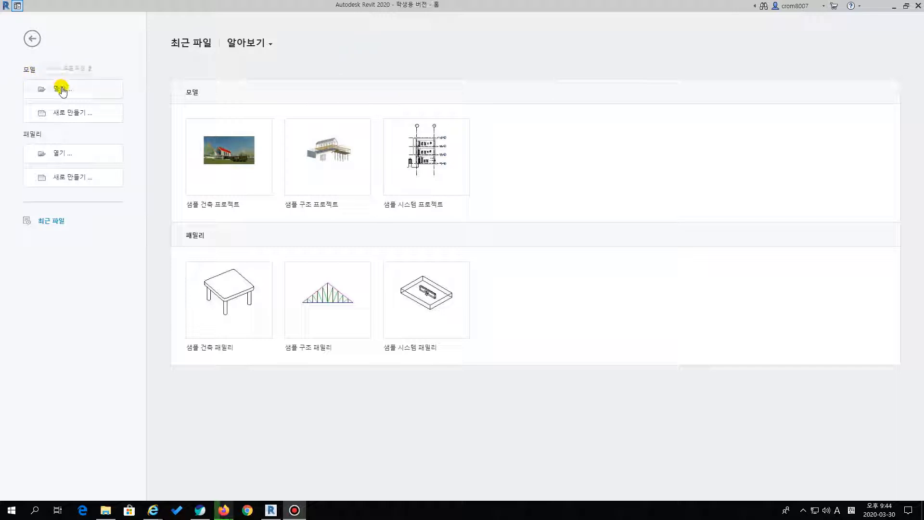
drag(23, 75, 134, 104)
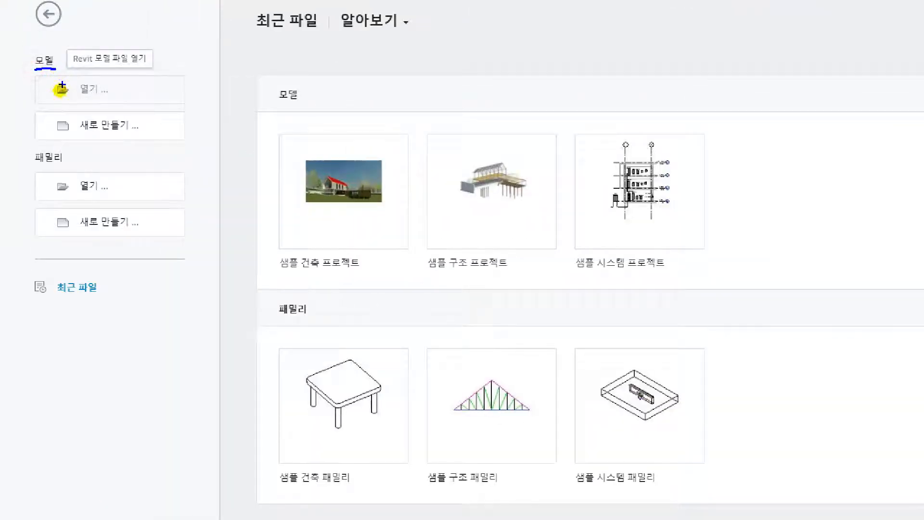
mouse_move(77, 151)
mouse_down()
mouse_move(41, 165)
mouse_move(120, 197)
mouse_up()
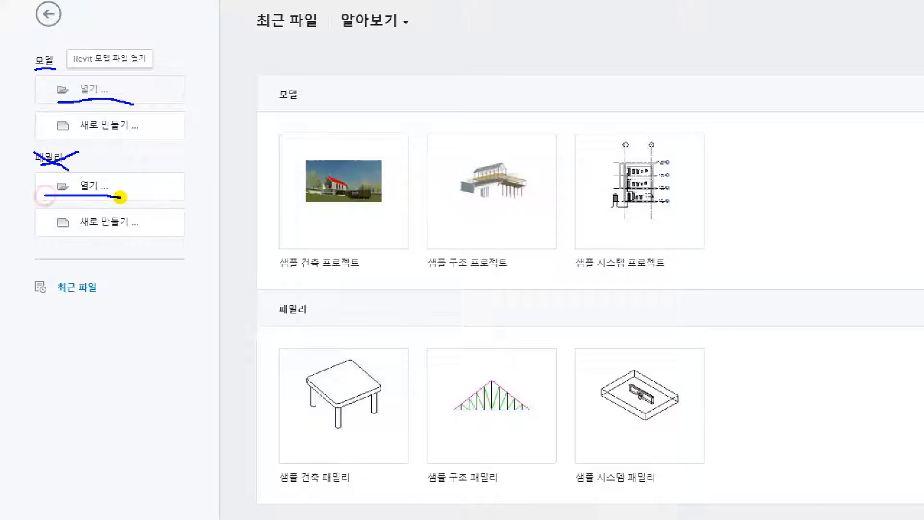
mouse_move(54, 71)
mouse_down()
mouse_move(38, 48)
mouse_move(46, 72)
mouse_move(91, 100)
mouse_move(71, 77)
mouse_up()
key(Escape)
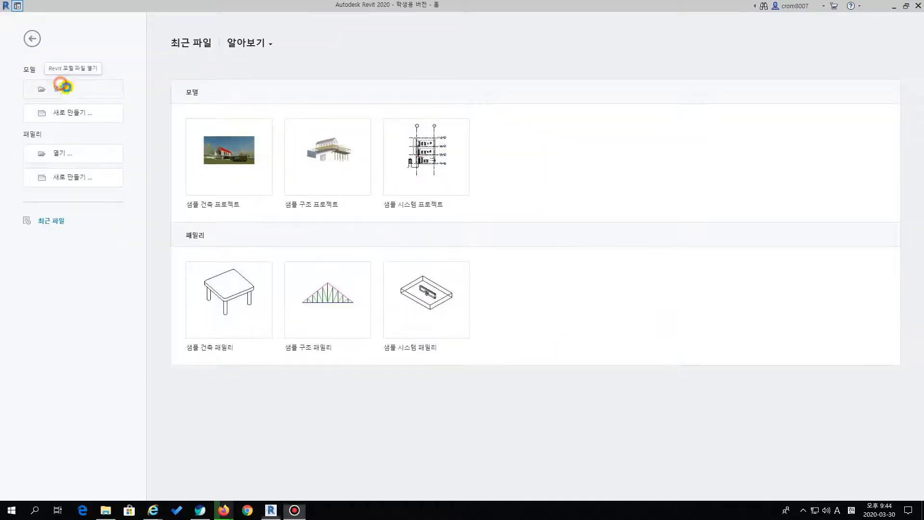
Open the model file 실습.rvt from the 3강 바르셀로나 파빌리온 folder
click(60, 88)
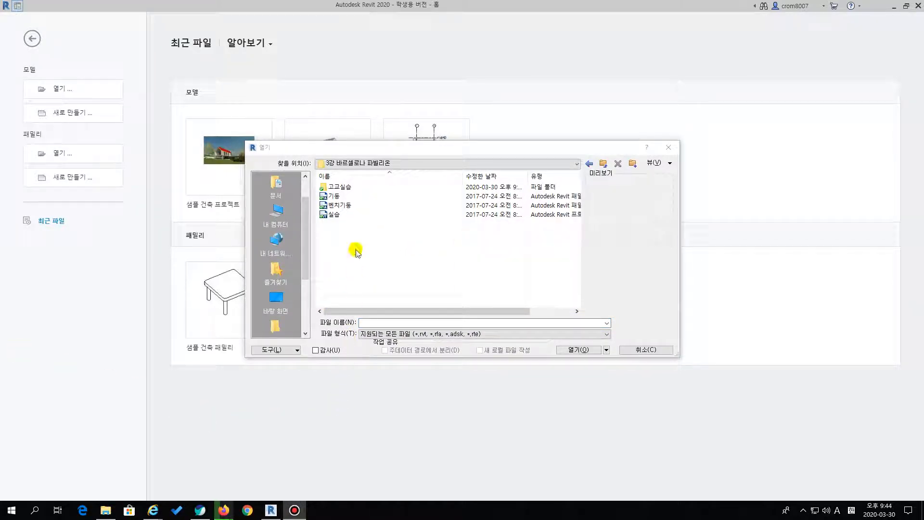
click(334, 215)
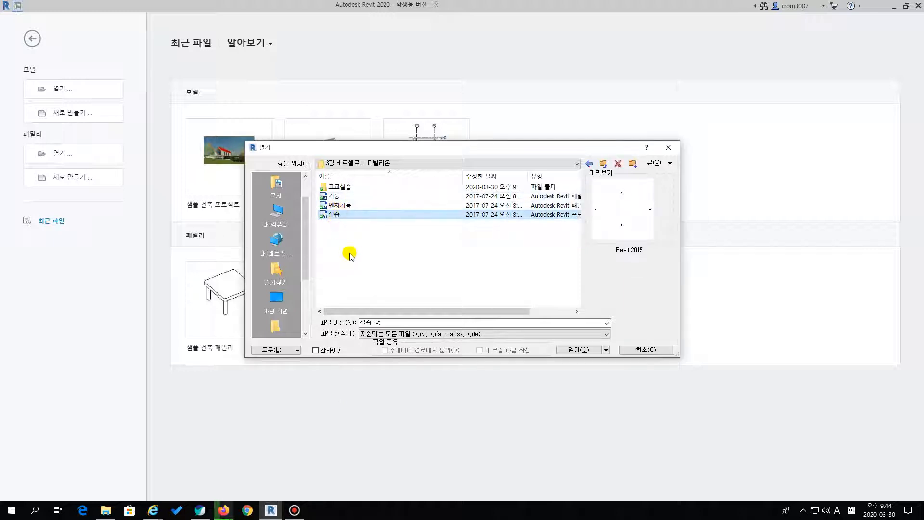
click(579, 350)
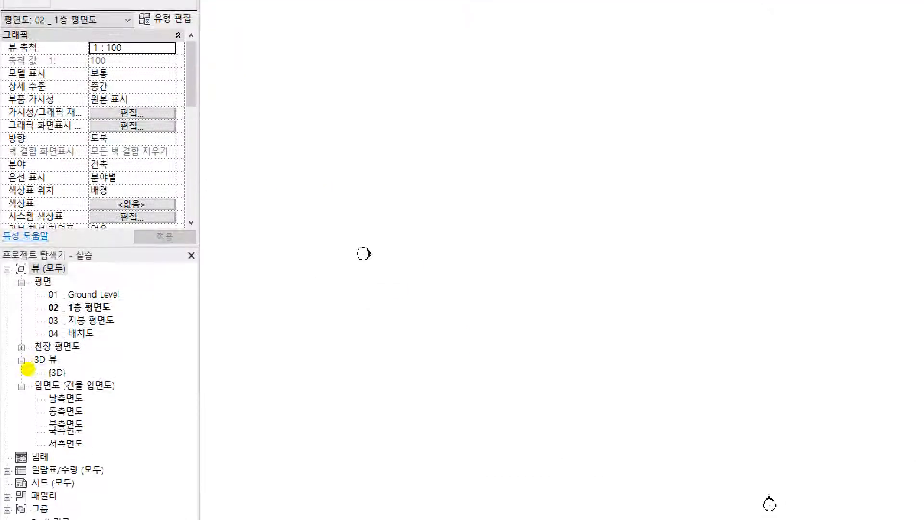
drag(48, 295, 109, 298)
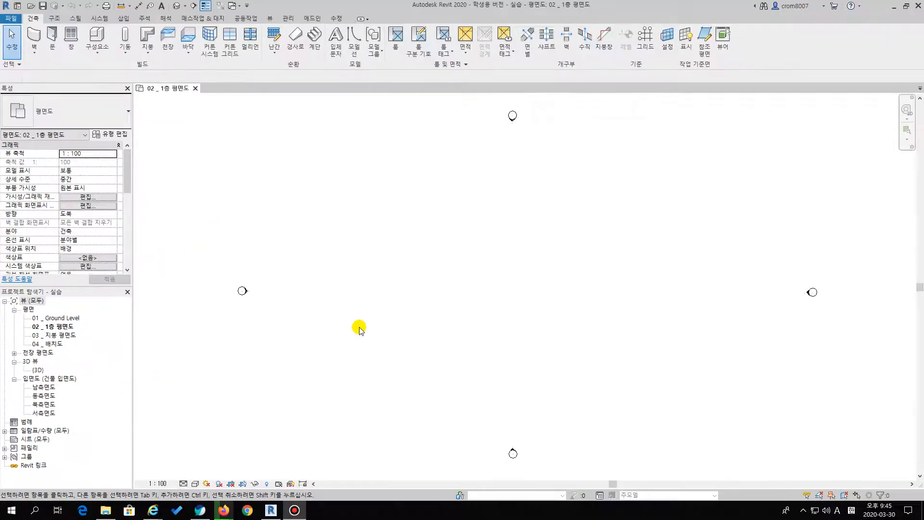
click(515, 228)
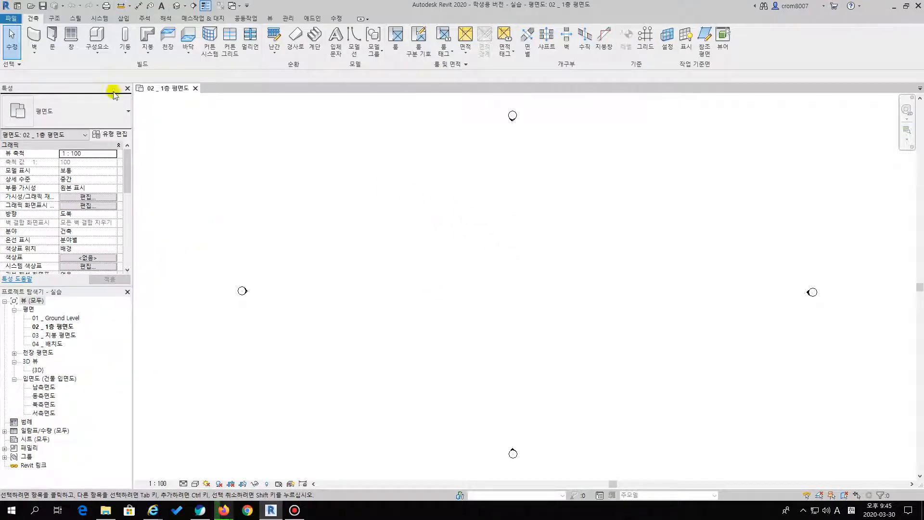
Display the commands for linking and importing external files
click(128, 20)
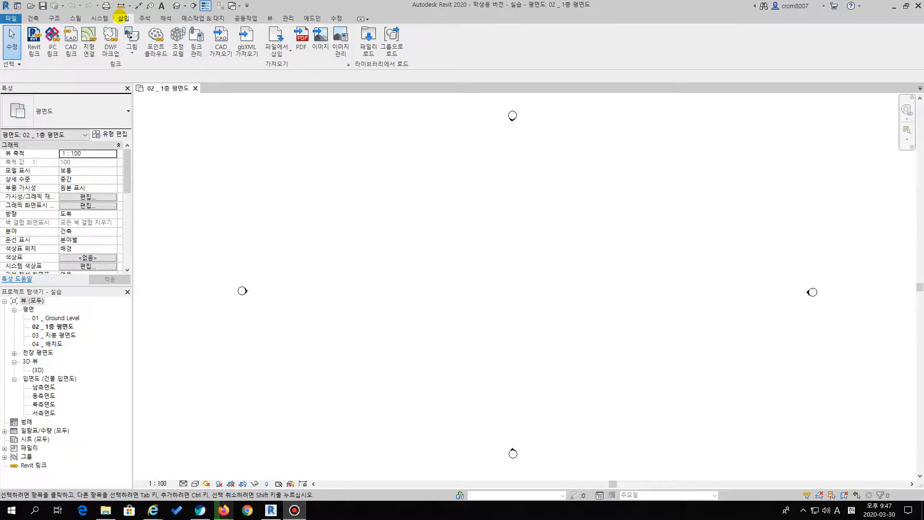
click(50, 19)
drag(128, 23, 119, 21)
drag(179, 33, 190, 18)
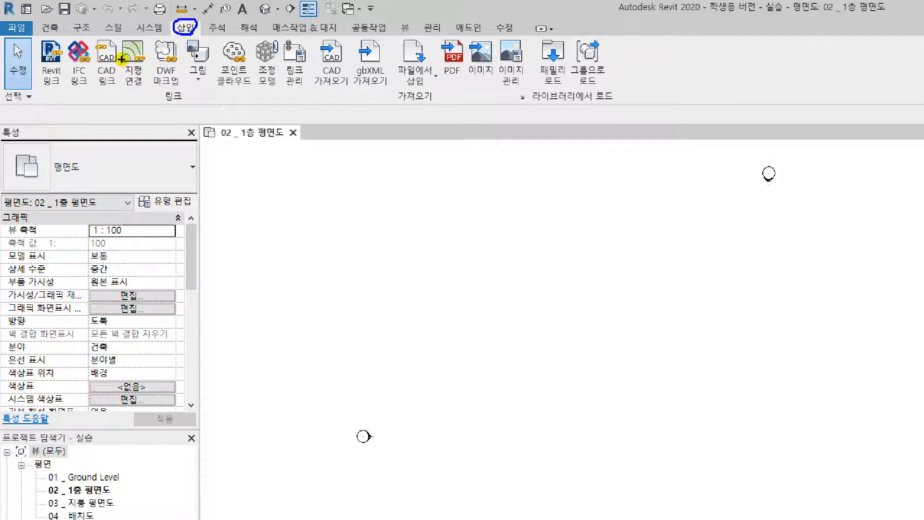
mouse_move(114, 89)
mouse_down()
mouse_move(90, 79)
mouse_move(89, 48)
mouse_move(128, 66)
mouse_move(115, 93)
mouse_up()
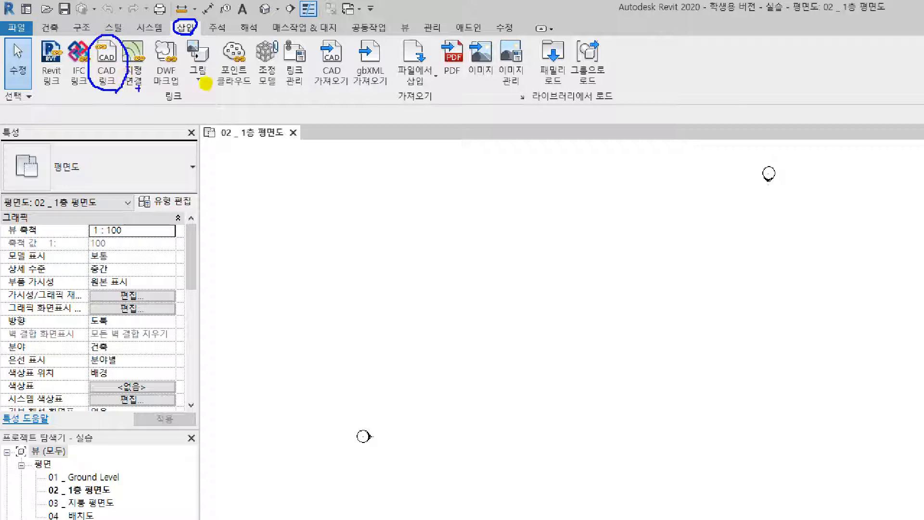
mouse_move(343, 96)
mouse_down()
mouse_move(311, 82)
mouse_move(336, 32)
mouse_move(364, 73)
mouse_move(345, 94)
mouse_up()
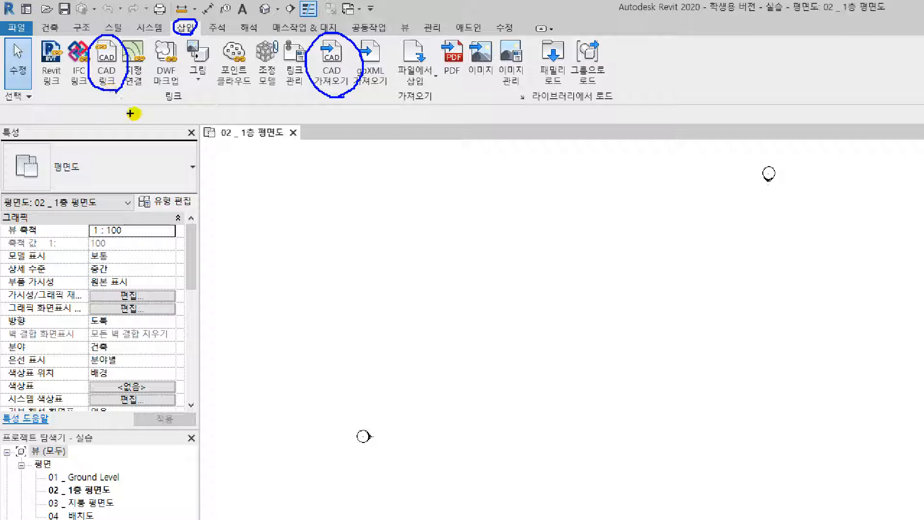
mouse_move(106, 113)
mouse_down()
mouse_move(116, 125)
mouse_move(121, 113)
mouse_move(129, 126)
mouse_move(141, 115)
mouse_move(145, 128)
mouse_up()
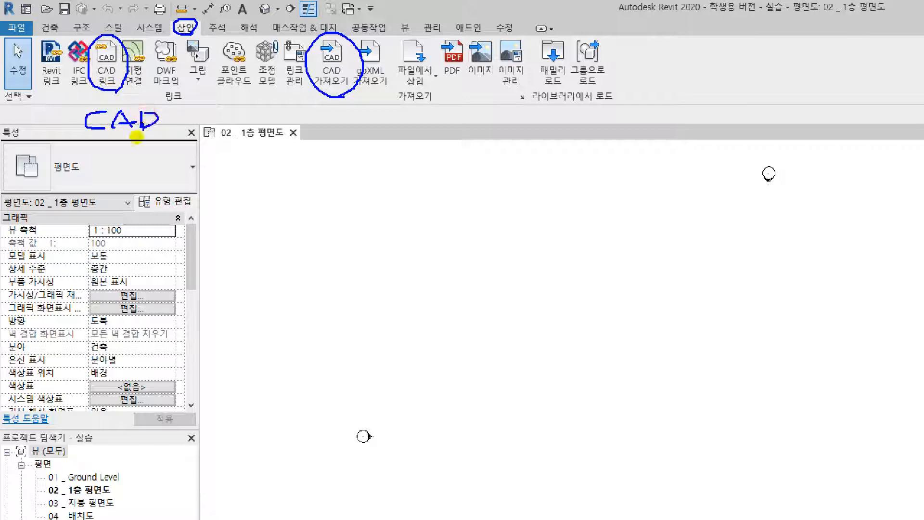
mouse_move(195, 110)
mouse_down()
mouse_move(190, 128)
mouse_move(210, 114)
mouse_move(229, 126)
mouse_move(244, 109)
mouse_move(247, 126)
mouse_move(241, 119)
mouse_up()
mouse_move(90, 170)
mouse_down()
mouse_move(79, 192)
mouse_move(99, 173)
mouse_move(107, 183)
mouse_move(179, 177)
mouse_move(165, 179)
mouse_move(166, 192)
mouse_up()
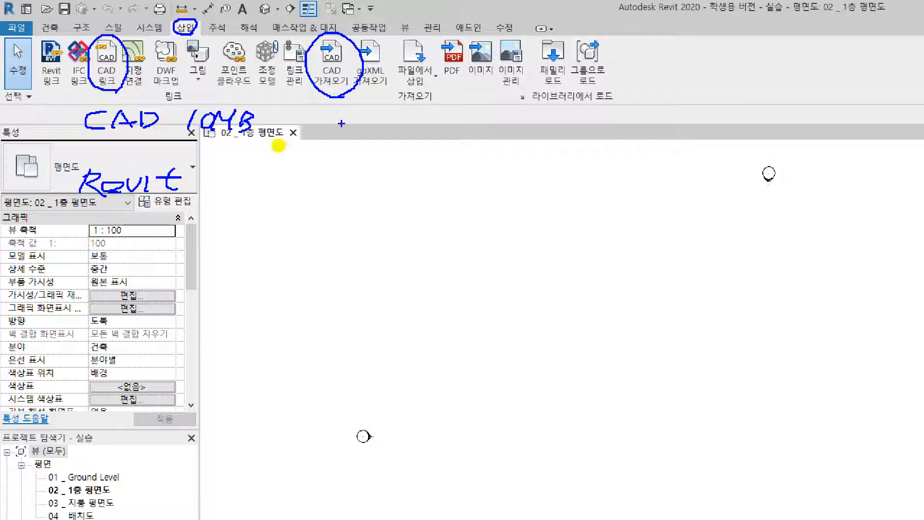
mouse_move(87, 138)
mouse_down()
mouse_move(244, 136)
mouse_move(255, 167)
mouse_move(227, 187)
mouse_move(187, 185)
mouse_move(218, 166)
mouse_up()
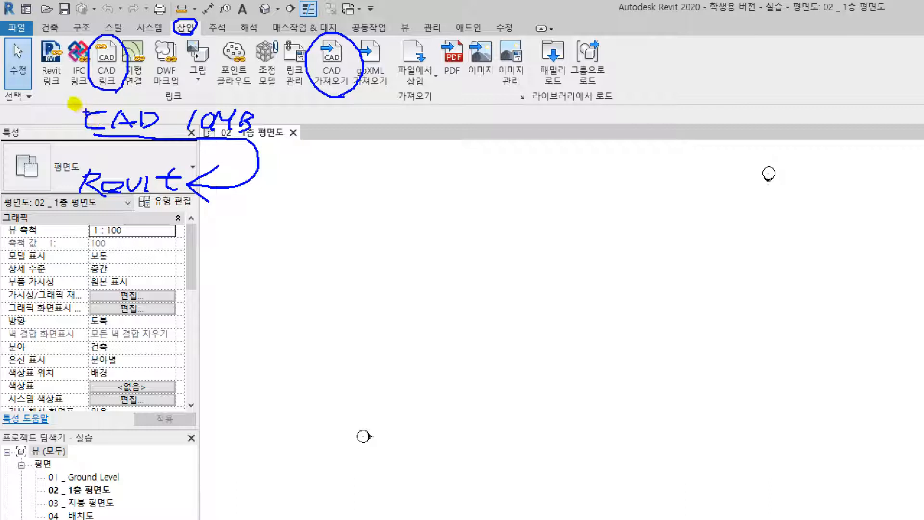
mouse_move(66, 90)
mouse_down()
mouse_move(86, 106)
mouse_move(75, 111)
mouse_up()
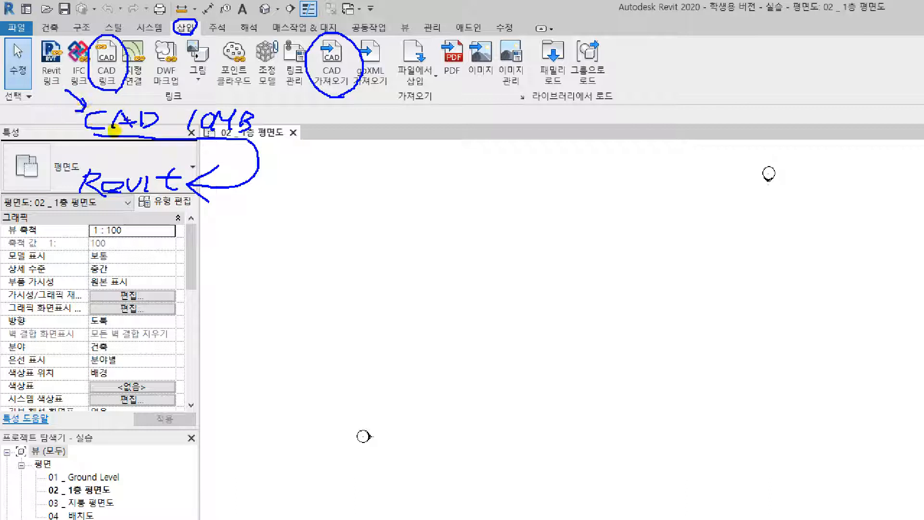
mouse_move(79, 241)
mouse_down()
mouse_move(102, 202)
mouse_move(120, 209)
mouse_up()
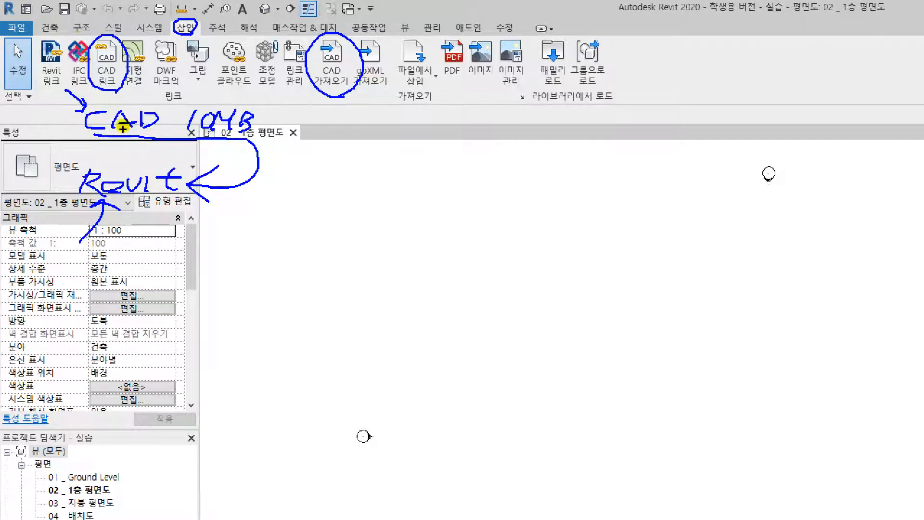
Start a CAD link and choose bar.dwg as the drawing to link, moving the dialog clear of the lower view area
click(107, 62)
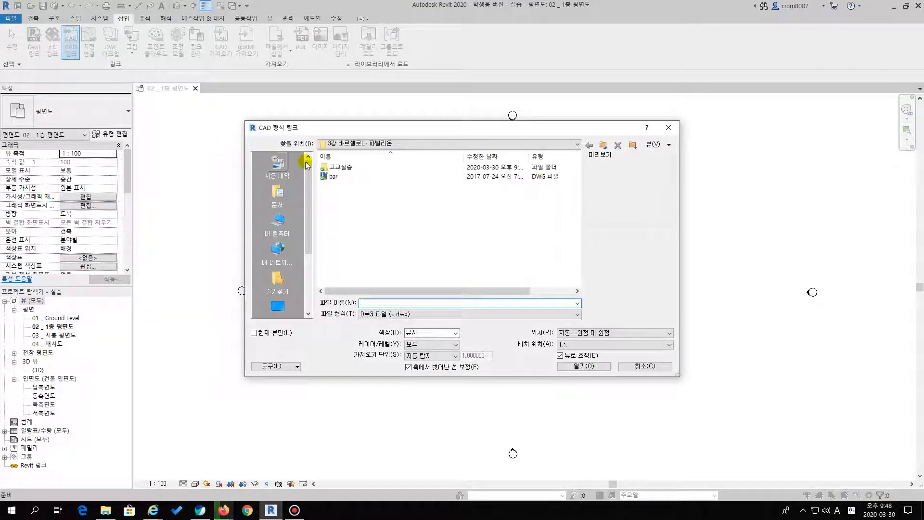
click(342, 177)
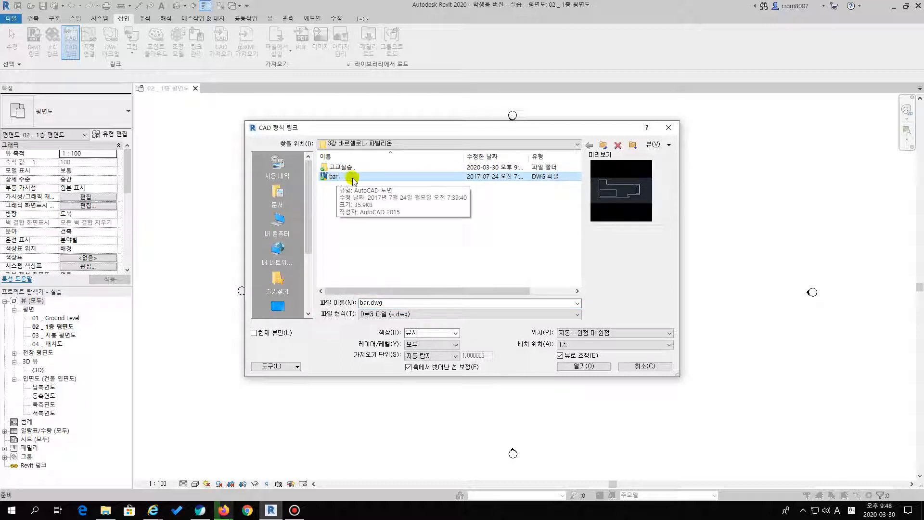
drag(406, 134, 365, 63)
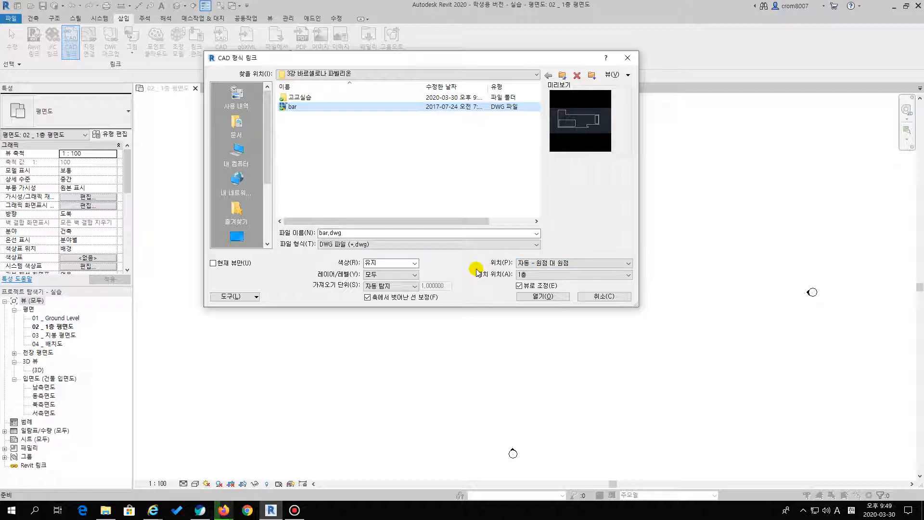
Try the black and white (흑백), invert (반전) and preserve (유지) color options for the linked drawing
click(414, 263)
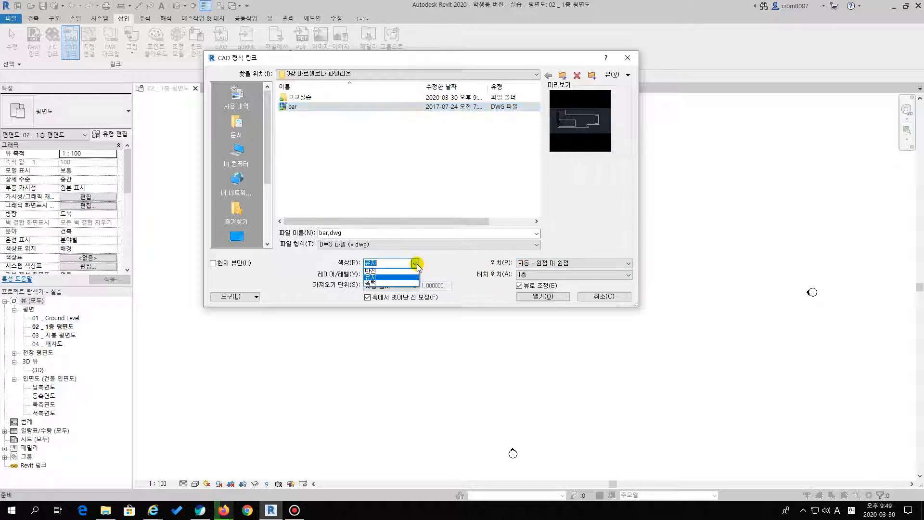
click(393, 283)
click(414, 263)
click(398, 271)
click(415, 263)
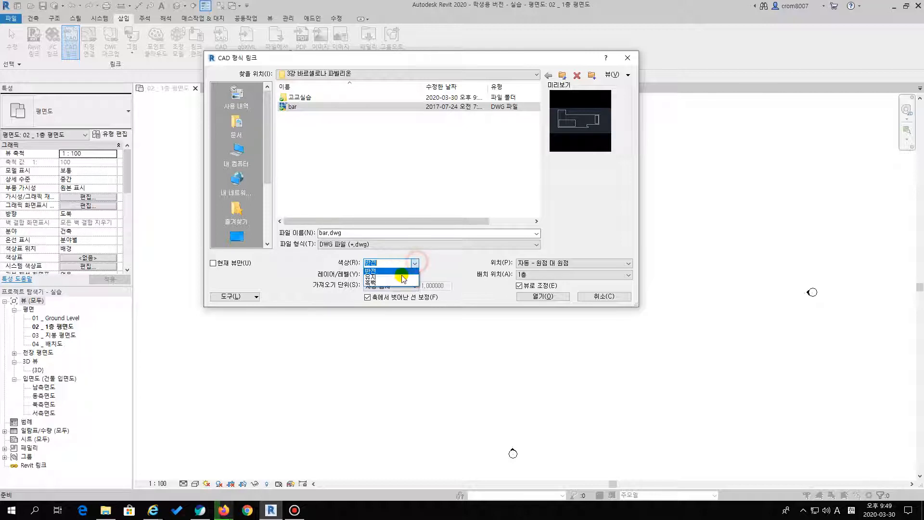
click(395, 284)
click(414, 264)
click(392, 279)
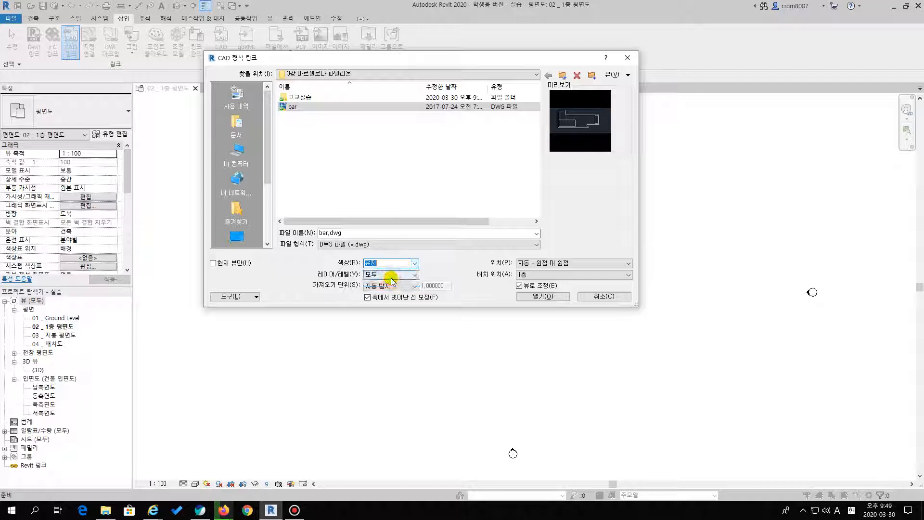
Set the link's colors to black and white (흑백), layers to all (모두) and import units to millimeters (밀리미터)
click(410, 263)
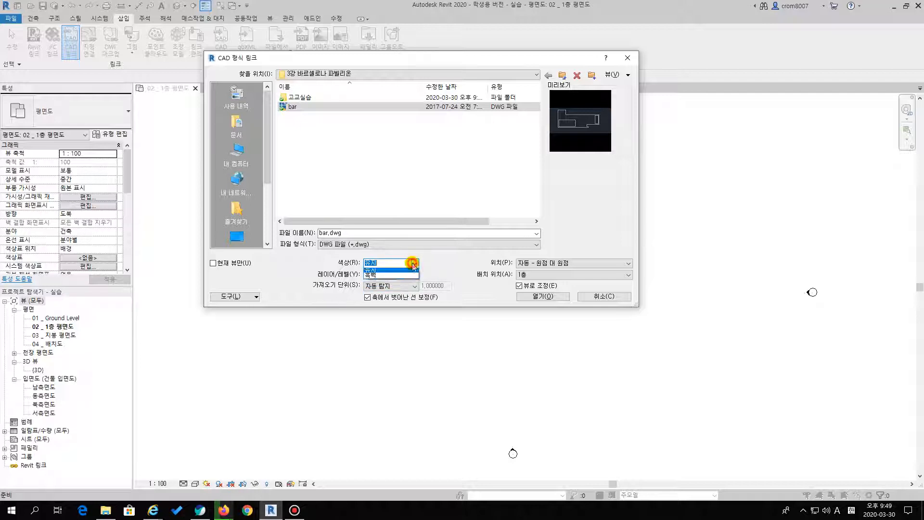
click(375, 283)
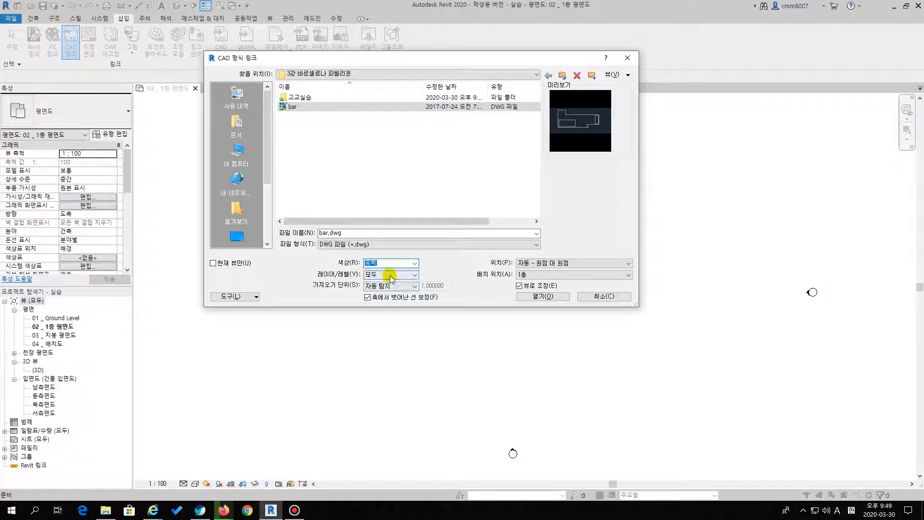
click(391, 277)
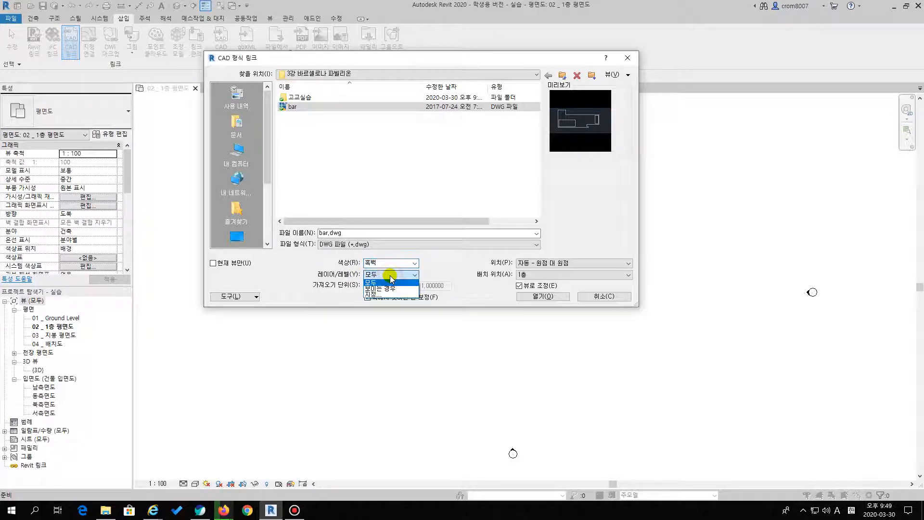
click(388, 283)
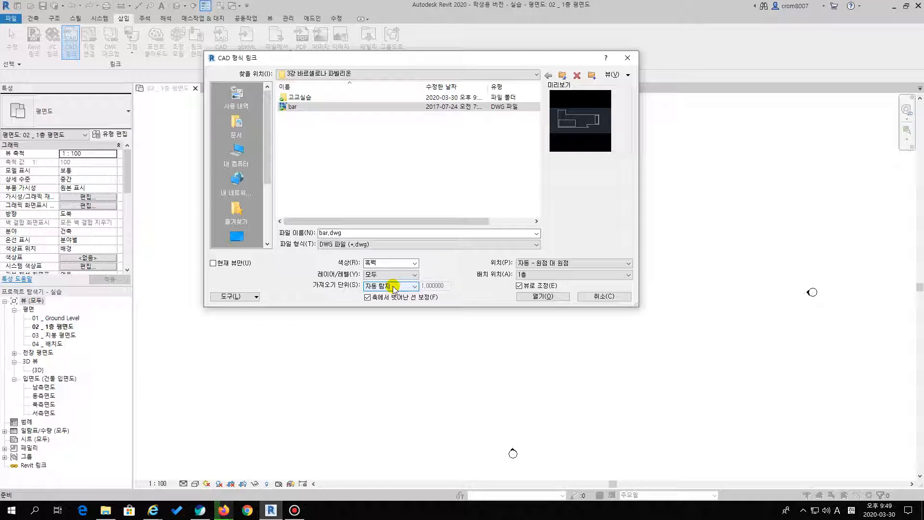
click(394, 287)
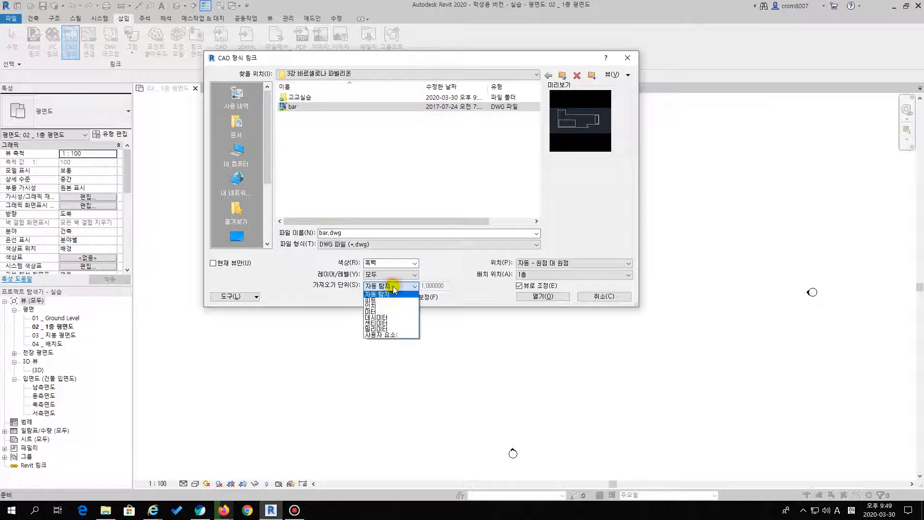
click(379, 329)
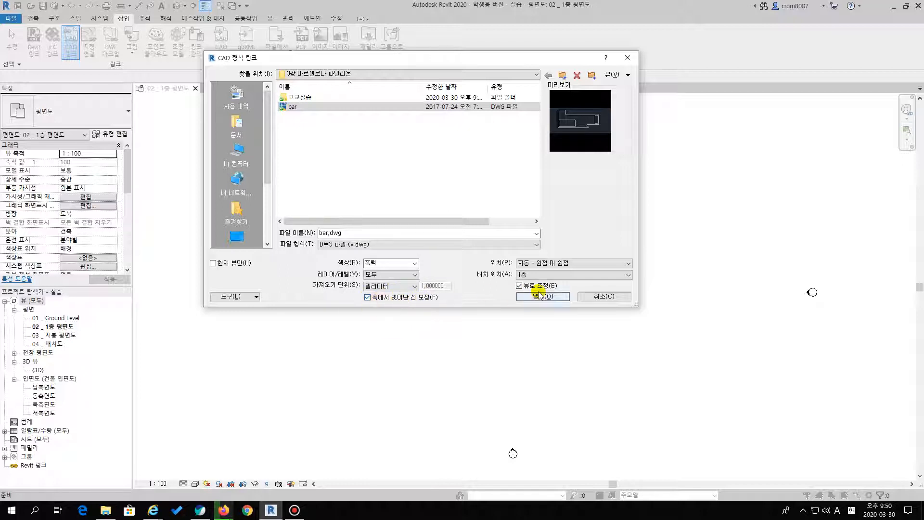
Set the link's positioning to manual origin (수동 - 원점) and place bar.dwg between the four elevation markers of the first-floor plan
click(550, 265)
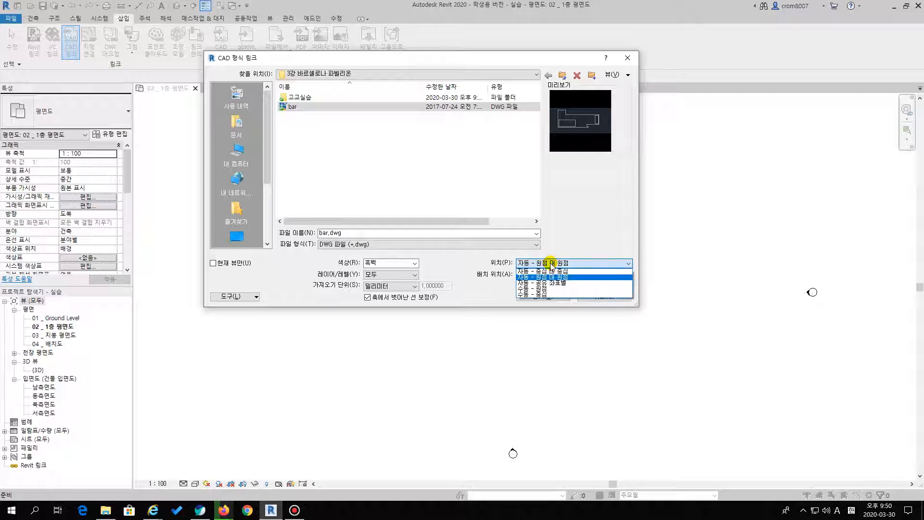
click(545, 289)
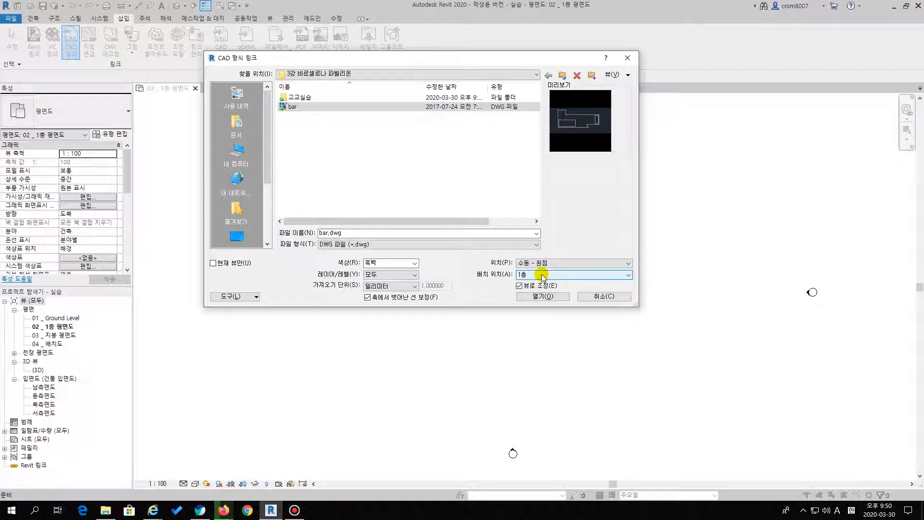
click(540, 295)
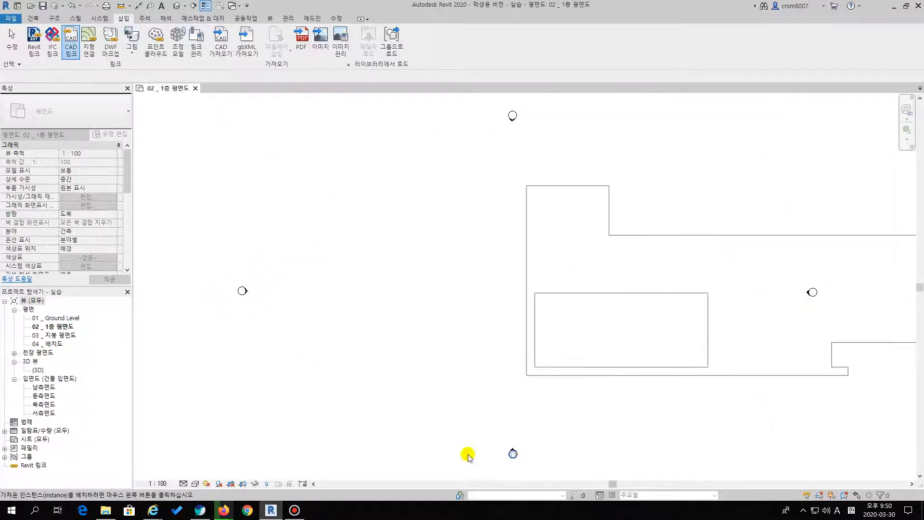
click(299, 469)
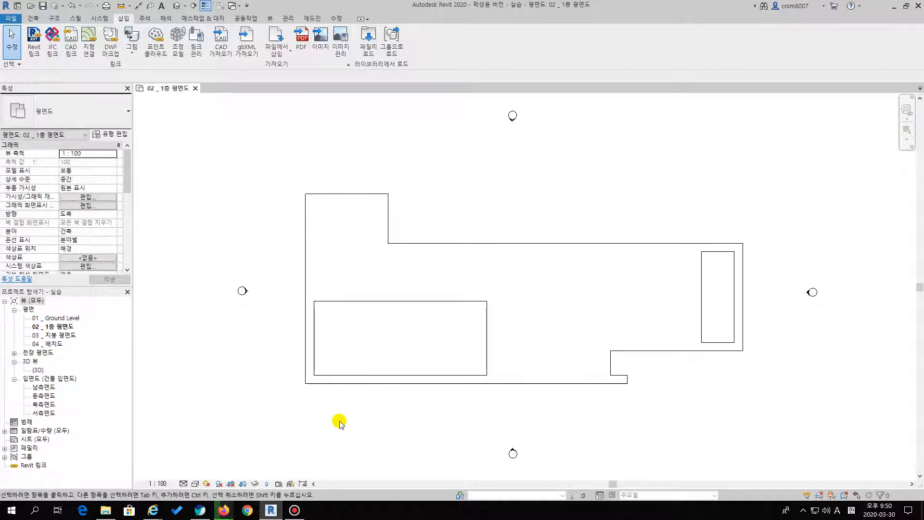
Select the linked bar.dwg drawing in the first-floor plan to check how it behaves as an object
click(451, 208)
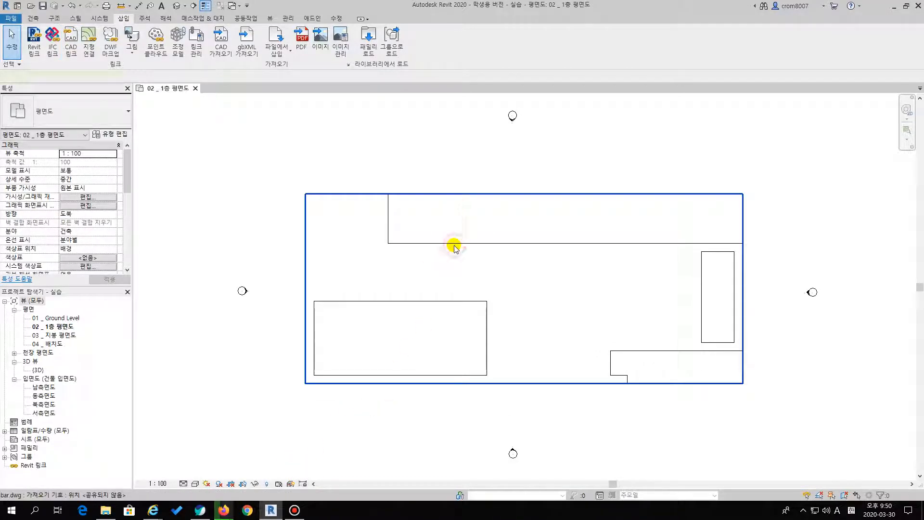
click(393, 427)
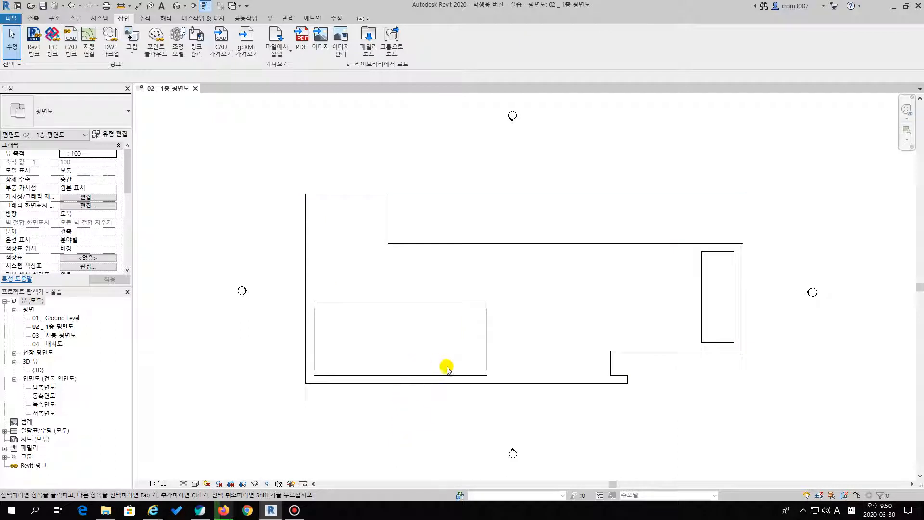
click(441, 247)
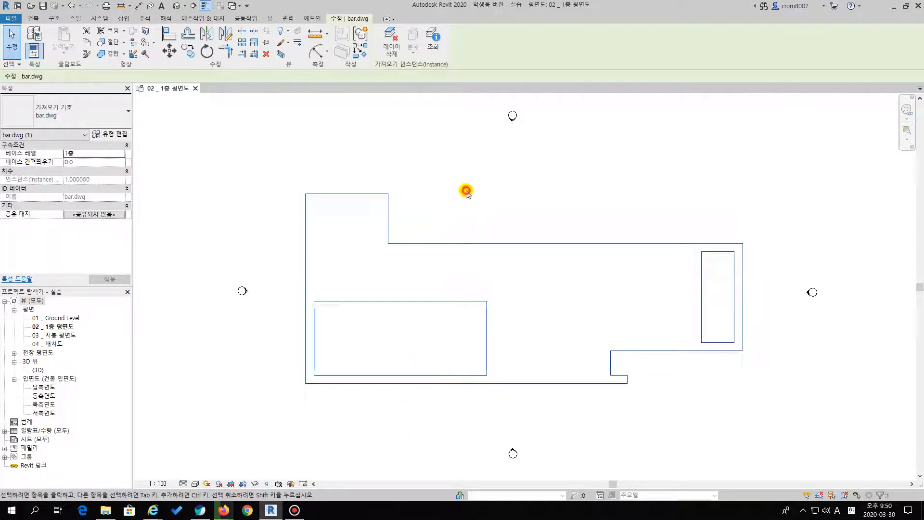
Move the linked bar.dwg drawing slightly down and to the left within the first-floor plan
click(466, 190)
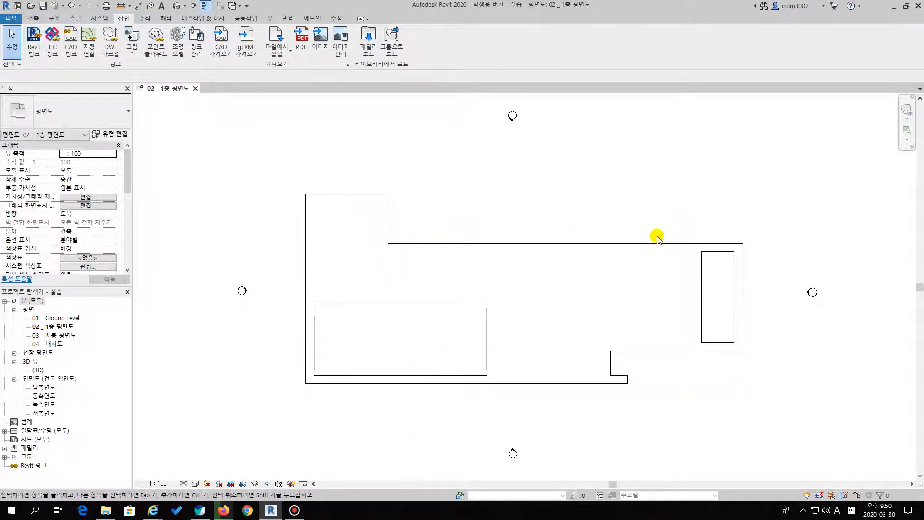
click(473, 243)
mouse_move(473, 243)
mouse_down()
mouse_move(469, 208)
mouse_move(470, 246)
mouse_up()
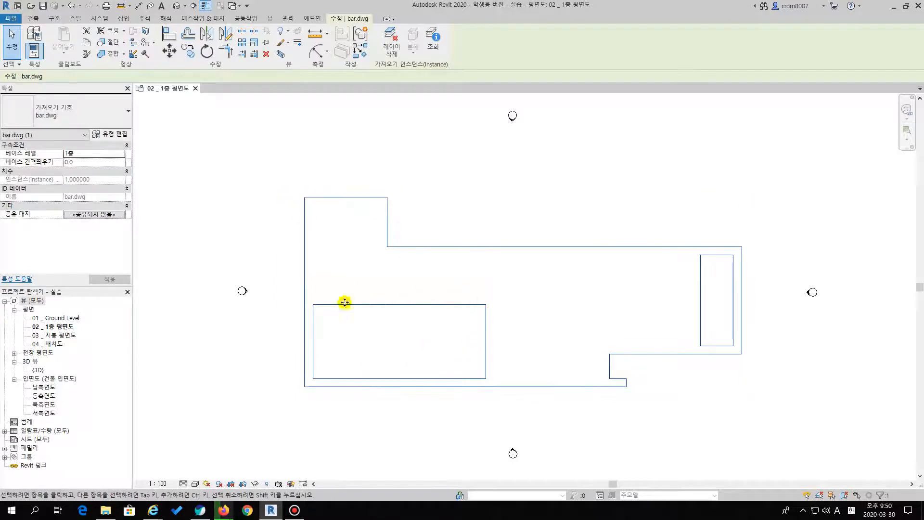
mouse_move(403, 247)
mouse_down()
mouse_move(391, 259)
mouse_move(396, 250)
mouse_up()
click(417, 232)
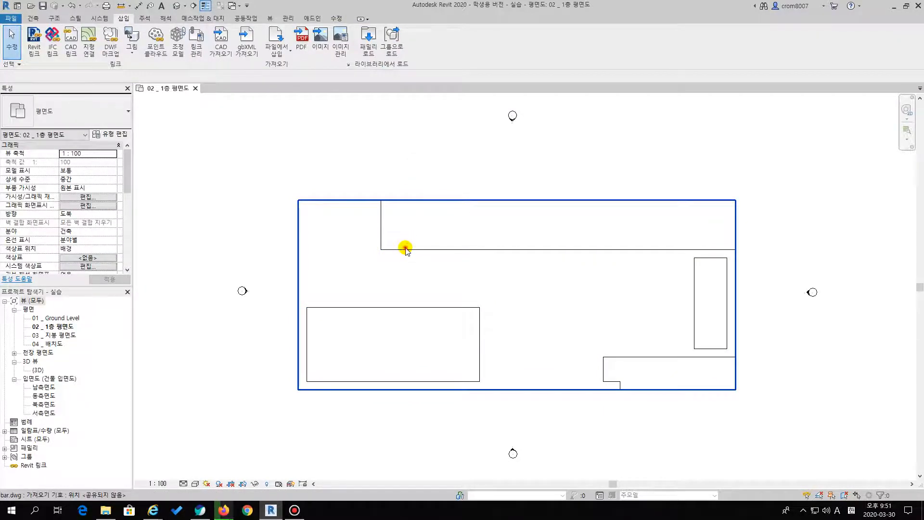
Pin (고정) the linked bar.dwg drawing in its position on the first-floor plan
click(405, 247)
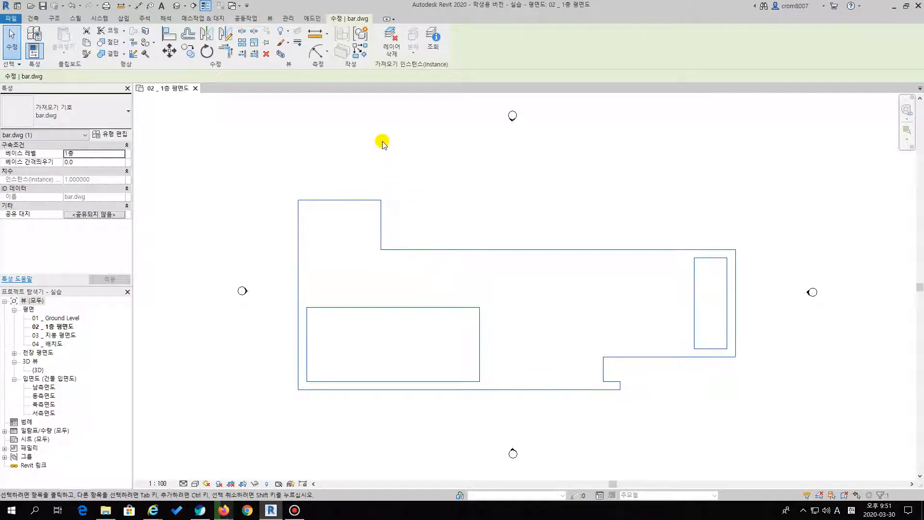
click(394, 171)
click(373, 200)
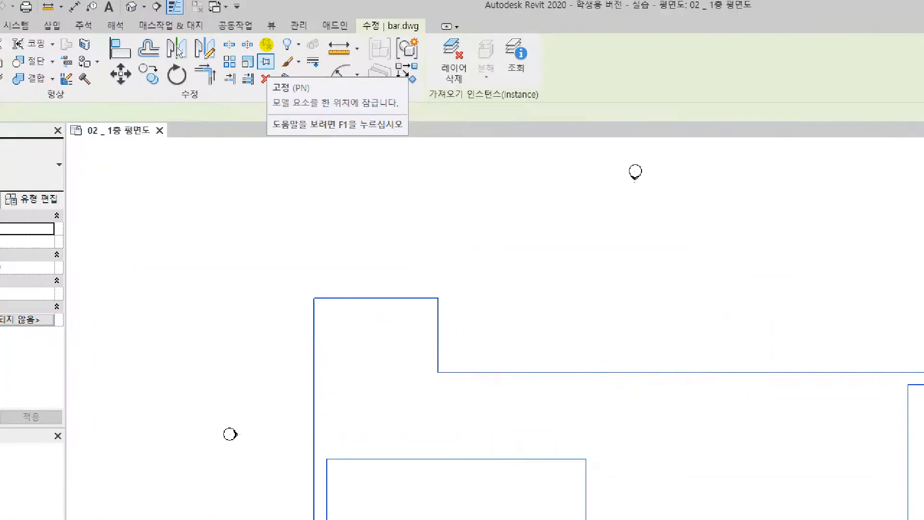
mouse_move(271, 91)
mouse_down()
mouse_move(304, 97)
mouse_move(301, 85)
mouse_up()
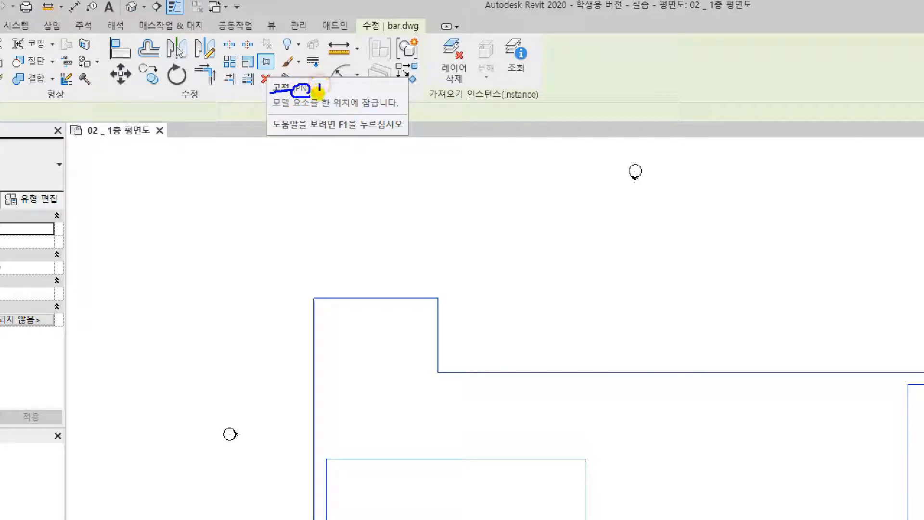
drag(334, 90, 340, 80)
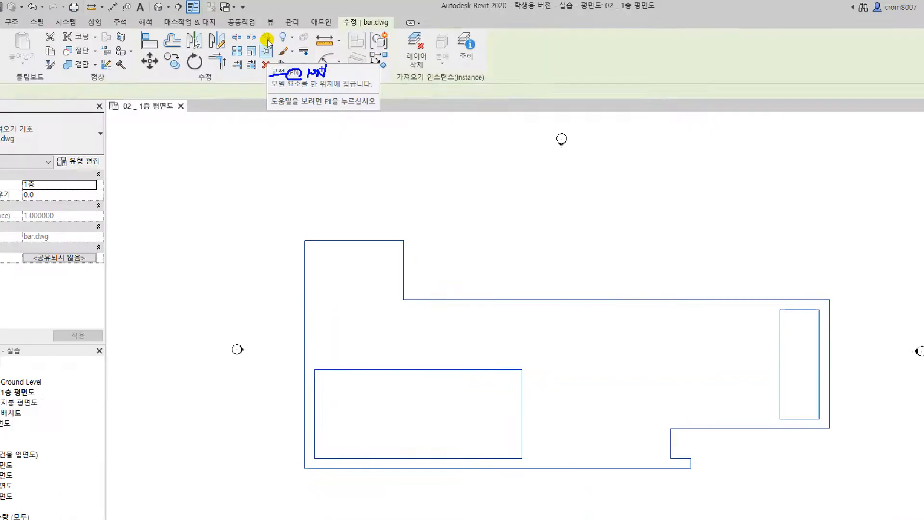
click(268, 63)
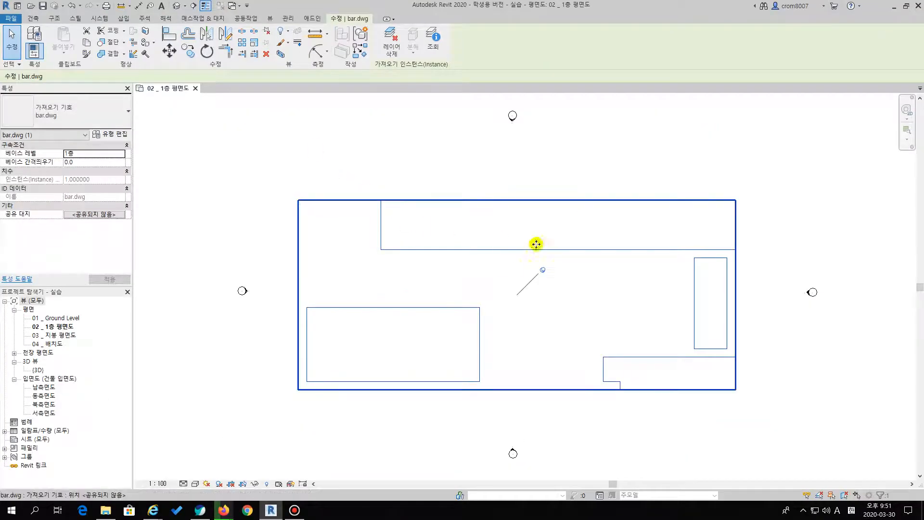
key(Escape)
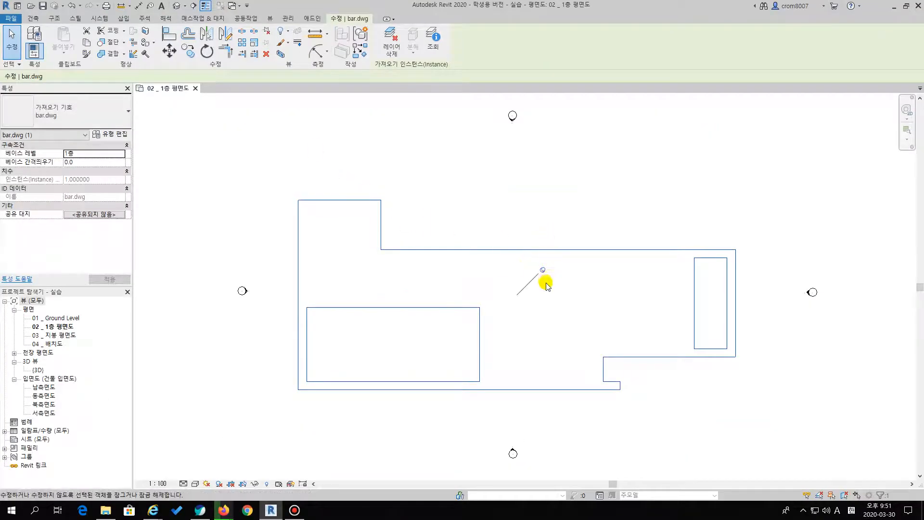
mouse_move(547, 278)
mouse_down()
mouse_move(529, 270)
mouse_move(558, 266)
mouse_move(540, 280)
mouse_up()
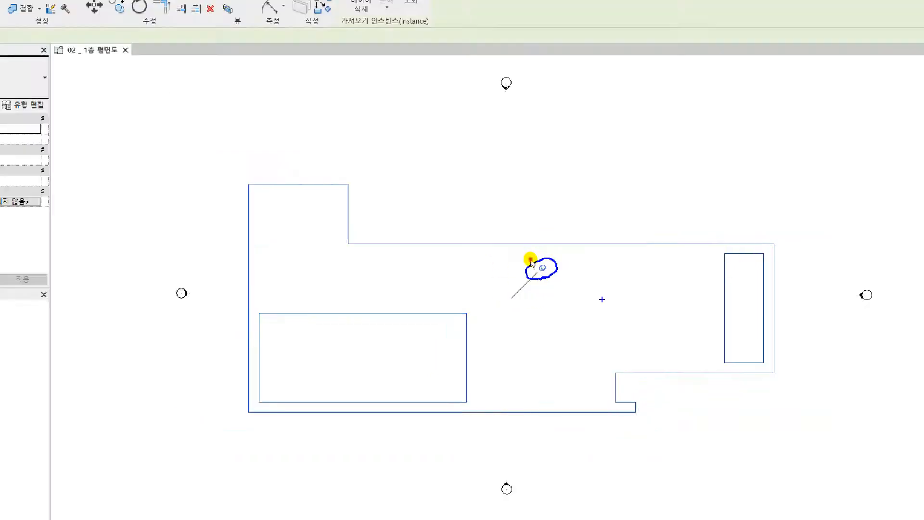
click(462, 233)
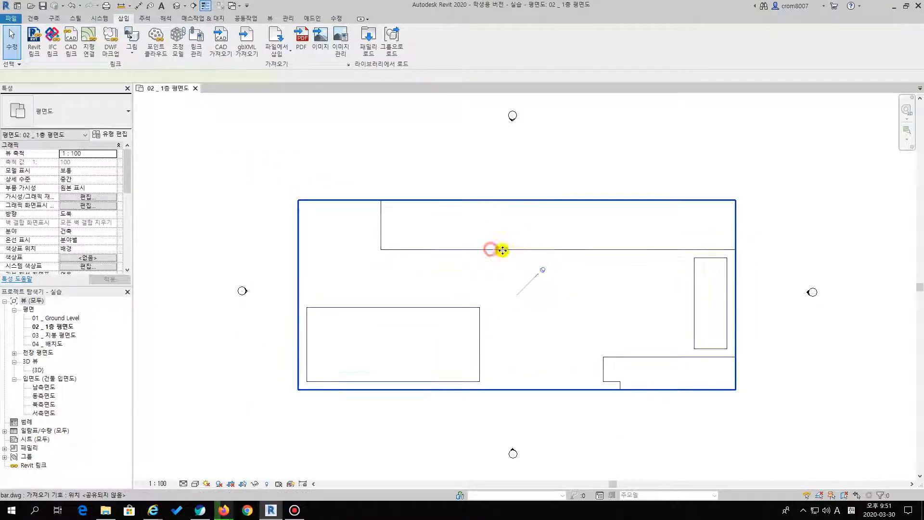
Unpin the linked bar.dwg drawing and move it slightly down and to the right in the plan
click(490, 249)
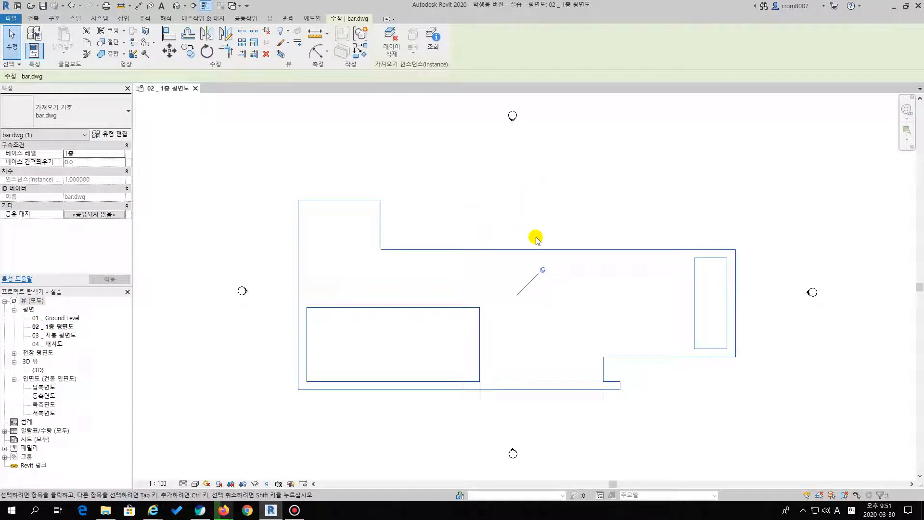
click(543, 270)
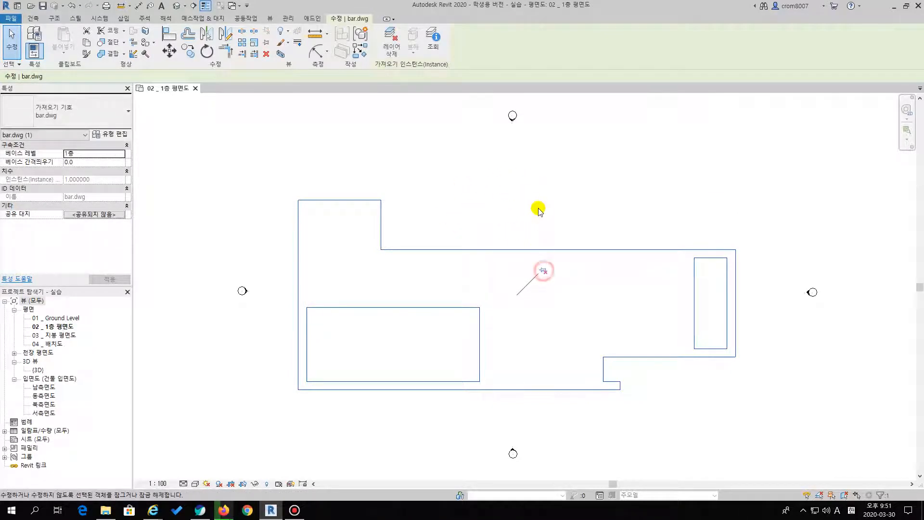
mouse_move(496, 252)
mouse_down()
mouse_move(508, 225)
mouse_move(499, 258)
mouse_up()
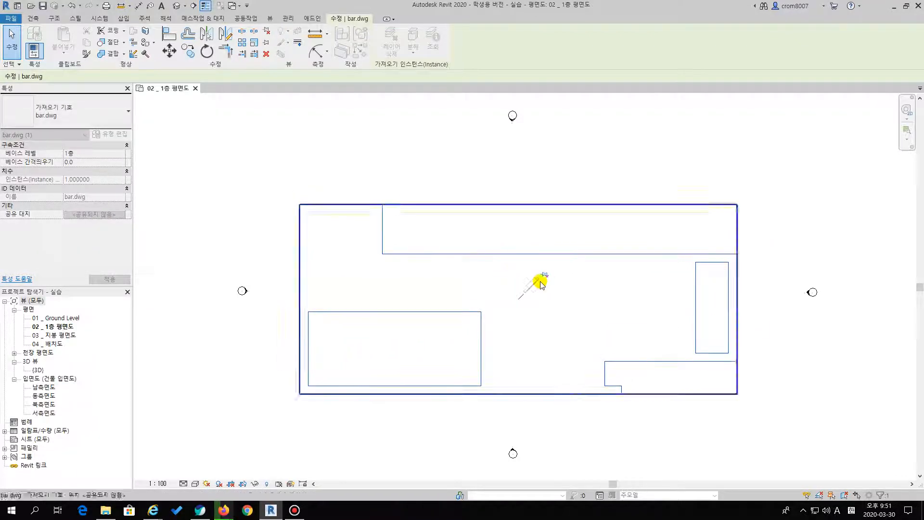
click(588, 198)
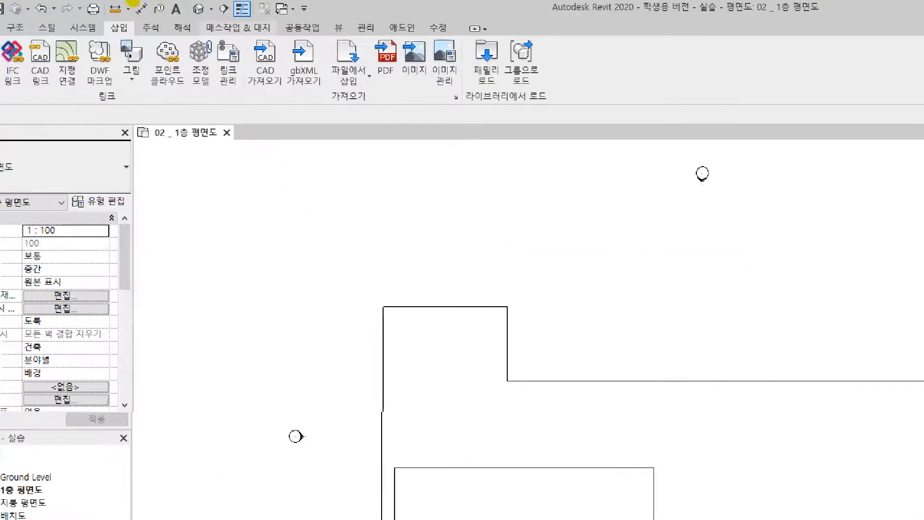
Open the {3D} view and orient it to an isometric angle to inspect the whole linked drawing
click(197, 8)
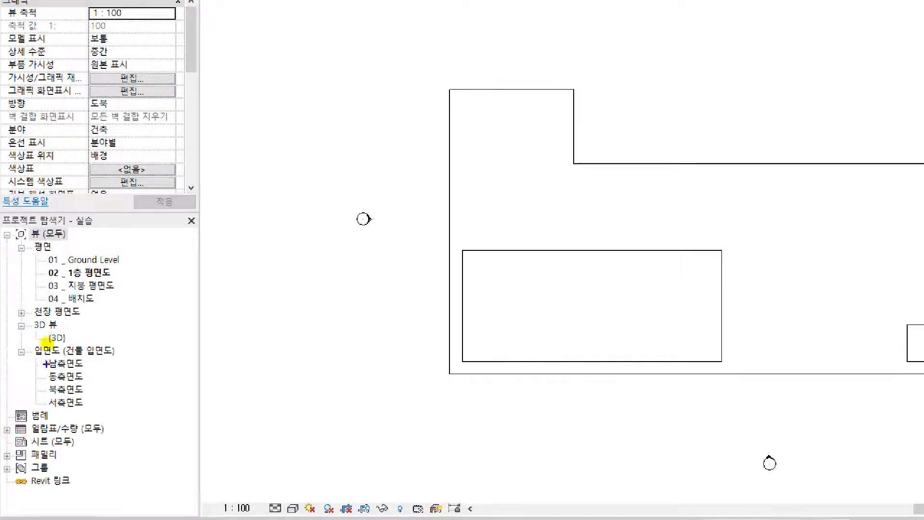
drag(32, 332, 61, 332)
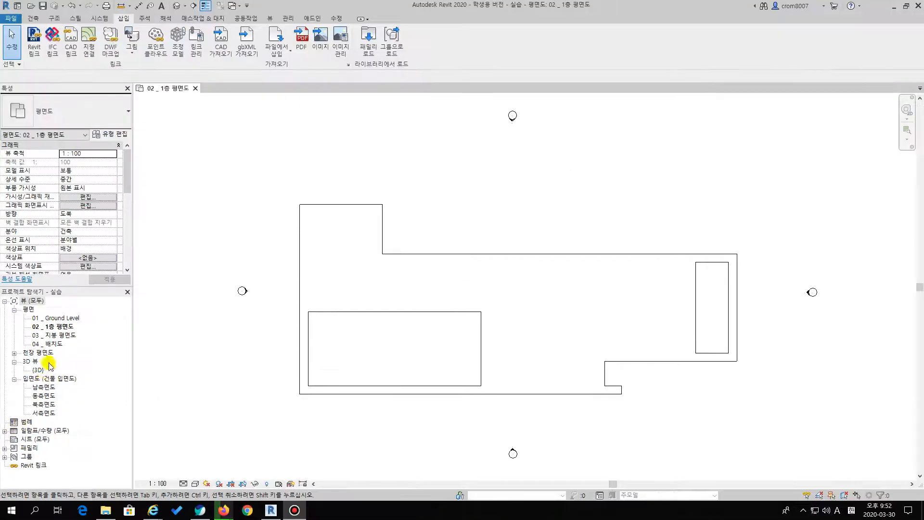
double_click(37, 370)
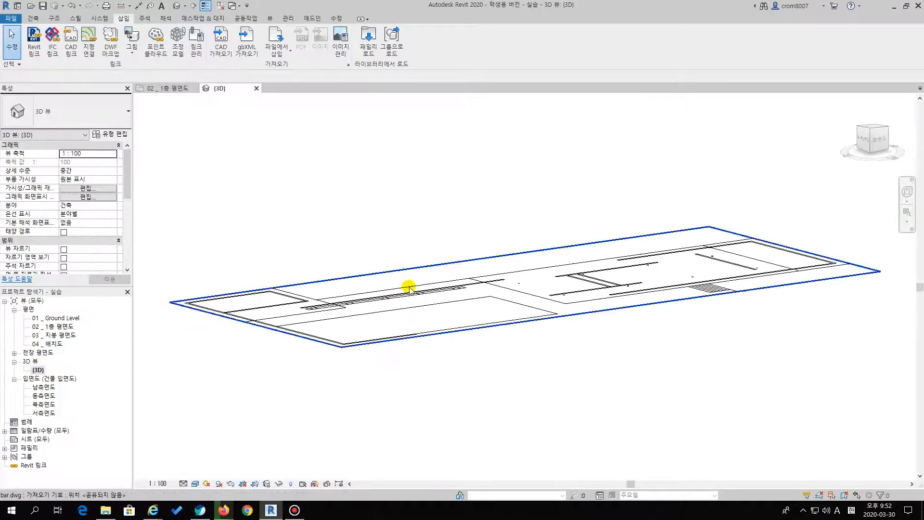
click(871, 129)
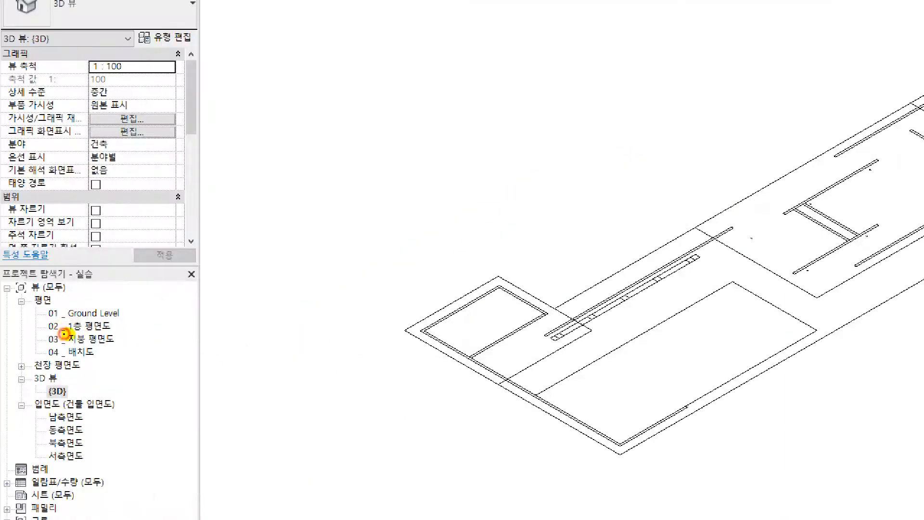
drag(64, 333, 117, 333)
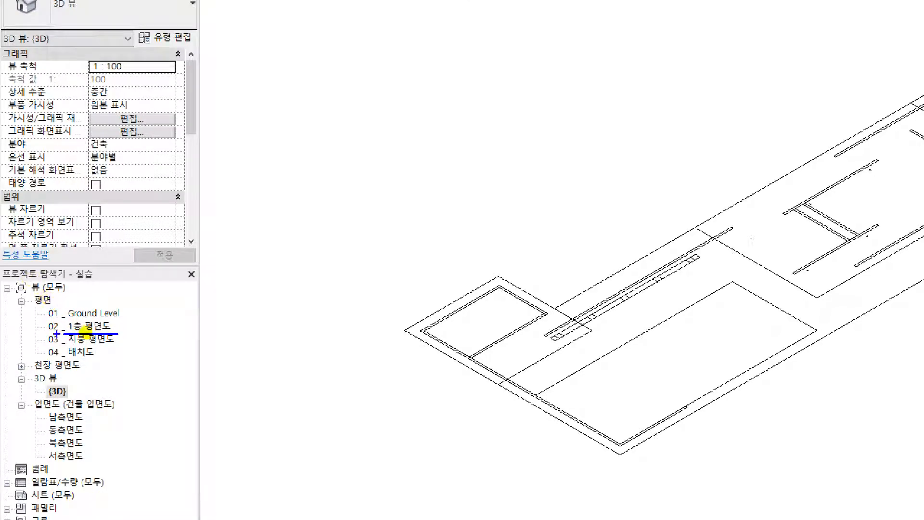
Return to the 02 _ 1층 평면도 floor plan with the full drawing outline in view
double_click(97, 328)
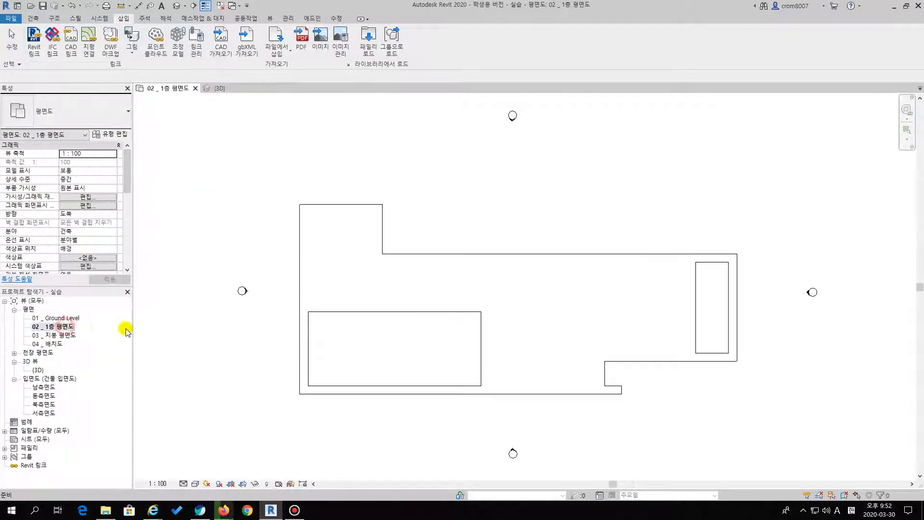
scroll(567, 304, up, 2)
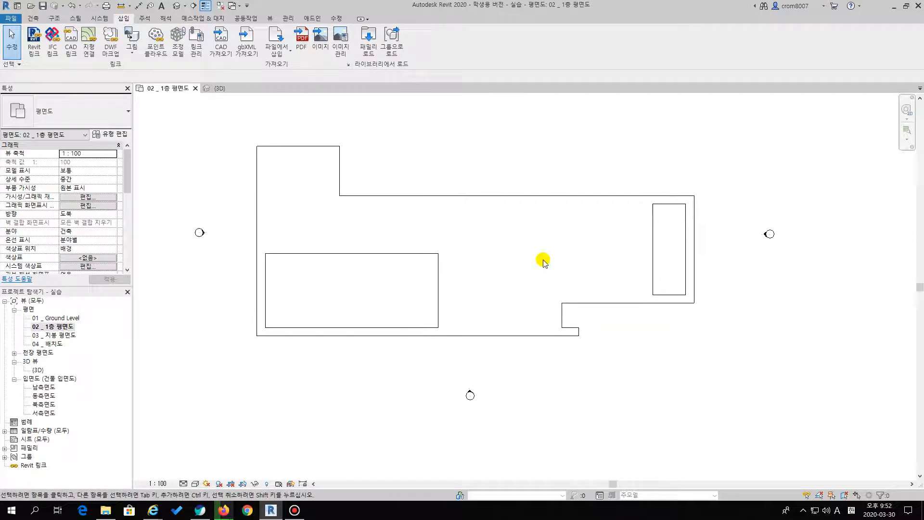
scroll(583, 284, down, 2)
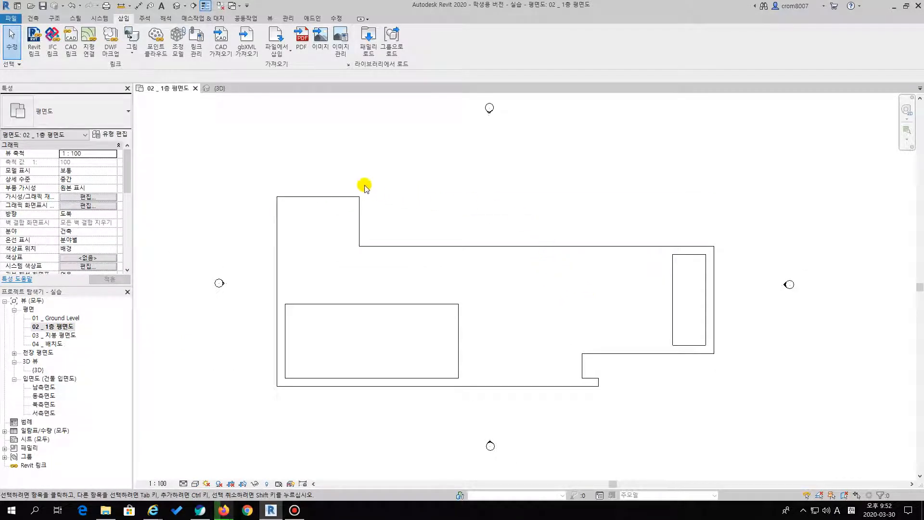
click(33, 18)
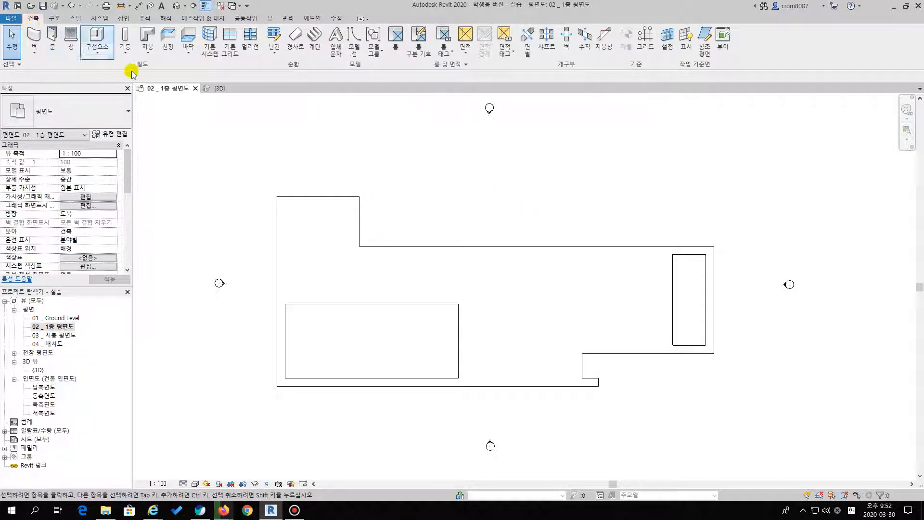
click(189, 42)
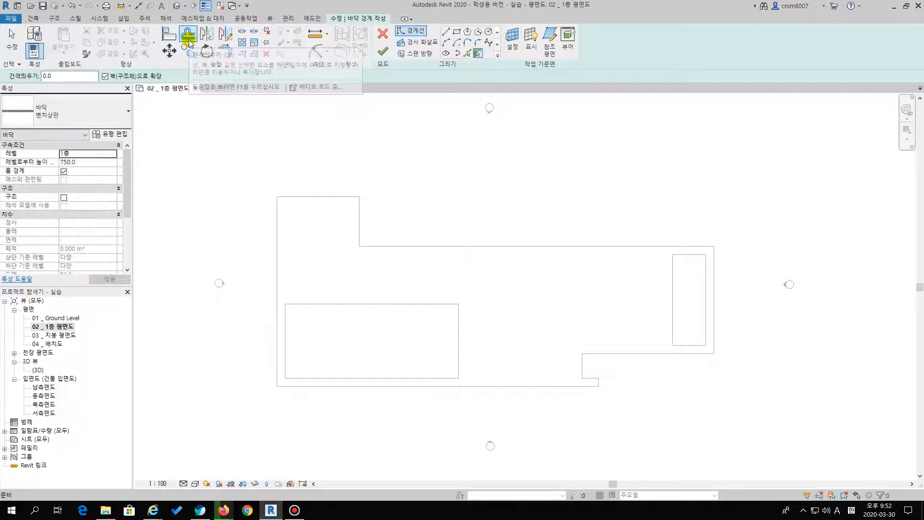
click(382, 33)
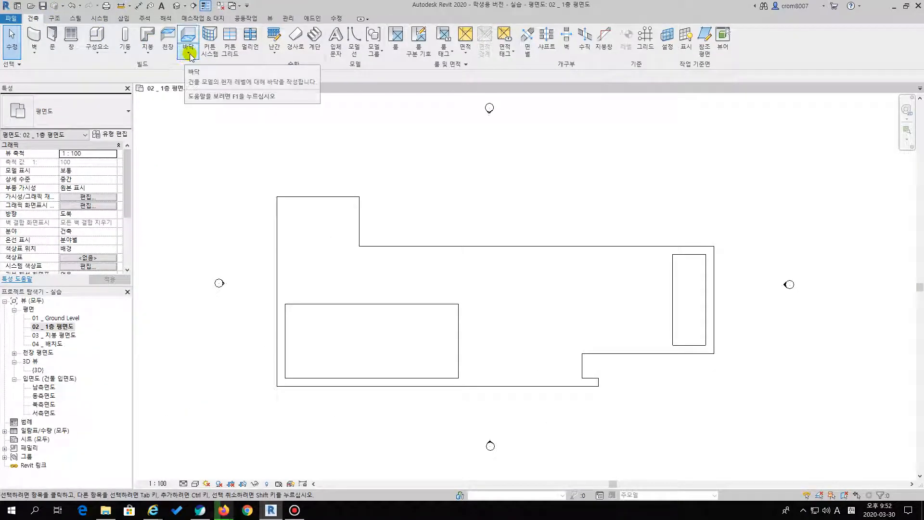
click(190, 56)
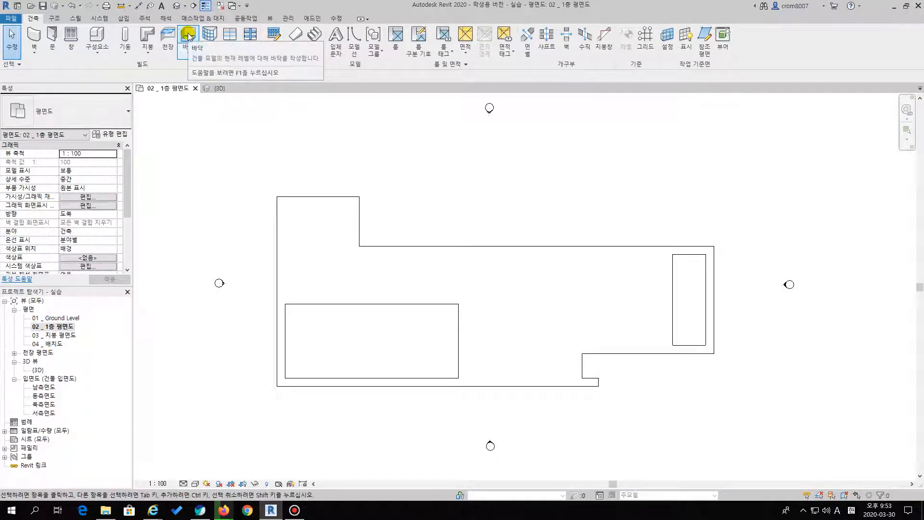
Start a new floor (바닥) in the first-floor plan and choose the 포디엄 1400mm floor type
click(190, 36)
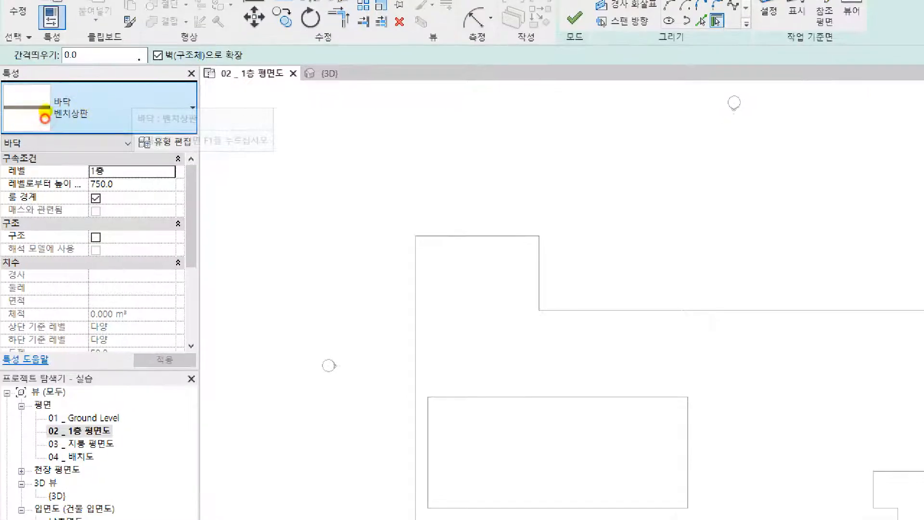
mouse_move(4, 97)
mouse_down()
mouse_move(37, 128)
mouse_move(165, 121)
mouse_move(200, 83)
mouse_move(30, 85)
mouse_up()
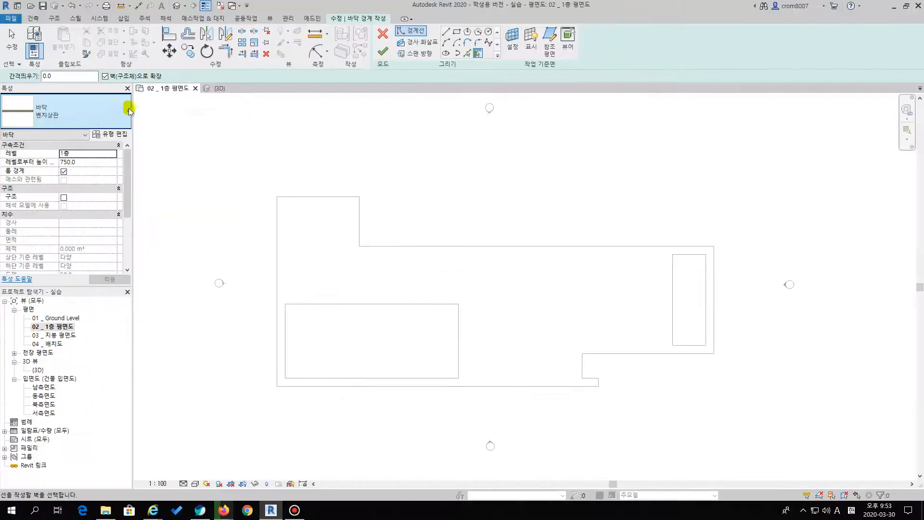
click(124, 114)
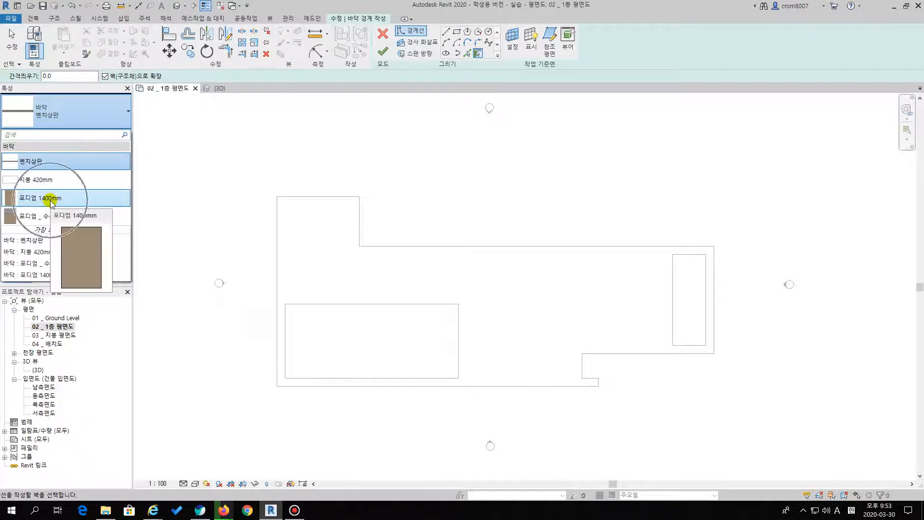
click(63, 199)
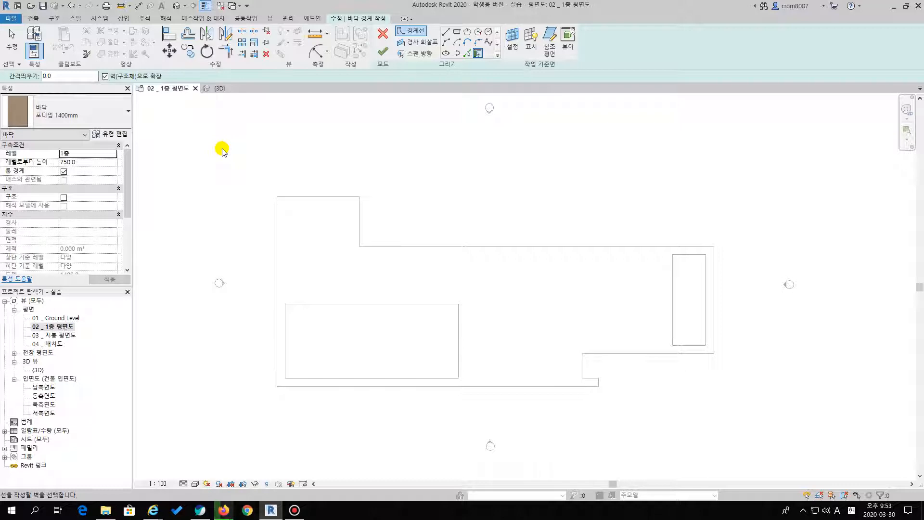
Start the floor boundary with straight lines tracing the linked outline's short upper edge and full left edge
click(445, 32)
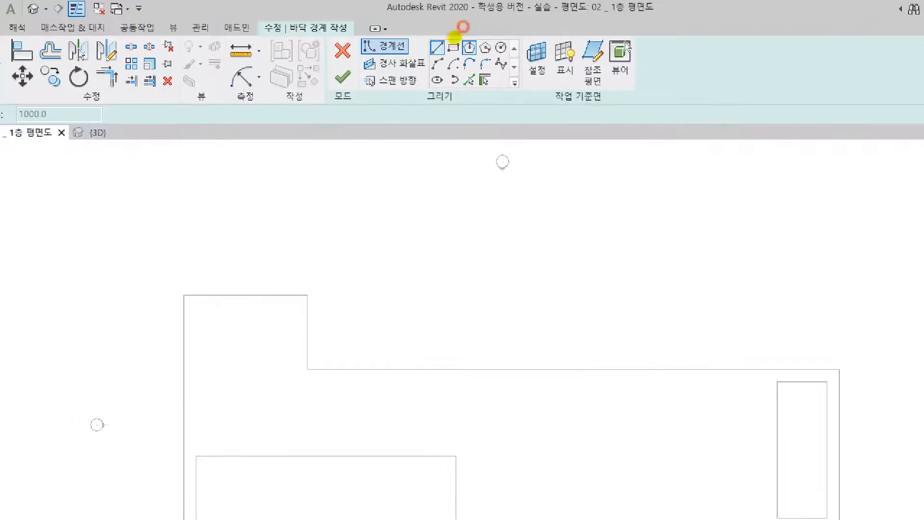
drag(455, 37, 443, 28)
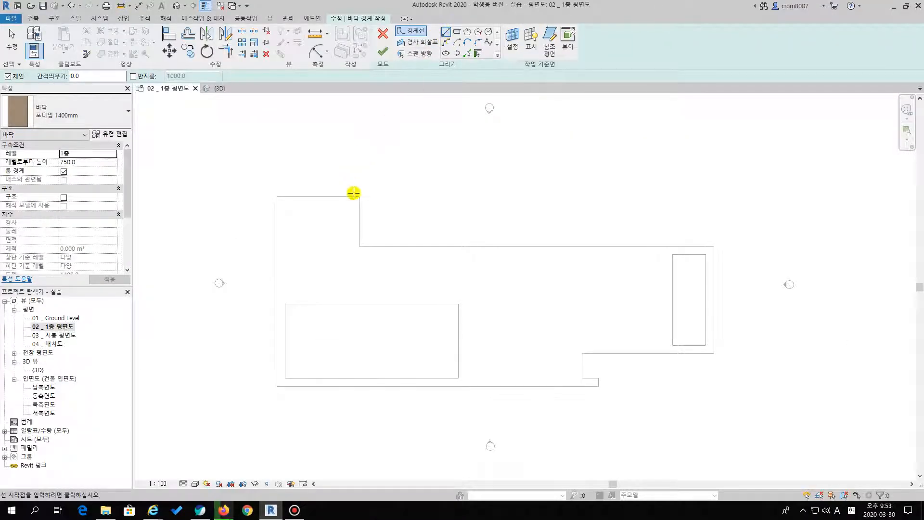
click(359, 196)
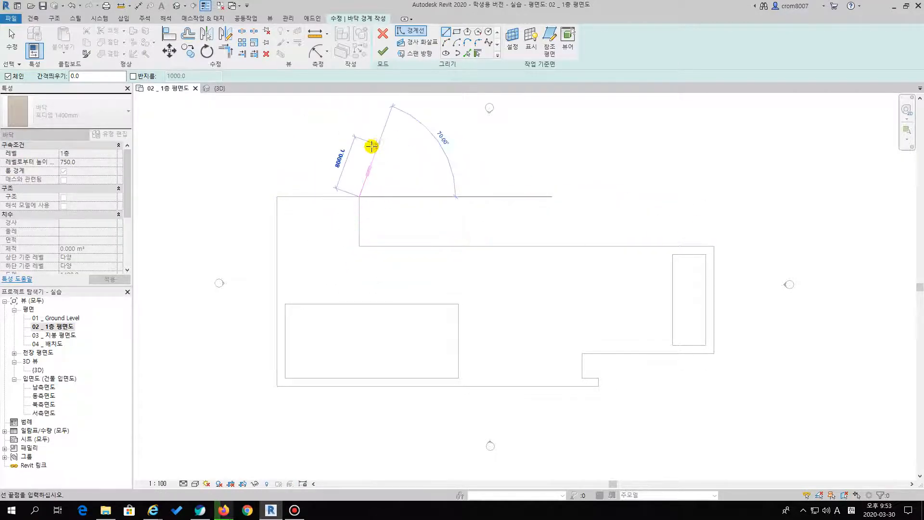
click(278, 197)
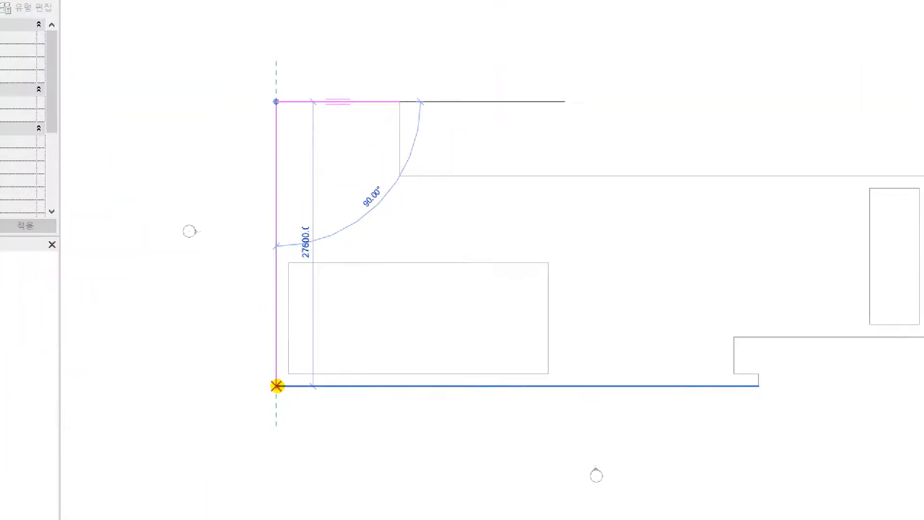
drag(277, 396, 323, 417)
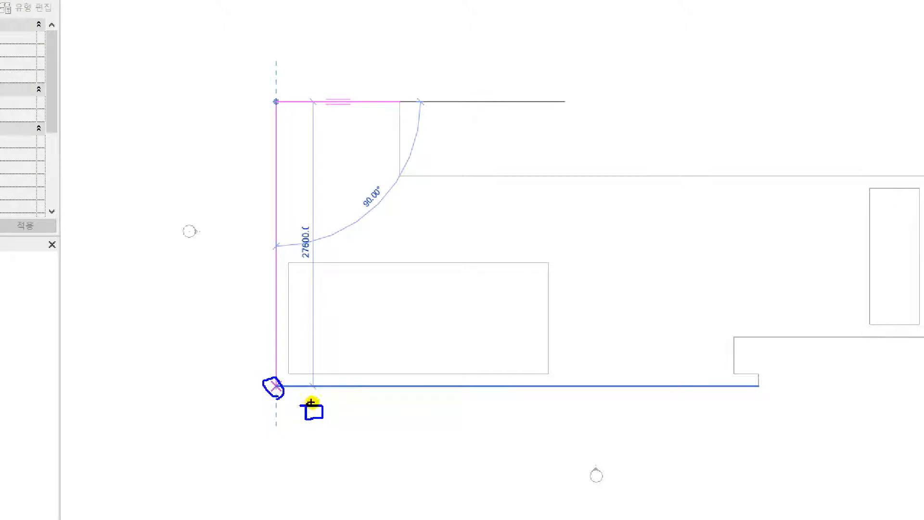
click(278, 98)
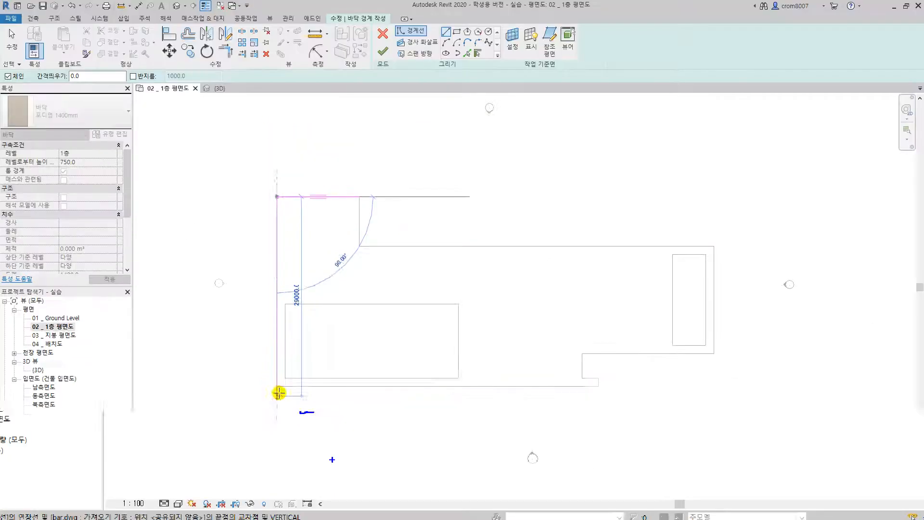
click(277, 387)
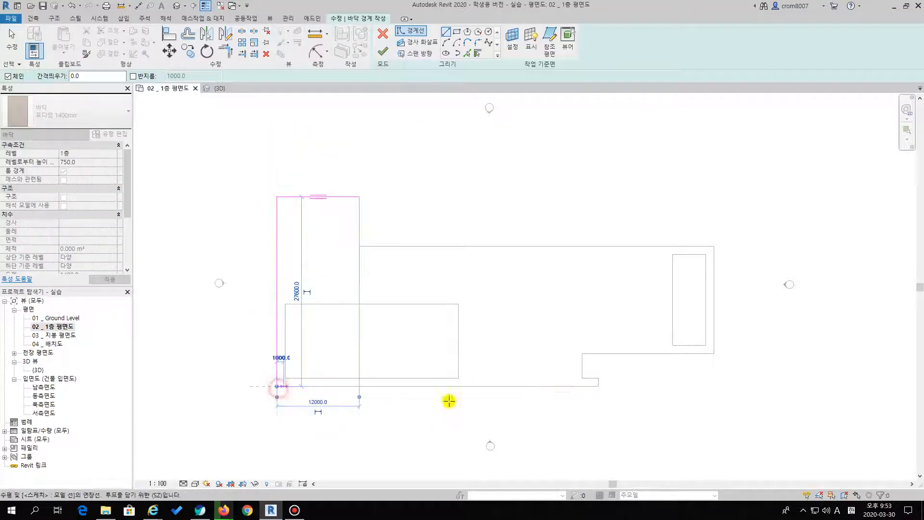
Trace the lower, notched, right and upper edges of the linked outline with boundary lines to close the loop
click(598, 387)
click(598, 378)
click(583, 378)
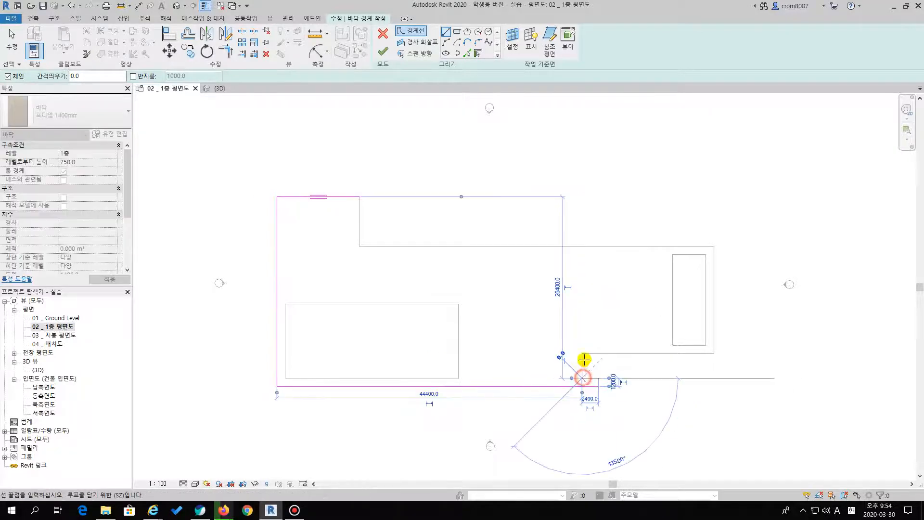
click(582, 354)
click(714, 354)
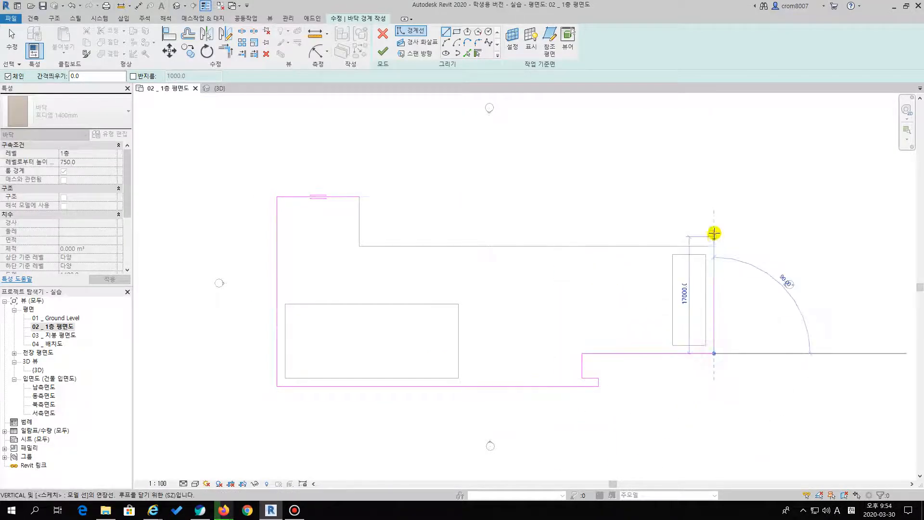
click(714, 247)
click(359, 247)
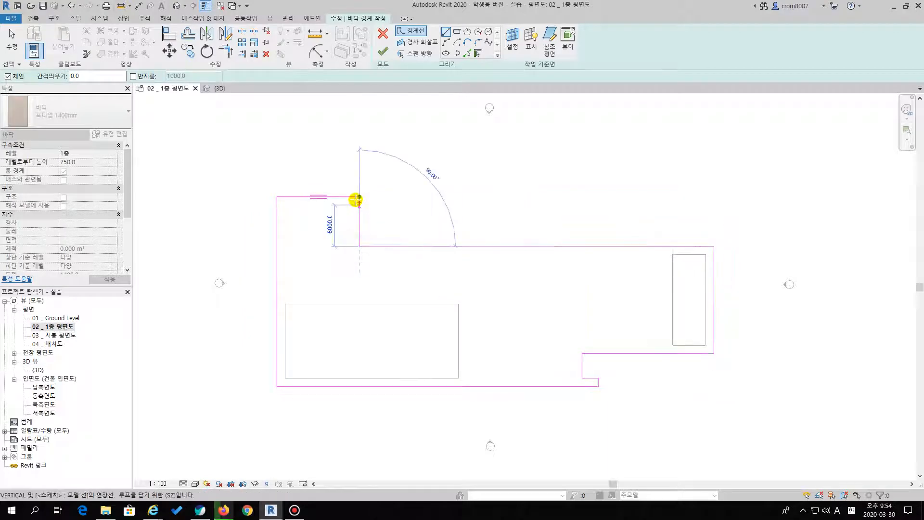
click(358, 197)
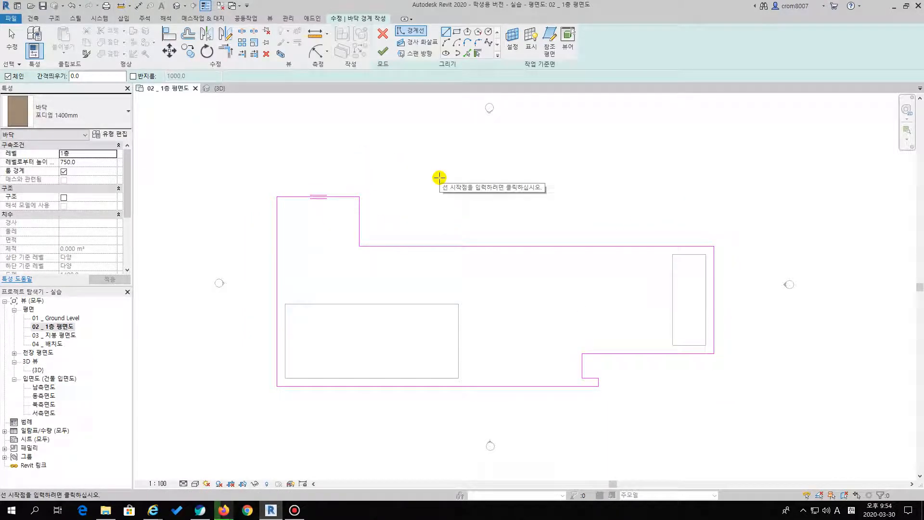
Select the whole chain of traced boundary lines and delete it
key(Escape)
key(Escape)
key(Tab)
click(358, 216)
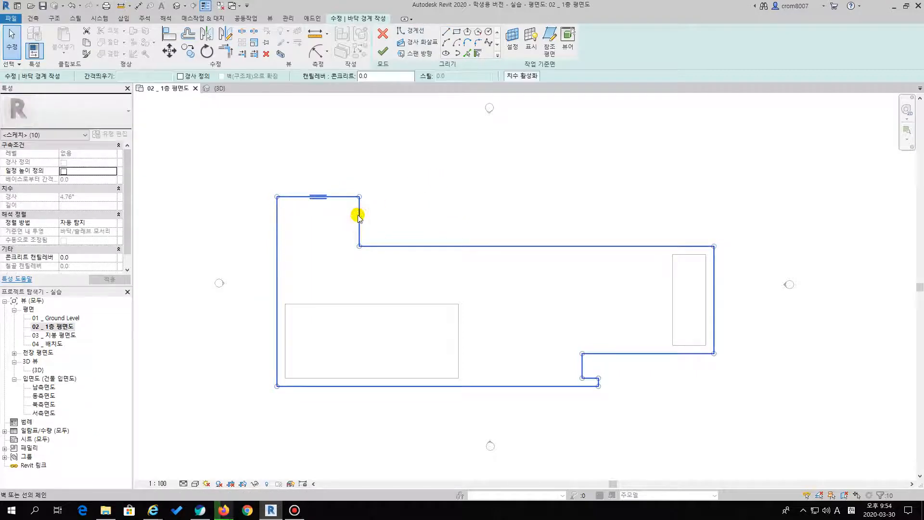
key(Escape)
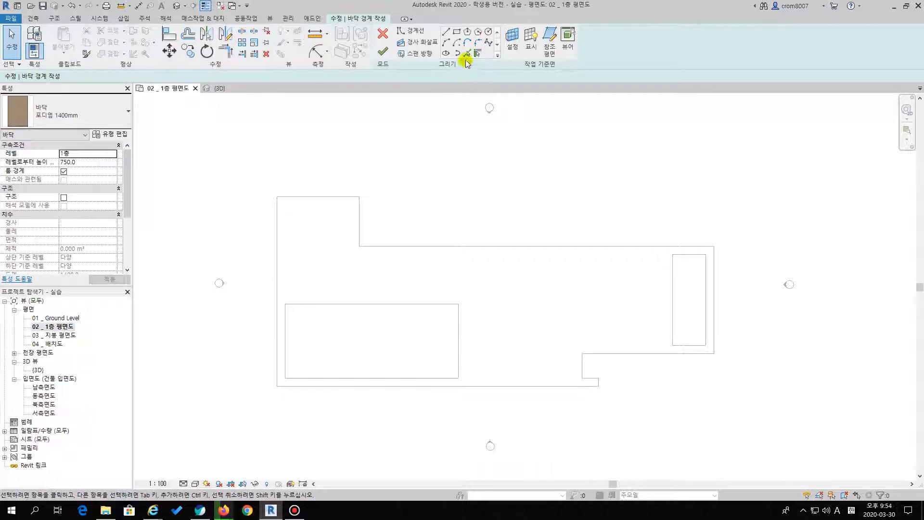
Use Pick Lines to create boundary lines from the linked drawing's short upper, left and long lower edges
click(467, 33)
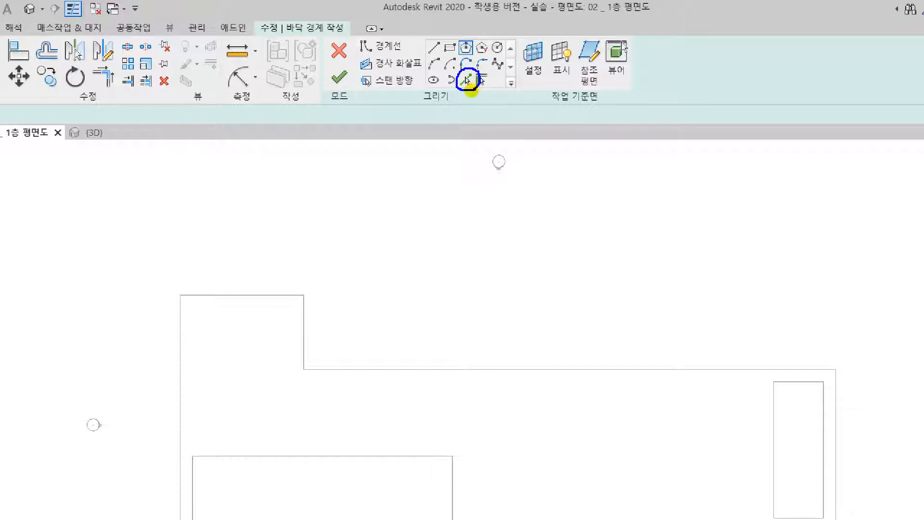
click(467, 80)
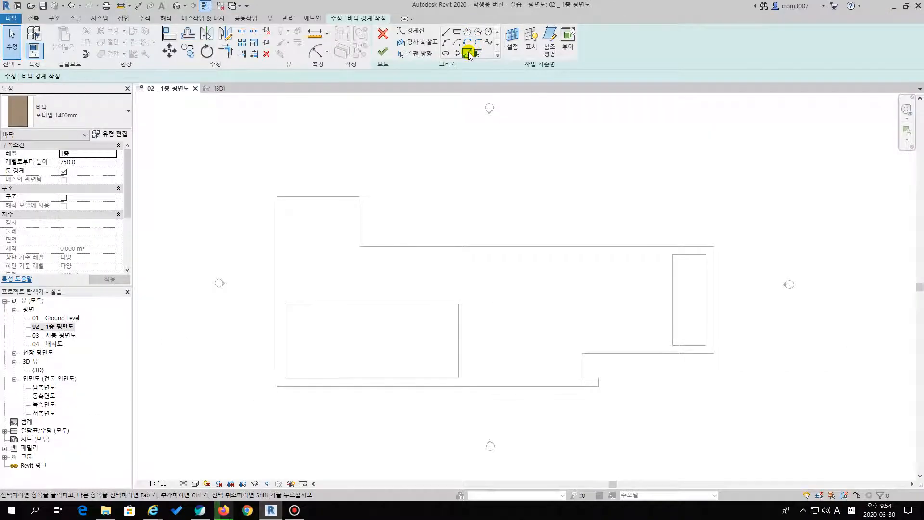
click(332, 196)
click(278, 236)
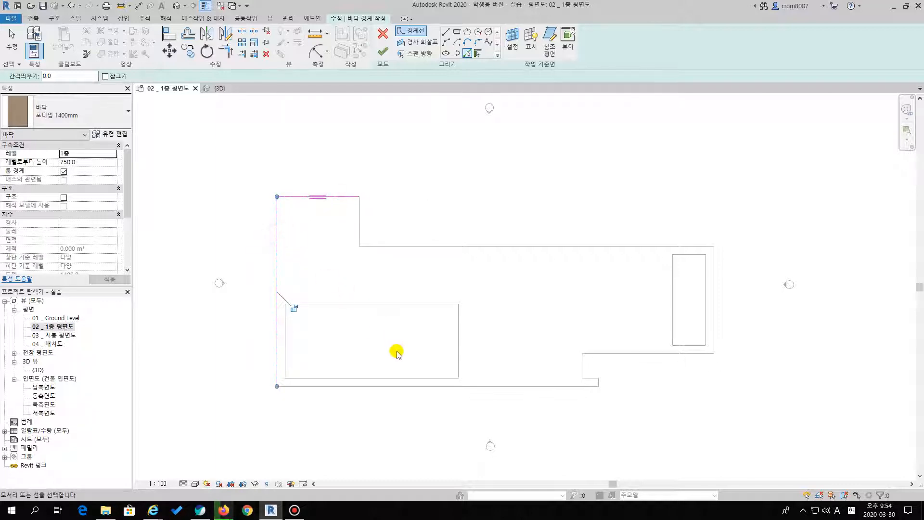
click(407, 385)
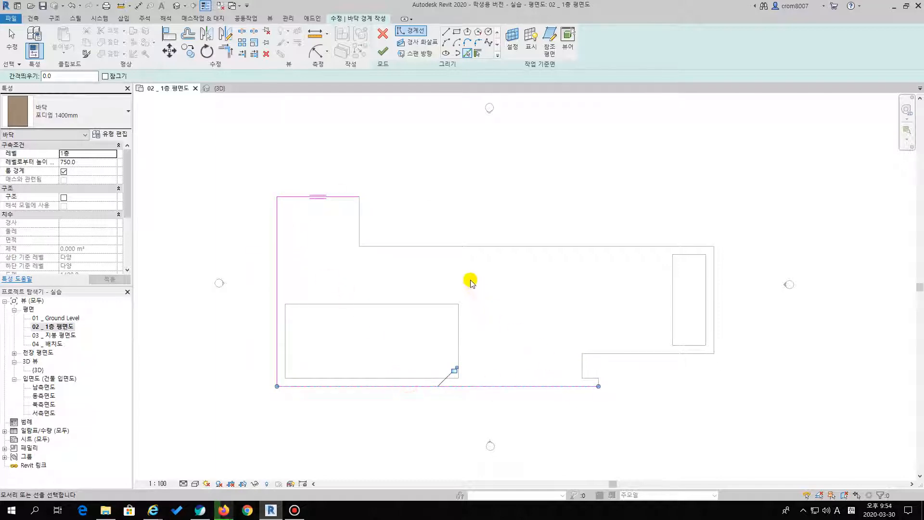
Undo the three boundary lines picked from the linked drawing
key(ctrl+z)
key(ctrl+z)
key(ctrl+z)
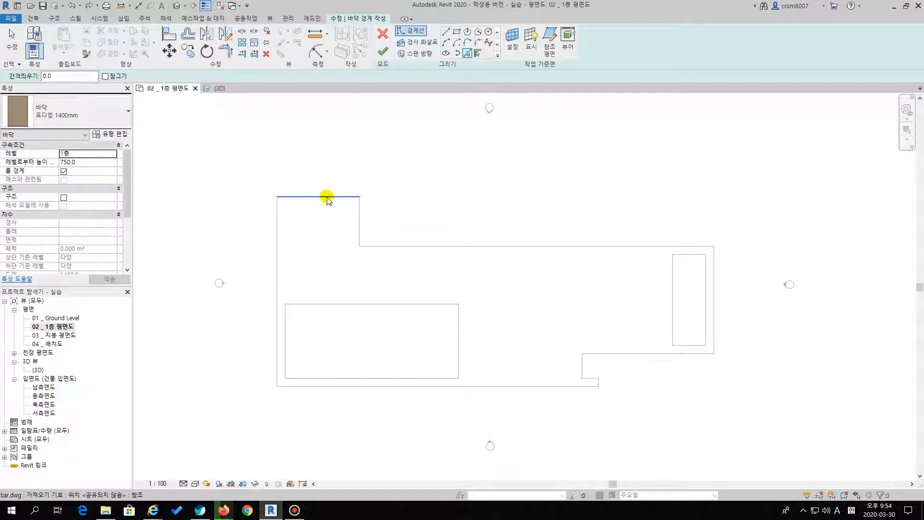
Pick the linked drawing's outer outline as a chain, add its missing short upper edge, and finish the 포디엄 1400mm floor
key(Tab)
key(Tab)
key(Tab)
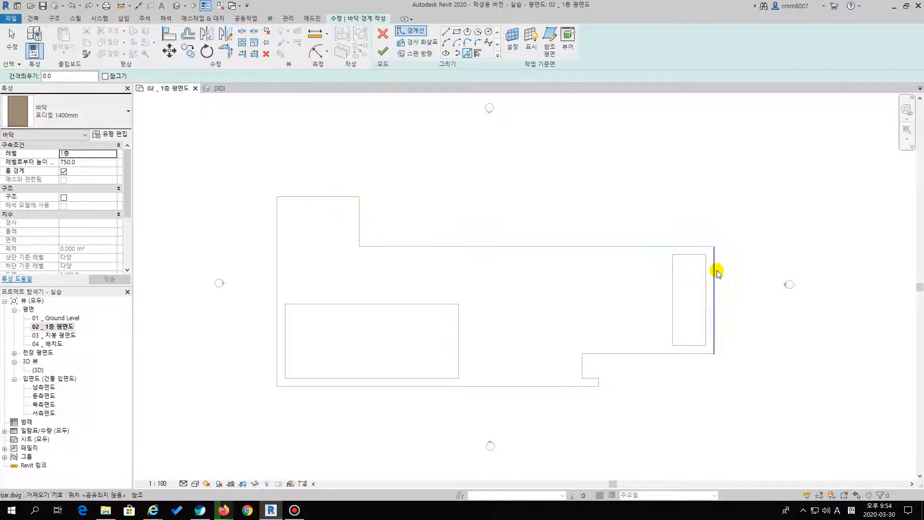
key(Tab)
key(Tab)
key(Tab)
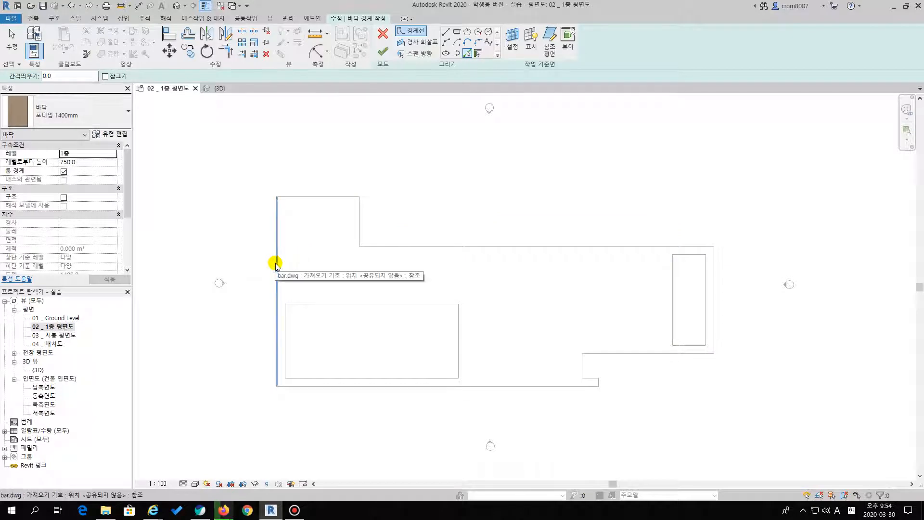
key(Tab)
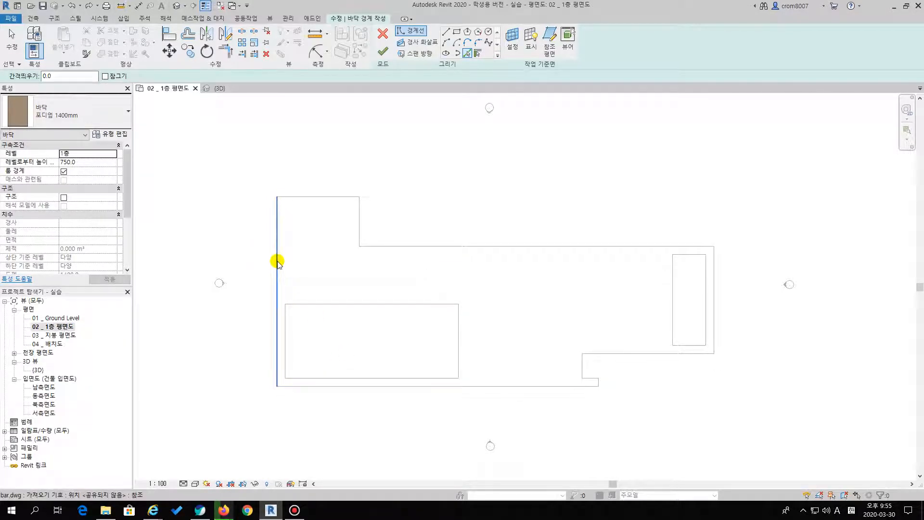
key(Tab)
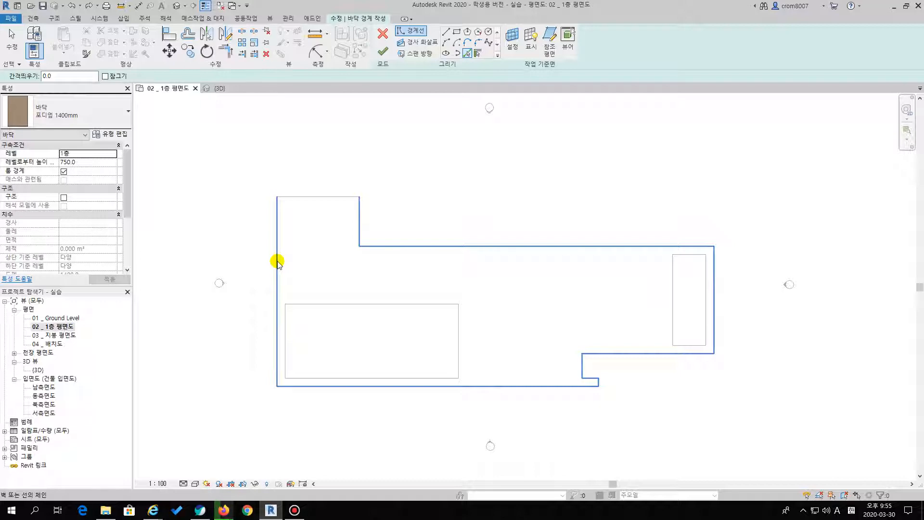
click(278, 261)
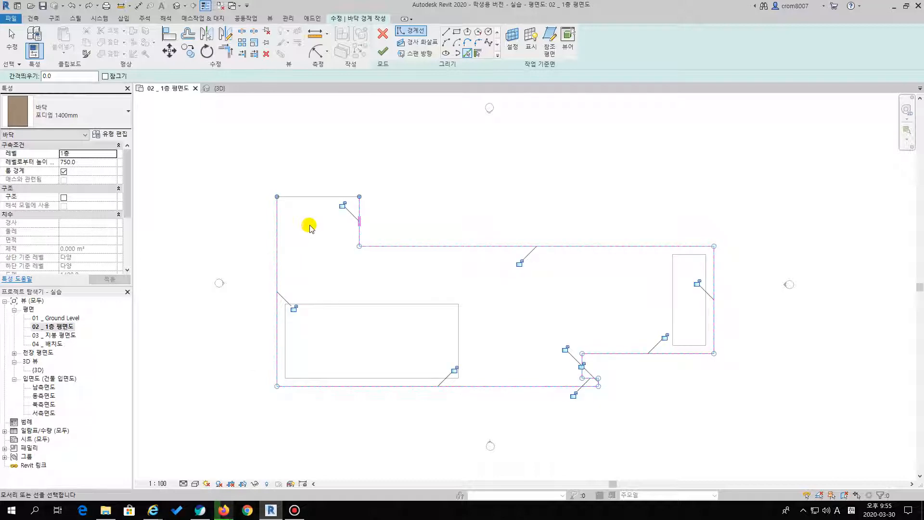
click(306, 200)
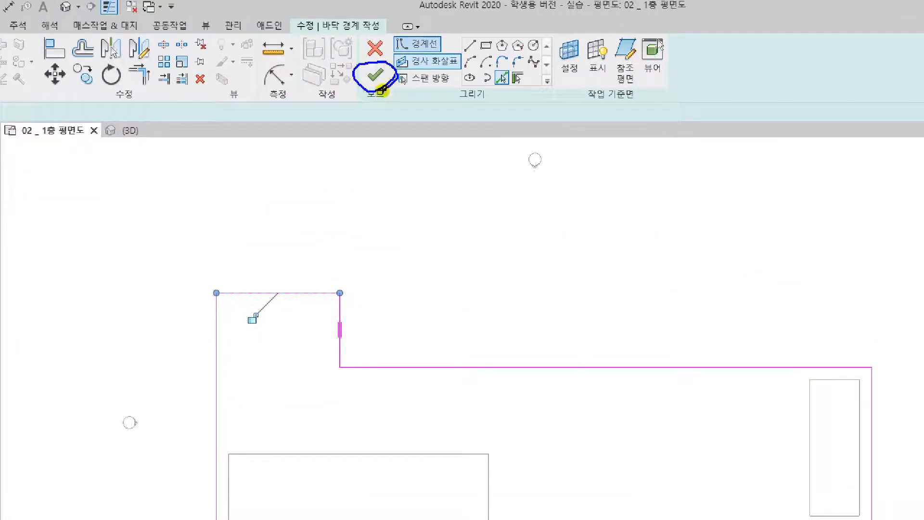
click(375, 76)
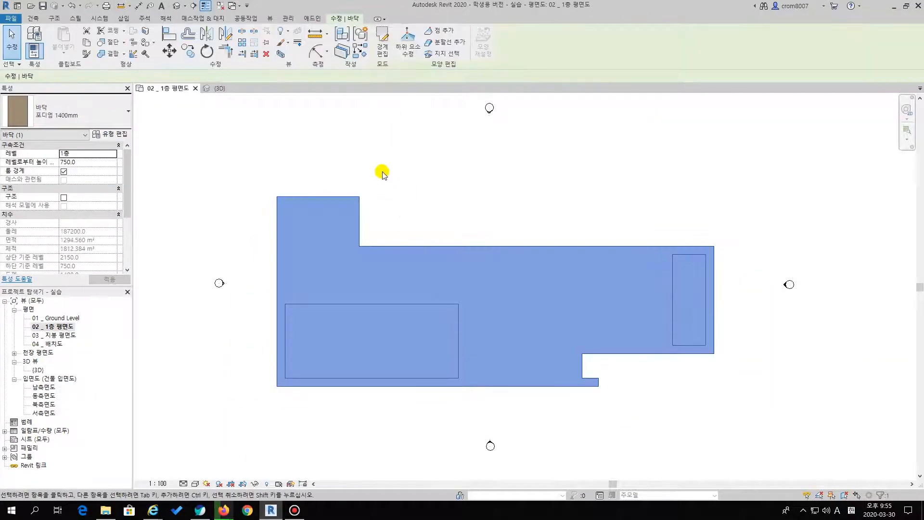
click(353, 151)
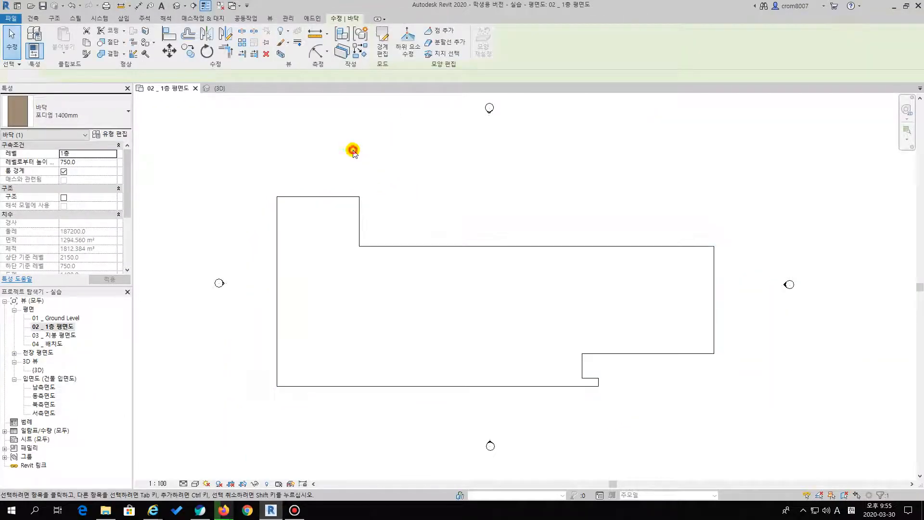
Open the {3D} view, orbit around the new podium floor and check its level and height offset properties
double_click(39, 370)
shift+middle_drag(797, 340, 355, 191)
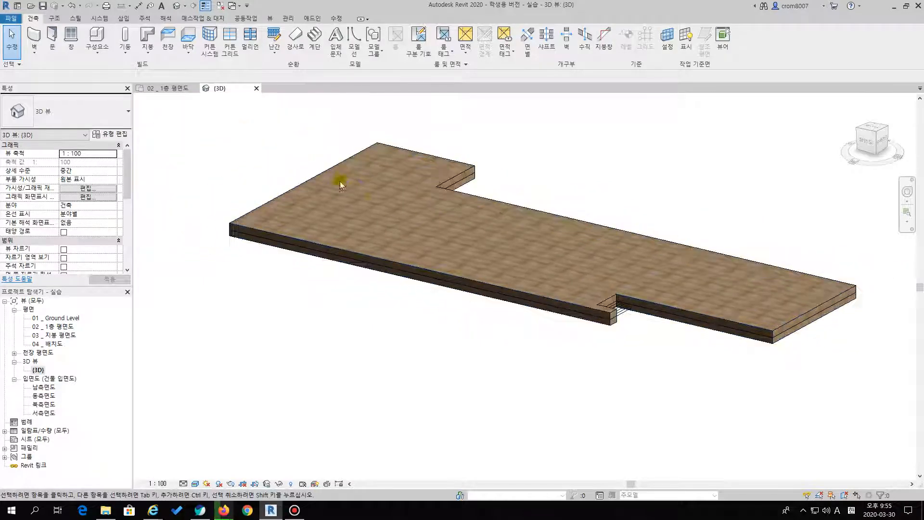
scroll(332, 174, up, 2)
middle_drag(303, 186, 279, 181)
click(289, 189)
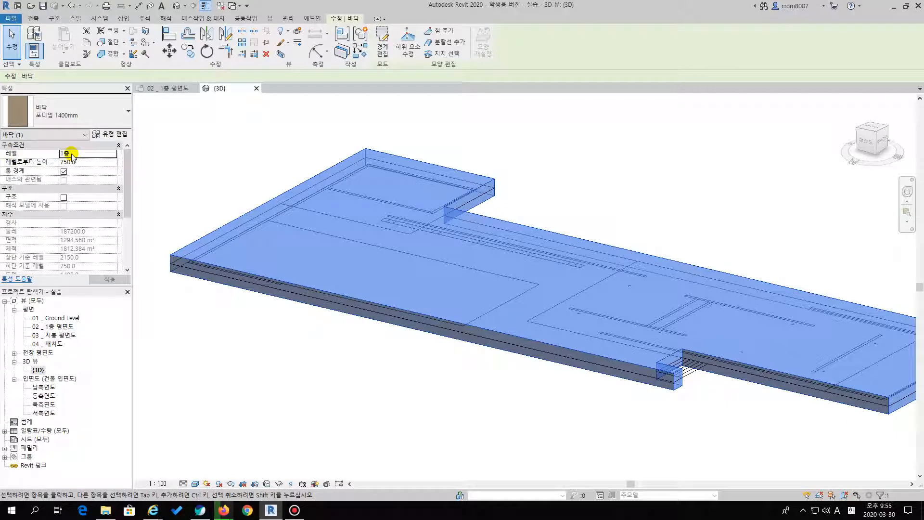
click(246, 185)
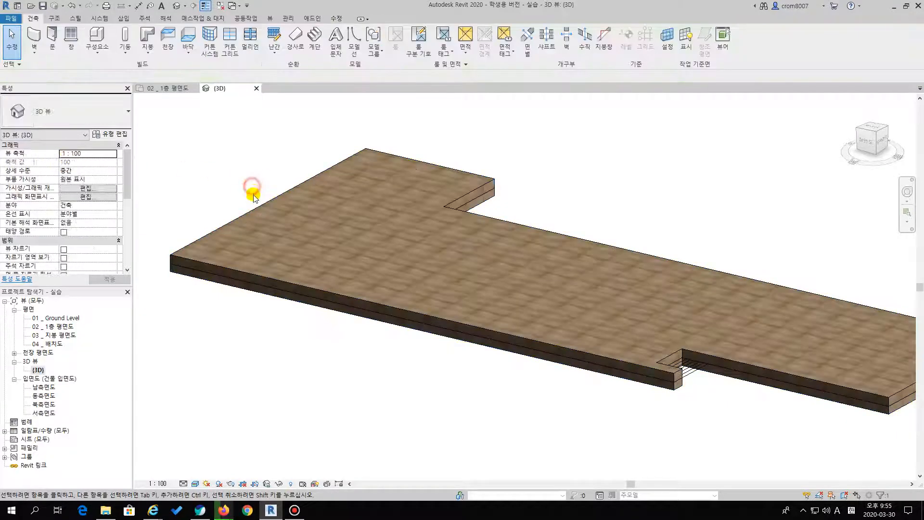
click(250, 211)
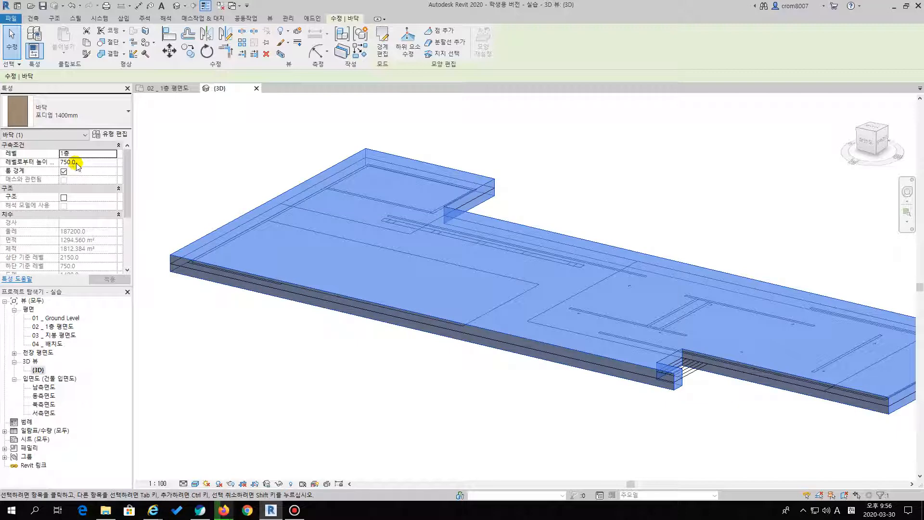
click(235, 156)
Set the podium floor's height offset from the 1층 level to 0
click(243, 216)
click(81, 161)
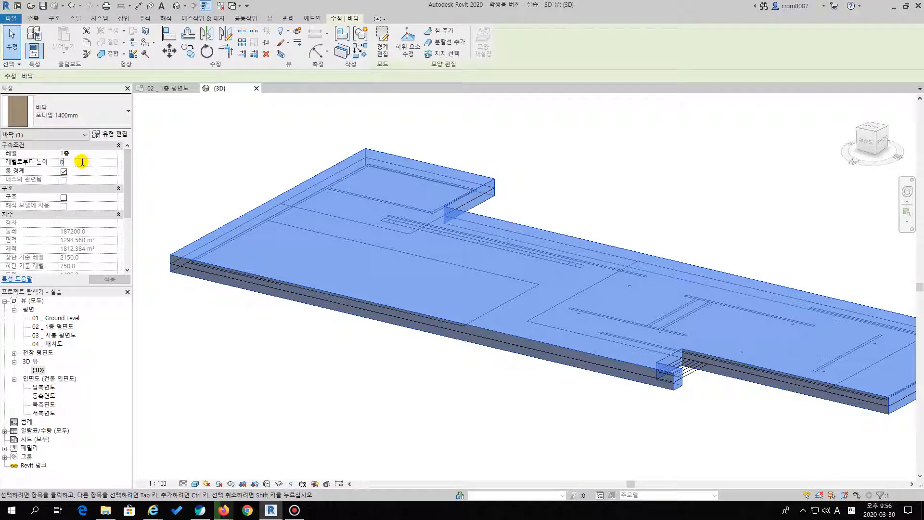
click(194, 199)
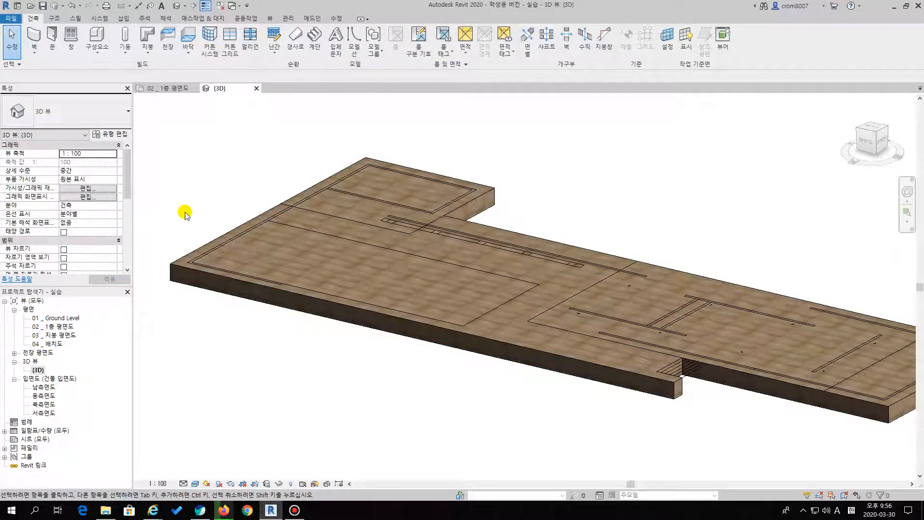
Check the podium floor's properties in 3D and open the 남측면도 elevation view
click(189, 254)
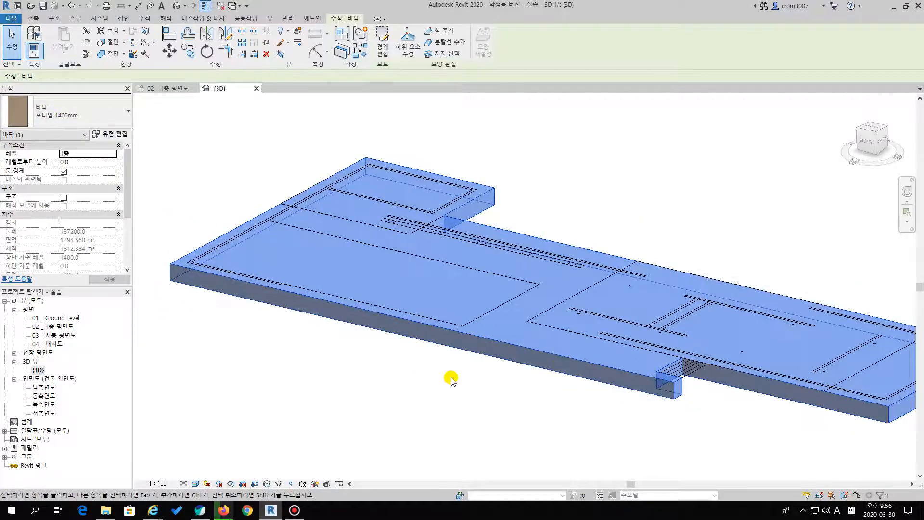
click(312, 380)
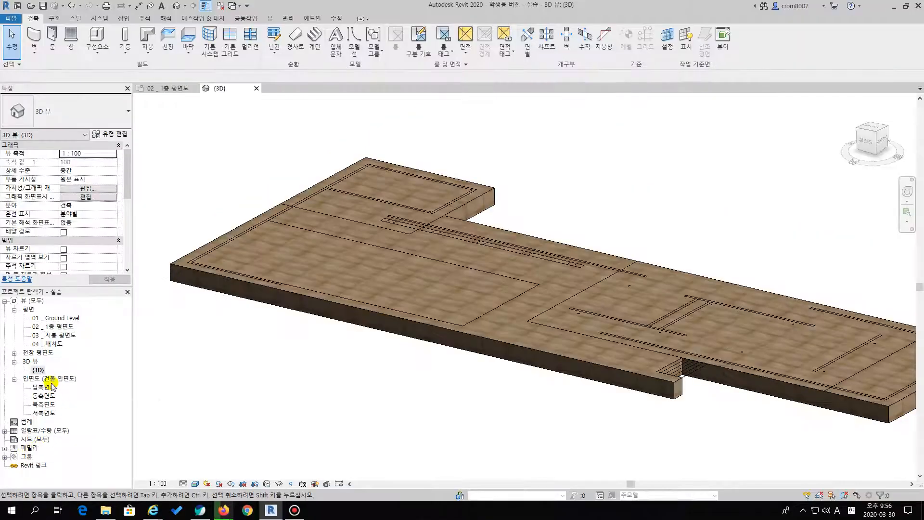
double_click(50, 386)
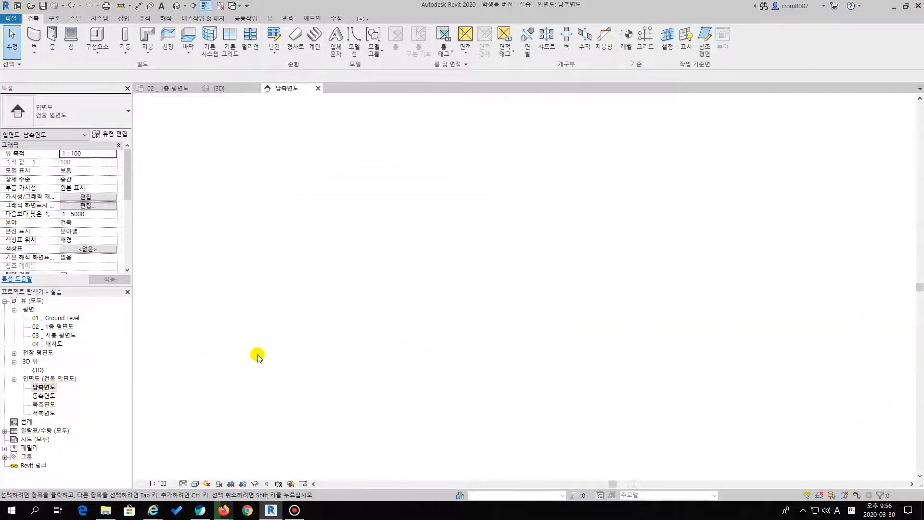
Examine the podium floor's upper and lower faces against the 1층 and GL levels in the 남측면도 elevation
middle_drag(372, 335, 234, 332)
click(569, 316)
middle_drag(504, 363, 633, 341)
scroll(637, 241, up, 5)
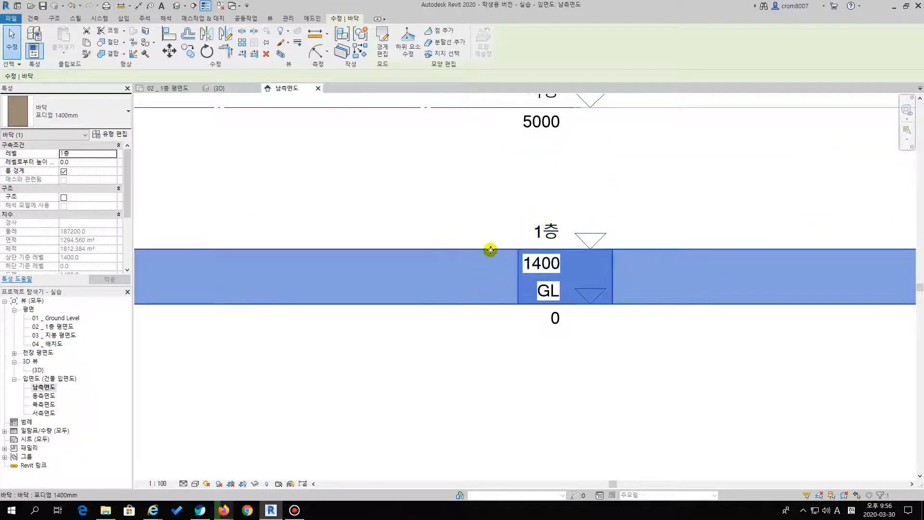
click(472, 273)
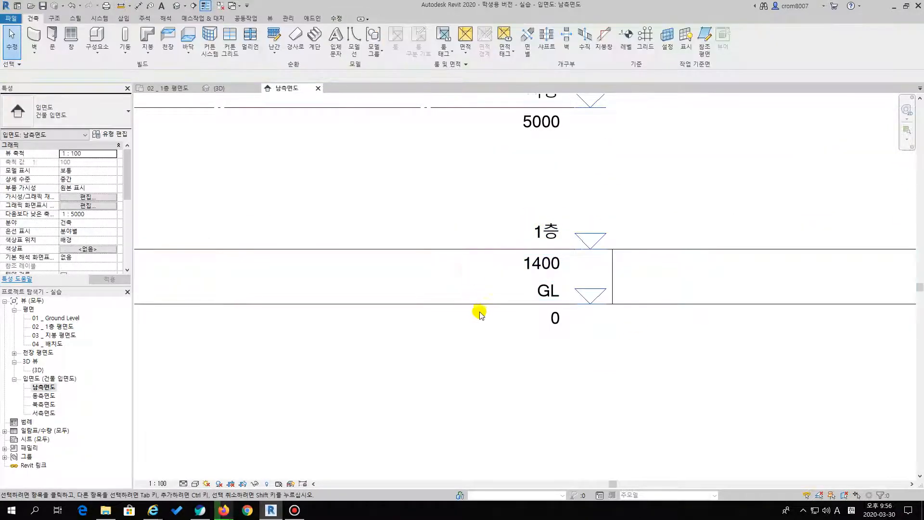
click(648, 304)
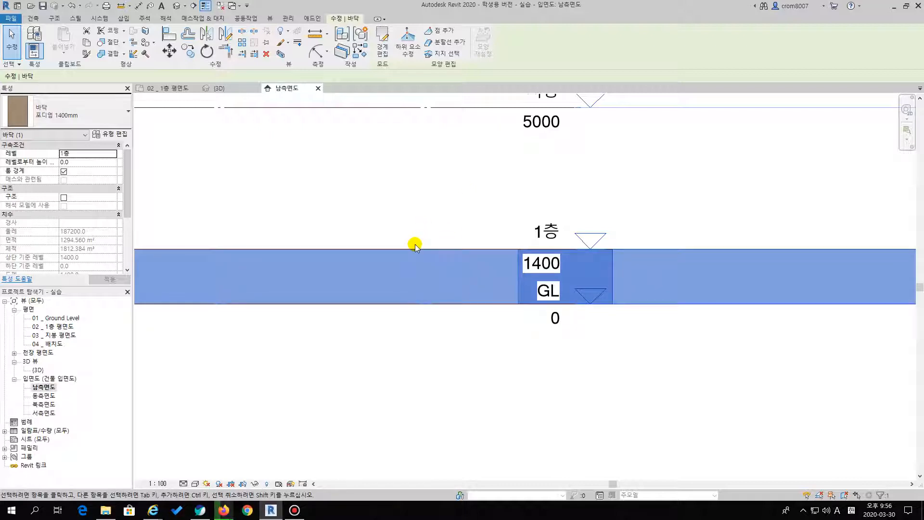
click(419, 223)
click(409, 248)
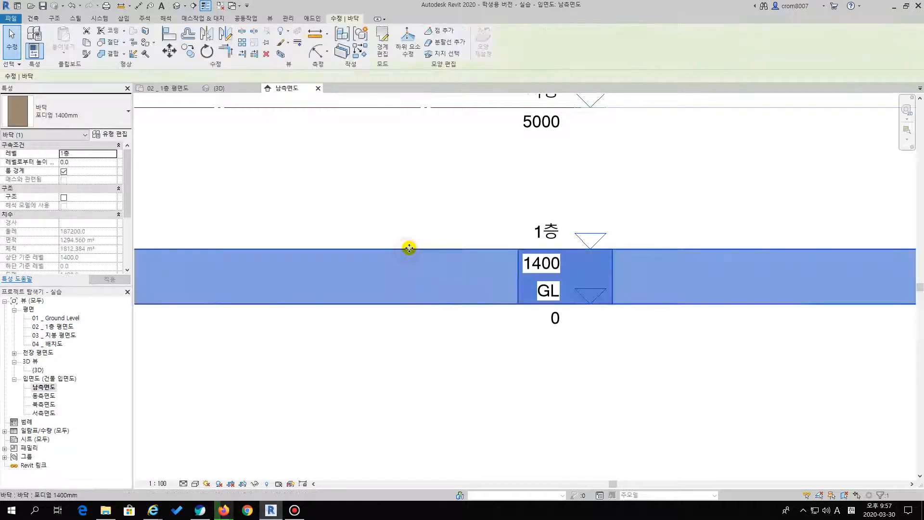
click(380, 198)
click(383, 248)
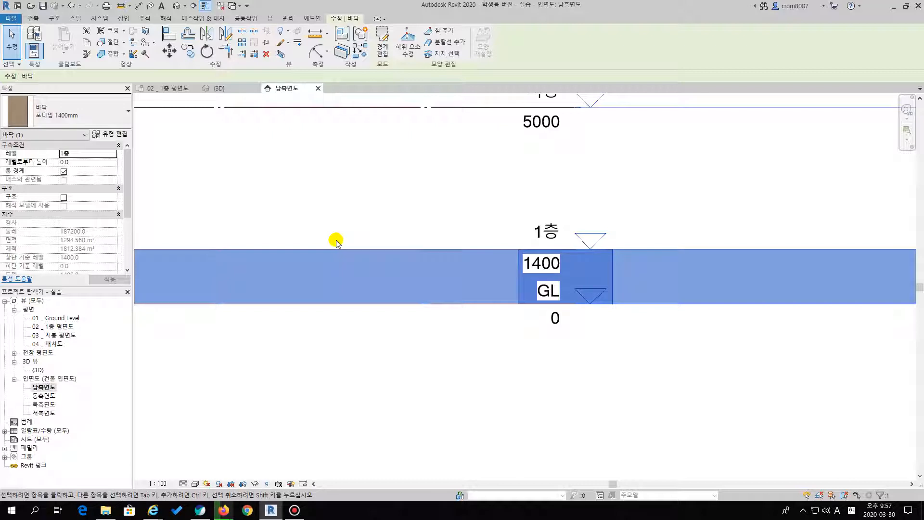
click(386, 192)
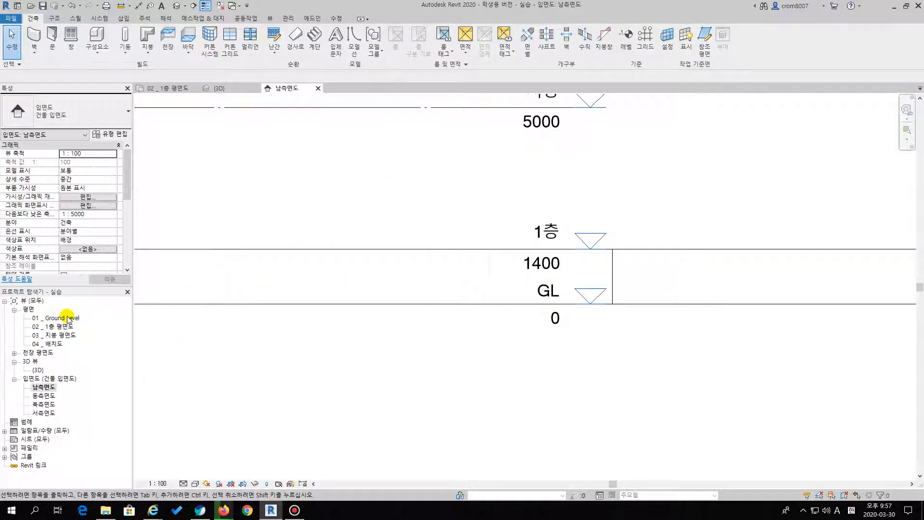
Compare the podium floor in the 02 _ 1층 평면도 plan and the {3D} view
double_click(61, 326)
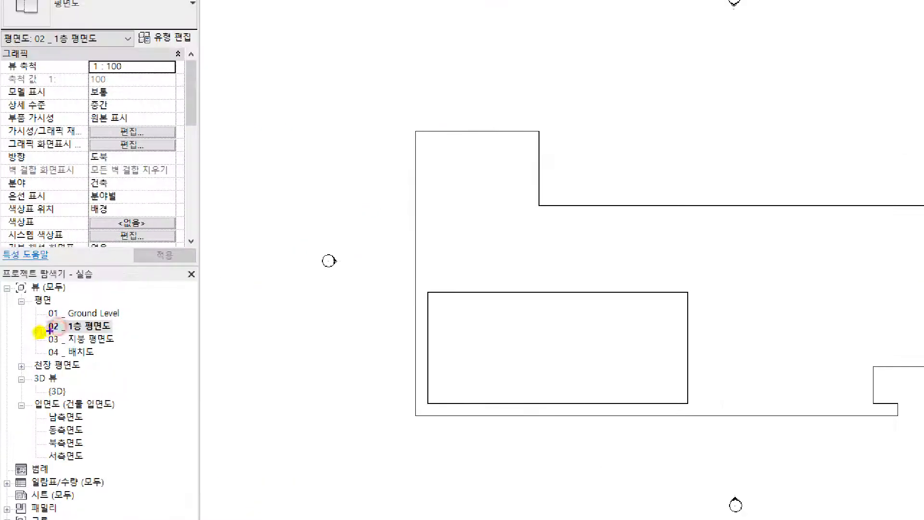
drag(34, 333, 124, 331)
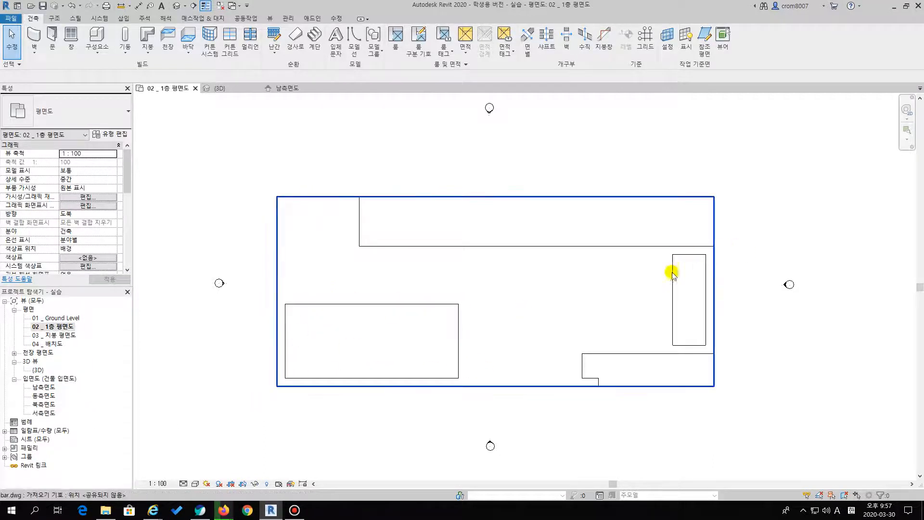
double_click(37, 370)
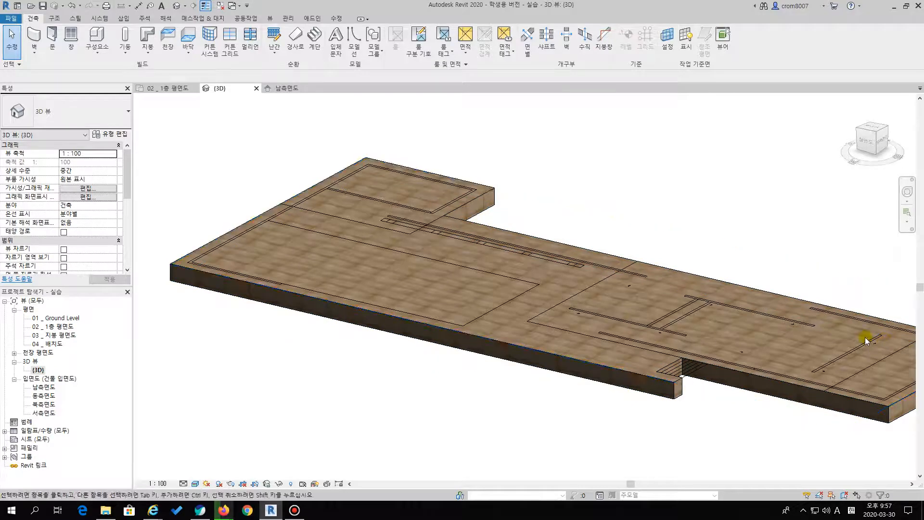
scroll(865, 341, down, 3)
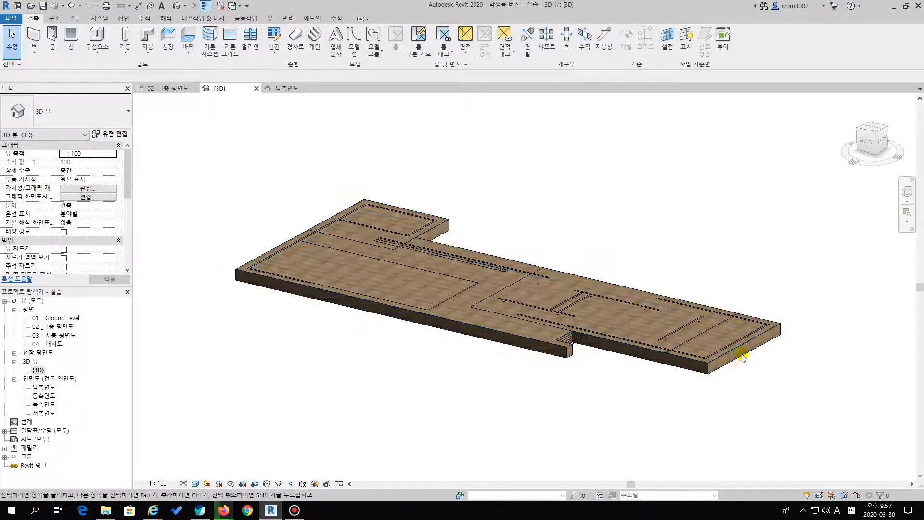
Open the podium floor's boundary sketch for editing in the 02 _ 1층 평면도 plan
double_click(69, 327)
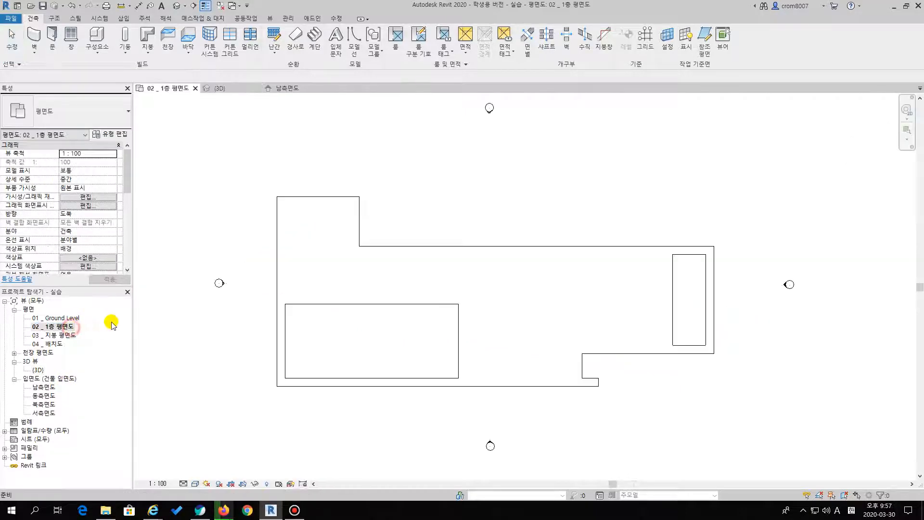
middle_drag(489, 171, 446, 163)
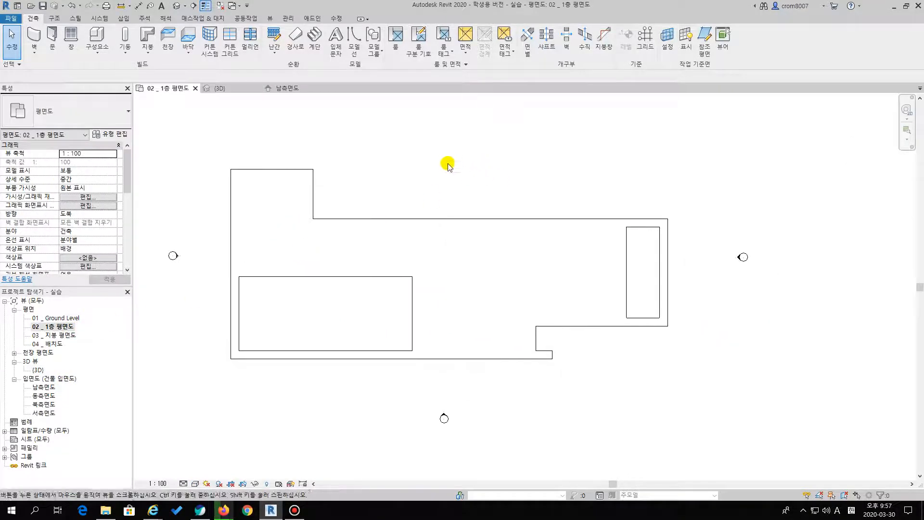
double_click(392, 219)
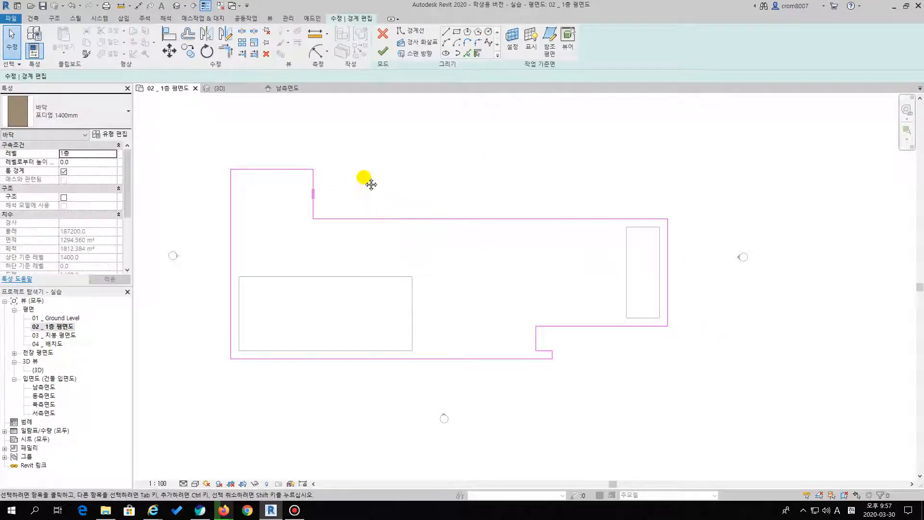
scroll(366, 155, up, 2)
middle_drag(369, 171, 371, 143)
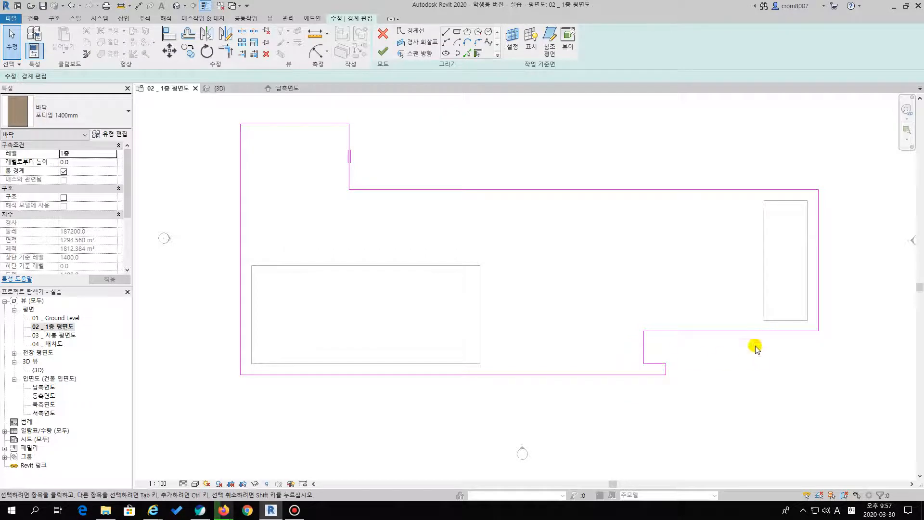
middle_drag(273, 238, 275, 206)
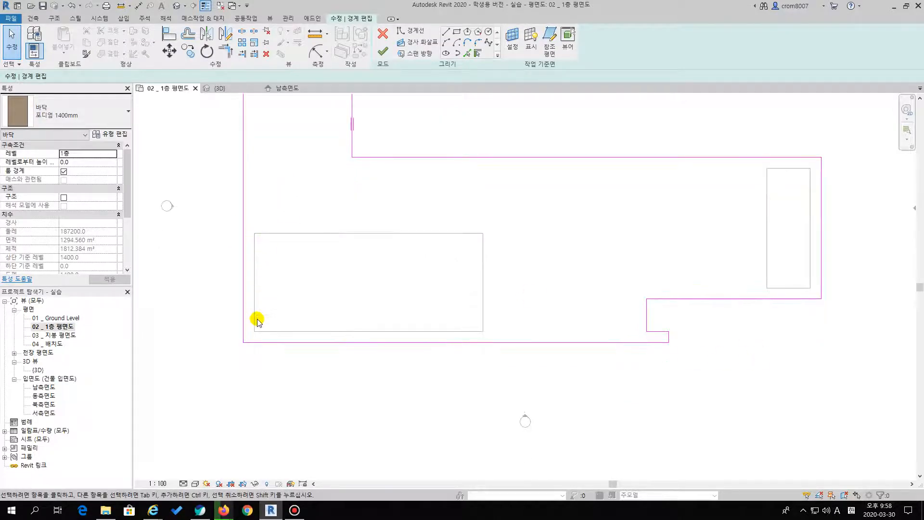
middle_drag(497, 197, 490, 217)
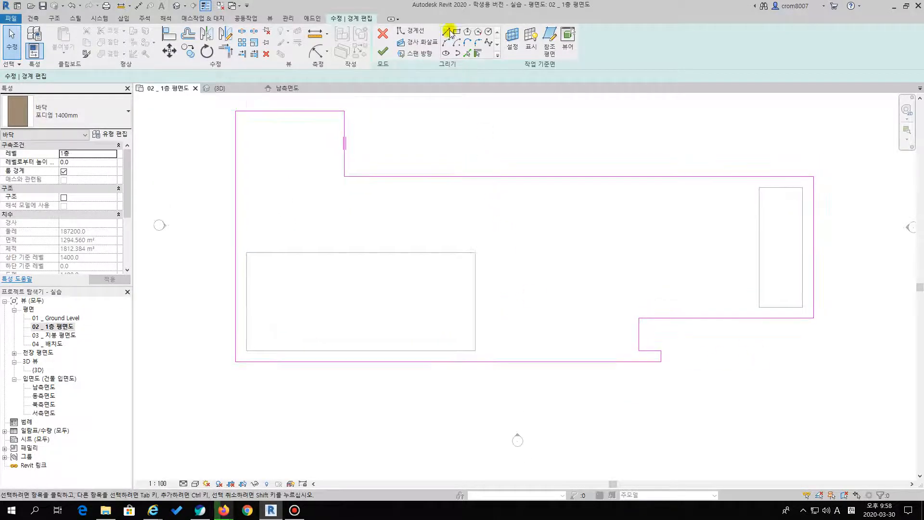
Sketch a 25200 x 10800 mm rectangular opening over the large pool outline in the podium boundary
click(446, 32)
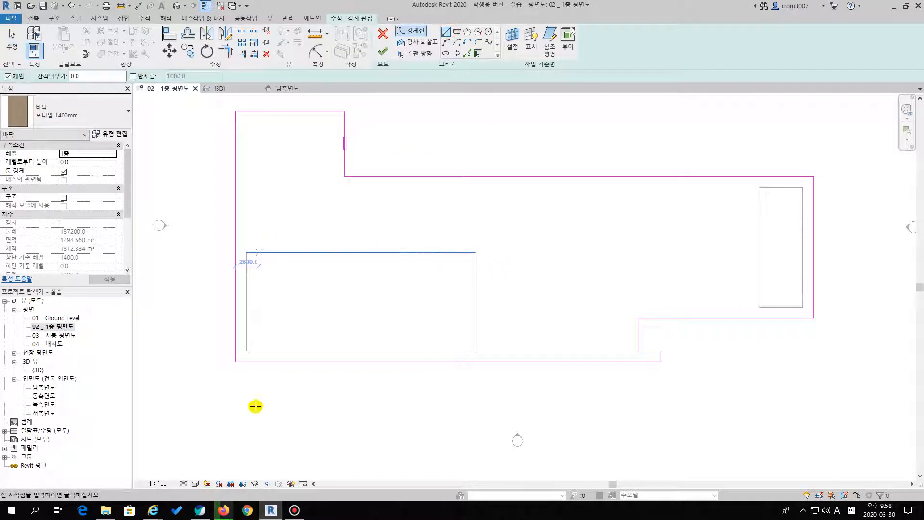
click(456, 32)
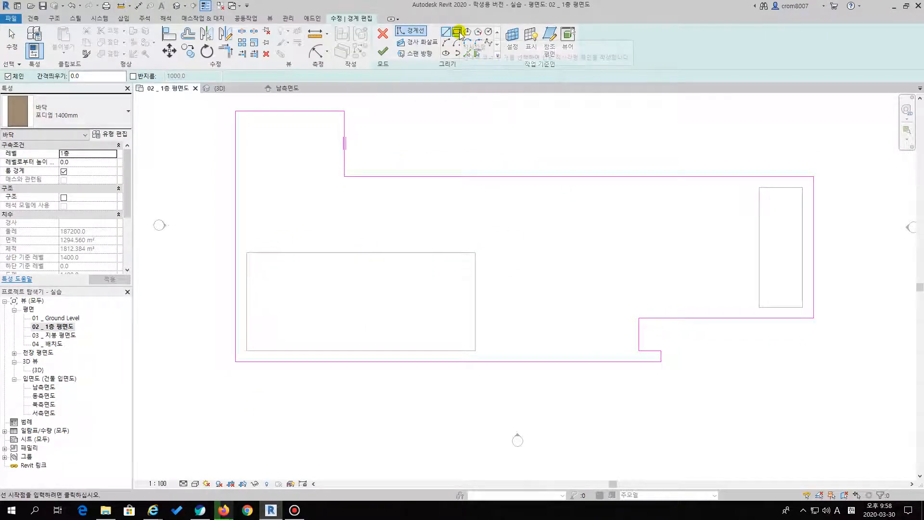
click(476, 252)
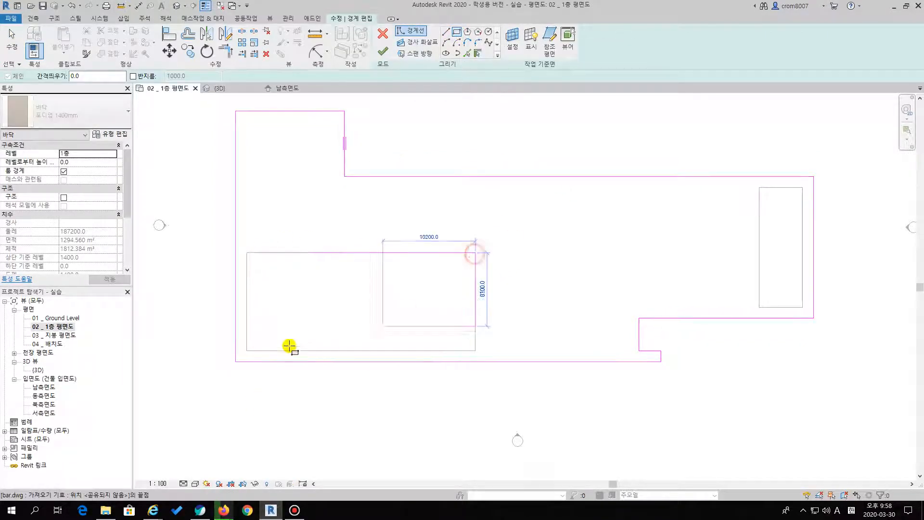
click(247, 351)
Pick the small pool's linked outline as a chain to add a second opening to the podium boundary
middle_drag(548, 253, 477, 262)
scroll(477, 262, down, 1)
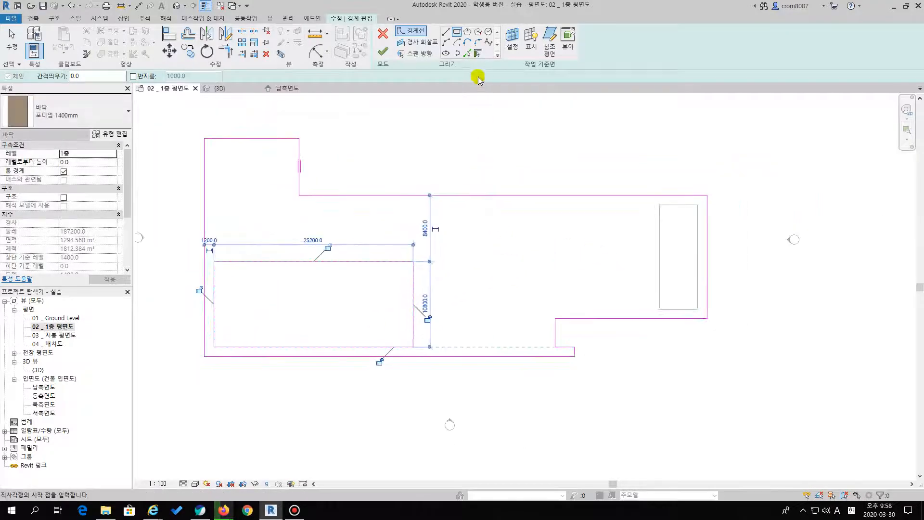
click(466, 54)
click(659, 258)
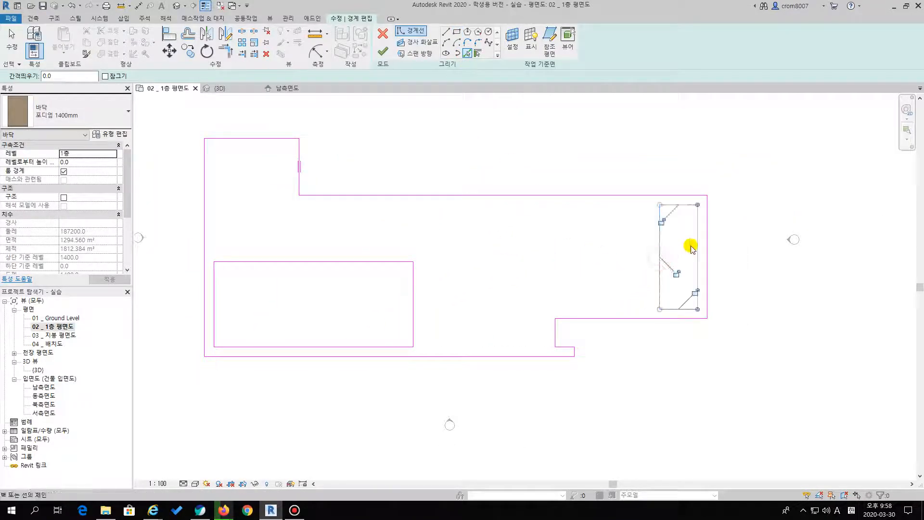
key(Escape)
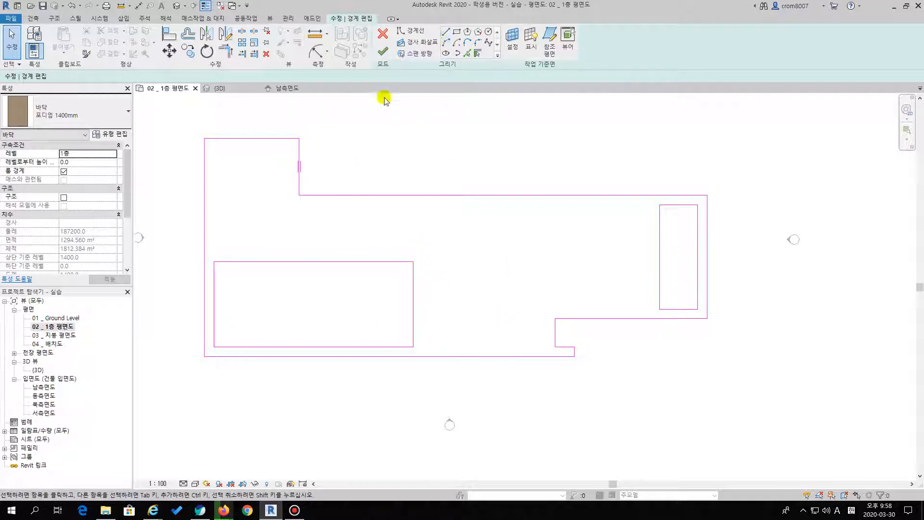
Sketch a stray line crossing the podium's long upper edge and a 14100 mm line overlapping that edge
click(442, 34)
click(458, 161)
click(463, 249)
key(Escape)
click(510, 195)
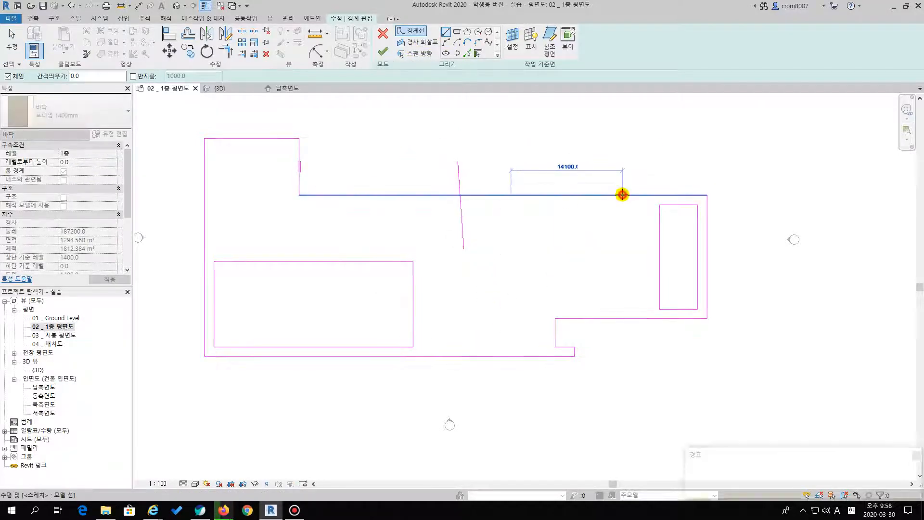
click(622, 195)
key(Escape)
key(Escape)
Delete the crossing line and the overlapping line from the podium boundary sketch
click(459, 177)
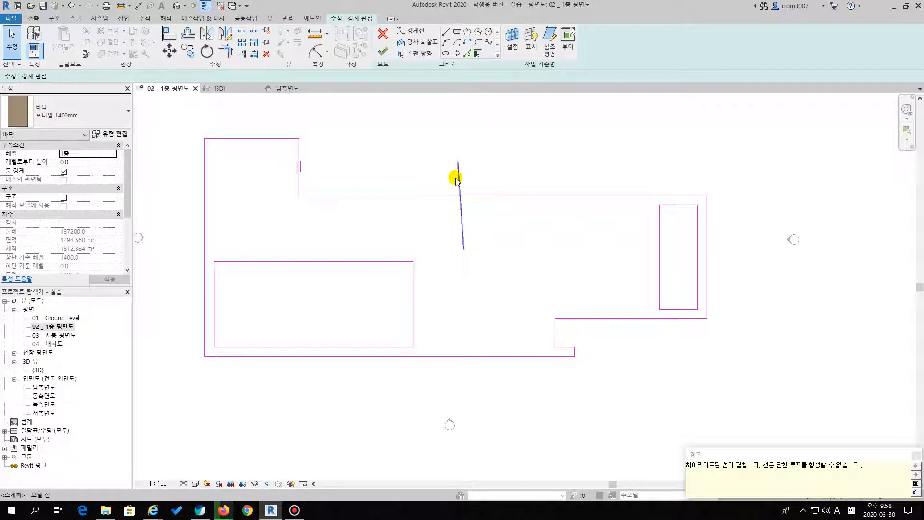
key(Delete)
click(547, 196)
key(Delete)
click(527, 274)
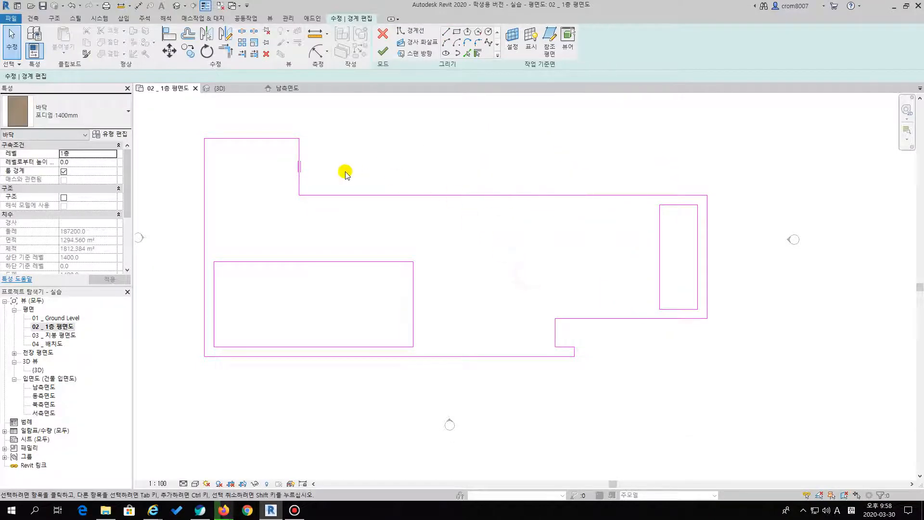
Try pulling the short vertical edge's upper endpoint away from its corner, and undo the move
click(299, 149)
drag(299, 140, 373, 143)
click(491, 130)
key(ctrl+z)
Finish the podium floor's boundary edit and inspect the two pool openings in the {3D} view
click(385, 53)
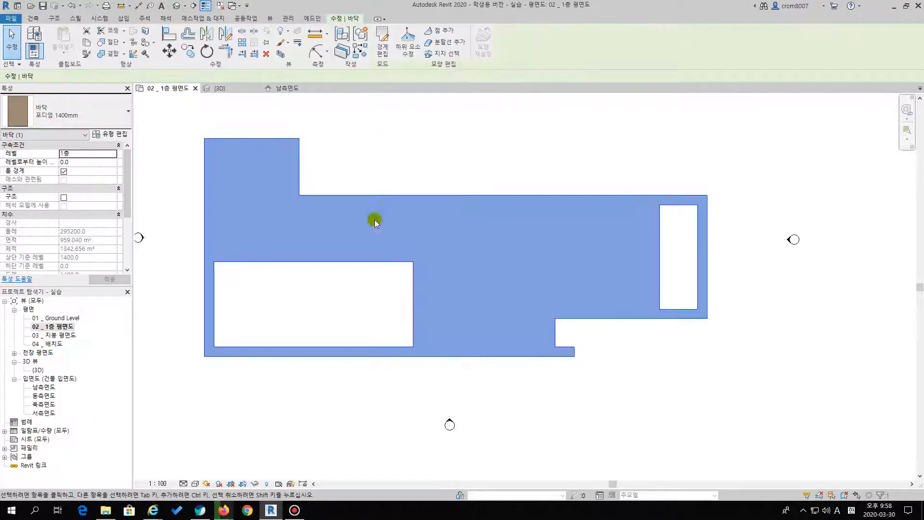
click(319, 299)
double_click(38, 370)
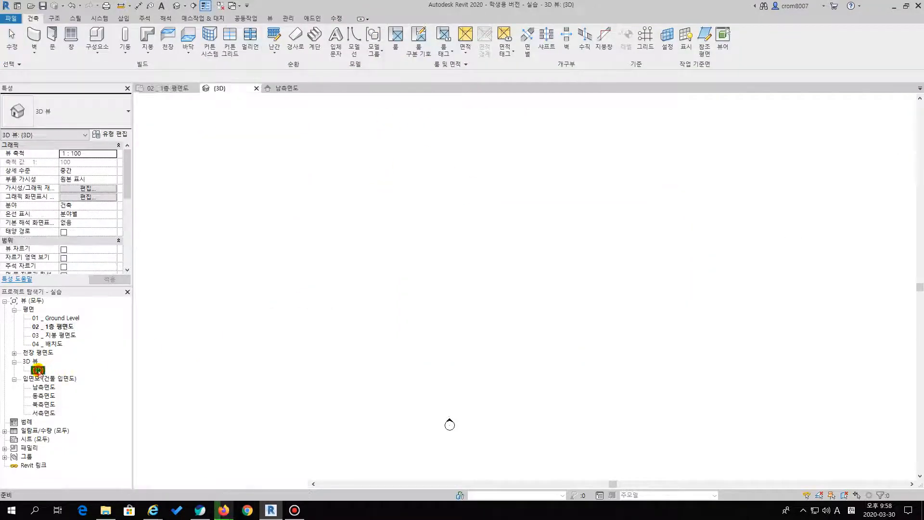
shift+middle_drag(472, 253, 459, 281)
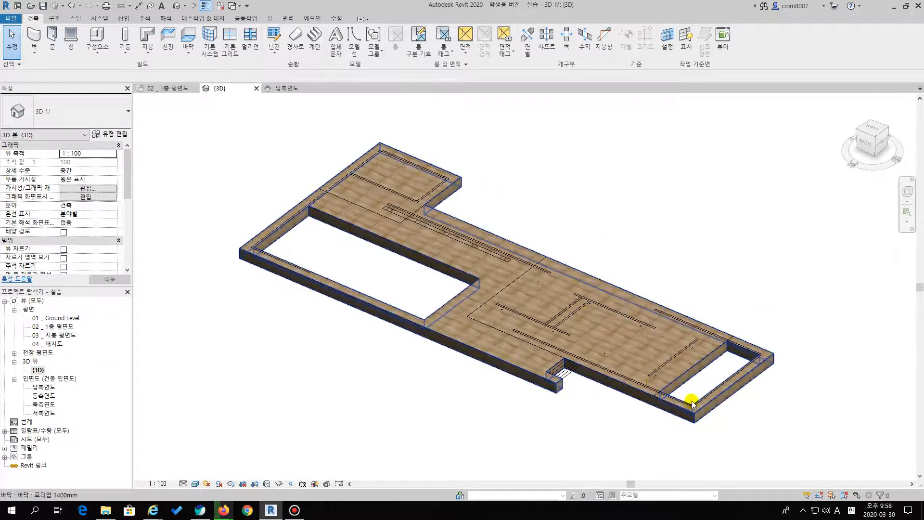
Open the 02 _ 1층 평면도 floor plan and start sketching a new architectural floor boundary
double_click(64, 328)
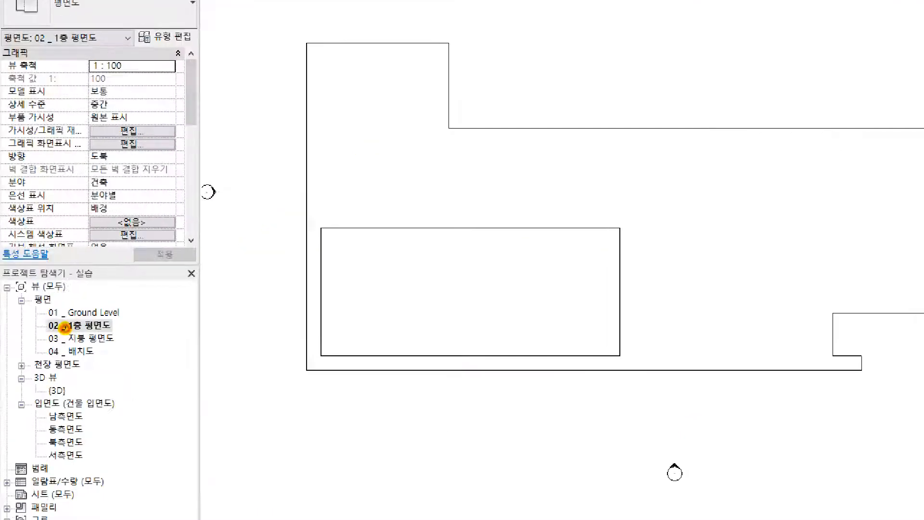
drag(45, 331, 156, 330)
key(Escape)
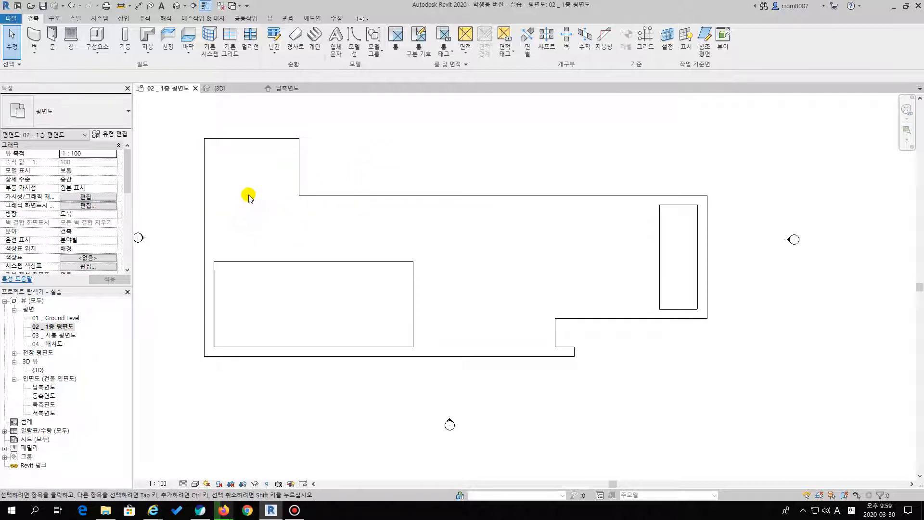
click(51, 36)
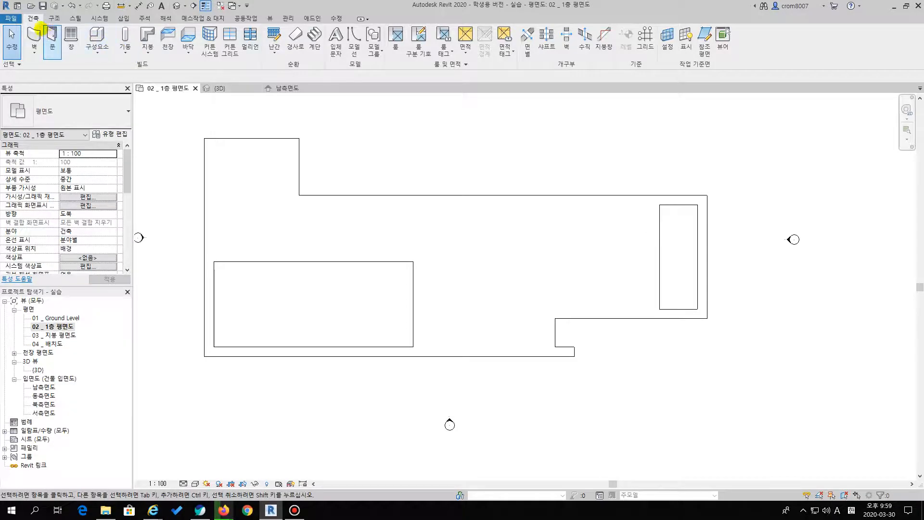
mouse_move(39, 24)
mouse_down()
mouse_move(39, 33)
mouse_move(77, 30)
mouse_move(32, 32)
mouse_up()
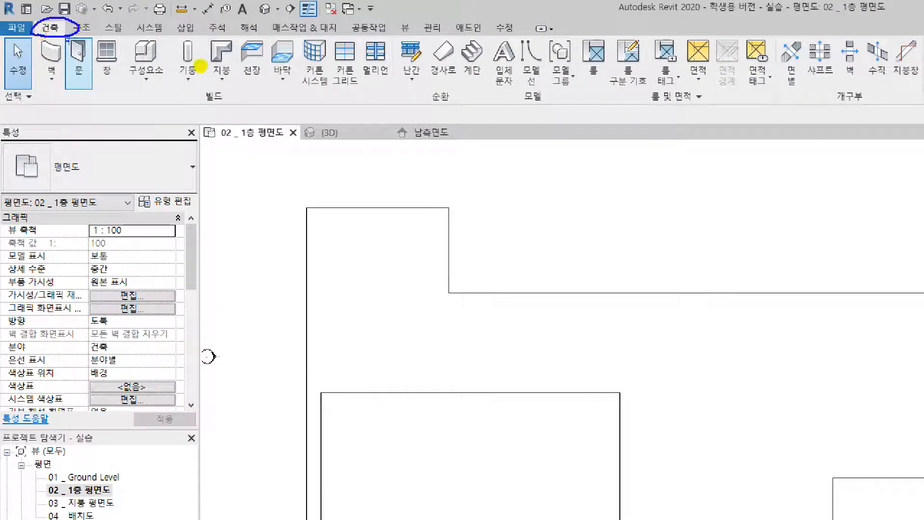
mouse_move(263, 77)
mouse_down()
mouse_move(291, 36)
mouse_move(272, 72)
mouse_up()
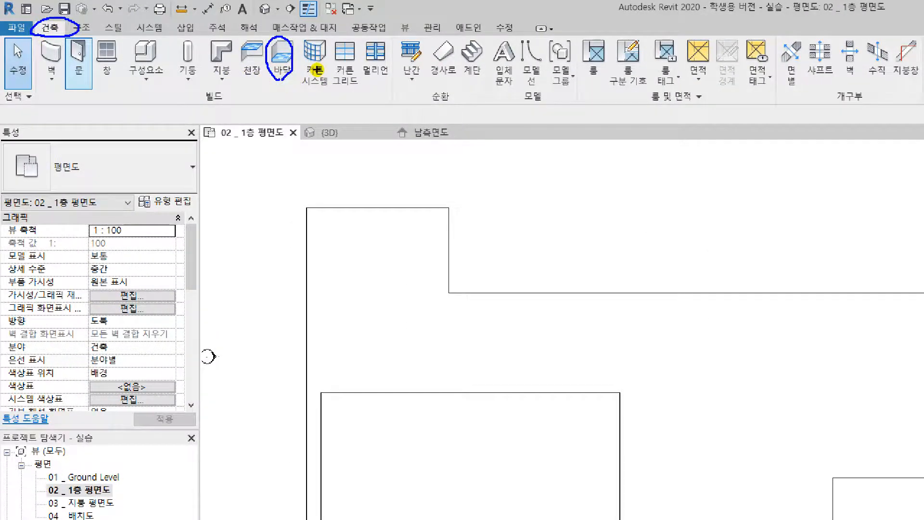
click(227, 45)
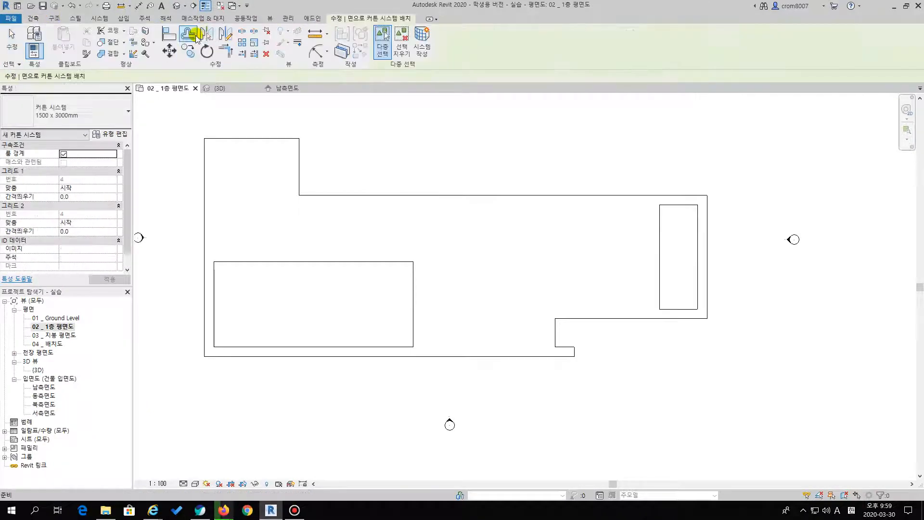
click(189, 37)
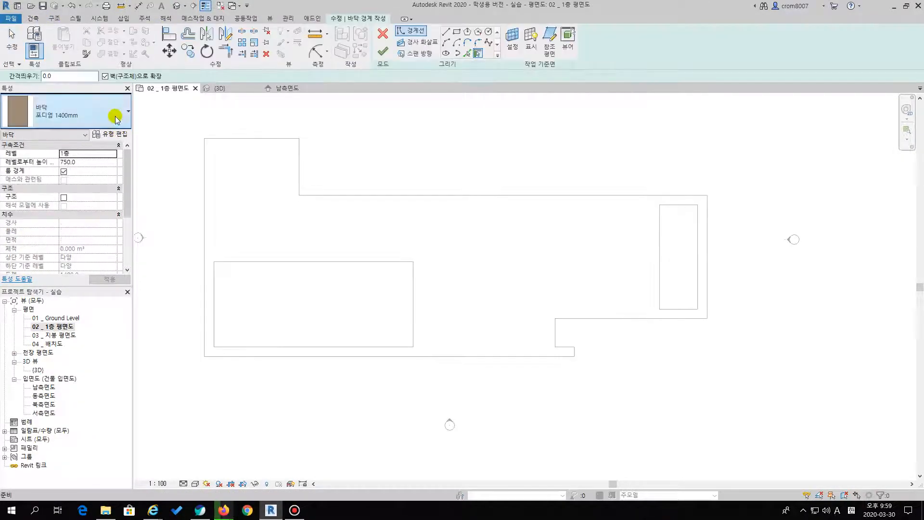
Choose the floor type 포디엄 _ 수공간 800mm for the new floor
click(116, 117)
click(115, 116)
click(93, 107)
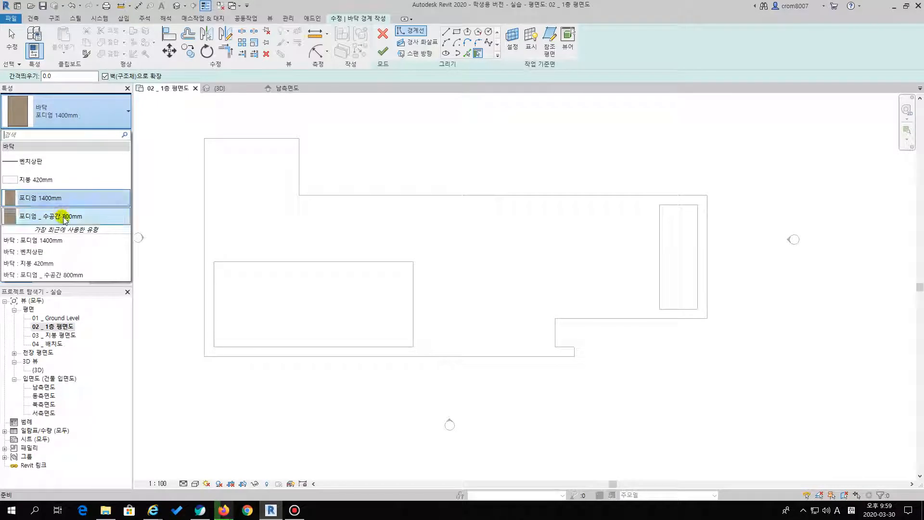
click(64, 217)
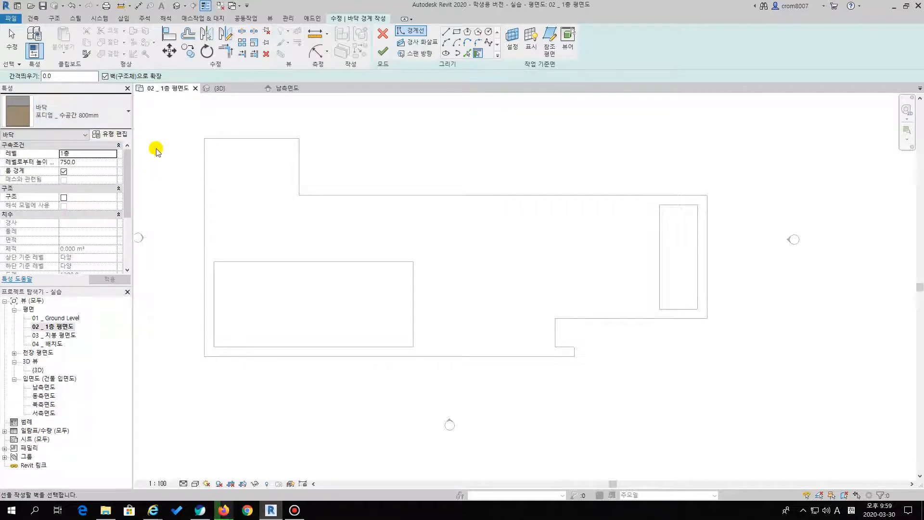
Examine the layer structure of the 포디엄 _ 수공간 800mm type and leave it without changes
click(115, 135)
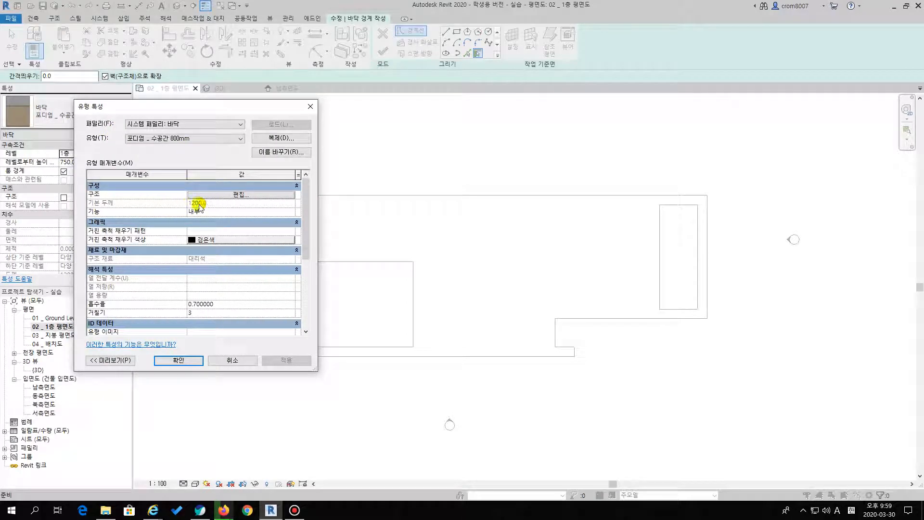
click(218, 195)
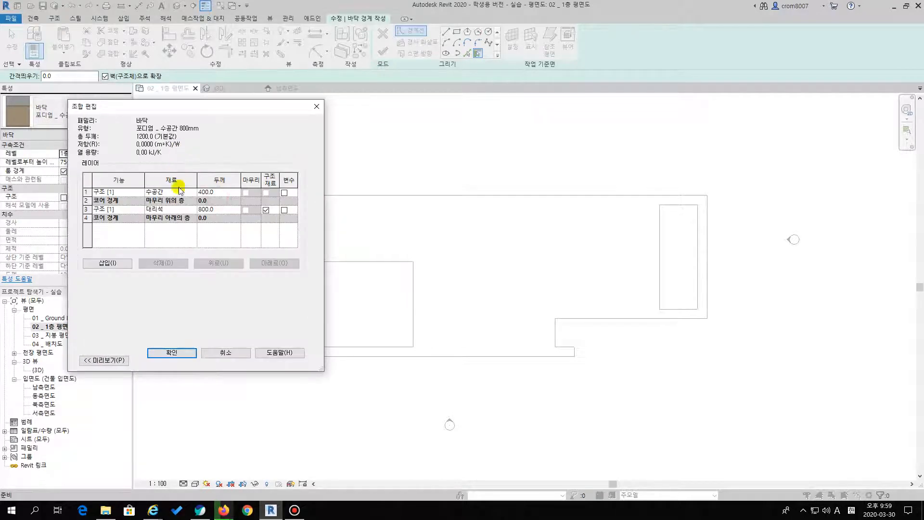
click(214, 353)
click(311, 106)
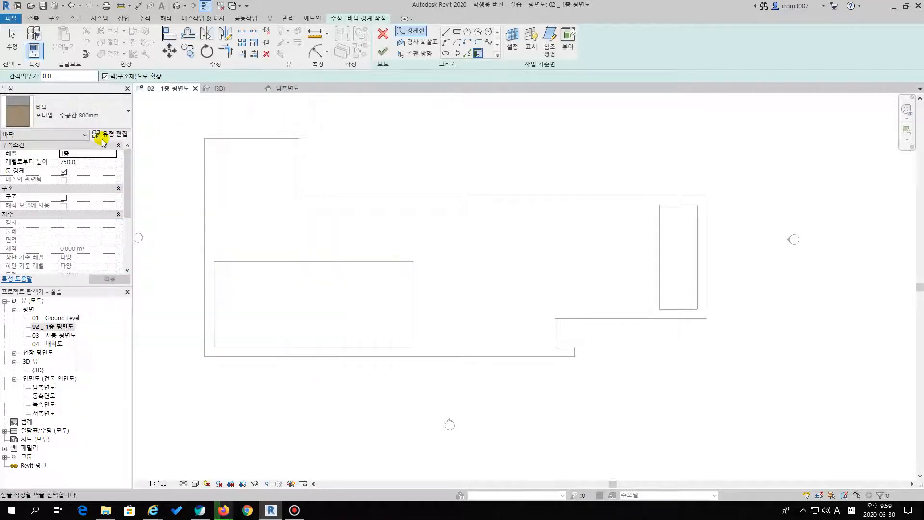
Set the new floor's height offset from the 1층 level to 0
click(81, 163)
click(81, 163)
double_click(80, 162)
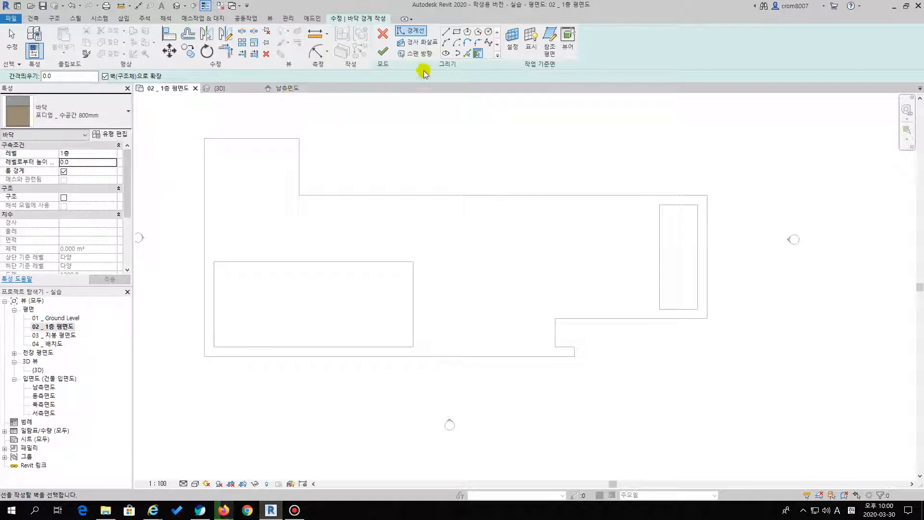
Sketch rectangles over both pool openings, one 25200 by 10800 mm and one 4800 mm wide, and finish the floor
click(456, 33)
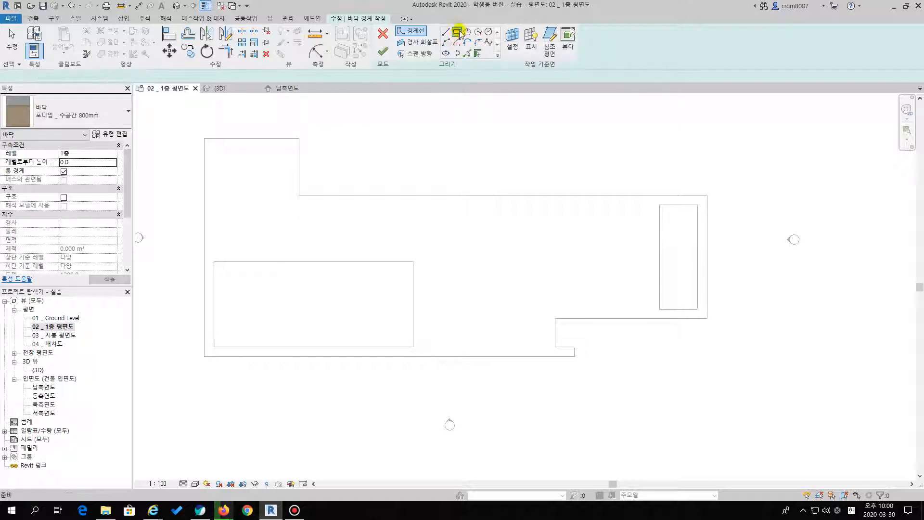
click(413, 262)
click(215, 345)
click(660, 205)
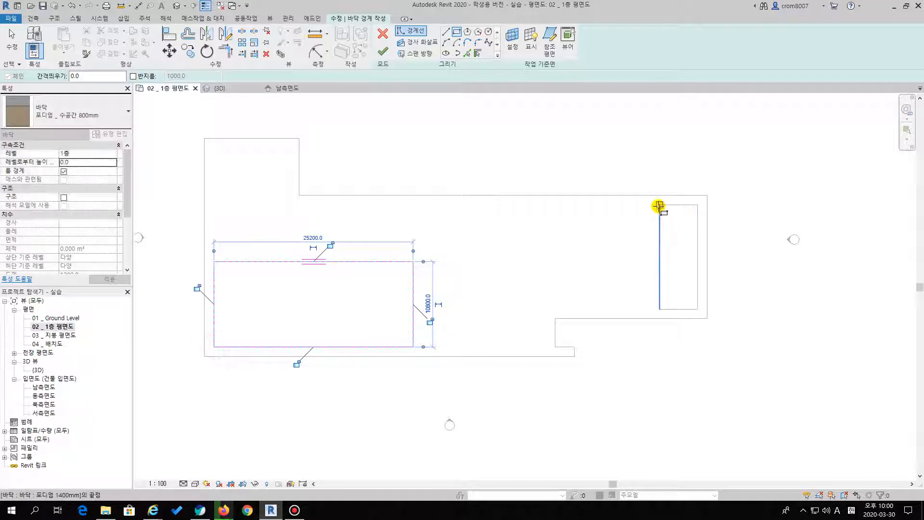
click(697, 311)
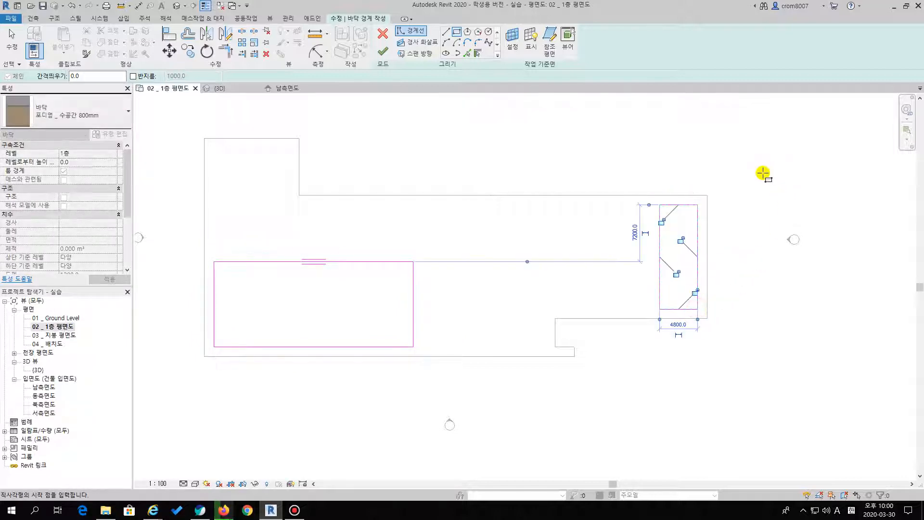
key(Escape)
key(Escape)
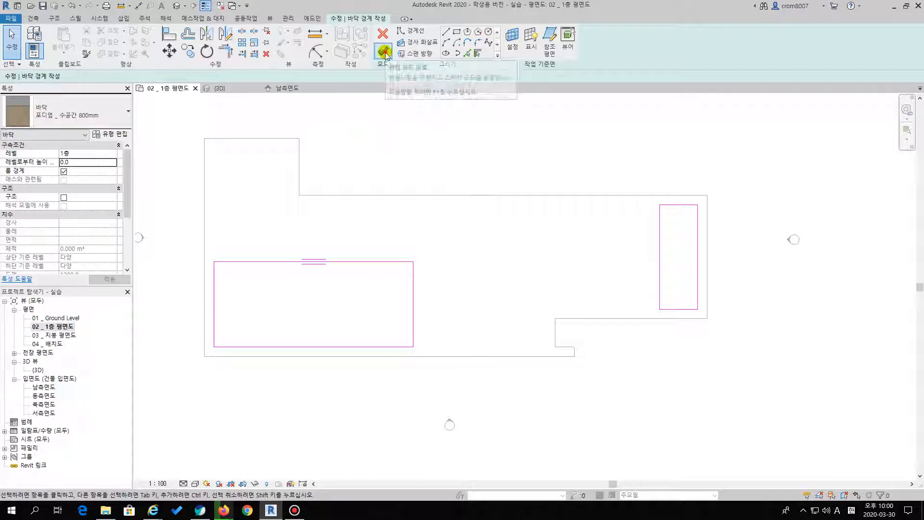
click(383, 51)
click(422, 164)
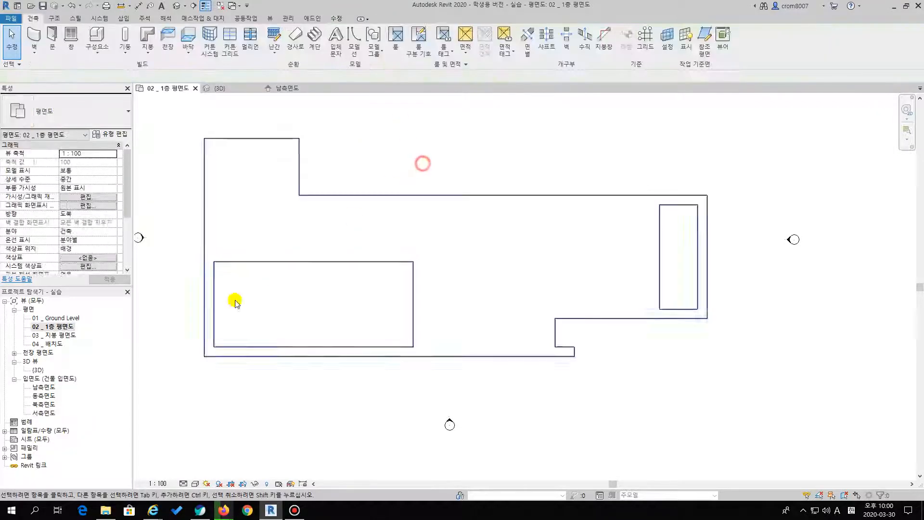
Inspect the water-space floor inside the large pool opening in the {3D} view
double_click(37, 369)
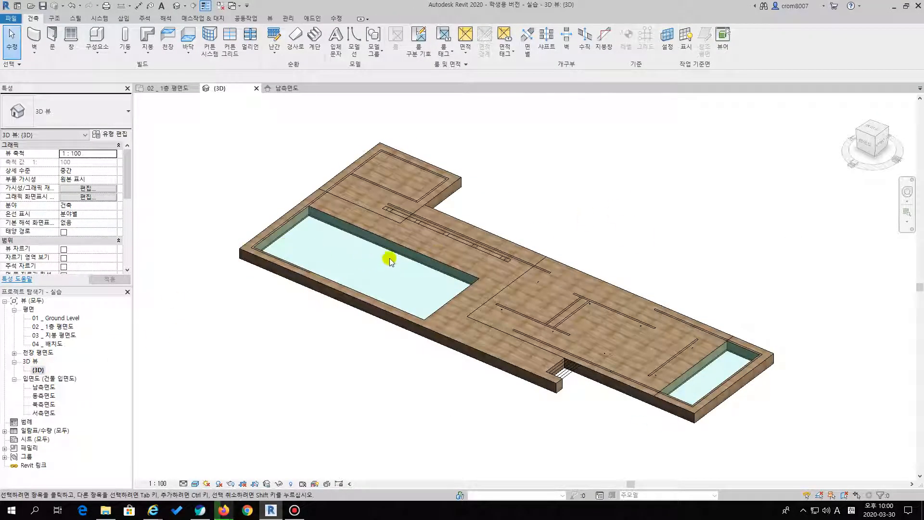
scroll(402, 226, up, 5)
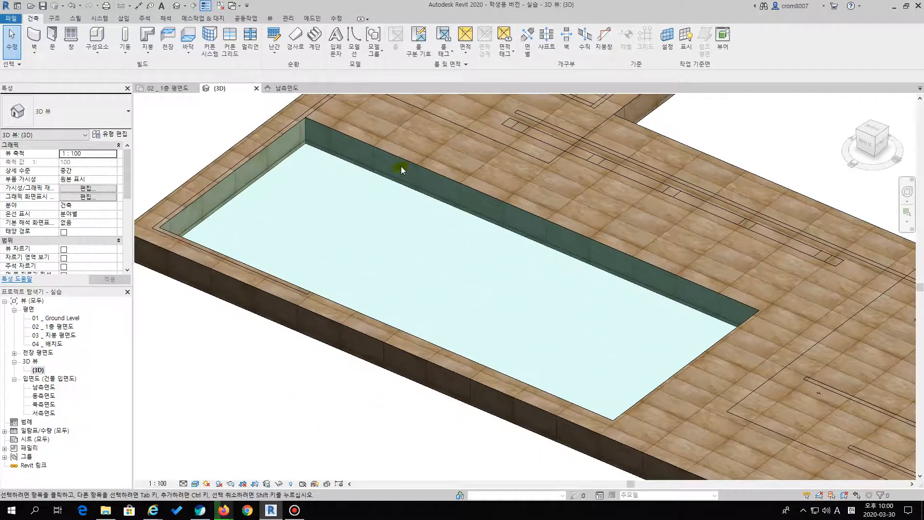
click(381, 178)
scroll(362, 246, down, 3)
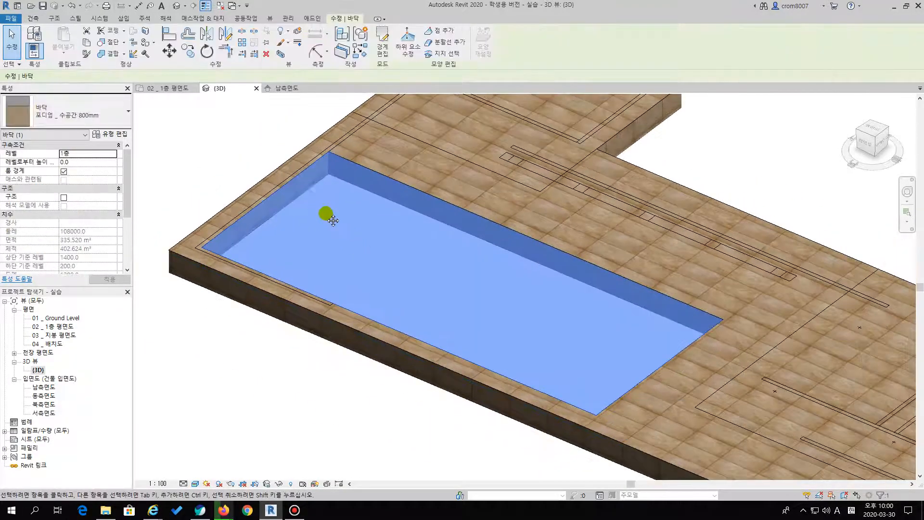
scroll(320, 206, up, 2)
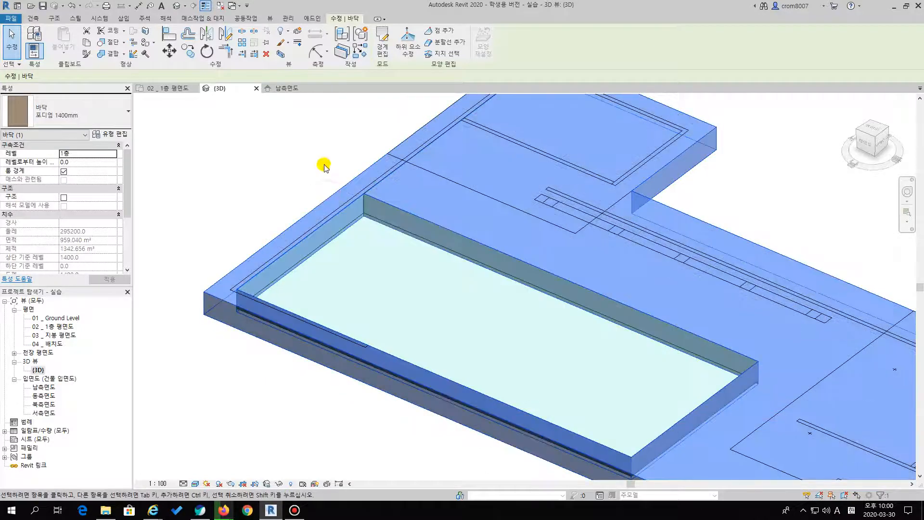
click(324, 169)
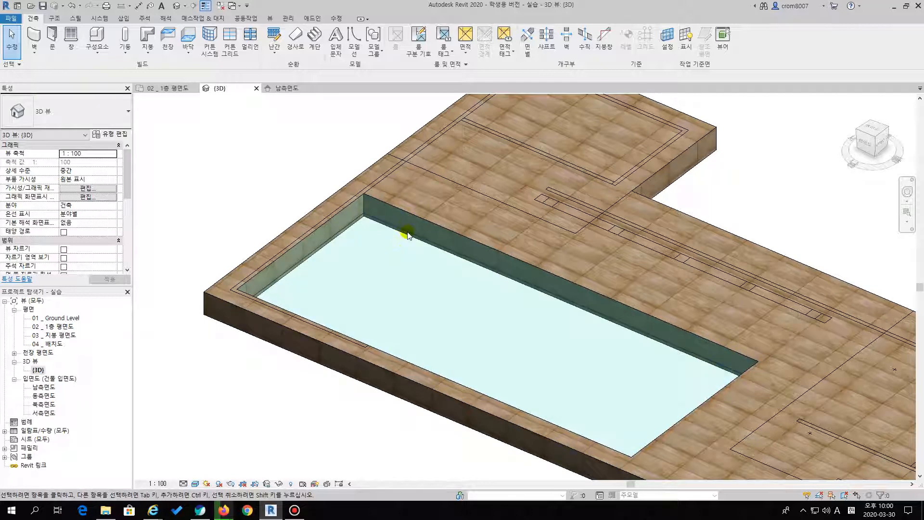
scroll(458, 278, down, 3)
scroll(341, 237, up, 4)
middle_drag(271, 179, 386, 247)
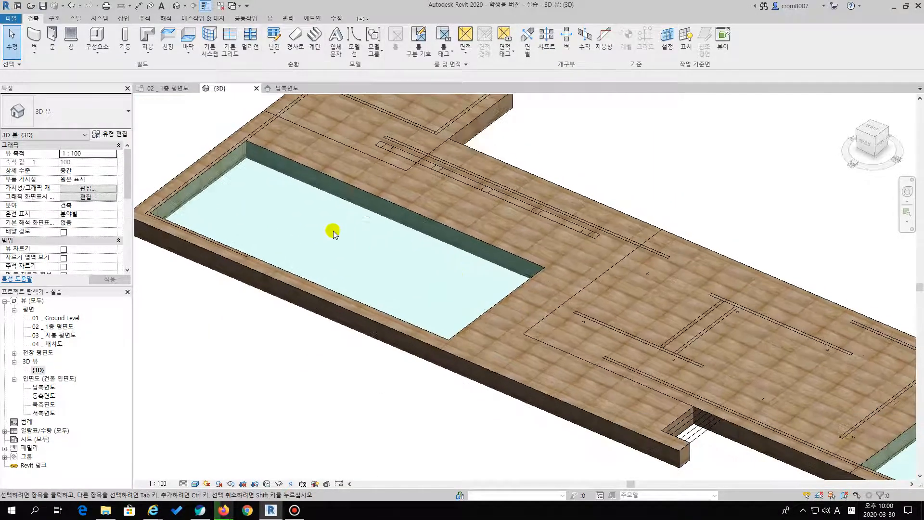
middle_drag(324, 207, 373, 249)
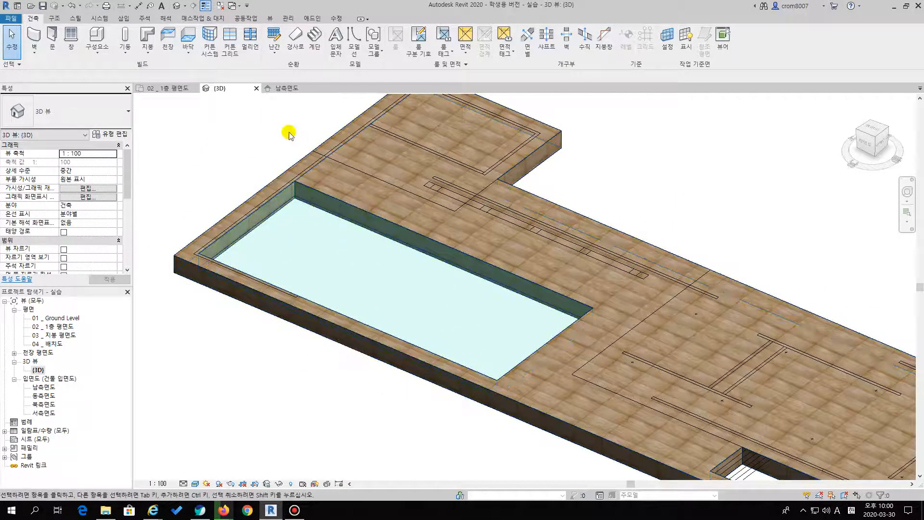
Select the podium floor and the water-space floor in turn to compare their extents and properties
click(314, 152)
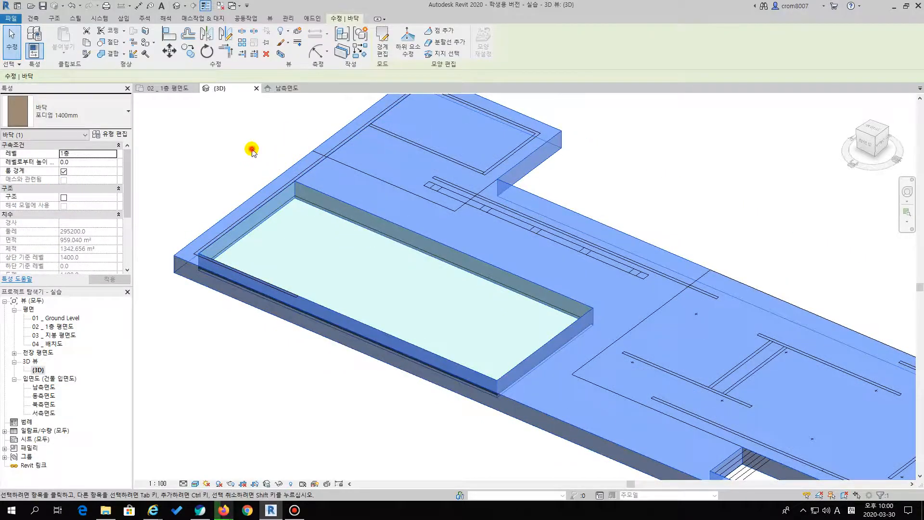
click(250, 147)
click(312, 192)
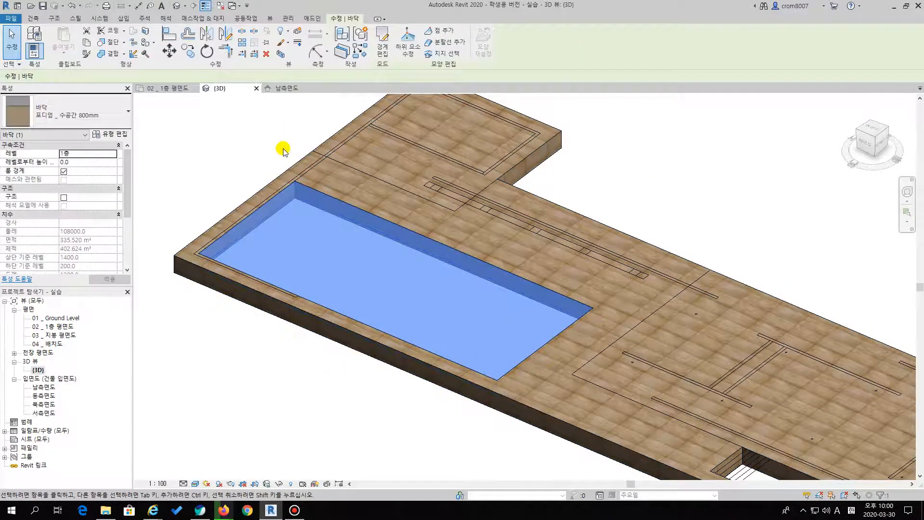
scroll(283, 152, down, 2)
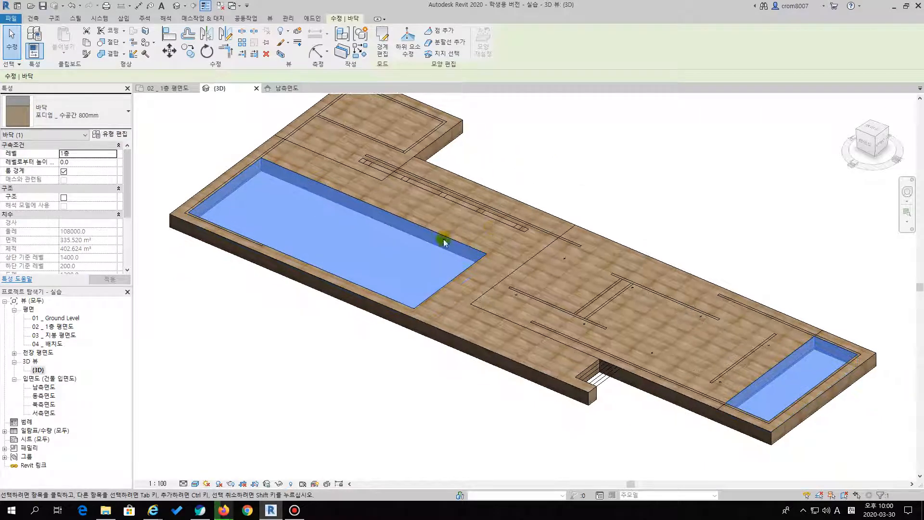
click(568, 181)
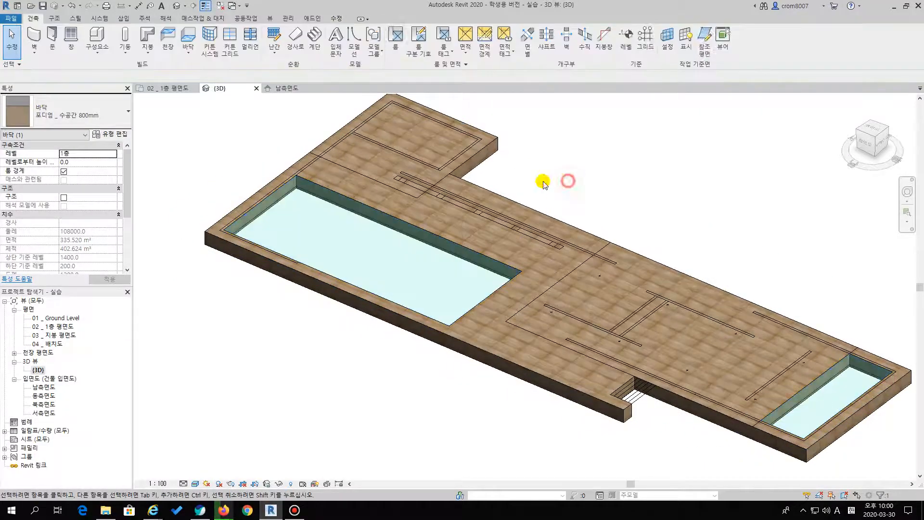
Set the water-space floor's height offset from the 1층 level to -200 and check the large pool's rim up close
click(315, 191)
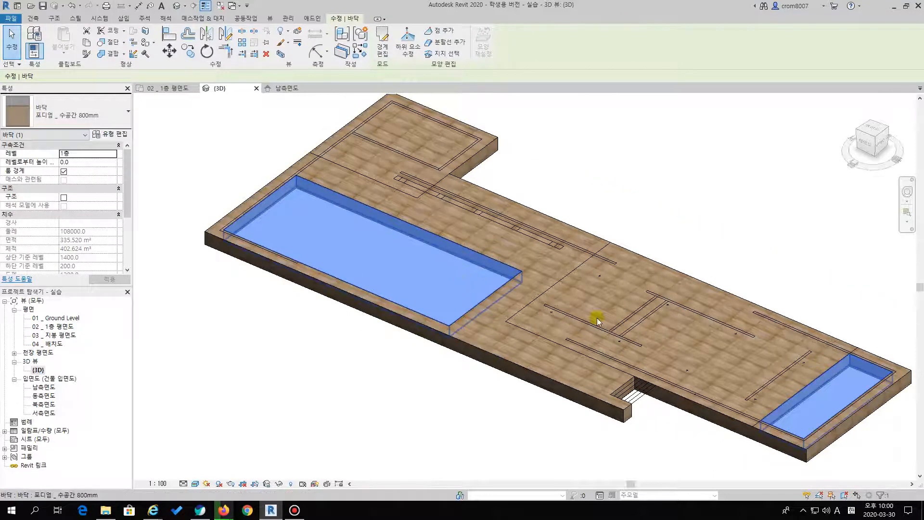
click(73, 162)
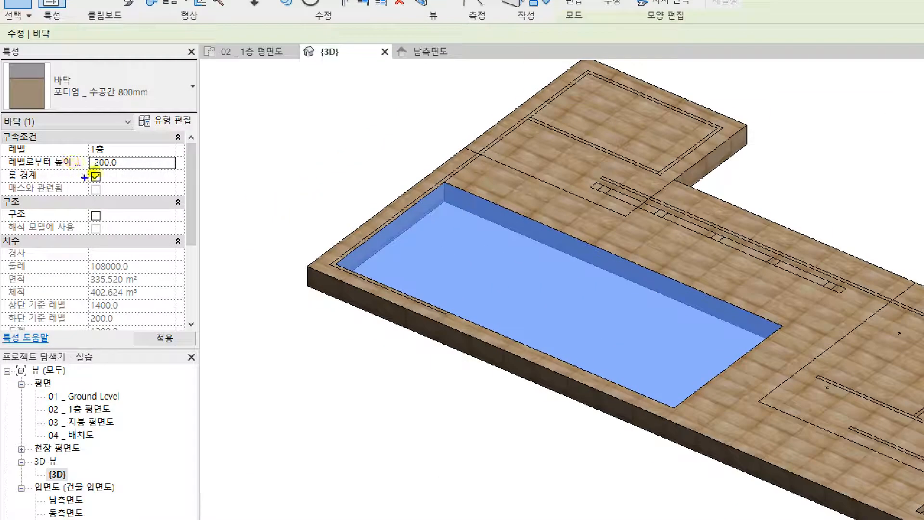
drag(62, 168, 88, 166)
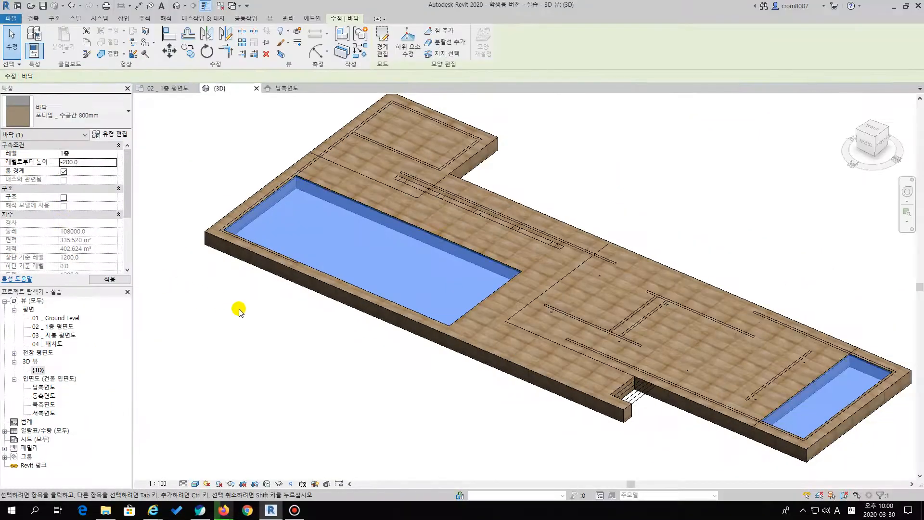
click(356, 385)
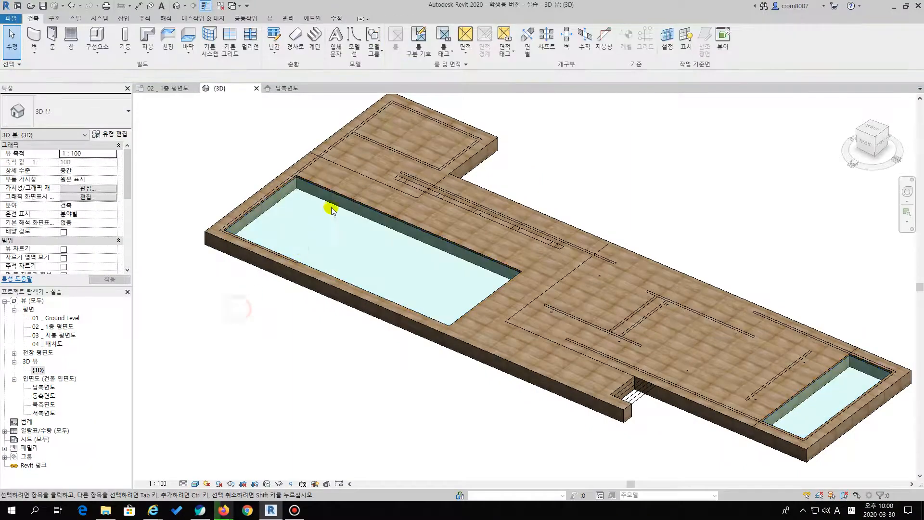
scroll(451, 169, up, 5)
scroll(300, 166, up, 6)
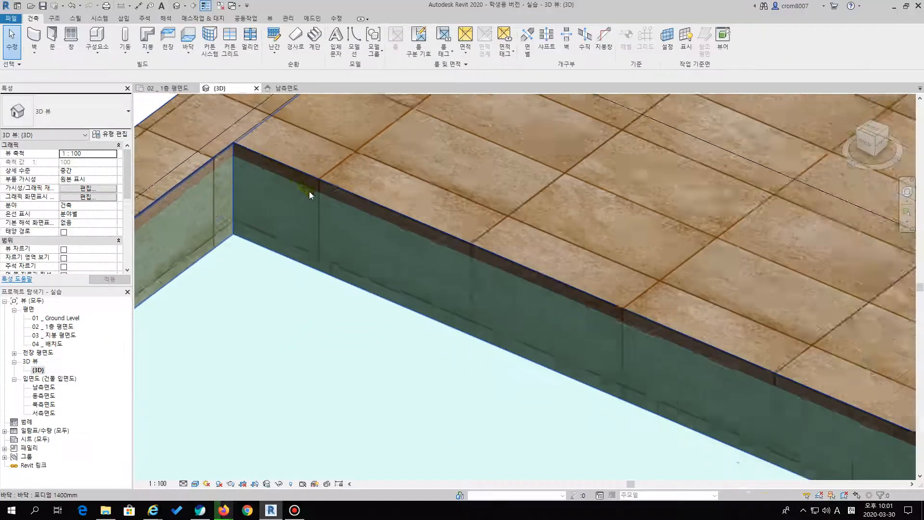
Inspect the whole podium with both lowered pools and the stair recess at its front edge in the 3D view
scroll(324, 207, down, 8)
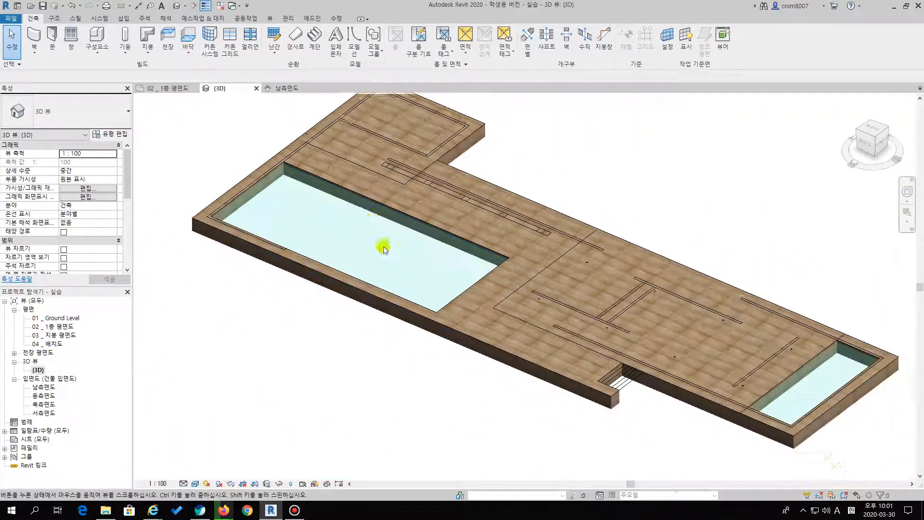
scroll(381, 243, down, 3)
scroll(396, 281, down, 1)
middle_drag(406, 224, 380, 180)
scroll(403, 270, up, 4)
middle_drag(473, 344, 479, 385)
middle_drag(458, 294, 438, 296)
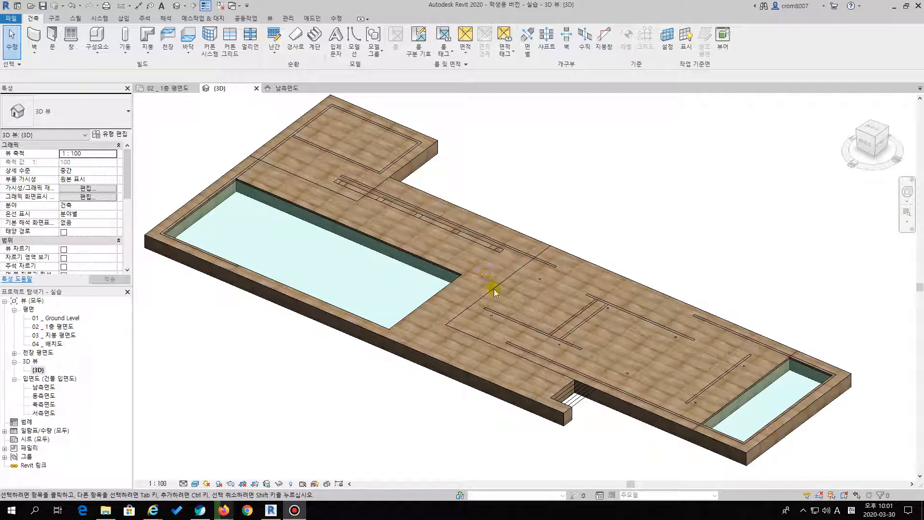
click(512, 298)
scroll(516, 288, up, 3)
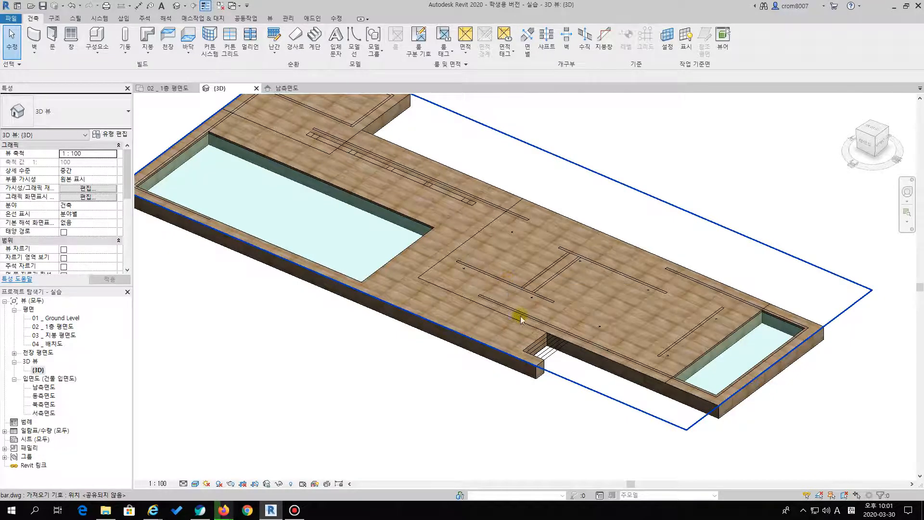
click(475, 368)
click(373, 367)
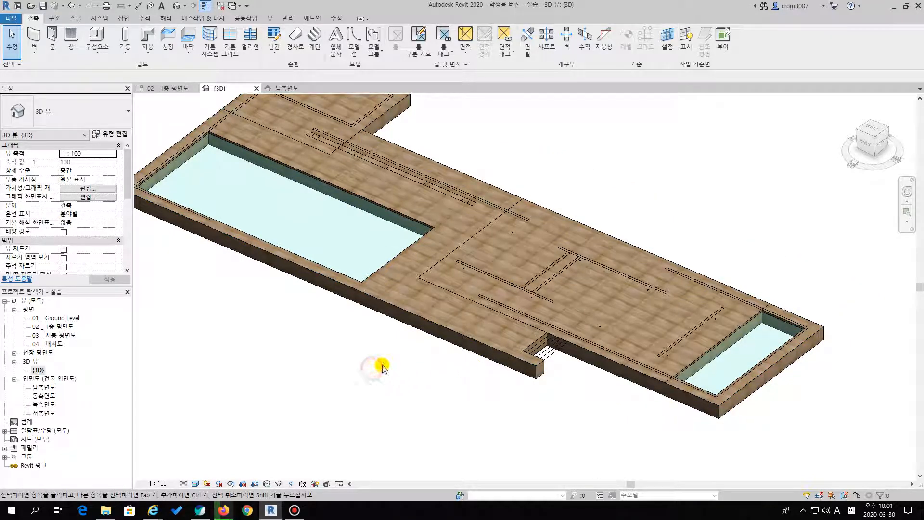
scroll(400, 379, up, 6)
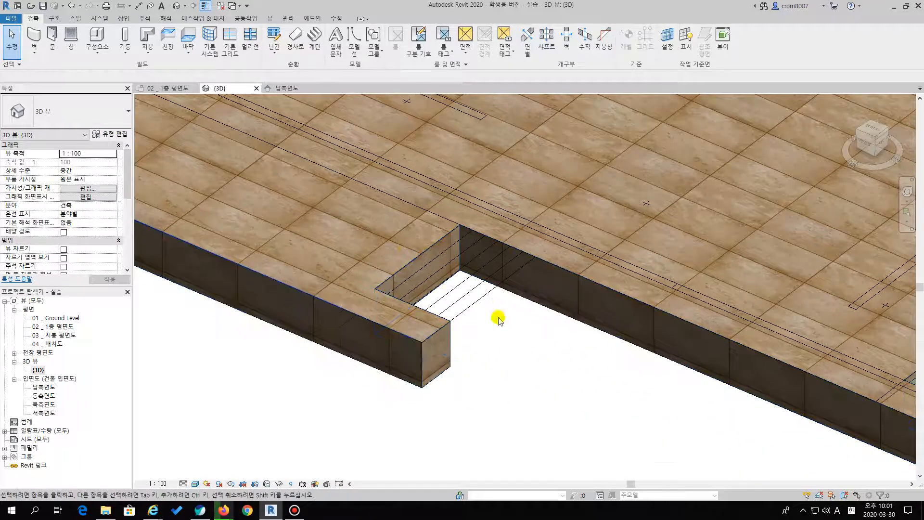
Open the 02 _ 1층 평면도 floor plan and show the stair recess along the podium's front edge
click(63, 328)
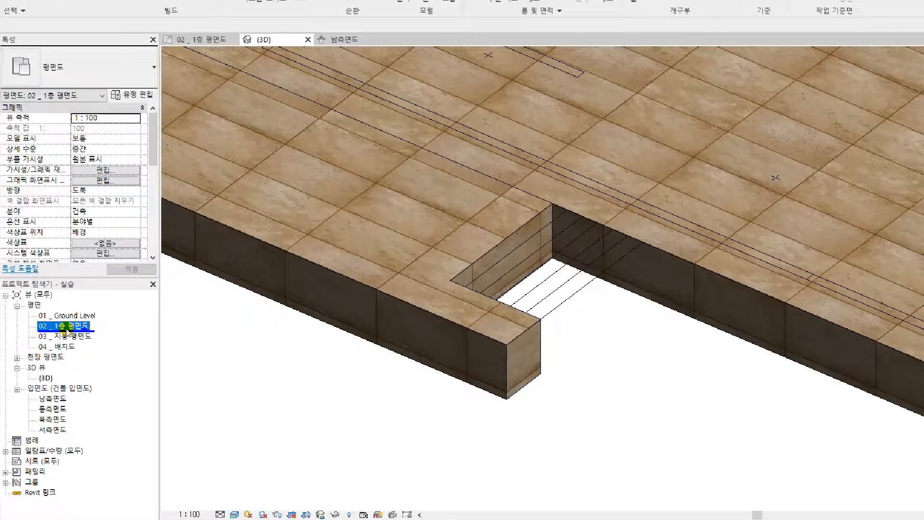
double_click(66, 330)
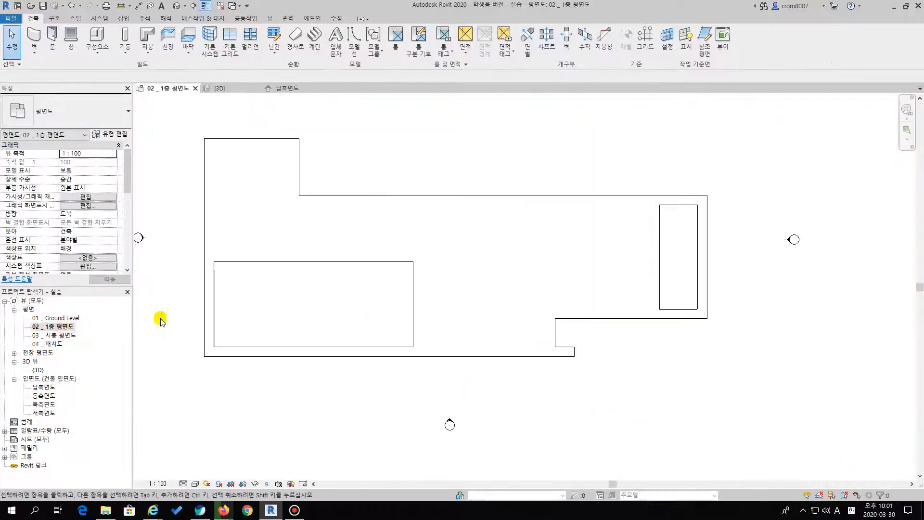
middle_drag(584, 347, 469, 299)
scroll(347, 267, up, 3)
scroll(400, 287, up, 4)
scroll(386, 247, down, 2)
scroll(392, 255, down, 2)
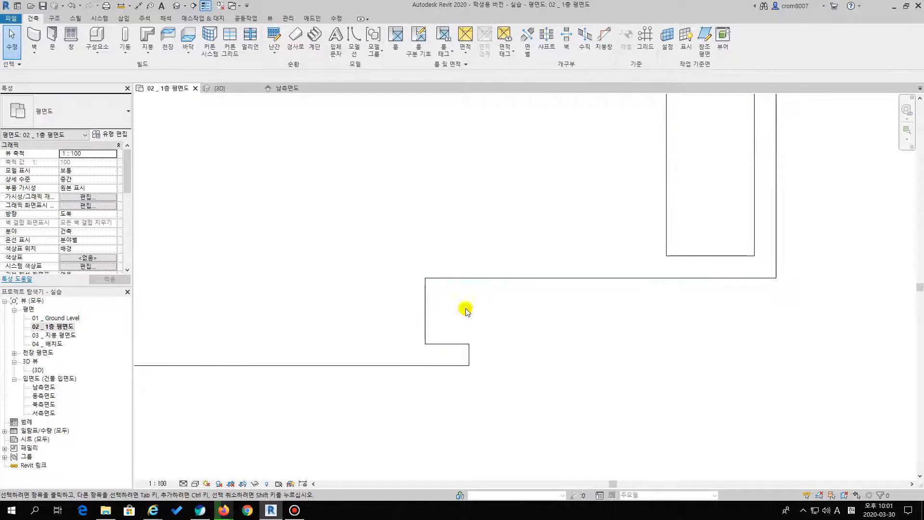
scroll(468, 310, down, 2)
Examine the podium's full outline, both pool openings and the stair recess in the floor plan
middle_drag(462, 324, 487, 294)
middle_drag(515, 325, 470, 357)
scroll(458, 328, down, 1)
middle_drag(451, 324, 502, 309)
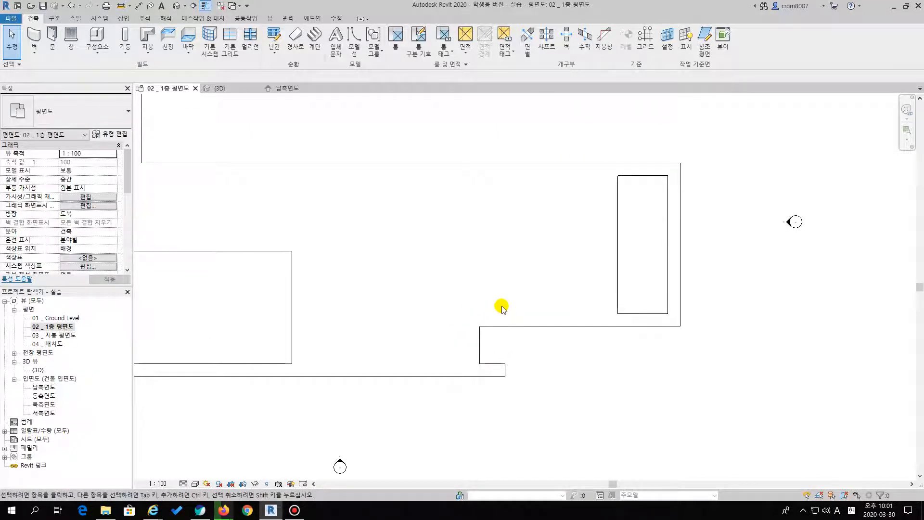
middle_drag(490, 296, 542, 299)
middle_drag(438, 230, 564, 317)
middle_drag(482, 352, 457, 304)
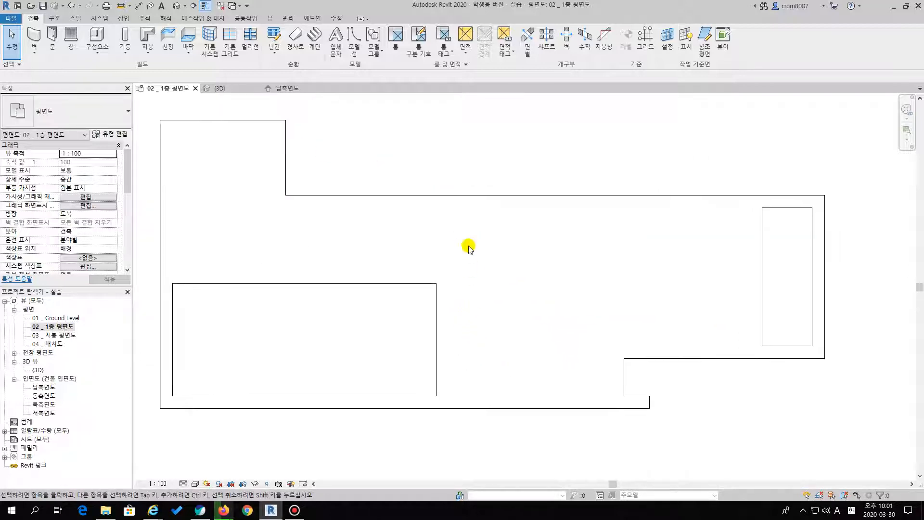
click(483, 196)
click(396, 118)
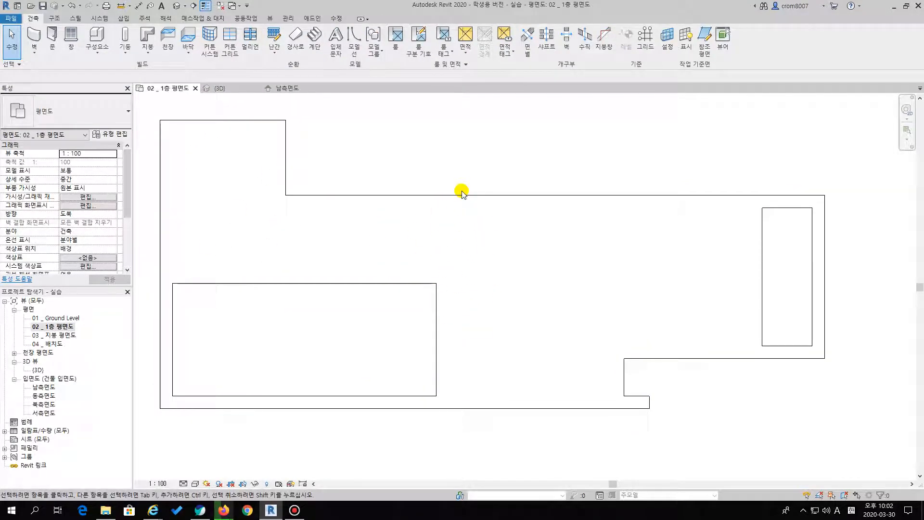
middle_drag(457, 181, 500, 214)
scroll(497, 218, down, 1)
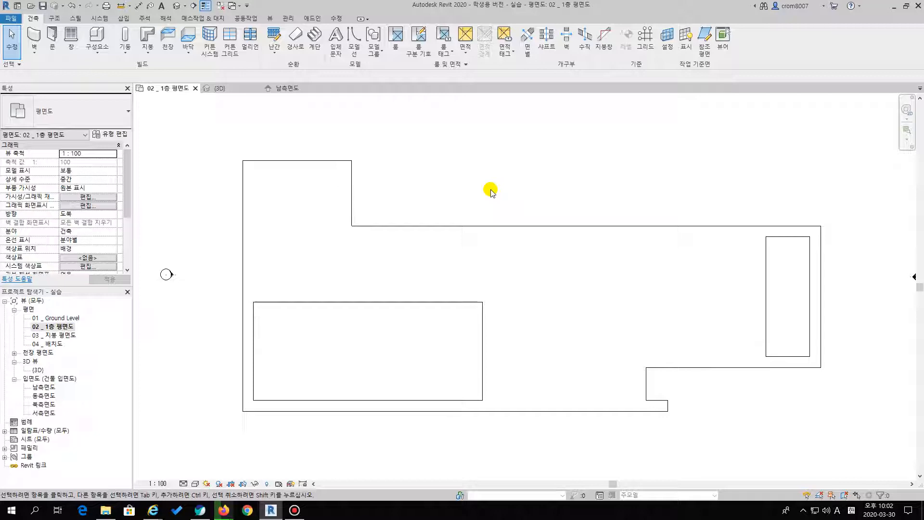
key(v)
key(g)
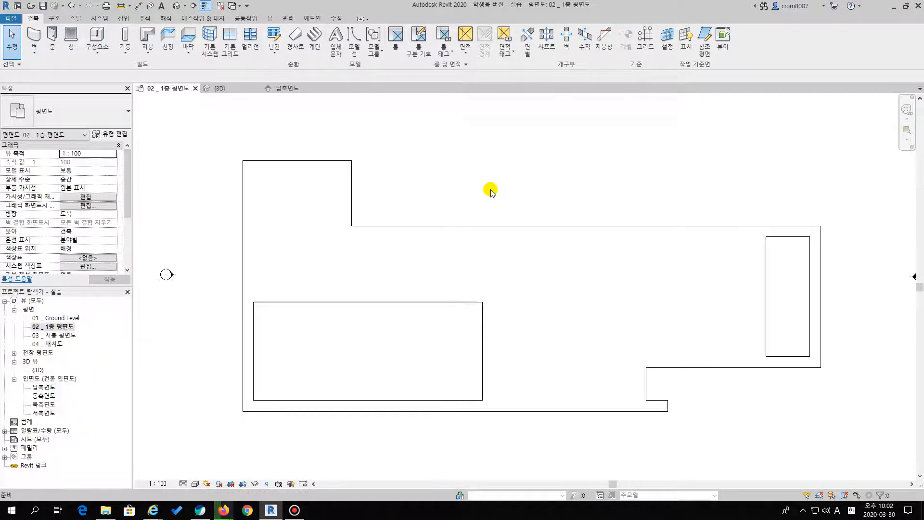
key(Escape)
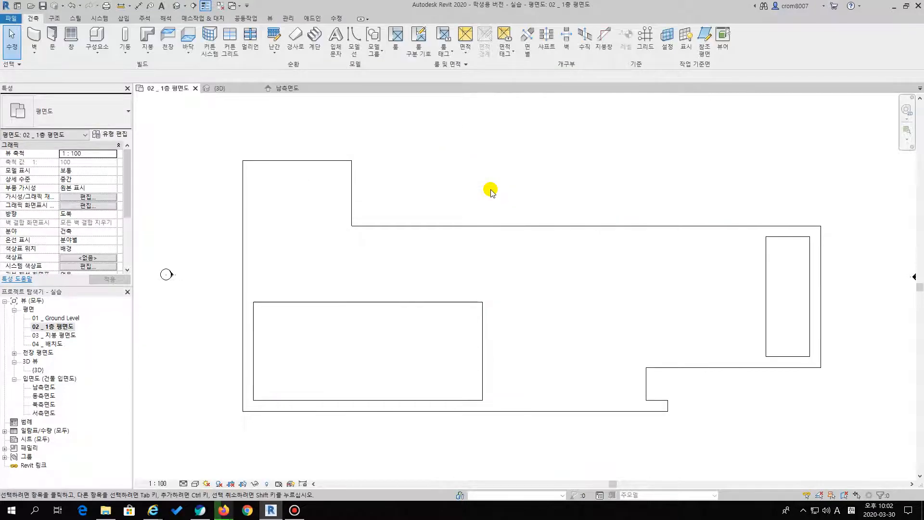
key(v)
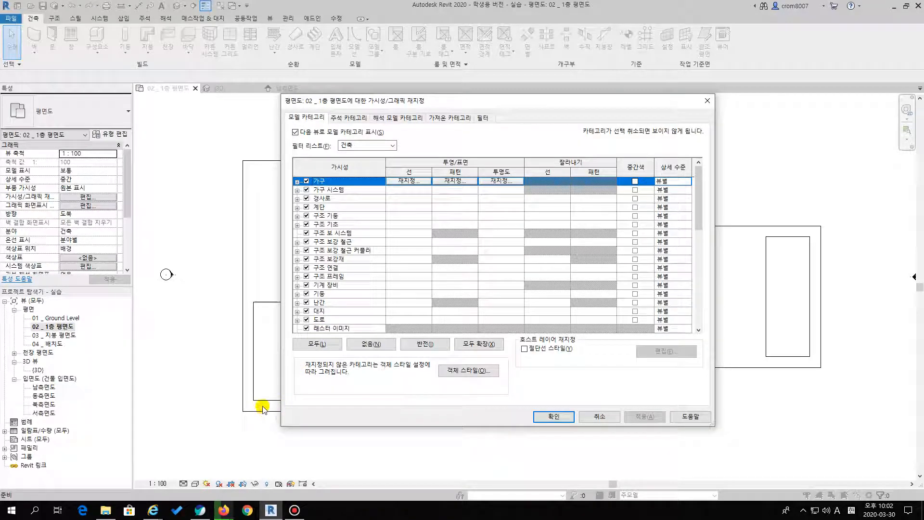
key(Escape)
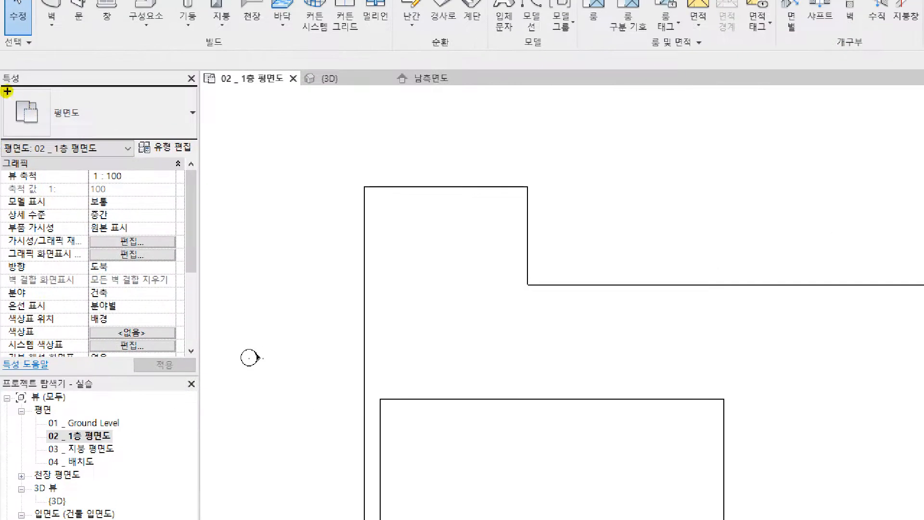
mouse_move(87, 117)
mouse_down()
mouse_move(73, 131)
mouse_move(39, 137)
mouse_move(11, 117)
mouse_move(38, 94)
mouse_move(86, 106)
mouse_up()
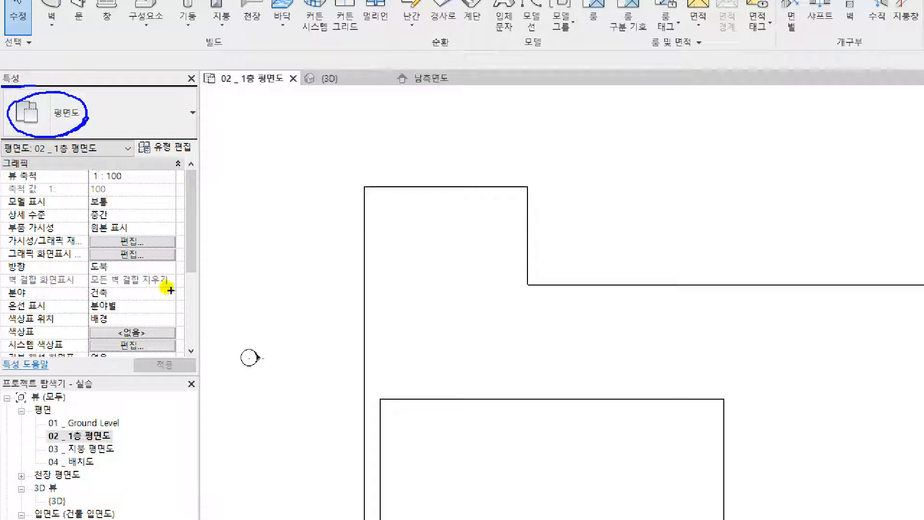
mouse_move(12, 247)
mouse_down()
mouse_move(55, 249)
mouse_move(65, 235)
mouse_move(29, 248)
mouse_up()
drag(120, 240, 140, 238)
key(Escape)
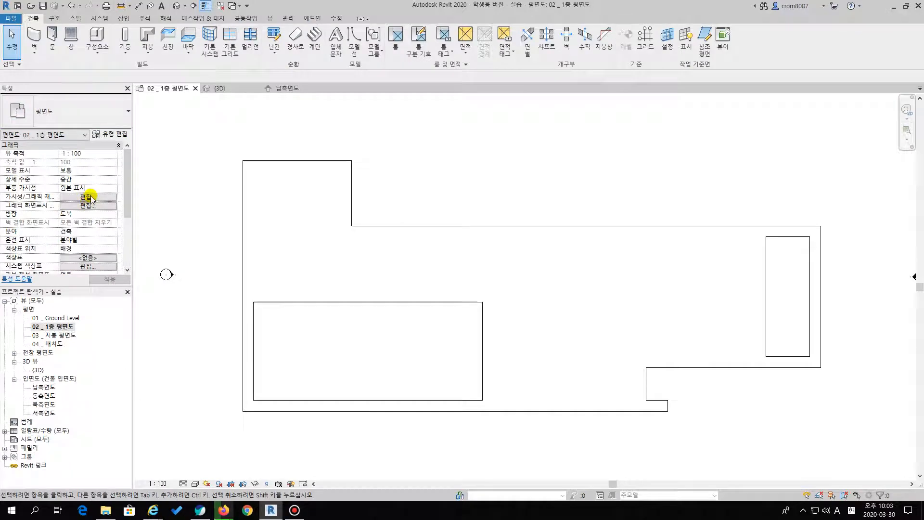
key(v)
key(v)
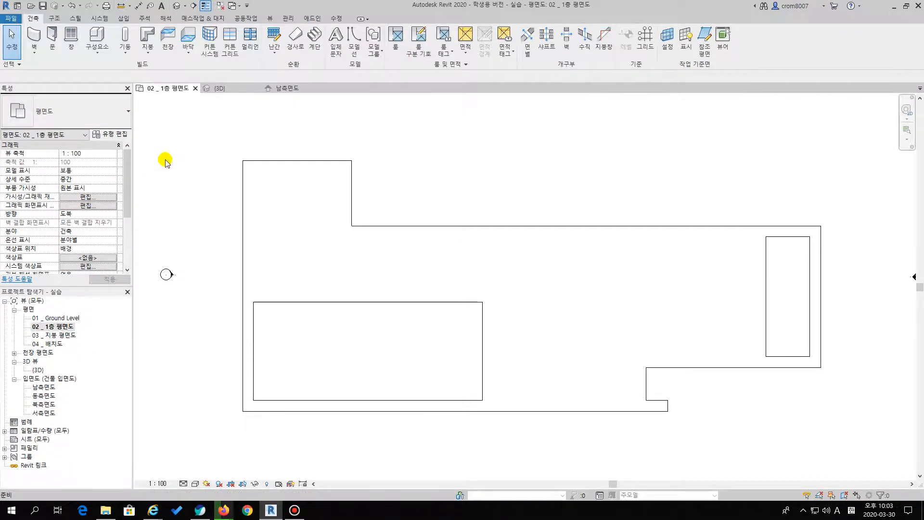
key(Escape)
key(v)
key(v)
key(Escape)
Open the floor plan's visibility/graphics overrides and review the model categories, switching 가구 off and back on
click(91, 197)
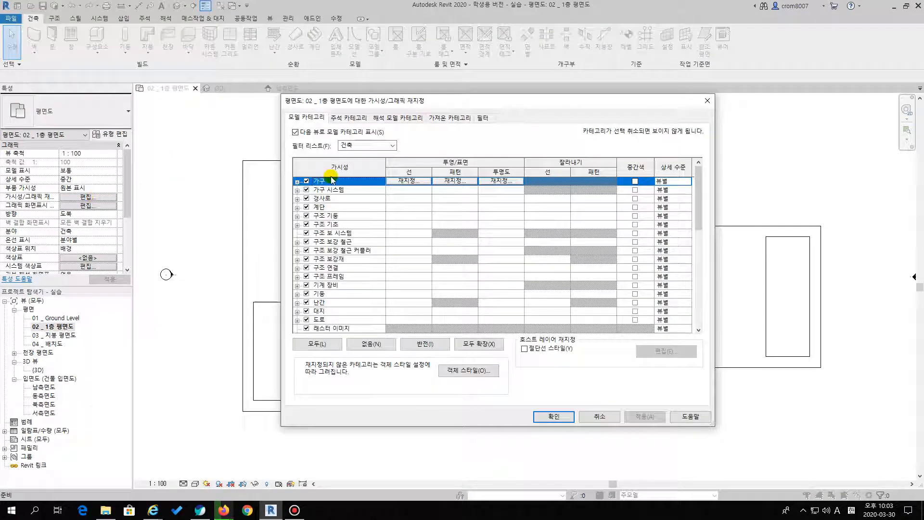
drag(479, 102, 385, 130)
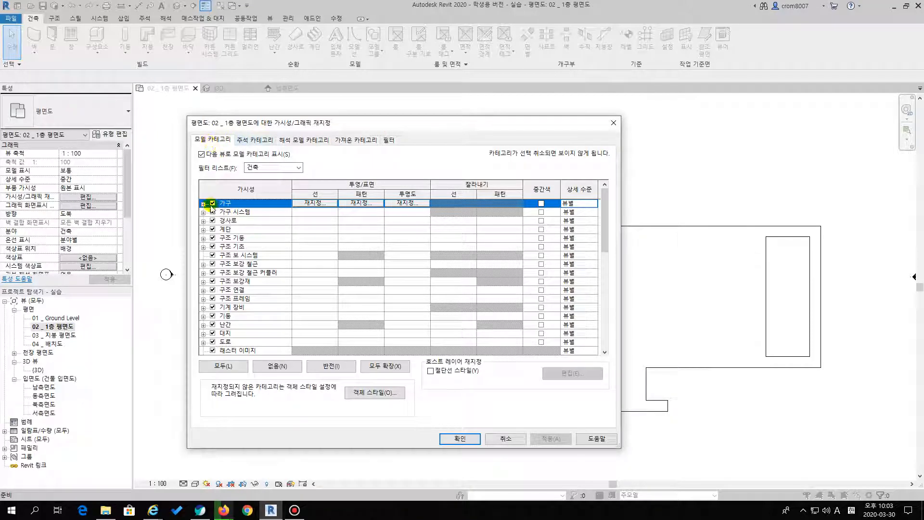
scroll(227, 232, down, 4)
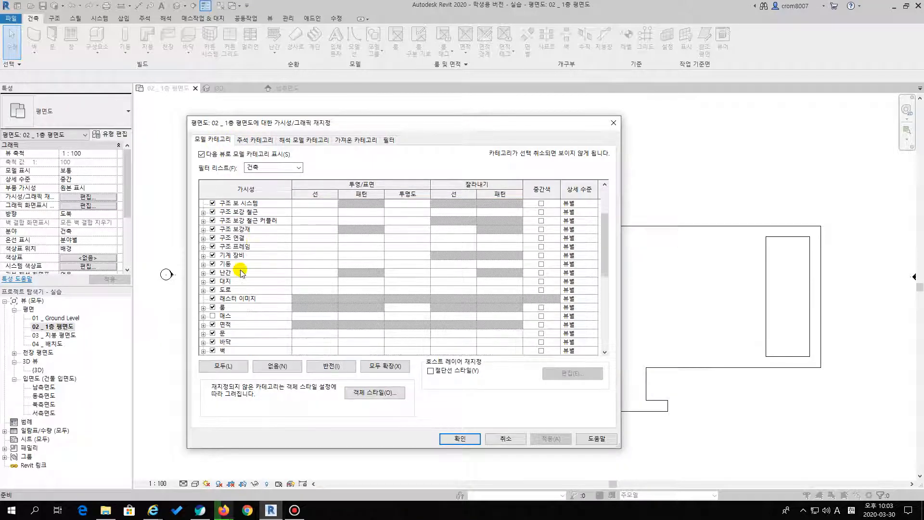
scroll(233, 232, up, 4)
click(212, 203)
click(213, 203)
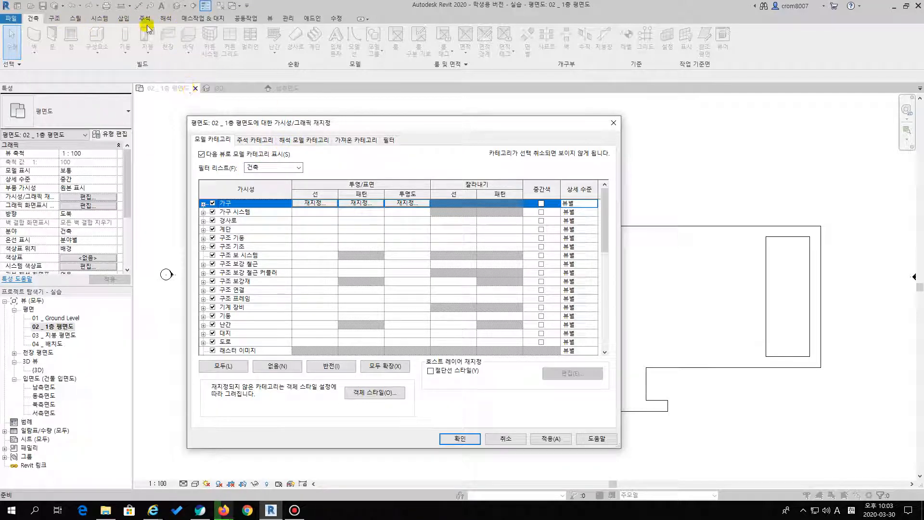
In the imported categories for the floor plan, hide the podium layer of bar.dwg and show its step layer
click(356, 140)
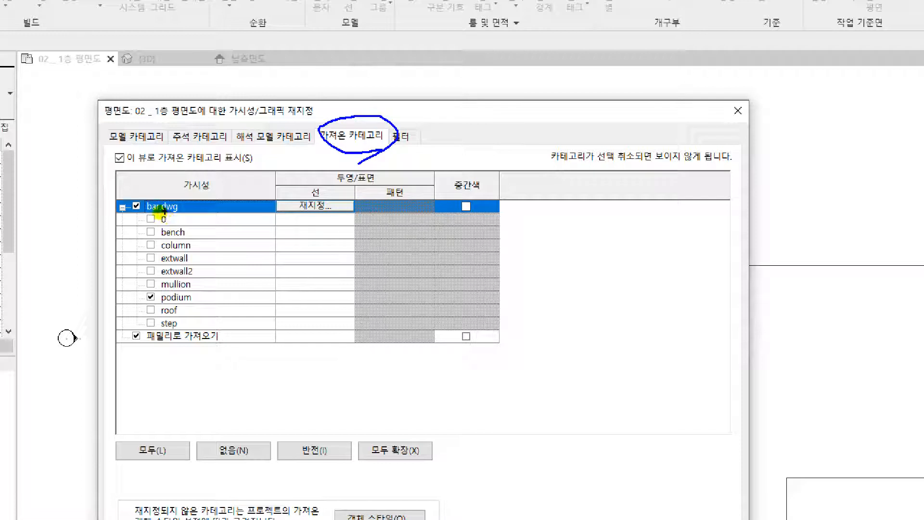
mouse_move(143, 216)
mouse_down()
mouse_move(197, 217)
mouse_move(145, 212)
mouse_move(186, 211)
mouse_move(190, 199)
mouse_move(149, 193)
mouse_up()
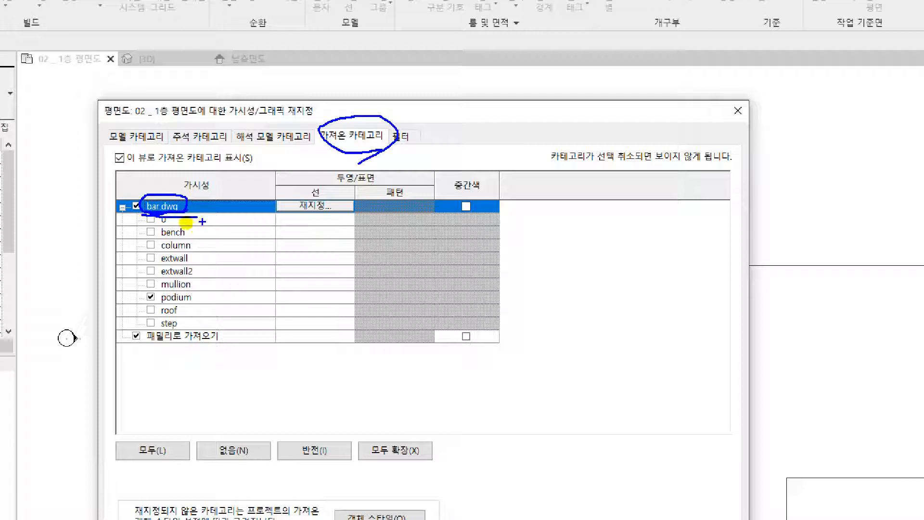
drag(216, 222, 233, 222)
mouse_move(210, 231)
mouse_down()
mouse_move(246, 232)
mouse_move(240, 259)
mouse_move(258, 321)
mouse_up()
click(204, 313)
mouse_move(160, 302)
mouse_down()
mouse_move(200, 304)
mouse_move(142, 289)
mouse_up()
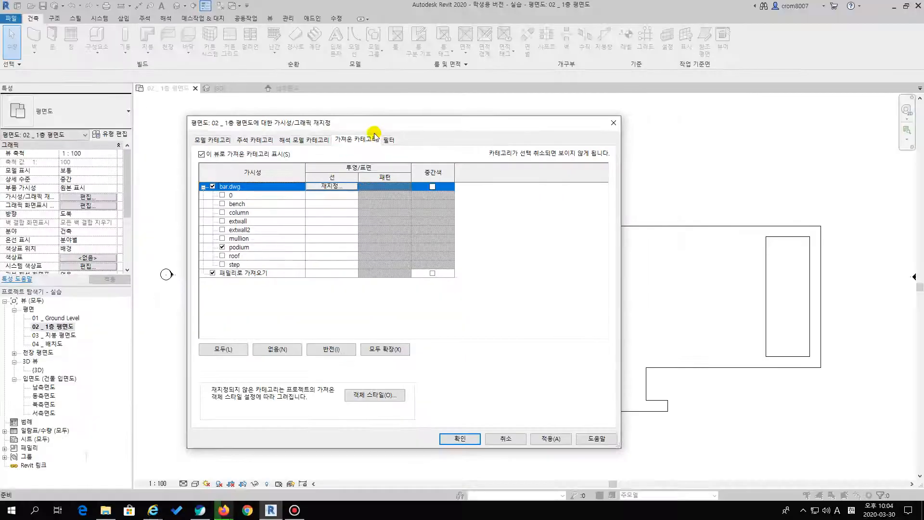
click(153, 298)
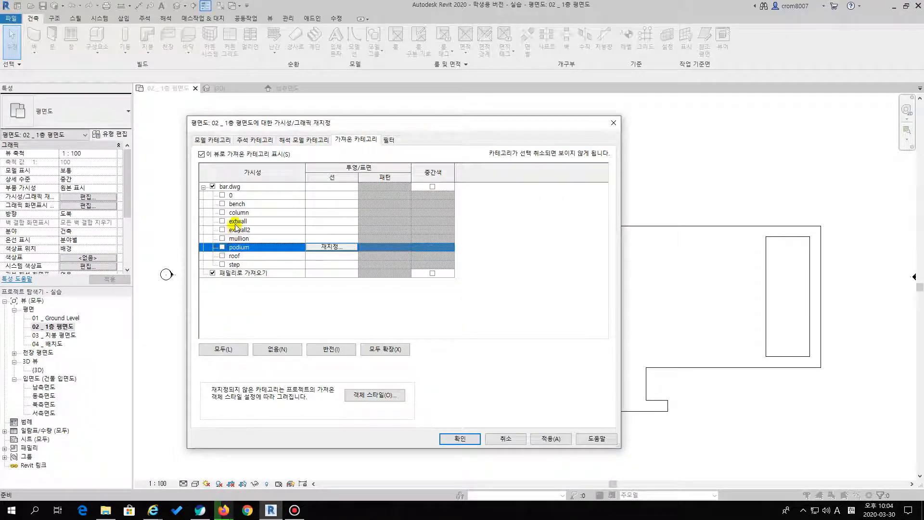
click(222, 264)
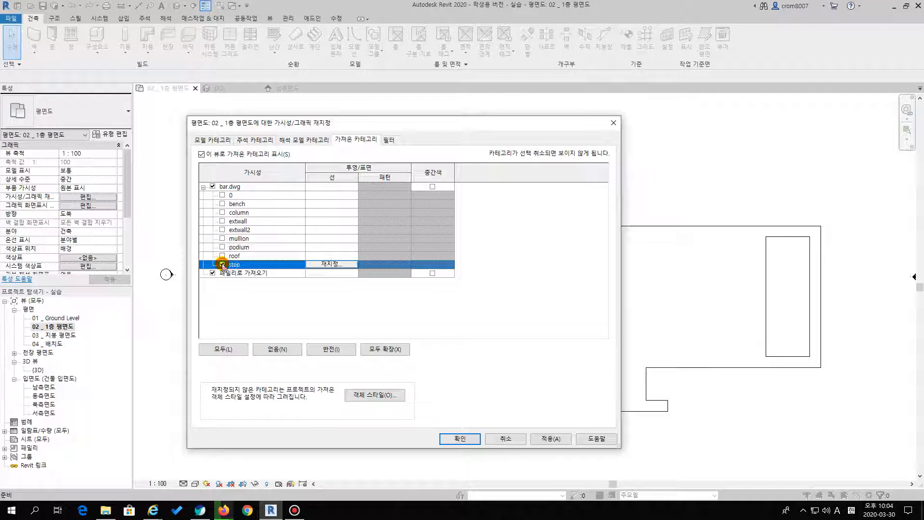
click(460, 439)
Start a stair for the step lines in the podium recess, using the 현장타설 계단 type 실습계단
scroll(446, 388, up, 6)
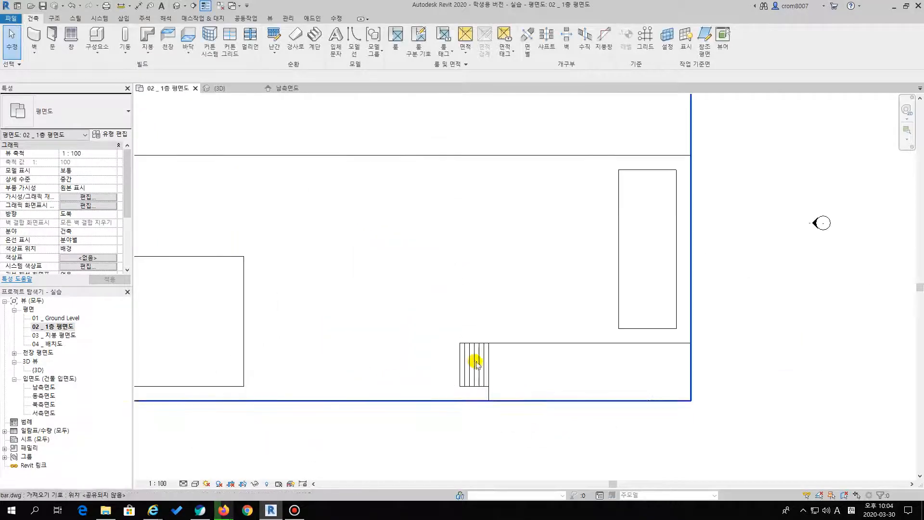
middle_drag(432, 294, 393, 250)
scroll(407, 289, up, 2)
scroll(385, 308, down, 2)
middle_drag(443, 302, 537, 243)
scroll(525, 265, down, 1)
middle_drag(525, 264, 466, 274)
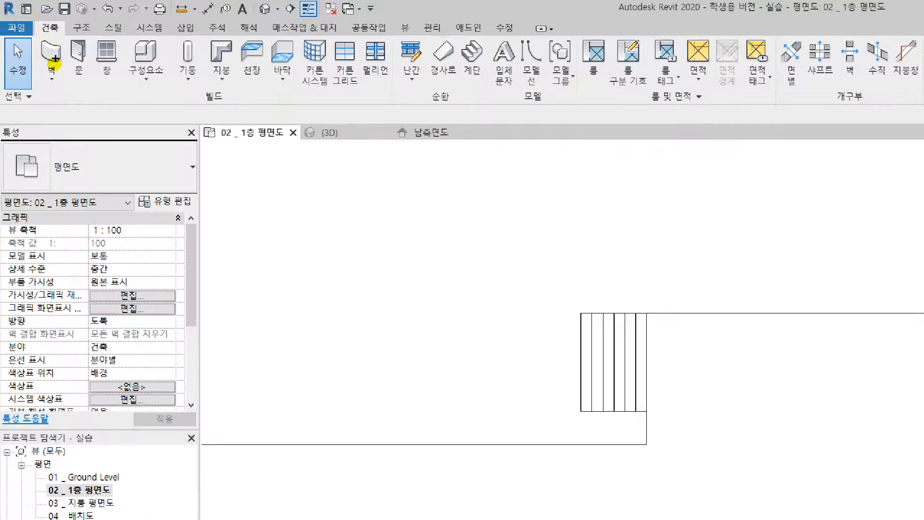
mouse_move(481, 82)
mouse_down()
mouse_move(460, 39)
mouse_move(476, 89)
mouse_up()
click(471, 53)
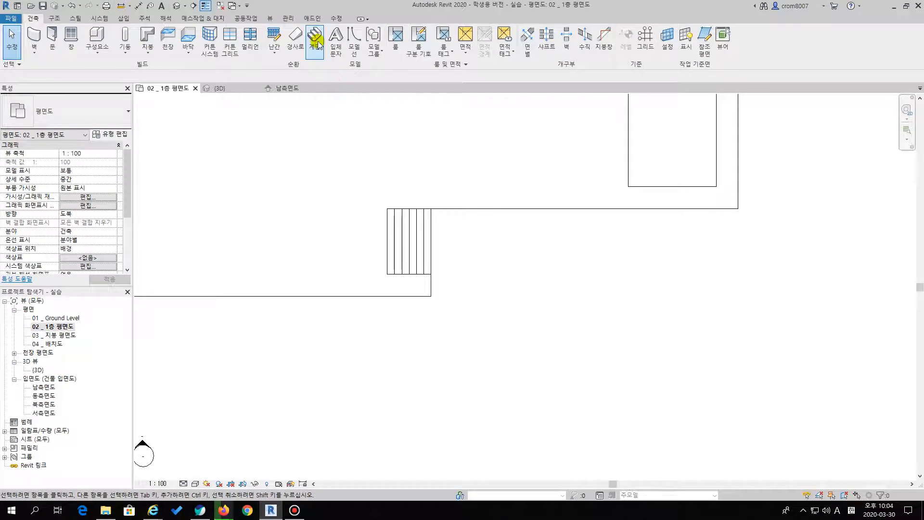
click(94, 114)
click(48, 160)
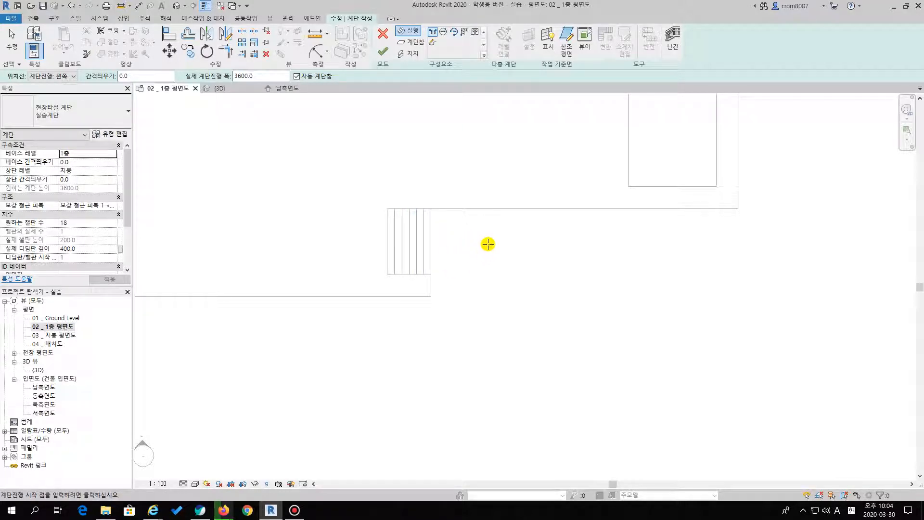
Open the 남측면도 elevation and examine the height between GL and 1층 that the stair has to span
double_click(51, 387)
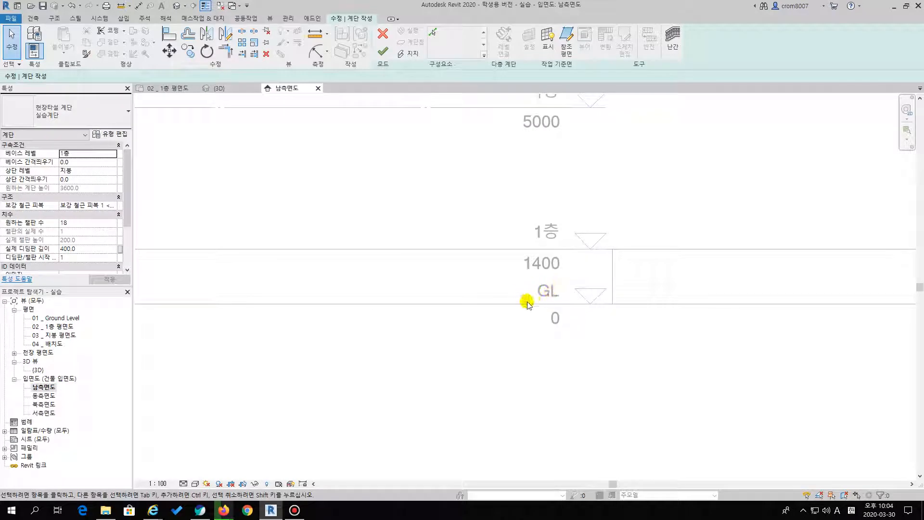
scroll(656, 266, up, 1)
scroll(656, 267, up, 1)
middle_drag(656, 266, 478, 278)
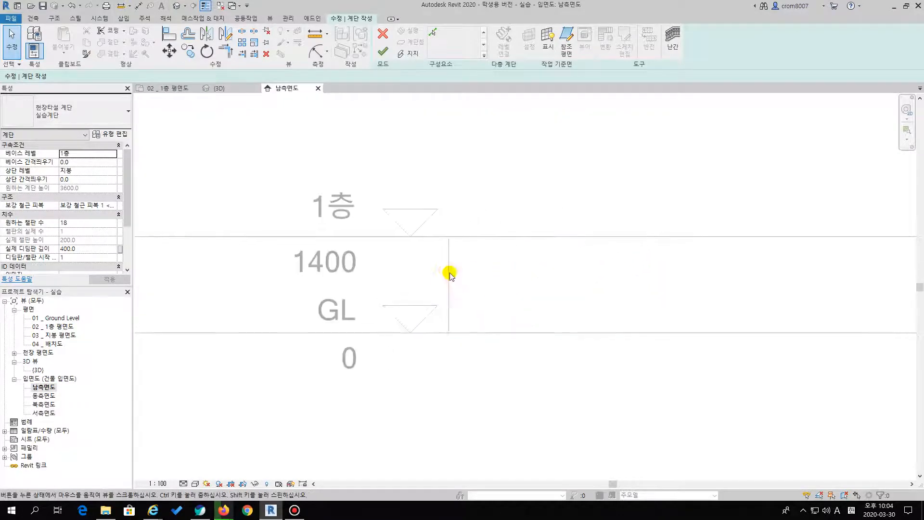
key(ctrl+1)
click(438, 239)
mouse_move(448, 239)
mouse_down()
mouse_move(510, 288)
mouse_move(544, 334)
mouse_move(596, 365)
mouse_move(598, 378)
mouse_move(614, 377)
mouse_up()
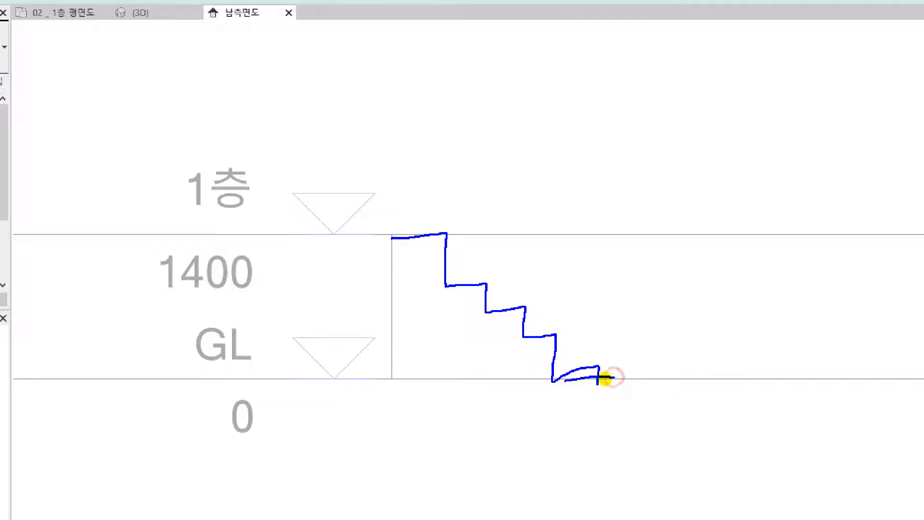
mouse_move(402, 238)
mouse_down()
mouse_move(388, 241)
mouse_move(404, 246)
mouse_up()
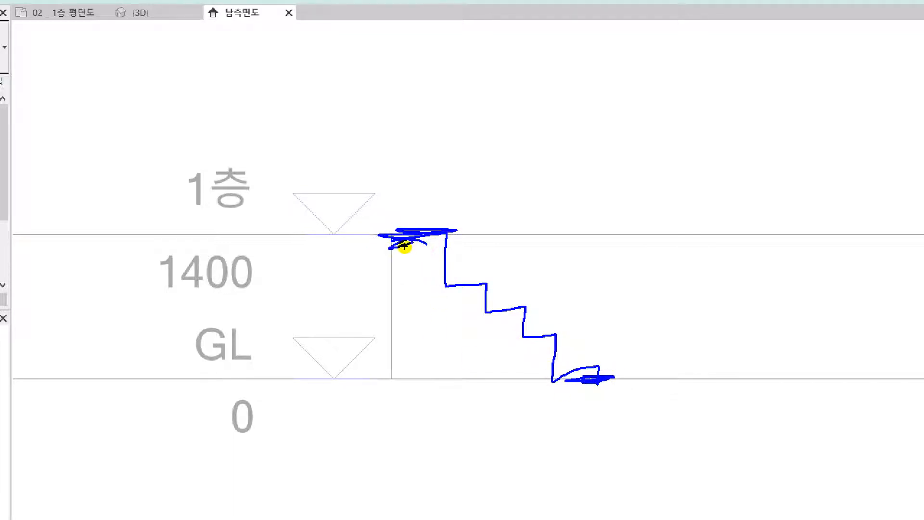
drag(620, 354, 631, 363)
mouse_move(700, 341)
mouse_down()
mouse_move(674, 374)
mouse_move(689, 363)
mouse_move(734, 367)
mouse_up()
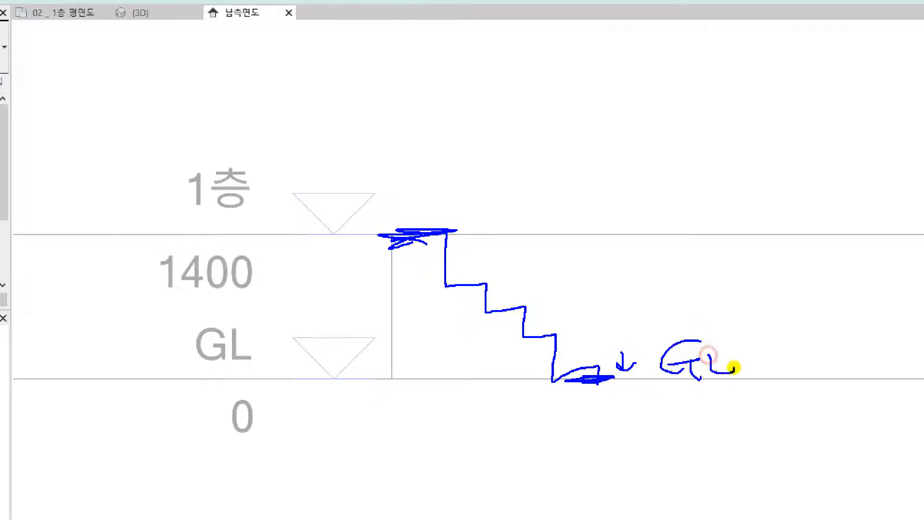
mouse_move(402, 233)
mouse_down()
mouse_move(372, 233)
mouse_move(407, 237)
mouse_up()
mouse_move(377, 120)
mouse_down()
mouse_move(371, 153)
mouse_move(408, 128)
mouse_up()
mouse_move(385, 143)
mouse_down()
mouse_move(424, 140)
mouse_move(389, 172)
mouse_up()
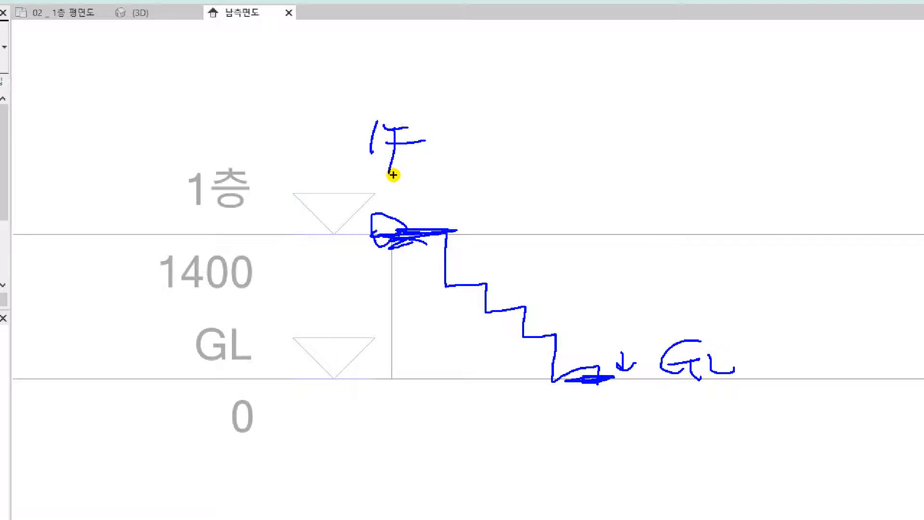
key(Escape)
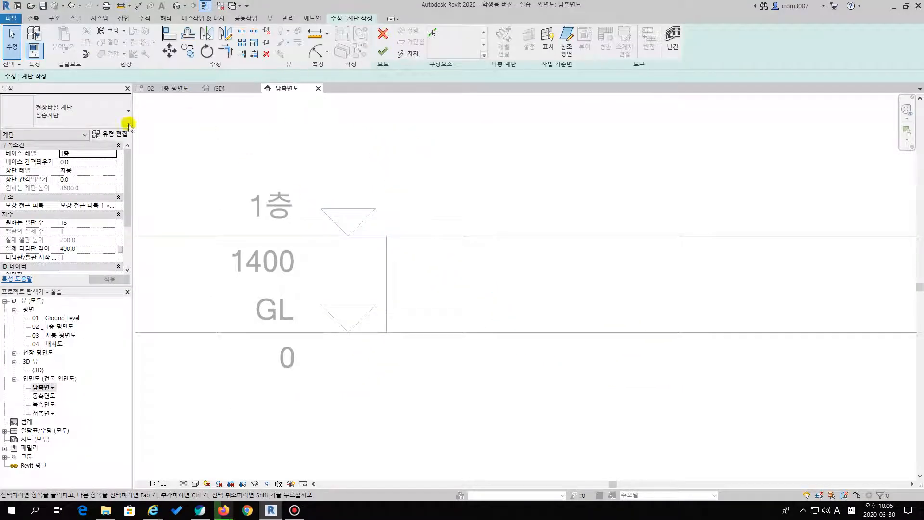
Return to the 1층 평면도 floor plan and set the stair's base level to GL and its top level to 1층
double_click(58, 325)
scroll(374, 296, up, 1)
middle_drag(437, 285, 408, 284)
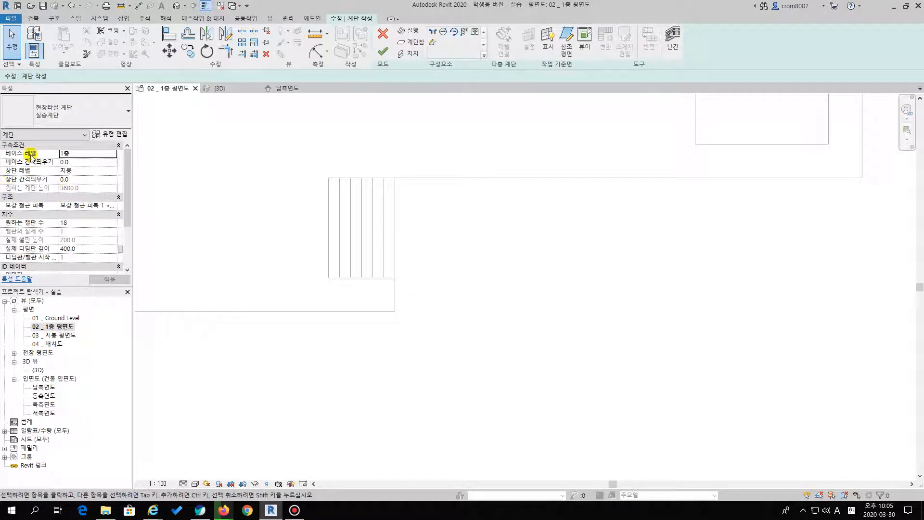
click(114, 154)
click(88, 165)
click(113, 171)
click(112, 170)
click(67, 194)
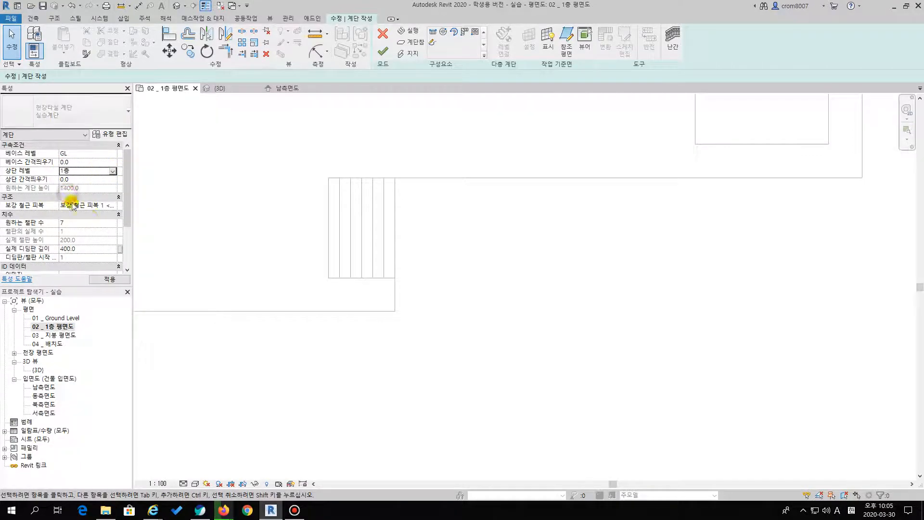
Try 지붕 as the stair's top level and switch it back to 1층
click(114, 171)
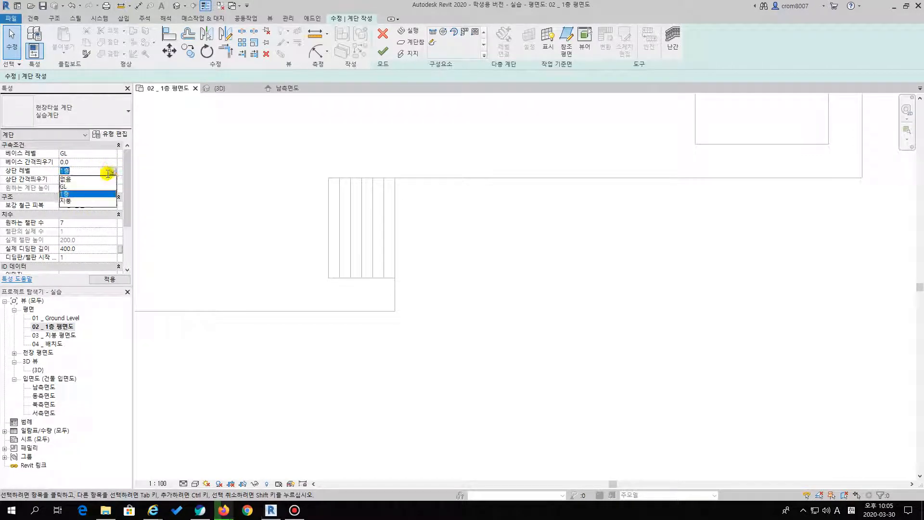
click(72, 202)
click(112, 171)
click(68, 193)
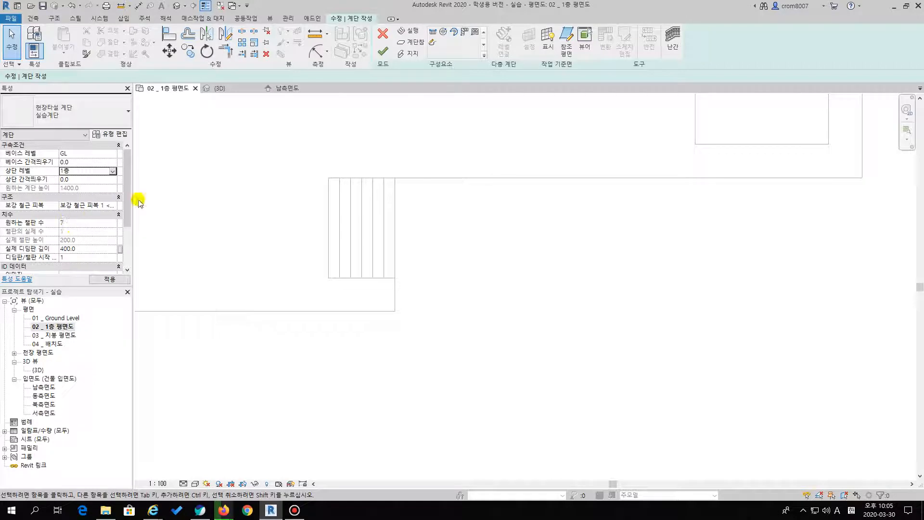
click(113, 171)
click(70, 201)
click(111, 171)
click(66, 189)
Draw a 2400 mm long stair run from the outer lower corner of the podium recess inward along its lower edge
middle_drag(407, 255, 451, 262)
scroll(446, 204, up, 1)
middle_drag(446, 205, 443, 227)
click(409, 32)
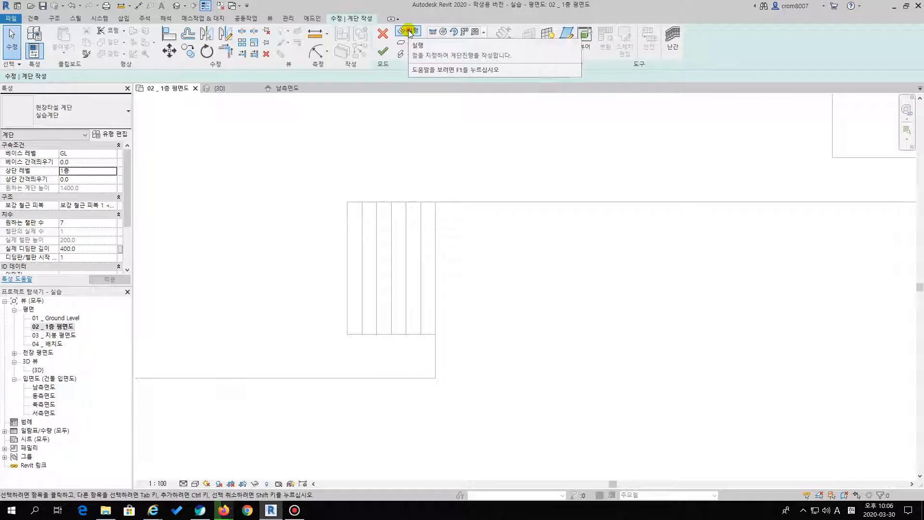
click(409, 32)
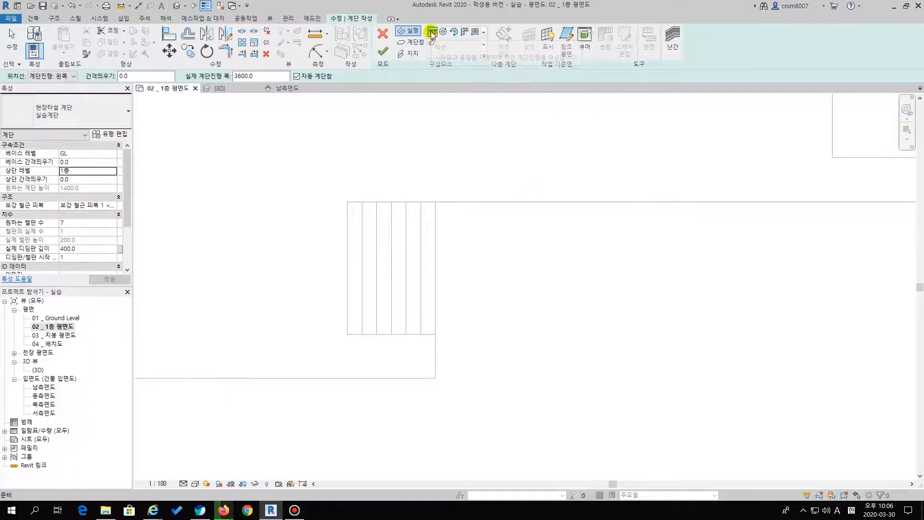
click(436, 202)
key(Escape)
scroll(448, 333, up, 2)
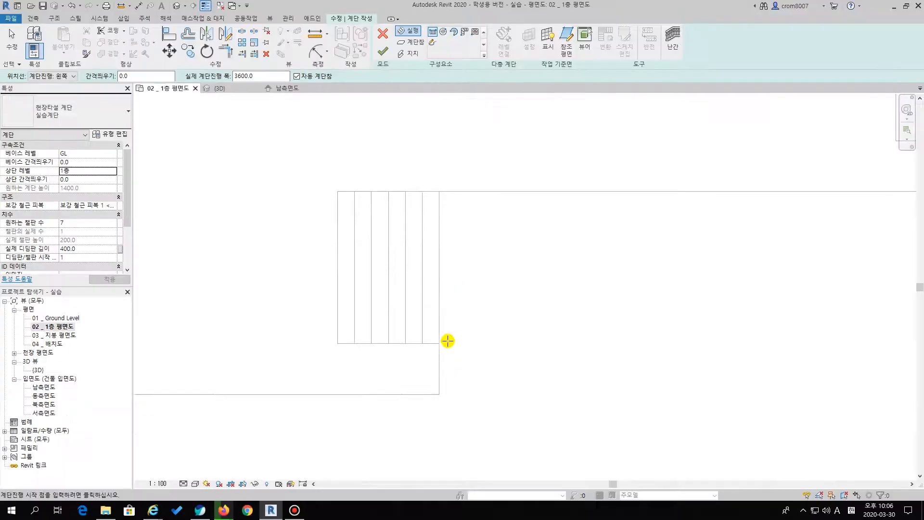
scroll(485, 377, down, 2)
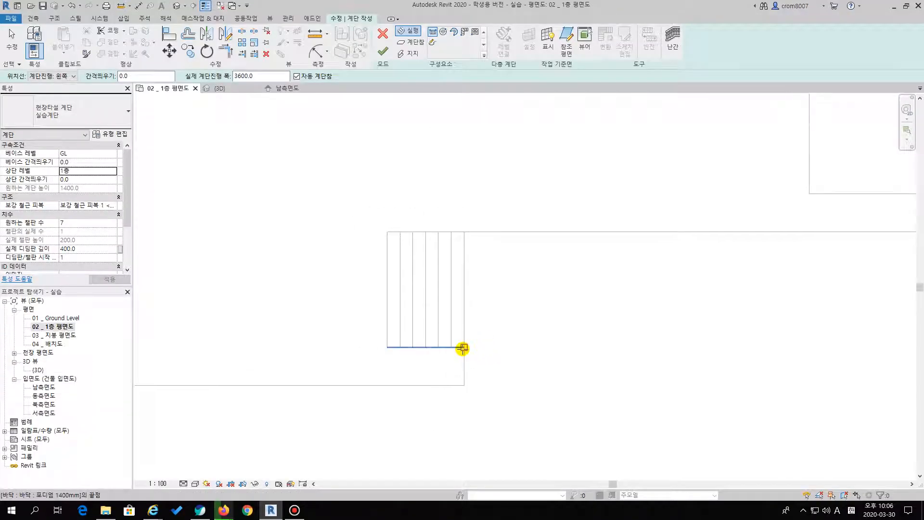
click(464, 346)
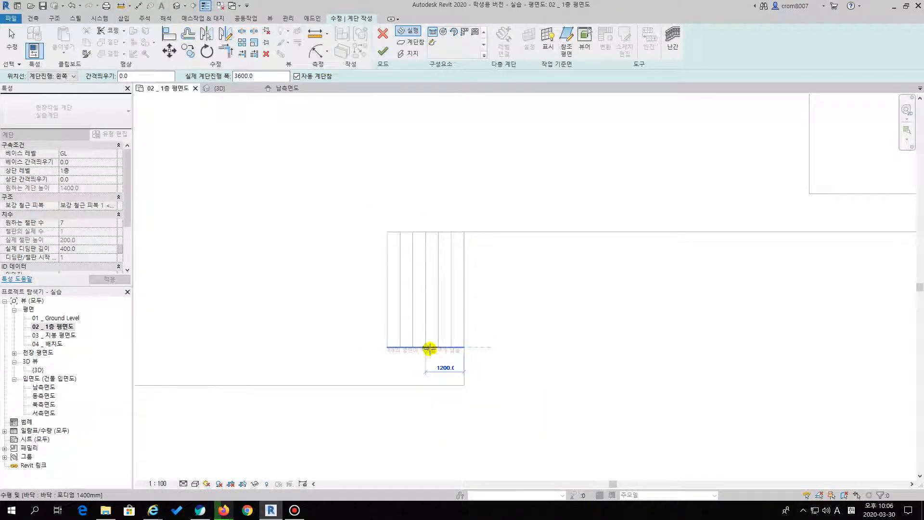
scroll(443, 347, up, 3)
scroll(442, 347, up, 2)
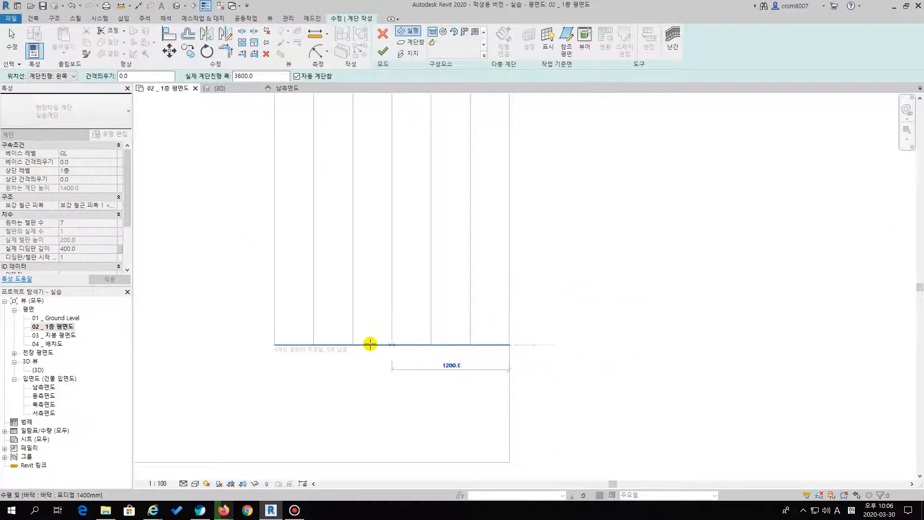
click(274, 344)
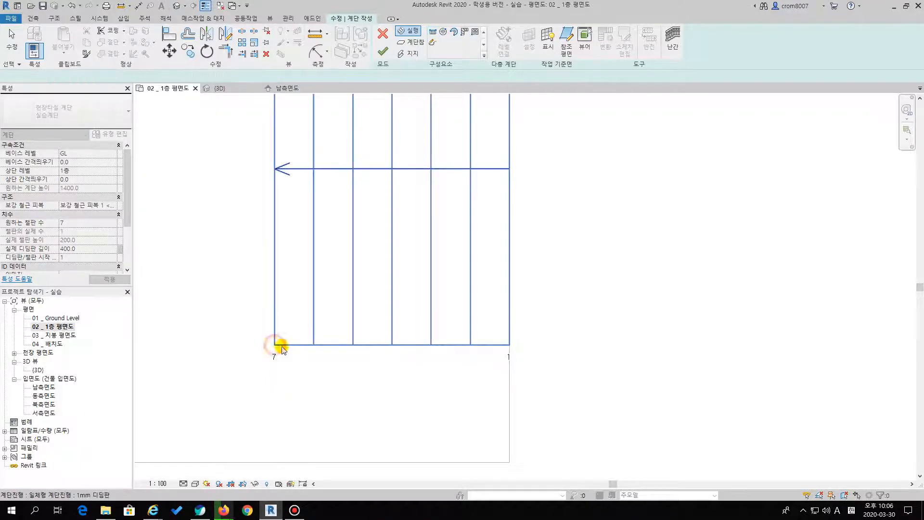
Examine the riser numbering and the direction arrow of the stair run in plan
scroll(284, 344, down, 2)
middle_drag(304, 343, 359, 381)
scroll(358, 343, down, 1)
middle_drag(437, 337, 445, 335)
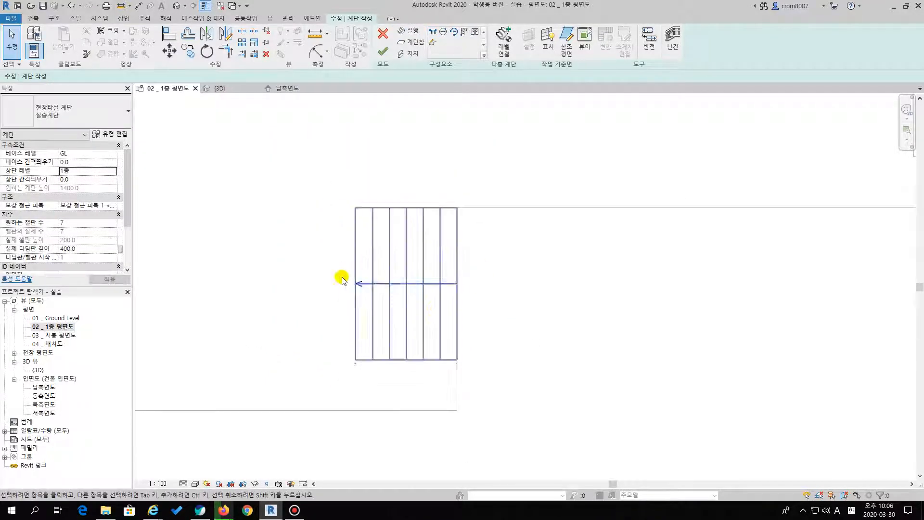
scroll(357, 365, up, 2)
scroll(357, 365, up, 2)
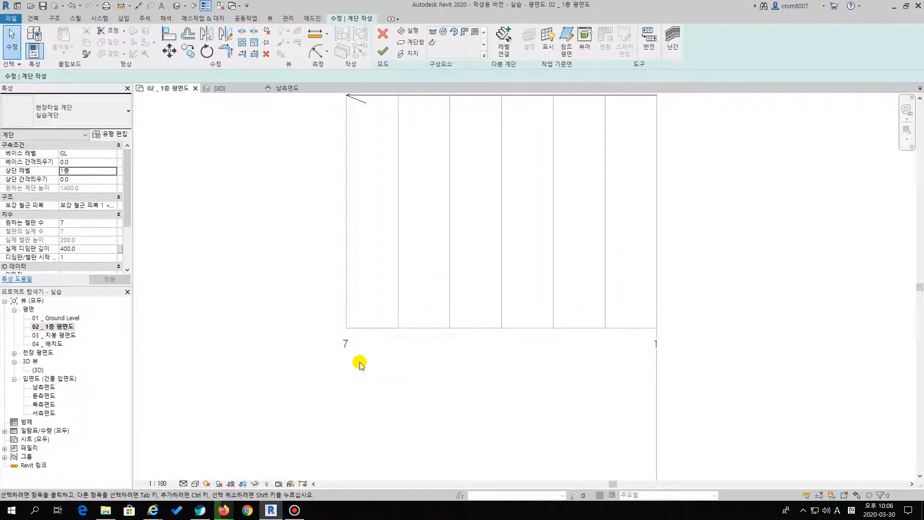
scroll(367, 355, down, 2)
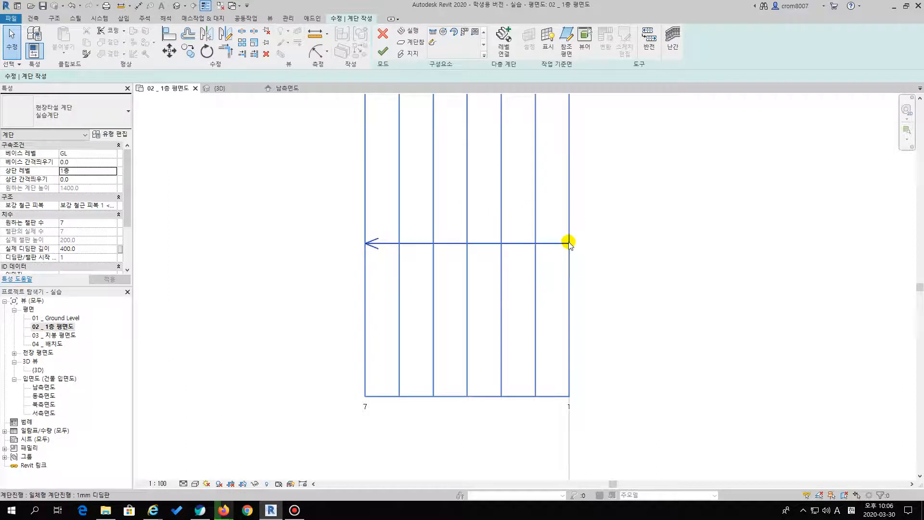
scroll(399, 274, down, 2)
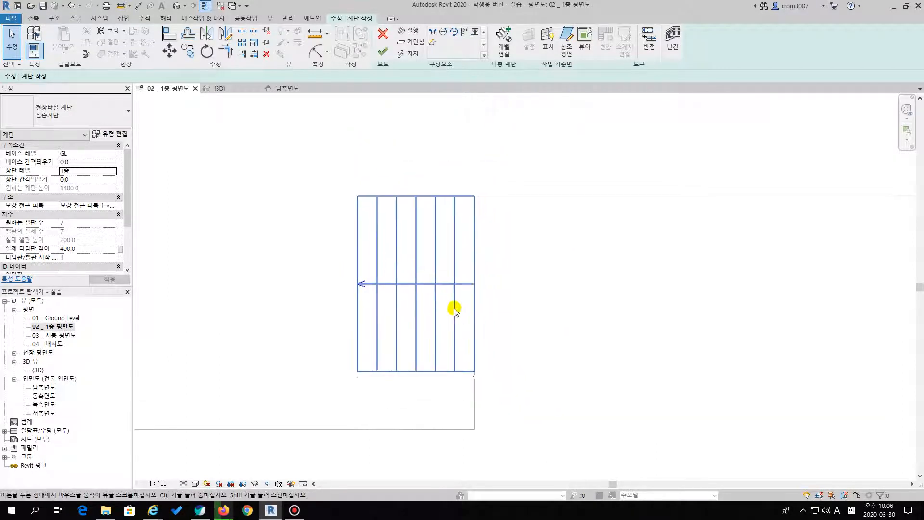
Finish the stair and inspect it in the podium recess in the 3D view
click(384, 52)
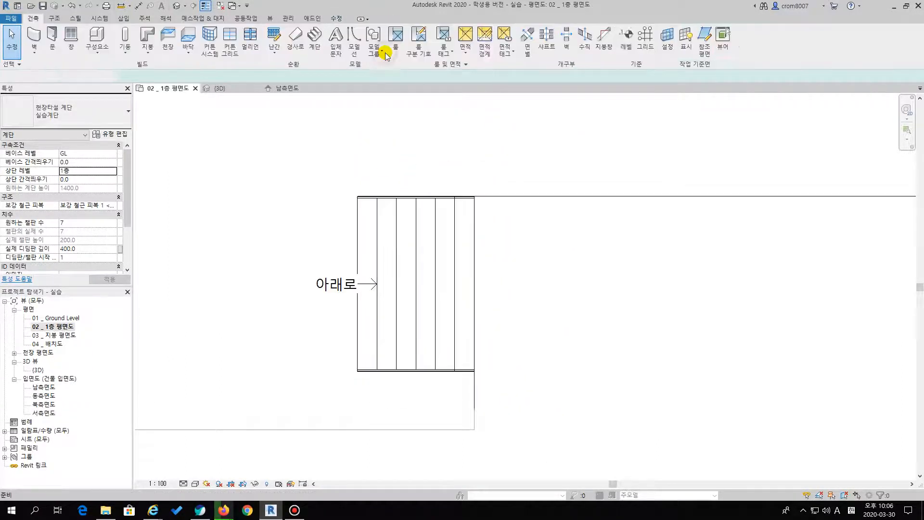
double_click(36, 370)
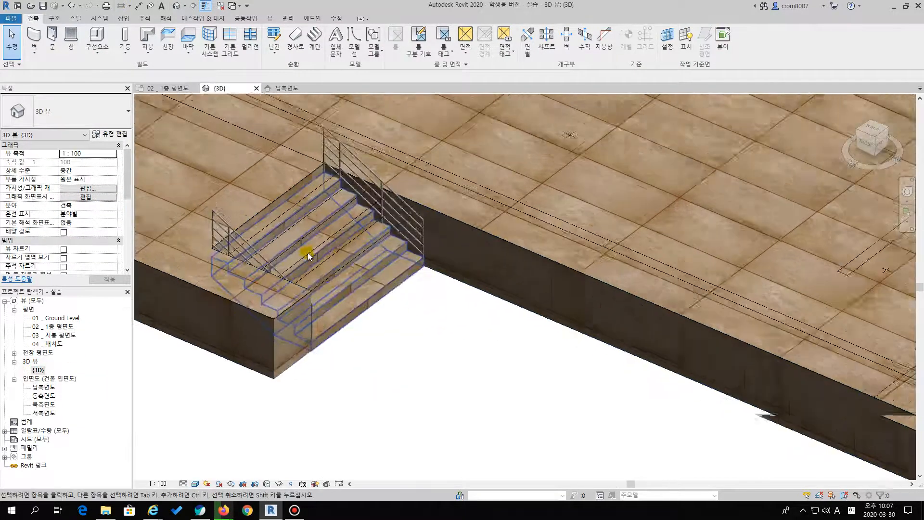
scroll(308, 254, up, 1)
middle_drag(308, 253, 455, 284)
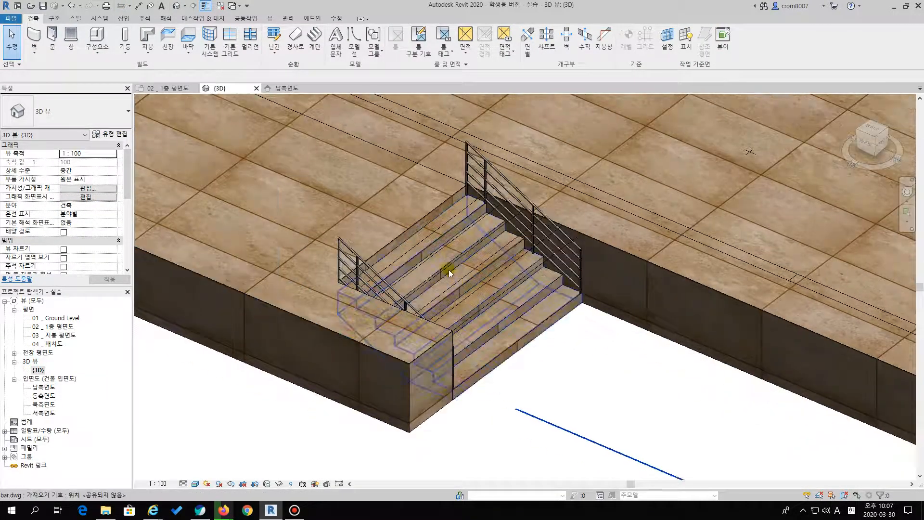
middle_drag(536, 383, 543, 354)
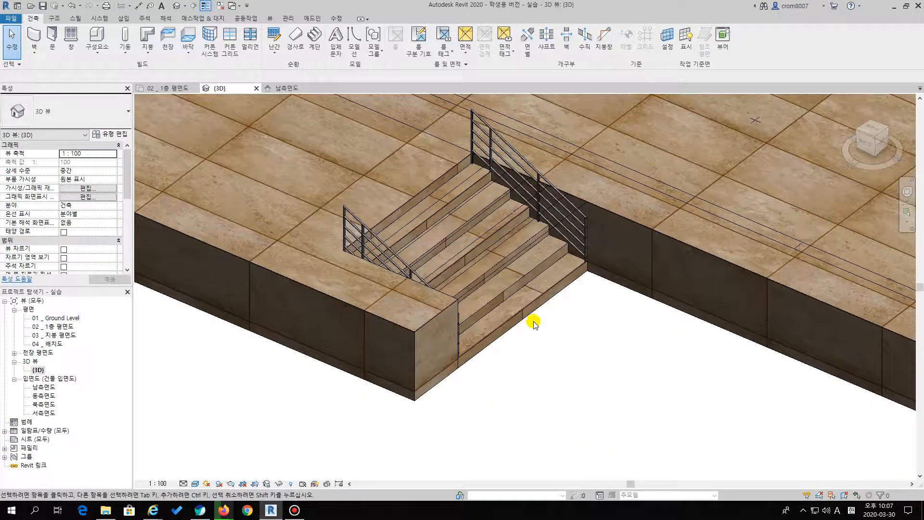
click(532, 305)
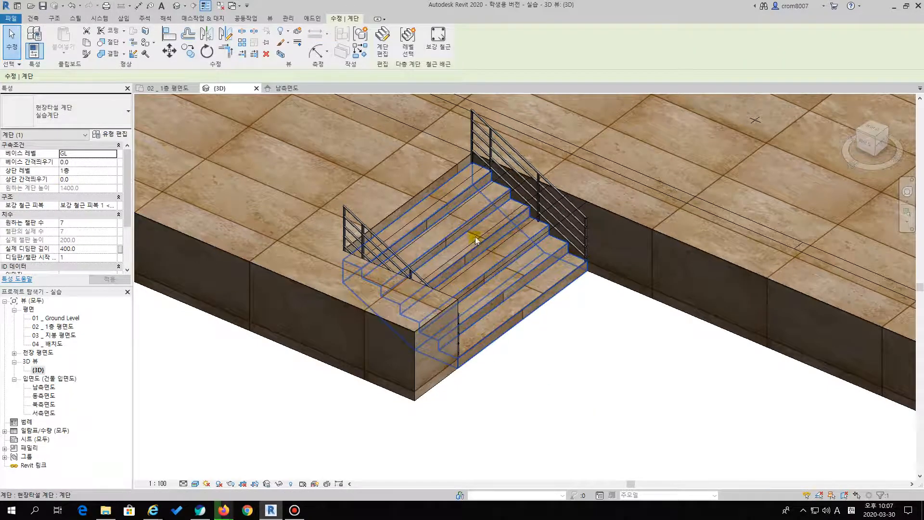
Return to the 1층 평면도 floor plan and undo the stair just created in the recess
double_click(53, 326)
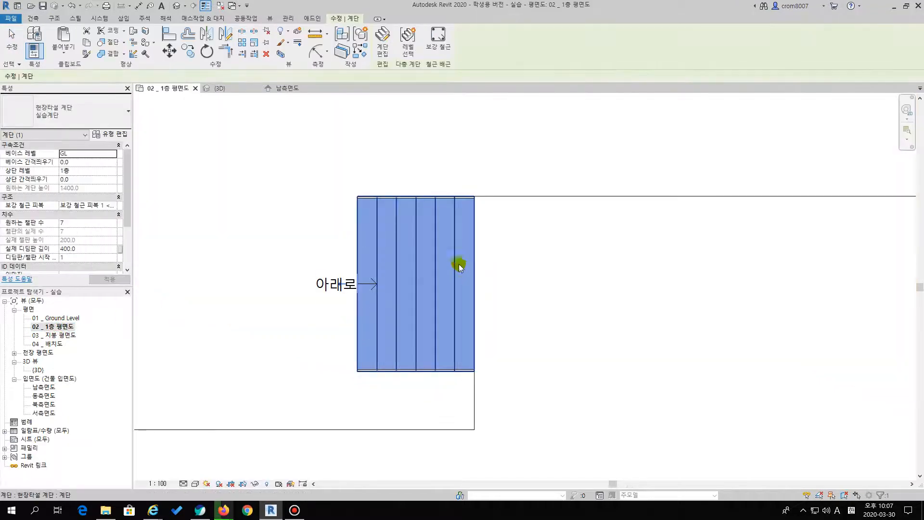
key(Escape)
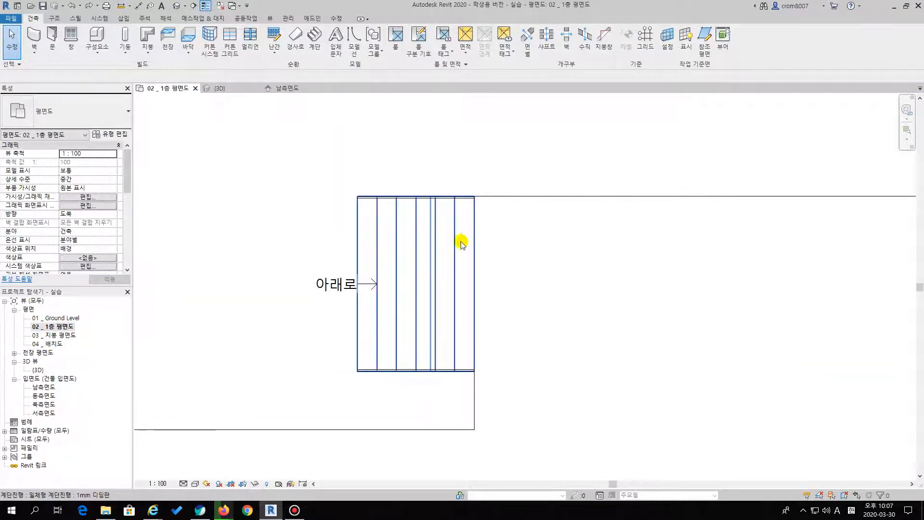
click(461, 243)
key(Escape)
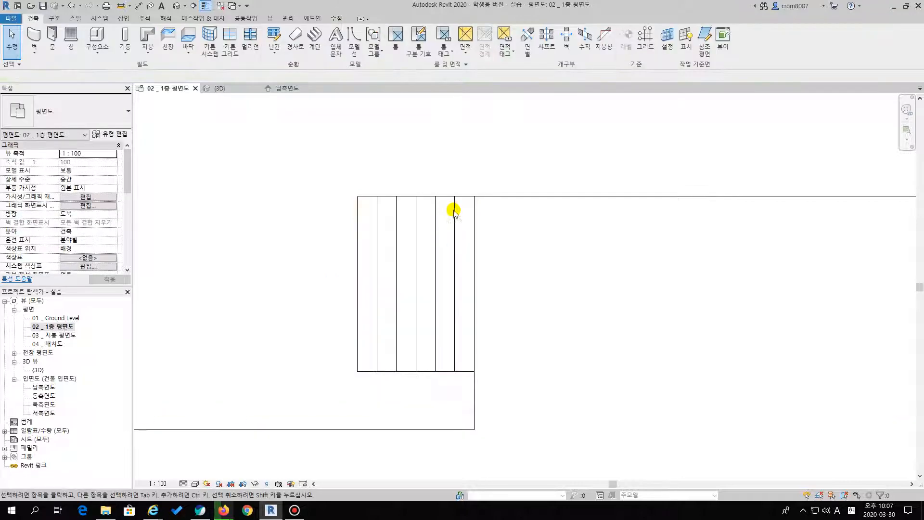
Create a stair with its run drawn along the recess's upper edge, from the inner corner out to the outer corner
scroll(419, 268, down, 2)
click(315, 39)
click(349, 201)
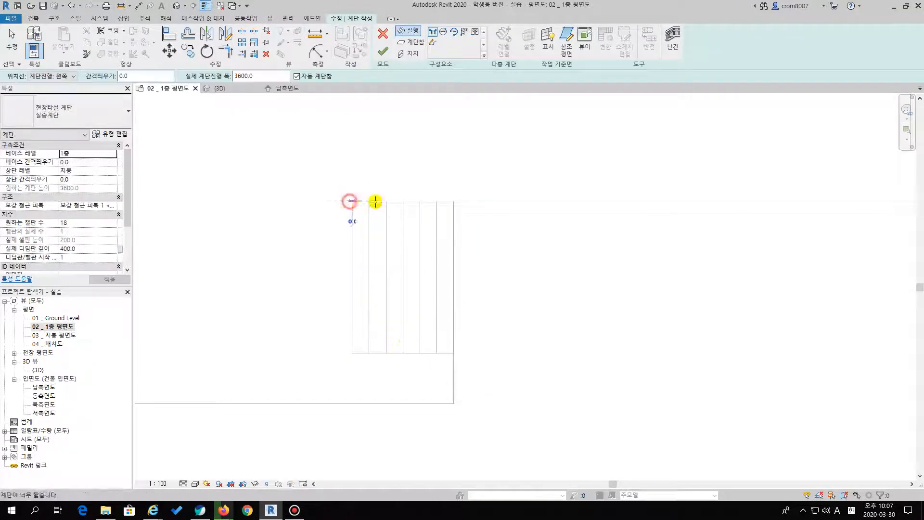
click(454, 201)
click(383, 51)
In the 3D view, set the new stair's base level to GL and its top level to 1층
double_click(38, 370)
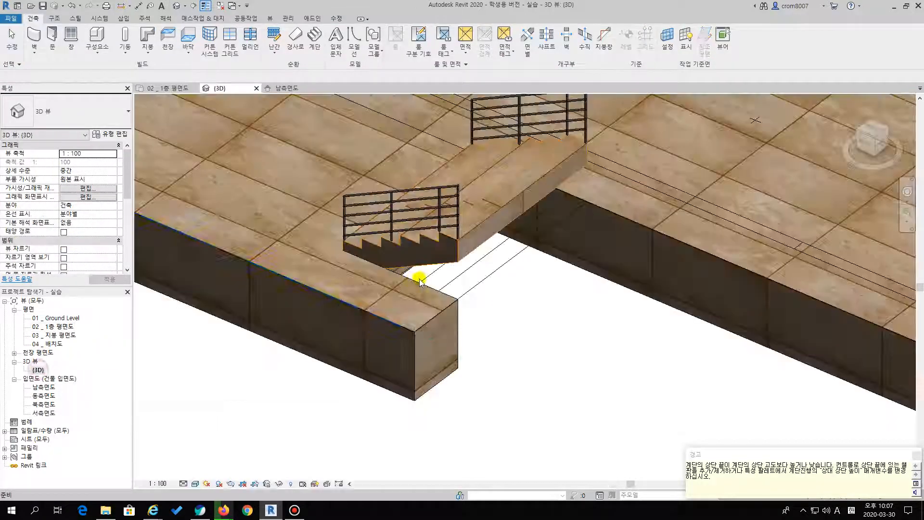
middle_drag(547, 245, 523, 288)
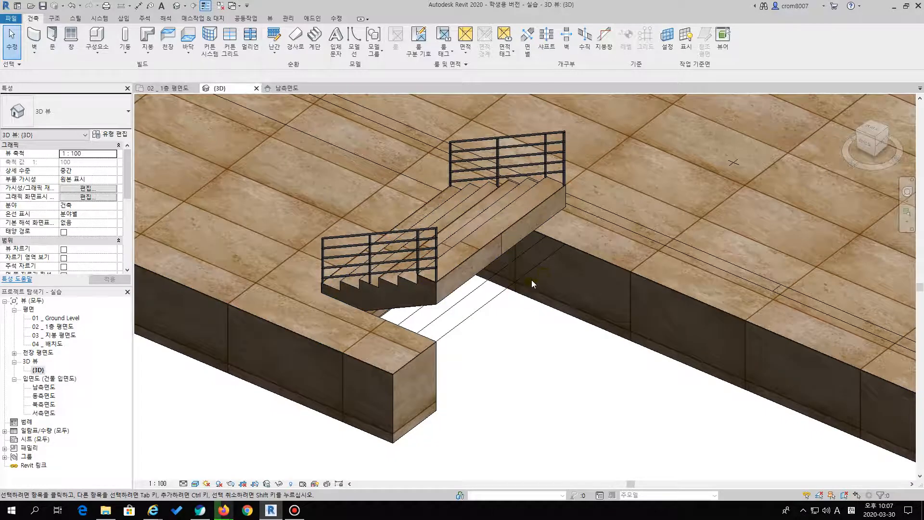
click(475, 255)
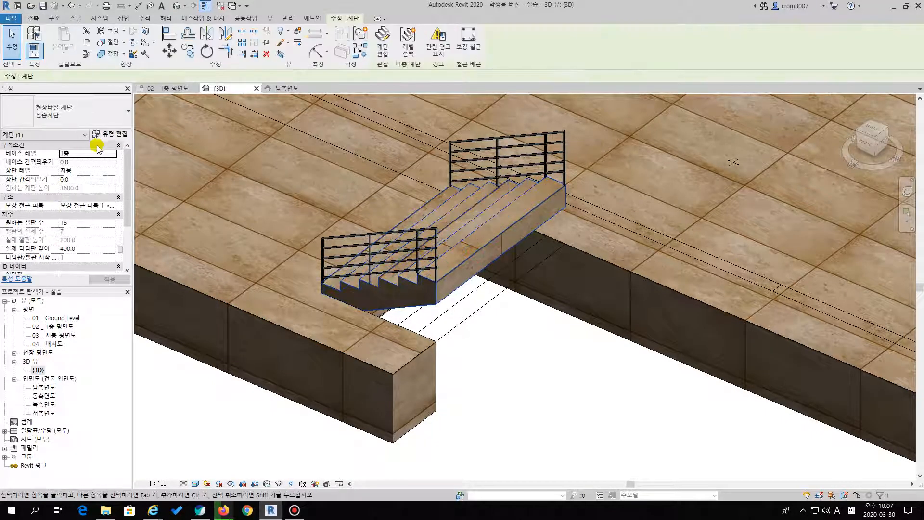
click(111, 155)
click(72, 169)
click(113, 171)
click(75, 193)
click(578, 377)
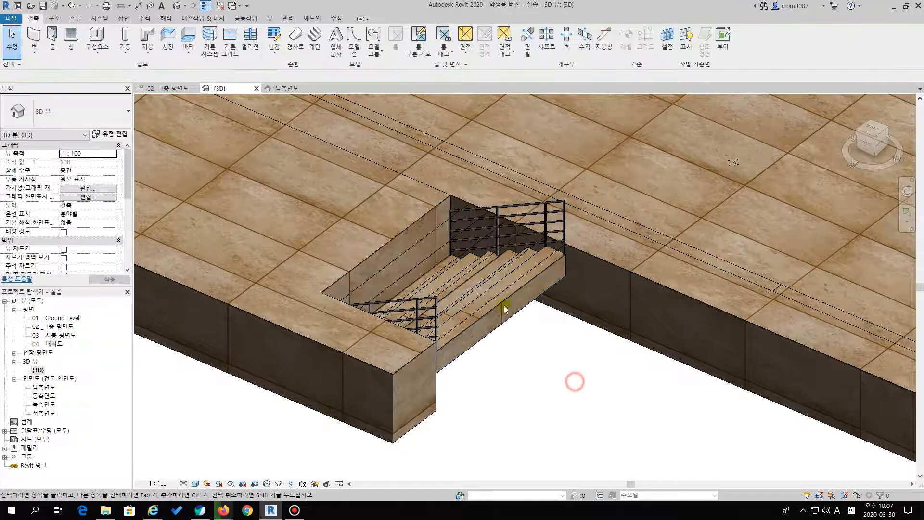
Open the recess stair for editing in the 1층 평면도 floor plan and select its run
double_click(508, 296)
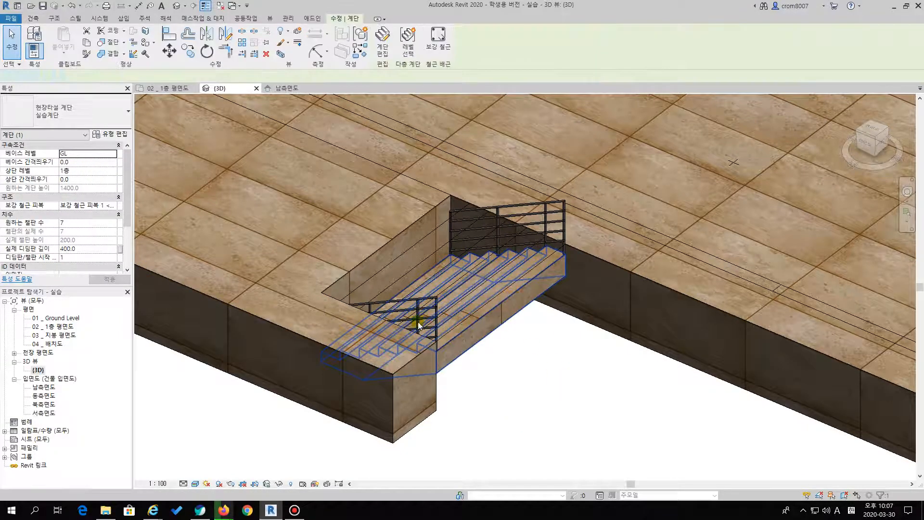
click(53, 327)
click(523, 296)
double_click(69, 322)
click(411, 278)
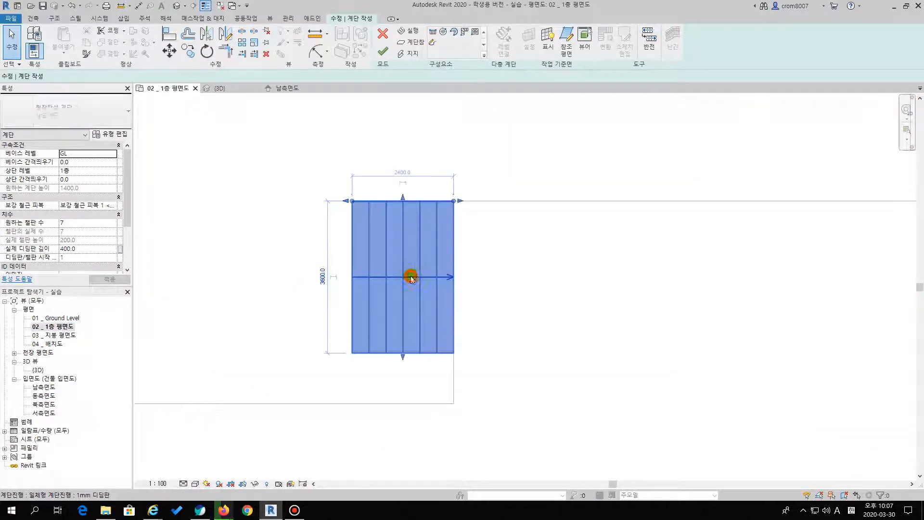
Flip the stair's up/down direction so it climbs inward toward the podium, and show it in the 3D view
click(494, 272)
click(443, 278)
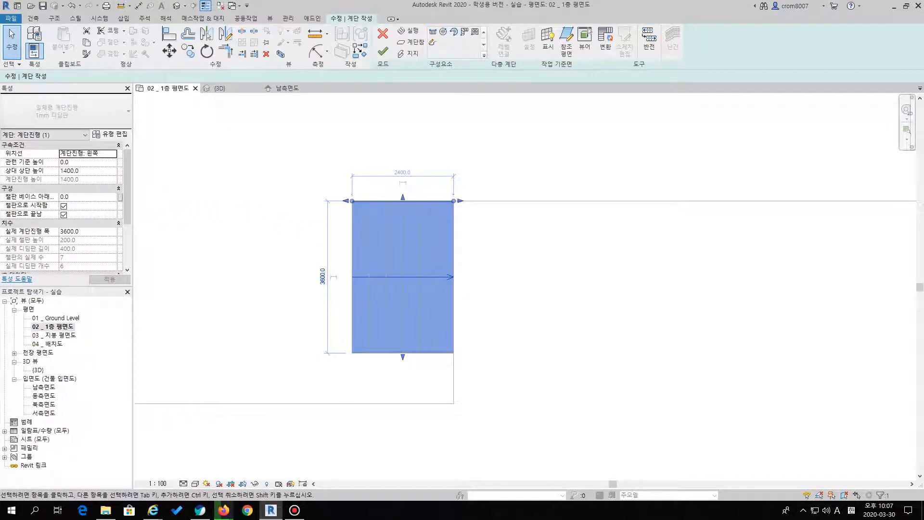
key(Escape)
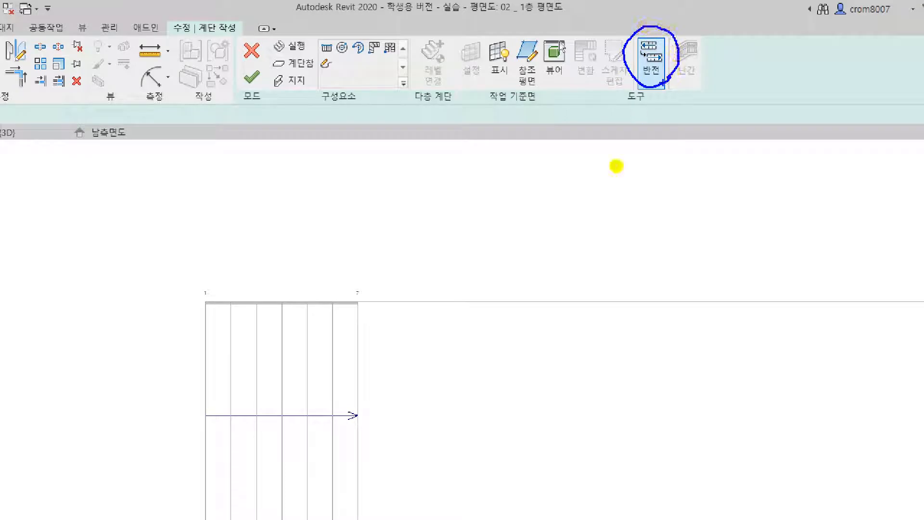
click(331, 340)
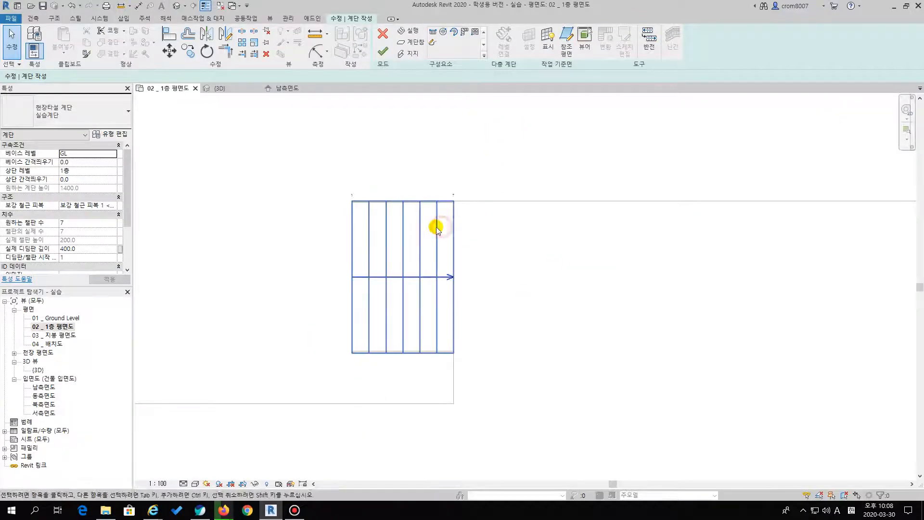
click(436, 226)
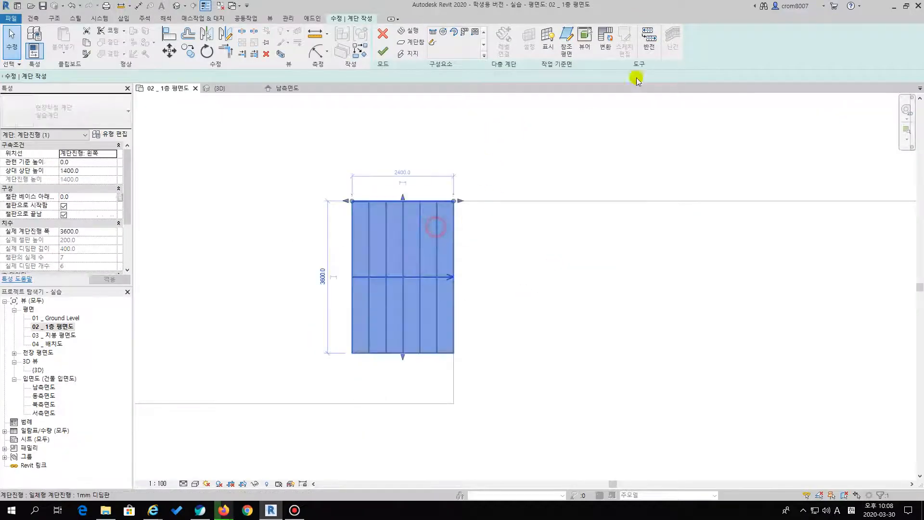
click(649, 47)
double_click(43, 370)
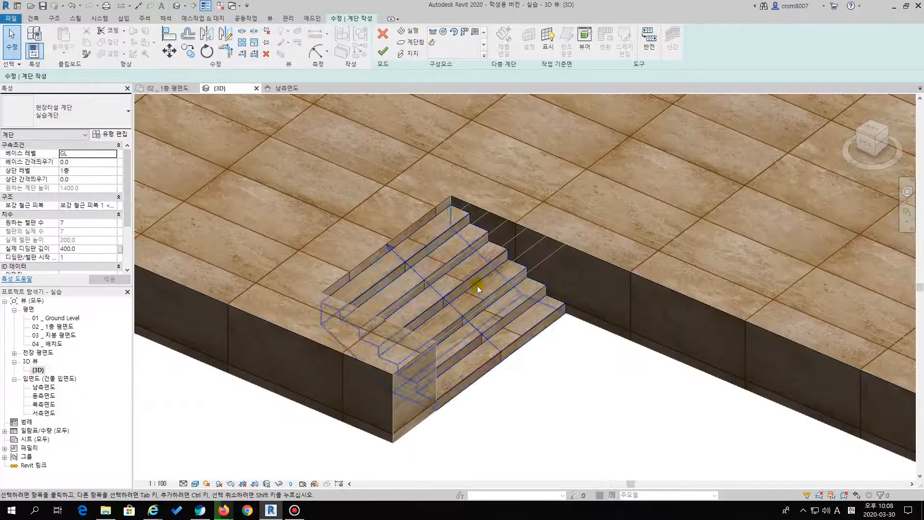
Toggle the stair's direction back and forth in 3D, leave it ascending into the podium, and finish the stair edit
click(650, 47)
click(649, 47)
click(649, 47)
click(649, 47)
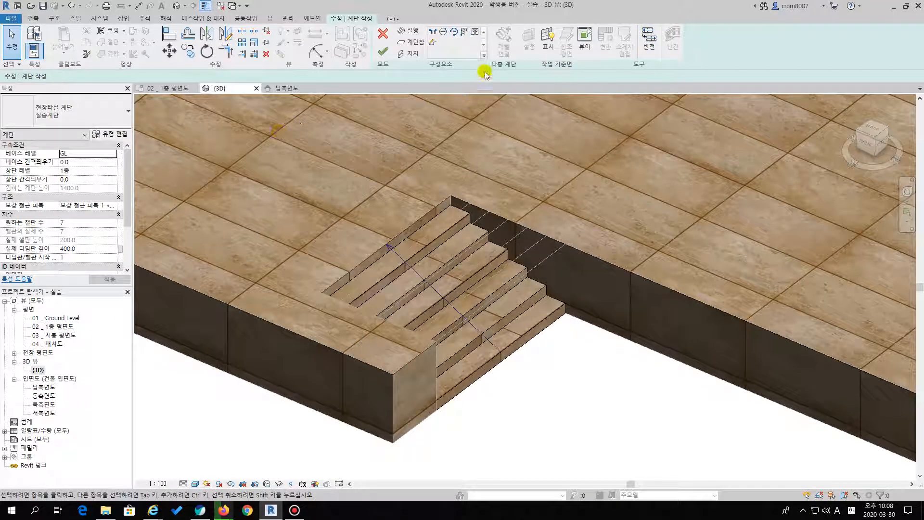
click(383, 57)
middle_drag(561, 356, 470, 324)
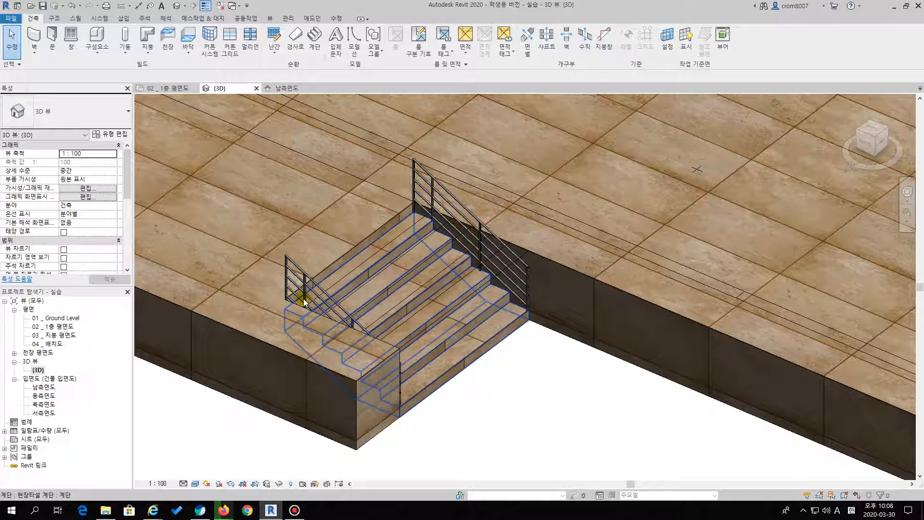
Check which railing types are available for the railing on the stair's inner side
click(439, 192)
click(89, 110)
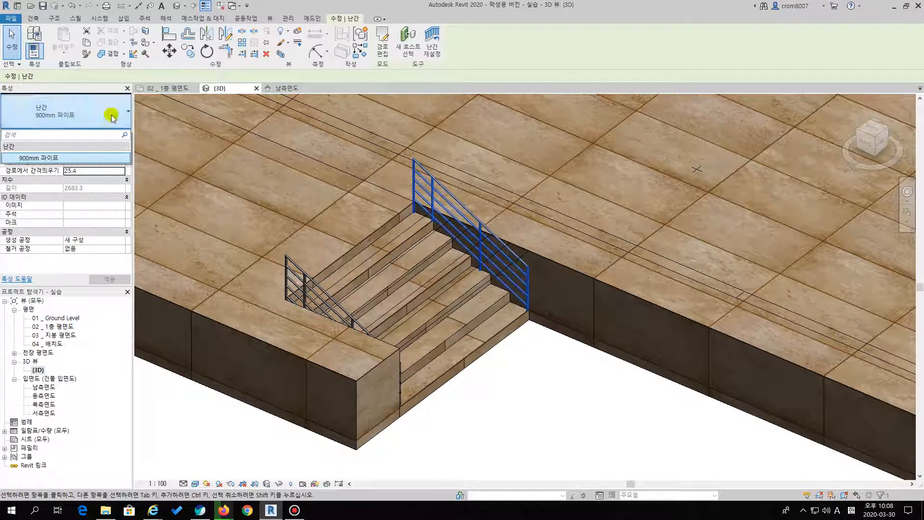
click(184, 239)
click(201, 222)
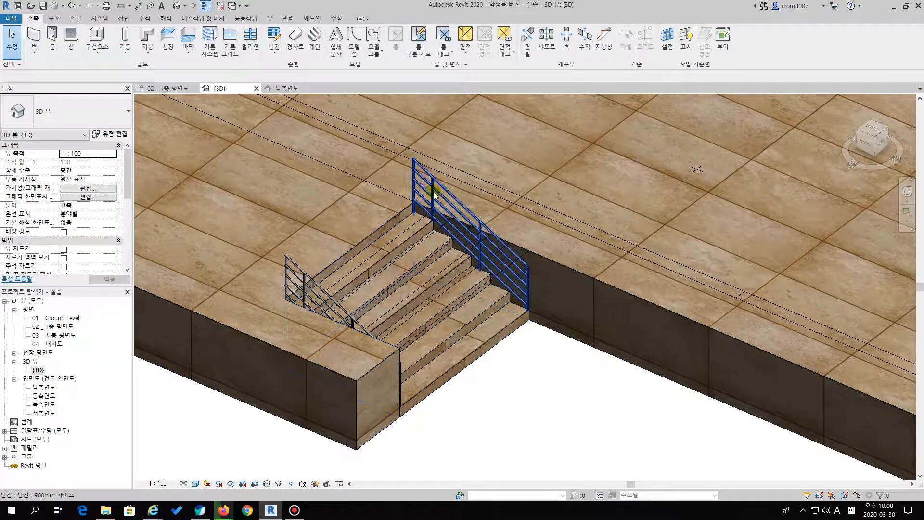
middle_drag(479, 273, 413, 298)
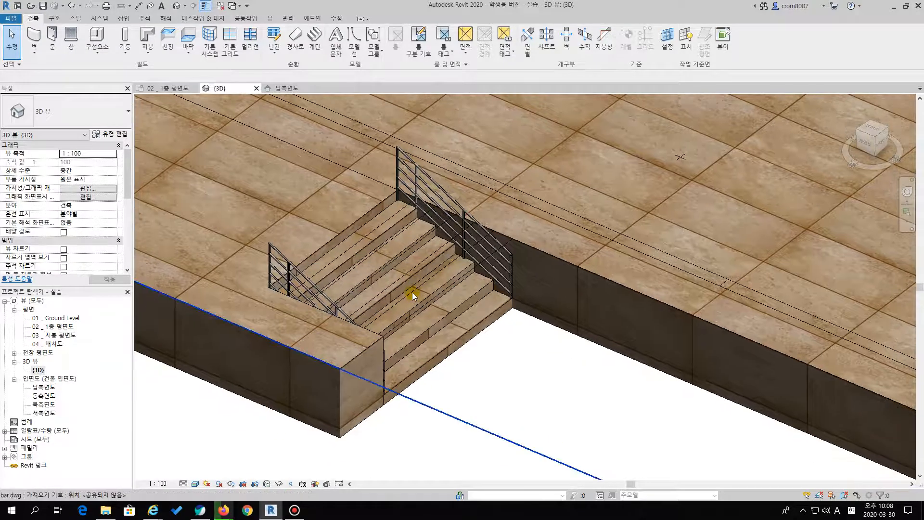
Try deleting both 900mm 파이프 railings from the stair and undo the two deletions
click(464, 232)
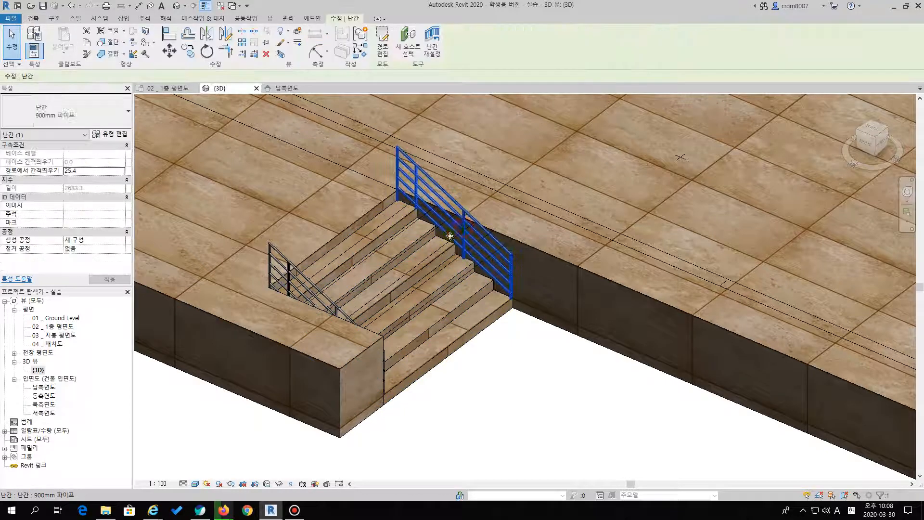
key(Delete)
click(302, 276)
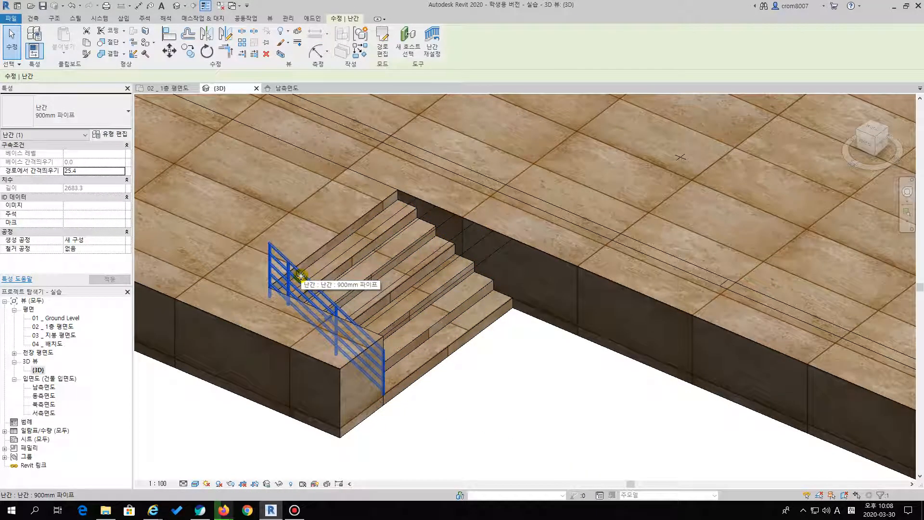
key(Delete)
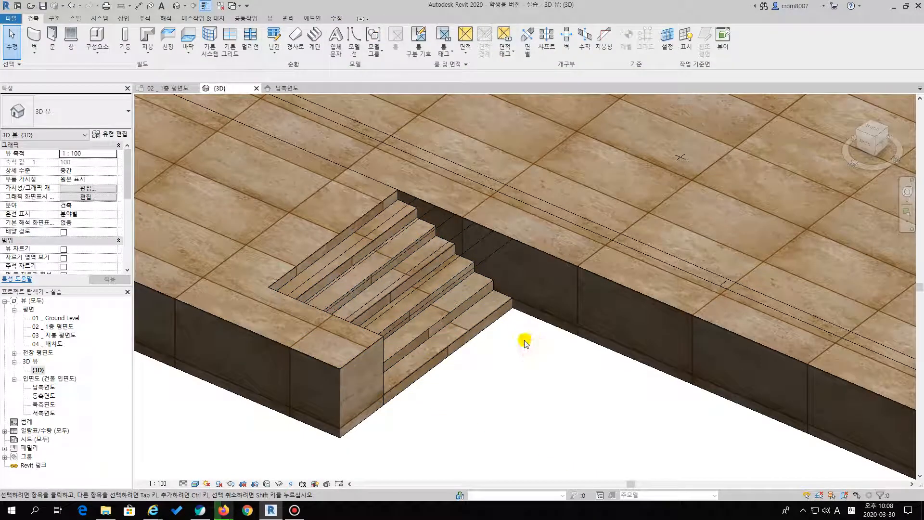
key(ctrl+z)
key(ctrl+z)
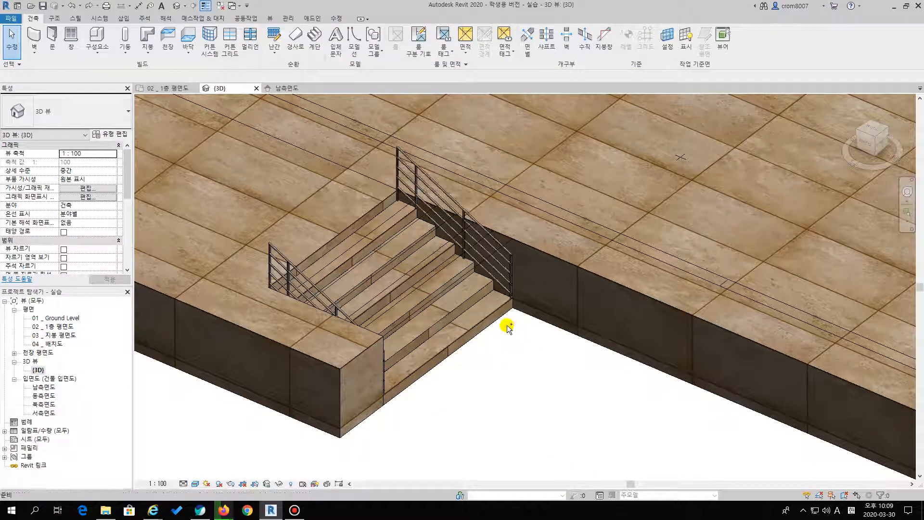
Examine the finished stair and its place in the whole podium in the 3D view
scroll(553, 359, down, 4)
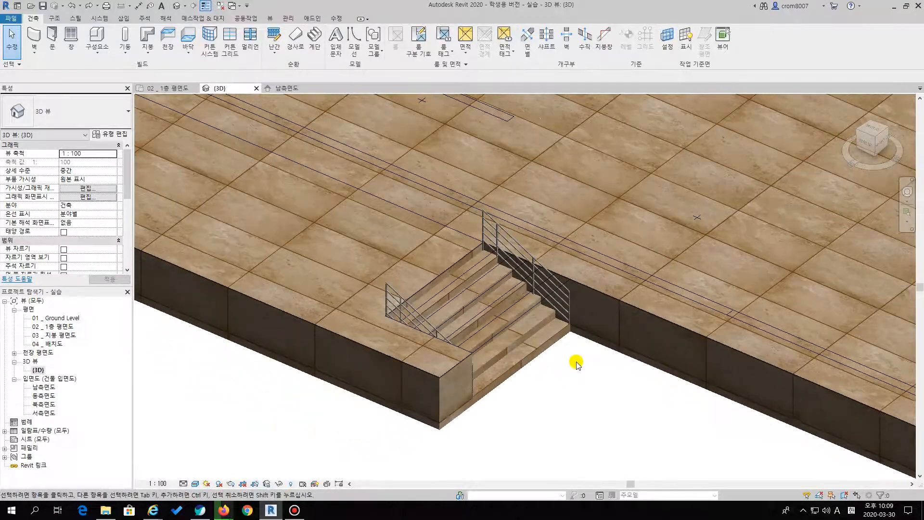
scroll(541, 371, up, 3)
scroll(541, 371, down, 3)
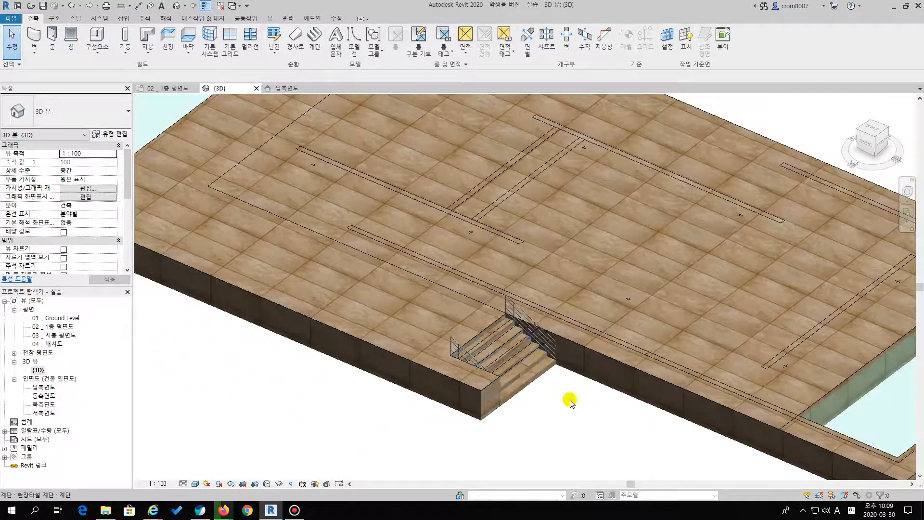
scroll(538, 358, up, 1)
scroll(538, 358, down, 2)
middle_drag(538, 358, 469, 390)
scroll(453, 390, down, 1)
middle_drag(387, 400, 433, 380)
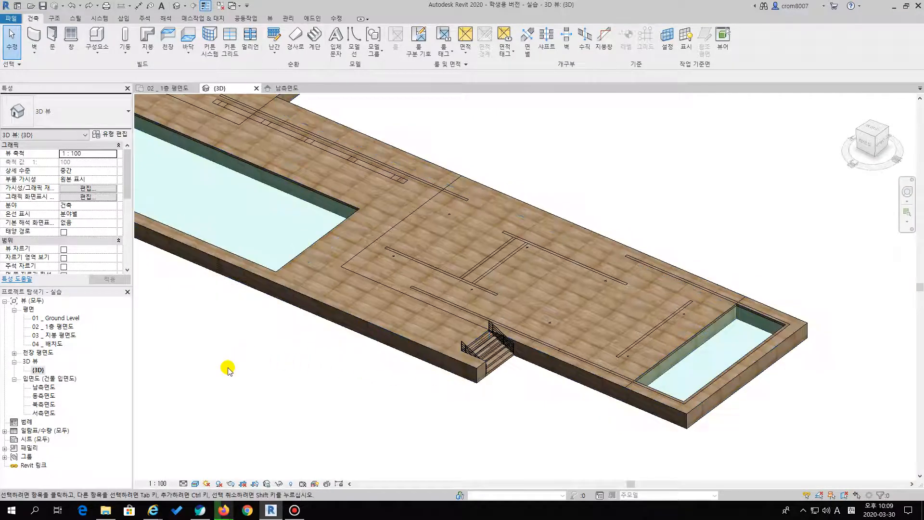
scroll(236, 370, down, 1)
In the 1층 평면도 floor plan, hide the step layer of bar.dwg and show its extwall layer
double_click(61, 326)
middle_drag(547, 260, 557, 339)
scroll(557, 340, down, 6)
middle_drag(461, 296, 507, 314)
scroll(486, 296, up, 3)
scroll(514, 314, up, 1)
scroll(514, 313, down, 3)
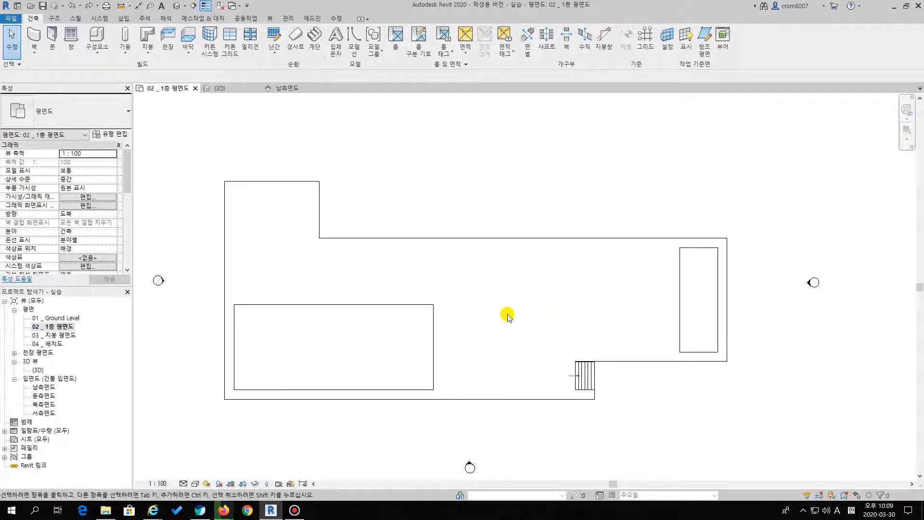
key(v)
key(g)
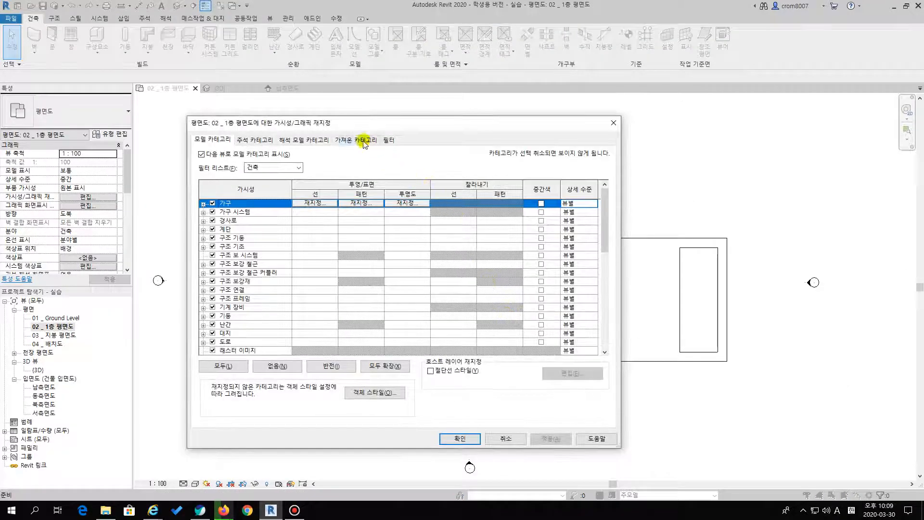
click(364, 141)
click(222, 265)
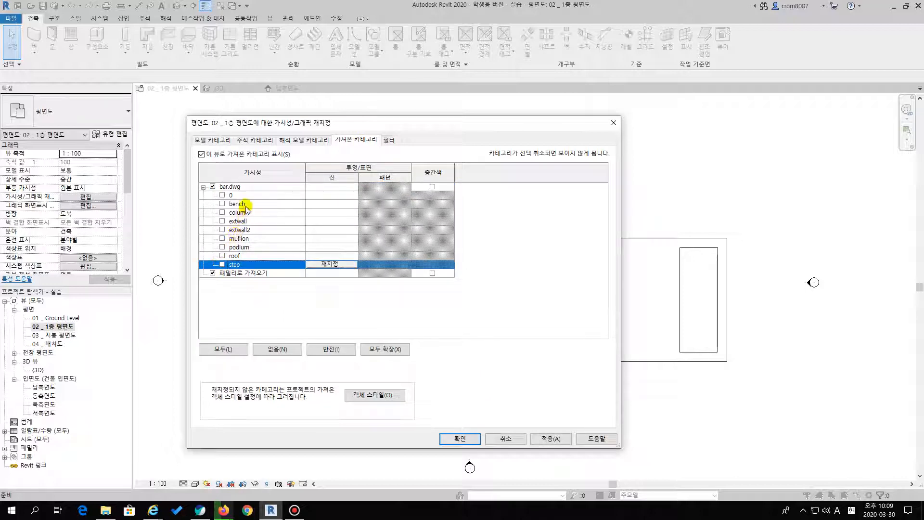
click(223, 221)
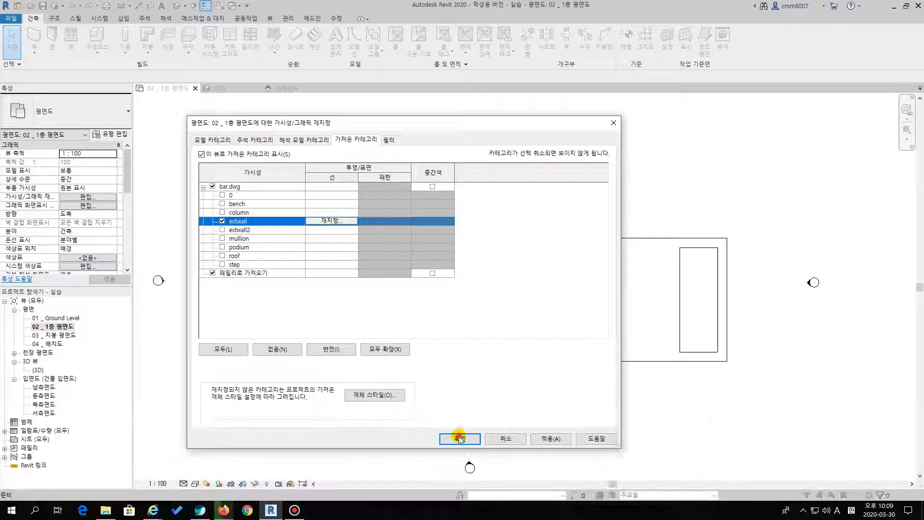
click(460, 438)
Examine the extwall outlines around the small pool and the single wall near the podium's centre
middle_drag(516, 342, 446, 275)
scroll(550, 237, up, 5)
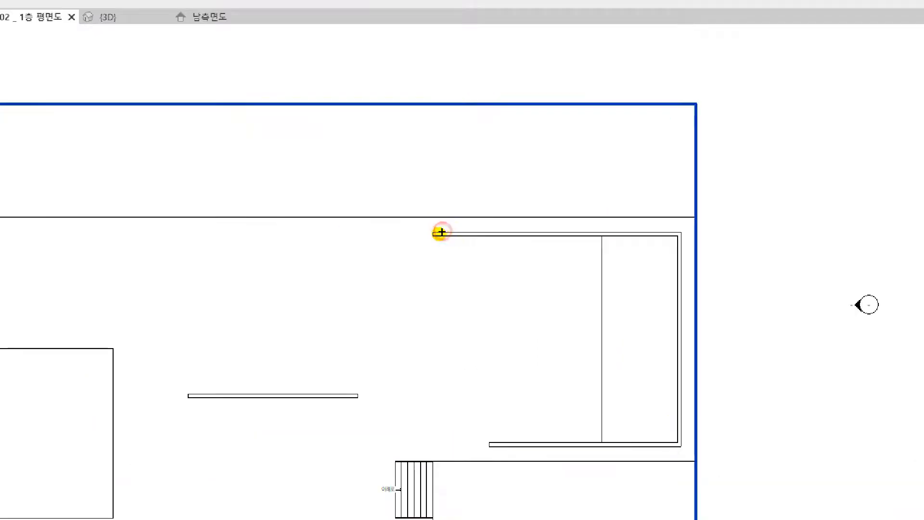
mouse_move(441, 233)
mouse_down()
mouse_move(576, 234)
mouse_move(601, 301)
mouse_up()
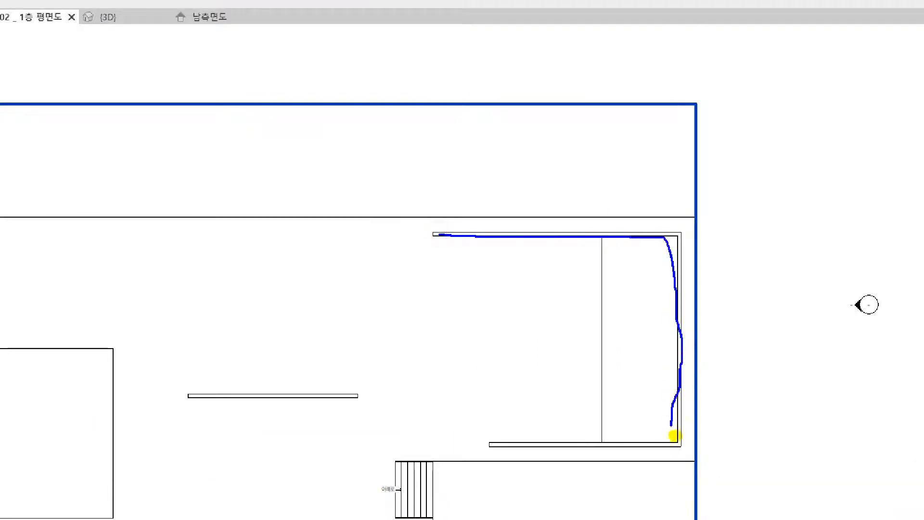
drag(193, 392, 364, 401)
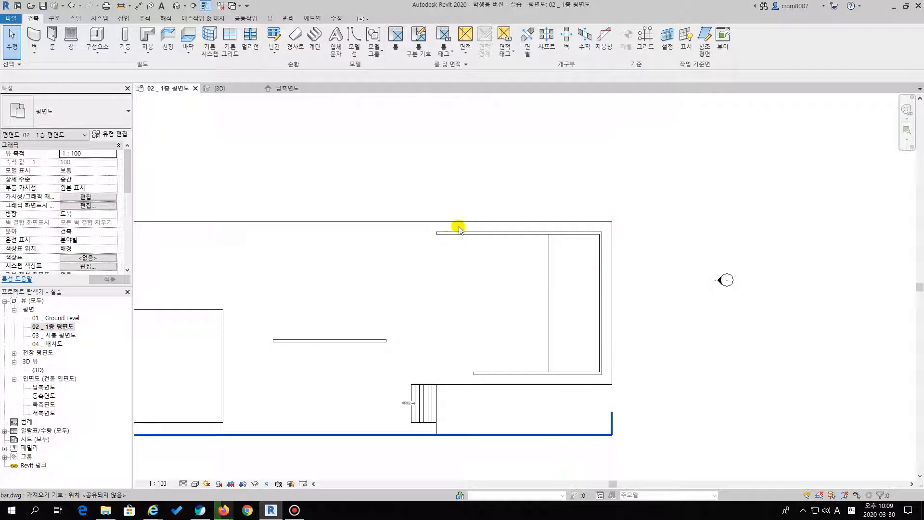
scroll(532, 211, down, 3)
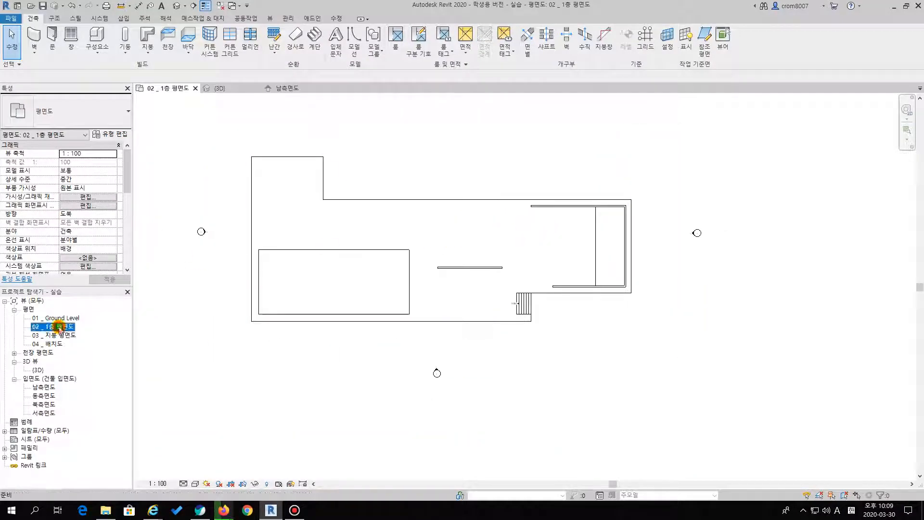
middle_drag(588, 329, 478, 347)
scroll(483, 295, up, 4)
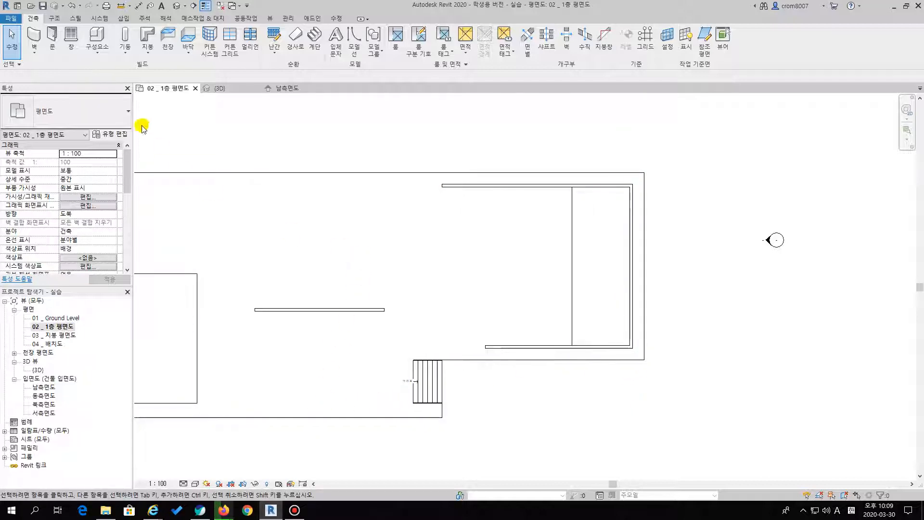
middle_drag(273, 140, 281, 164)
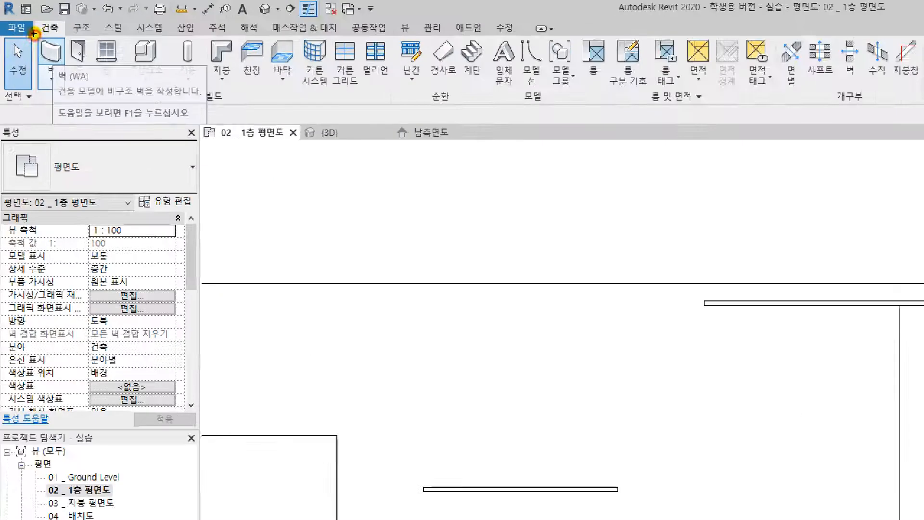
Start the Wall command and choose the 초록벽 basic wall type
mouse_move(25, 19)
mouse_down()
mouse_move(44, 22)
mouse_move(38, 44)
mouse_move(89, 81)
mouse_up()
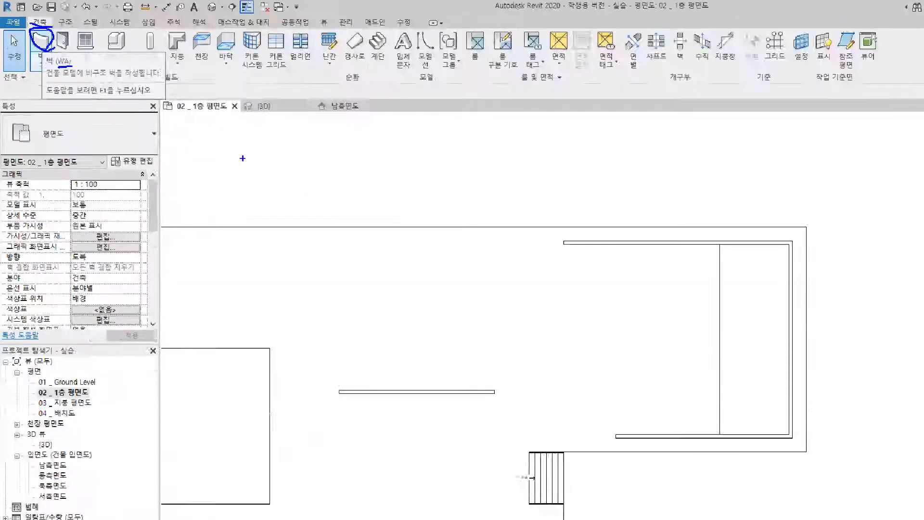
key(Escape)
click(32, 34)
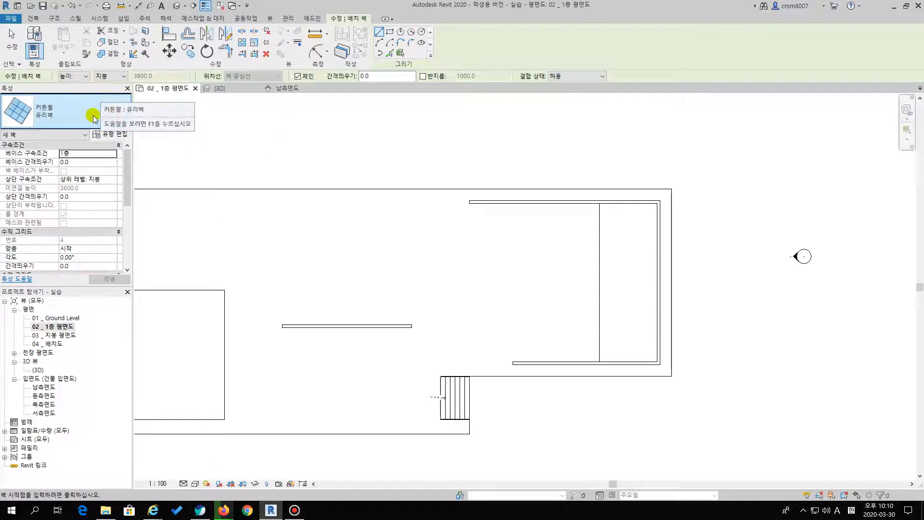
click(75, 113)
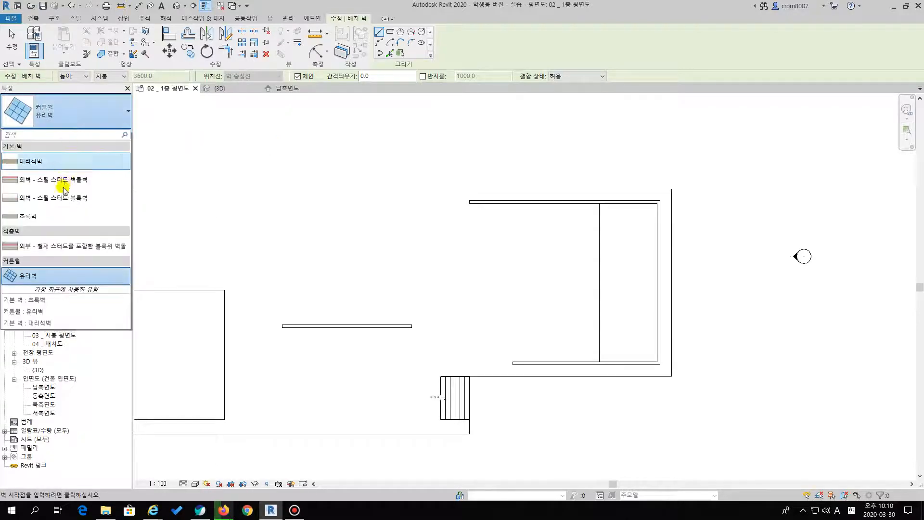
click(29, 217)
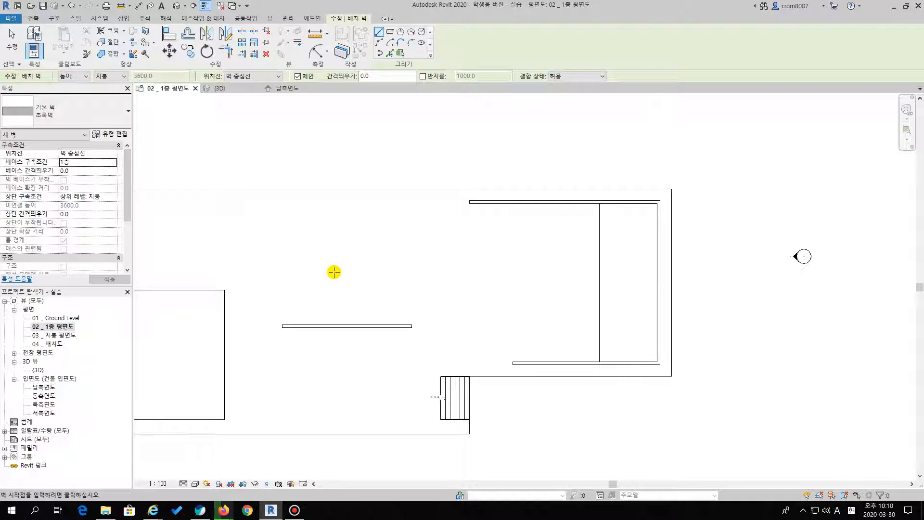
middle_drag(338, 265, 305, 266)
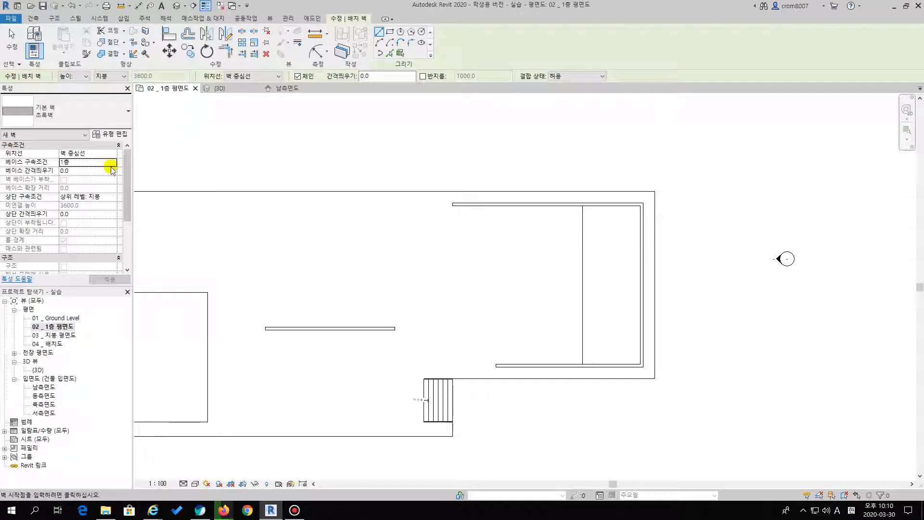
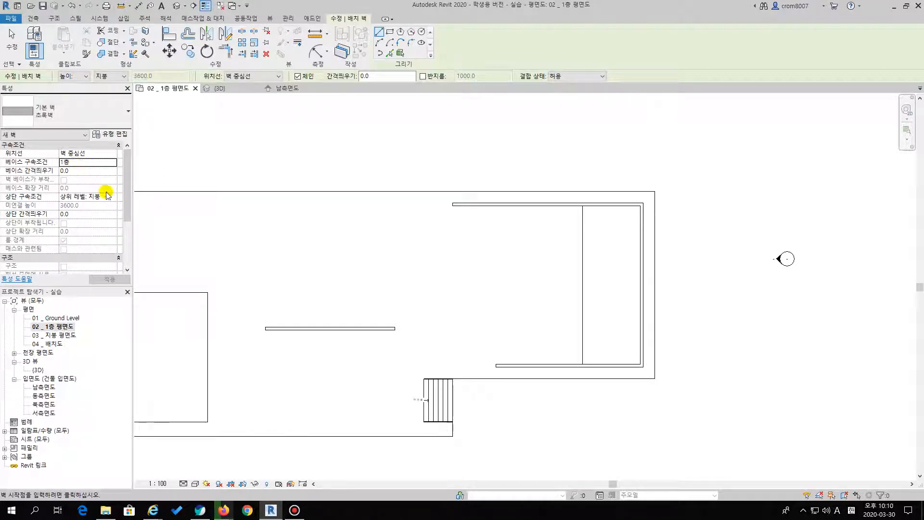
middle_drag(234, 173, 281, 192)
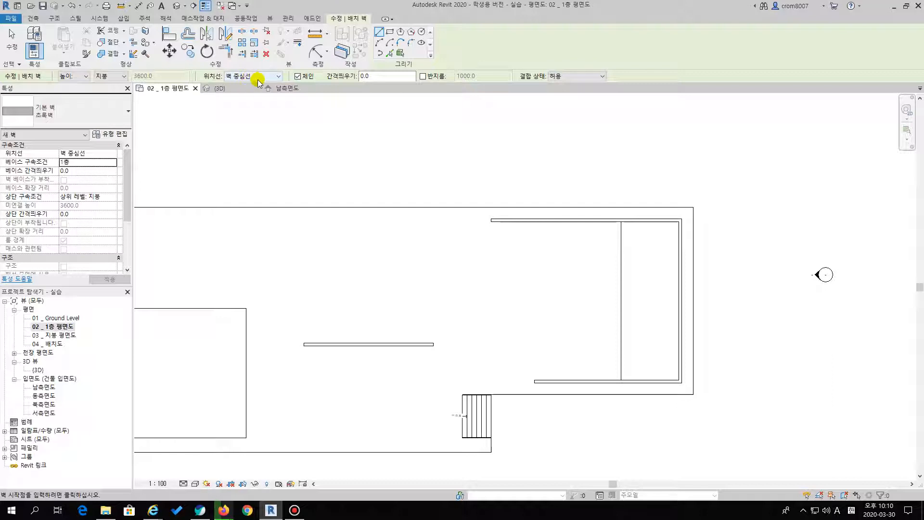
click(248, 160)
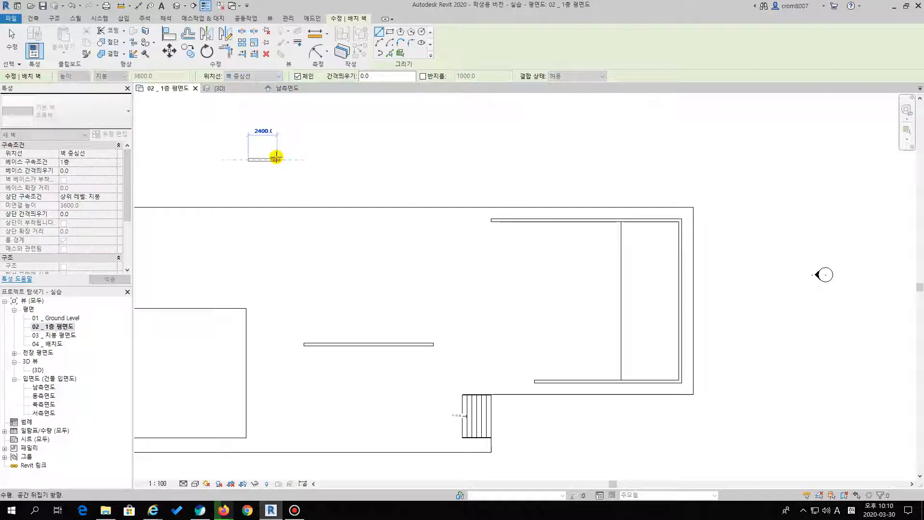
scroll(250, 159, up, 3)
scroll(239, 165, up, 2)
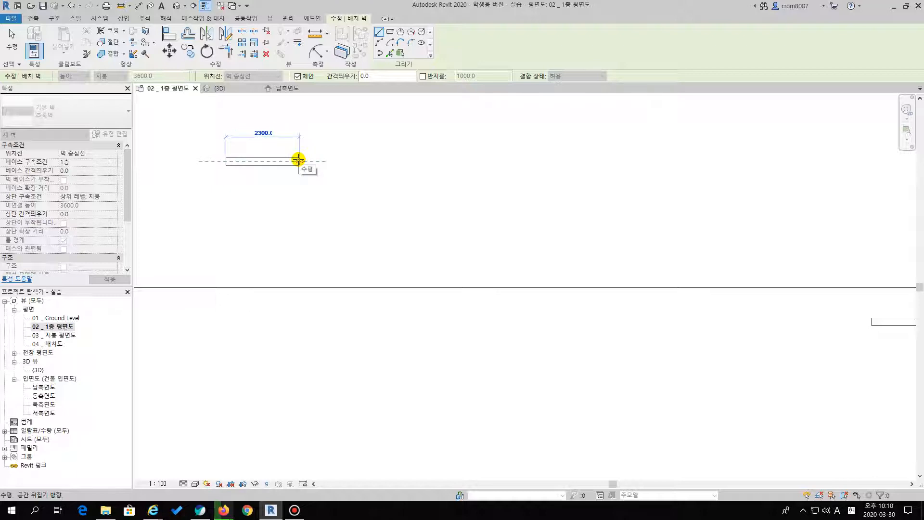
key(Escape)
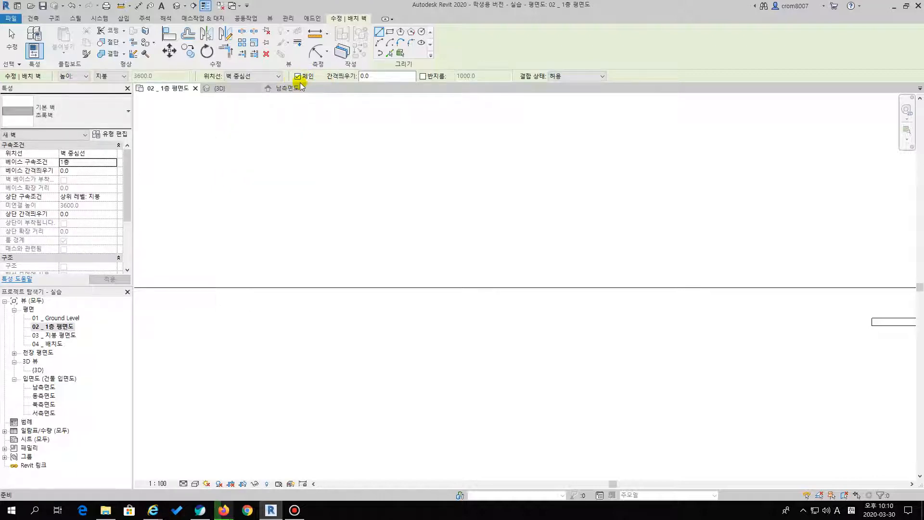
Draw the single 초록벽 wall near the podium's centre along the centreline of its extwall outline, from end to end
click(375, 76)
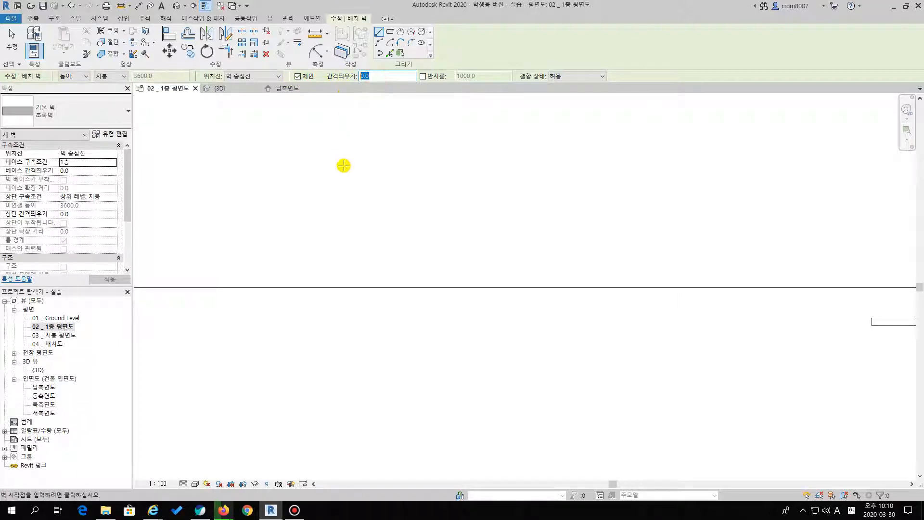
scroll(343, 165, down, 1)
middle_drag(401, 167, 353, 149)
scroll(367, 159, down, 5)
middle_drag(477, 216, 263, 149)
middle_drag(360, 253, 434, 179)
scroll(419, 192, down, 1)
scroll(228, 231, up, 8)
middle_drag(251, 227, 222, 279)
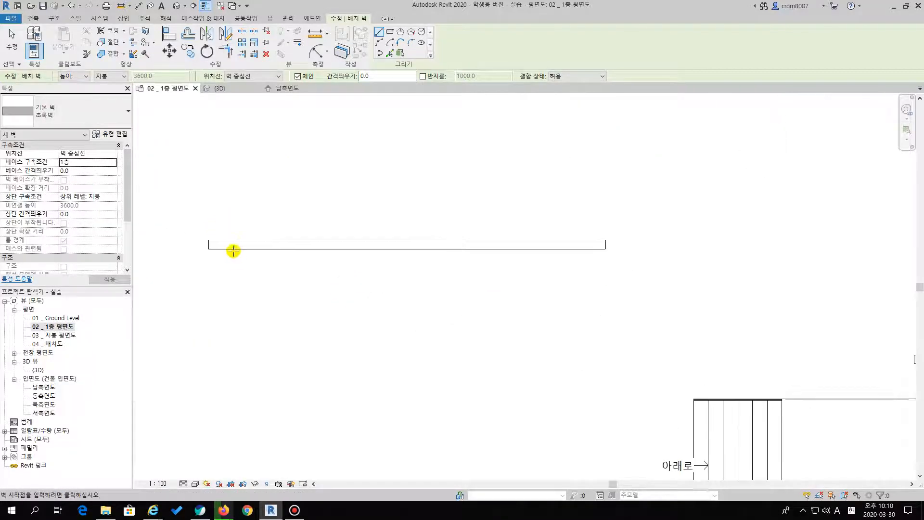
scroll(234, 251, up, 1)
scroll(216, 212, up, 3)
scroll(200, 216, down, 1)
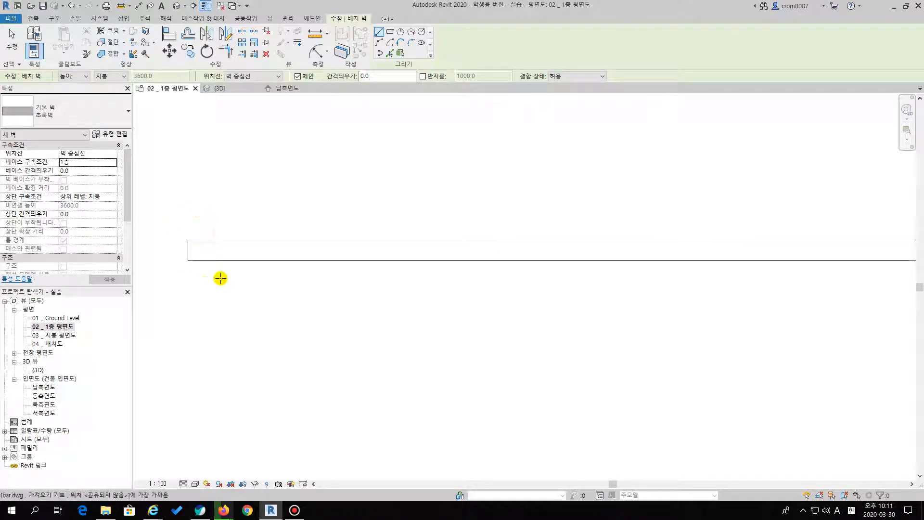
click(187, 250)
scroll(192, 249, down, 6)
scroll(506, 249, up, 1)
click(611, 249)
scroll(610, 249, up, 2)
middle_drag(551, 319, 480, 321)
scroll(480, 321, down, 3)
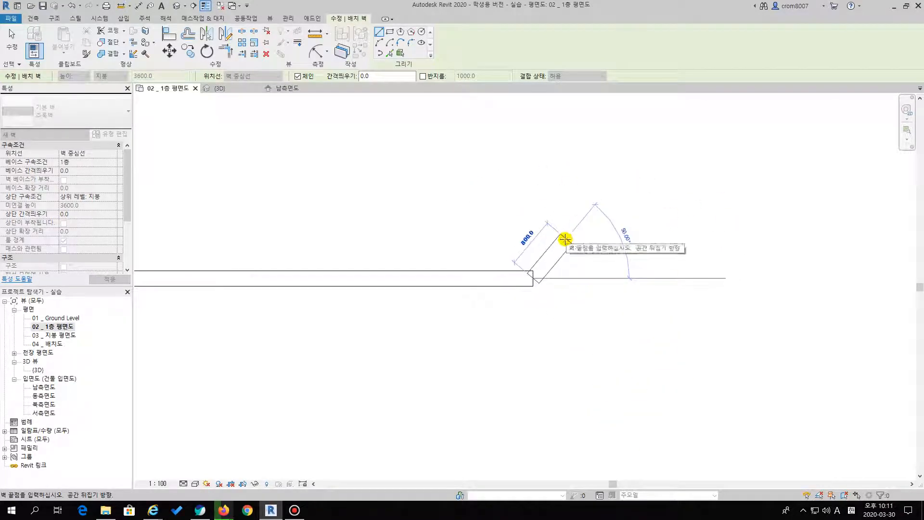
key(Escape)
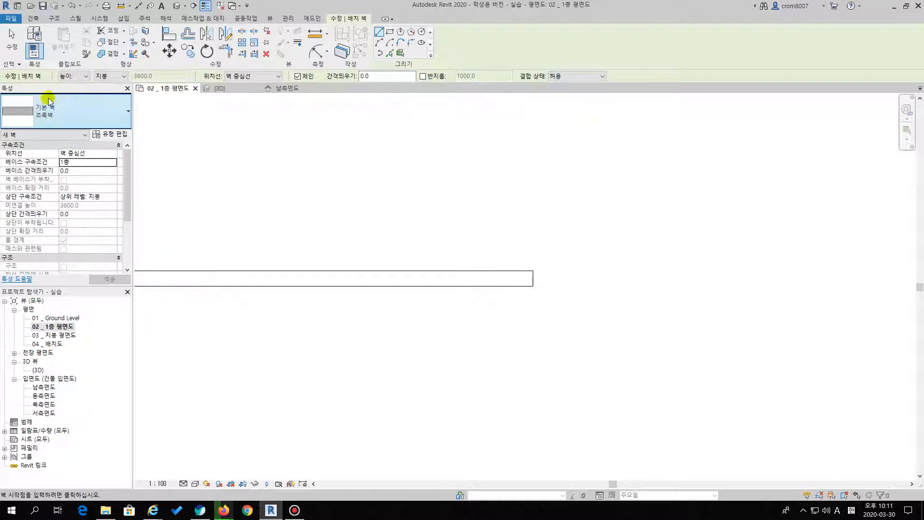
Draw the small pool's lower 초록벽 wall along its outline's centreline, from the free end to the lower right corner
middle_drag(589, 224, 501, 166)
scroll(499, 180, down, 3)
middle_drag(609, 312, 280, 337)
scroll(279, 340, up, 5)
middle_drag(469, 252, 349, 303)
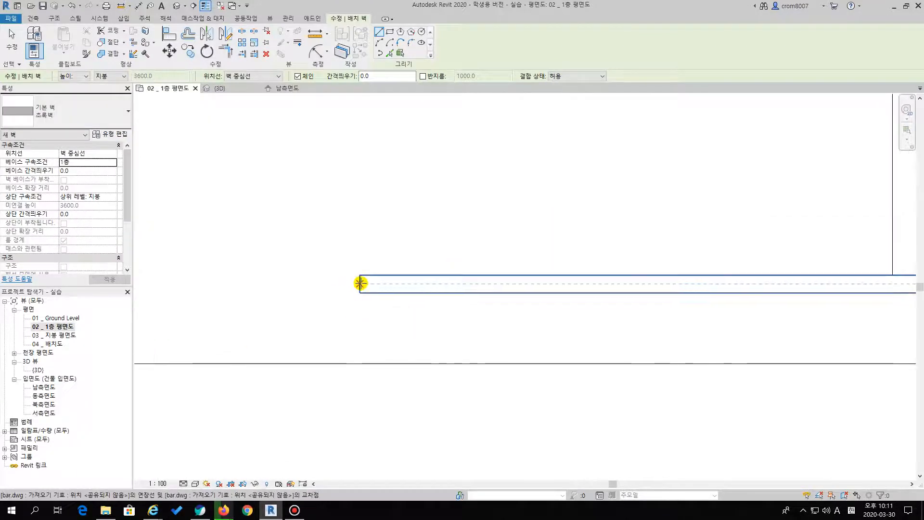
click(361, 283)
scroll(391, 288, down, 3)
middle_drag(536, 277, 248, 329)
middle_drag(524, 337, 332, 353)
scroll(472, 352, up, 3)
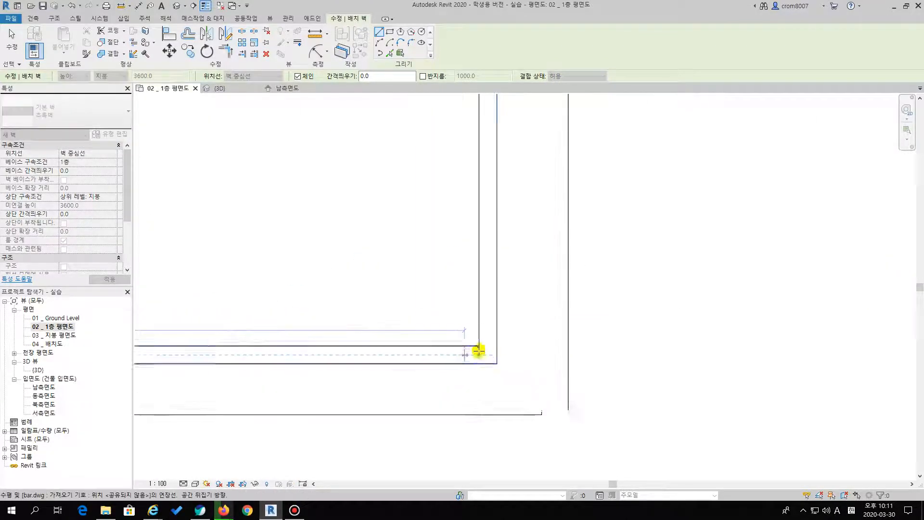
scroll(489, 352, up, 4)
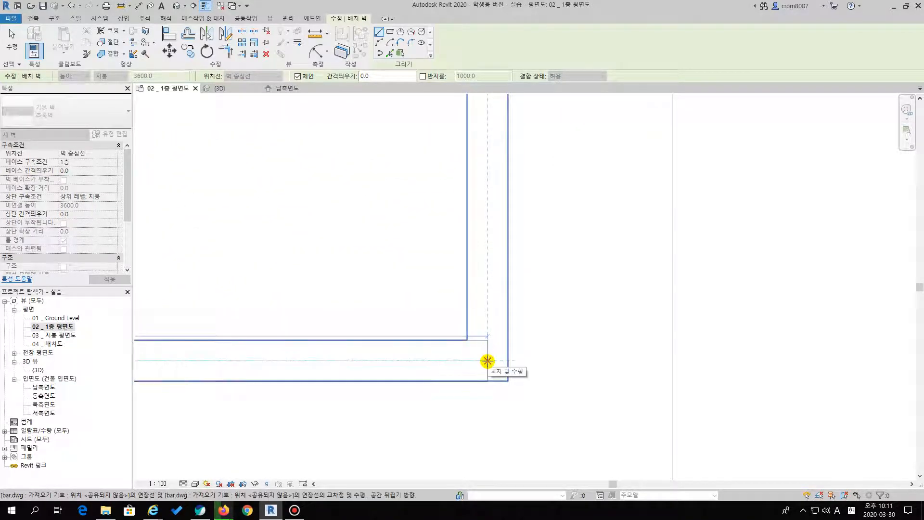
click(487, 360)
Continue the small pool's wall up the right side and along the upper outline to its free end, and finish the Wall command
scroll(497, 288, down, 4)
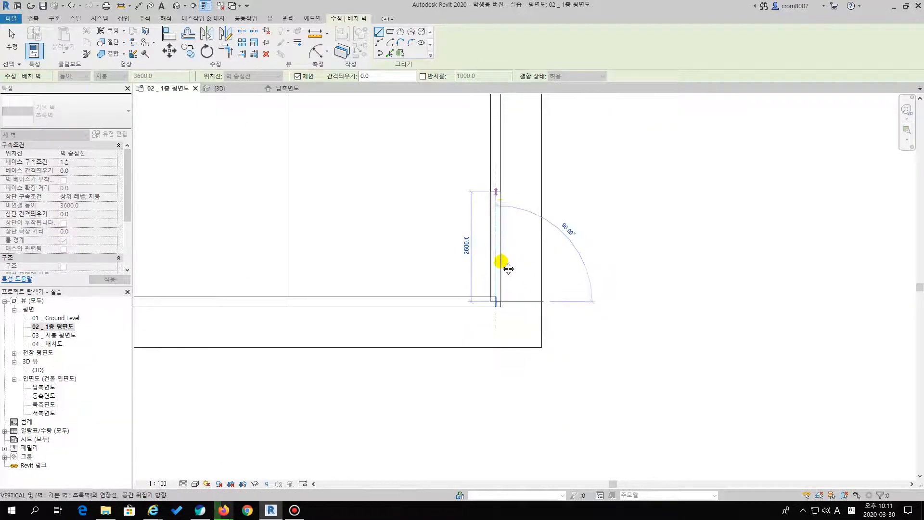
middle_drag(502, 314, 491, 333)
middle_drag(487, 211, 476, 347)
scroll(472, 343, down, 1)
scroll(470, 184, up, 3)
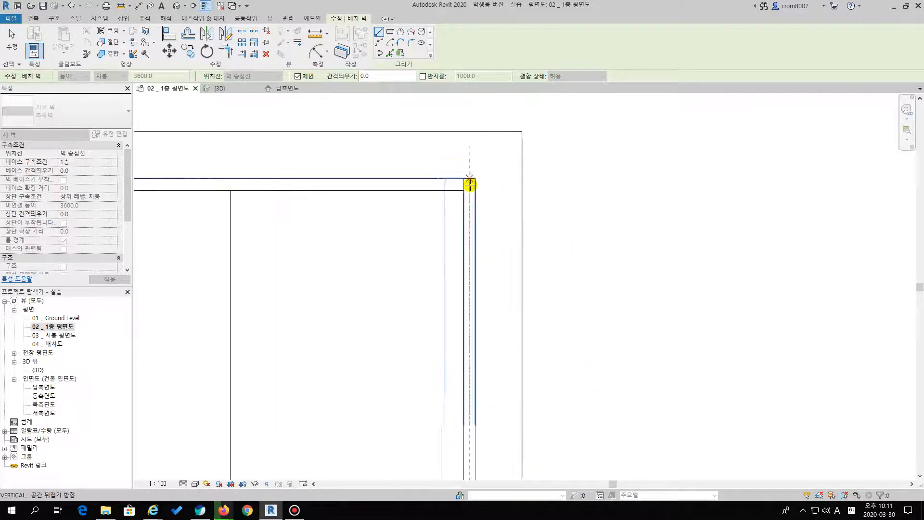
middle_drag(357, 200, 652, 213)
middle_drag(326, 231, 619, 200)
middle_drag(402, 219, 392, 248)
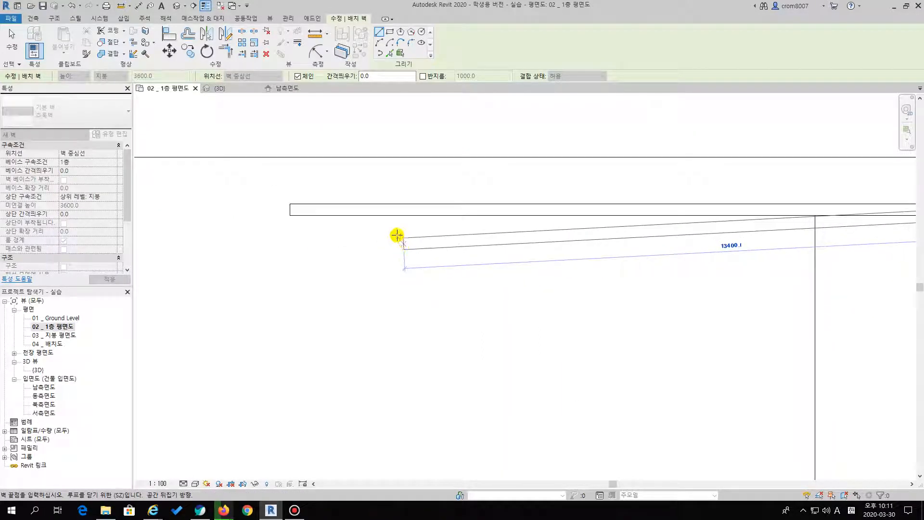
middle_drag(352, 253, 380, 248)
scroll(380, 251, up, 5)
click(371, 268)
scroll(323, 314, down, 6)
middle_drag(330, 341, 402, 263)
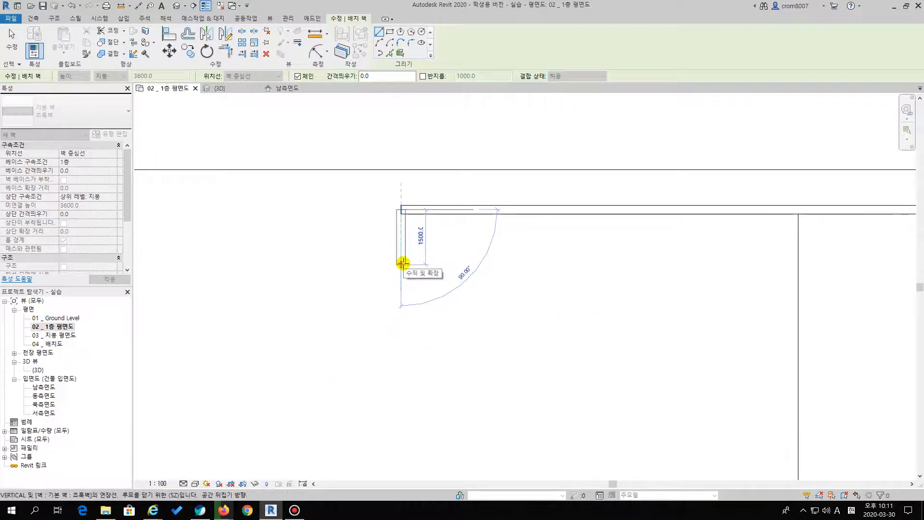
key(Escape)
scroll(411, 291, down, 5)
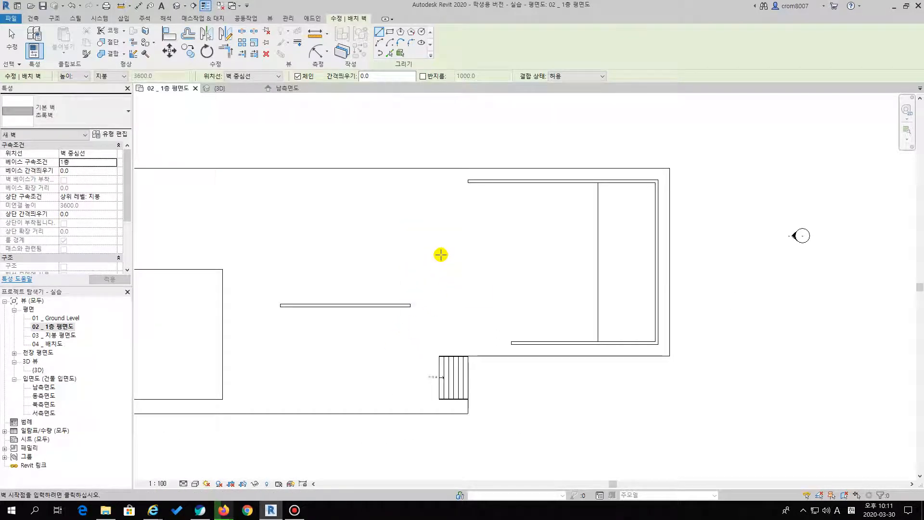
key(Escape)
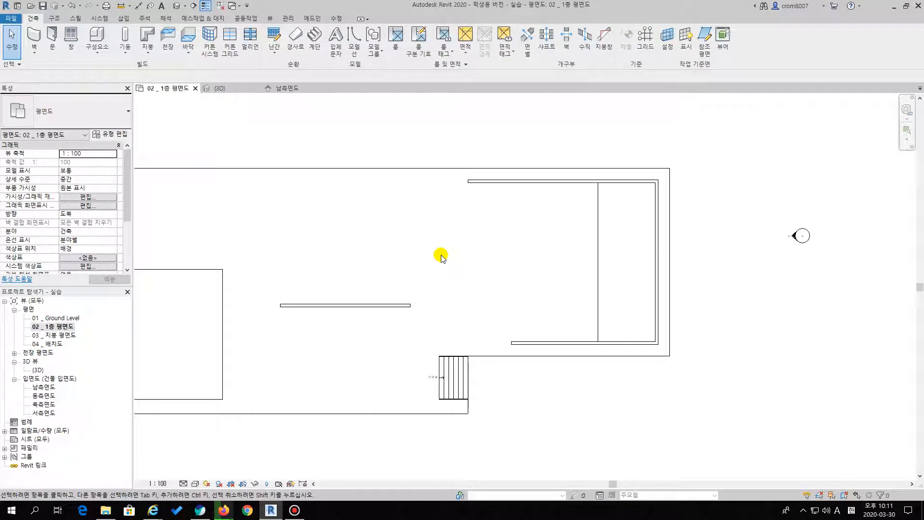
Examine the new 초록벽 walls in the 3D view and return to the 1층 평면도 floor plan
double_click(37, 370)
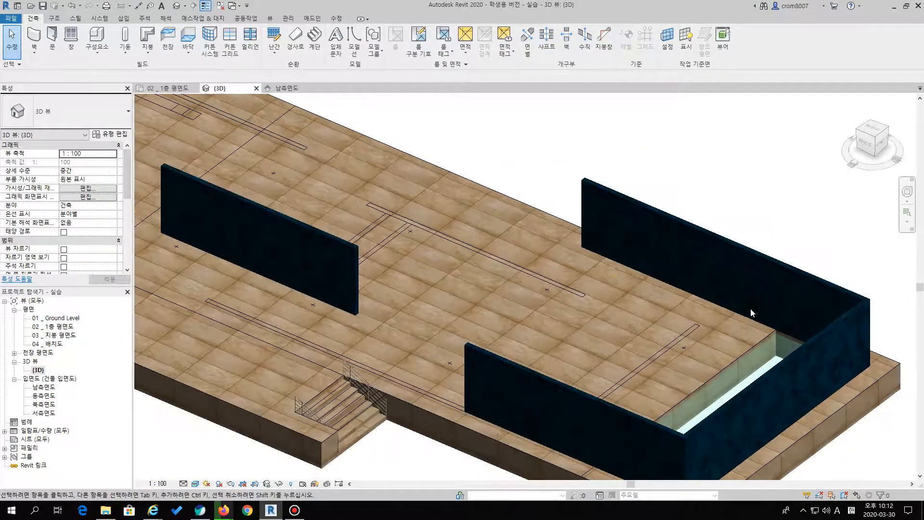
middle_drag(746, 313, 655, 229)
middle_drag(308, 180, 391, 206)
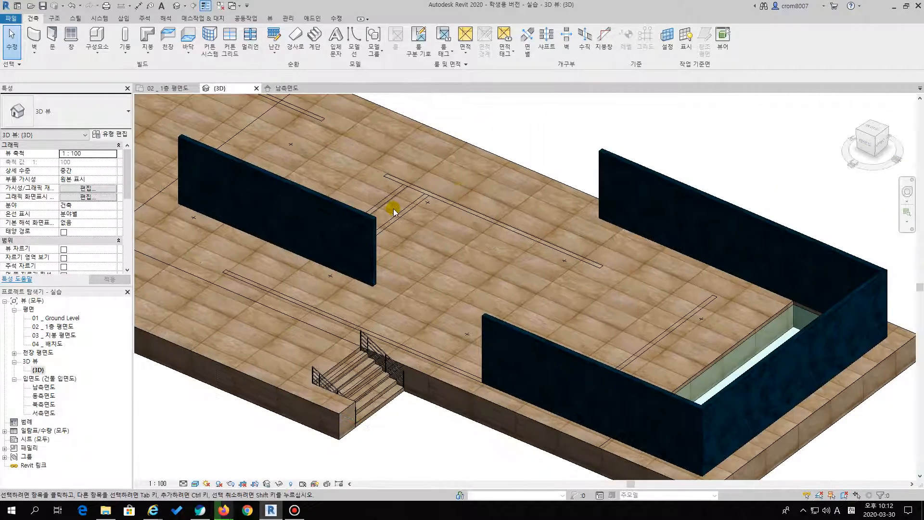
click(55, 327)
click(64, 325)
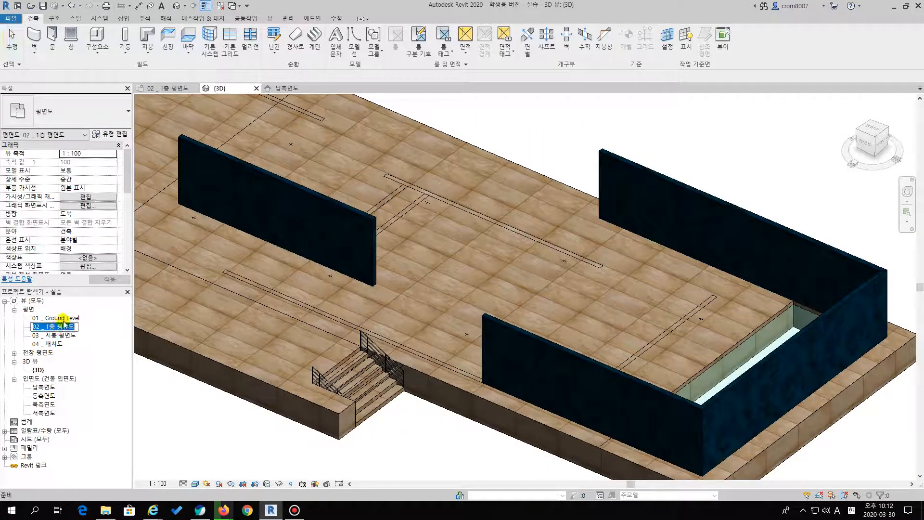
double_click(61, 326)
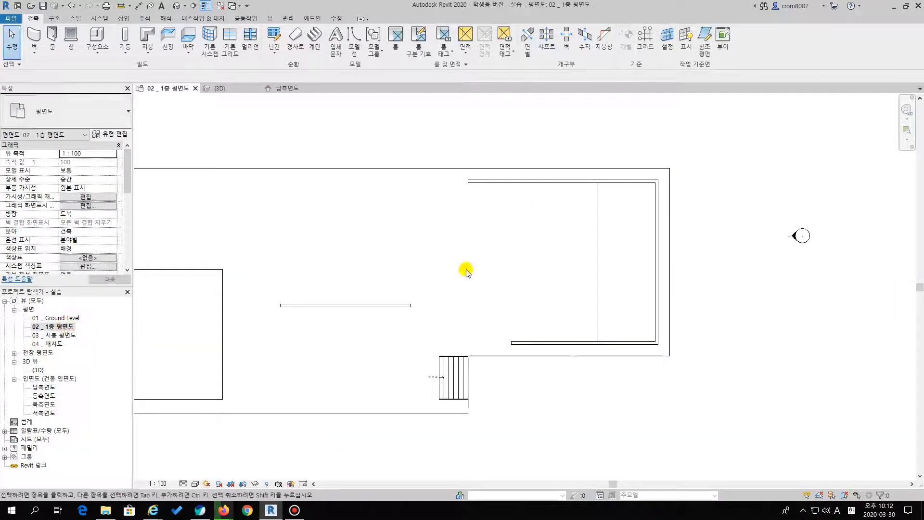
Try the 은선 and 음영처리 visual styles on the floor plan to compare how the walls and pools display
scroll(406, 216, up, 4)
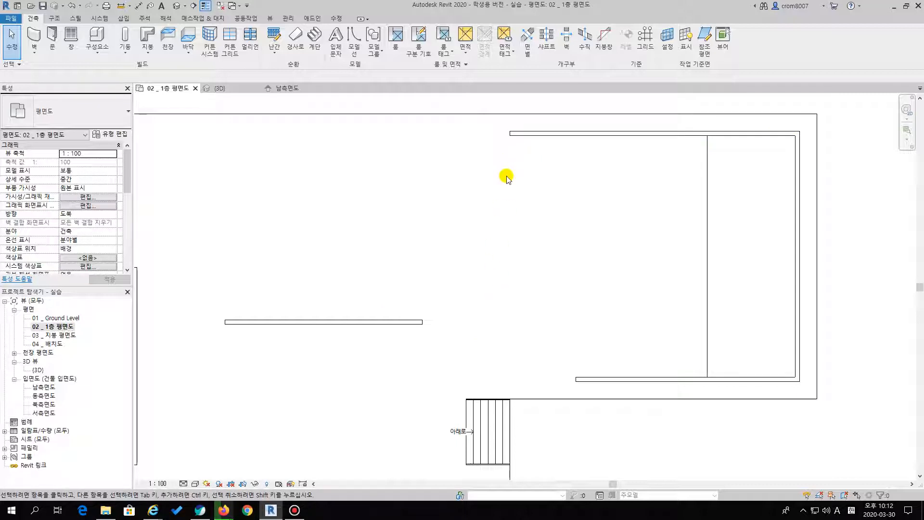
scroll(365, 308, down, 1)
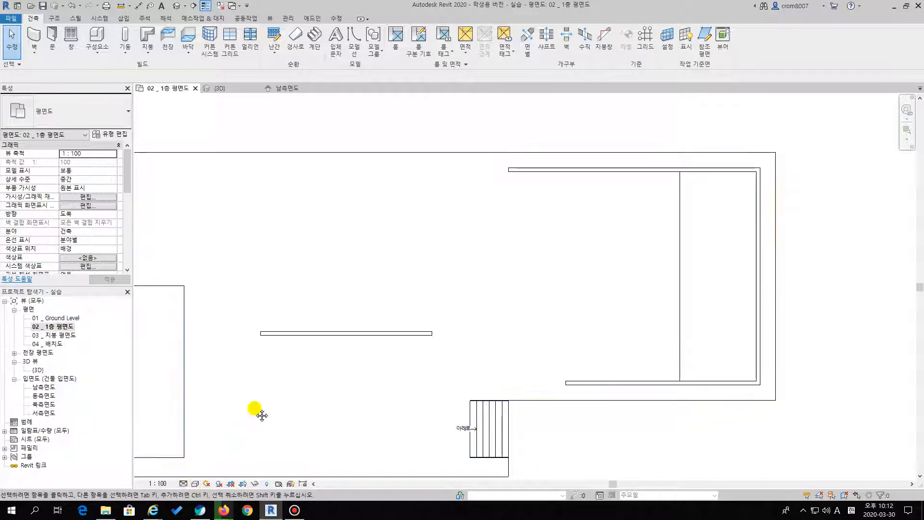
middle_drag(243, 433, 290, 379)
click(196, 484)
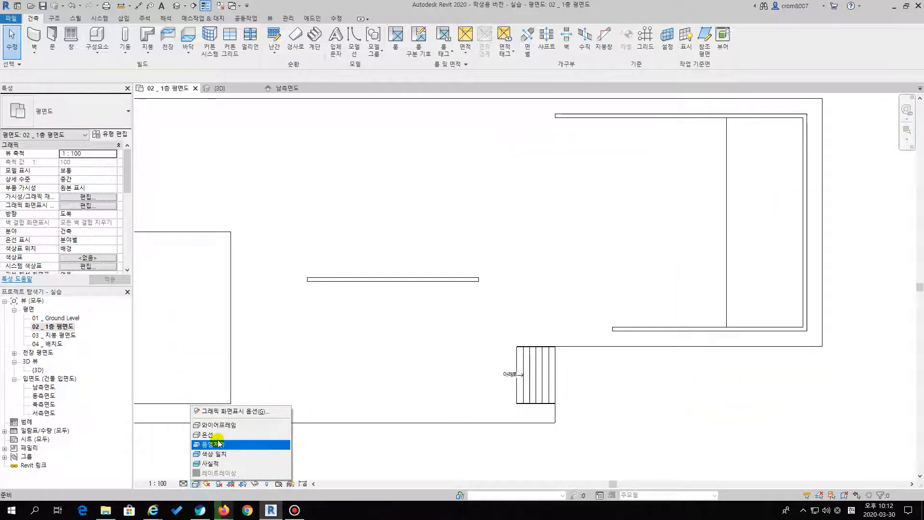
click(217, 436)
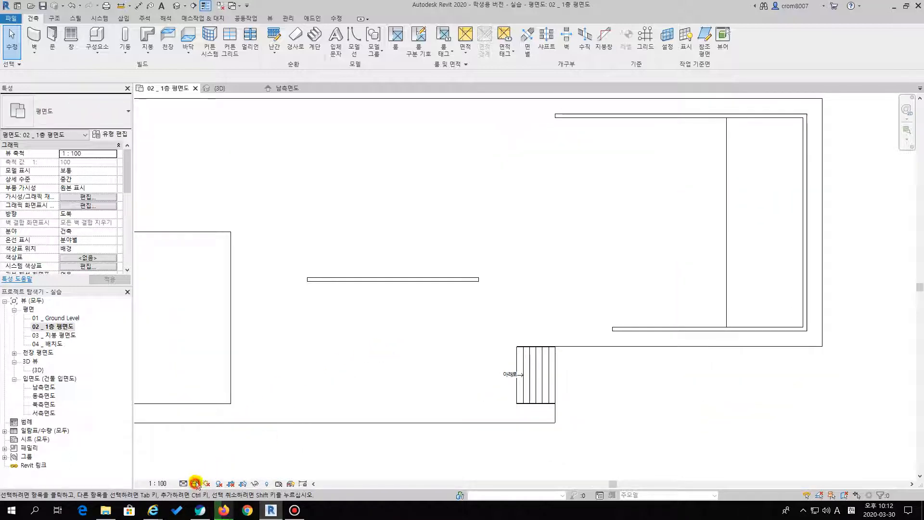
click(195, 484)
click(217, 450)
click(196, 484)
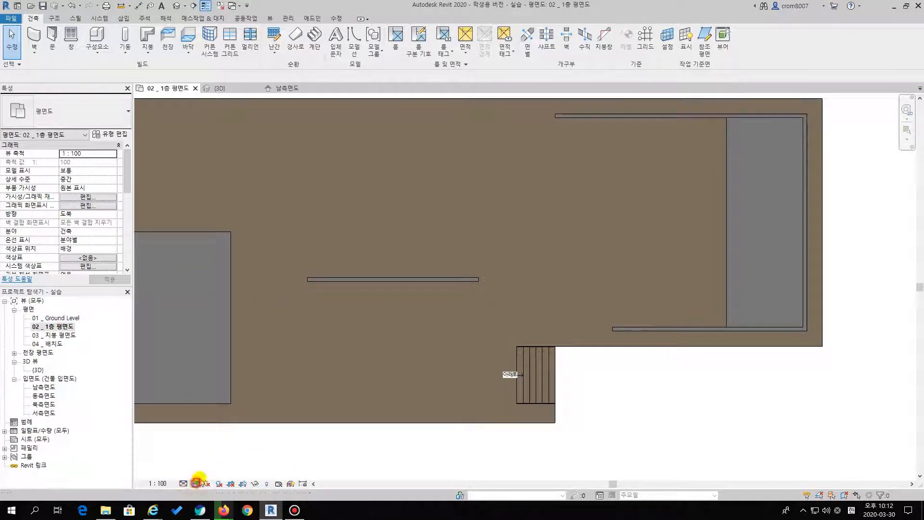
click(226, 438)
middle_drag(485, 230, 469, 251)
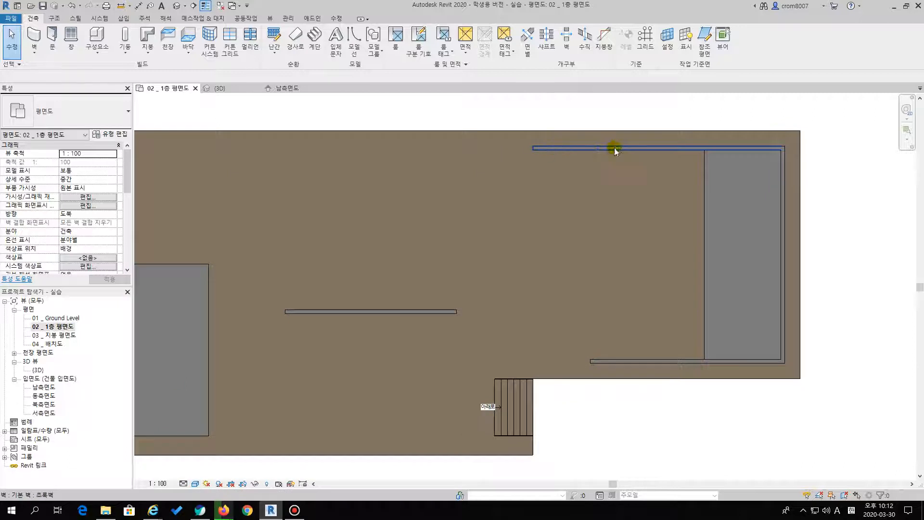
middle_drag(524, 328, 513, 307)
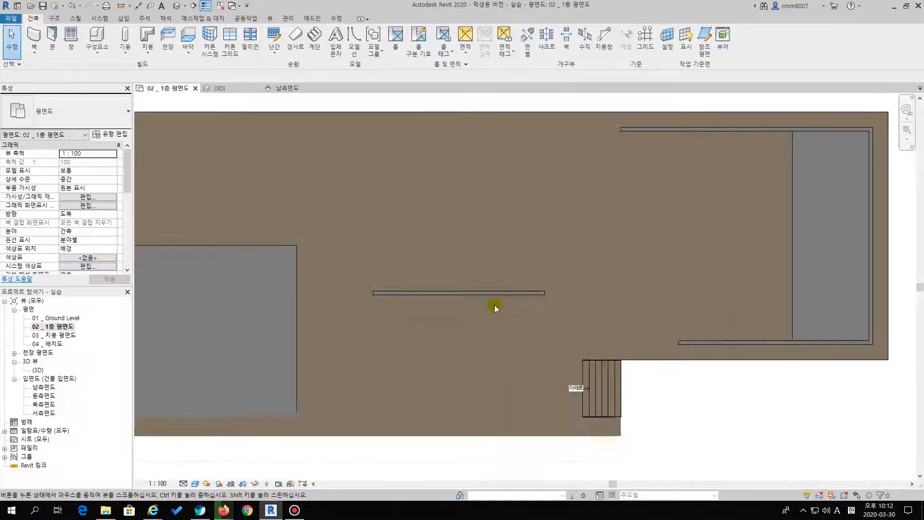
click(201, 485)
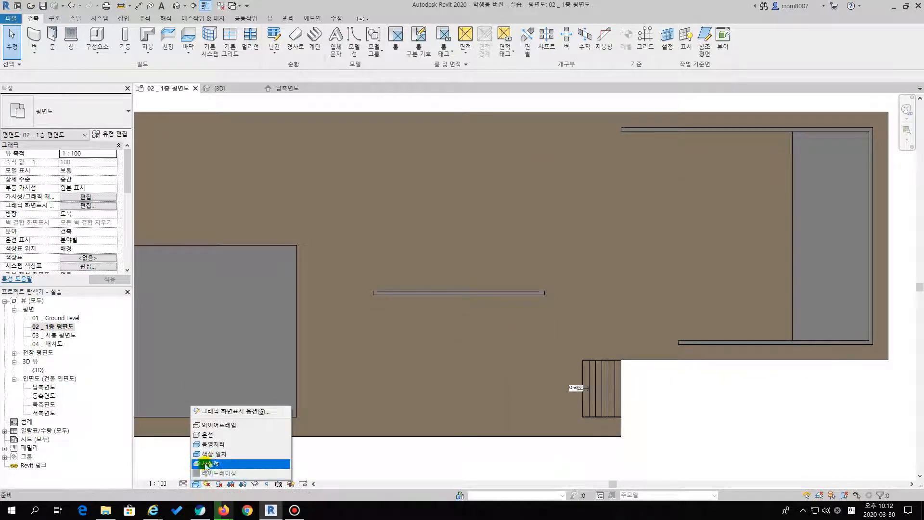
click(229, 441)
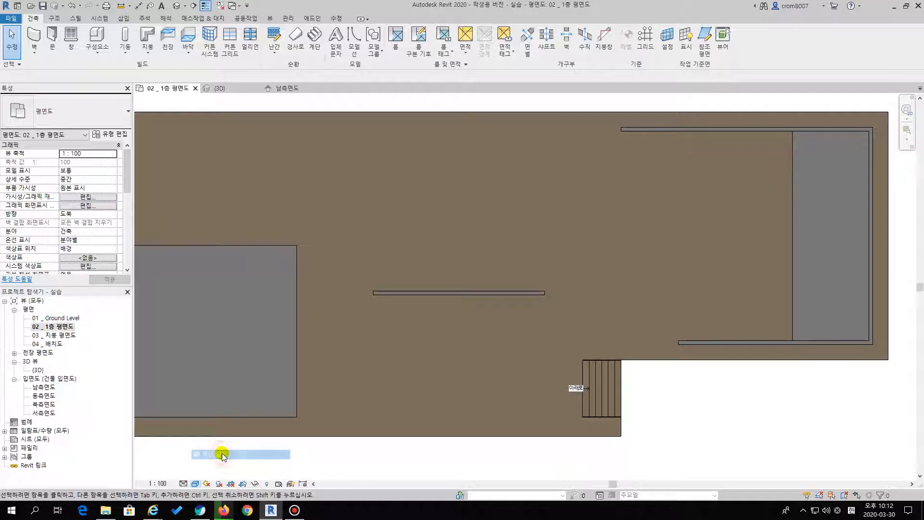
Set the floor plan's visual style to 사실적 and look over the walls, pools and whole podium
click(195, 484)
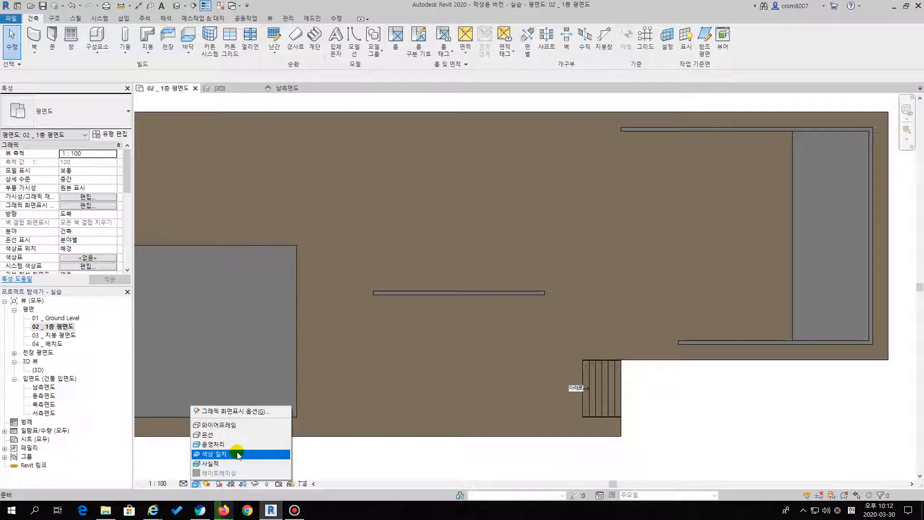
click(219, 463)
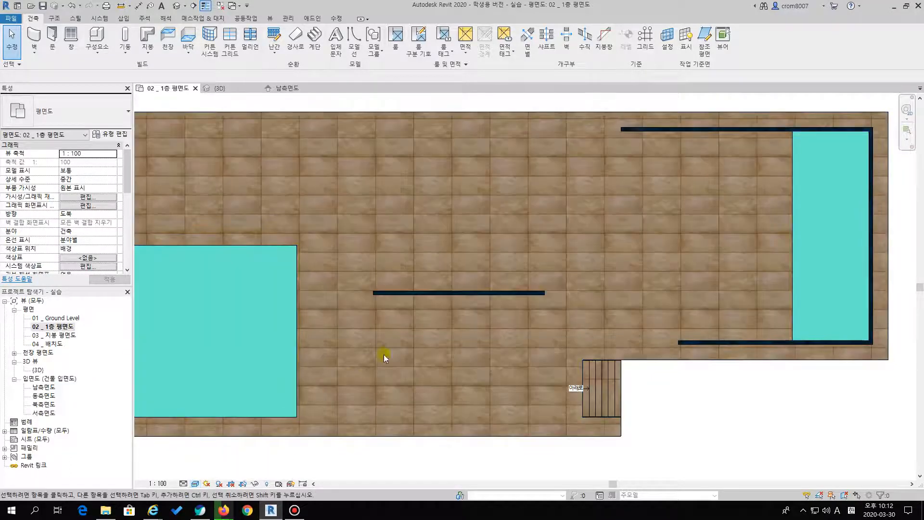
middle_drag(431, 305, 425, 310)
middle_drag(549, 255, 427, 257)
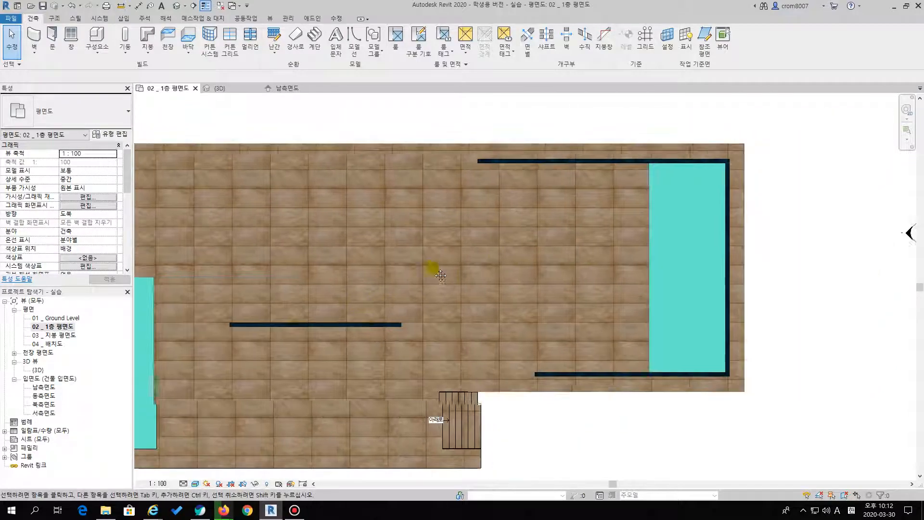
middle_drag(459, 226, 385, 265)
scroll(486, 214, up, 4)
scroll(489, 233, down, 2)
scroll(489, 236, down, 4)
scroll(446, 268, up, 4)
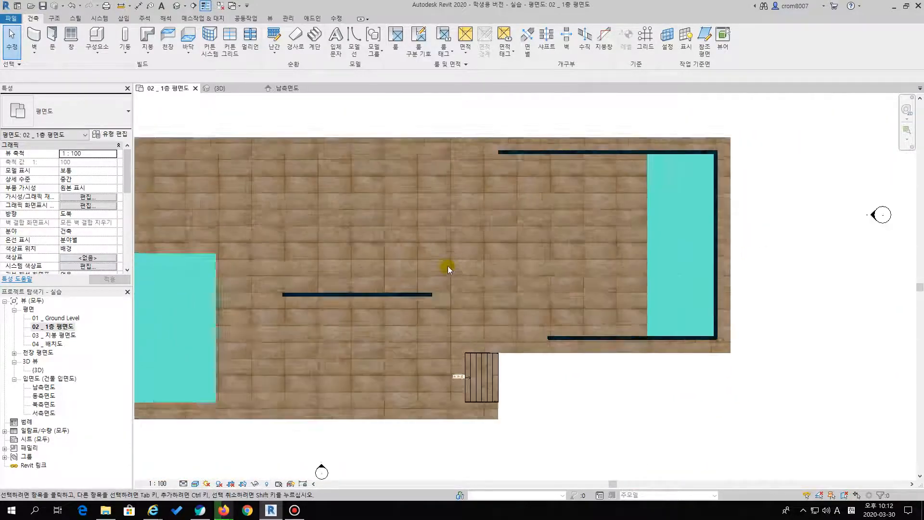
scroll(317, 319, down, 1)
middle_drag(316, 319, 536, 303)
scroll(536, 302, down, 2)
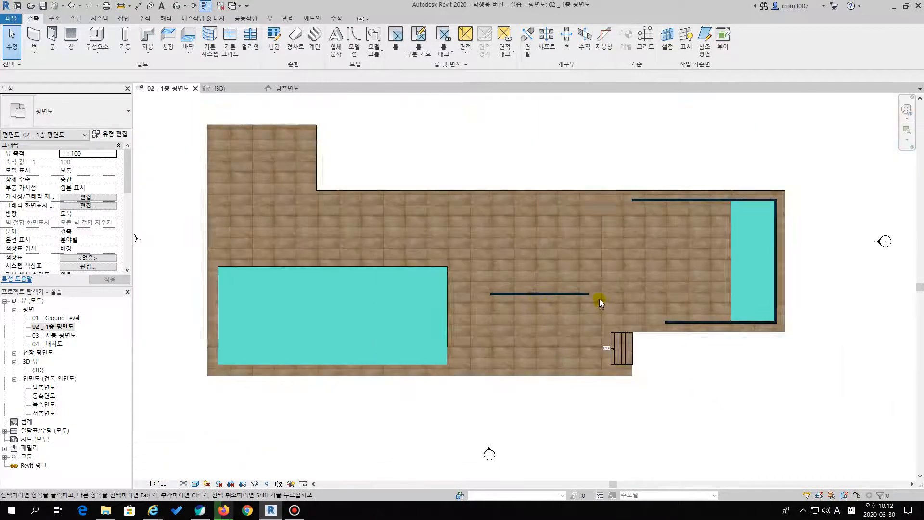
Set the 1층 평면도 floor plan's visual style to 음영처리
middle_drag(601, 300, 463, 317)
scroll(463, 316, up, 2)
click(195, 483)
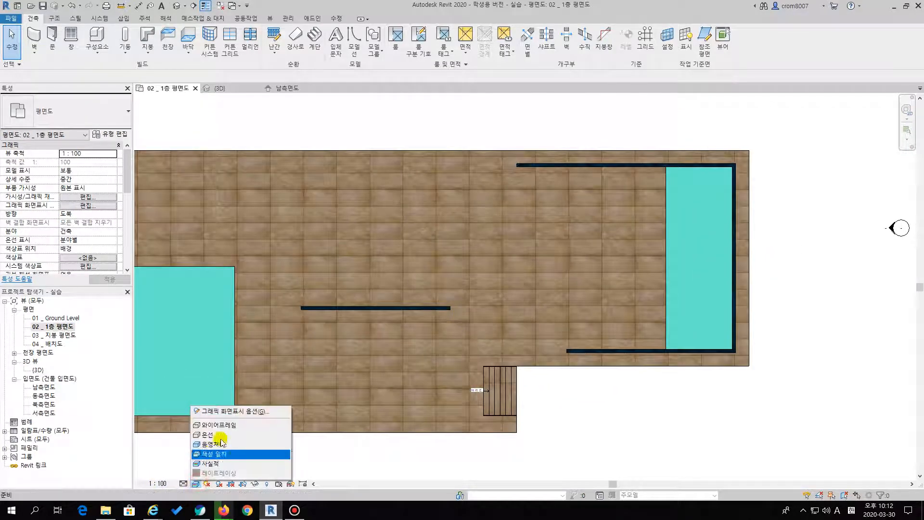
click(220, 445)
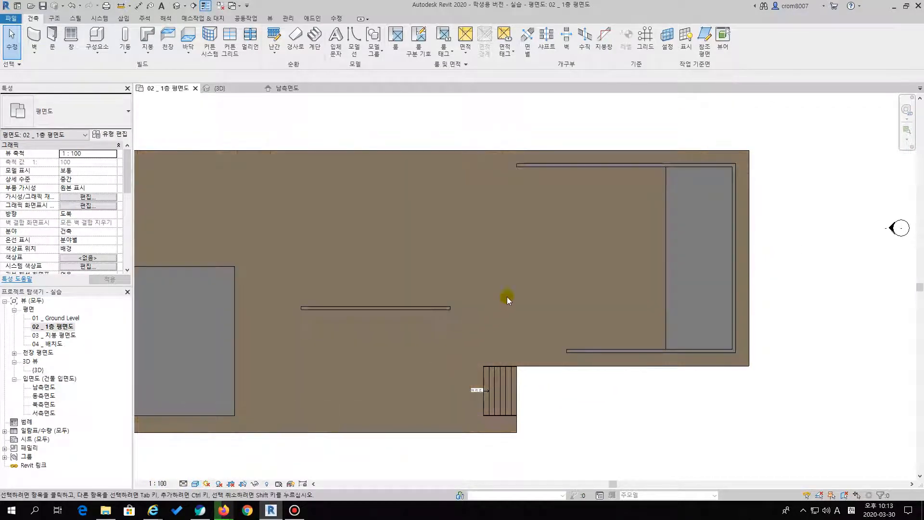
middle_drag(491, 312, 536, 332)
scroll(536, 332, down, 2)
middle_drag(599, 283, 459, 299)
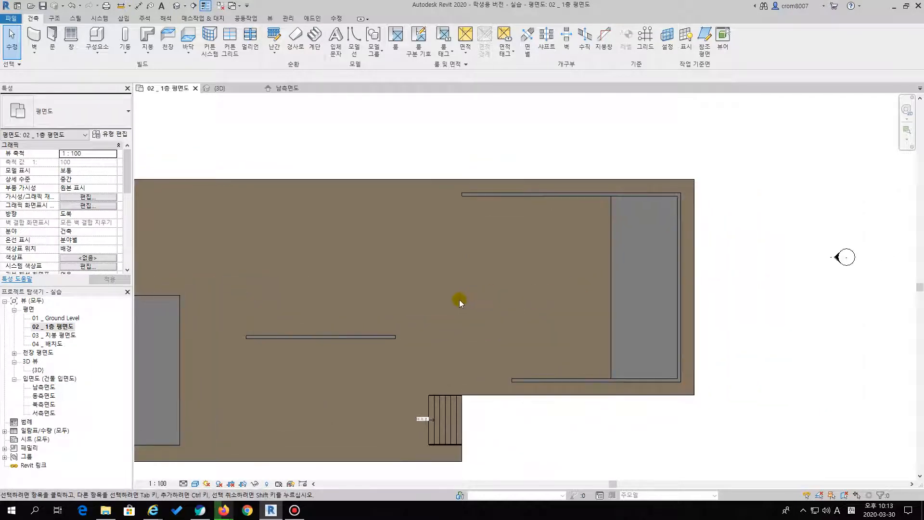
In the floor plan's visibility overrides for the imported bar.dwg, hide the extwall layer and show the extwall2 layer
key(v)
key(g)
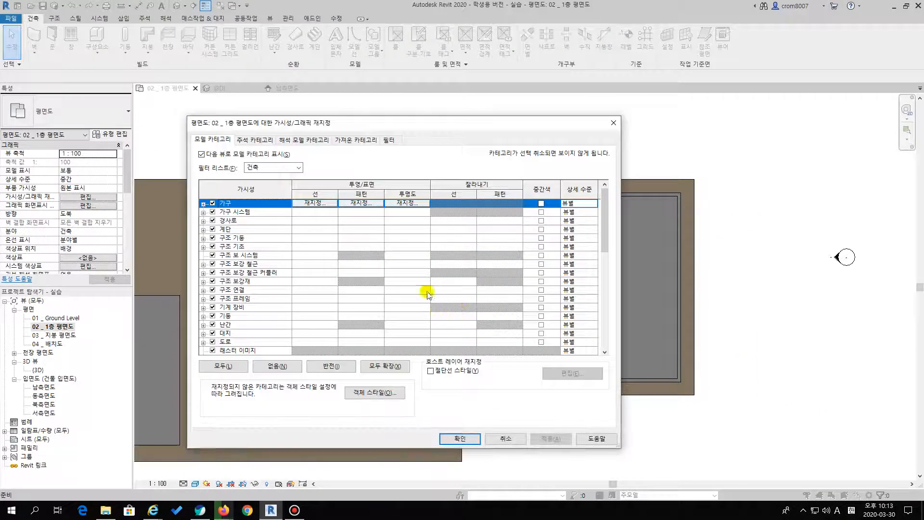
click(359, 139)
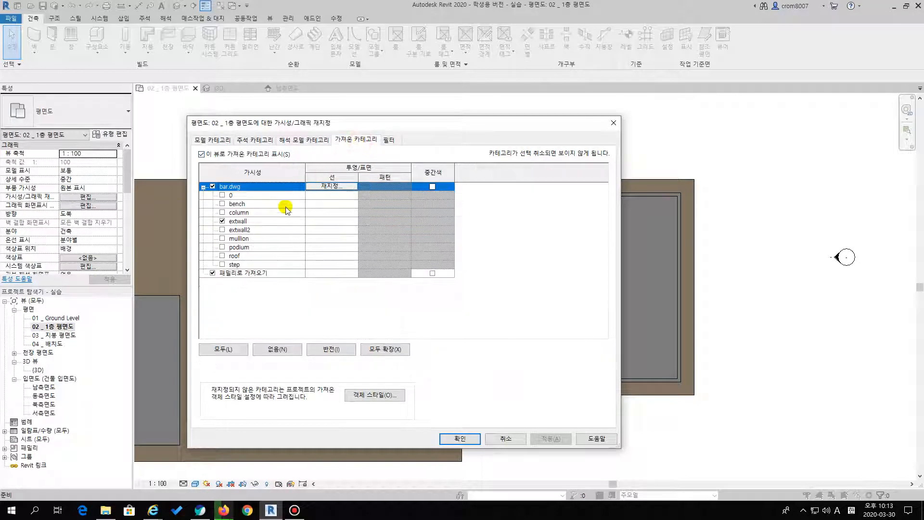
click(222, 221)
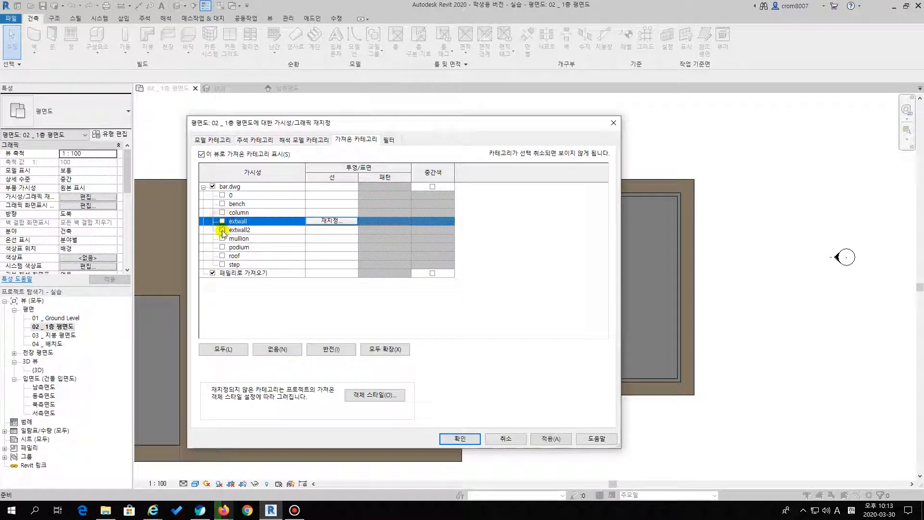
click(222, 230)
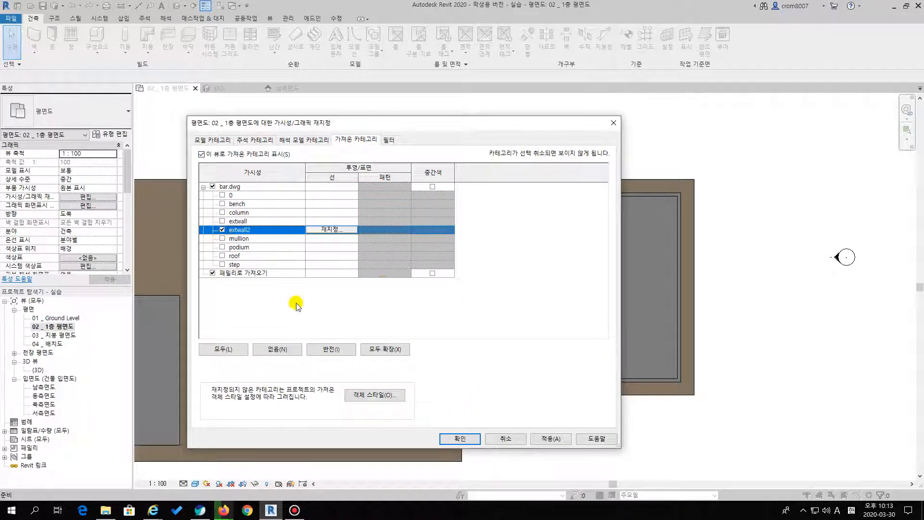
click(460, 439)
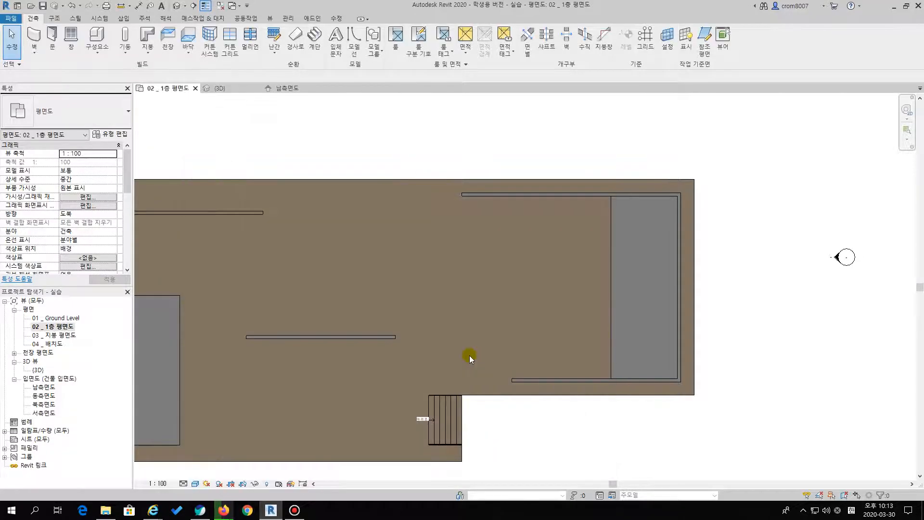
scroll(491, 285, down, 2)
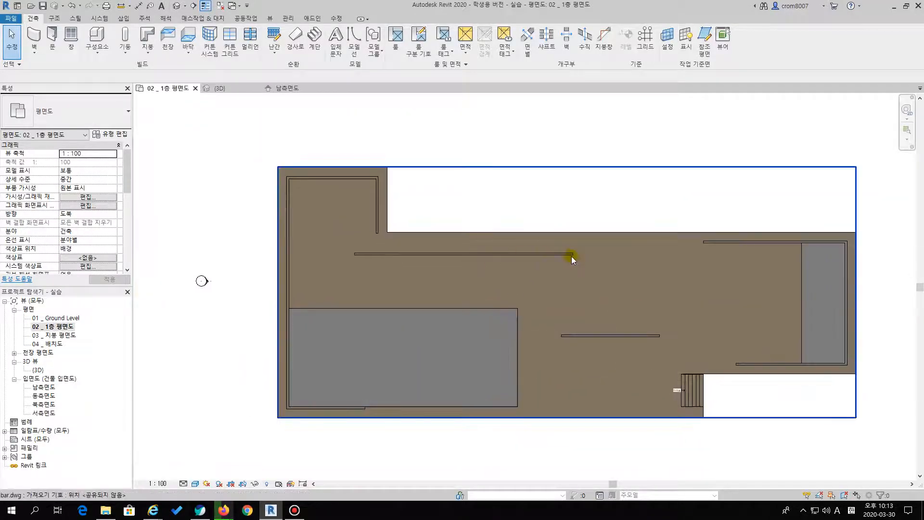
key(ctrl+1)
click(543, 299)
drag(587, 232, 322, 239)
mouse_move(173, 114)
mouse_down()
mouse_move(149, 262)
mouse_move(169, 405)
mouse_up()
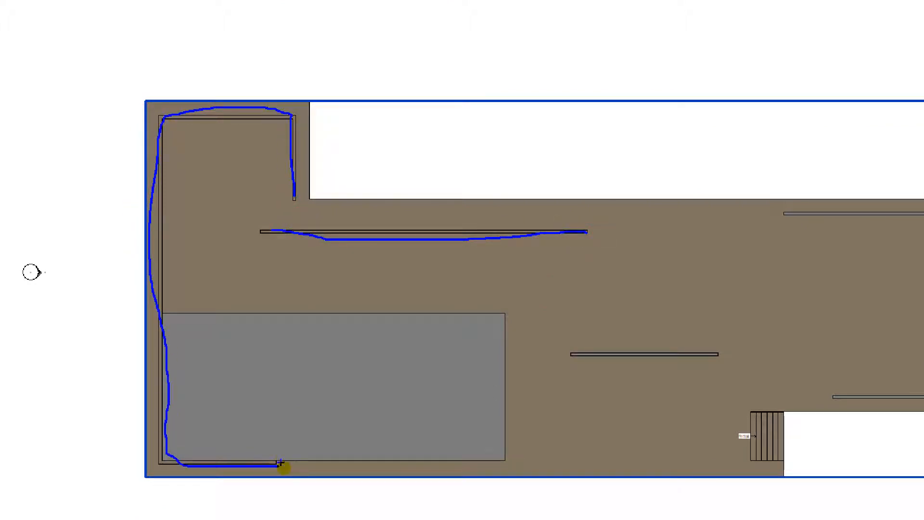
key(Escape)
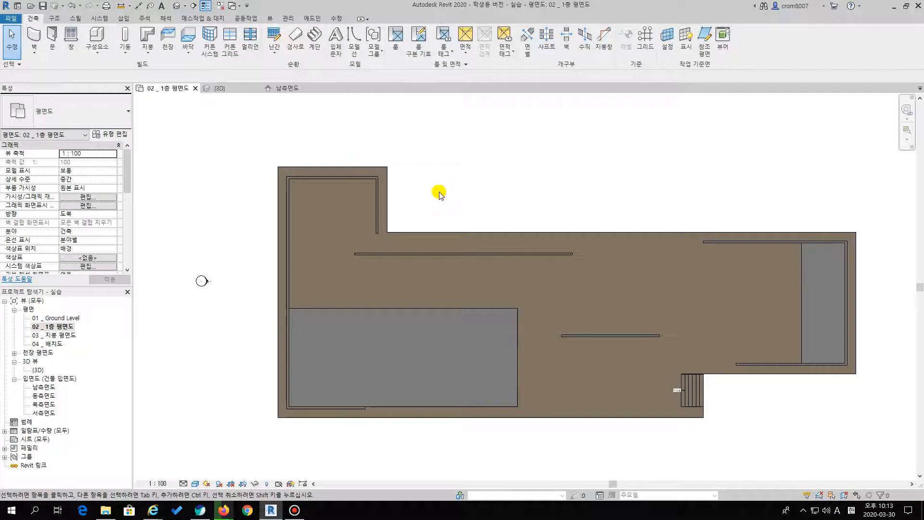
Draw a straight 대리석벽 wall along the full centreline of the long freestanding extwall2 outline above the large pool
click(205, 145)
key(w)
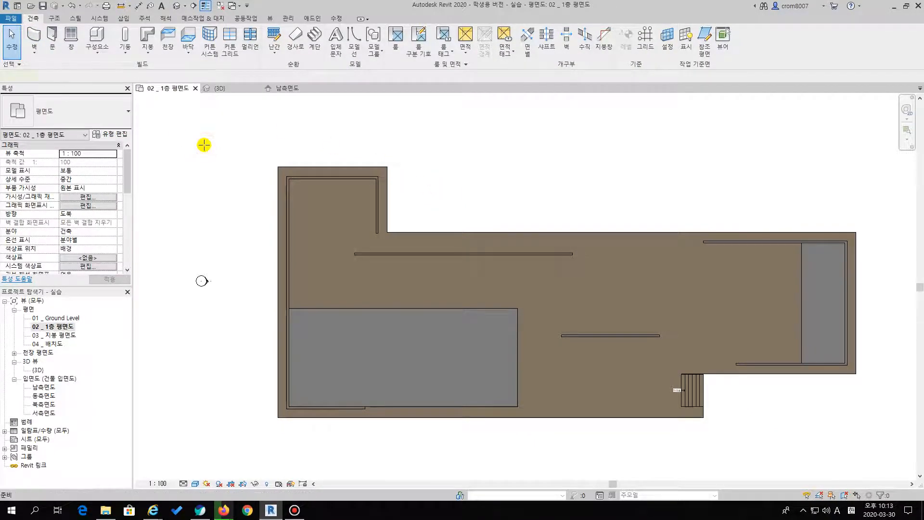
key(a)
click(98, 124)
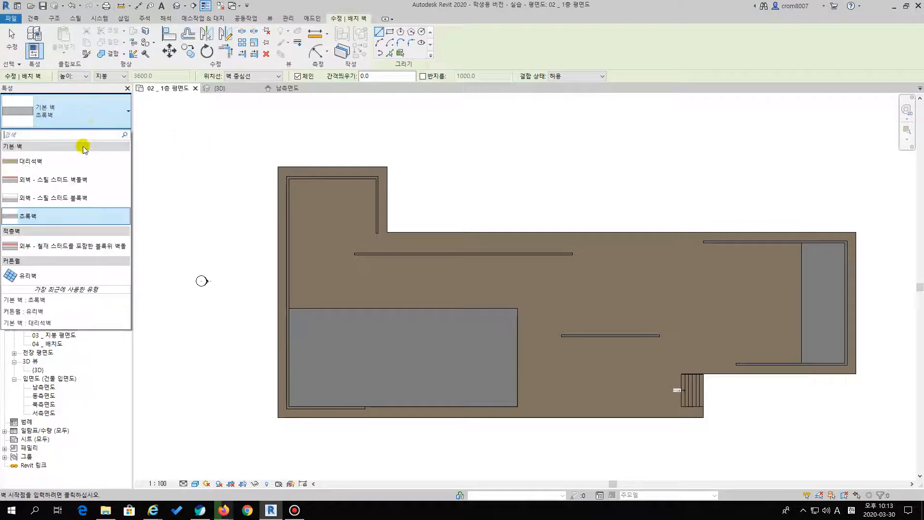
click(31, 164)
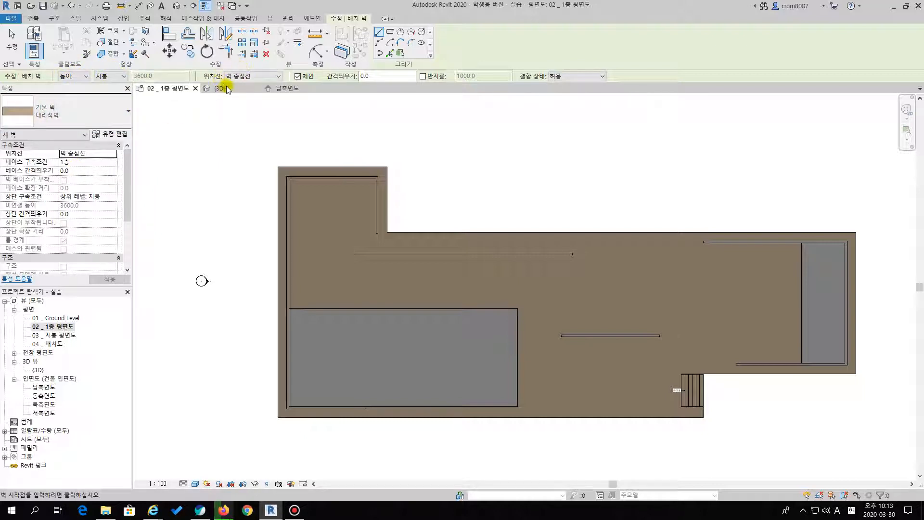
scroll(565, 255, up, 5)
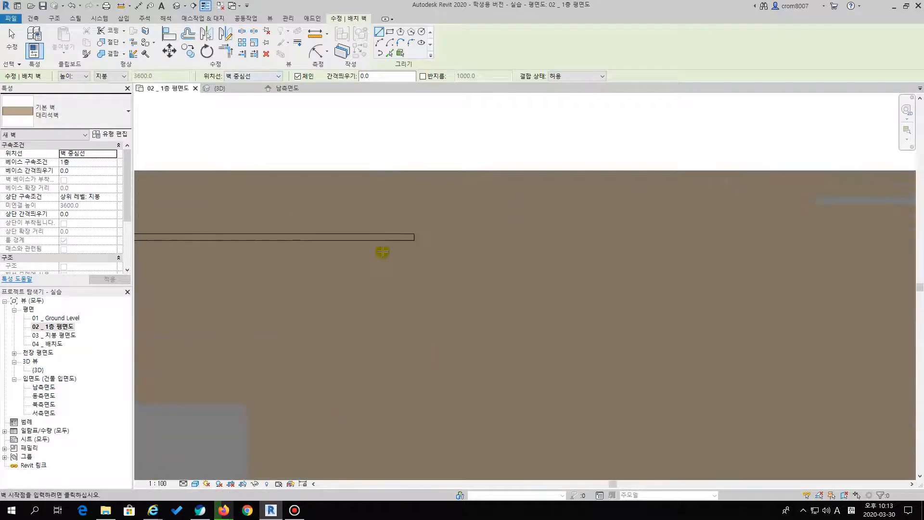
middle_drag(422, 223, 859, 260)
scroll(262, 274, up, 3)
click(148, 235)
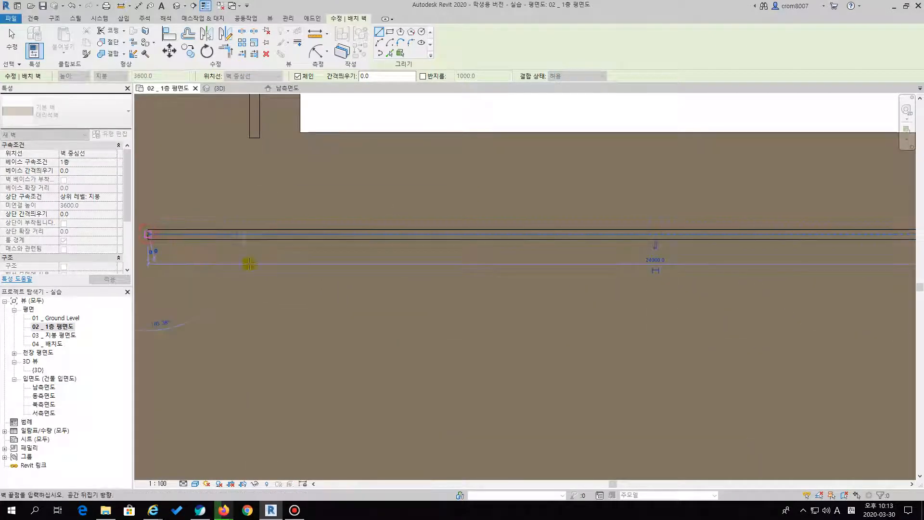
scroll(310, 286, down, 4)
middle_drag(274, 311, 359, 298)
scroll(356, 296, up, 2)
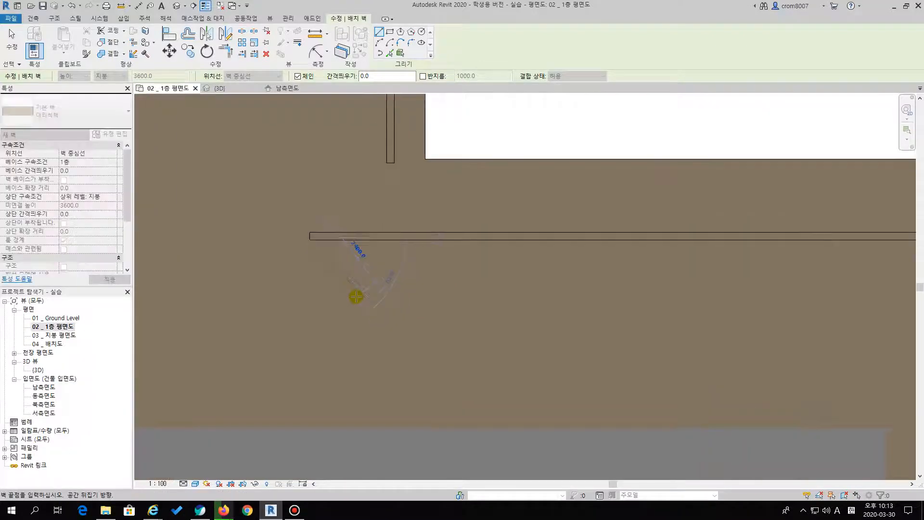
key(Escape)
Draw a chained 대리석벽 wall from the free end beside the podium's inner corner up and across to the upper-left corner of the outline
middle_drag(388, 254, 405, 310)
scroll(436, 325, down, 2)
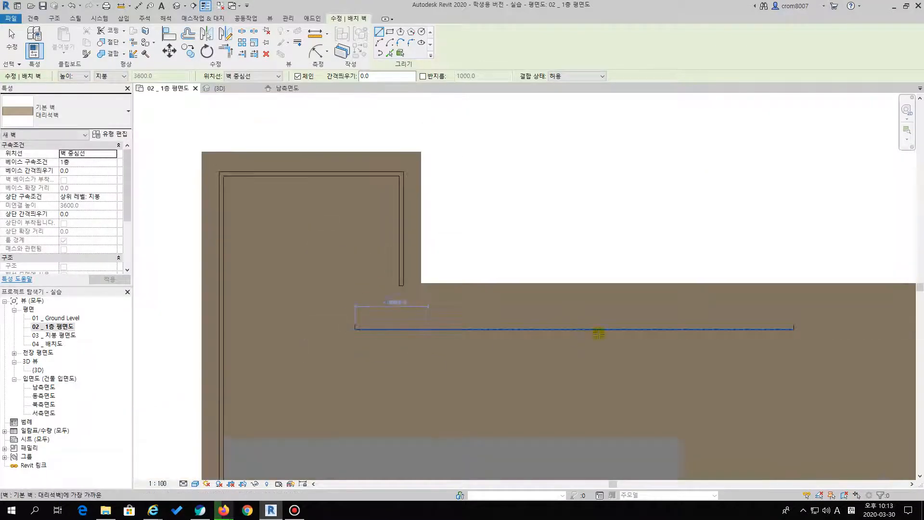
middle_drag(574, 336, 533, 287)
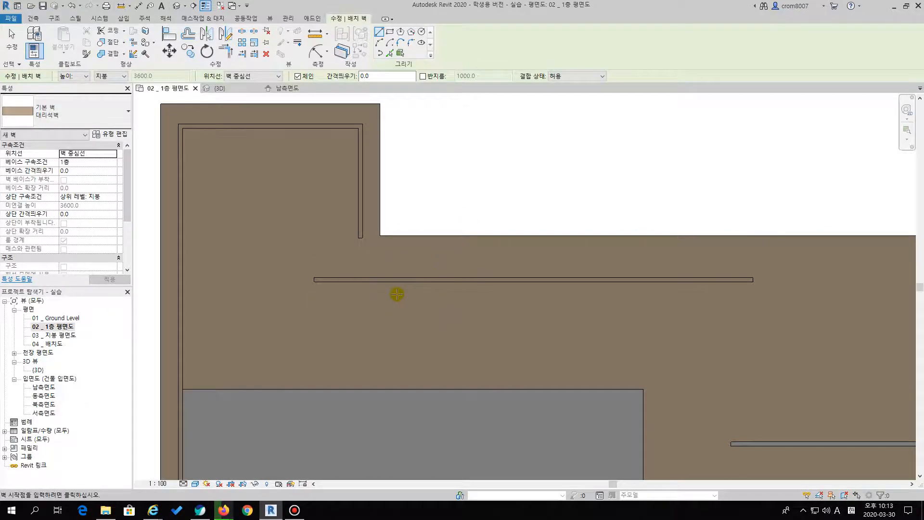
middle_drag(397, 294, 417, 342)
scroll(419, 344, up, 2)
scroll(404, 308, up, 2)
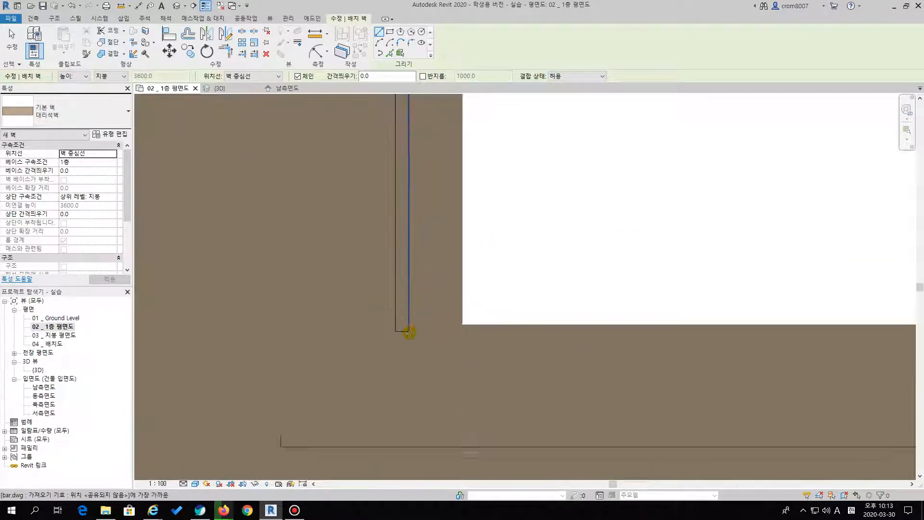
click(413, 331)
click(413, 207)
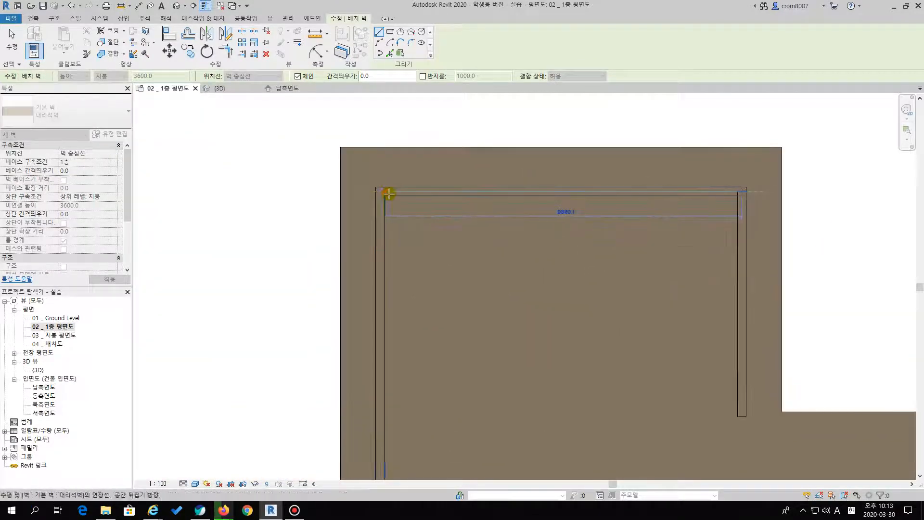
click(379, 192)
Continue the 대리석벽 wall down the podium's left side and along the large pool's lower edge to its free end, and finish the Wall command
scroll(369, 251, down, 3)
middle_drag(370, 343, 321, 162)
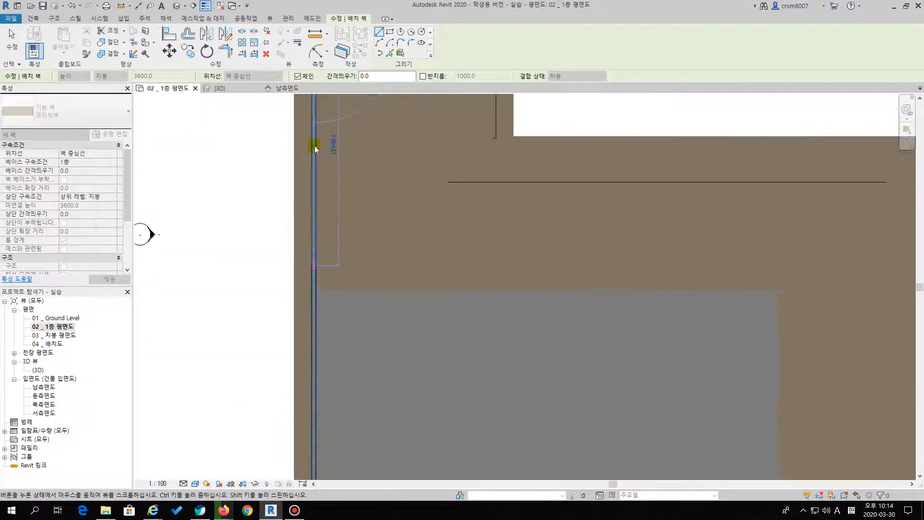
scroll(329, 378, up, 3)
click(300, 377)
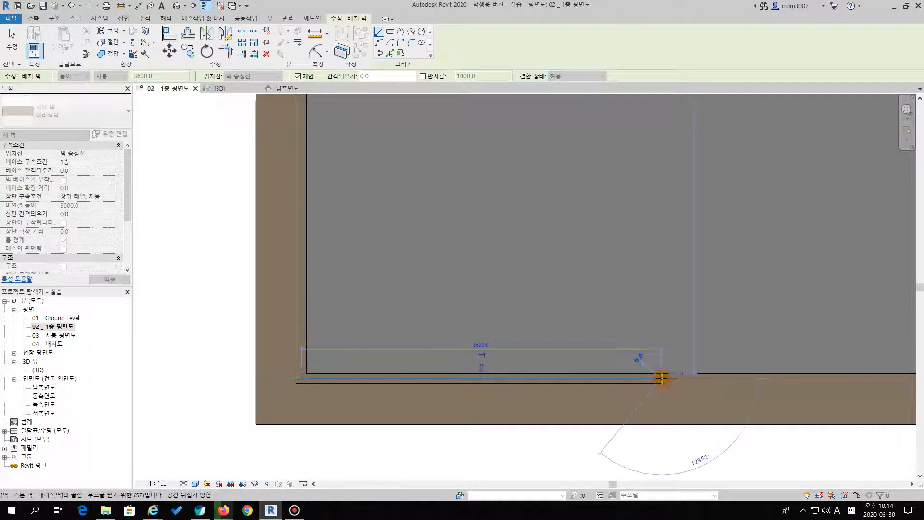
scroll(739, 328, down, 2)
middle_drag(748, 308, 421, 379)
middle_drag(433, 308, 504, 357)
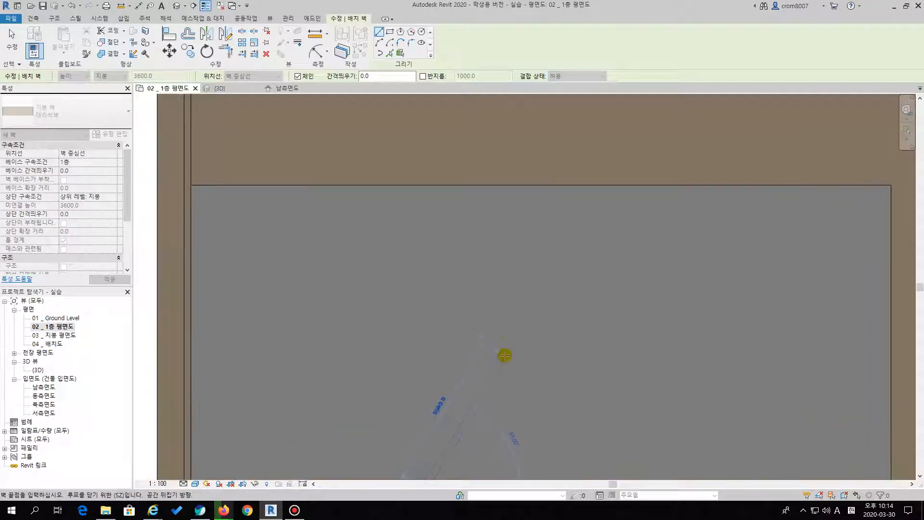
key(Escape)
key(Escape)
Examine the new 대리석벽 walls and the whole podium in the 3D view, and return to the 1층 평면도 floor plan
scroll(545, 312, down, 3)
scroll(518, 336, down, 2)
double_click(39, 370)
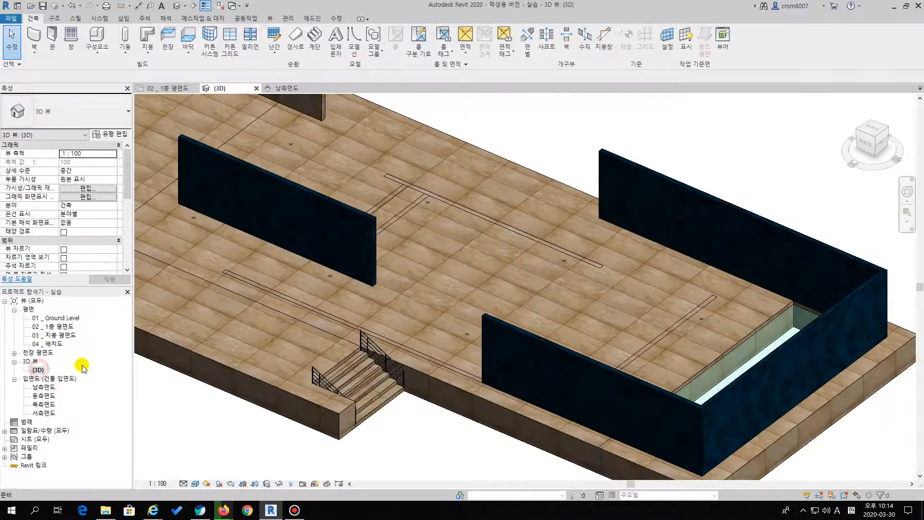
shift+middle_drag(362, 223, 637, 276)
scroll(587, 267, up, 1)
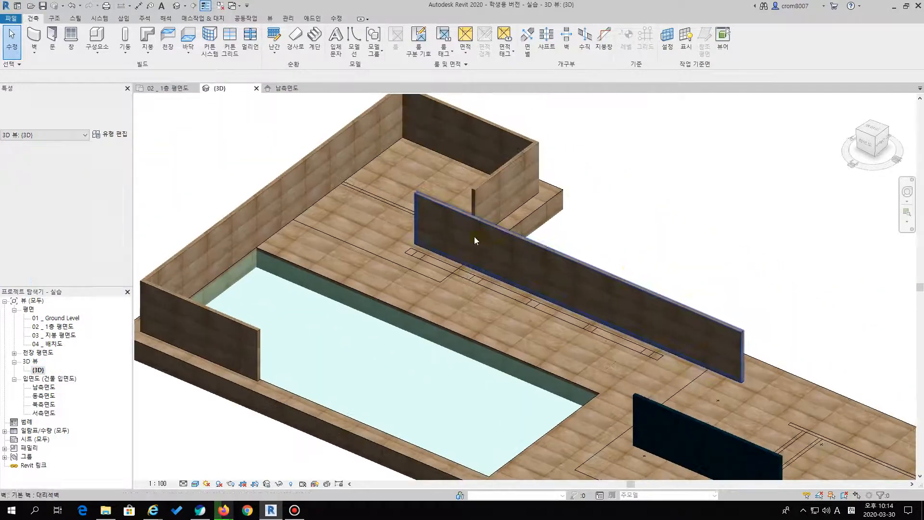
scroll(501, 250, down, 1)
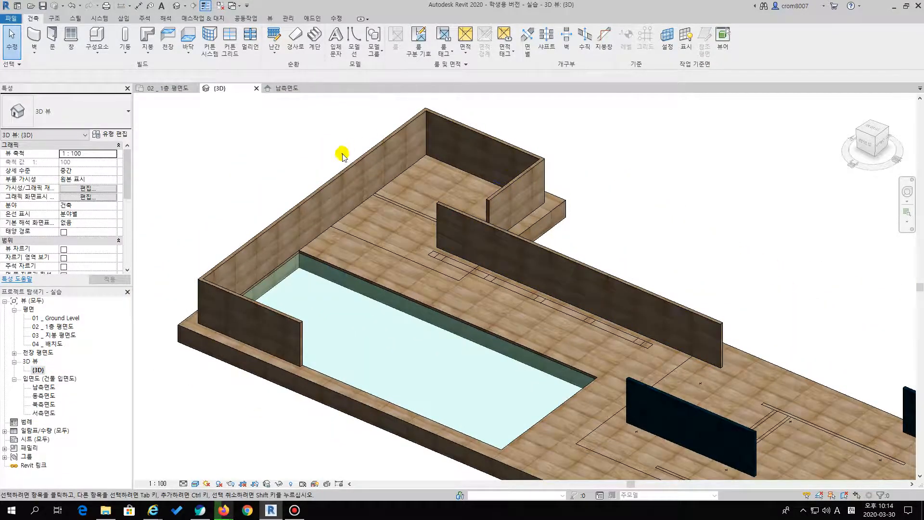
scroll(303, 330, down, 2)
middle_drag(472, 328, 420, 293)
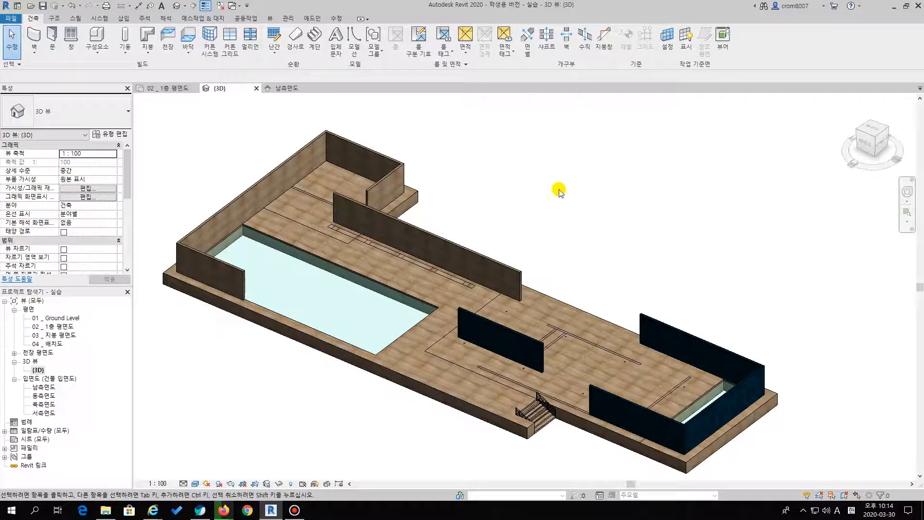
double_click(58, 327)
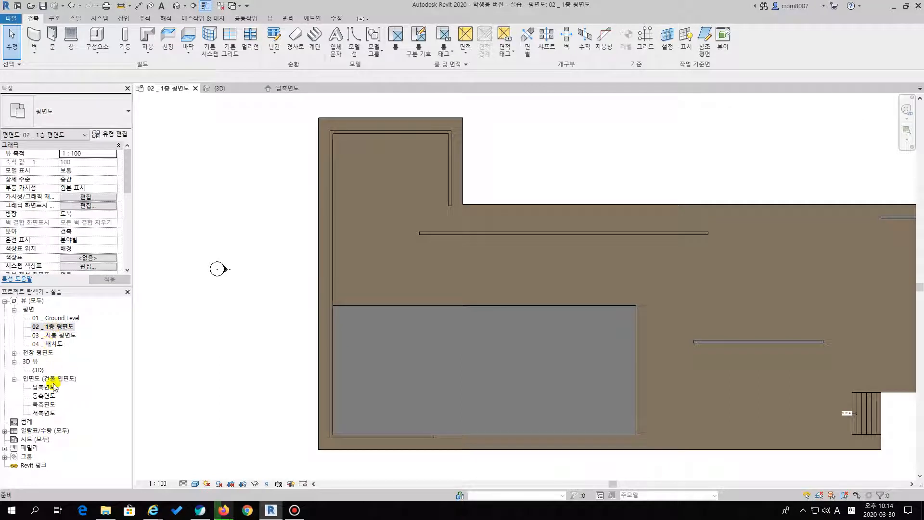
middle_drag(547, 284, 441, 288)
scroll(429, 283, down, 2)
scroll(578, 296, up, 1)
middle_drag(547, 301, 470, 314)
scroll(503, 289, down, 1)
scroll(504, 179, up, 1)
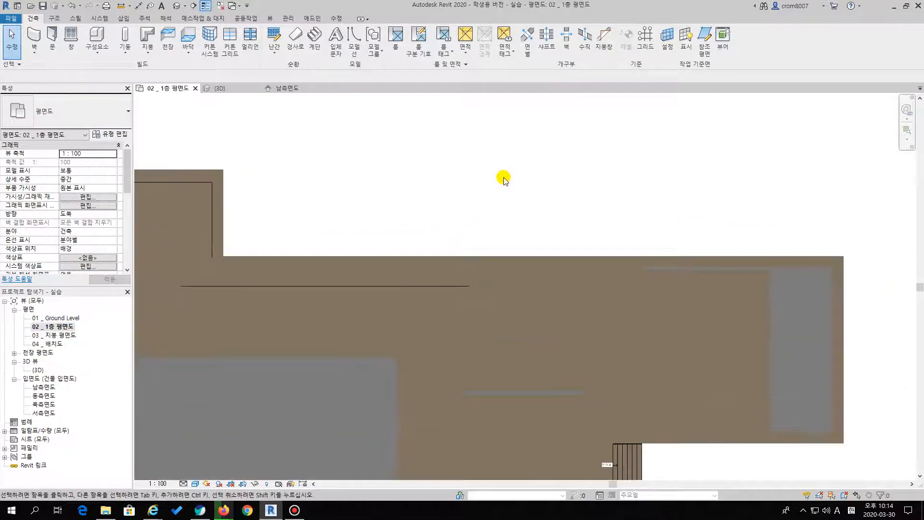
middle_drag(504, 180, 511, 211)
middle_drag(410, 243, 475, 140)
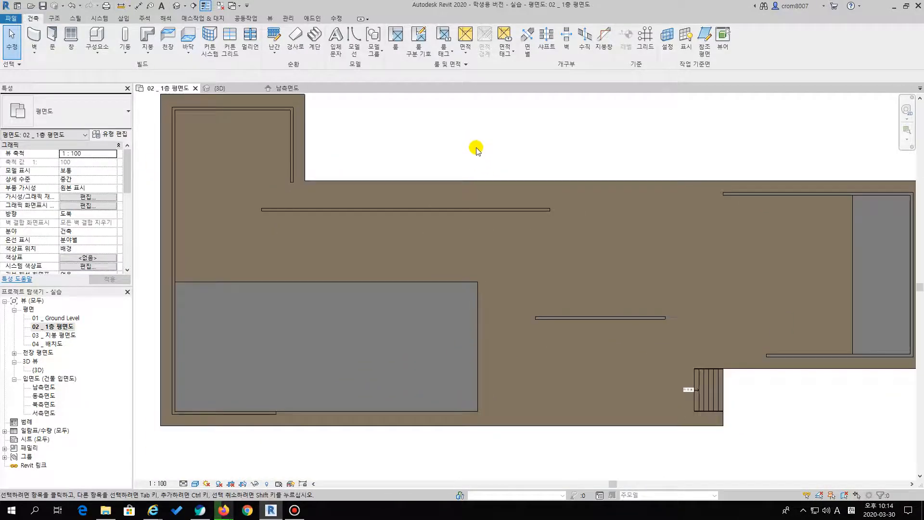
In the floor plan's visibility overrides for bar.dwg, hide the extwall2 layer and show the mullion layer
click(466, 136)
key(v)
key(v)
click(348, 142)
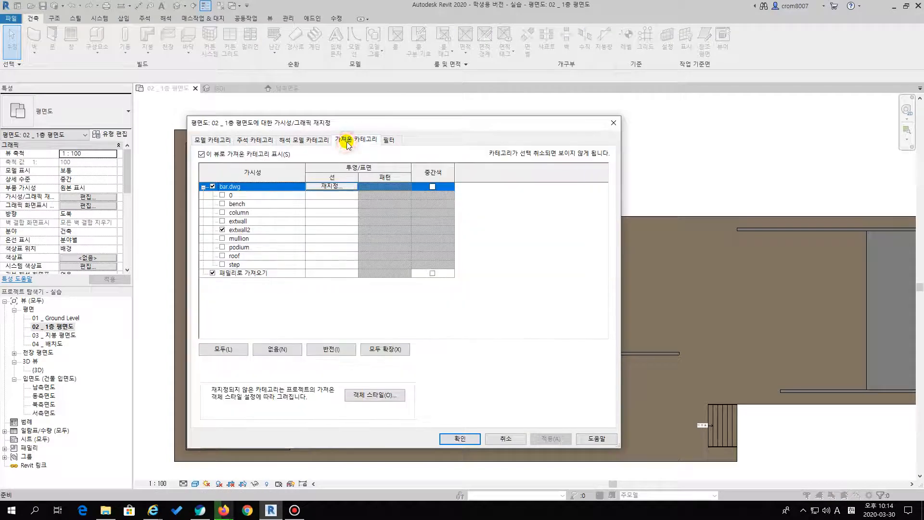
click(222, 230)
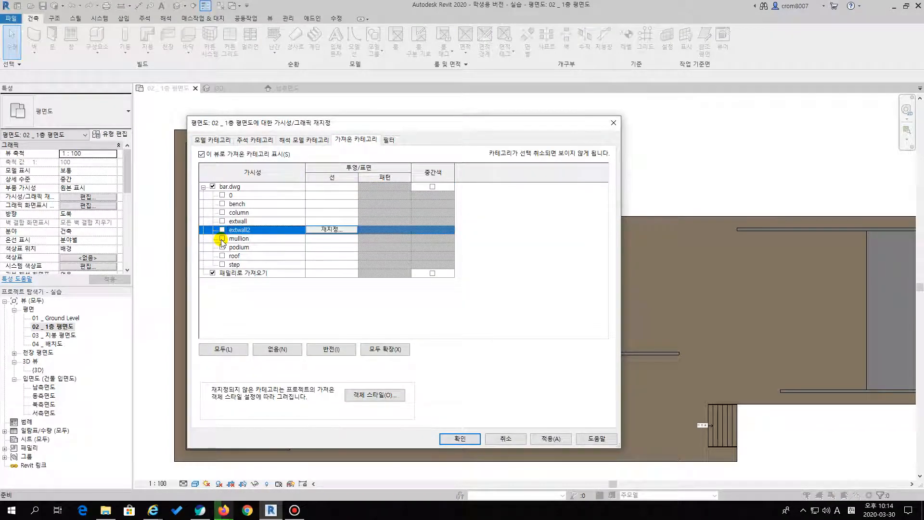
click(221, 239)
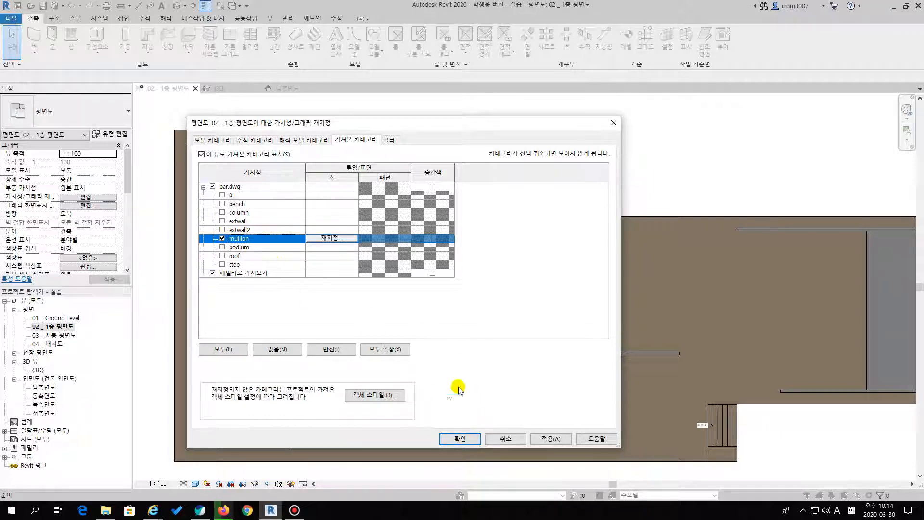
click(461, 438)
scroll(549, 289, up, 4)
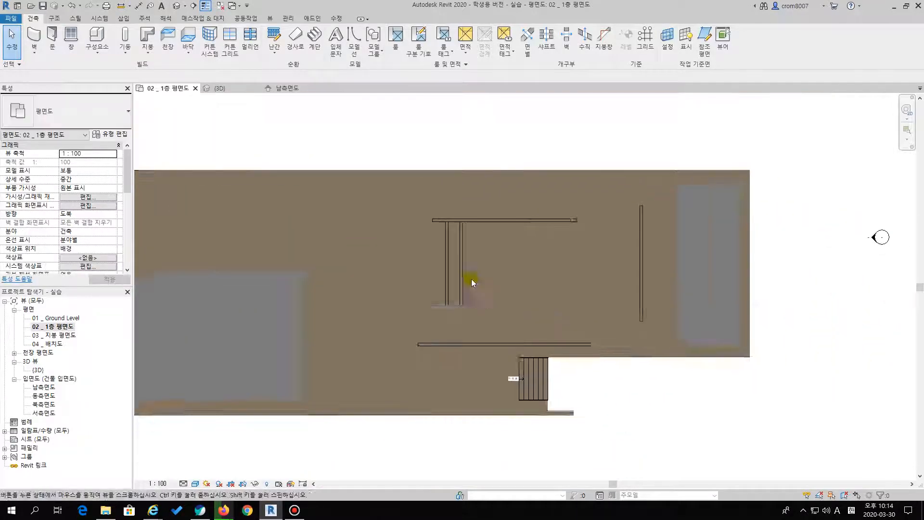
Examine the mullion outlines along the whole podium in the 1층 평면도 floor plan to see where glass walls belong
key(ctrl+1)
click(447, 233)
drag(422, 214, 616, 220)
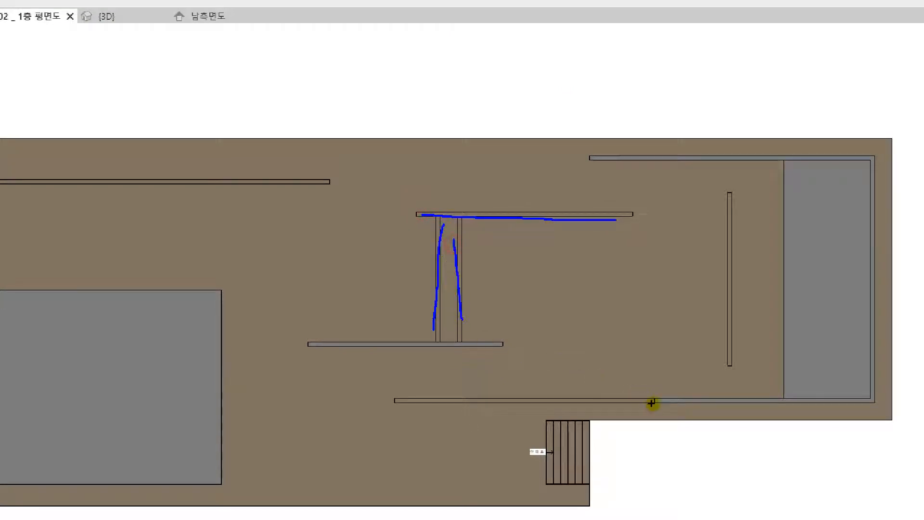
drag(654, 398, 470, 395)
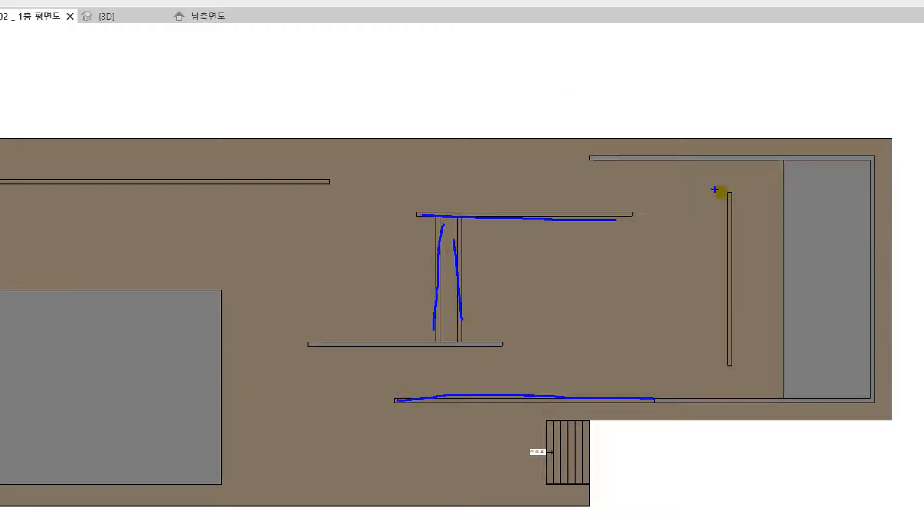
drag(737, 320, 741, 381)
key(Escape)
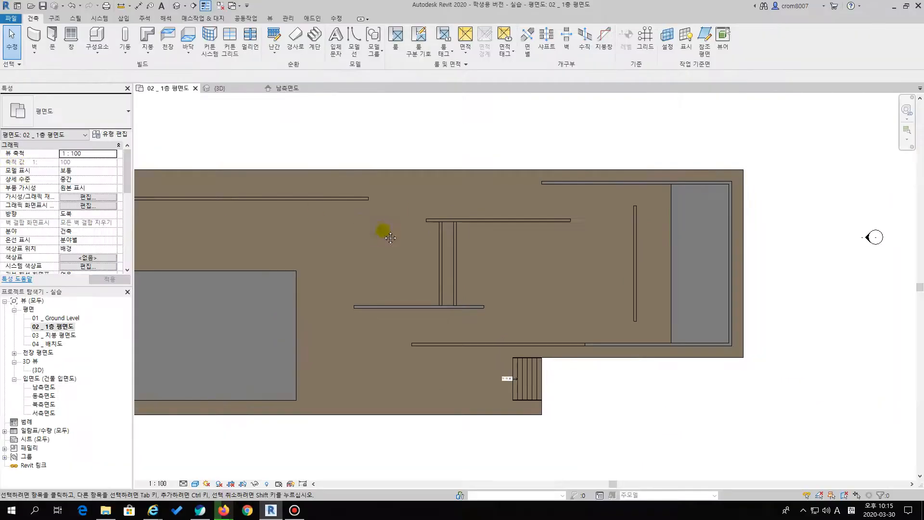
middle_drag(366, 226, 528, 224)
key(ctrl+1)
click(522, 213)
drag(423, 218, 559, 218)
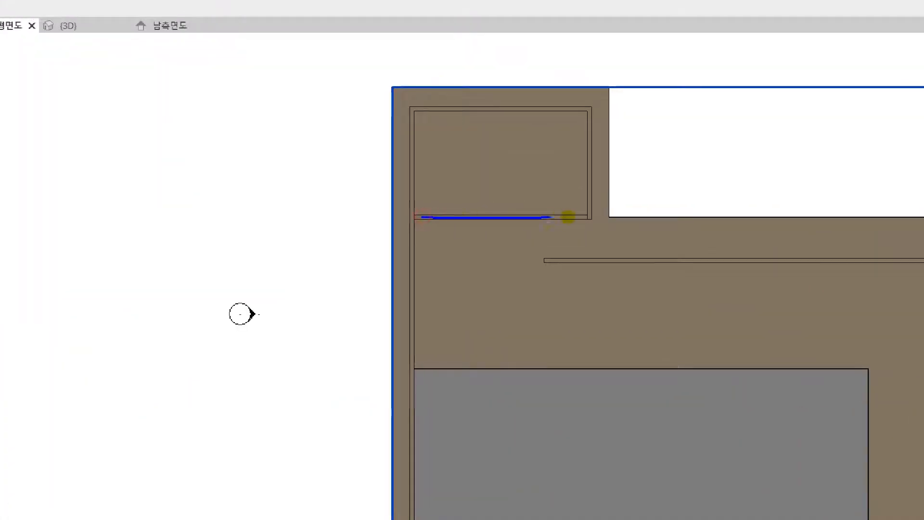
key(Escape)
middle_drag(481, 282, 372, 248)
middle_drag(699, 284, 372, 243)
scroll(516, 226, up, 1)
mouse_move(516, 225)
middle_down()
mouse_move(367, 219)
mouse_move(466, 218)
mouse_move(464, 253)
mouse_move(459, 227)
middle_up()
scroll(478, 224, up, 1)
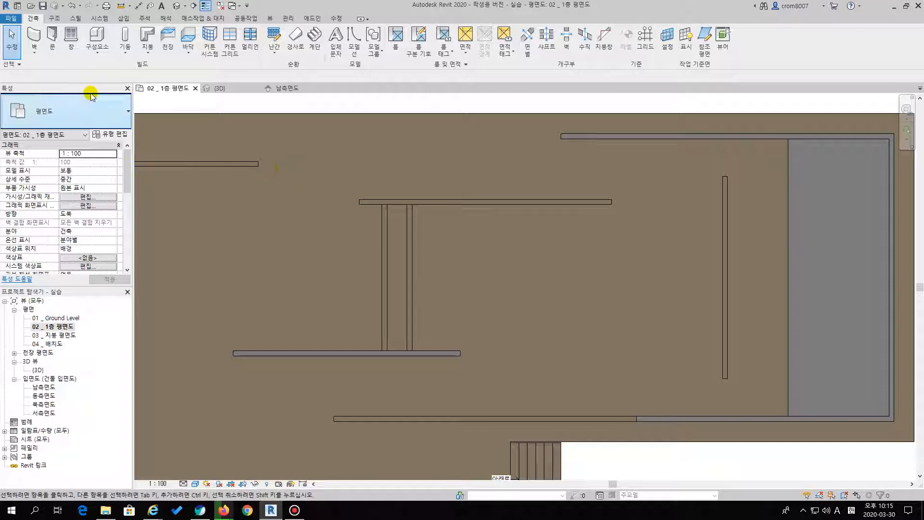
Draw a 대리석벽 wall along the full length of the horizontal mullion outline above the two parallel vertical ones, and finish the Wall command
click(34, 36)
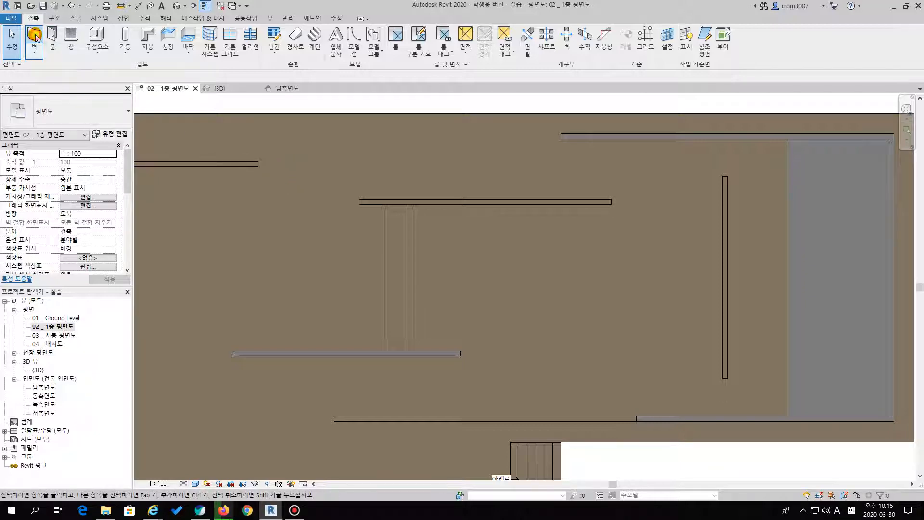
key(Escape)
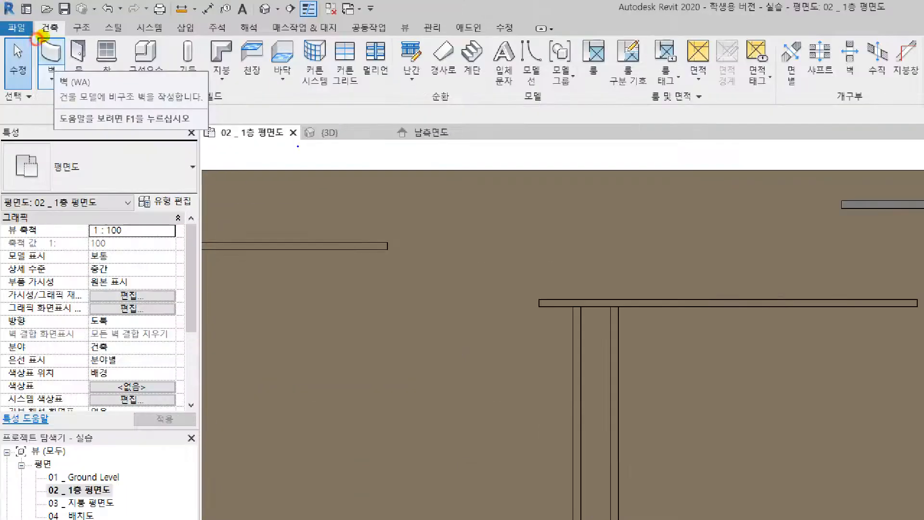
click(51, 56)
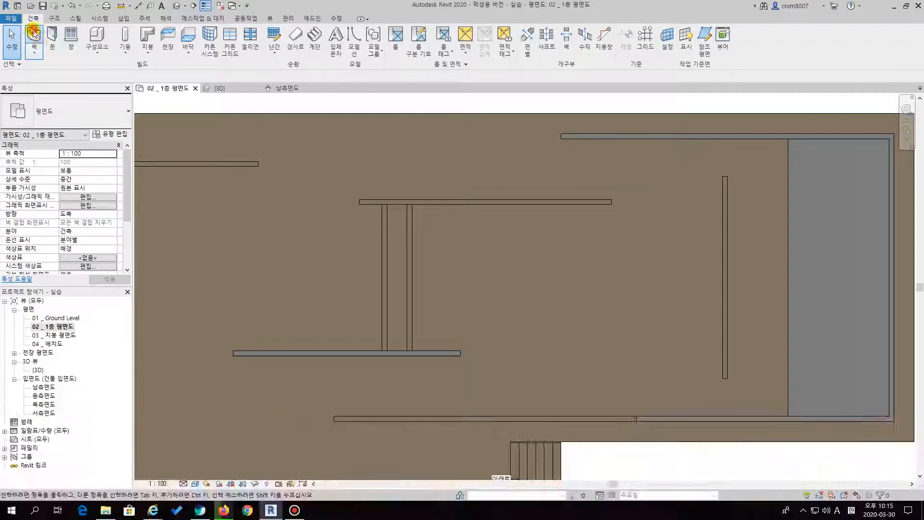
click(88, 115)
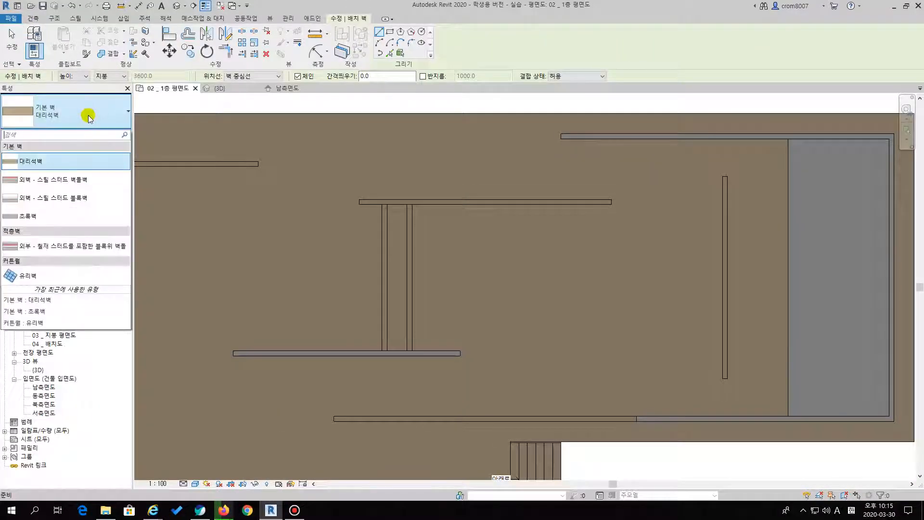
click(41, 163)
scroll(355, 192, up, 3)
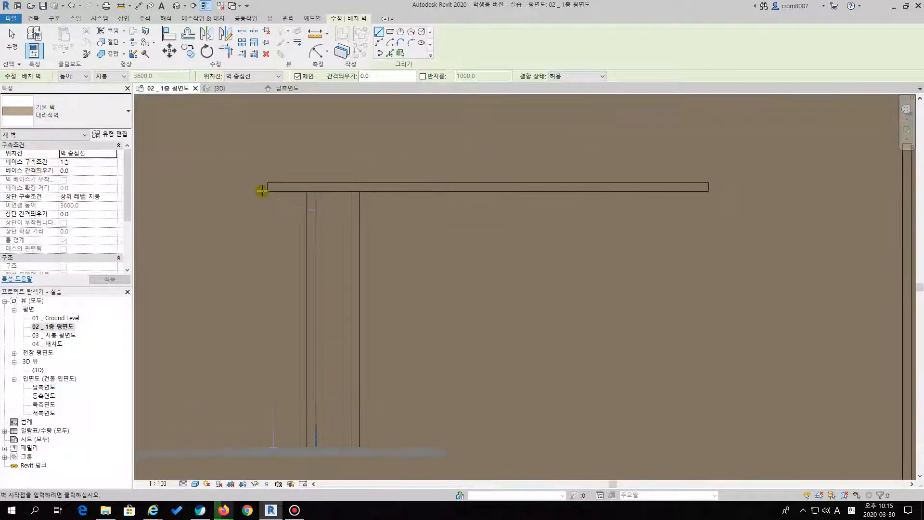
click(263, 186)
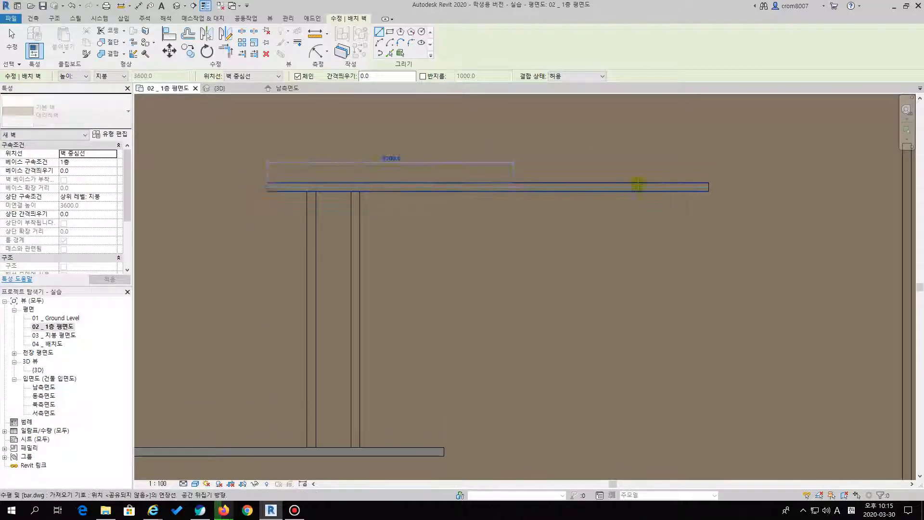
click(709, 186)
key(Escape)
key(Escape)
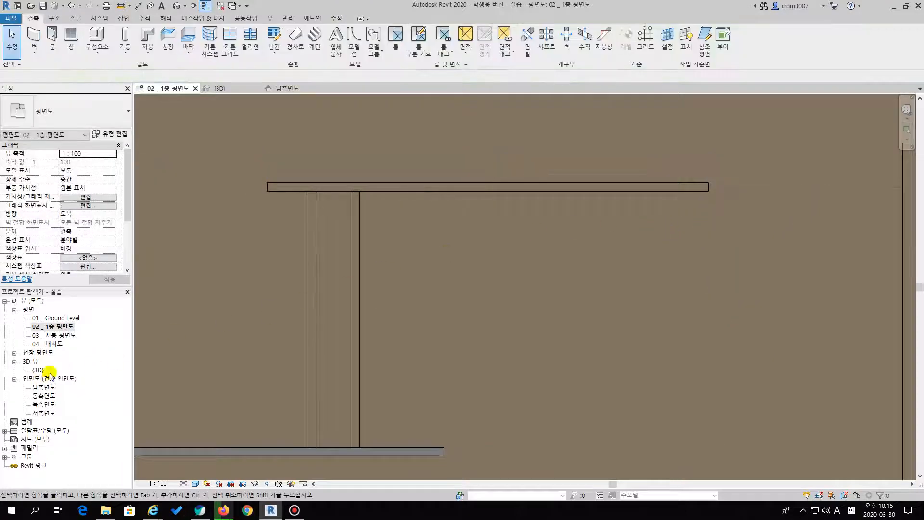
Examine the newly drawn 대리석벽 wall between the 초록벽 walls in the 3D view
double_click(35, 371)
scroll(392, 270, up, 3)
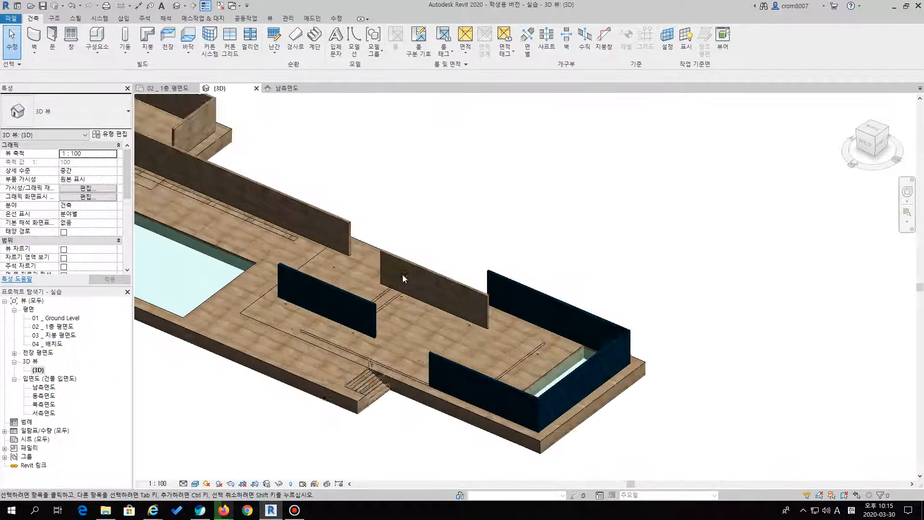
click(438, 273)
scroll(406, 279, up, 2)
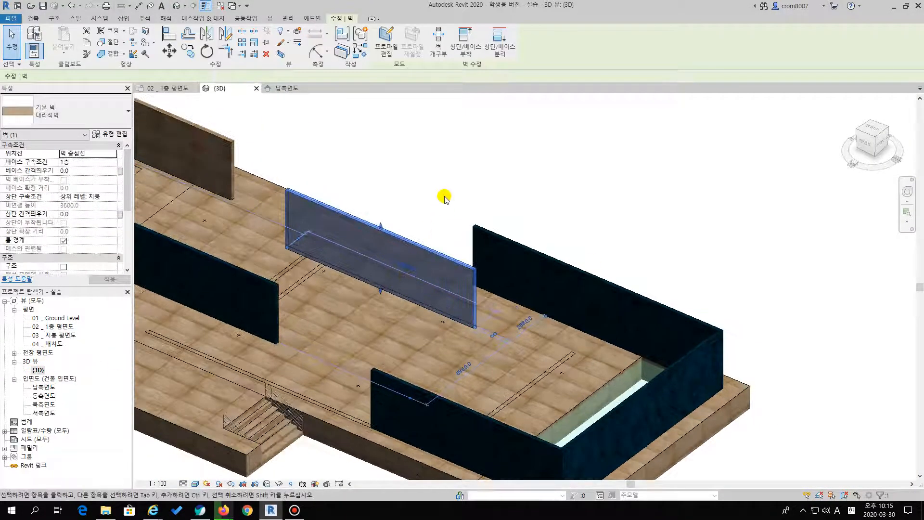
click(419, 248)
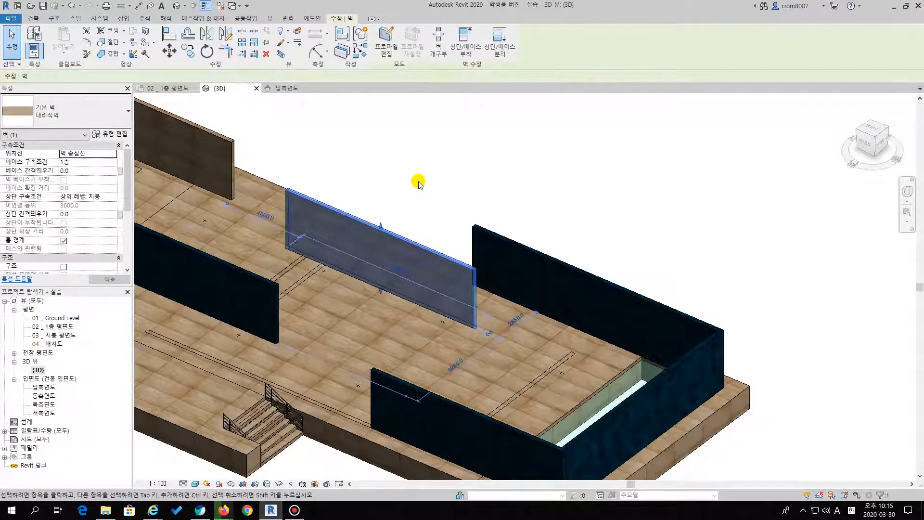
click(419, 183)
click(349, 210)
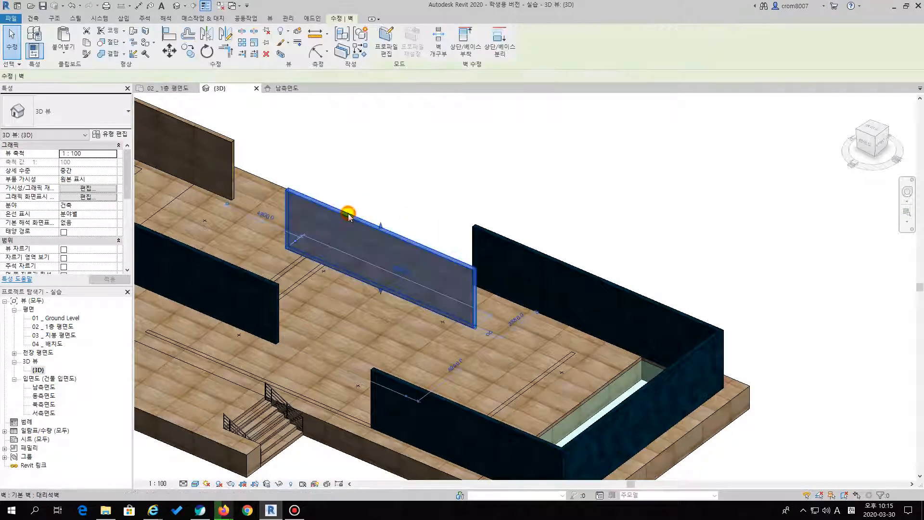
middle_drag(424, 181, 409, 153)
click(419, 141)
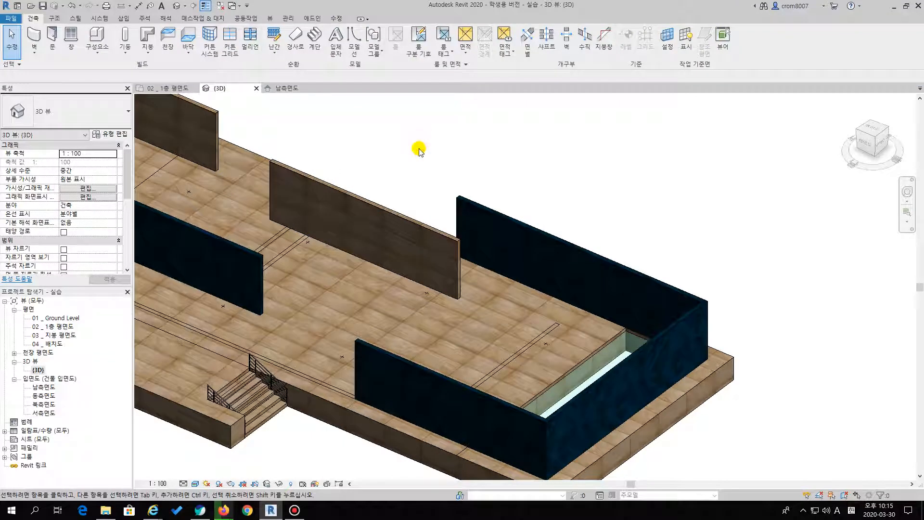
Change the type of the new free-standing 대리석벽 wall to the curtain wall type 유리벽
click(387, 208)
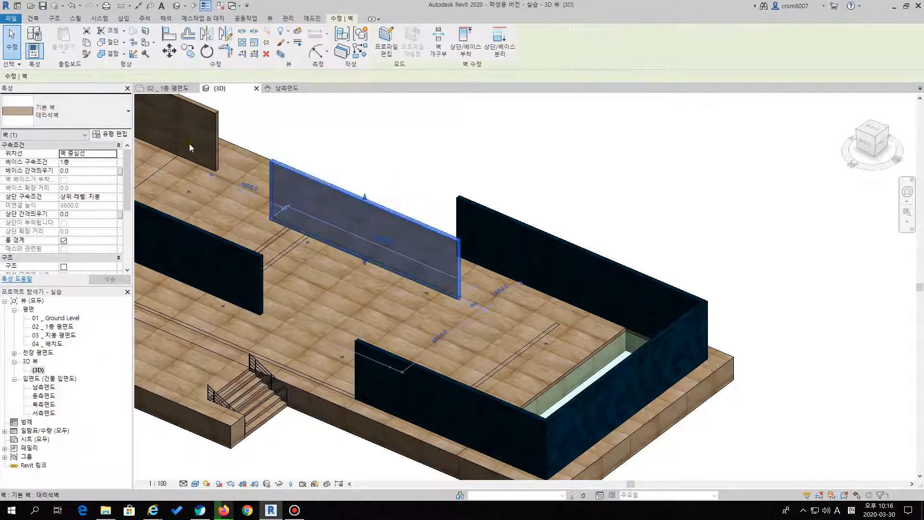
click(93, 122)
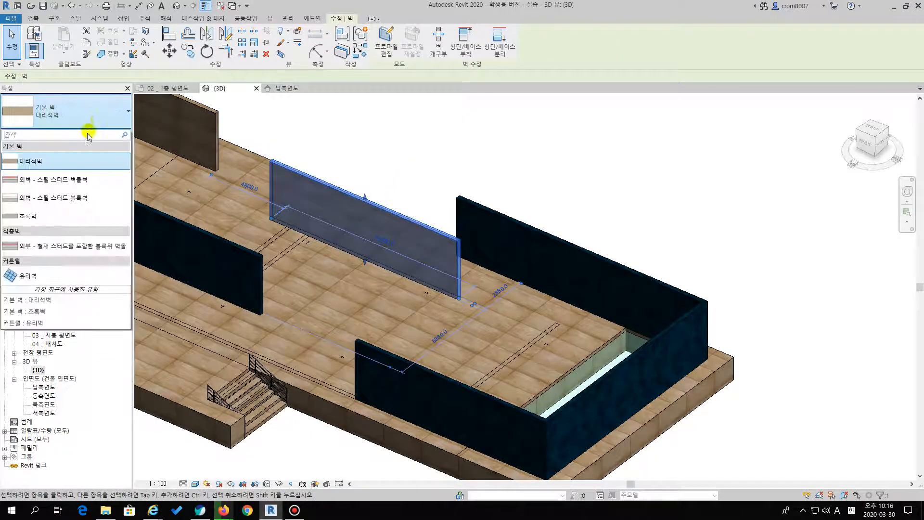
click(35, 277)
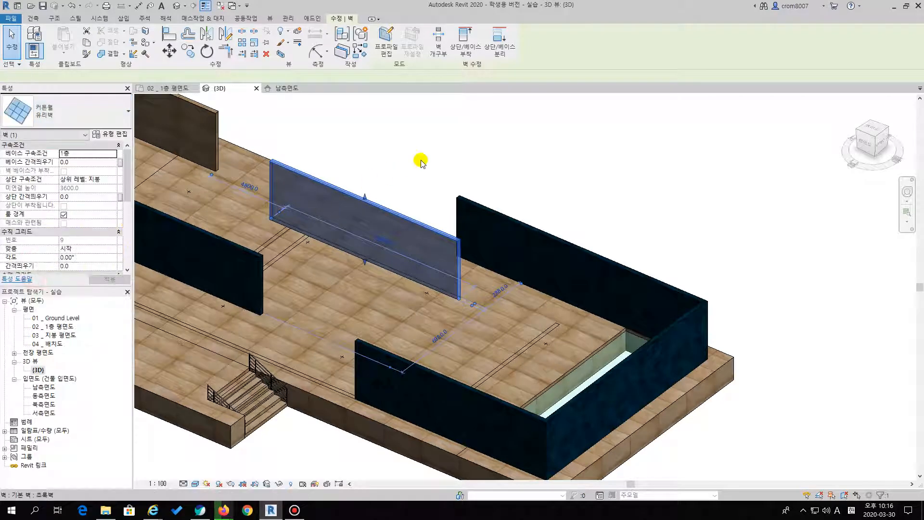
click(440, 146)
Examine the converted 유리벽 curtain wall's panels and mullions up close in the 3D view
scroll(451, 261, up, 2)
middle_drag(386, 166, 538, 190)
scroll(529, 161, up, 1)
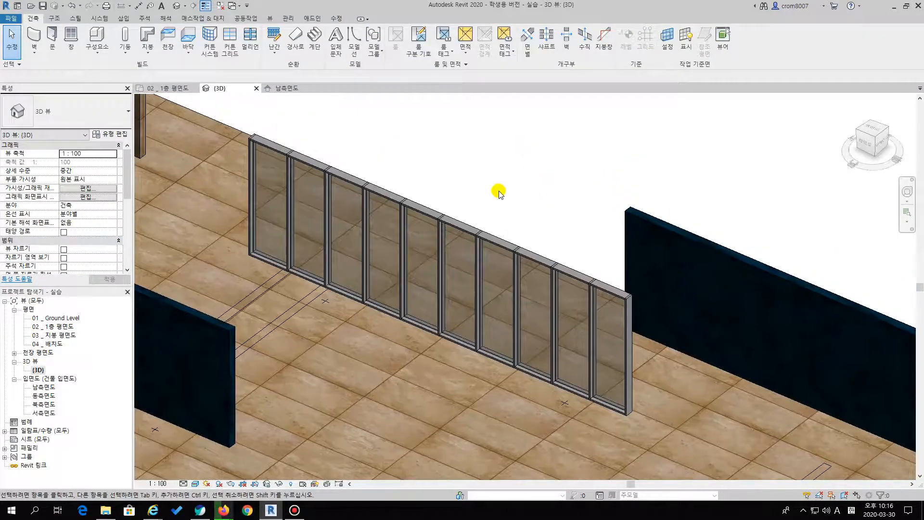
click(439, 215)
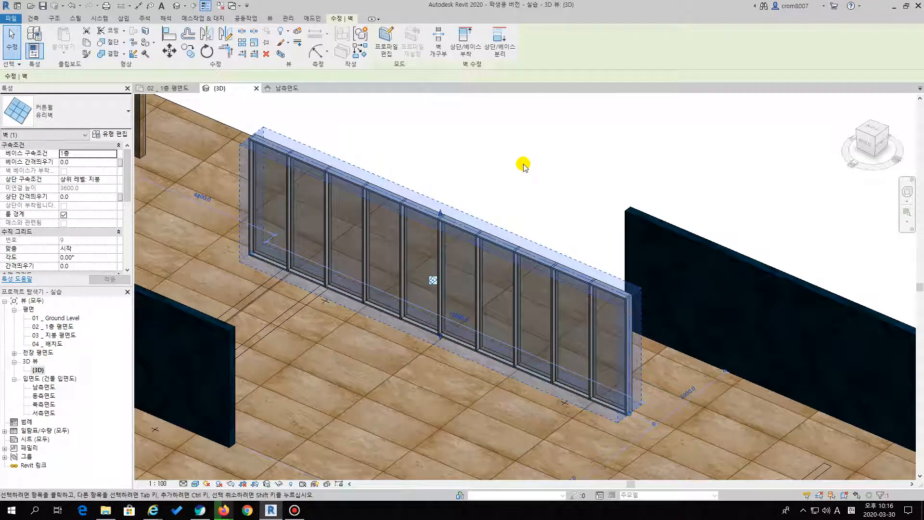
click(523, 166)
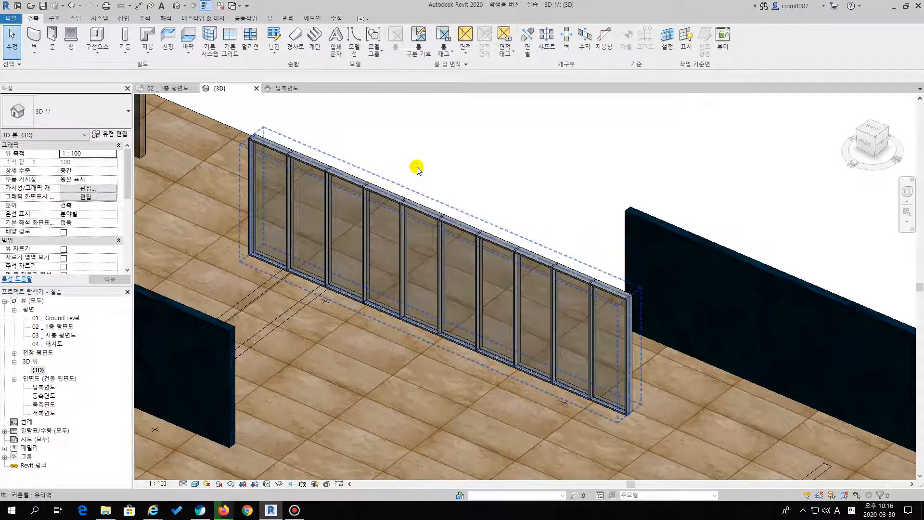
click(439, 148)
click(383, 187)
click(447, 147)
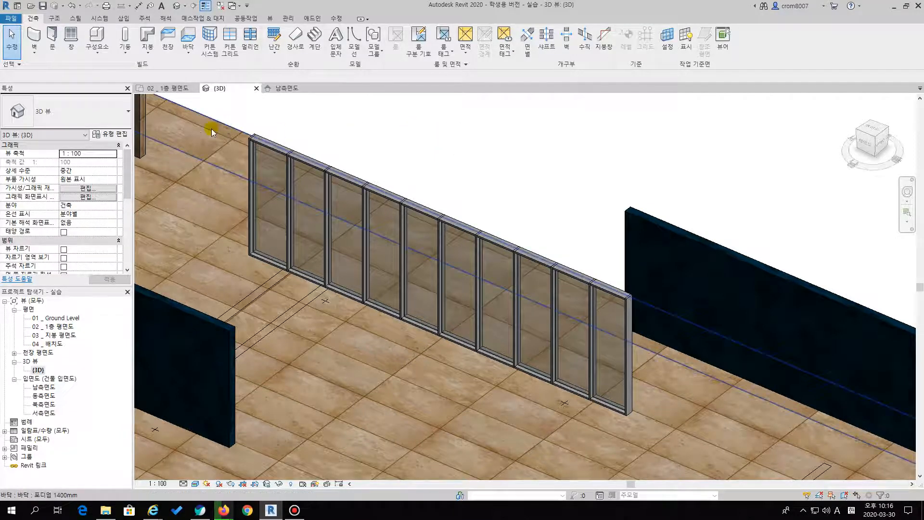
Return to the 1층 평면도 floor plan and start a wall of the curtain wall type 유리벽
double_click(59, 327)
middle_drag(199, 201, 187, 220)
scroll(188, 220, down, 1)
click(36, 37)
click(95, 119)
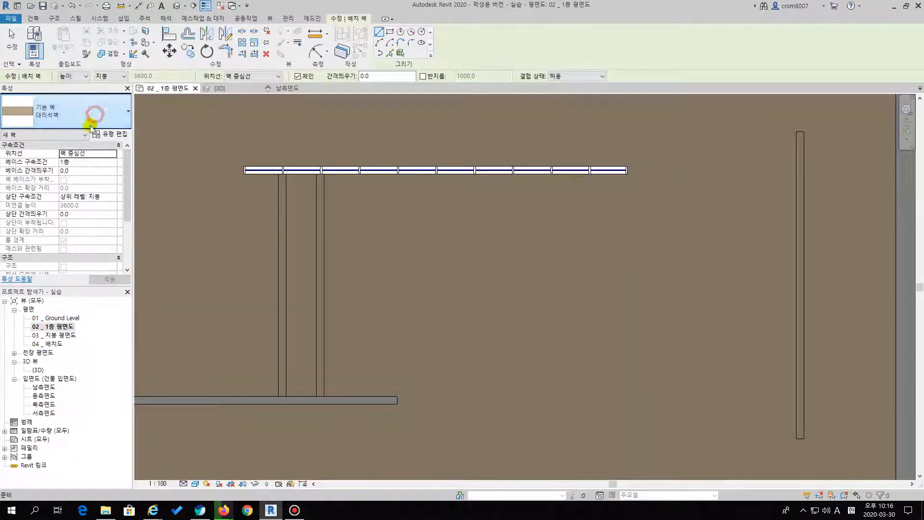
click(53, 242)
Examine both ends of the two parallel vertical mullion outlines between the 유리벽 curtain wall and the 초록벽 wall
scroll(301, 185, up, 1)
scroll(289, 176, up, 2)
scroll(261, 343, down, 1)
middle_drag(261, 343, 223, 221)
middle_drag(225, 387, 251, 279)
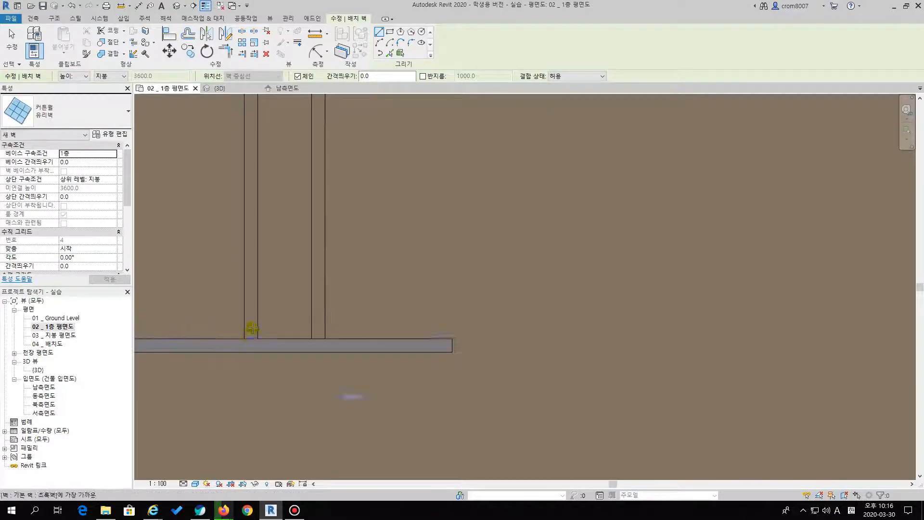
scroll(252, 289, up, 2)
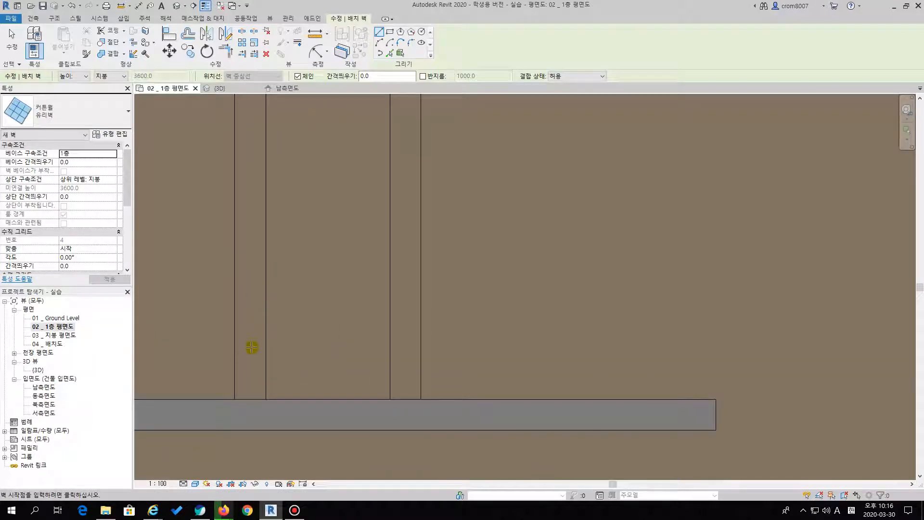
scroll(260, 356, down, 1)
middle_drag(269, 272, 274, 320)
scroll(274, 319, down, 1)
middle_drag(284, 262, 304, 293)
scroll(305, 333, down, 1)
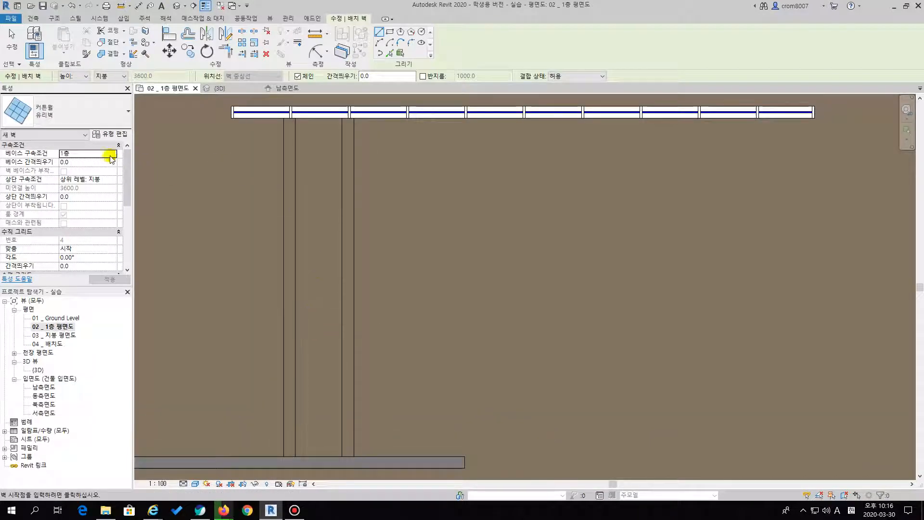
click(54, 120)
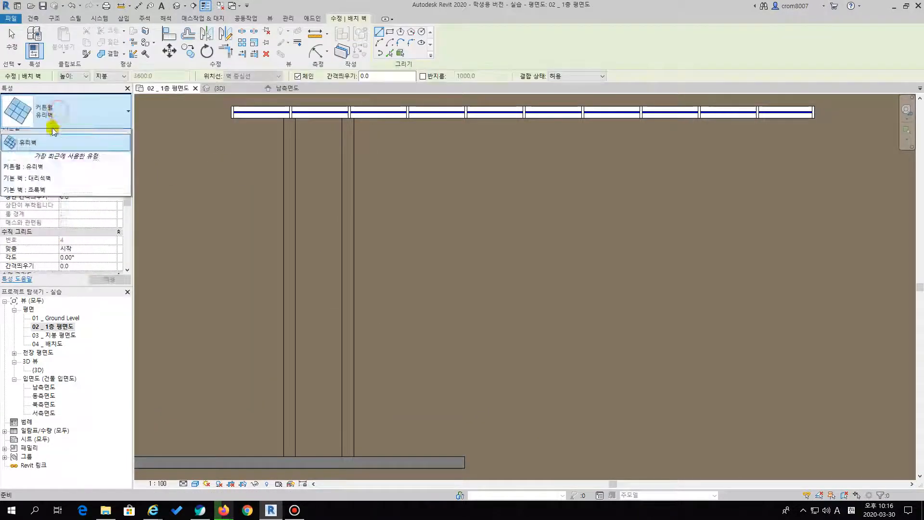
click(34, 158)
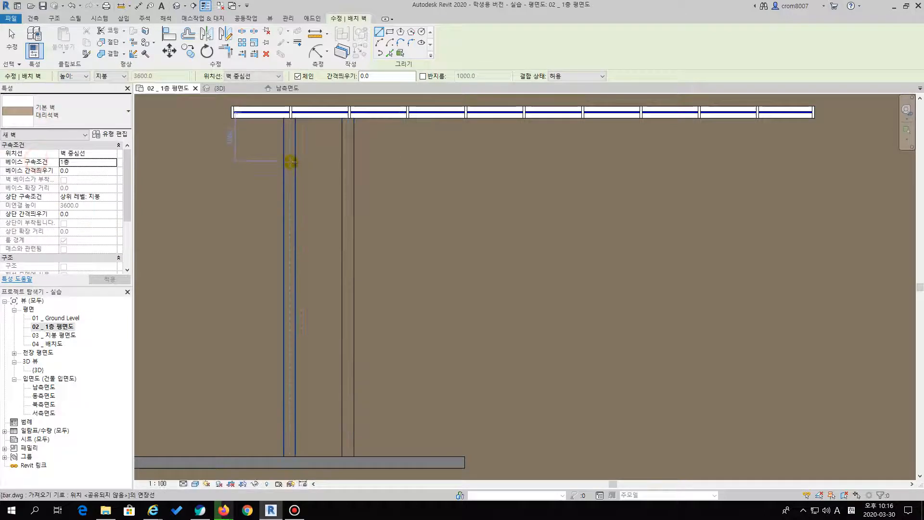
click(290, 162)
key(Escape)
click(58, 104)
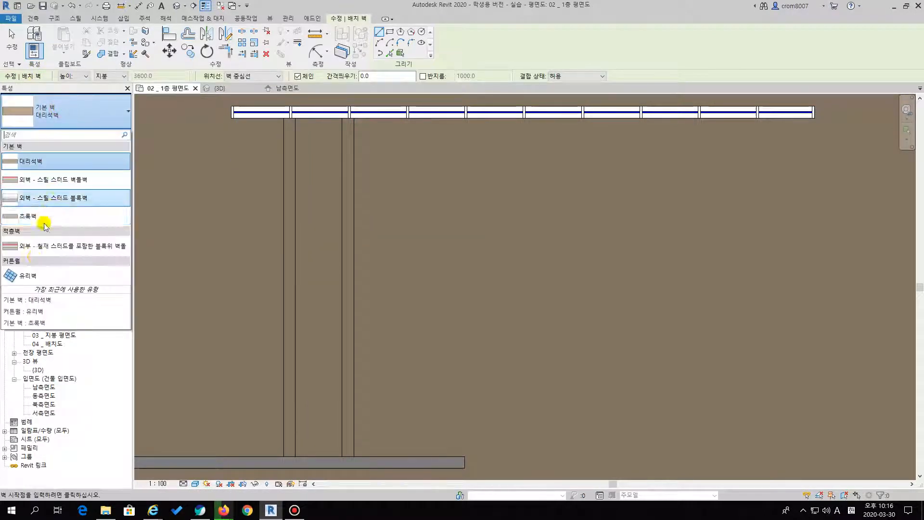
click(28, 276)
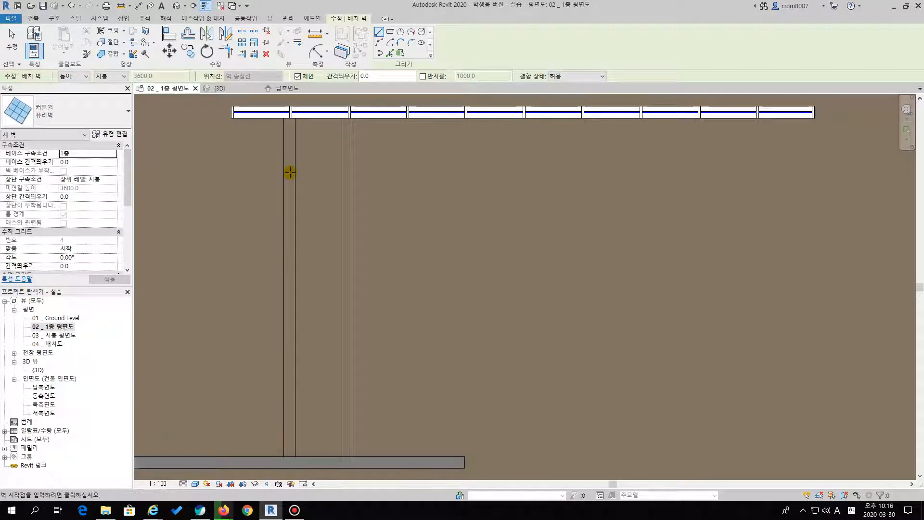
middle_drag(449, 222, 432, 229)
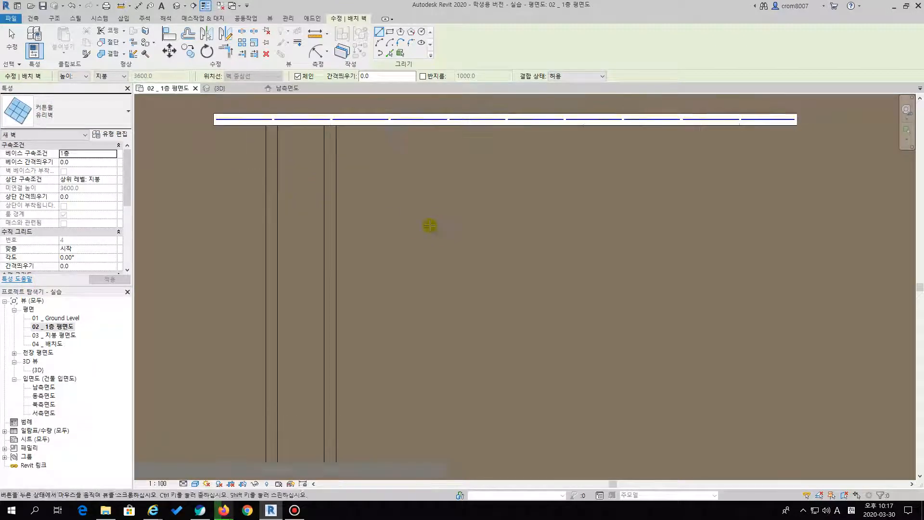
middle_drag(387, 194, 404, 161)
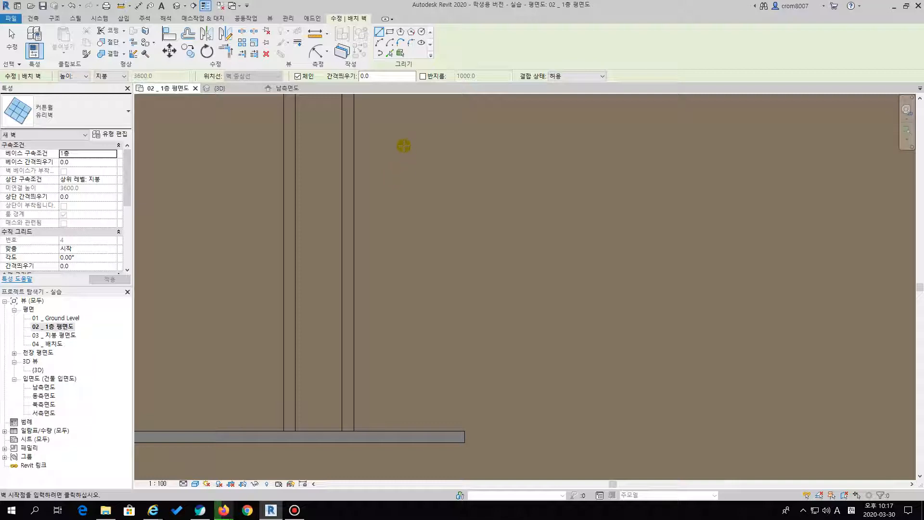
key(Escape)
key(Escape)
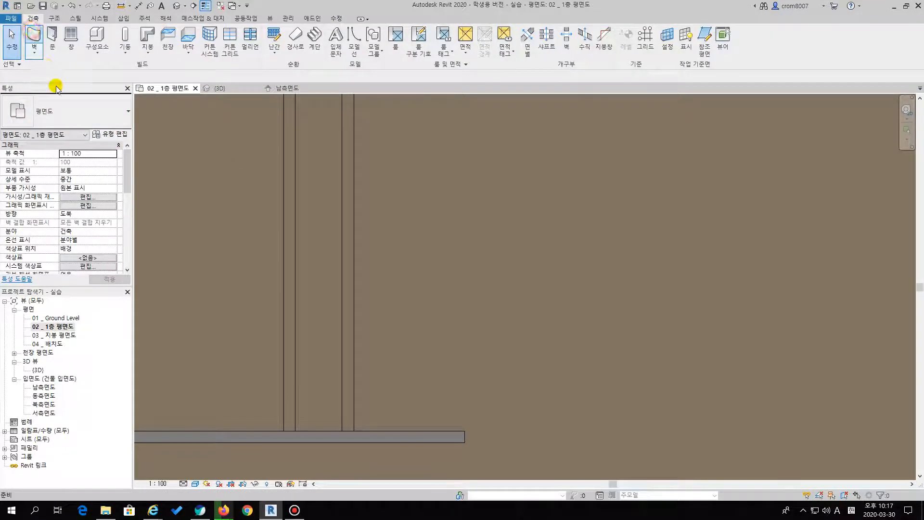
Draw a 대리석벽 wall along the left of the two vertical mullion outlines, between the 초록벽 wall and the 유리벽 curtain wall
click(33, 32)
click(72, 111)
click(40, 159)
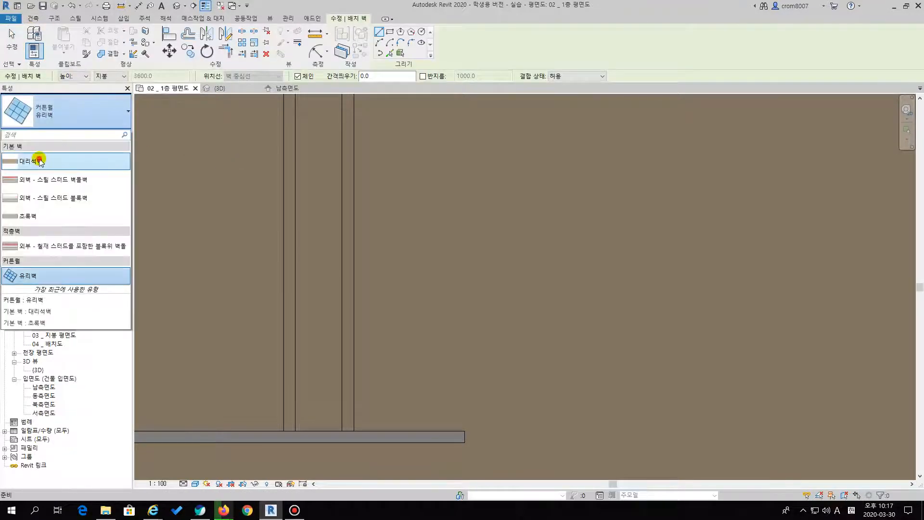
middle_drag(312, 186, 287, 299)
scroll(279, 231, up, 3)
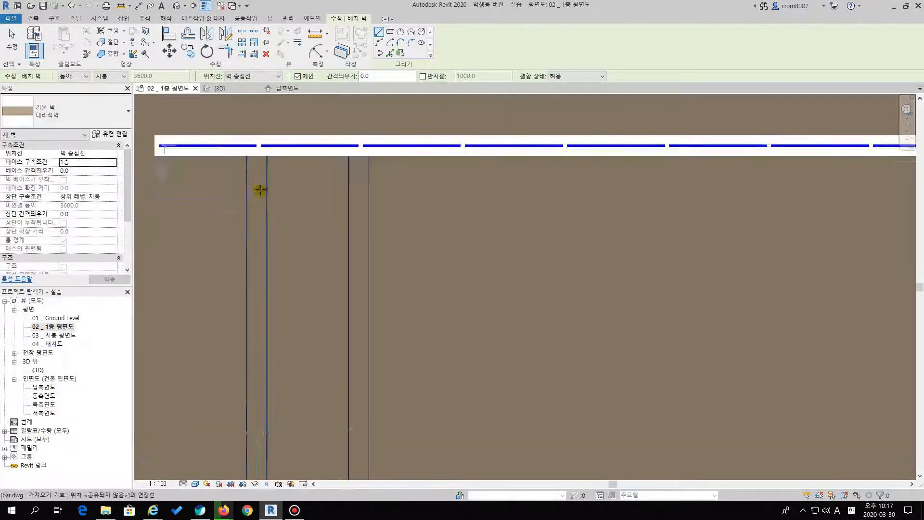
click(256, 143)
scroll(273, 289, down, 3)
middle_drag(267, 464, 250, 328)
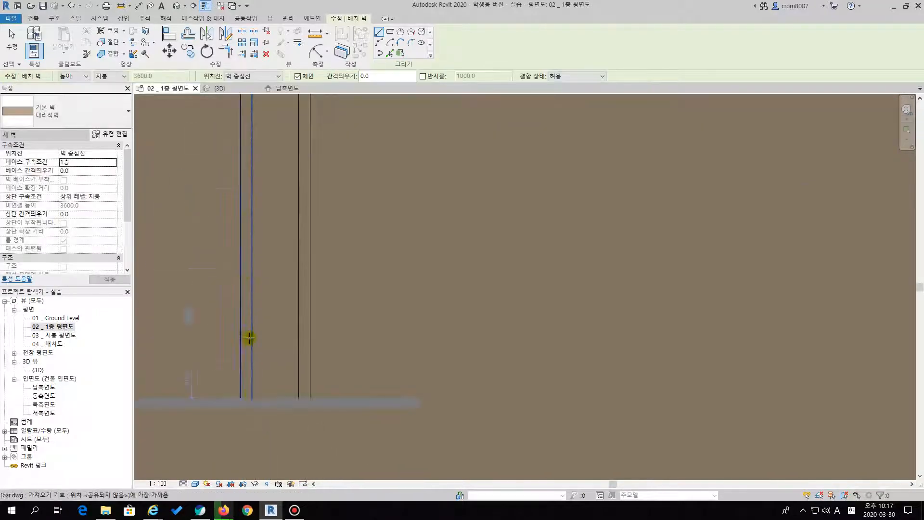
scroll(252, 380, up, 2)
click(243, 405)
scroll(256, 325, down, 3)
middle_drag(258, 230, 255, 356)
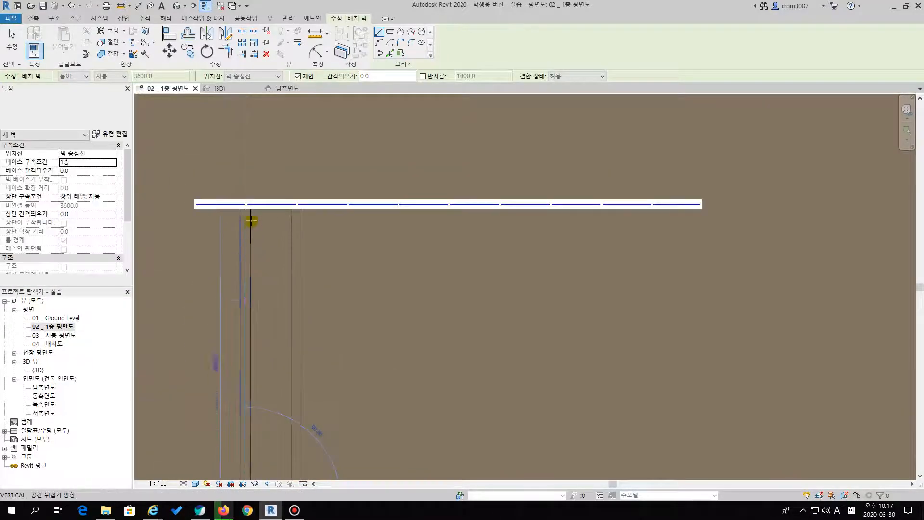
click(246, 209)
key(Escape)
Draw a second 대리석벽 wall along the right vertical mullion outline, from the 초록벽 wall to the 유리벽 curtain wall
middle_drag(314, 281, 308, 113)
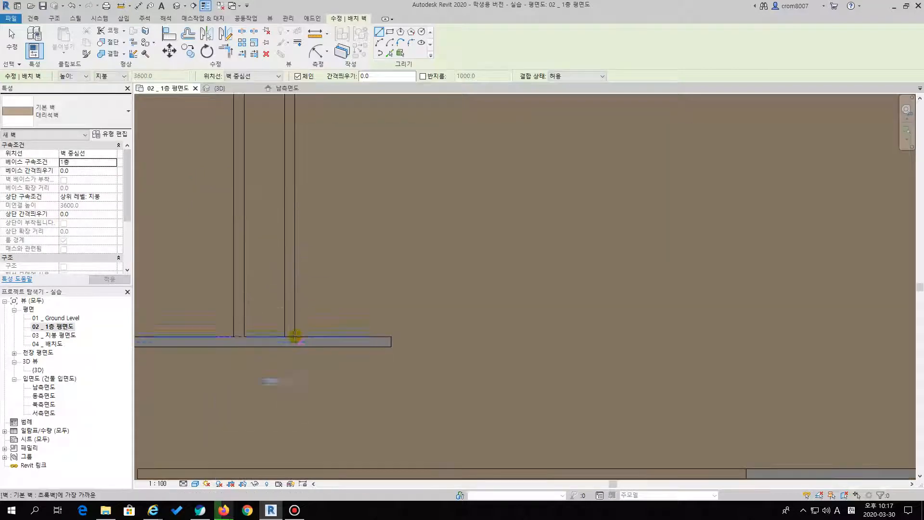
click(289, 336)
middle_drag(309, 313, 323, 406)
click(305, 140)
key(Escape)
key(Escape)
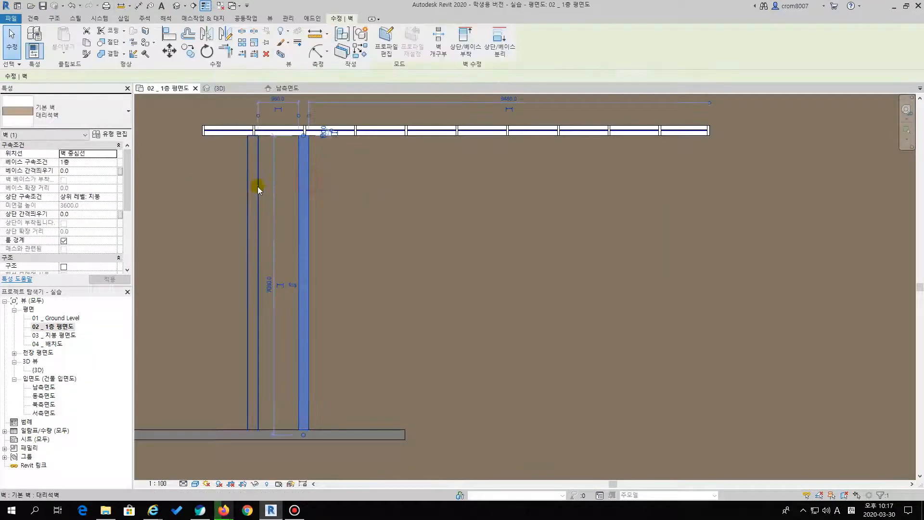
Change the type of both new parallel 대리석벽 walls to the curtain wall type 유리벽
click(83, 110)
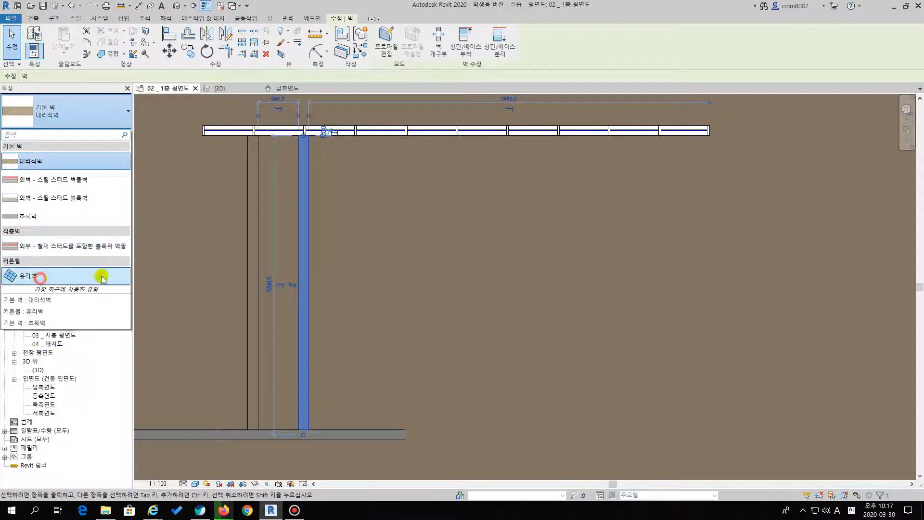
click(42, 274)
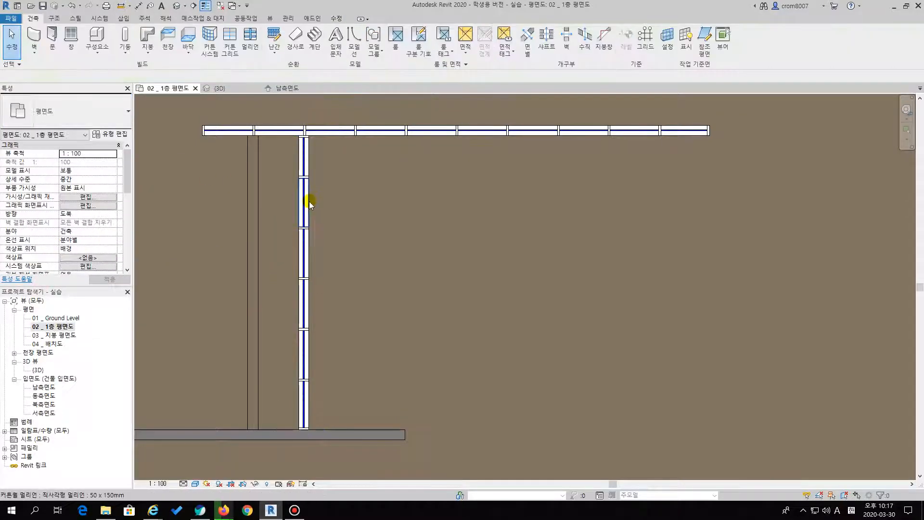
click(255, 207)
click(56, 120)
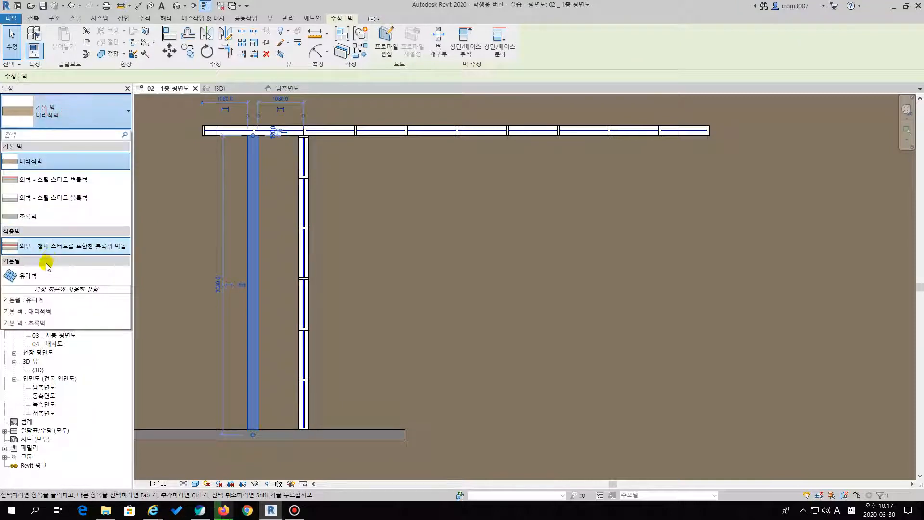
click(34, 273)
click(386, 223)
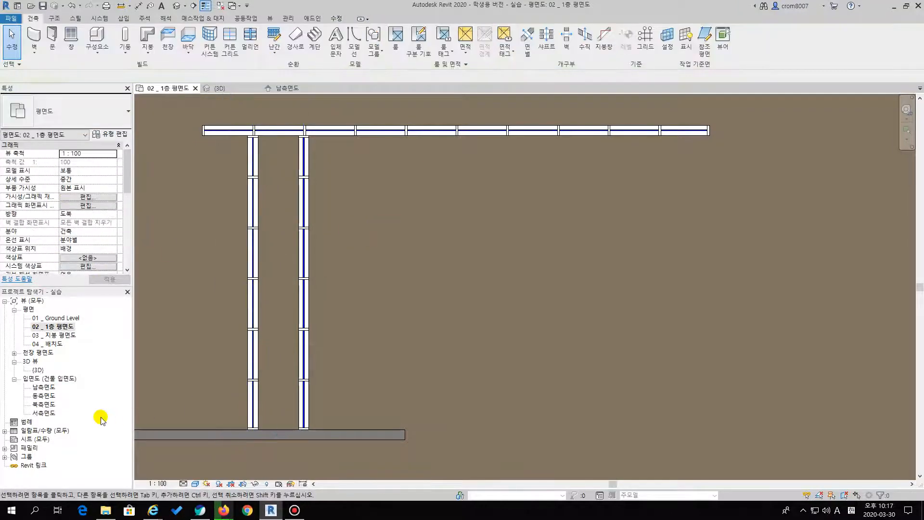
Show the parallel walls in the 3D view and undo the left wall's type change, back to 대리석벽
double_click(38, 371)
middle_drag(311, 266, 569, 269)
middle_drag(519, 293, 486, 329)
middle_drag(607, 196, 573, 190)
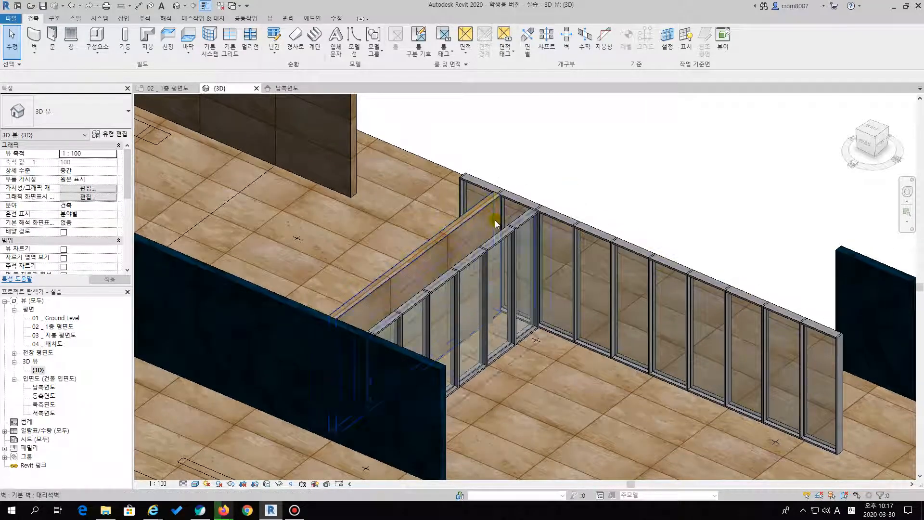
Compare the types of the remaining 대리석벽 wall and the neighbouring 유리벽 curtain walls by selecting each in 3D
click(472, 215)
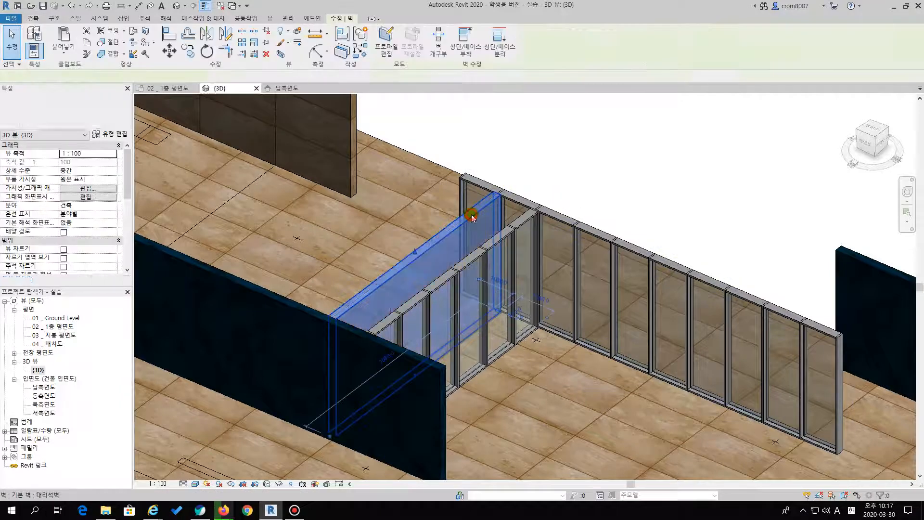
click(525, 210)
click(569, 177)
click(538, 210)
scroll(536, 214, up, 2)
key(Escape)
click(522, 223)
key(Escape)
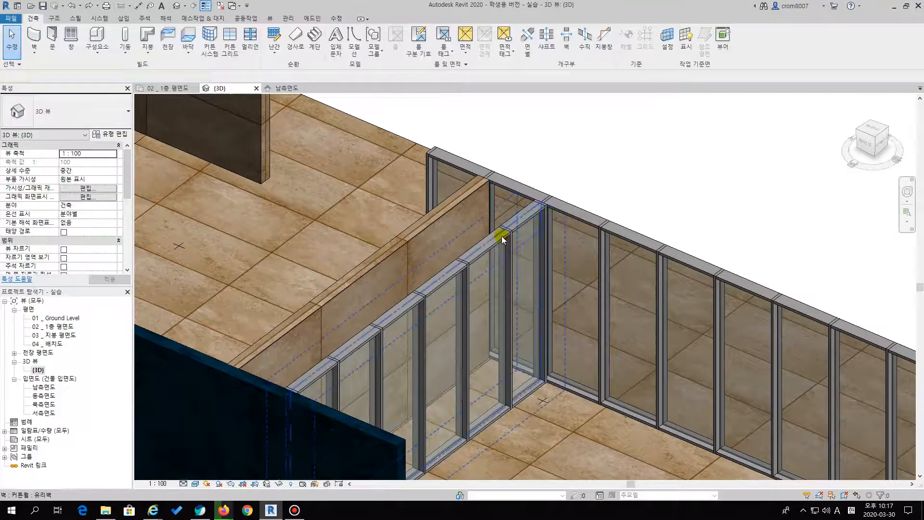
click(501, 234)
click(598, 172)
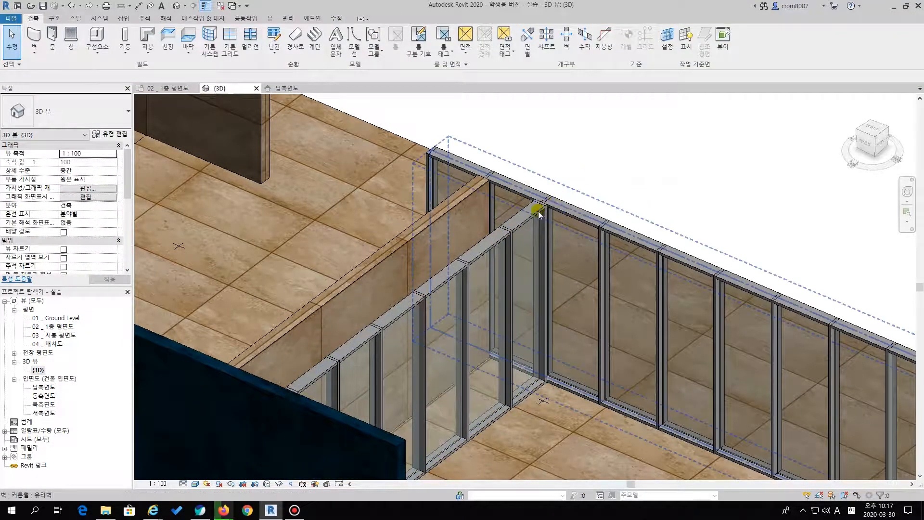
click(516, 227)
key(Escape)
click(511, 231)
key(Escape)
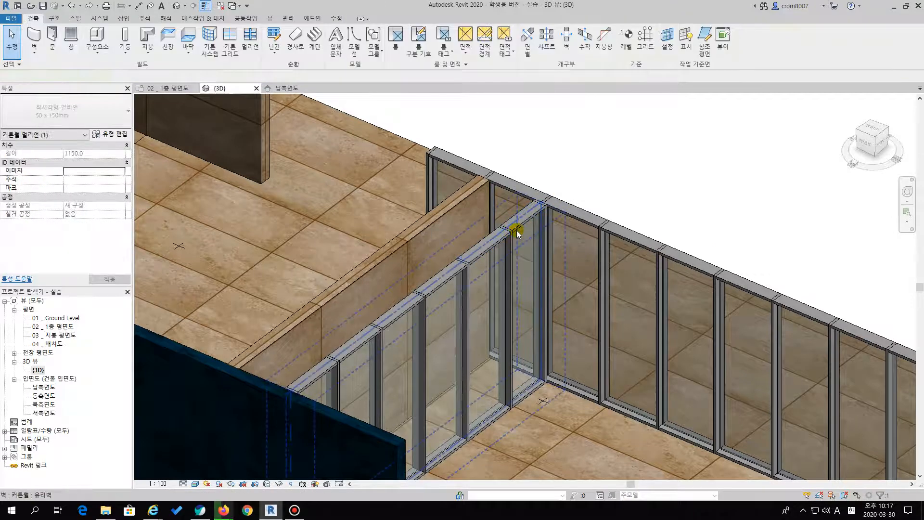
click(517, 230)
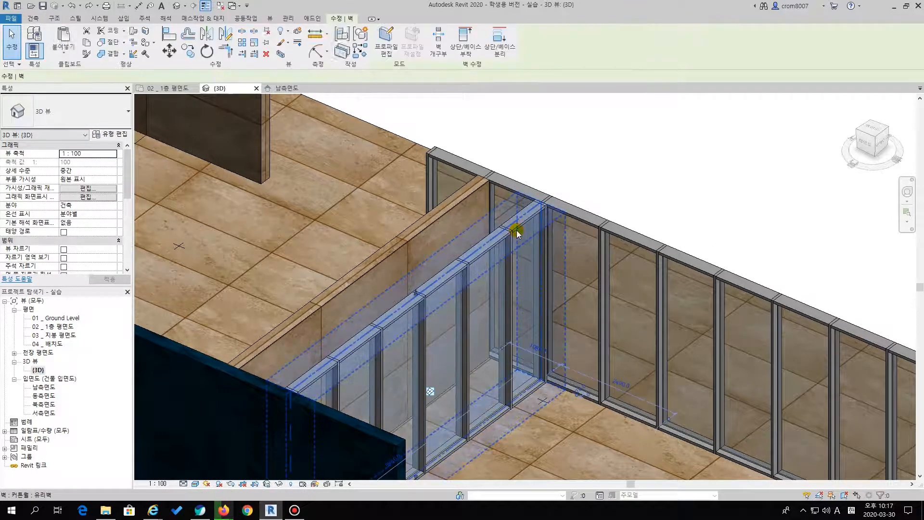
click(451, 205)
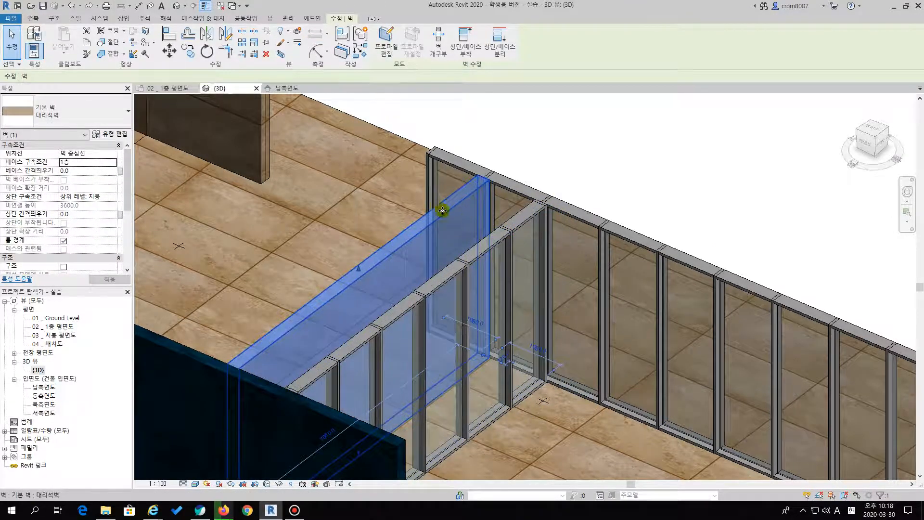
key(Escape)
scroll(536, 178, up, 2)
middle_drag(540, 177, 540, 213)
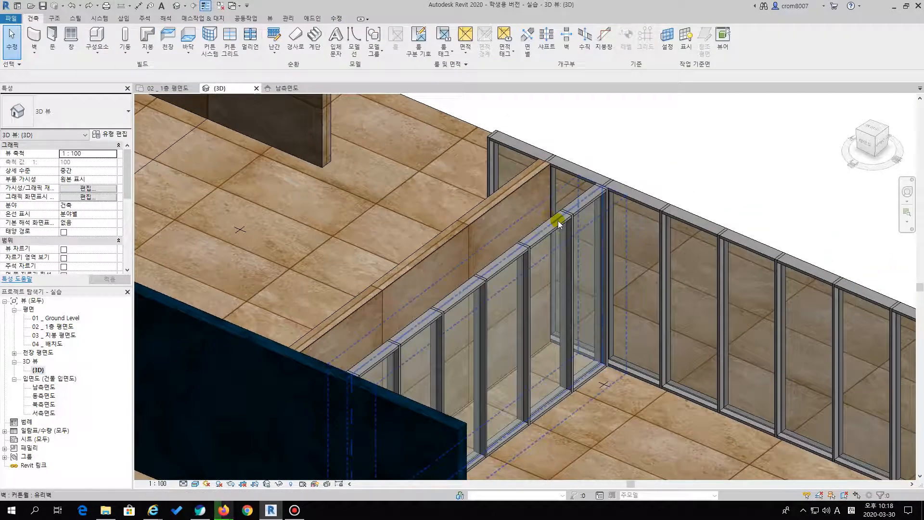
click(559, 220)
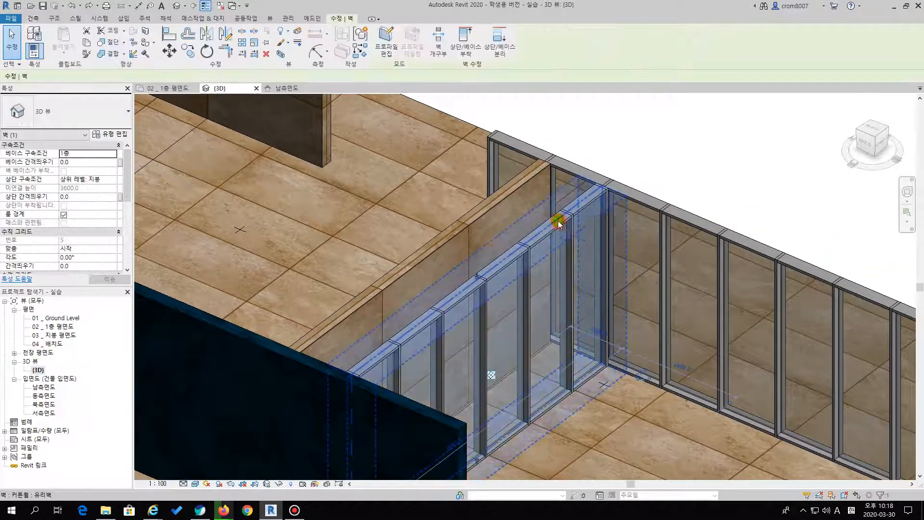
click(503, 188)
middle_drag(601, 159, 596, 175)
key(Escape)
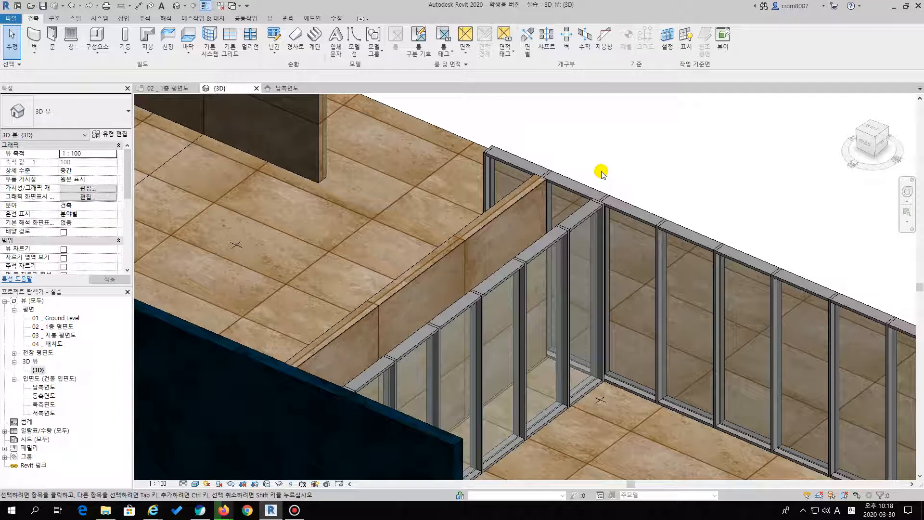
Match the remaining parallel 대리석벽 wall's type to the long 유리벽 curtain wall with Match Type Properties
click(561, 212)
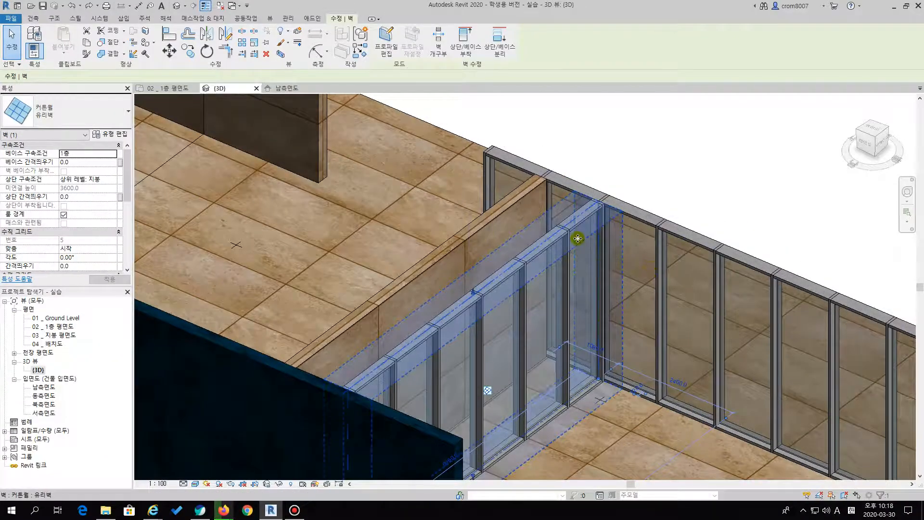
click(611, 144)
click(565, 179)
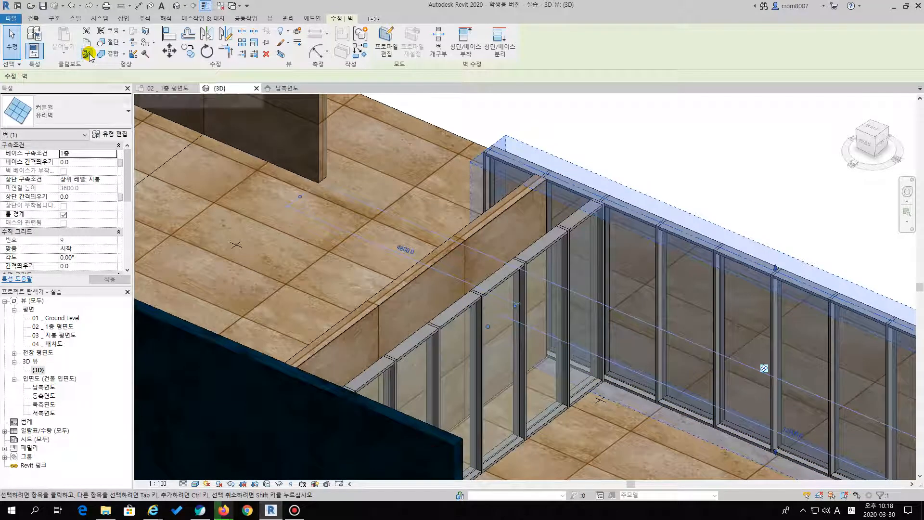
click(87, 53)
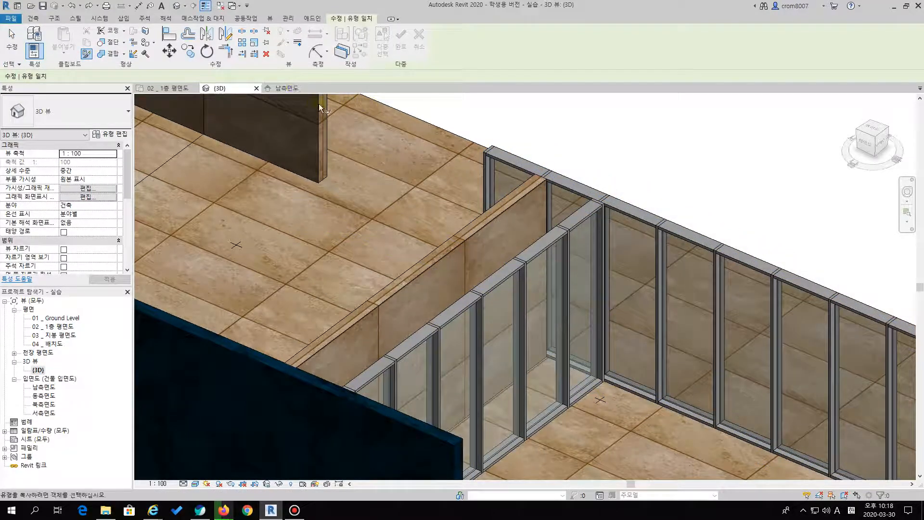
click(447, 108)
key(a)
click(448, 123)
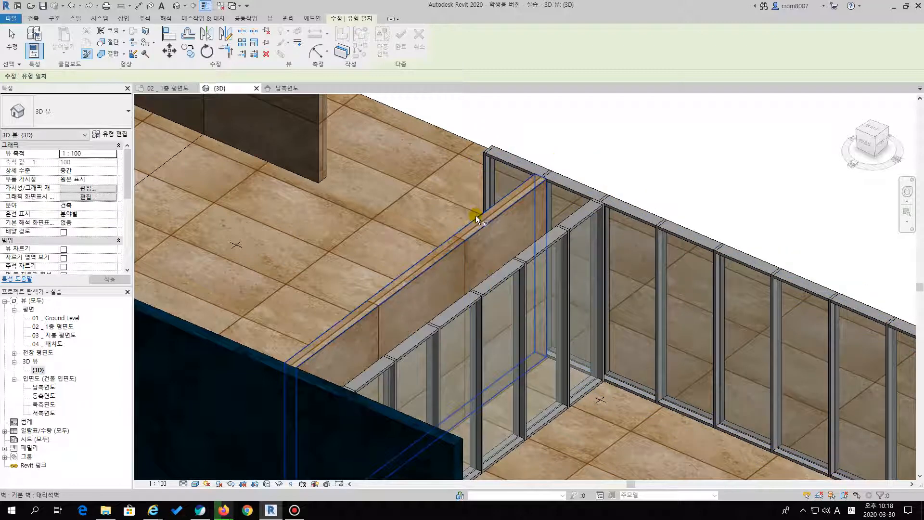
click(591, 194)
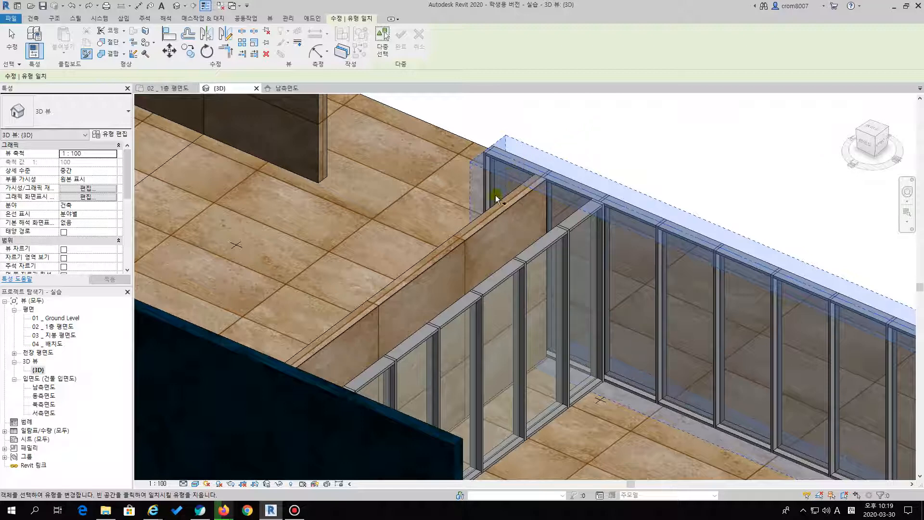
click(492, 214)
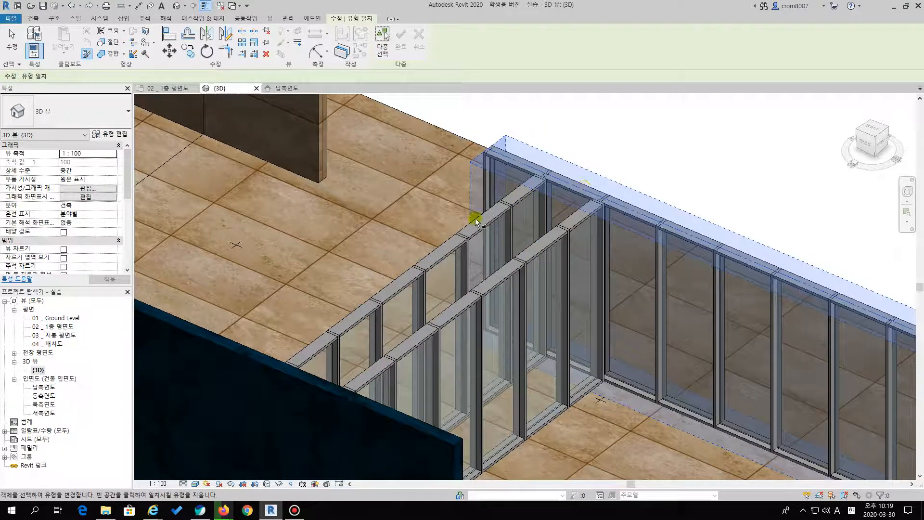
key(Escape)
In the 1층 평면도 floor plan, draw a 대리석벽 wall along the horizontal outline between the two vertical wall outlines at the podium's upper left
scroll(501, 218, down, 5)
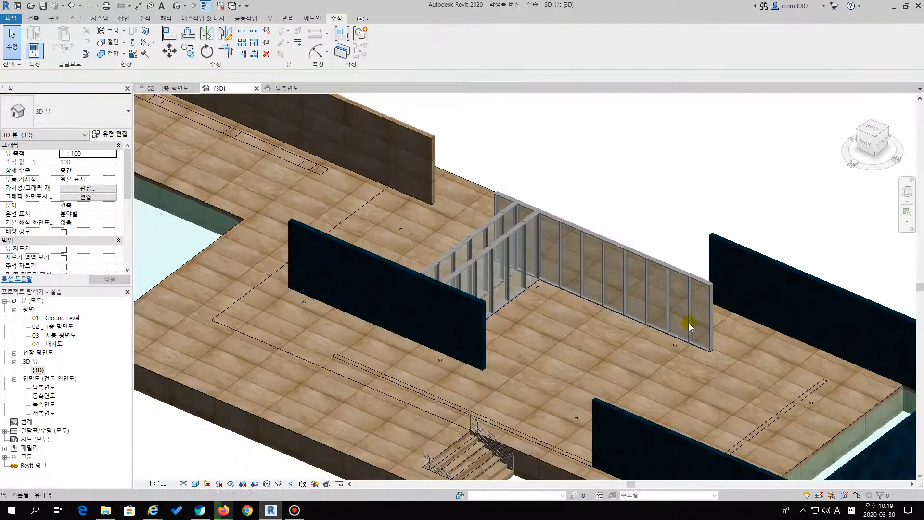
middle_drag(538, 266, 557, 248)
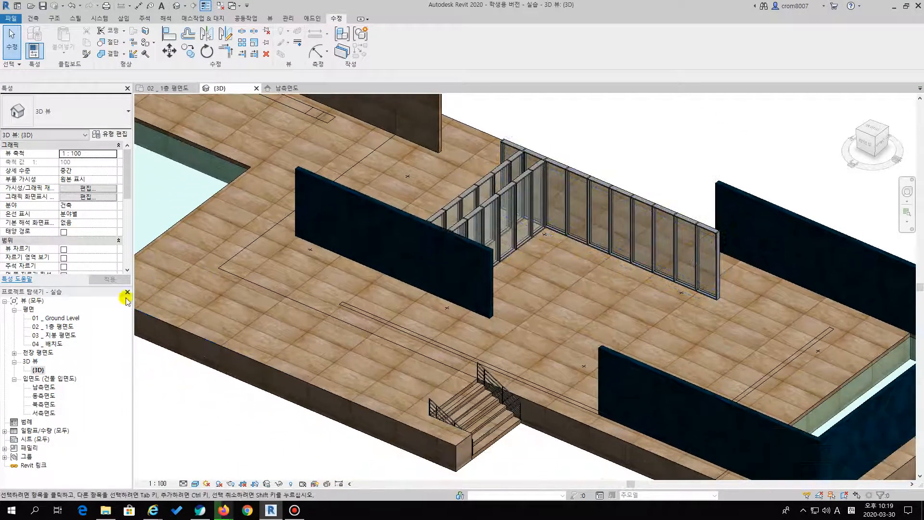
double_click(58, 327)
scroll(694, 275, down, 5)
scroll(397, 211, up, 5)
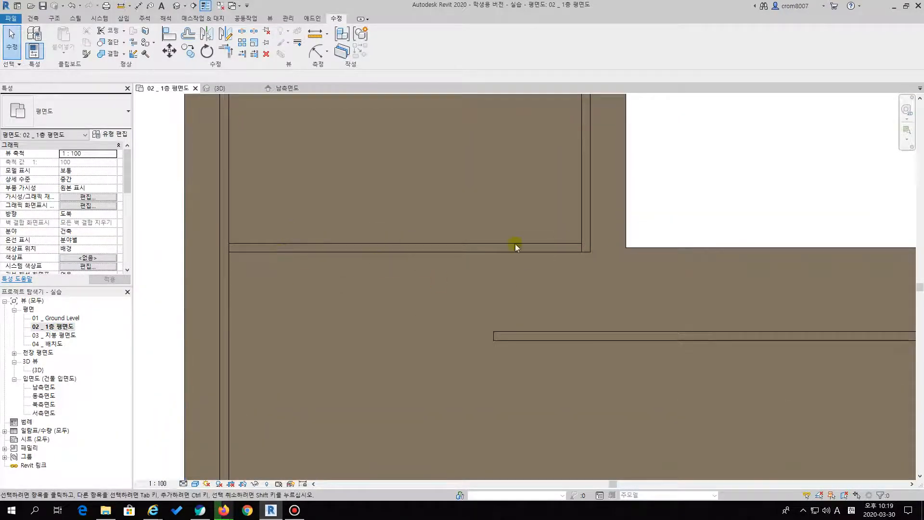
middle_drag(397, 238, 385, 262)
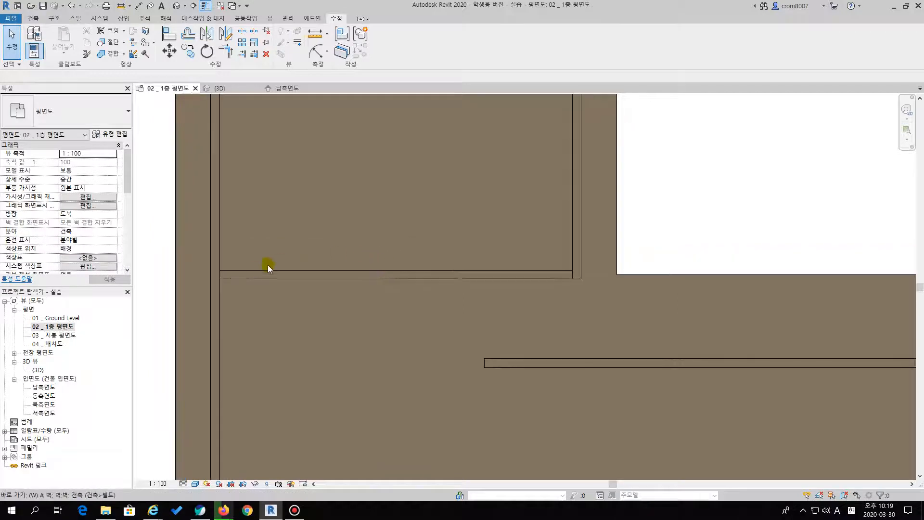
key(w)
key(a)
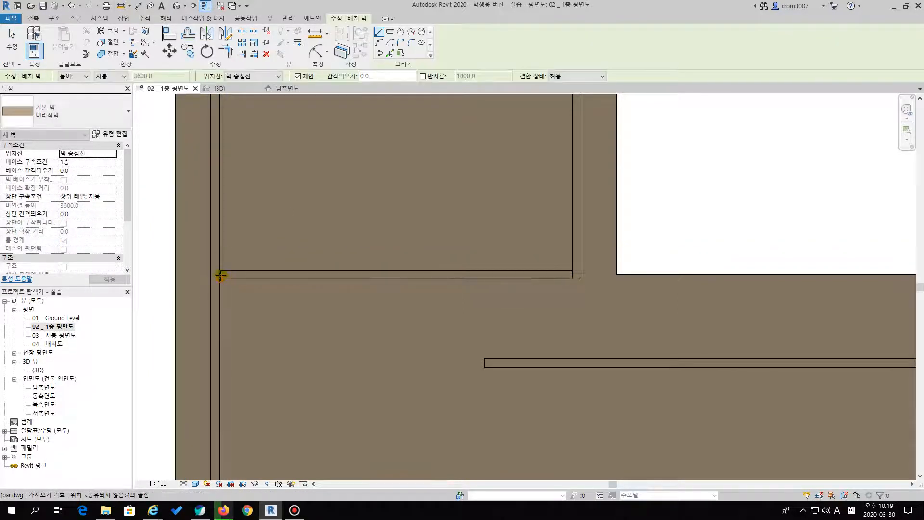
click(220, 275)
click(573, 274)
key(Escape)
key(Escape)
Examine how both ends of the new horizontal 대리석벽 wall meet the adjoining vertical walls
mouse_move(539, 301)
middle_down()
mouse_move(496, 304)
mouse_move(541, 294)
middle_up()
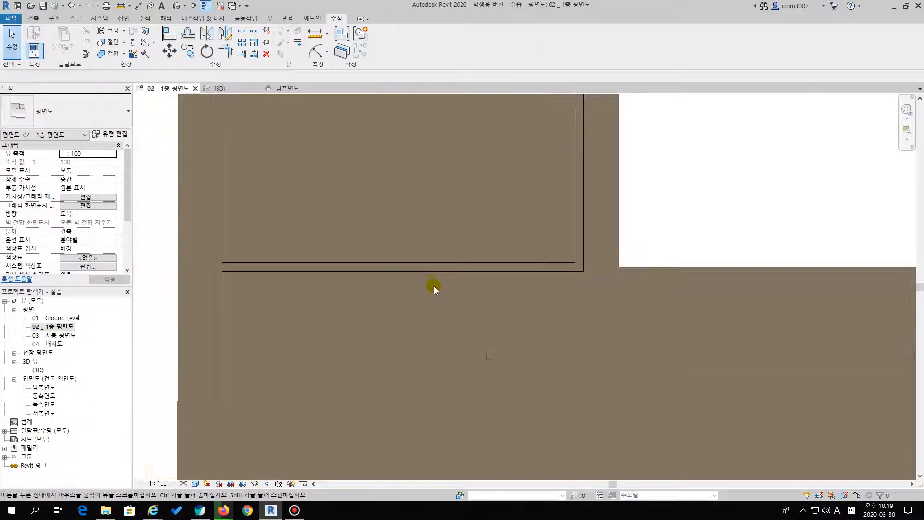
middle_drag(431, 282, 447, 323)
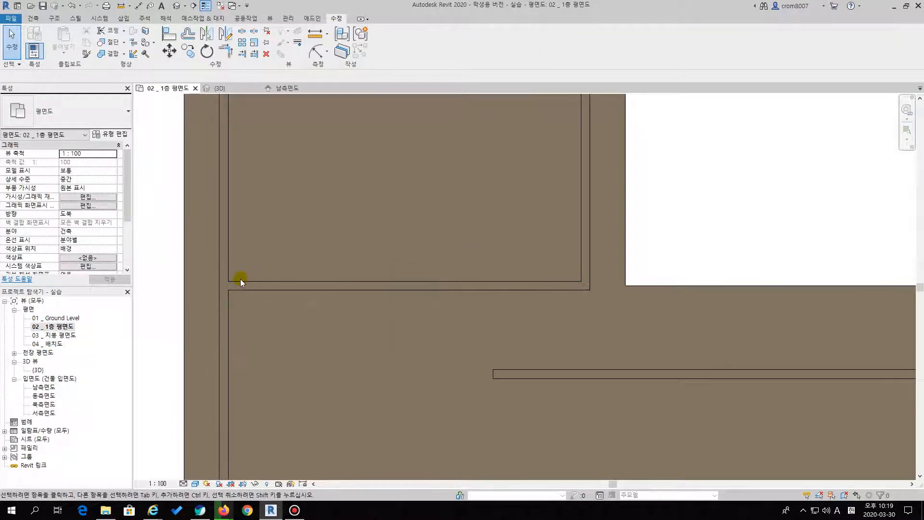
middle_drag(582, 299, 489, 291)
scroll(515, 289, up, 3)
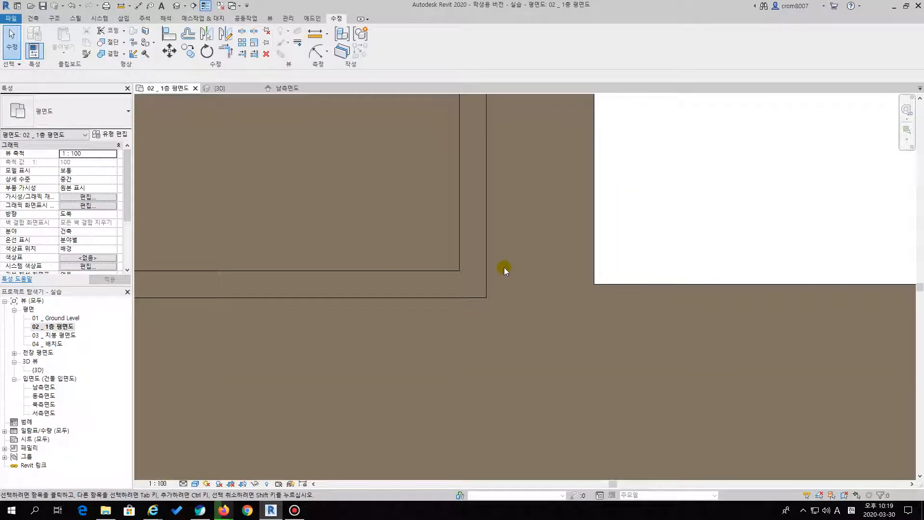
scroll(445, 254, down, 4)
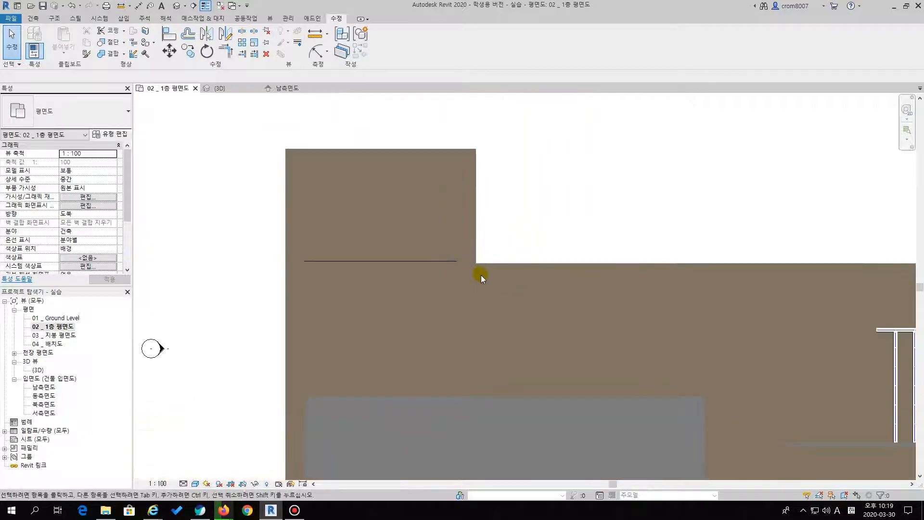
Match the new horizontal 대리석벽 wall's type to the vertical 유리벽 curtain wall with Match Type Properties
middle_drag(405, 272, 334, 269)
scroll(392, 252, up, 6)
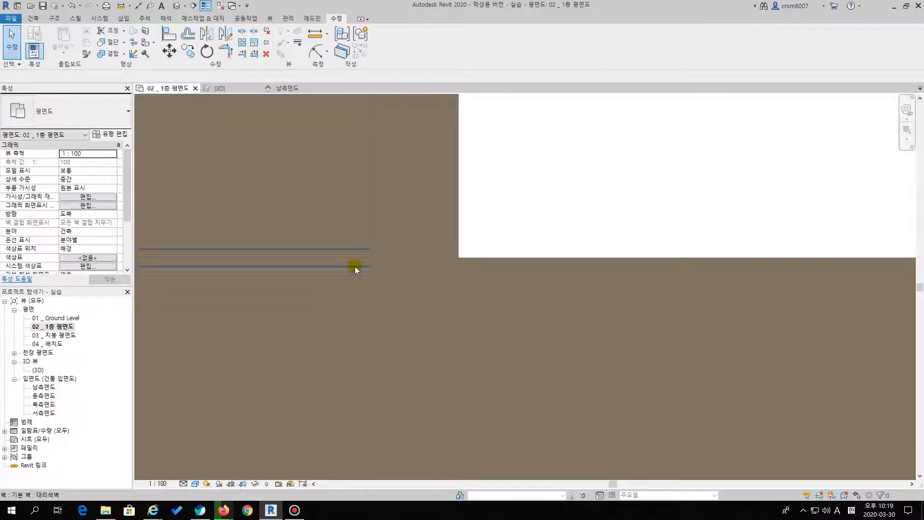
scroll(403, 250, down, 6)
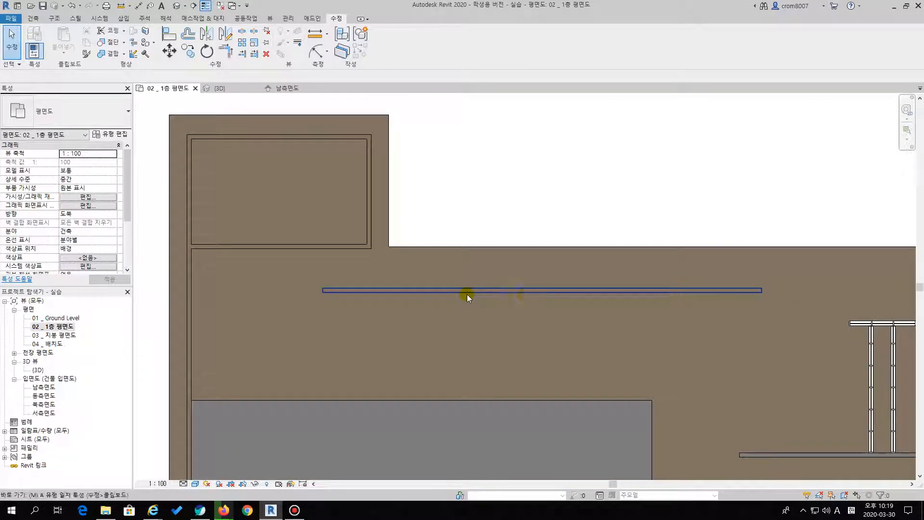
key(m)
key(a)
middle_drag(605, 318, 444, 320)
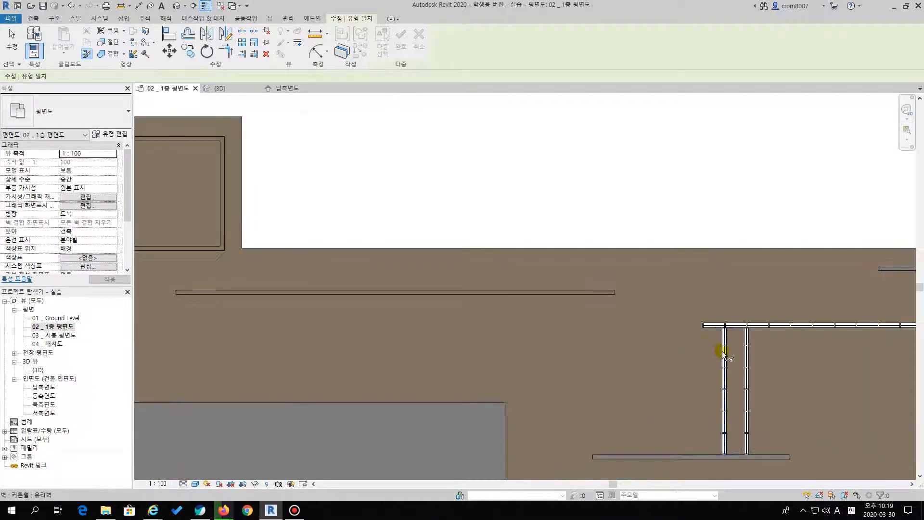
middle_drag(373, 320, 588, 320)
click(360, 249)
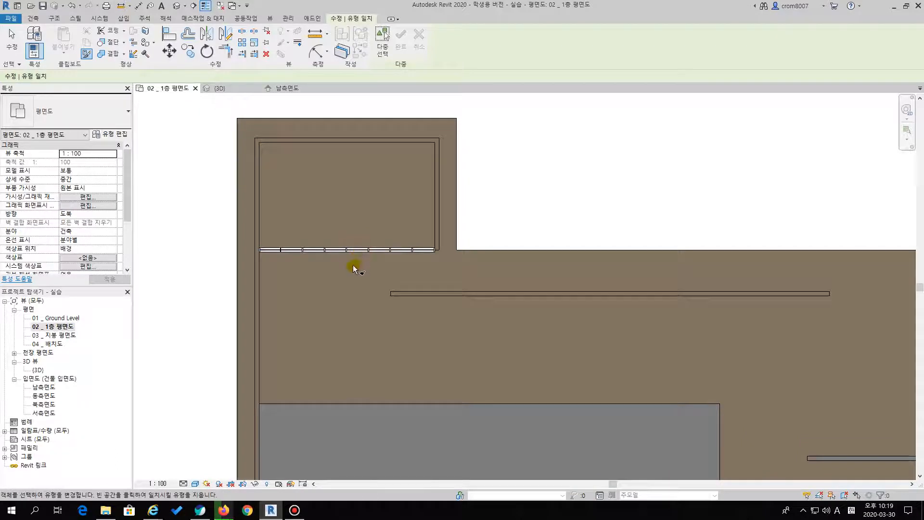
key(Escape)
Change the type of the horizontal 대리석벽 wall at the podium's upper left to the 유리벽 curtain wall
click(358, 250)
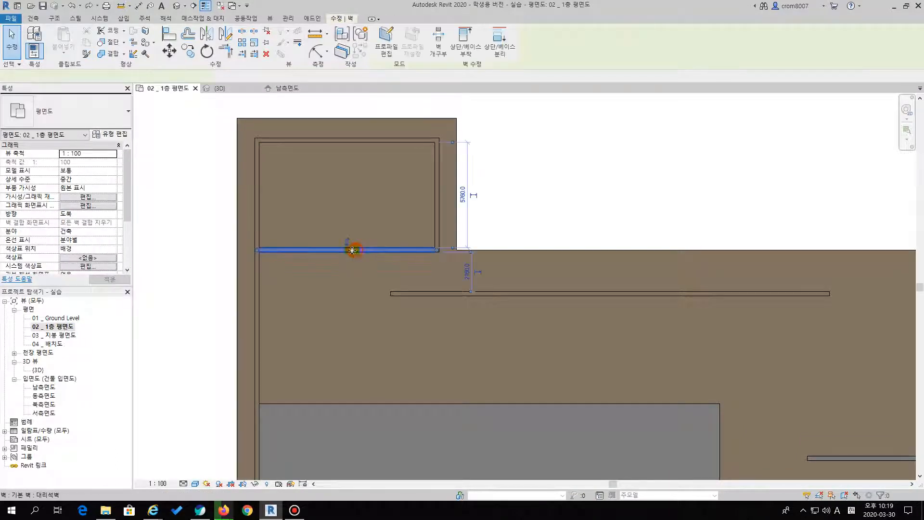
click(82, 111)
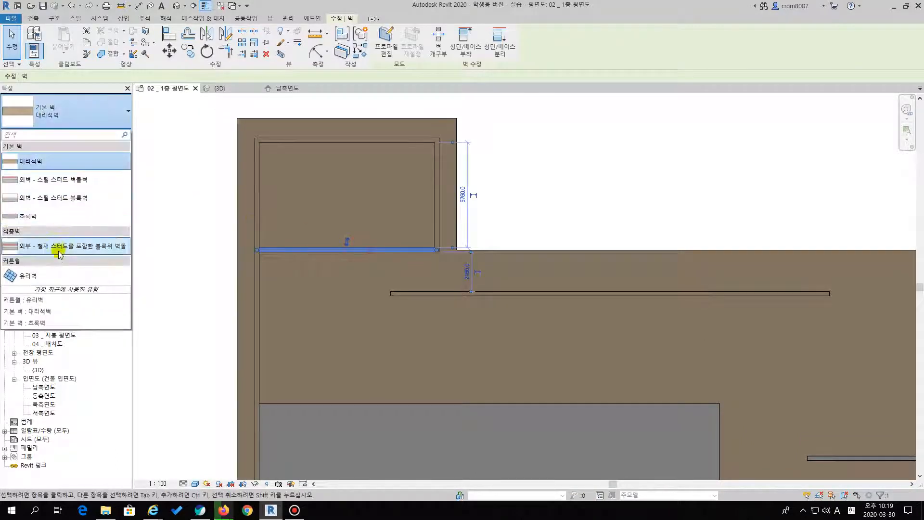
click(30, 276)
click(609, 169)
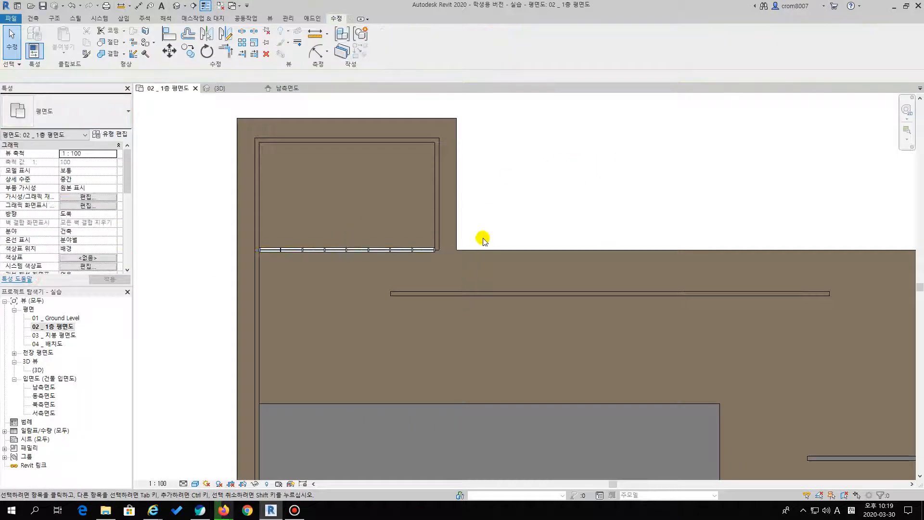
Try to stretch the lower end of the vertical 대리석벽 wall to the outer face of the adjoining 유리벽 curtain wall
scroll(394, 272, up, 5)
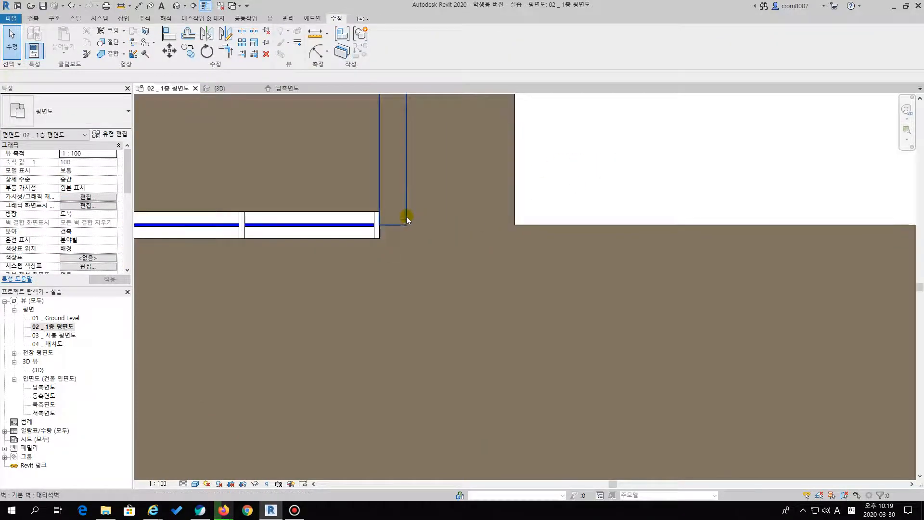
click(405, 226)
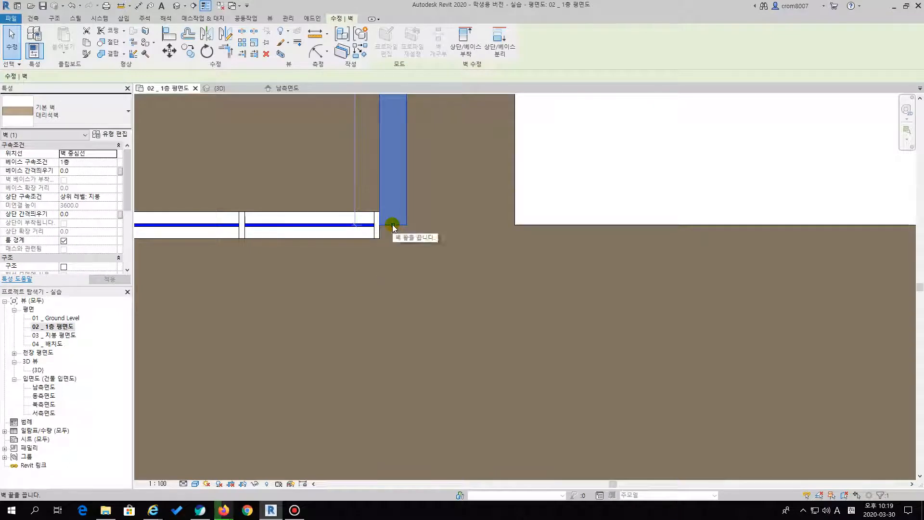
drag(394, 225, 389, 238)
click(630, 163)
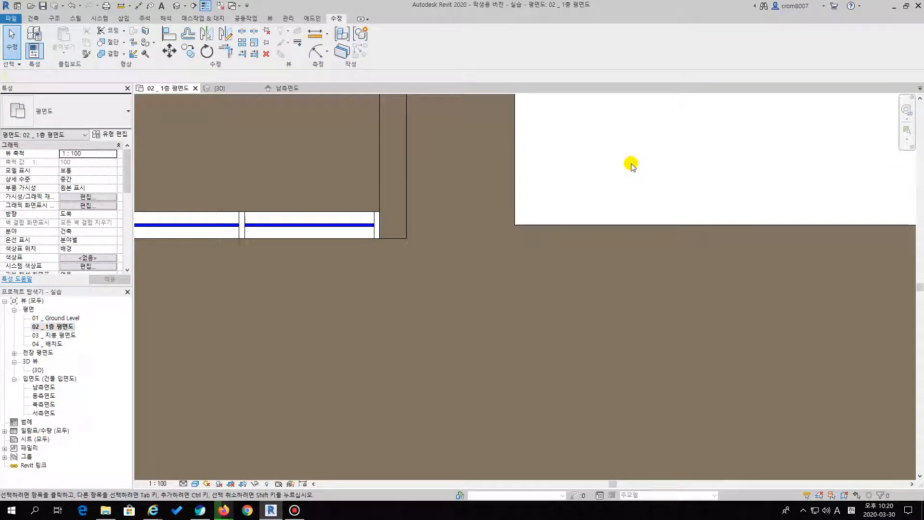
click(379, 173)
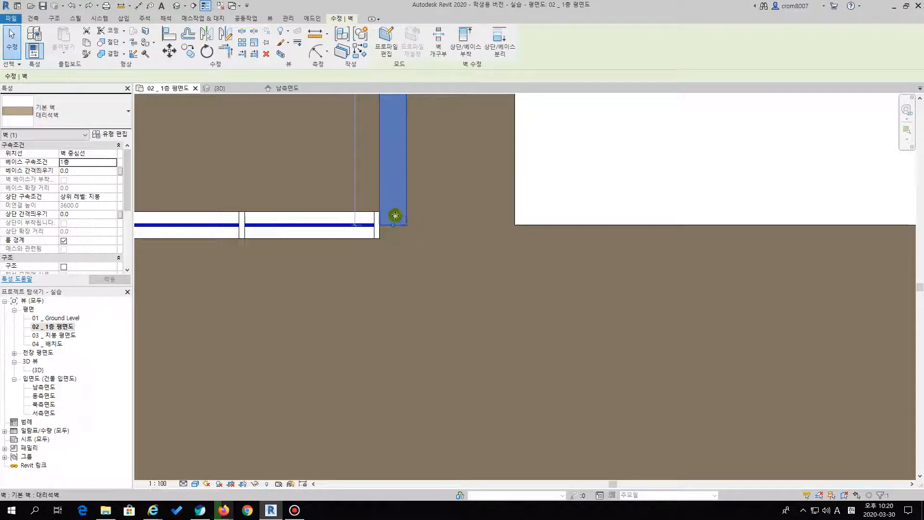
key(r)
key(s)
key(Escape)
key(Escape)
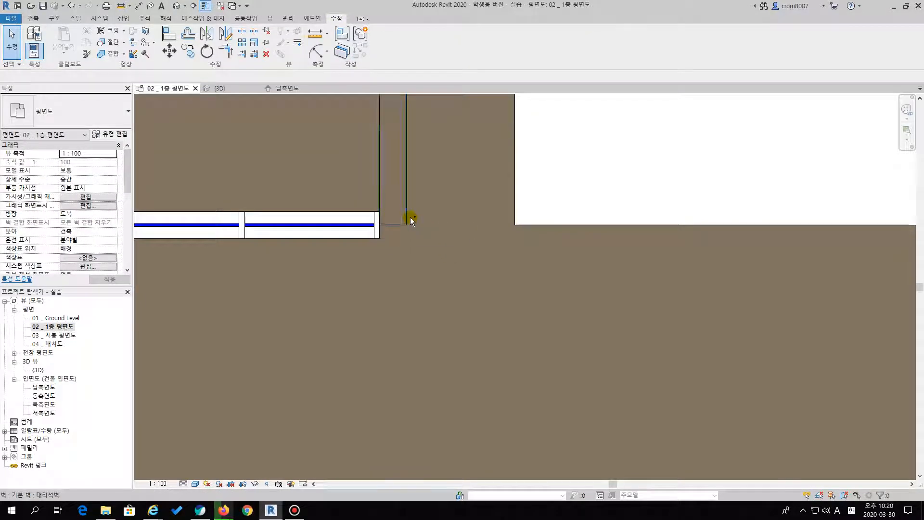
Extend the vertical 대리석벽 wall's lower end flush with the outer face of the horizontal 유리벽 curtain wall
click(408, 191)
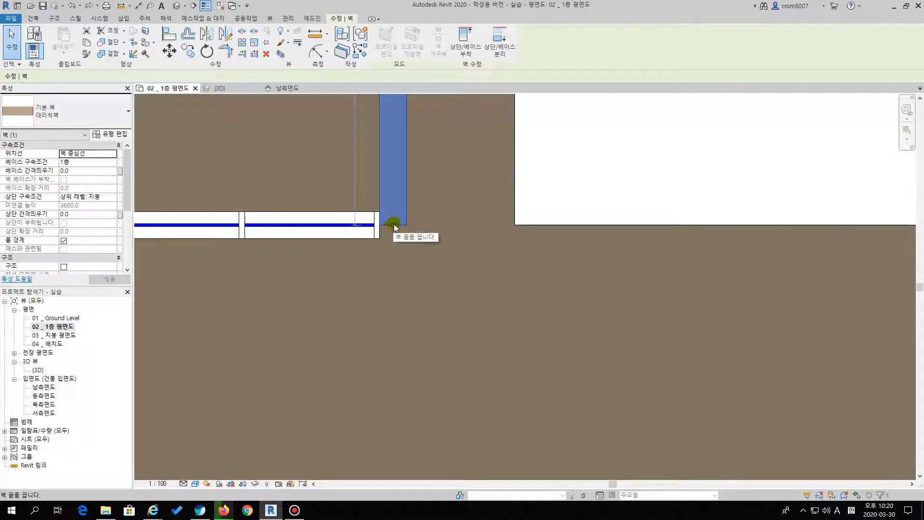
drag(394, 226, 394, 233)
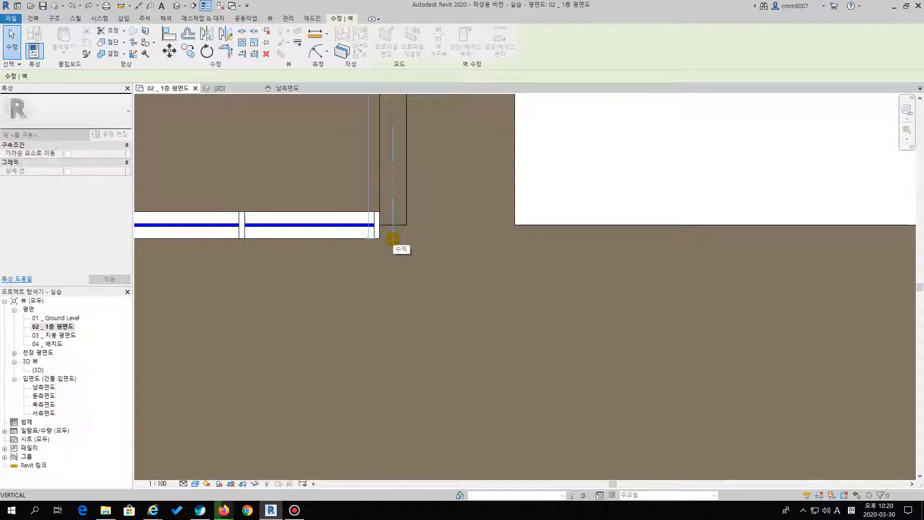
mouse_move(382, 237)
mouse_down()
mouse_move(373, 234)
mouse_move(392, 238)
mouse_up()
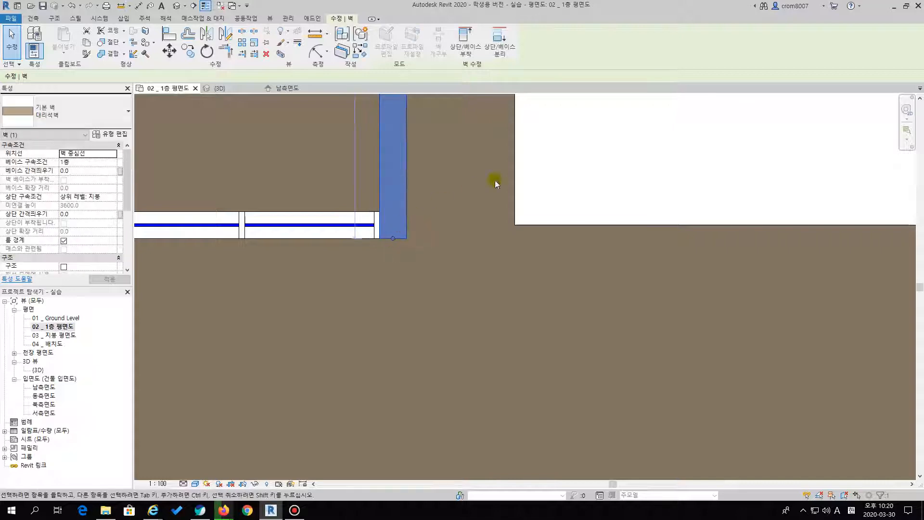
click(602, 160)
Draw a 대리석벽 wall 14400 mm long above the stair, along the horizontal outline up to the end of the 초록벽 wall
scroll(433, 234, down, 3)
scroll(455, 235, down, 3)
middle_drag(604, 307, 340, 218)
scroll(724, 357, up, 1)
middle_drag(724, 357, 687, 291)
scroll(625, 333, up, 2)
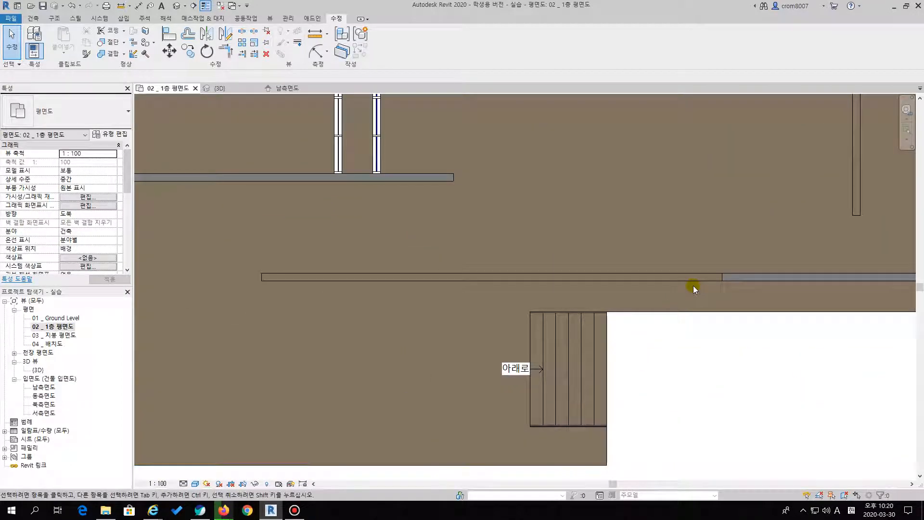
key(Escape)
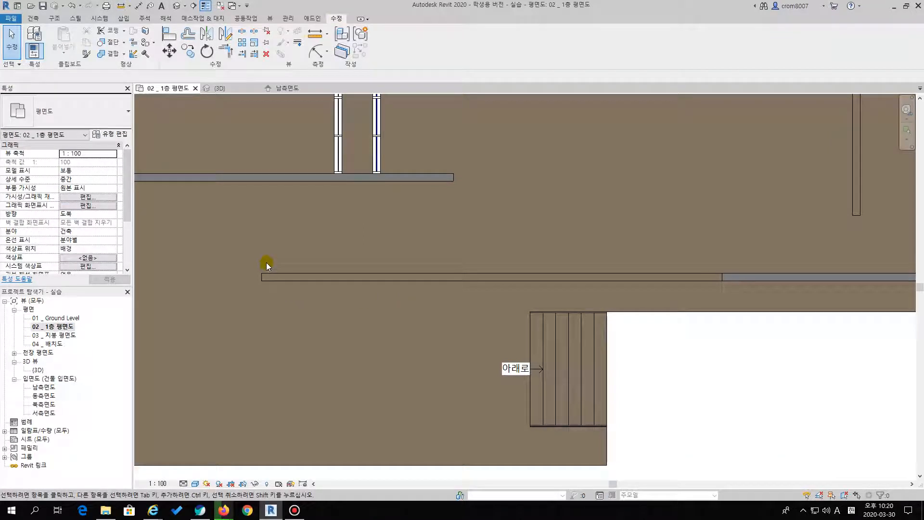
key(w)
key(a)
click(260, 278)
scroll(713, 274, up, 2)
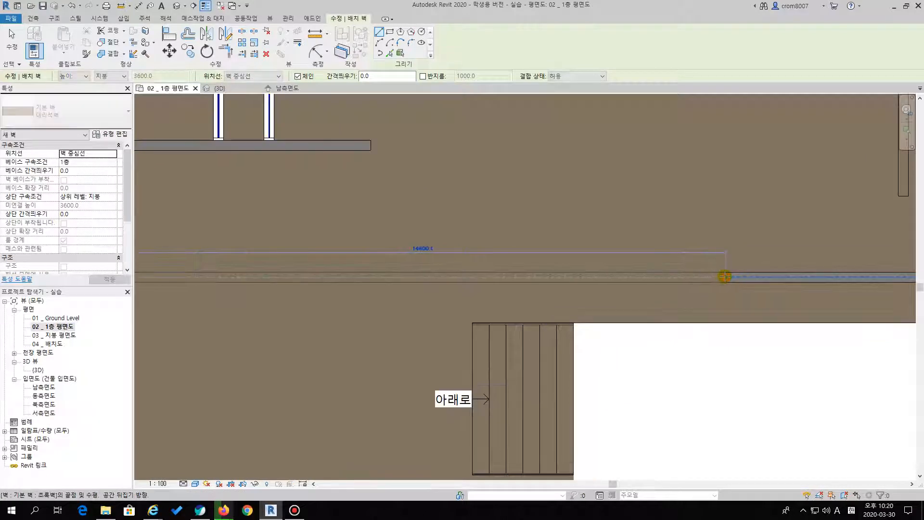
click(725, 277)
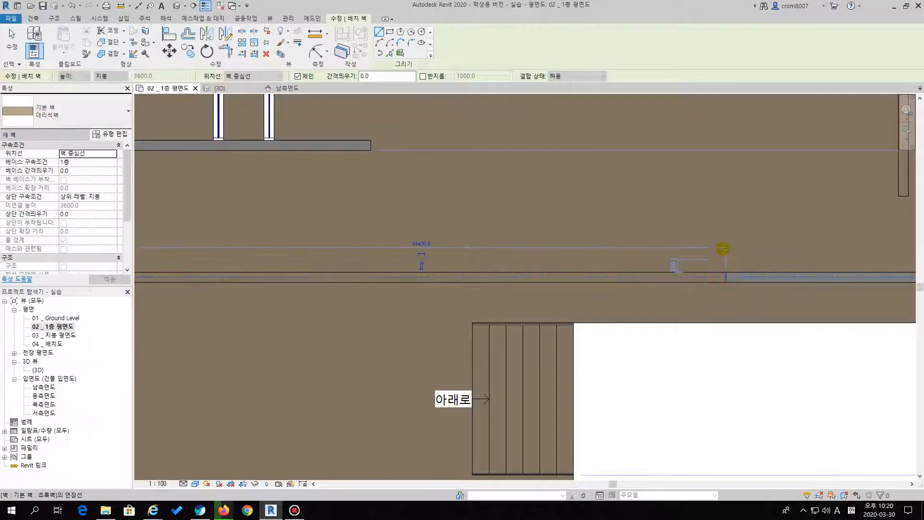
key(Escape)
key(Escape)
Try the 초록벽 type on the new wall above the stair and check how it joins the neighbouring 초록벽 wall
click(700, 275)
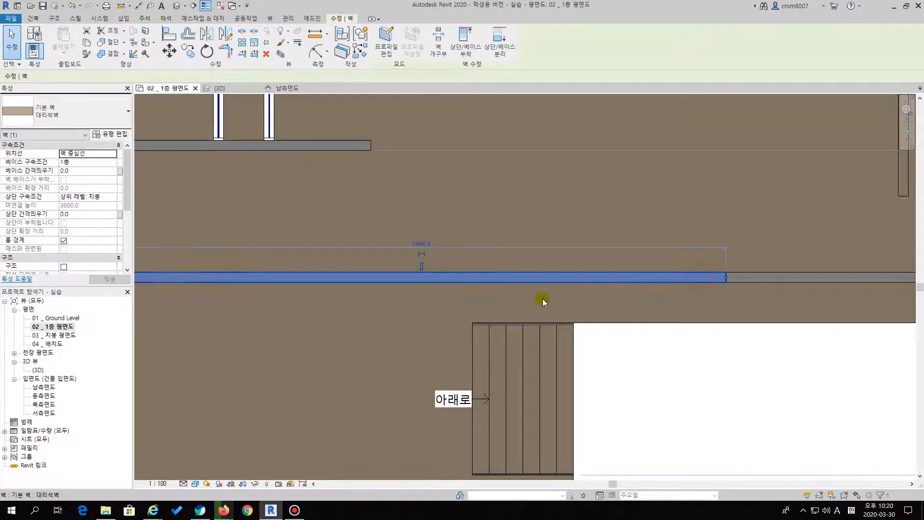
middle_drag(229, 224, 289, 203)
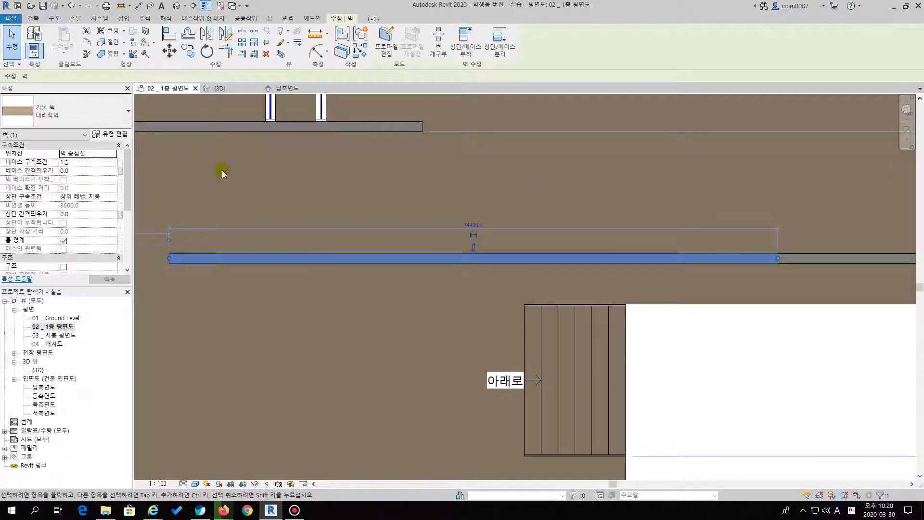
click(72, 113)
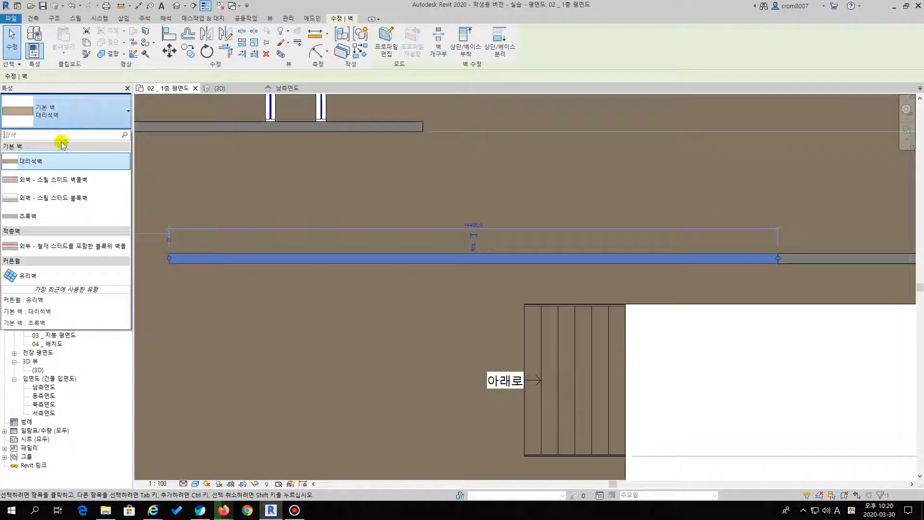
click(36, 216)
click(693, 237)
click(704, 258)
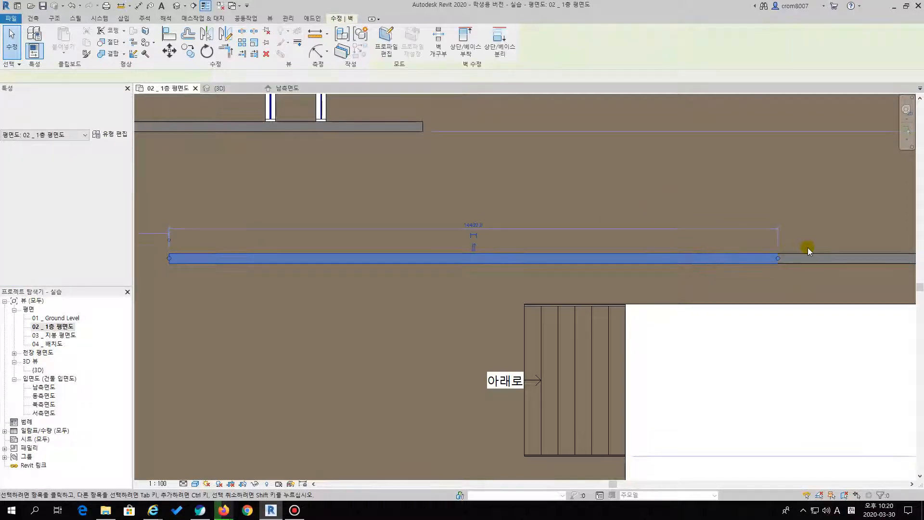
click(806, 248)
click(744, 254)
click(817, 249)
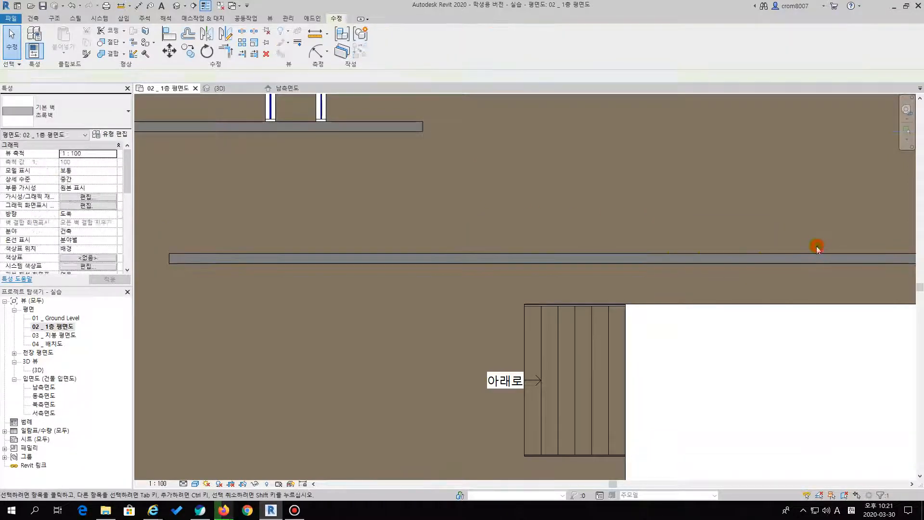
click(736, 260)
click(732, 235)
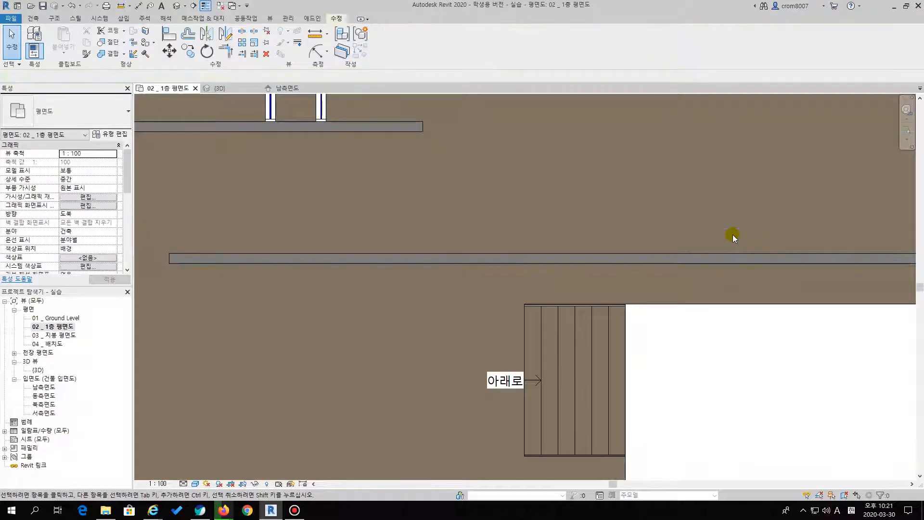
click(48, 118)
click(736, 257)
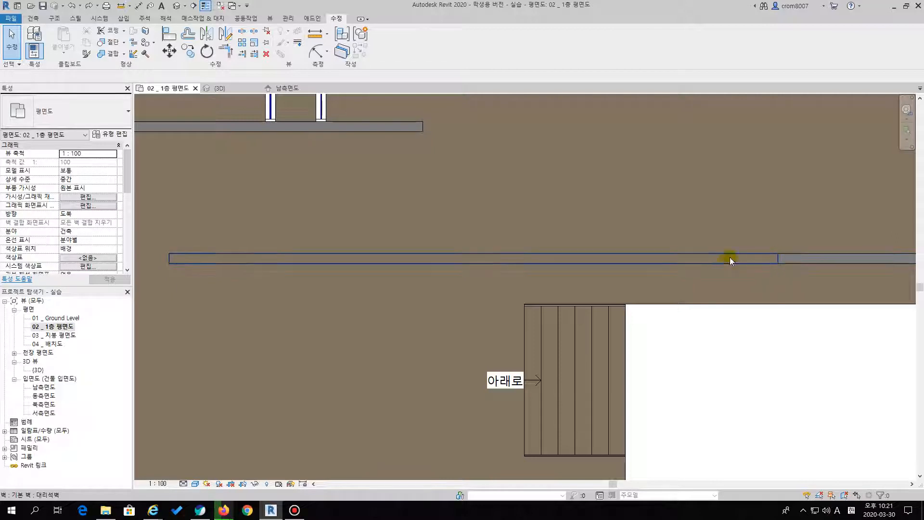
Change the type of the 대리석벽 wall above the stair to the 유리벽 curtain wall
click(313, 253)
click(74, 103)
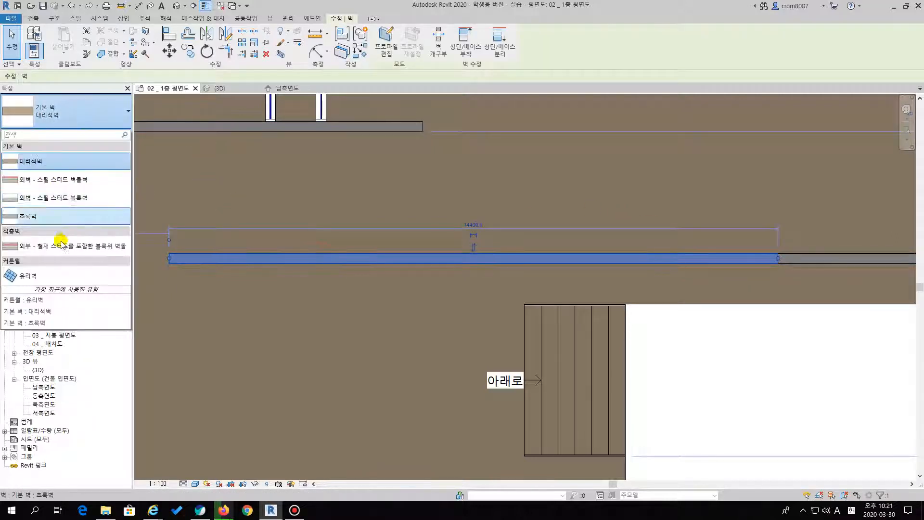
click(33, 270)
click(717, 361)
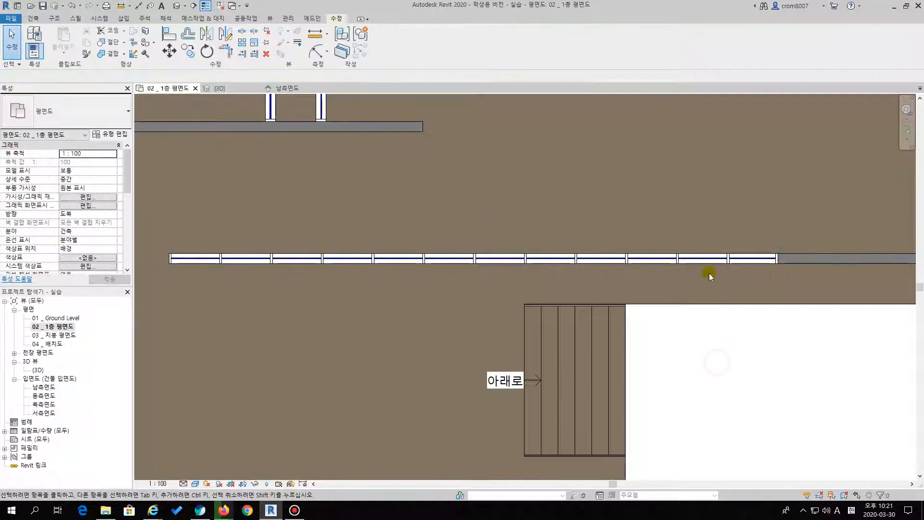
Examine the new 유리벽 curtain wall above the stair and the remaining wall outline beside the small pool in the 3D view
double_click(36, 370)
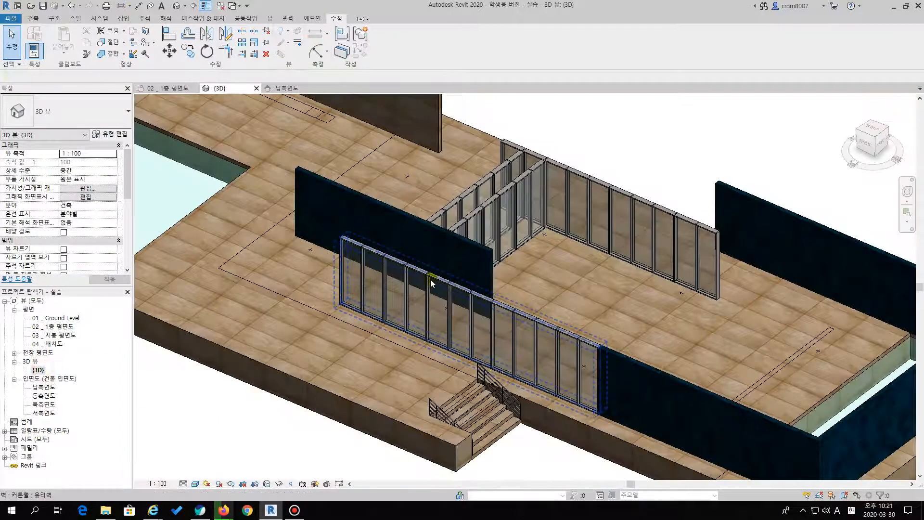
scroll(546, 308, down, 5)
scroll(541, 295, up, 3)
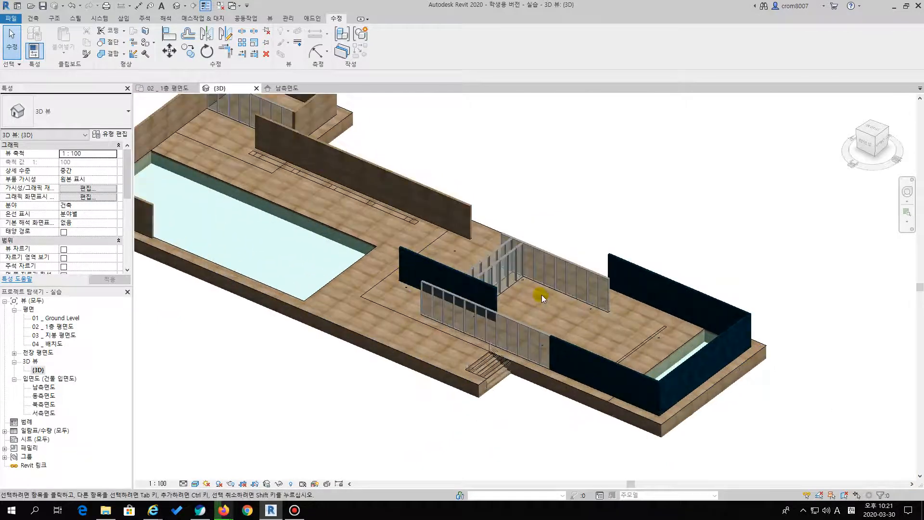
scroll(654, 334, up, 5)
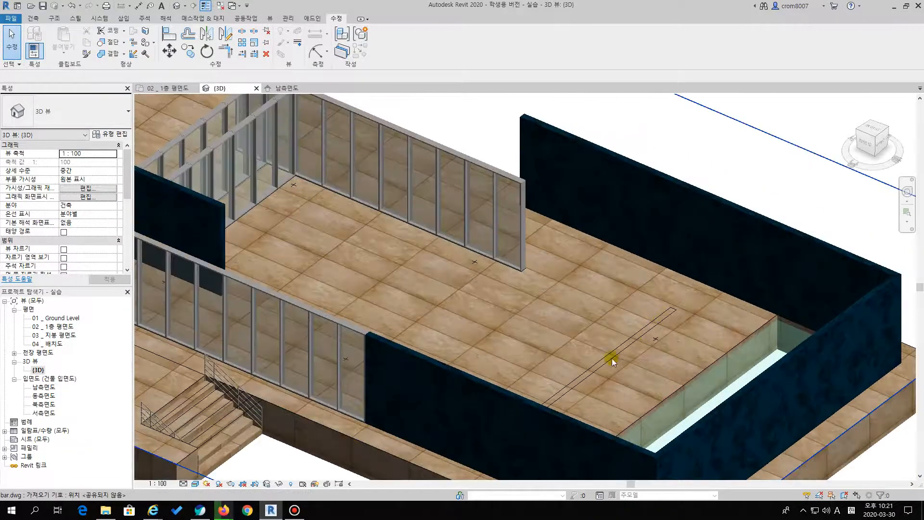
In the 1층 평면도 floor plan, draw a 대리석벽 wall about 9600 mm long along the vertical outline beside the small pool and select it
double_click(48, 327)
scroll(506, 337, down, 4)
scroll(489, 277, up, 3)
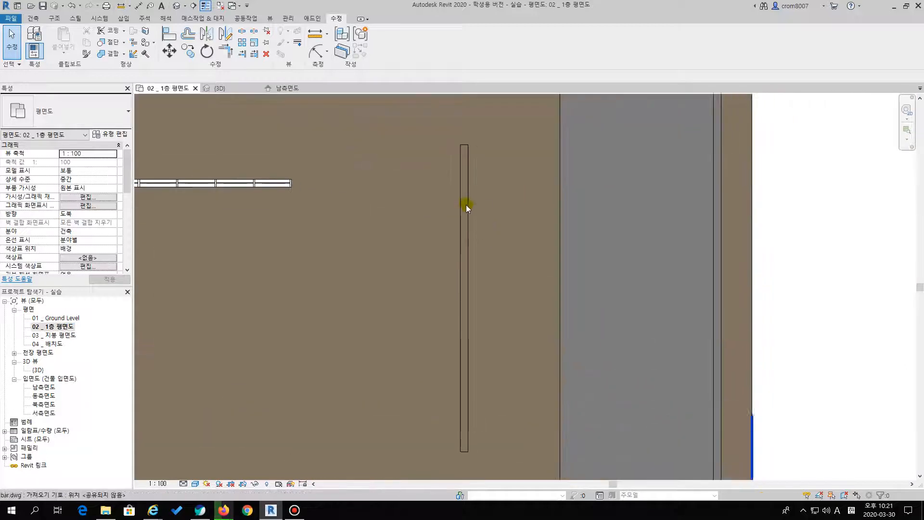
key(w)
key(a)
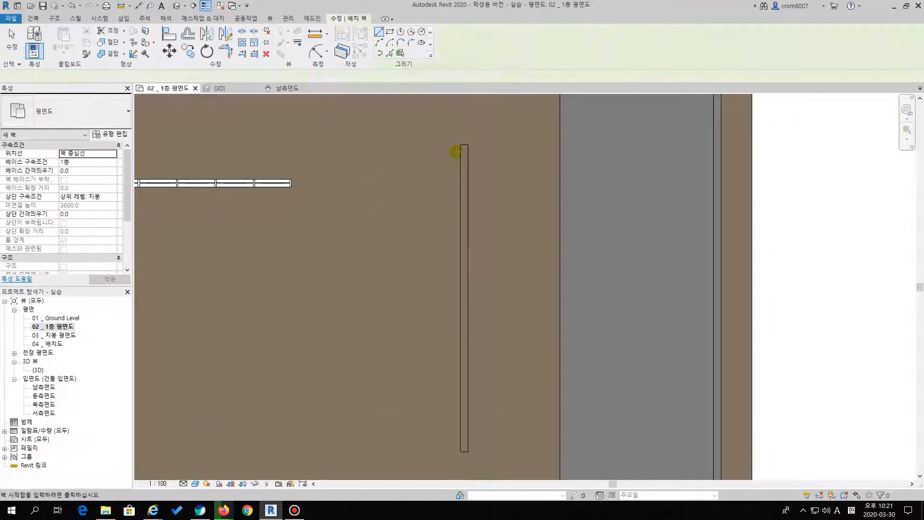
click(463, 144)
click(461, 450)
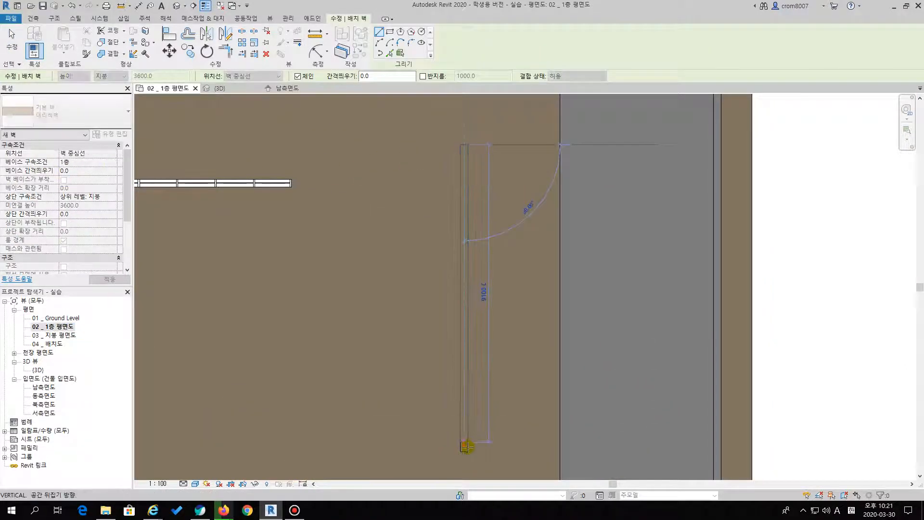
key(Escape)
key(Escape)
click(467, 379)
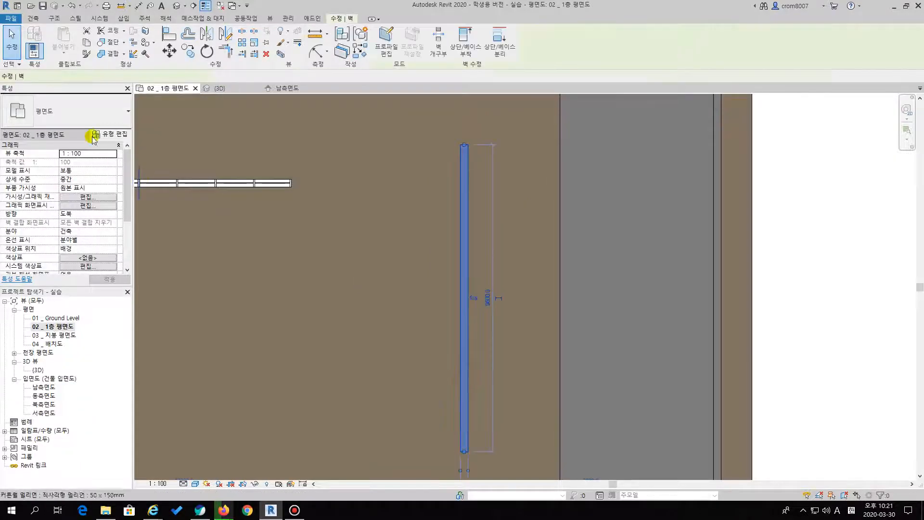
Change the selected 9600 mm wall beside the small pool to the 유리벽 curtain wall type and check it in the 3D view
click(76, 115)
click(28, 277)
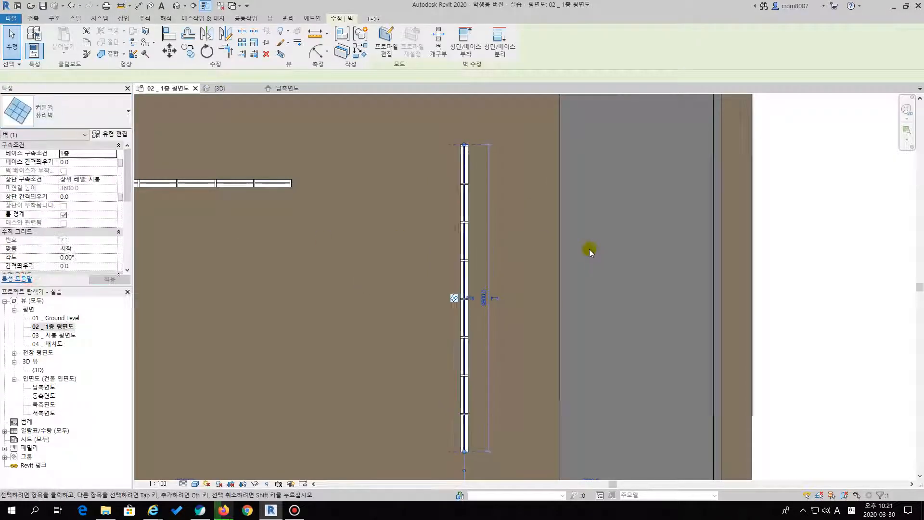
click(782, 235)
double_click(38, 369)
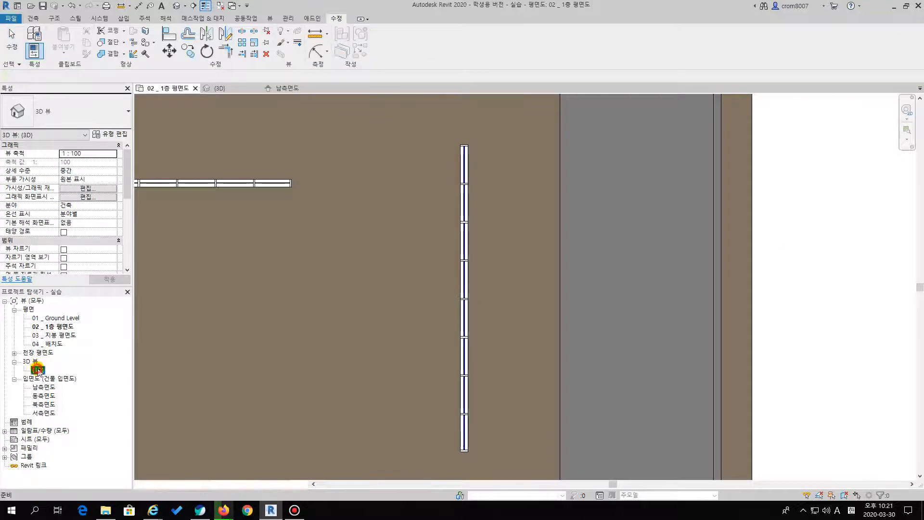
scroll(428, 231, down, 2)
middle_drag(553, 251, 722, 301)
scroll(463, 210, down, 2)
middle_drag(463, 207, 482, 250)
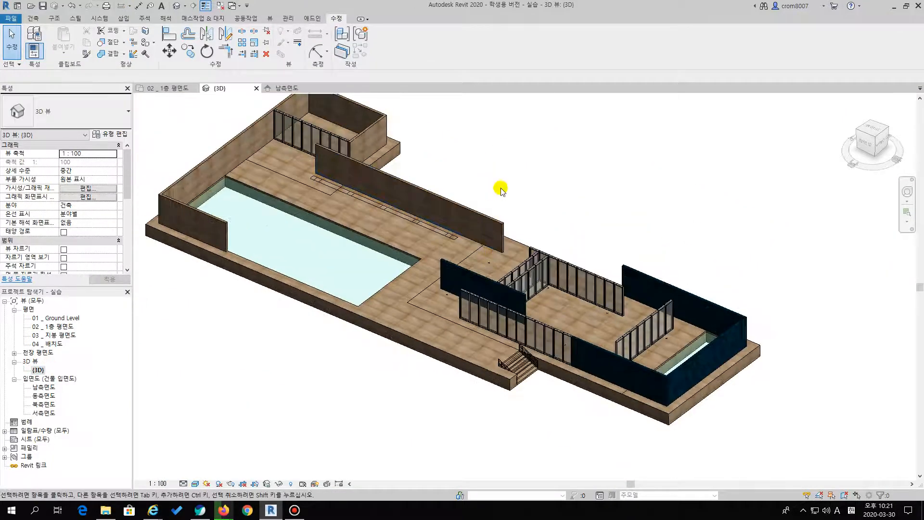
middle_drag(501, 188, 502, 220)
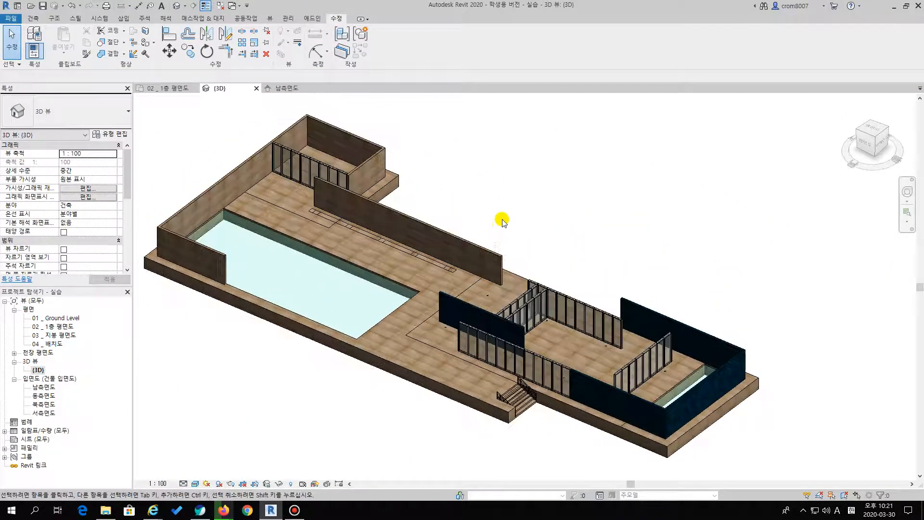
In the 02 _ 1층 평면도 floor plan, hide the mullion layer of bar.dwg and show its column layer
double_click(65, 327)
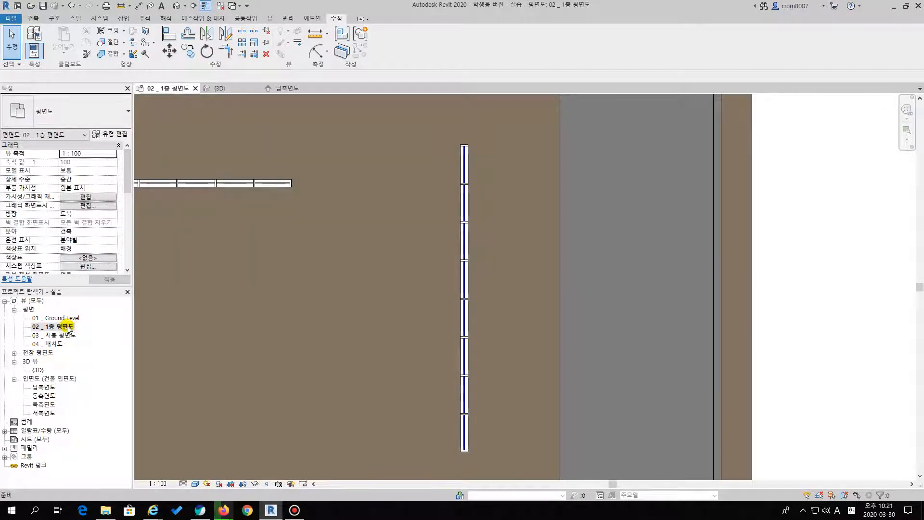
scroll(576, 255, down, 5)
scroll(472, 288, up, 2)
scroll(473, 286, down, 3)
scroll(486, 299, up, 1)
scroll(448, 293, down, 1)
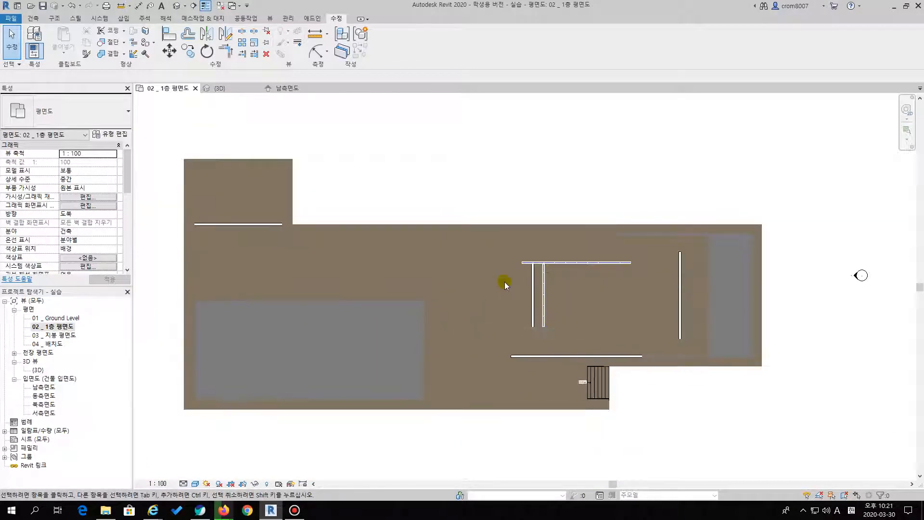
scroll(505, 285, up, 3)
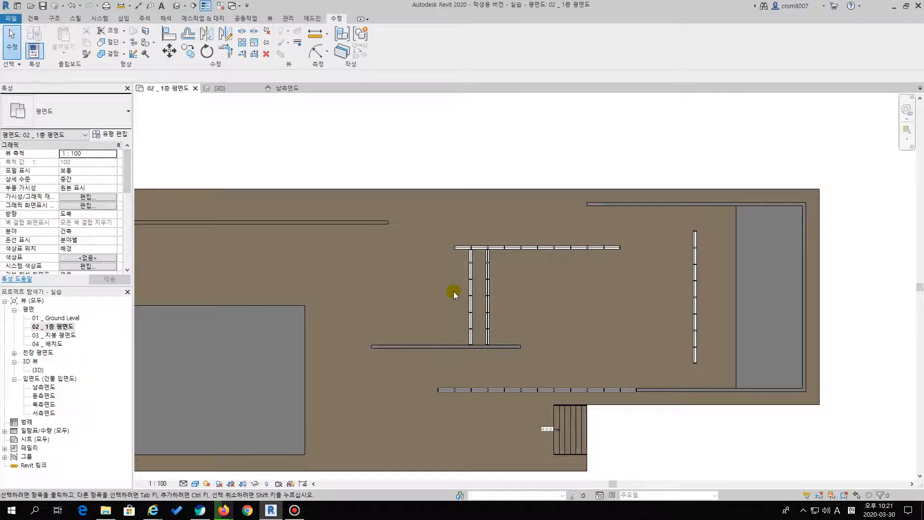
key(v)
key(g)
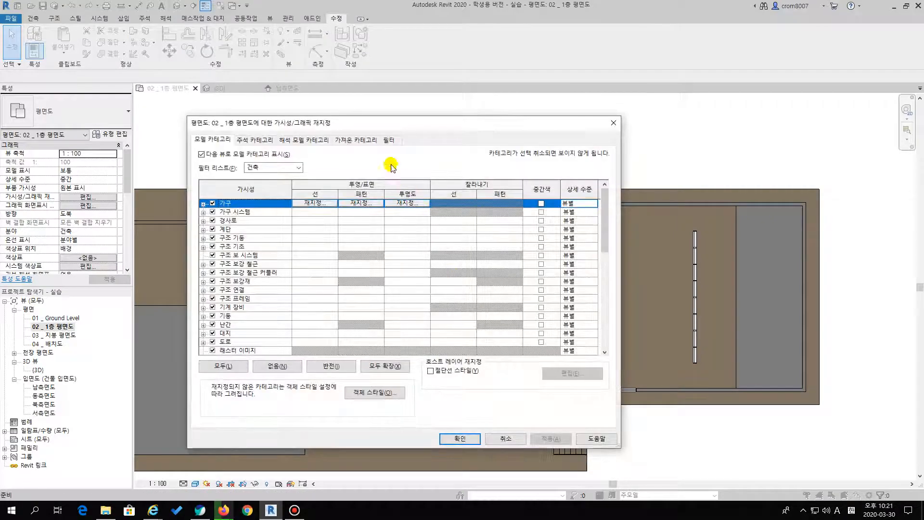
click(358, 140)
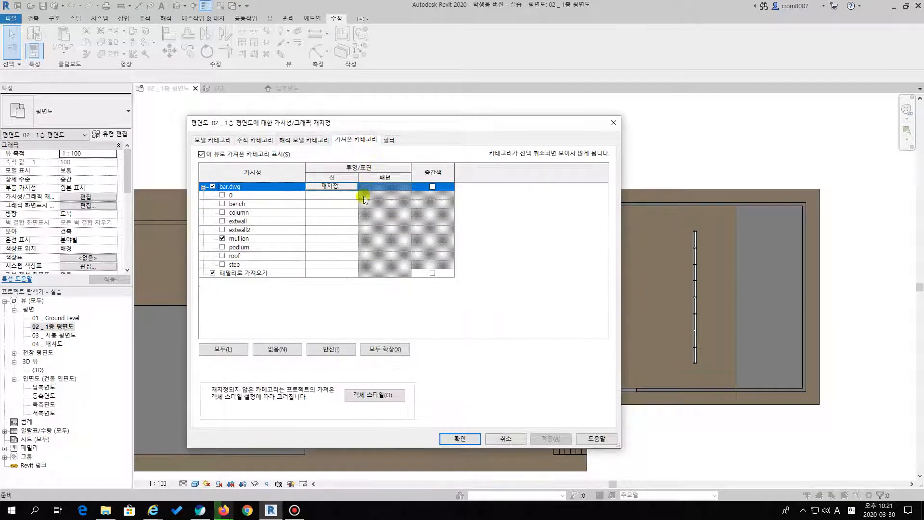
click(222, 239)
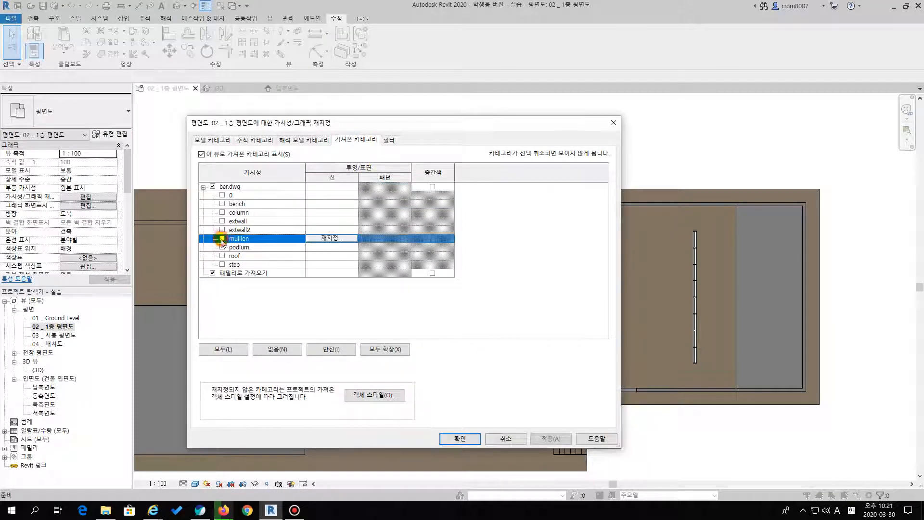
click(222, 213)
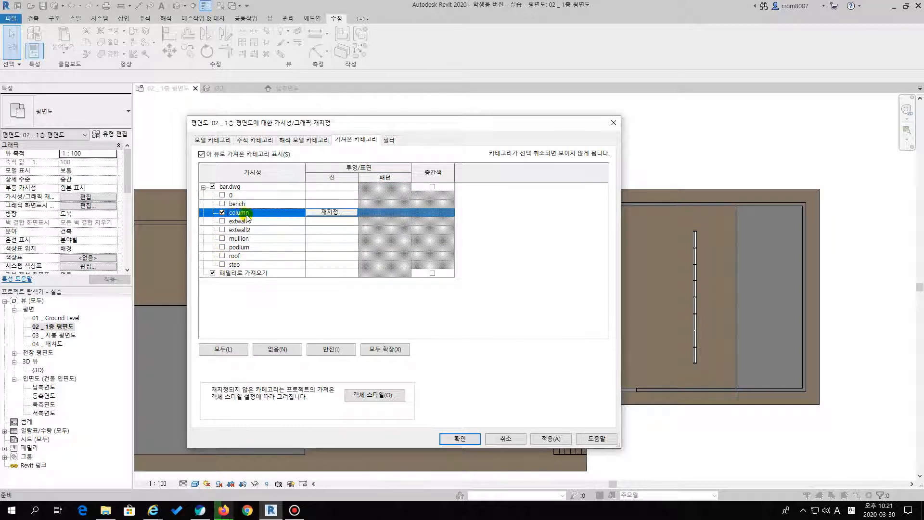
click(460, 438)
Examine the cross-shaped column marks of bar.dwg around the curtain walls in the floor plan
scroll(582, 273, up, 3)
scroll(452, 259, down, 2)
scroll(453, 256, up, 3)
middle_drag(457, 272, 337, 223)
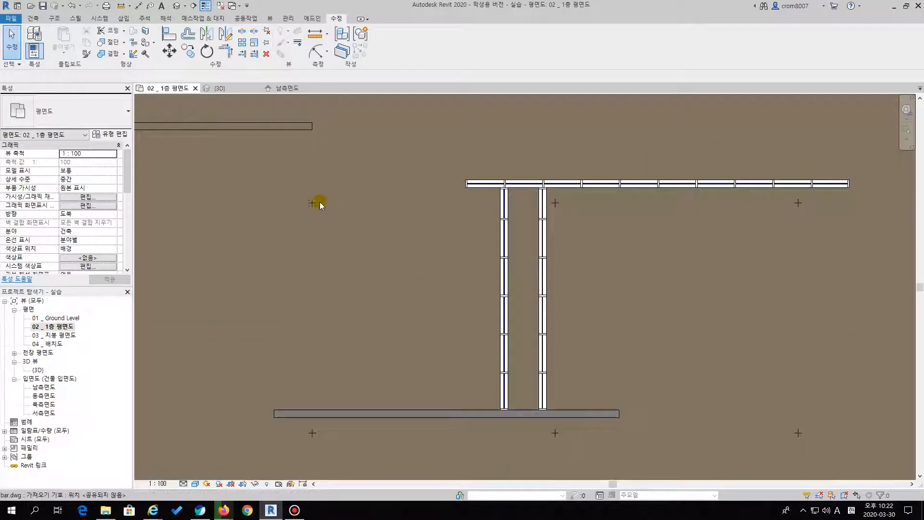
scroll(486, 229, down, 3)
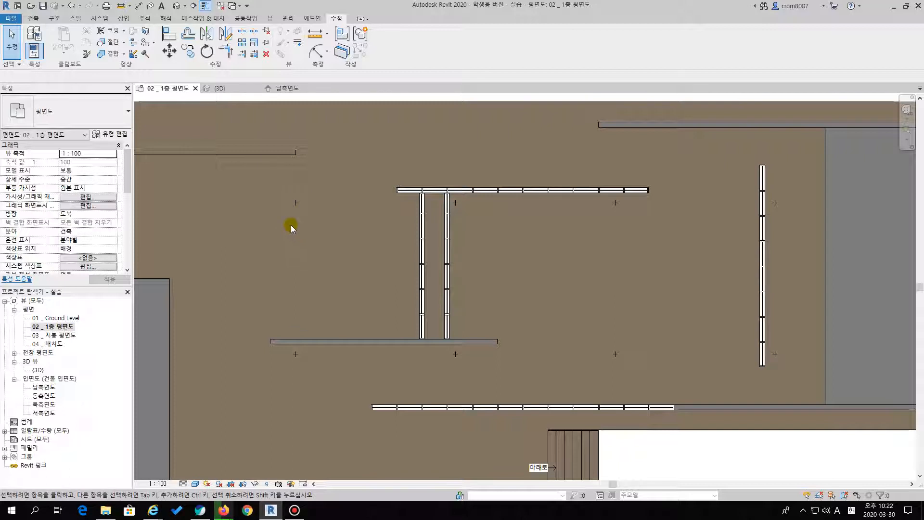
scroll(287, 215, up, 5)
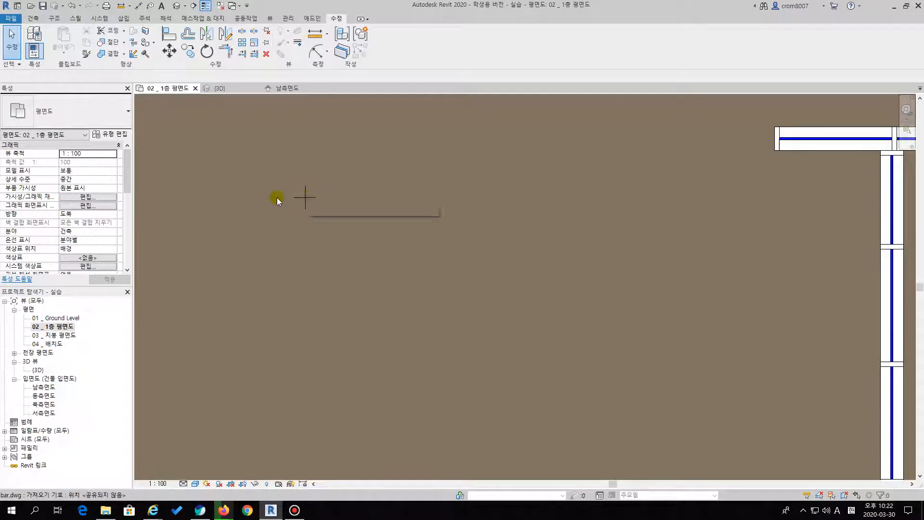
scroll(306, 201, down, 5)
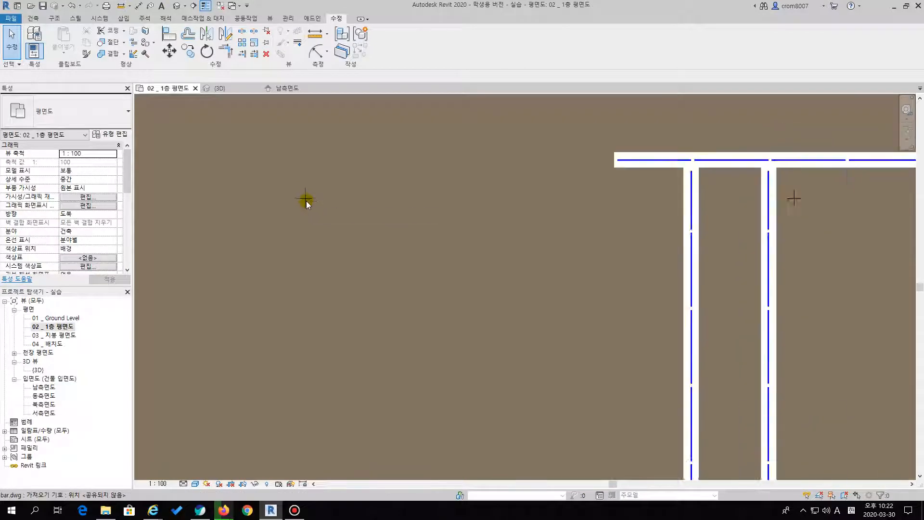
scroll(299, 207, up, 2)
middle_drag(325, 202, 342, 219)
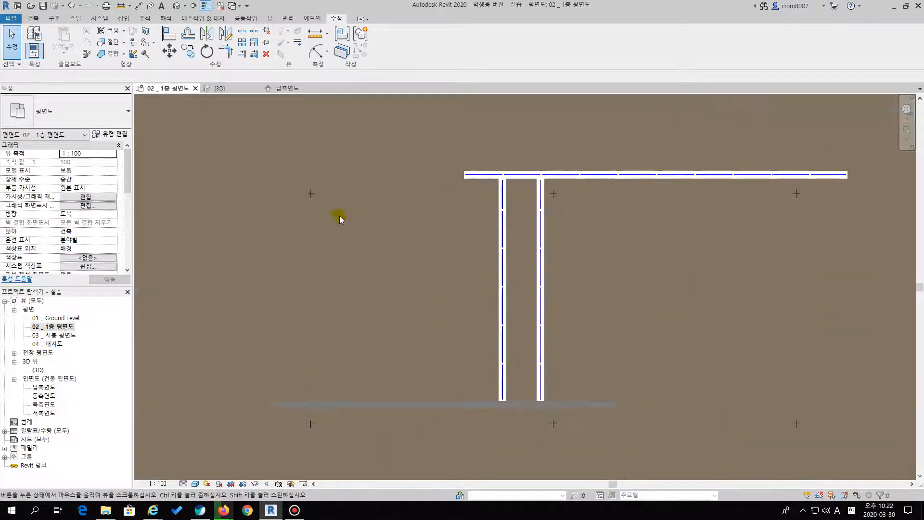
scroll(342, 219, down, 1)
Place a trial 패밀리1 기둥 structural column with depth to GL on the empty ground in front of the podium
click(35, 19)
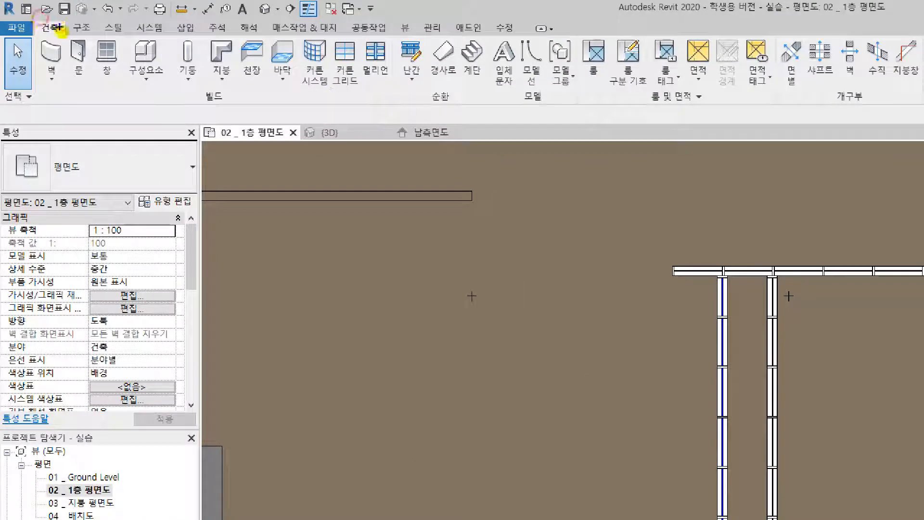
drag(41, 22, 33, 26)
drag(130, 48, 133, 33)
click(193, 73)
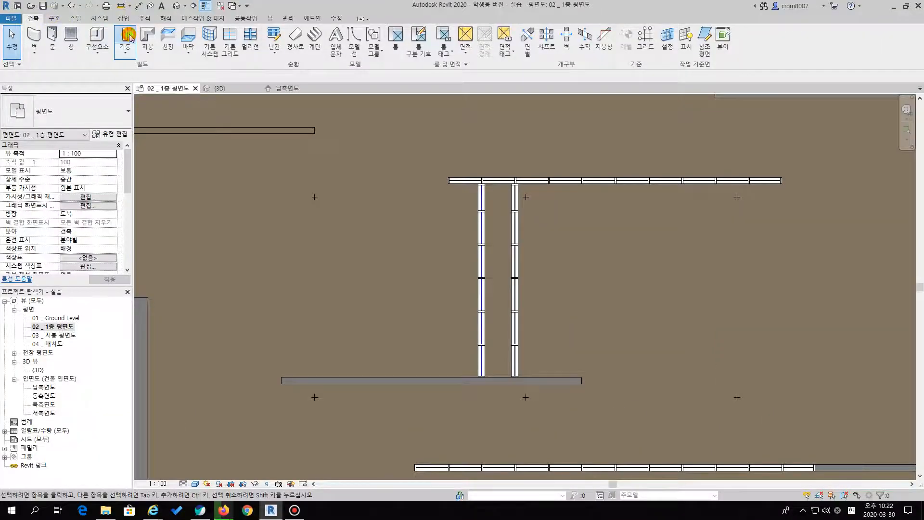
click(128, 76)
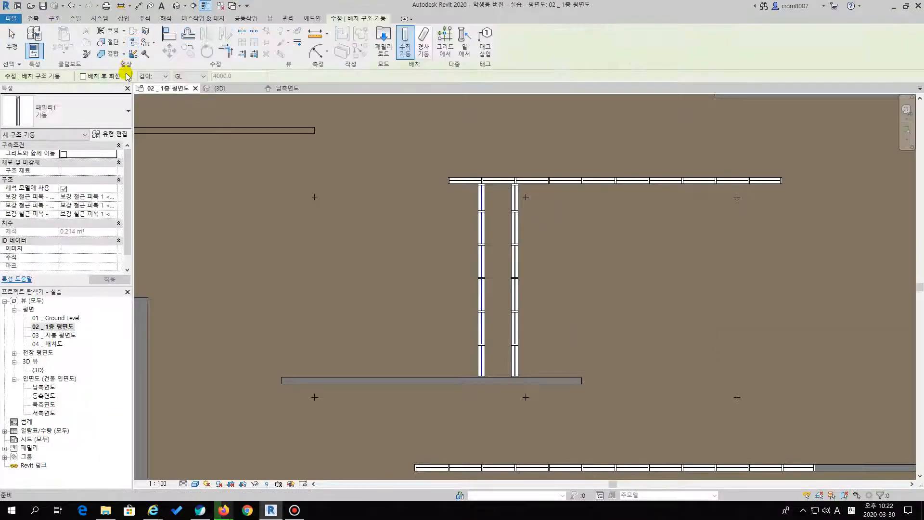
click(71, 115)
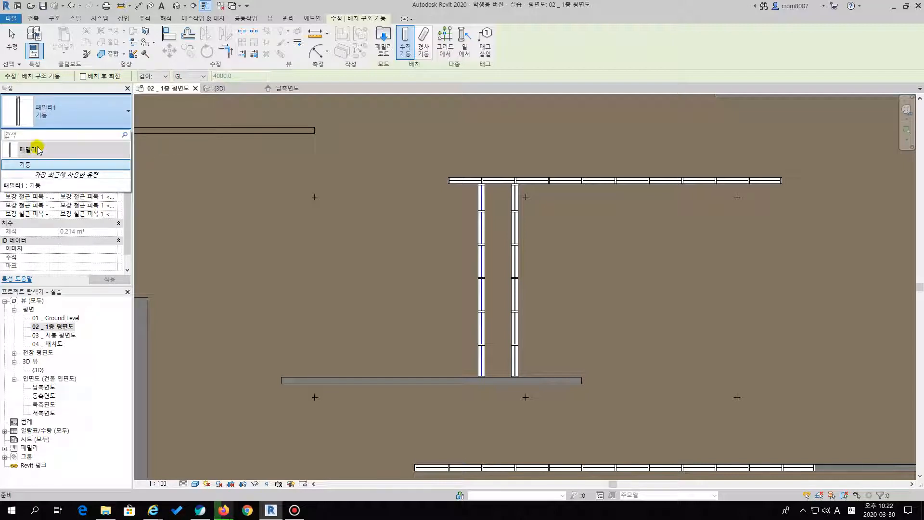
click(55, 123)
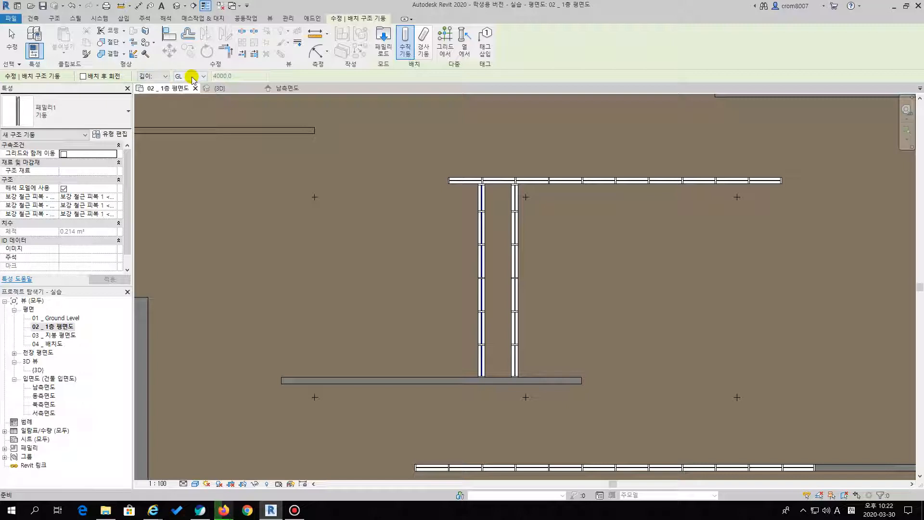
scroll(260, 154, down, 3)
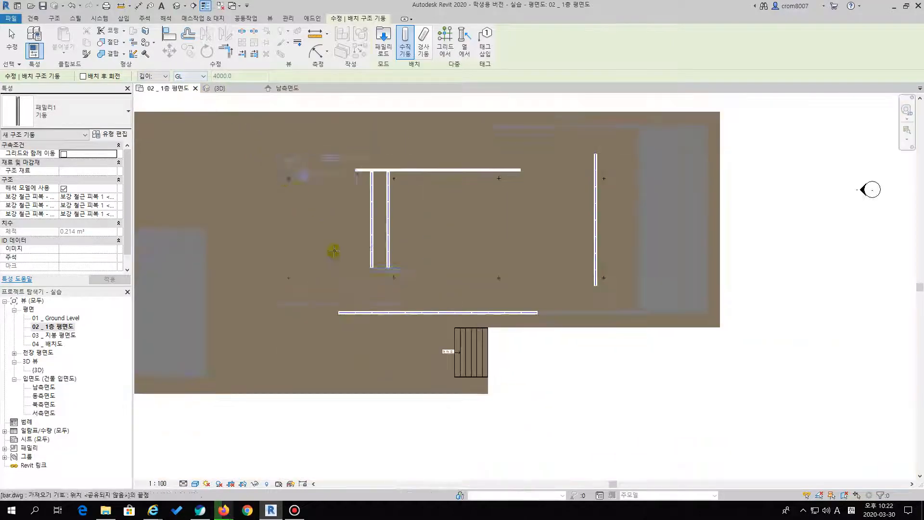
scroll(335, 209, up, 1)
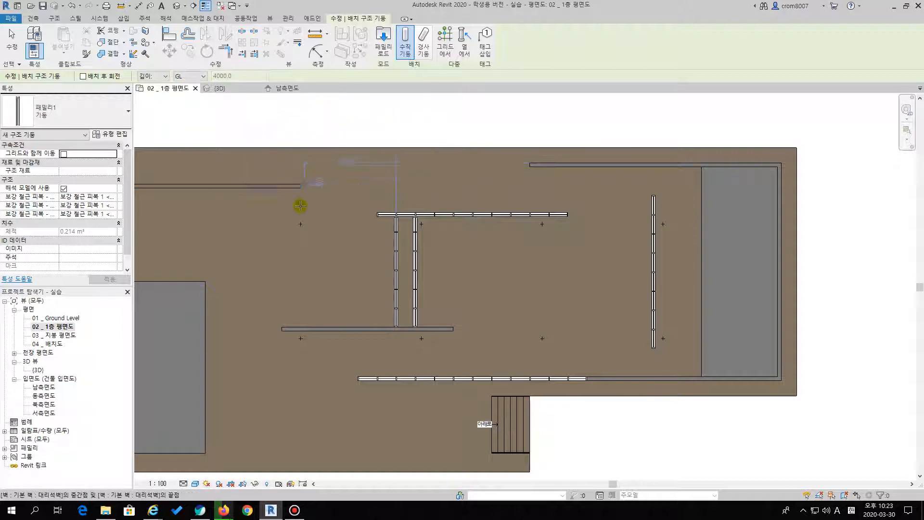
middle_drag(301, 131, 310, 186)
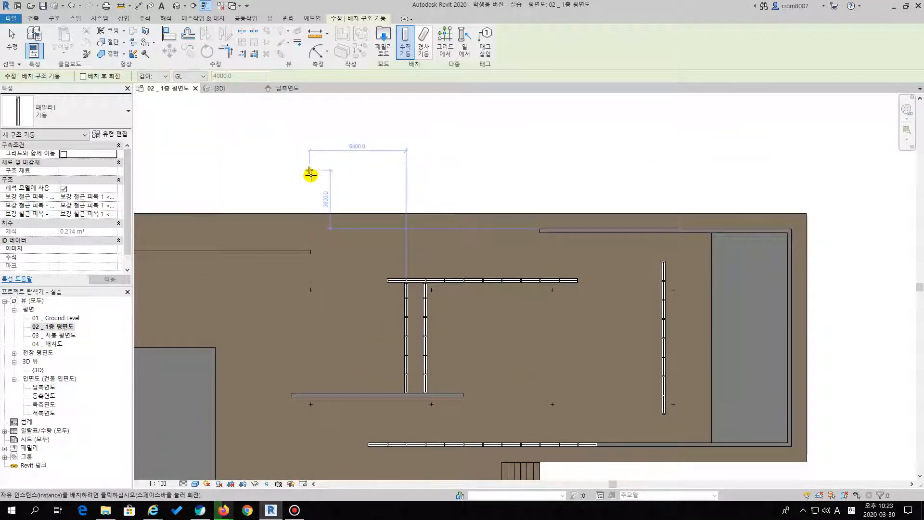
scroll(304, 306, down, 2)
middle_drag(304, 307, 304, 138)
scroll(326, 314, up, 1)
middle_drag(326, 314, 328, 261)
scroll(289, 294, up, 1)
middle_drag(289, 296, 289, 268)
click(289, 267)
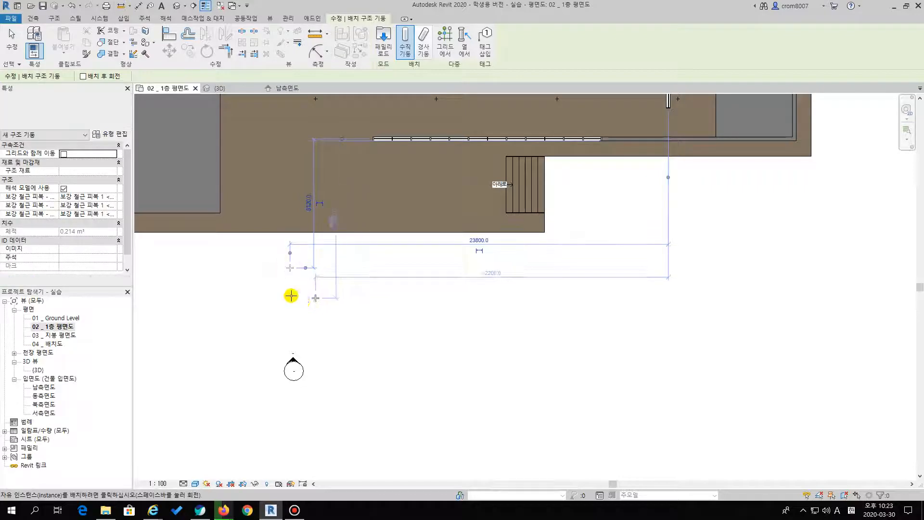
key(Escape)
key(Escape)
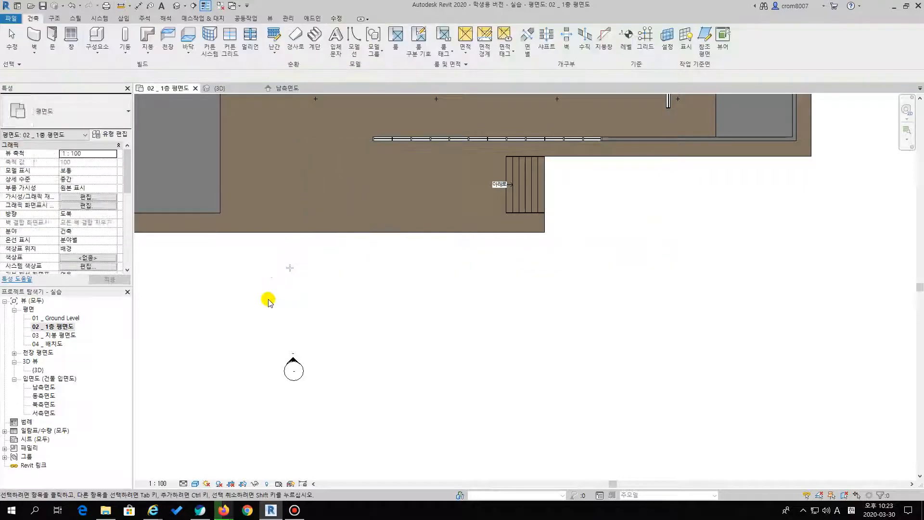
Check how far the trial column extends relative to the podium in the 3D view, and delete it
click(37, 370)
double_click(38, 370)
shift+middle_drag(342, 324, 412, 293)
scroll(324, 274, up, 3)
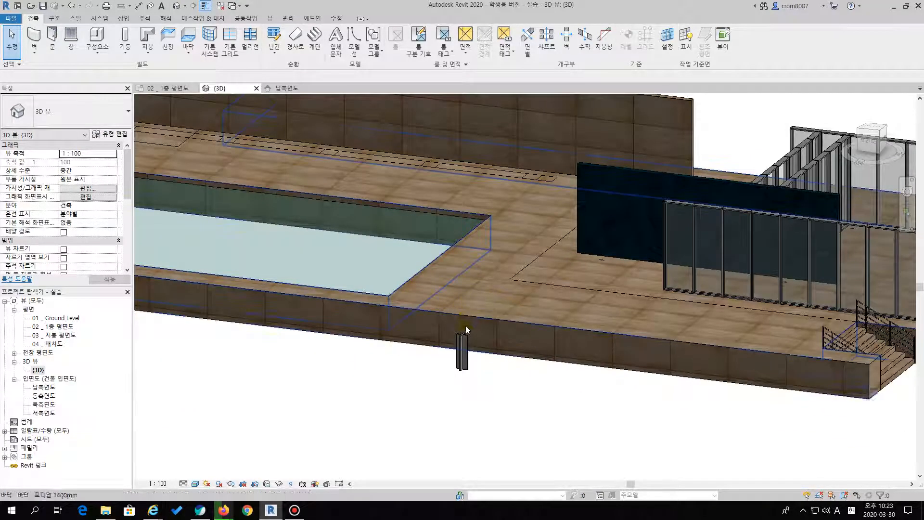
click(460, 369)
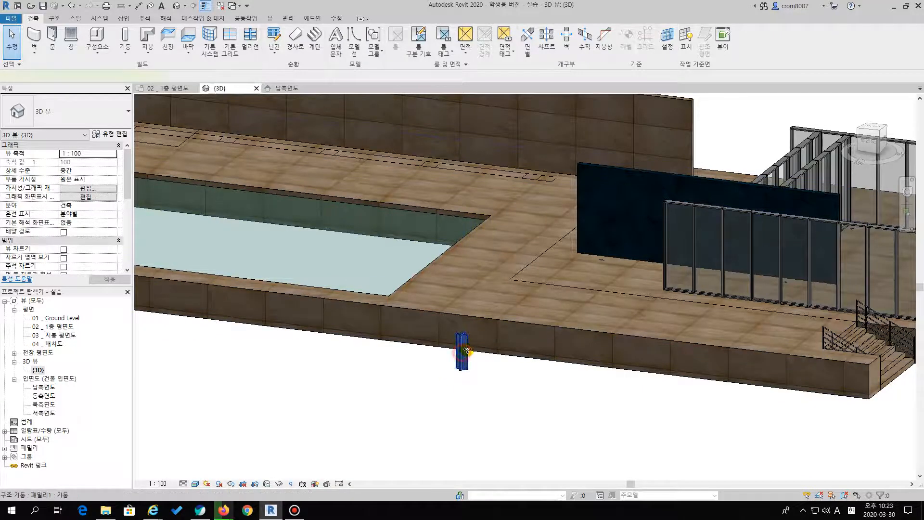
click(464, 352)
click(414, 355)
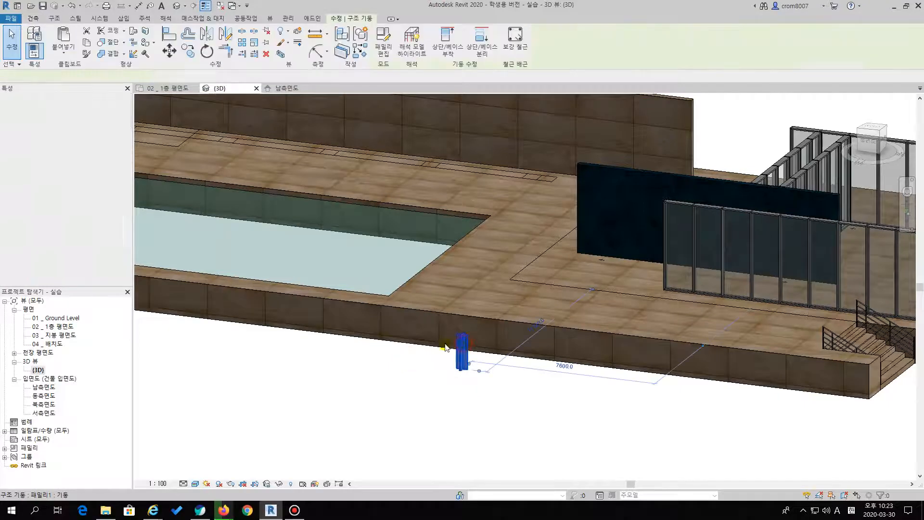
In the 02 _ 1층 평면도 plan, place a 패밀리1 기둥 structural column with height to 지붕 on the north row's westernmost cross mark
double_click(55, 327)
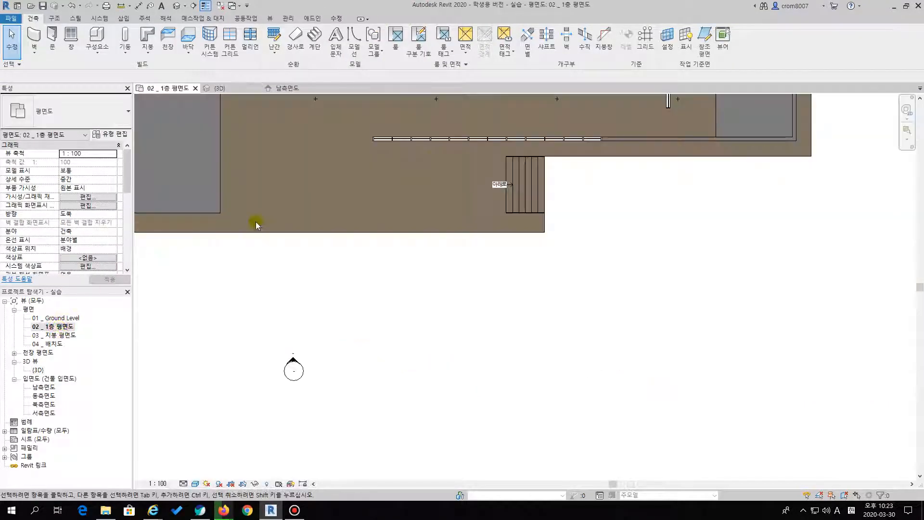
scroll(343, 236, down, 2)
scroll(341, 241, up, 4)
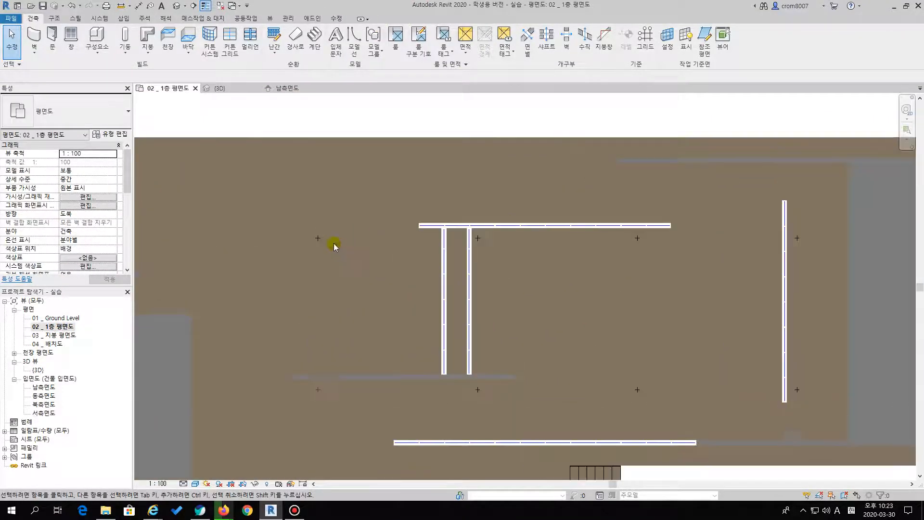
click(129, 36)
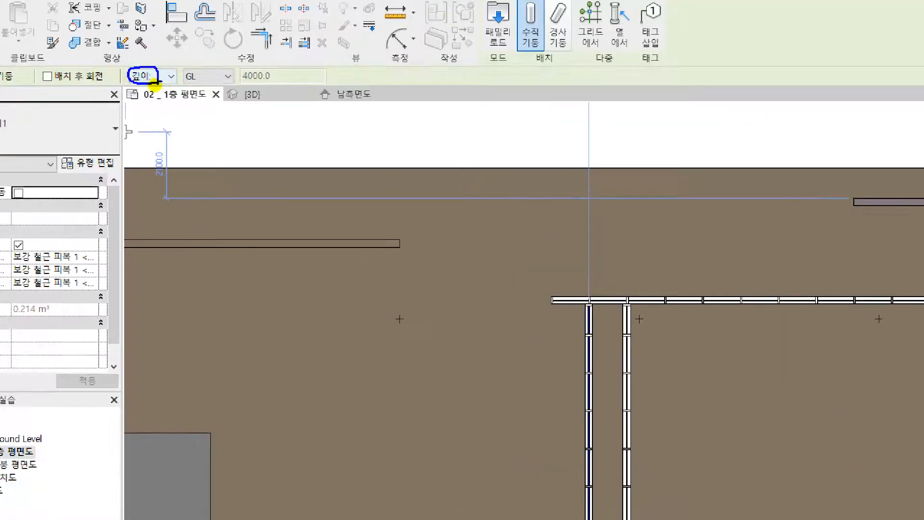
click(156, 76)
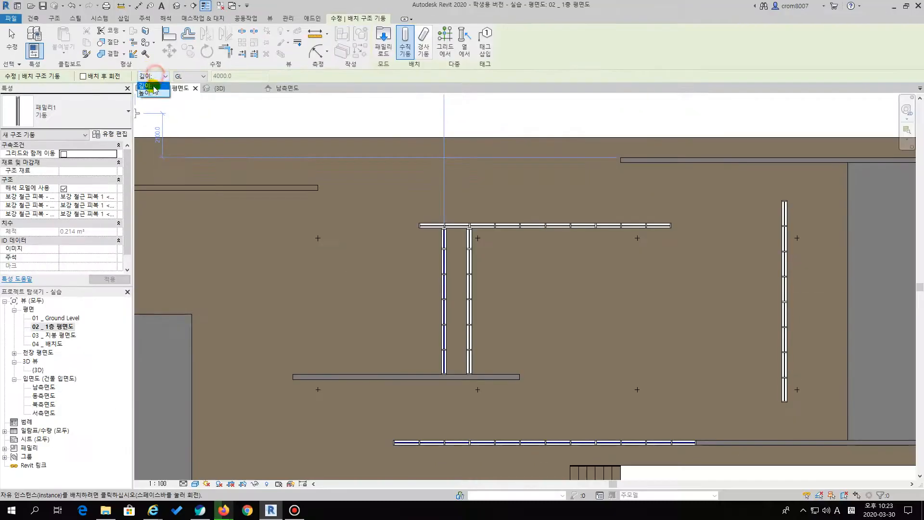
click(150, 92)
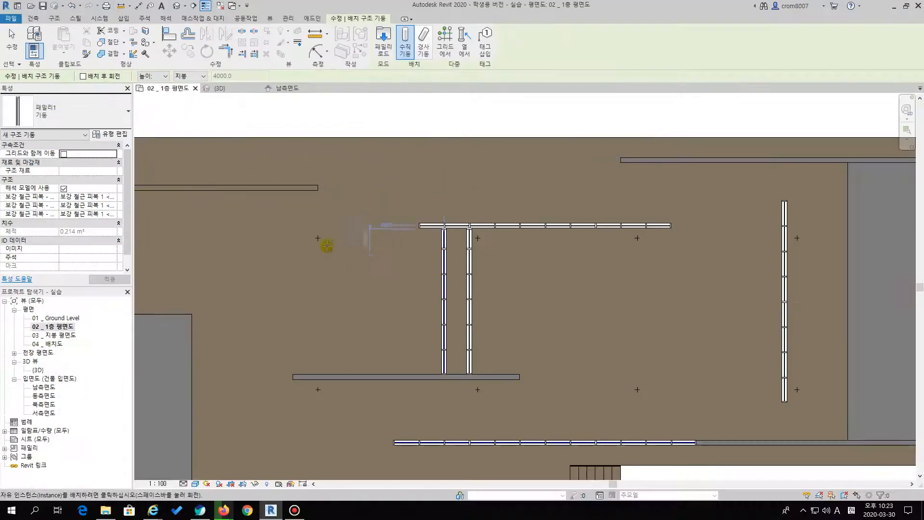
scroll(327, 245, up, 6)
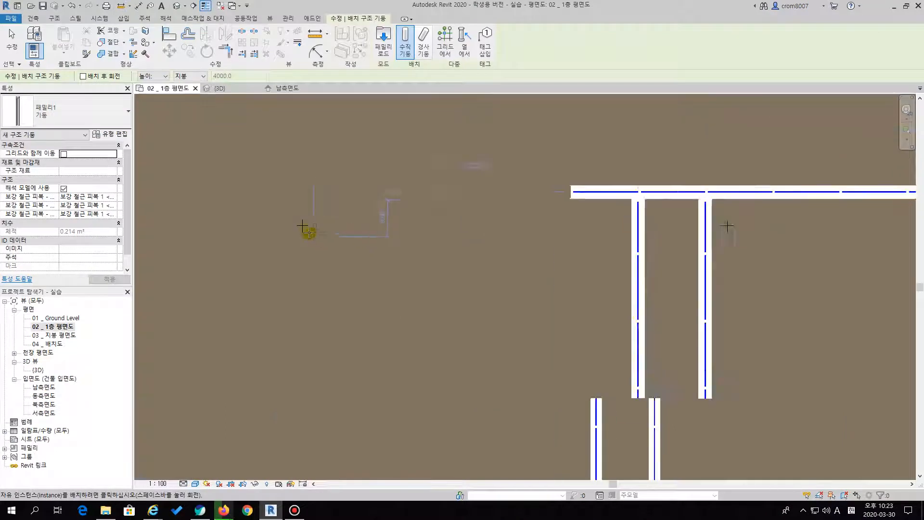
scroll(290, 212, up, 4)
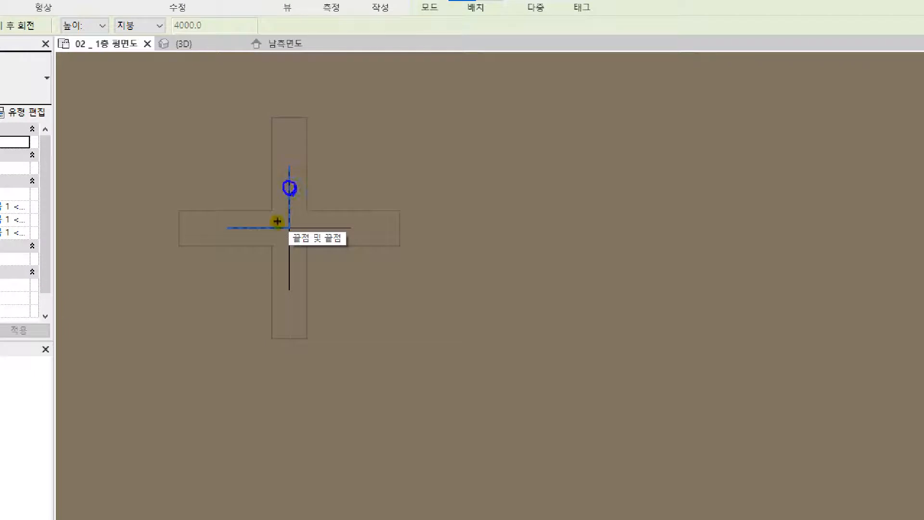
drag(276, 222, 275, 228)
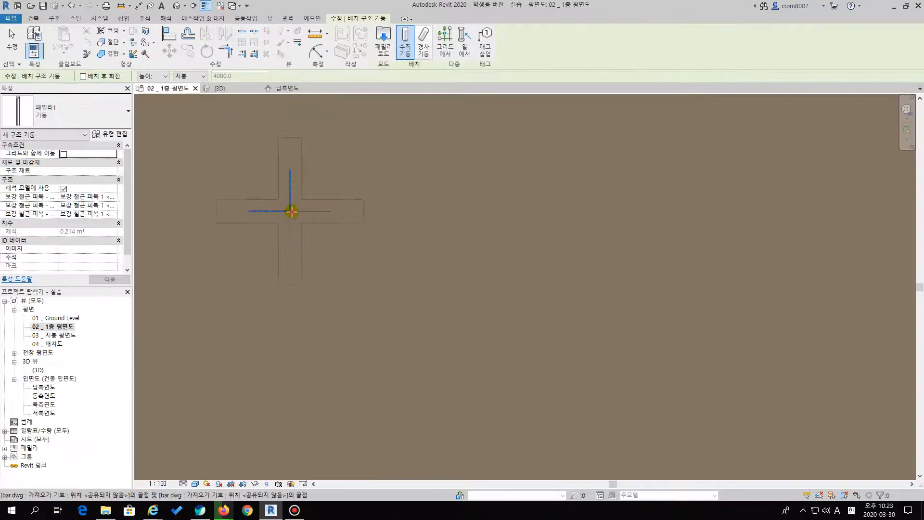
click(291, 212)
Place two more 패밀리1 기둥 columns on the second and third cross marks of the north row, south of the long curtain wall
scroll(380, 233, down, 3)
middle_drag(452, 249, 388, 253)
scroll(388, 253, down, 3)
middle_drag(496, 262, 312, 249)
scroll(311, 249, up, 2)
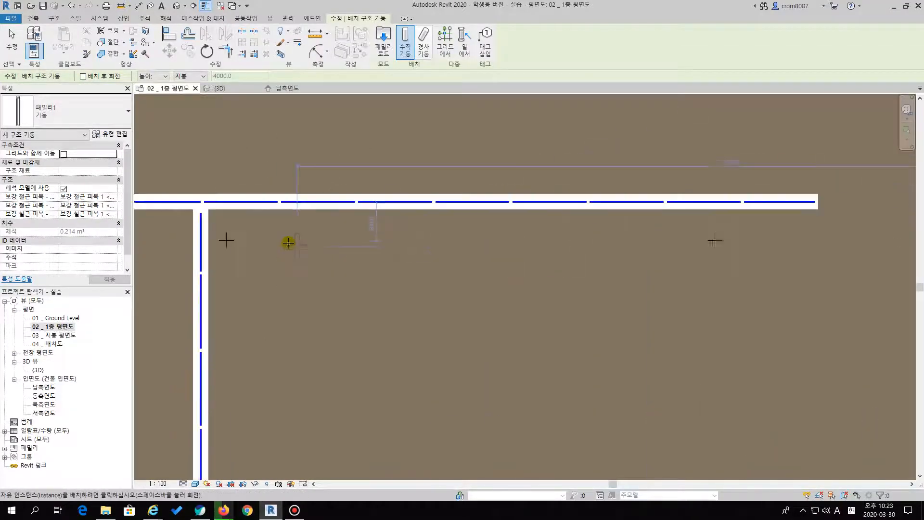
click(226, 240)
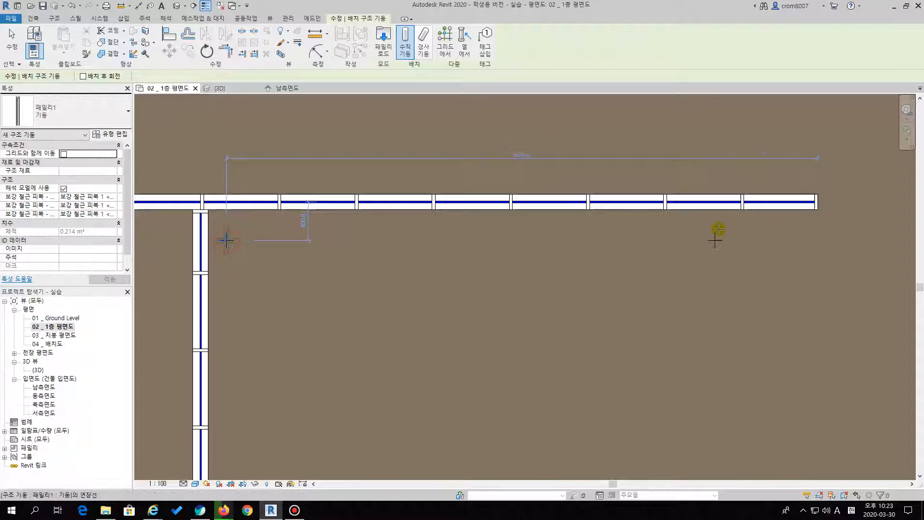
click(715, 241)
Place the north row's last column on the cross mark east of the free-standing curtain wall
scroll(722, 257, down, 2)
middle_drag(732, 255, 179, 276)
scroll(179, 276, down, 1)
scroll(515, 266, up, 5)
scroll(446, 270, up, 3)
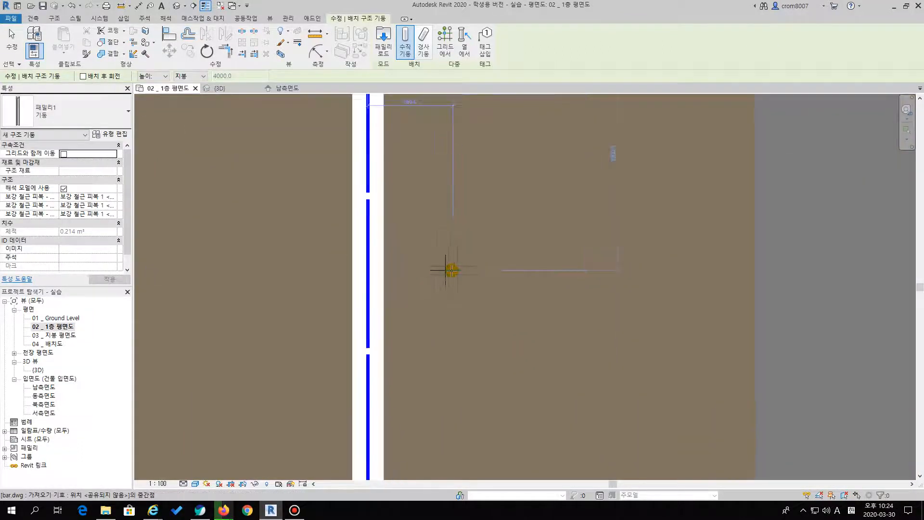
click(443, 270)
Place columns on the two western cross marks of the south row, just below the 초록벽 wall
scroll(463, 249, down, 1)
scroll(469, 246, down, 8)
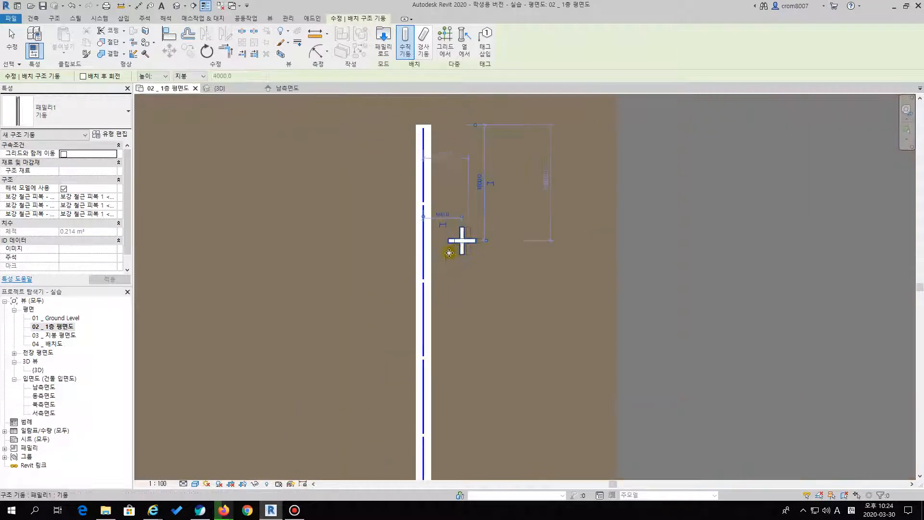
middle_drag(448, 260, 538, 216)
scroll(272, 307, up, 2)
scroll(193, 293, up, 4)
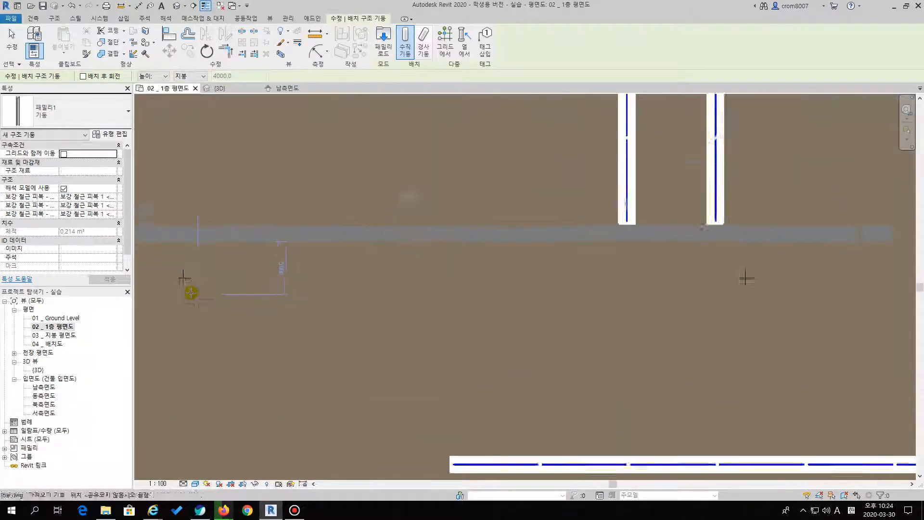
scroll(207, 281, down, 2)
middle_drag(638, 308, 334, 325)
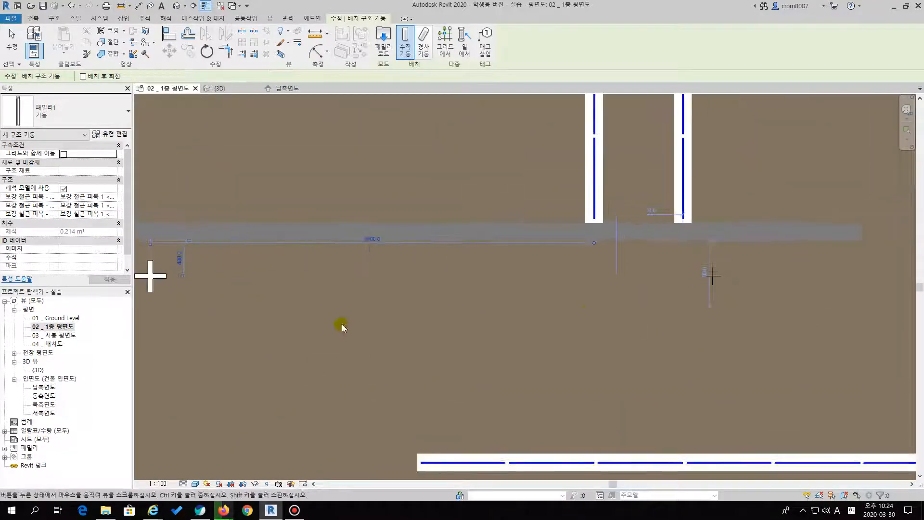
scroll(456, 295, up, 1)
click(437, 289)
Place columns on the two remaining eastern cross marks of the south row and end column placement
scroll(462, 301, down, 3)
middle_drag(797, 313, 326, 324)
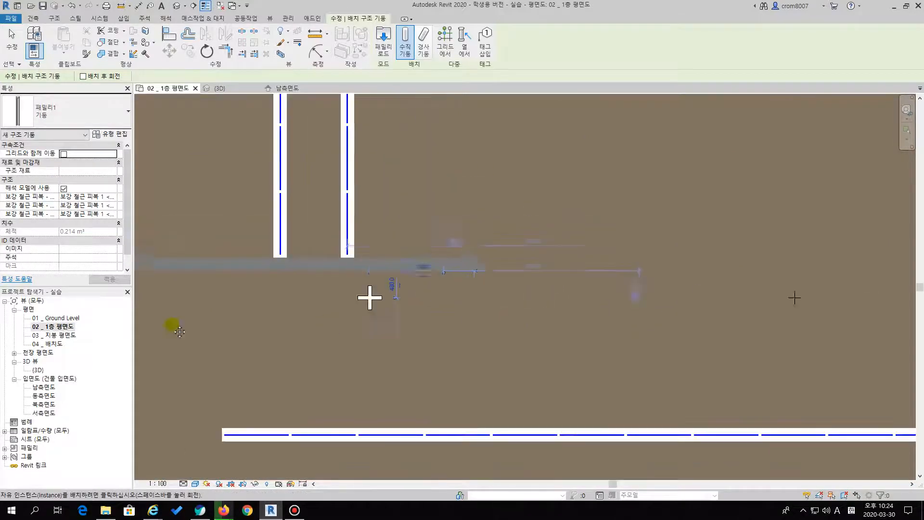
scroll(407, 324, up, 1)
click(398, 302)
middle_drag(887, 302, 594, 313)
scroll(602, 308, up, 1)
click(606, 302)
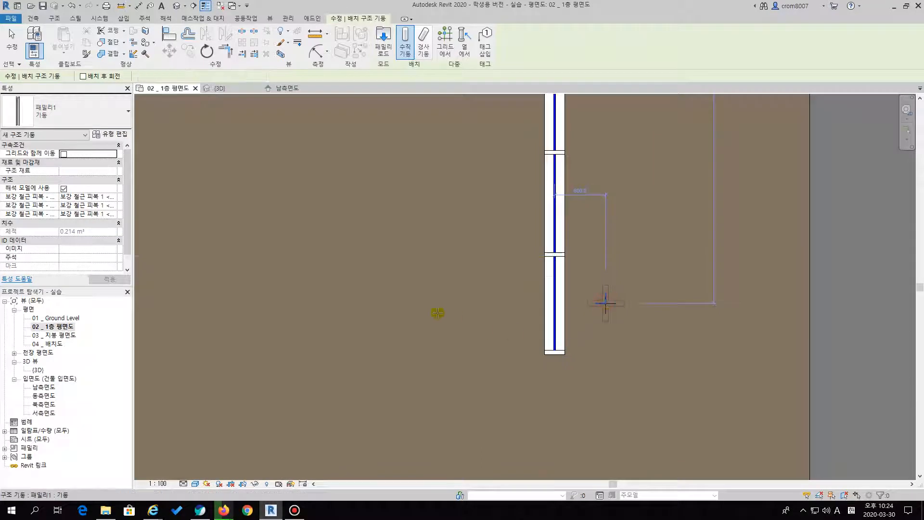
scroll(385, 285, down, 2)
middle_drag(386, 284, 578, 343)
scroll(578, 343, down, 2)
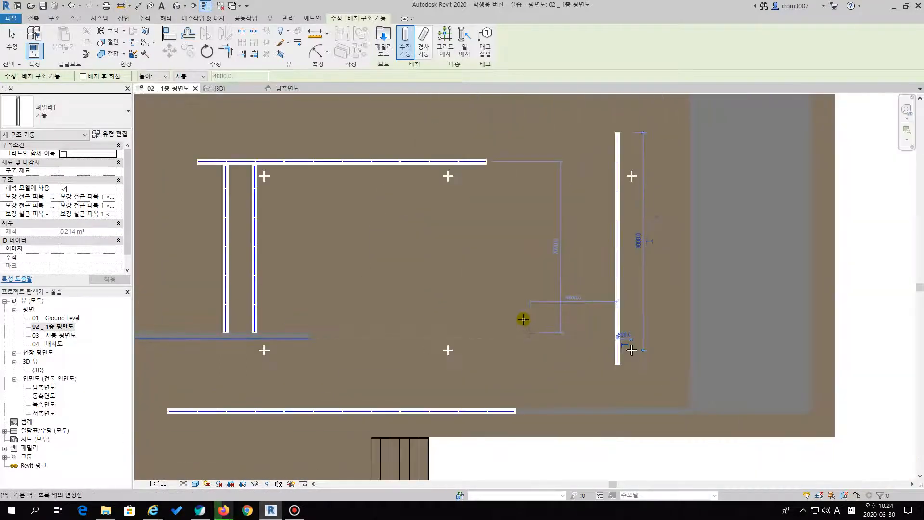
key(Escape)
key(Escape)
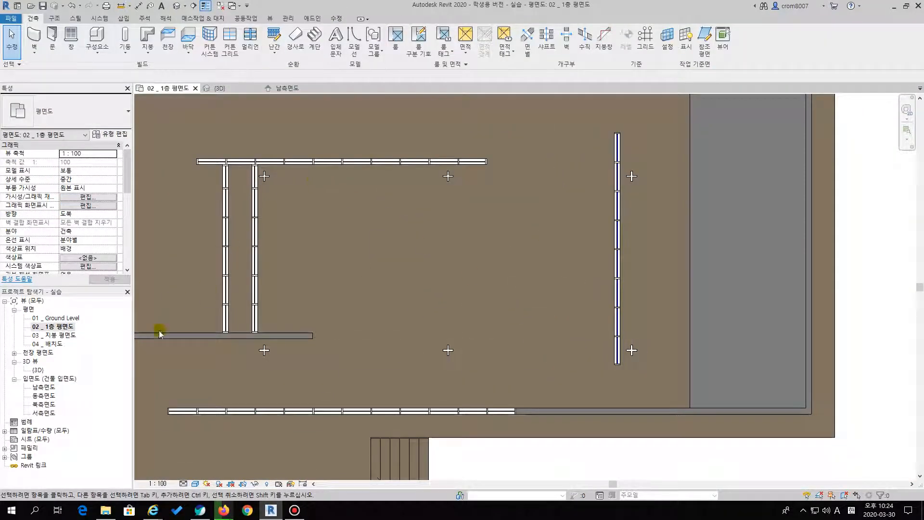
Check the eight placed columns among the walls in the 3D view
double_click(38, 370)
shift+middle_drag(320, 231, 677, 297)
middle_drag(725, 277, 454, 326)
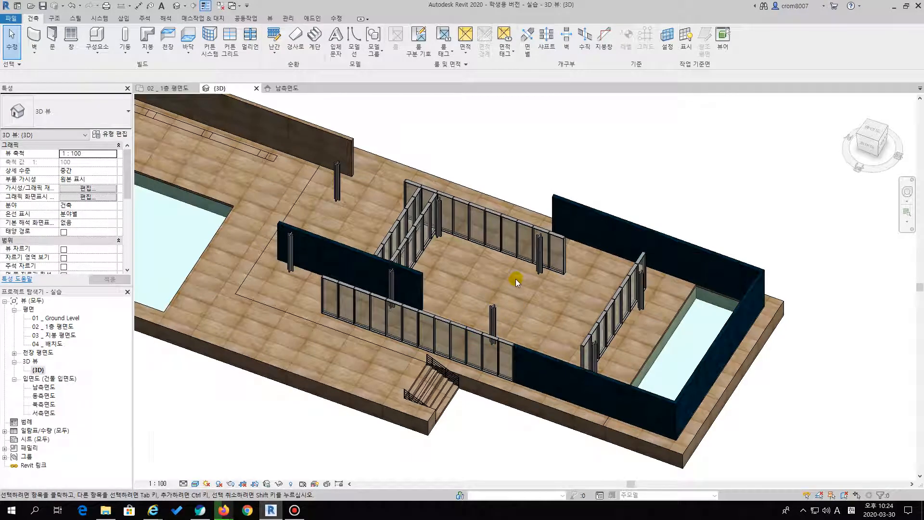
shift+middle_drag(516, 279, 483, 182)
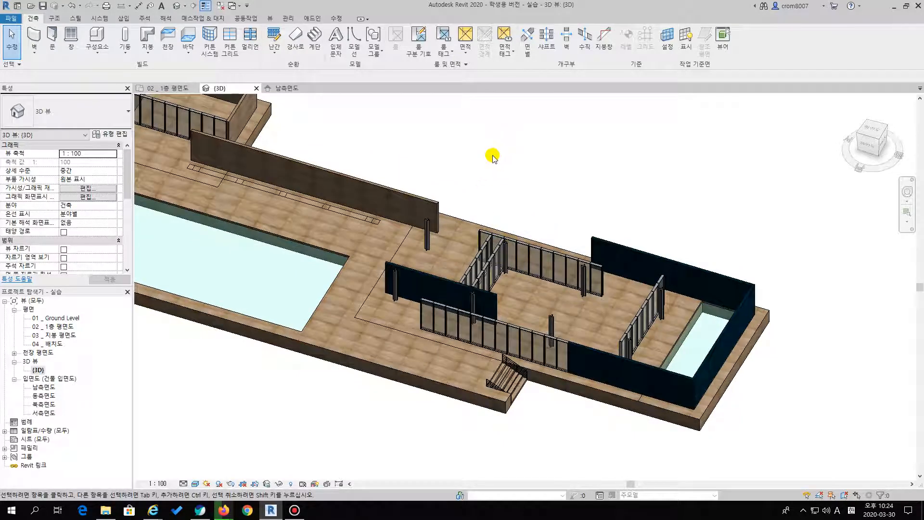
Open the 03 _ 지붕 평면도 plan view and look over its visibility/graphics settings
double_click(70, 328)
scroll(315, 241, down, 4)
middle_drag(336, 255, 495, 262)
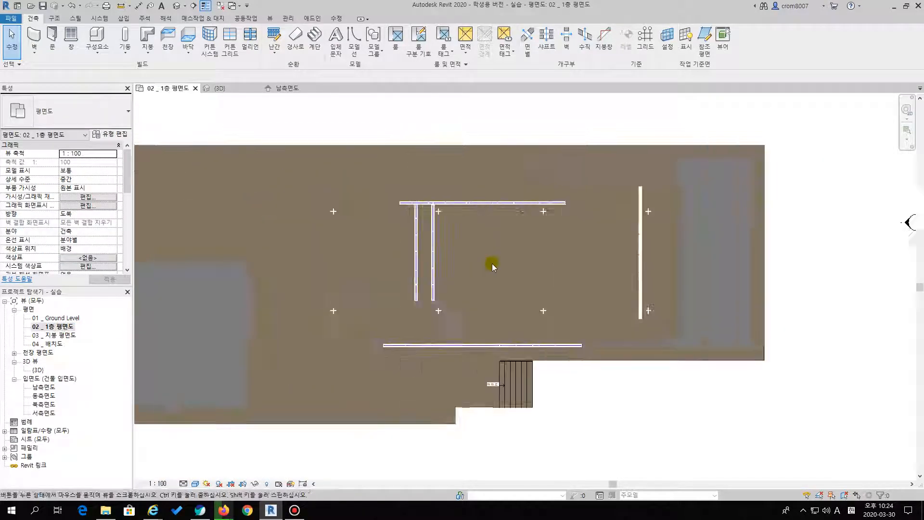
double_click(61, 336)
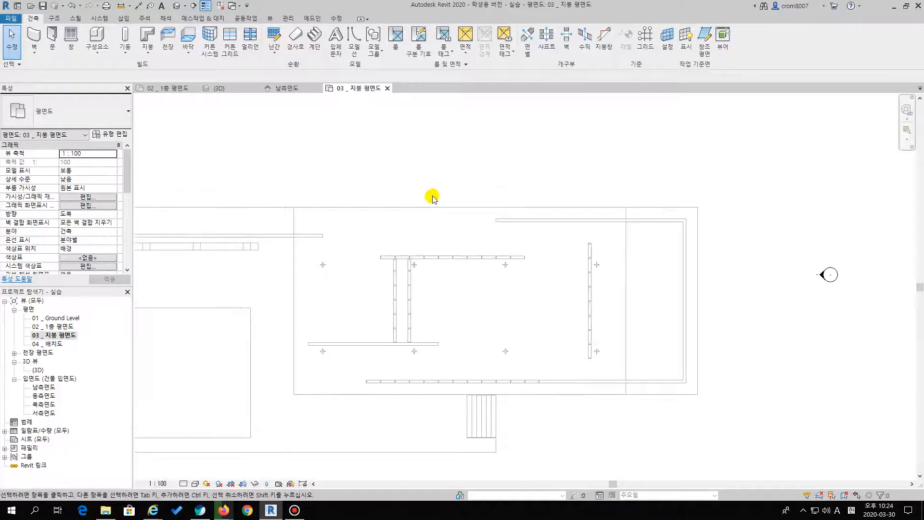
key(v)
key(g)
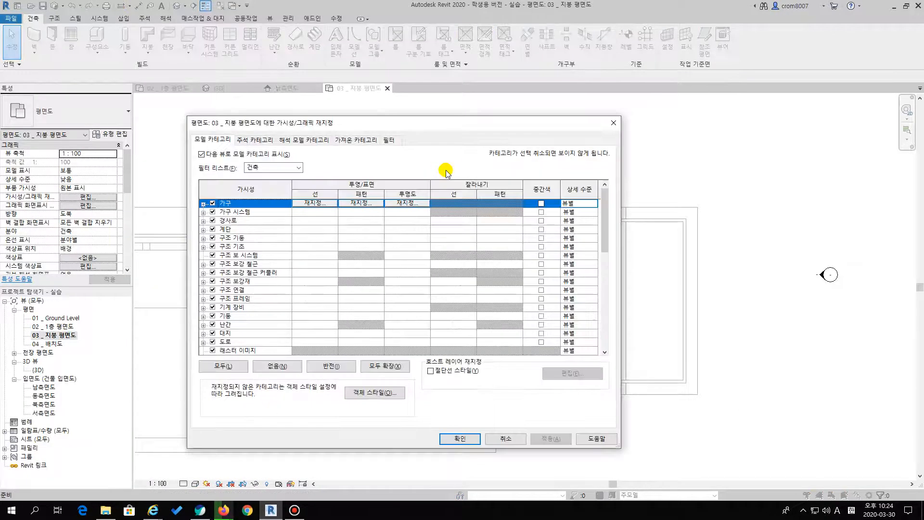
key(Escape)
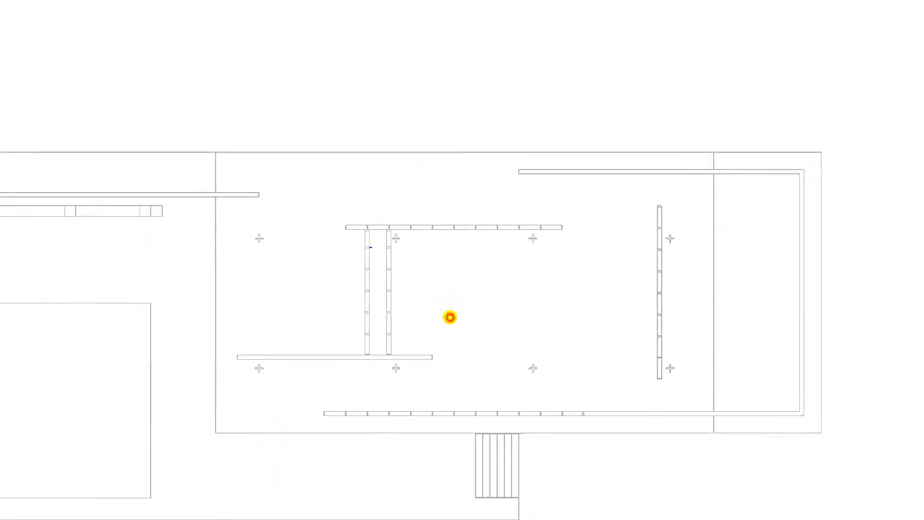
Examine the roof outlines over the column hall and the smaller northwest building in the 03 _ 지붕 평면도 plan
mouse_move(218, 153)
mouse_down()
mouse_move(208, 406)
mouse_move(427, 433)
mouse_move(683, 440)
mouse_move(705, 243)
mouse_move(701, 140)
mouse_move(215, 155)
mouse_up()
key(Escape)
middle_drag(360, 291, 780, 283)
scroll(778, 282, down, 3)
scroll(570, 229, up, 4)
scroll(595, 241, up, 2)
middle_drag(595, 240, 579, 259)
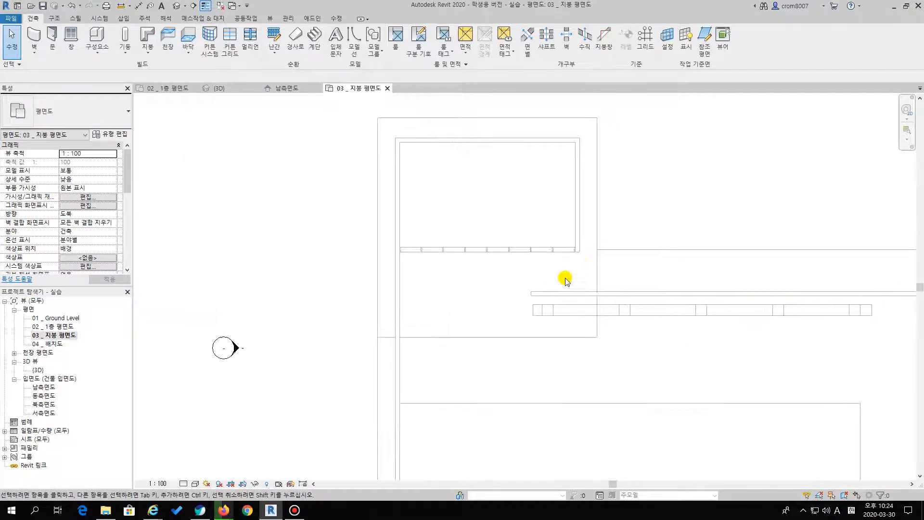
key(ctrl+1)
click(571, 264)
mouse_move(278, 47)
mouse_down()
mouse_move(596, 45)
mouse_move(635, 169)
mouse_up()
mouse_move(635, 280)
mouse_down()
mouse_move(621, 378)
mouse_move(322, 367)
mouse_move(262, 192)
mouse_move(280, 53)
mouse_up()
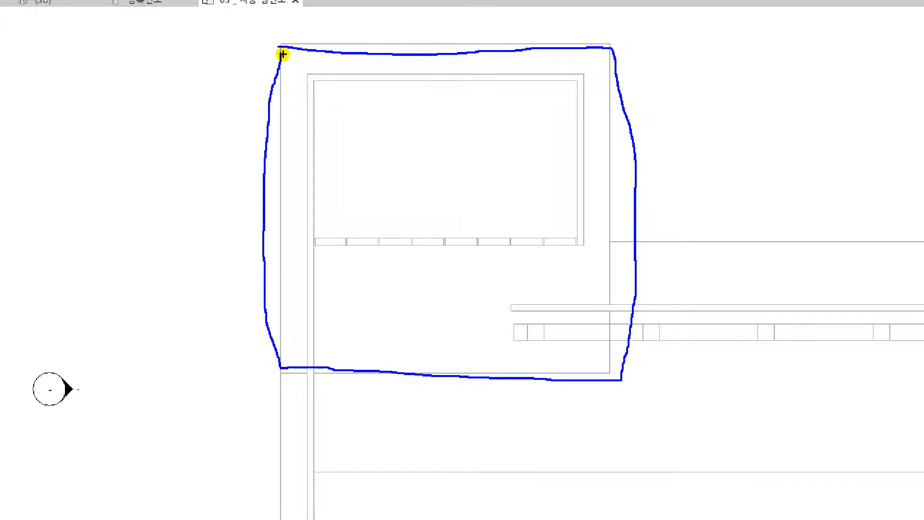
key(Escape)
click(645, 163)
scroll(678, 262, down, 2)
middle_drag(677, 263, 375, 263)
middle_drag(539, 332, 456, 305)
scroll(407, 294, down, 1)
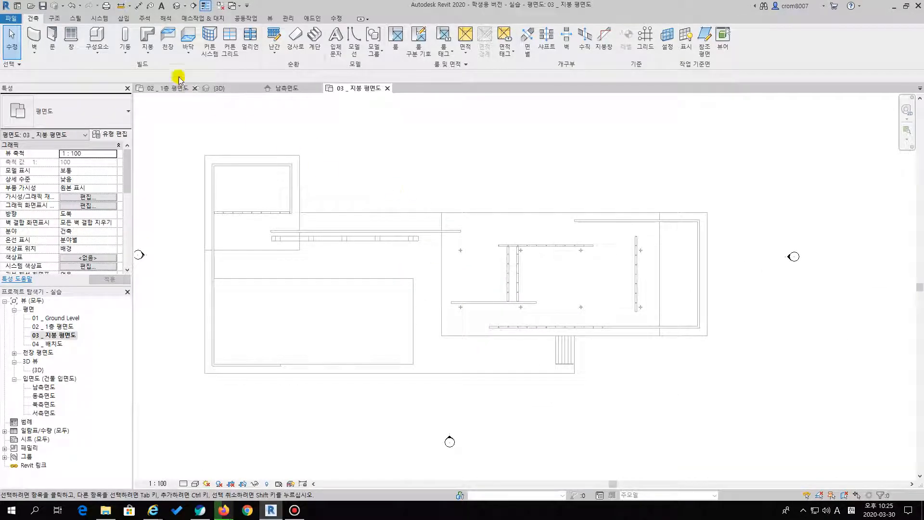
click(141, 36)
click(94, 119)
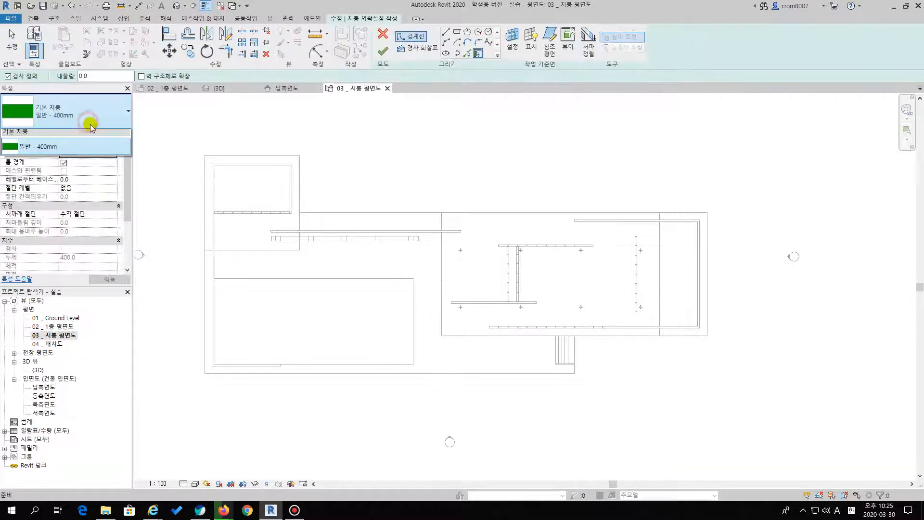
key(Escape)
key(Escape)
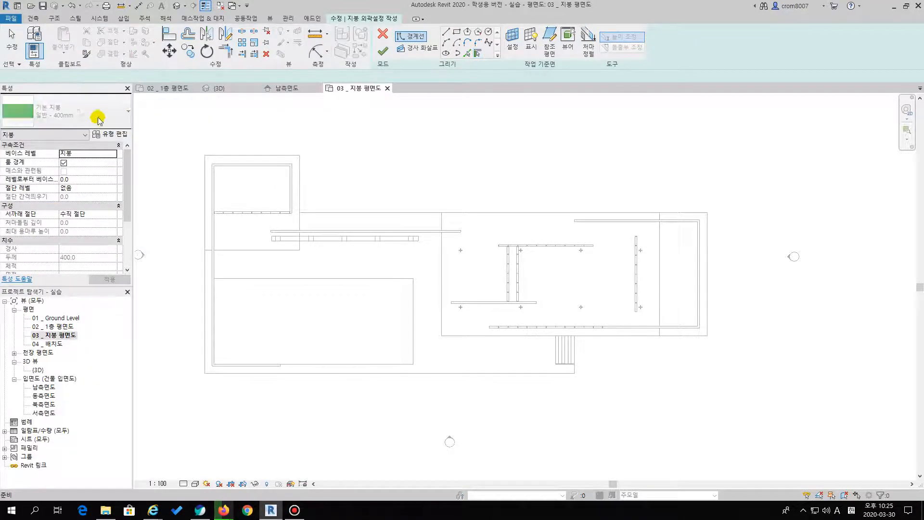
click(385, 34)
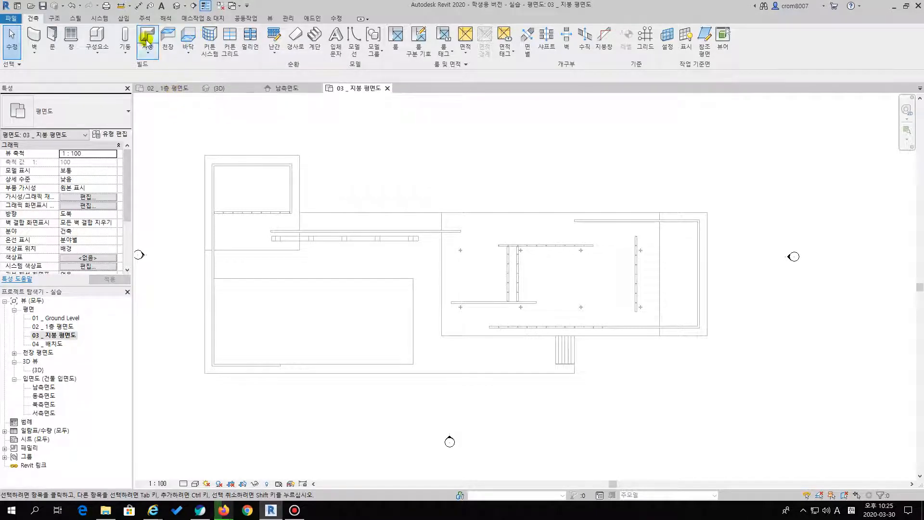
Start a floor boundary sketch in the roof plan using the 지붕 420mm floor type
click(189, 35)
click(80, 115)
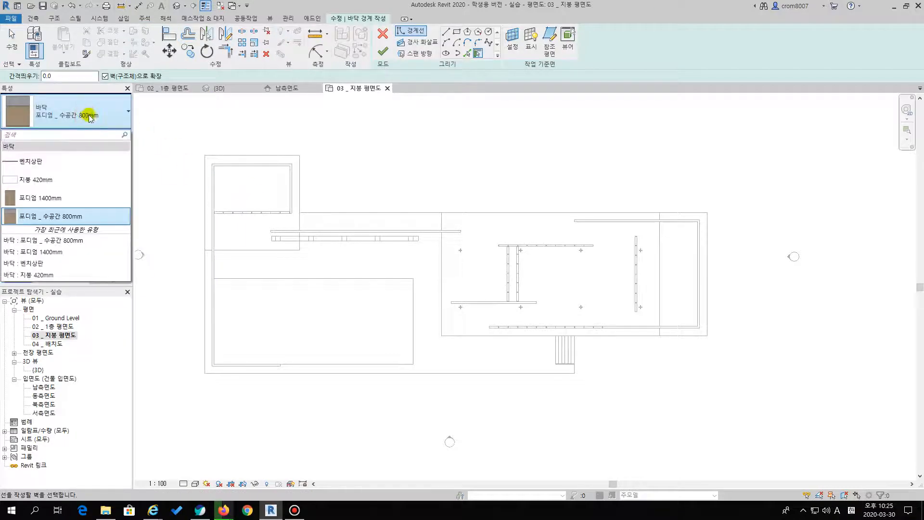
click(66, 180)
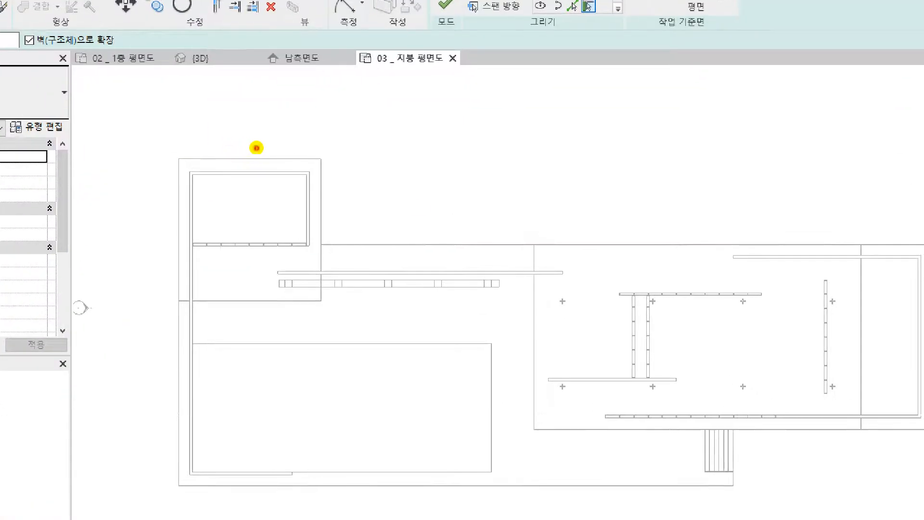
drag(428, 132, 670, 122)
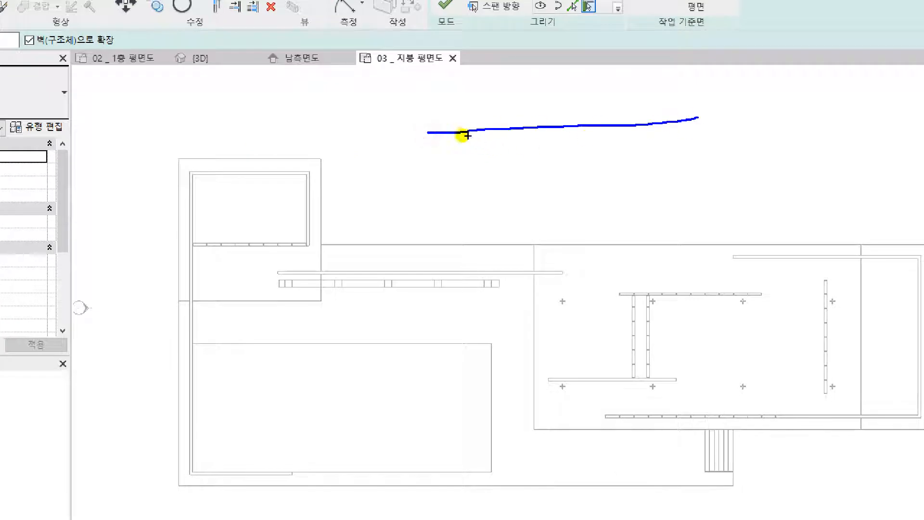
mouse_move(451, 135)
mouse_down()
mouse_move(588, 184)
mouse_move(676, 183)
mouse_up()
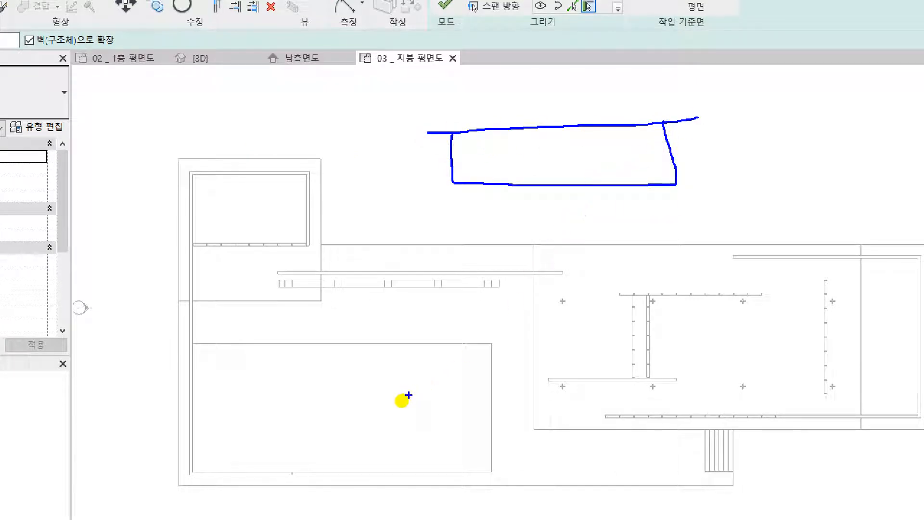
drag(338, 125, 331, 148)
drag(342, 137, 360, 146)
mouse_move(365, 115)
mouse_down()
mouse_move(364, 155)
mouse_move(387, 129)
mouse_move(383, 164)
mouse_up()
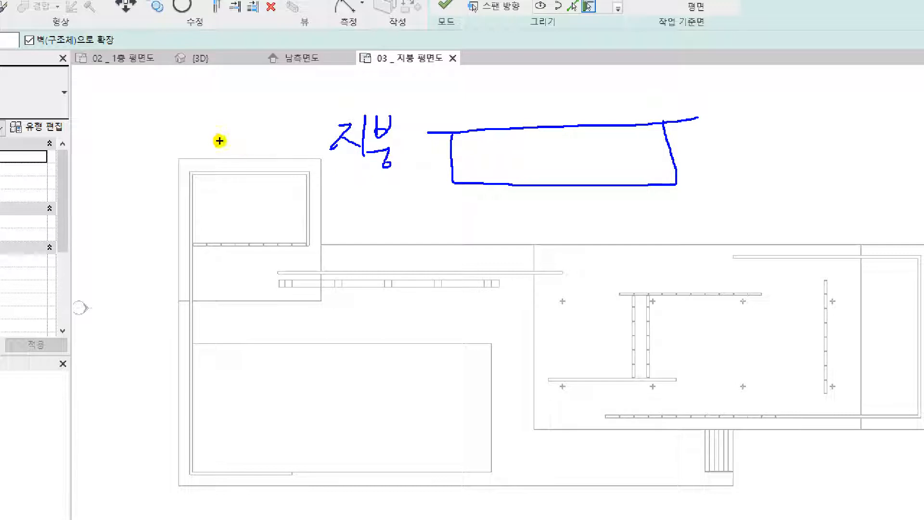
drag(437, 132, 800, 118)
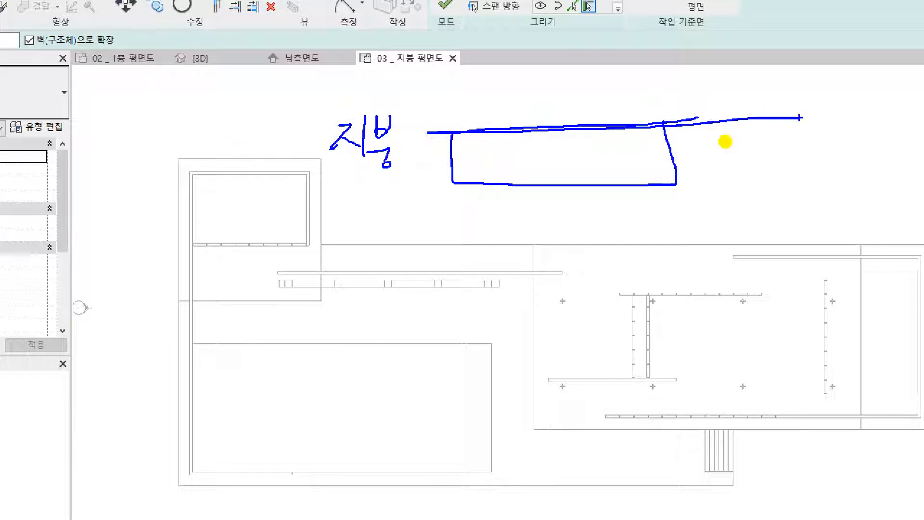
drag(739, 127, 737, 182)
drag(728, 176, 760, 169)
drag(766, 140, 788, 154)
mouse_move(781, 146)
mouse_down()
mouse_move(775, 179)
mouse_move(818, 159)
mouse_up()
drag(827, 150, 819, 156)
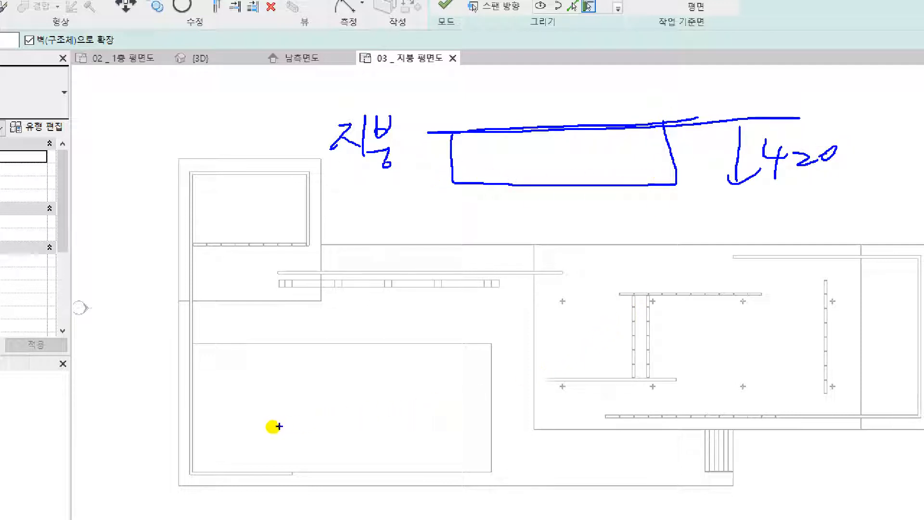
drag(273, 427, 863, 423)
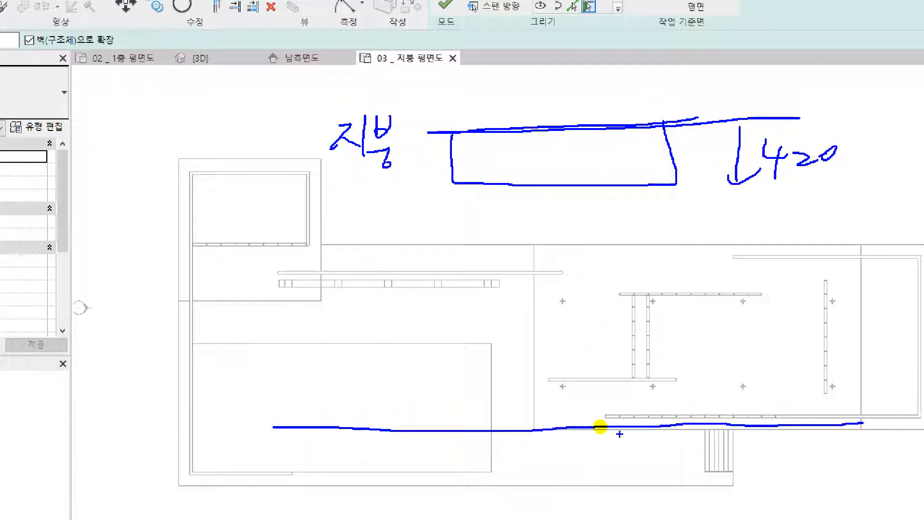
mouse_move(236, 397)
mouse_down()
mouse_move(229, 440)
mouse_move(273, 412)
mouse_move(261, 425)
mouse_up()
drag(250, 412, 250, 439)
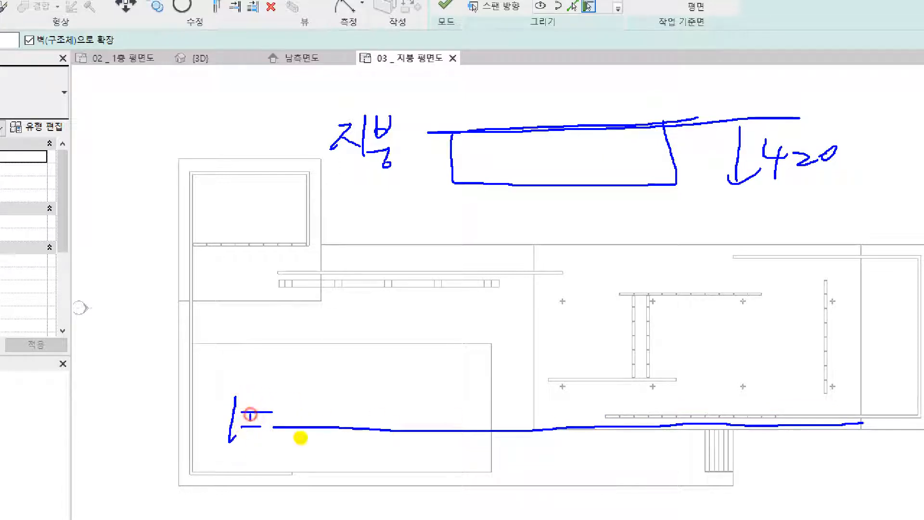
drag(550, 429, 523, 131)
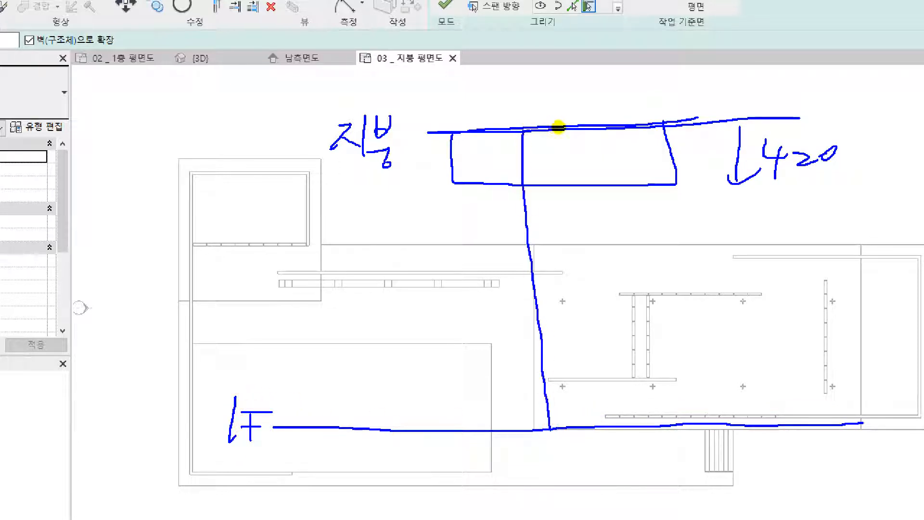
drag(589, 129, 591, 236)
drag(600, 381, 606, 426)
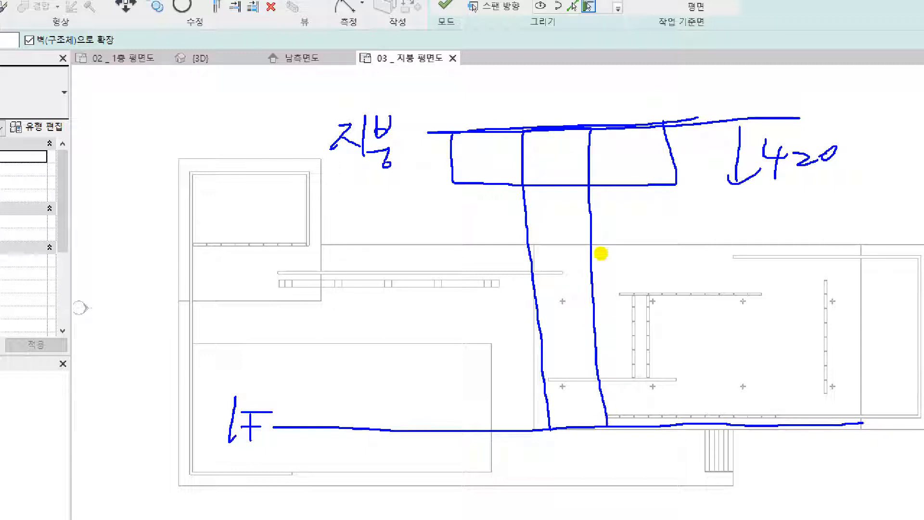
mouse_move(548, 133)
mouse_down()
mouse_move(525, 164)
mouse_move(542, 175)
mouse_up()
mouse_move(588, 146)
mouse_down()
mouse_move(559, 184)
mouse_move(567, 192)
mouse_up()
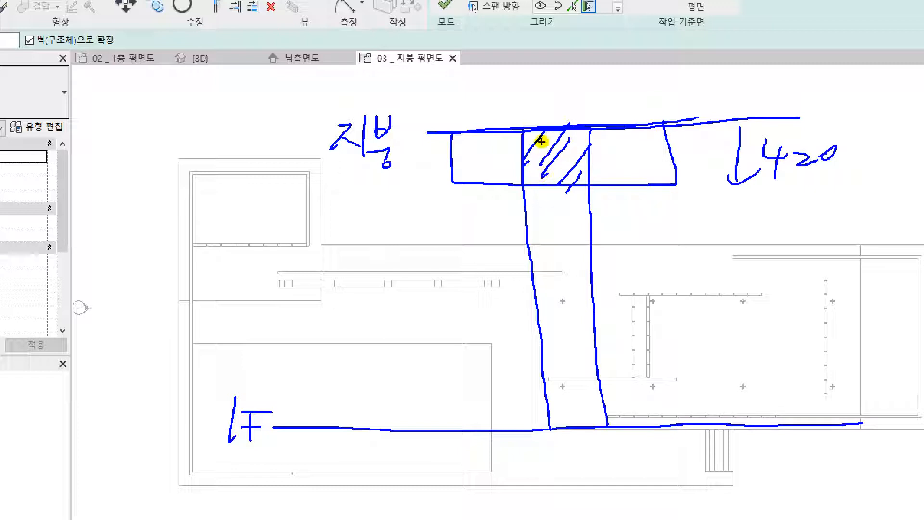
mouse_move(455, 131)
mouse_down()
mouse_move(453, 152)
mouse_move(485, 187)
mouse_move(655, 193)
mouse_up()
drag(677, 155, 670, 130)
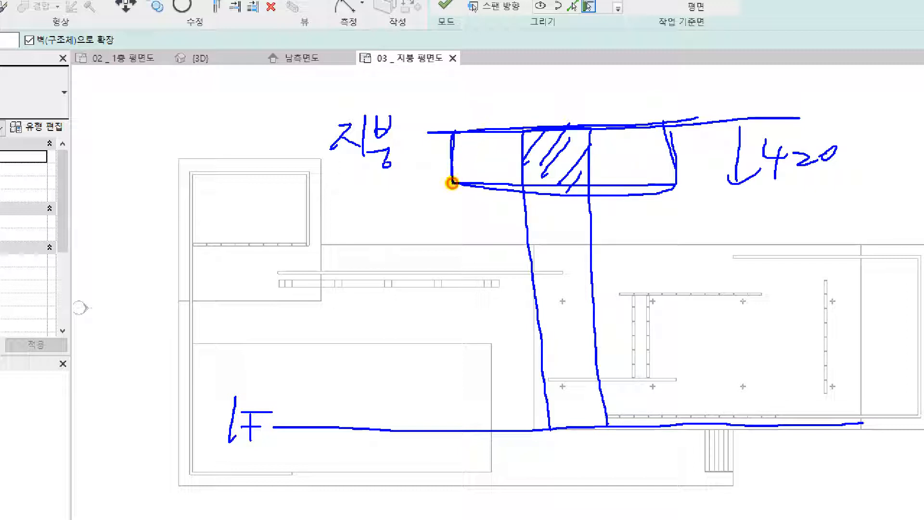
mouse_move(452, 132)
mouse_down()
mouse_move(501, 80)
mouse_move(649, 79)
mouse_move(662, 124)
mouse_up()
drag(770, 182, 845, 174)
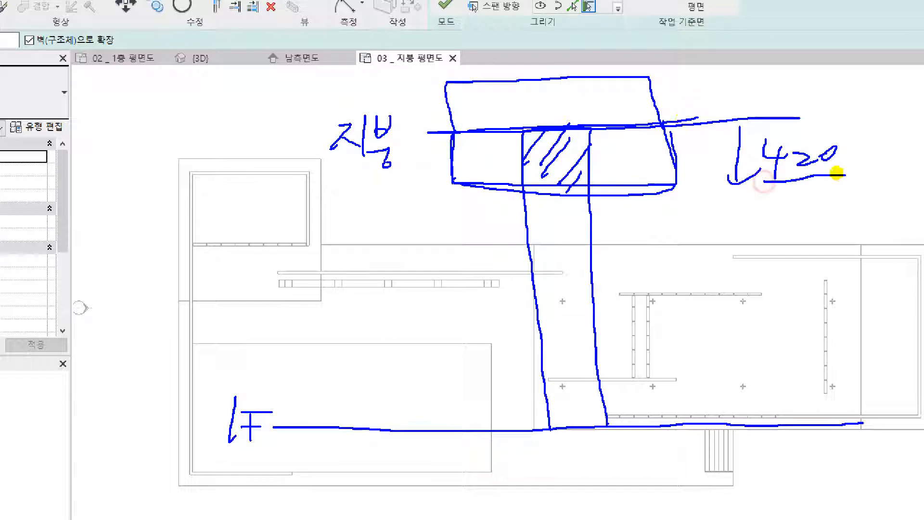
mouse_move(659, 115)
mouse_down()
mouse_move(652, 66)
mouse_move(445, 74)
mouse_move(441, 123)
mouse_move(671, 137)
mouse_up()
key(Escape)
key(Escape)
Set the roof floor's height offset from the 지붕 level to 420
middle_drag(319, 164, 390, 158)
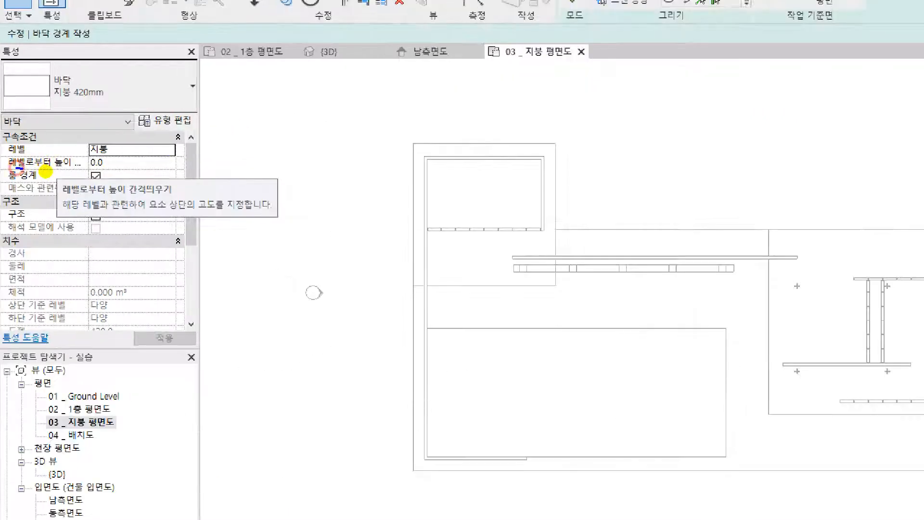
drag(46, 171, 130, 162)
key(Escape)
click(111, 163)
drag(76, 162, 15, 171)
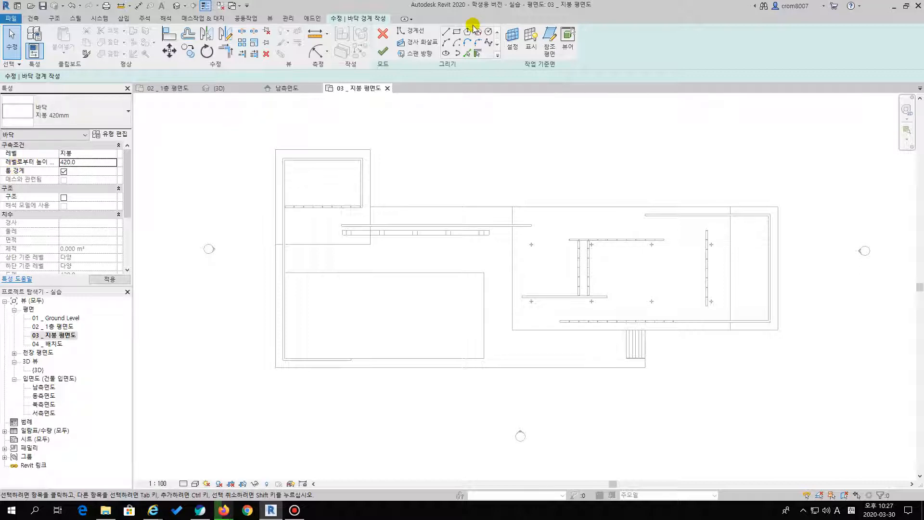
Sketch two rectangular floor boundaries along the roof outlines: 12000 by 12000 over the northwest building, and one over the column hall
click(457, 33)
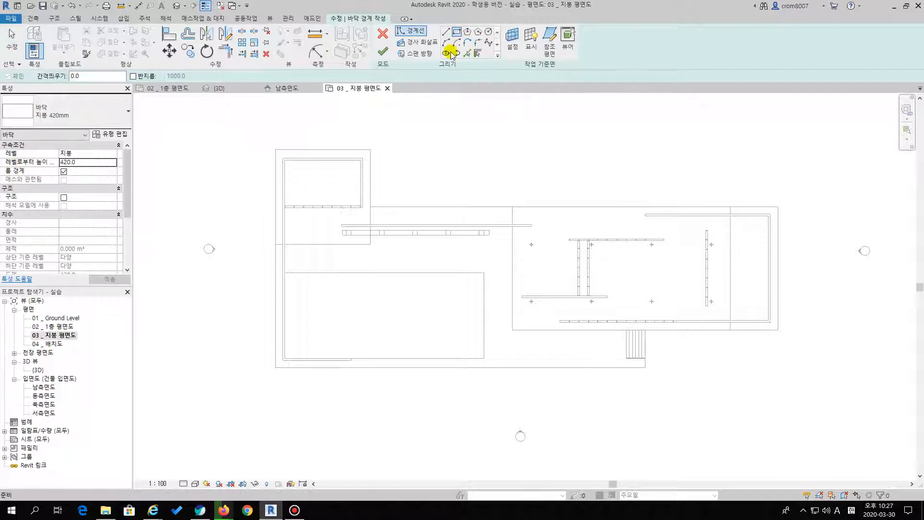
click(370, 149)
click(275, 244)
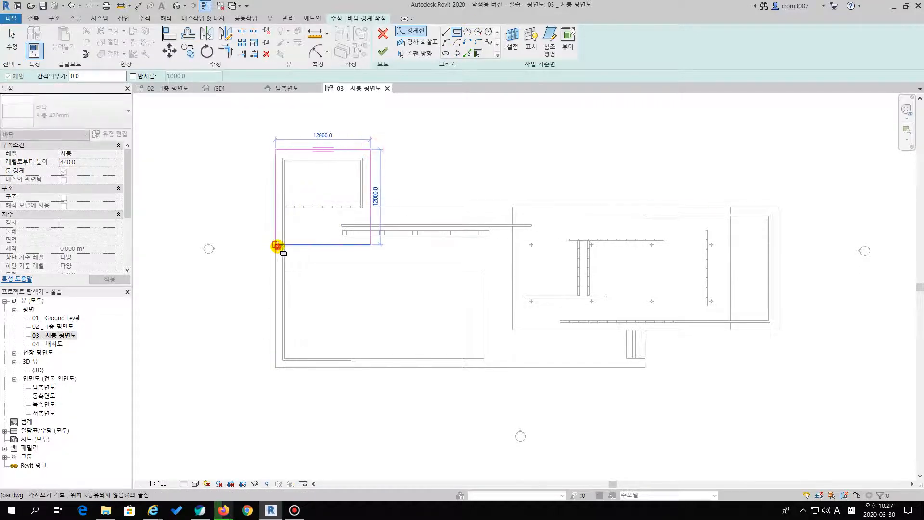
click(513, 206)
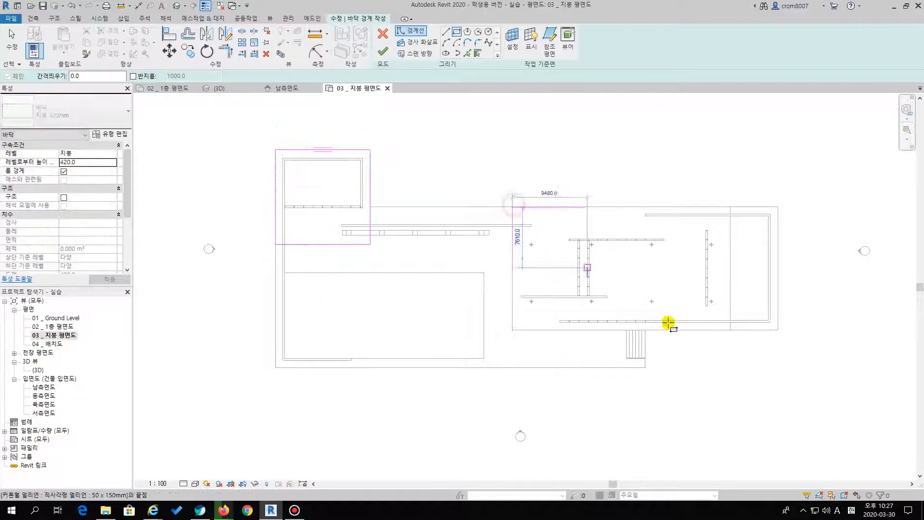
click(730, 330)
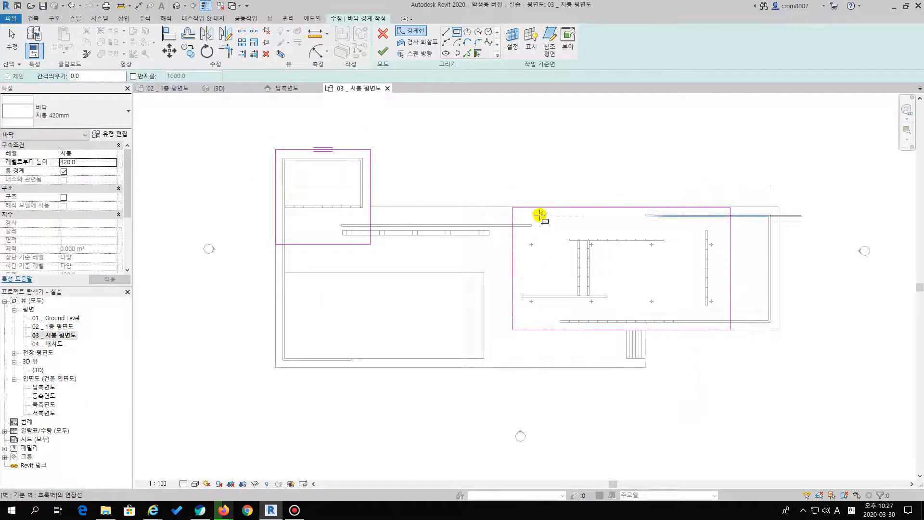
scroll(524, 210, up, 6)
key(Escape)
key(Escape)
Finish the roof floor sketch and decline attaching the walls to the floor's underside
mouse_move(423, 196)
mouse_down()
mouse_move(433, 192)
mouse_move(429, 183)
mouse_up()
click(466, 139)
scroll(485, 161, down, 6)
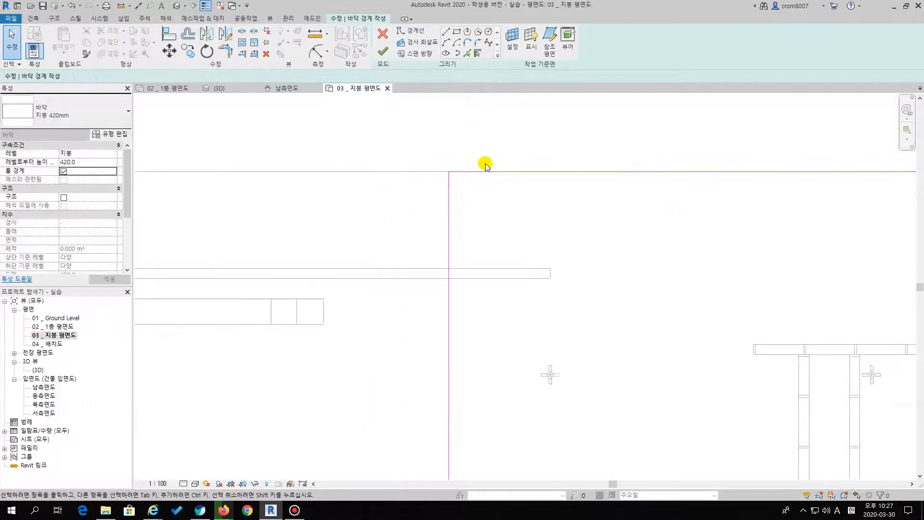
scroll(407, 199, up, 2)
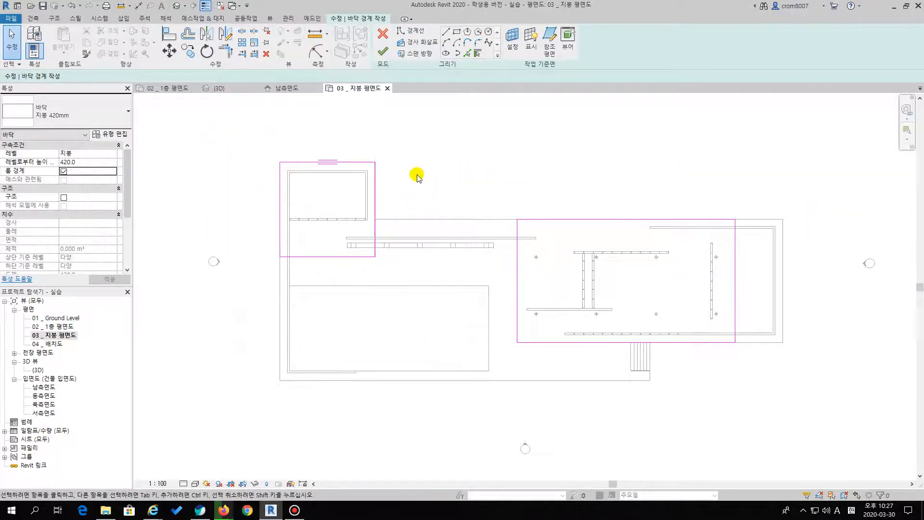
click(383, 51)
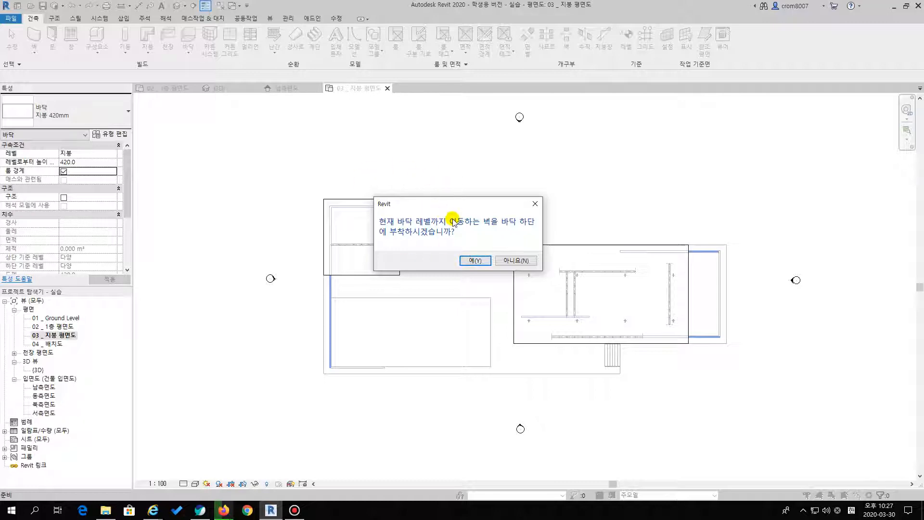
drag(458, 208, 446, 233)
click(503, 287)
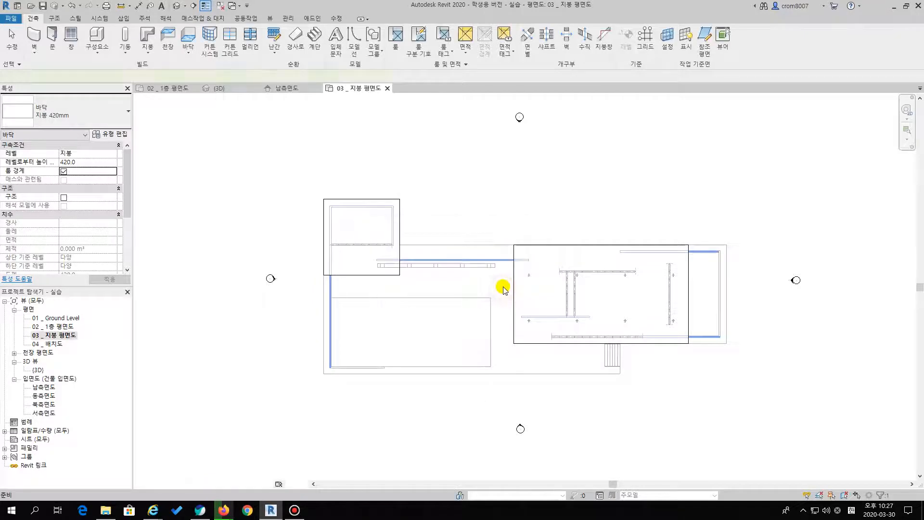
scroll(499, 289, up, 2)
key(Escape)
Open the {3D} view and inspect the new roofs and the bench outline beside the long wall
click(34, 370)
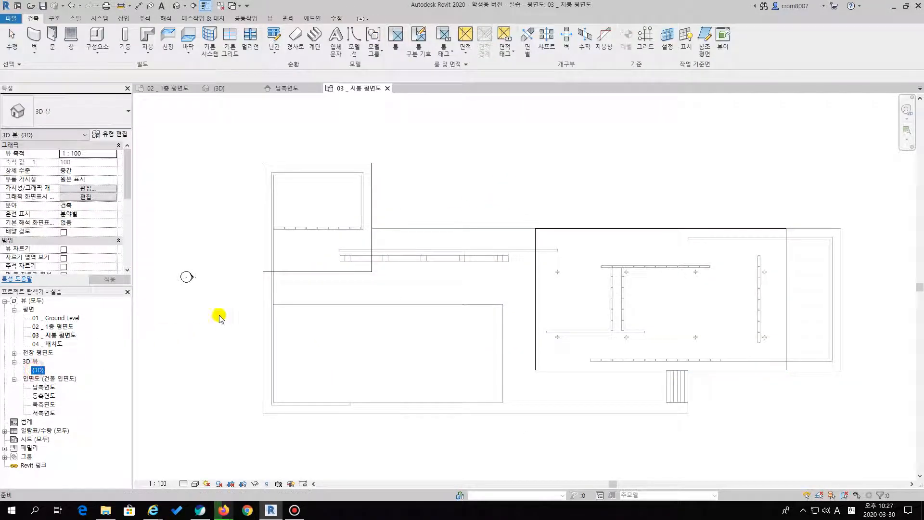
click(71, 364)
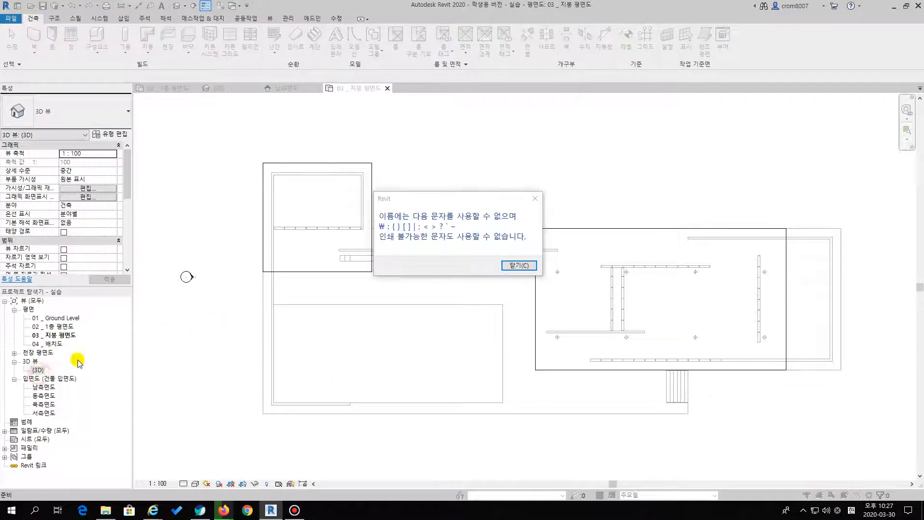
click(518, 265)
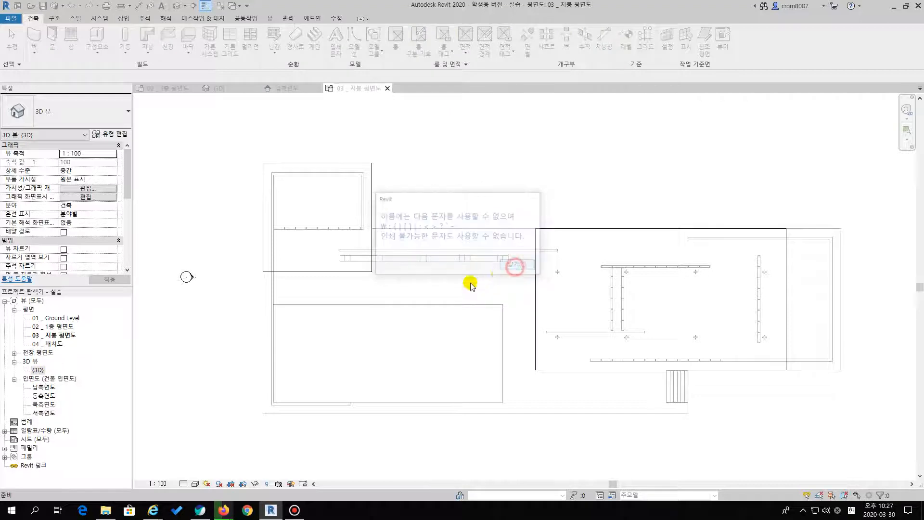
double_click(39, 370)
shift+middle_drag(247, 313, 597, 316)
middle_drag(405, 309, 462, 320)
scroll(462, 320, up, 6)
scroll(295, 269, up, 2)
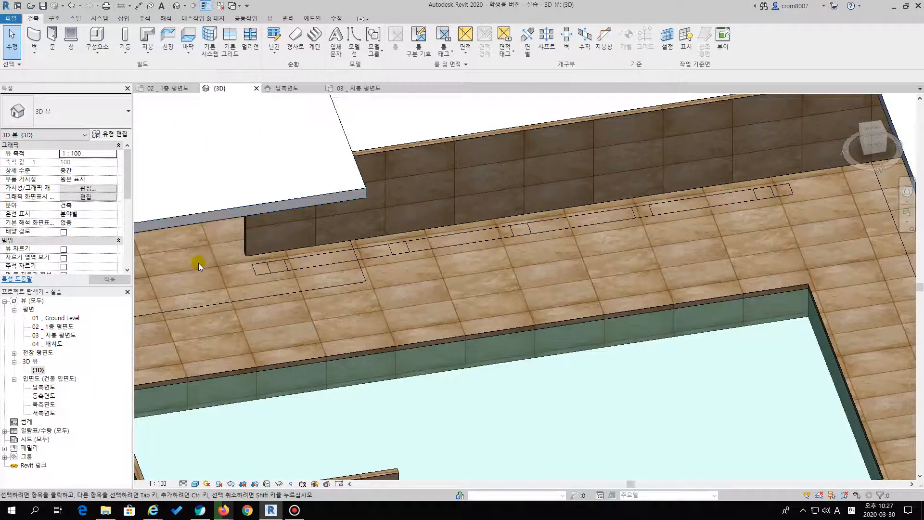
In the 02 _ 1층 평면도 plan, hide the column layer of bar.dwg and show its bench layer
double_click(52, 327)
middle_drag(535, 270, 751, 293)
scroll(455, 270, down, 1)
middle_drag(455, 270, 475, 314)
scroll(461, 256, up, 1)
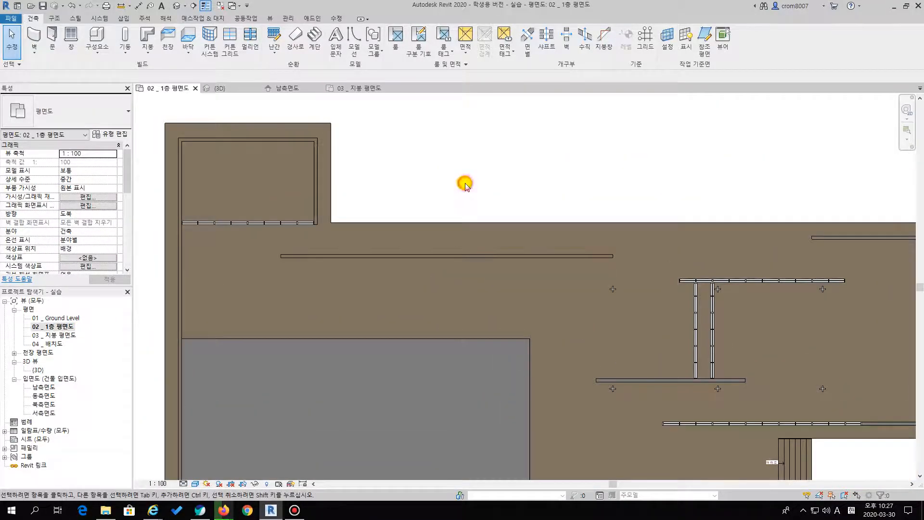
key(v)
key(v)
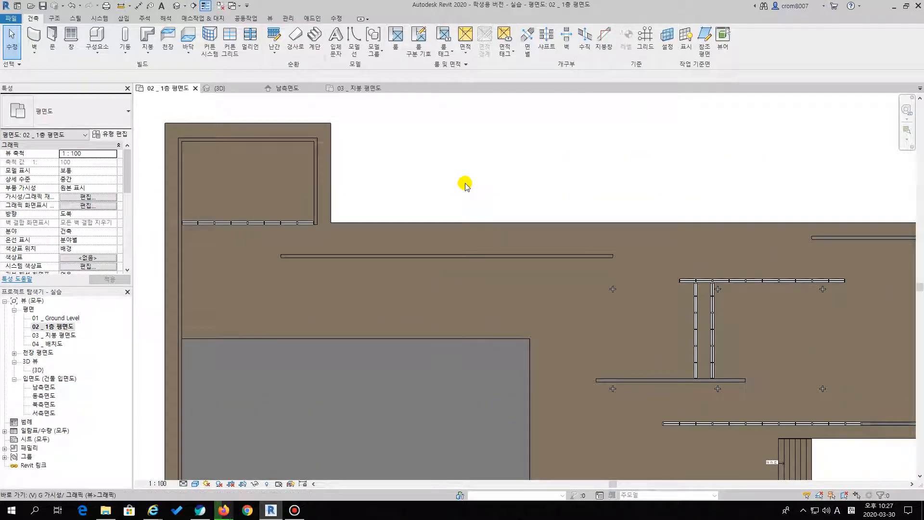
click(357, 144)
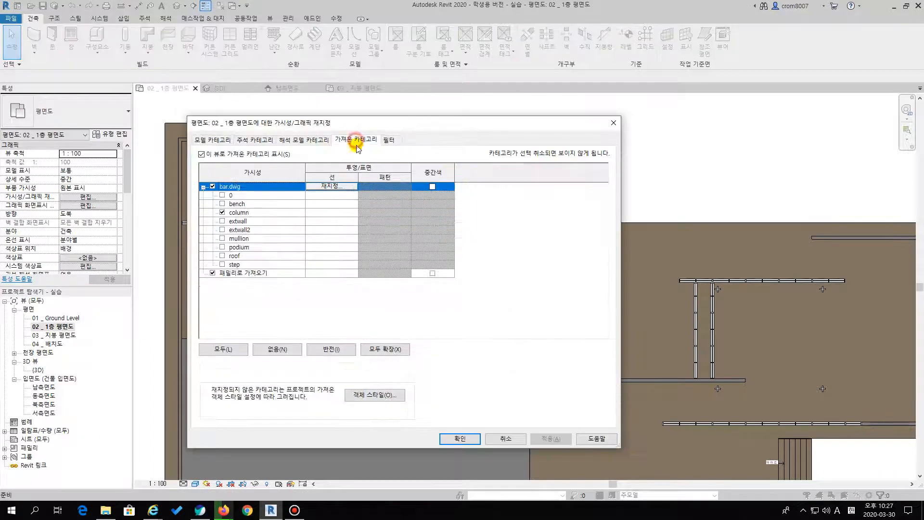
click(221, 213)
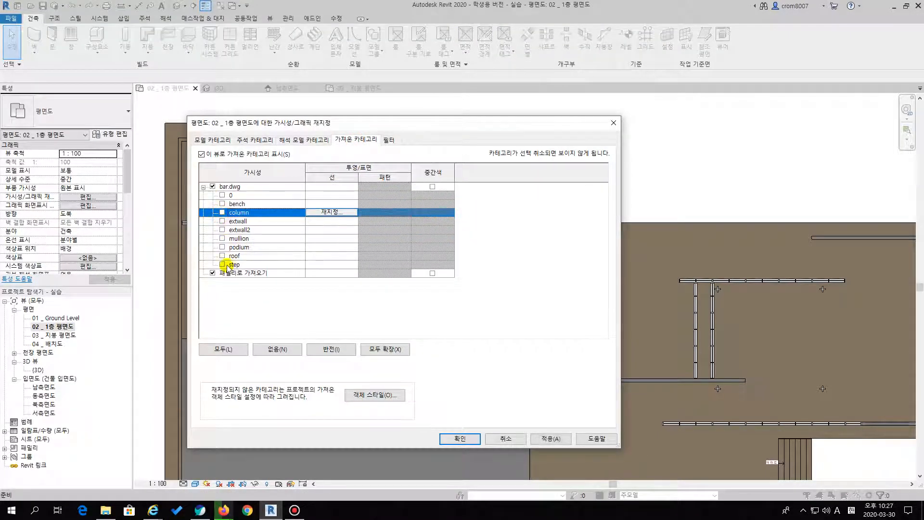
click(221, 204)
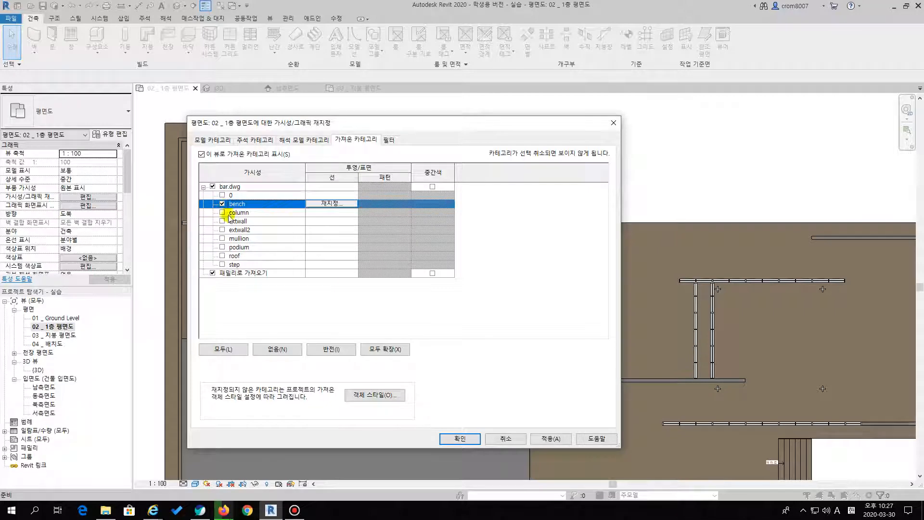
click(459, 438)
Examine the bench's seat and leg outlines beside the long wall in the 02 _ 1층 평면도 plan
scroll(502, 264, up, 4)
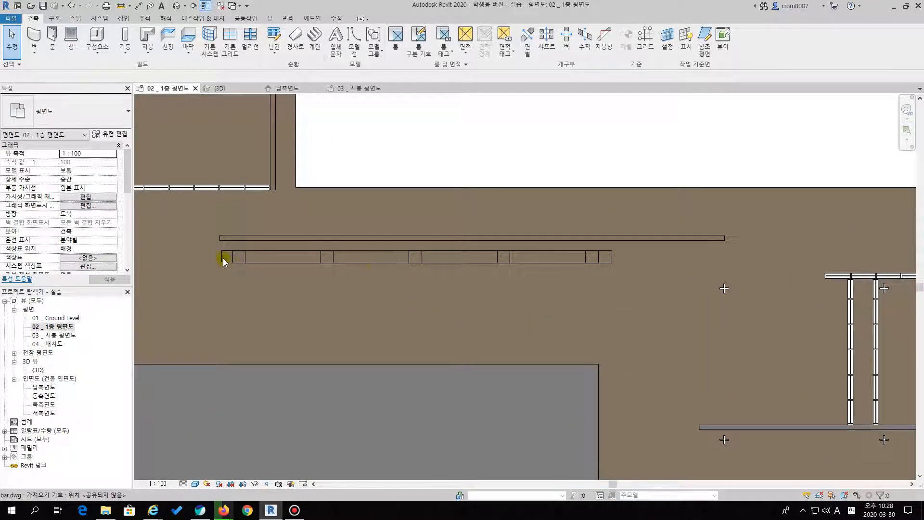
scroll(392, 268, up, 3)
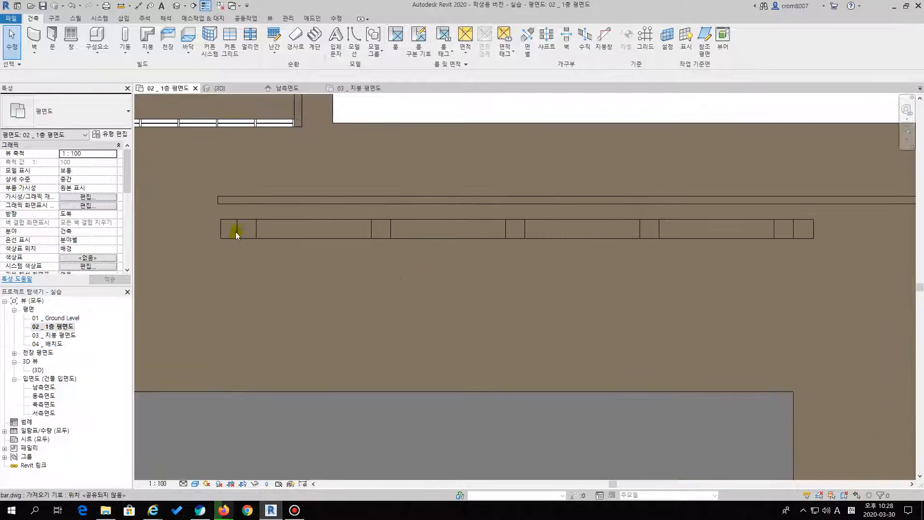
scroll(241, 218, up, 2)
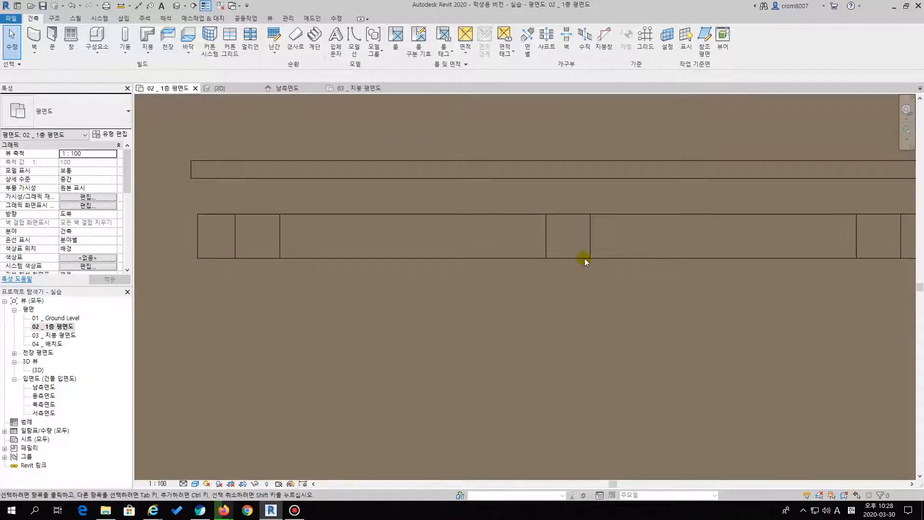
scroll(593, 229, down, 3)
scroll(573, 249, down, 3)
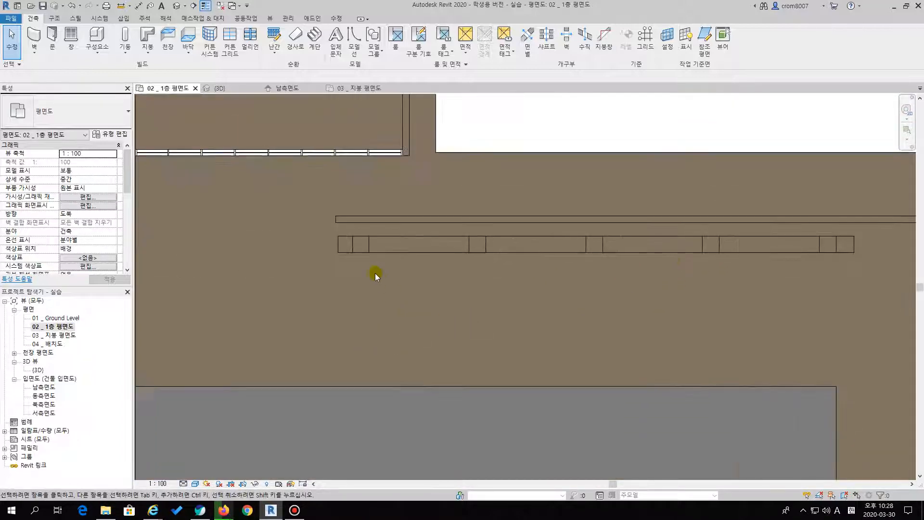
scroll(374, 284, up, 2)
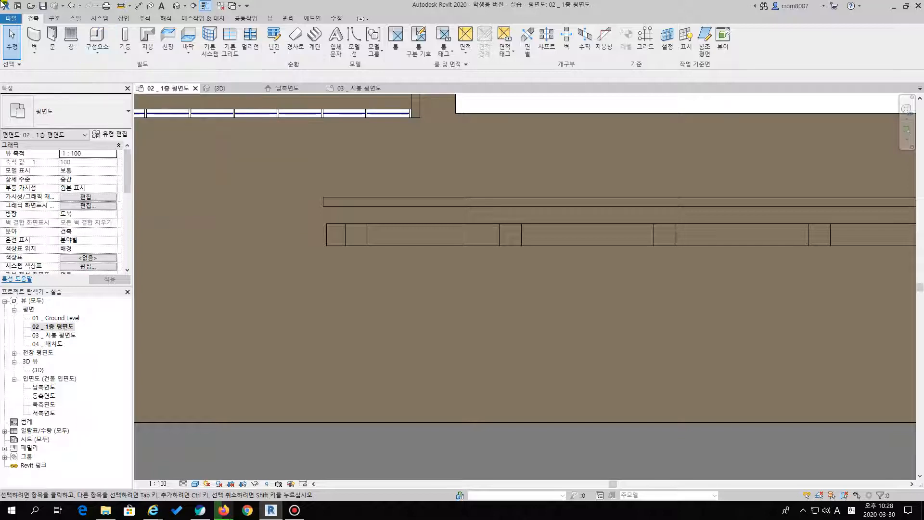
Place the first 패밀리2 벤치 기둥 component just below the first leg outline of the bench
click(96, 37)
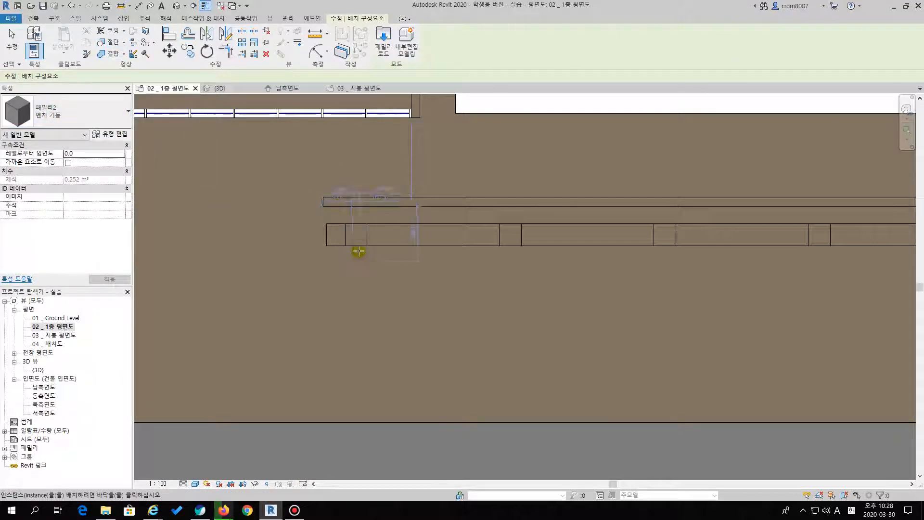
scroll(351, 244, up, 3)
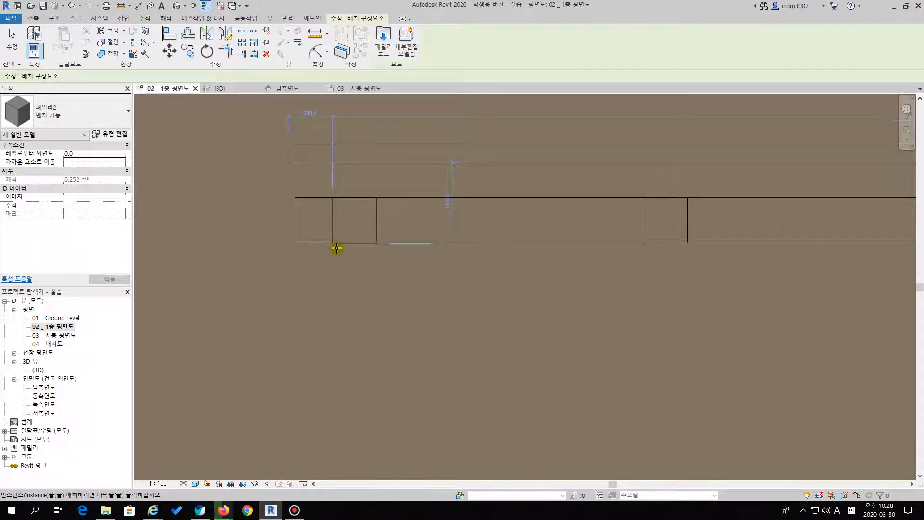
scroll(340, 280, down, 2)
scroll(256, 265, up, 4)
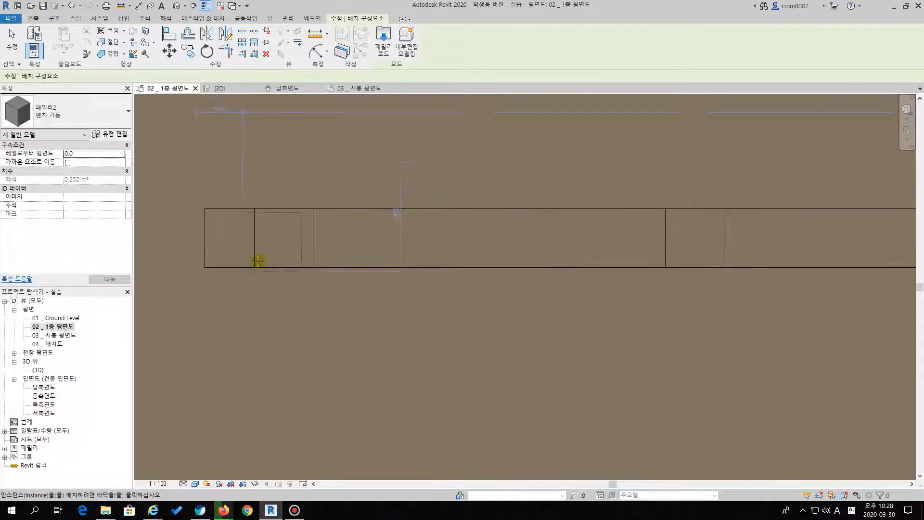
scroll(254, 267, up, 2)
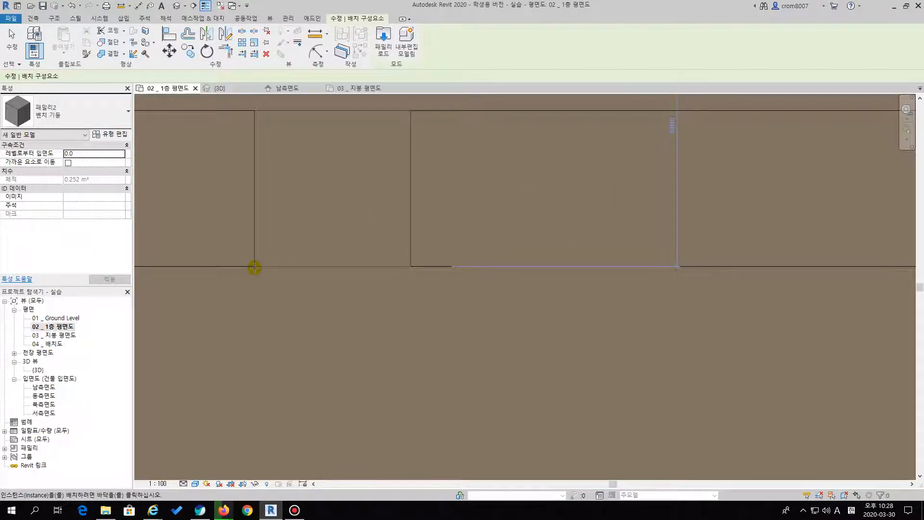
scroll(255, 268, down, 1)
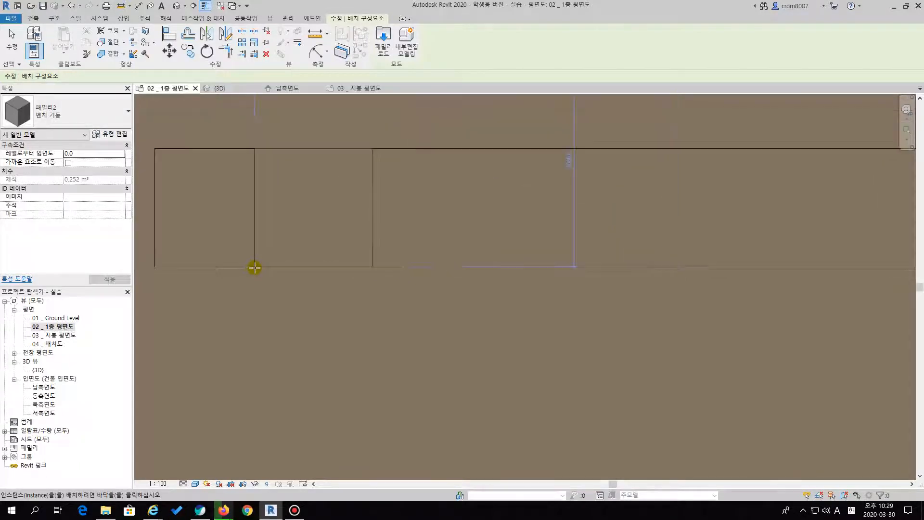
scroll(255, 268, down, 3)
scroll(257, 323, down, 1)
middle_drag(270, 304, 274, 290)
middle_drag(279, 348, 282, 305)
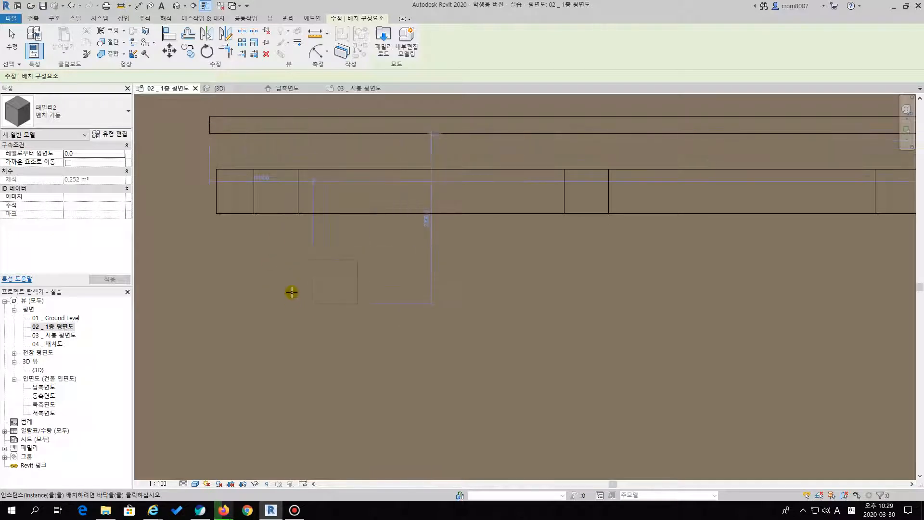
middle_drag(481, 330, 430, 334)
middle_drag(491, 295, 432, 324)
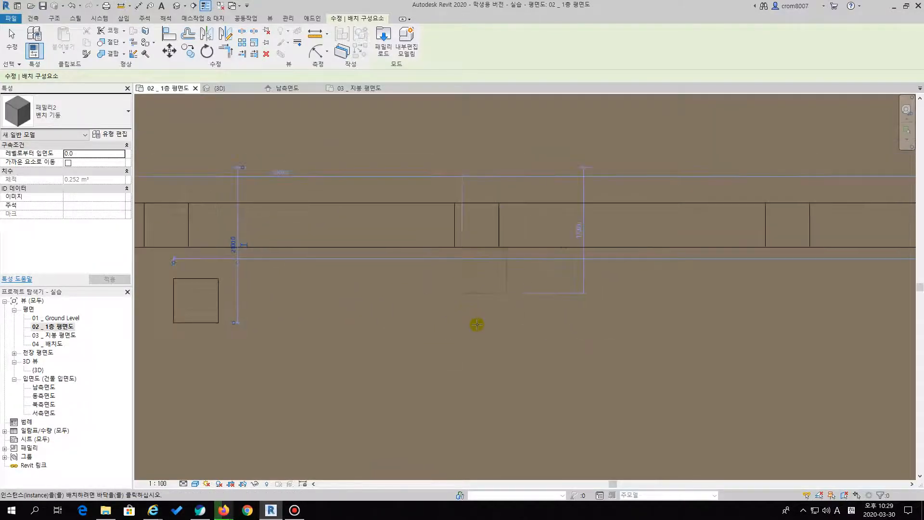
Place further 벤치 기둥 components in a row below the bench's remaining leg outlines and finish placing
click(484, 327)
middle_drag(501, 354, 304, 364)
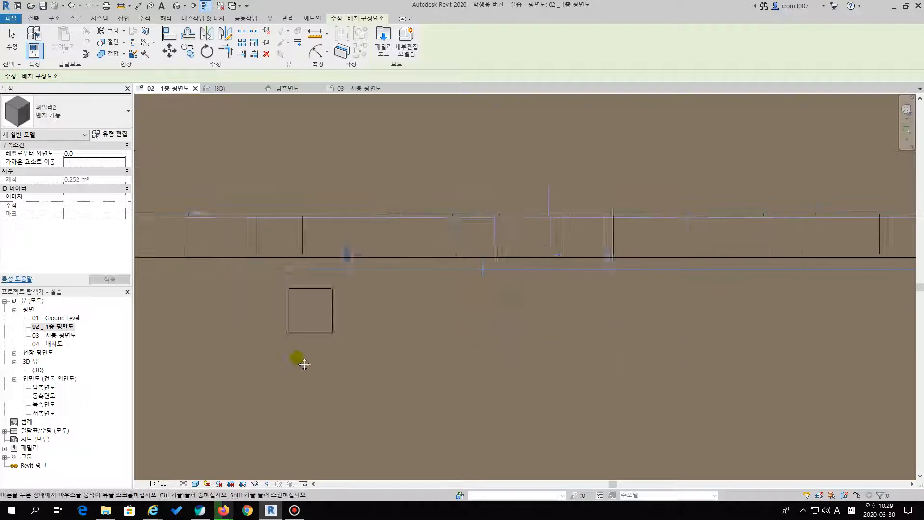
click(406, 349)
scroll(405, 350, down, 1)
middle_drag(630, 349, 437, 379)
click(470, 377)
click(743, 376)
scroll(724, 384, down, 3)
middle_drag(394, 412, 575, 346)
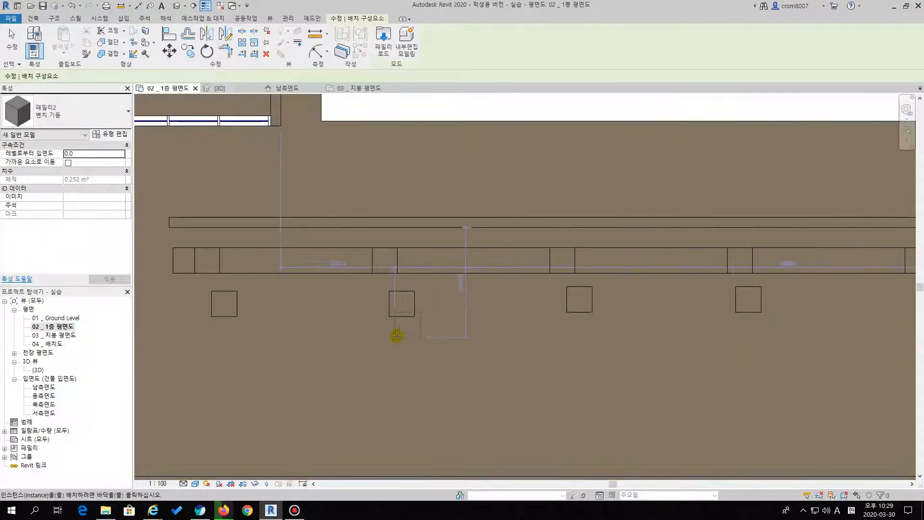
key(Escape)
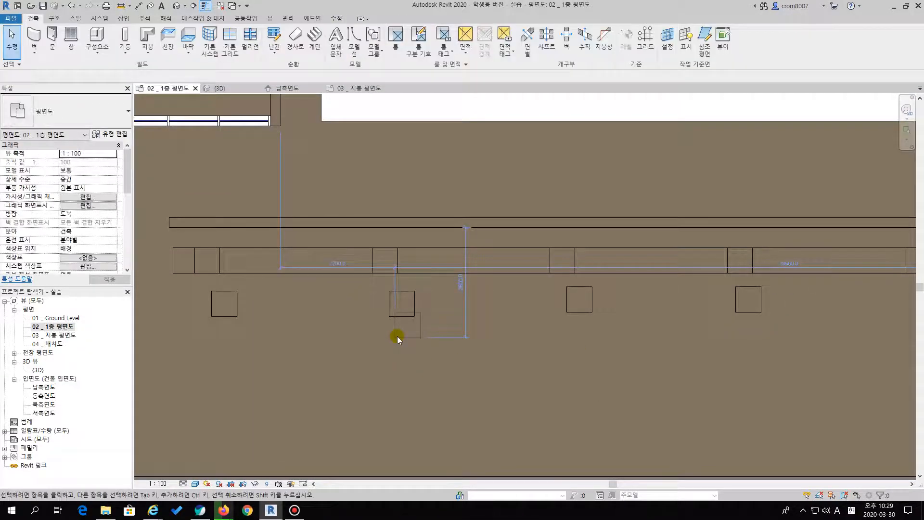
Move the first bench leg freehand onto its outline, and move it back below the bench
scroll(219, 295, up, 1)
middle_drag(219, 295, 317, 247)
scroll(318, 248, up, 3)
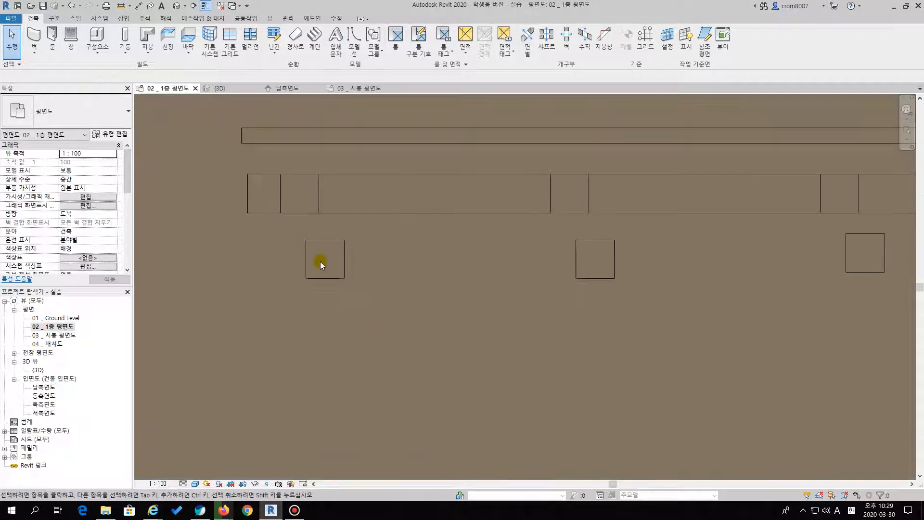
click(338, 249)
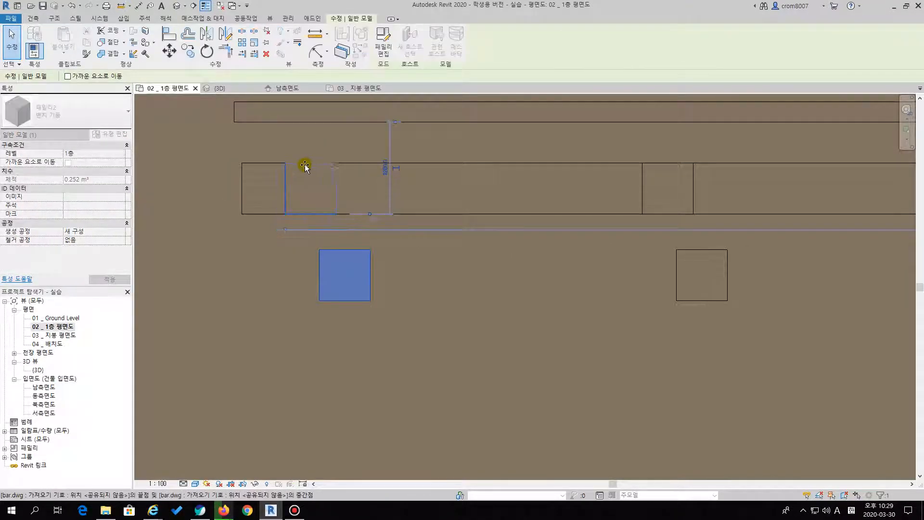
mouse_move(305, 165)
mouse_down()
mouse_move(344, 271)
mouse_move(355, 268)
mouse_move(309, 159)
mouse_move(317, 165)
mouse_up()
click(421, 279)
click(355, 310)
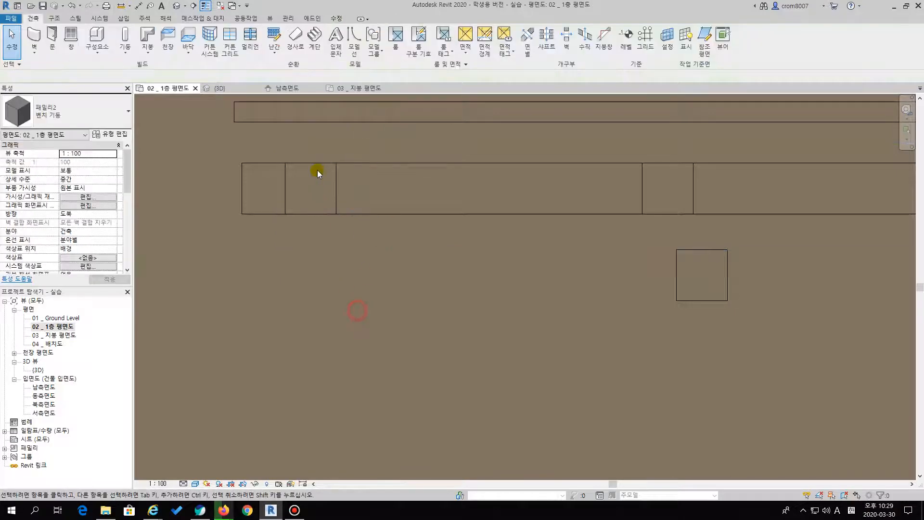
click(317, 165)
drag(358, 258, 361, 256)
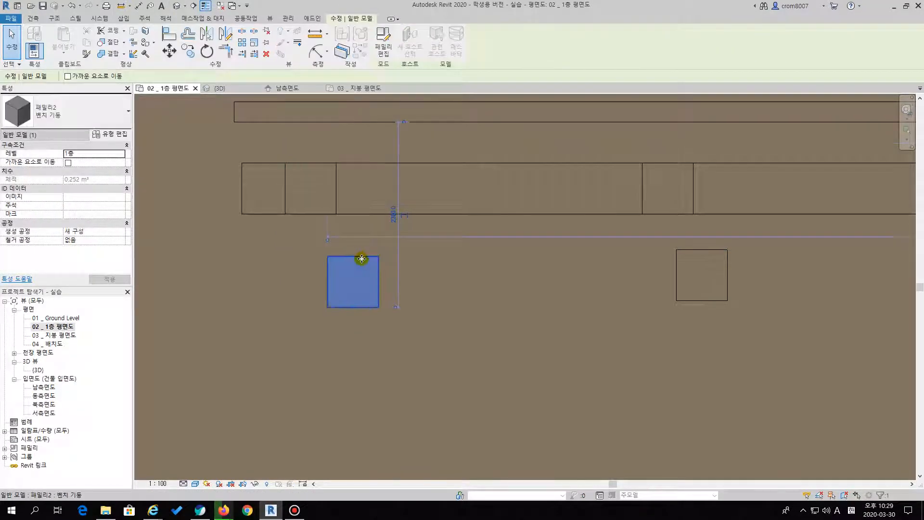
key(Escape)
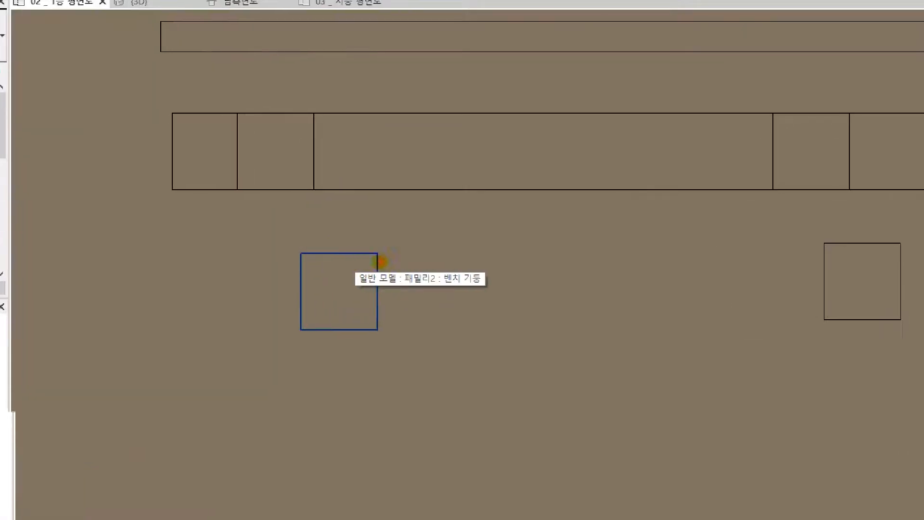
drag(431, 259, 450, 273)
mouse_move(514, 264)
mouse_down()
mouse_move(521, 306)
mouse_move(513, 297)
mouse_up()
mouse_move(542, 257)
mouse_down()
mouse_move(560, 282)
mouse_move(583, 260)
mouse_move(586, 287)
mouse_up()
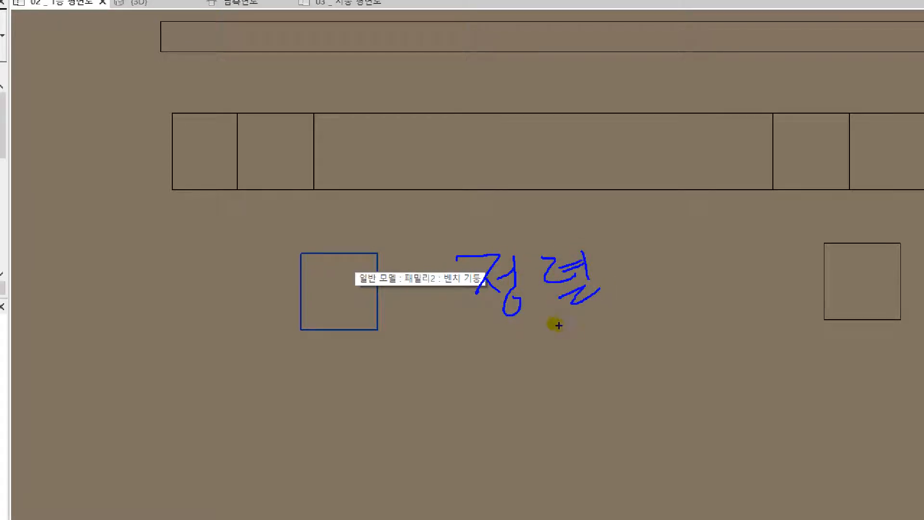
drag(519, 340, 495, 395)
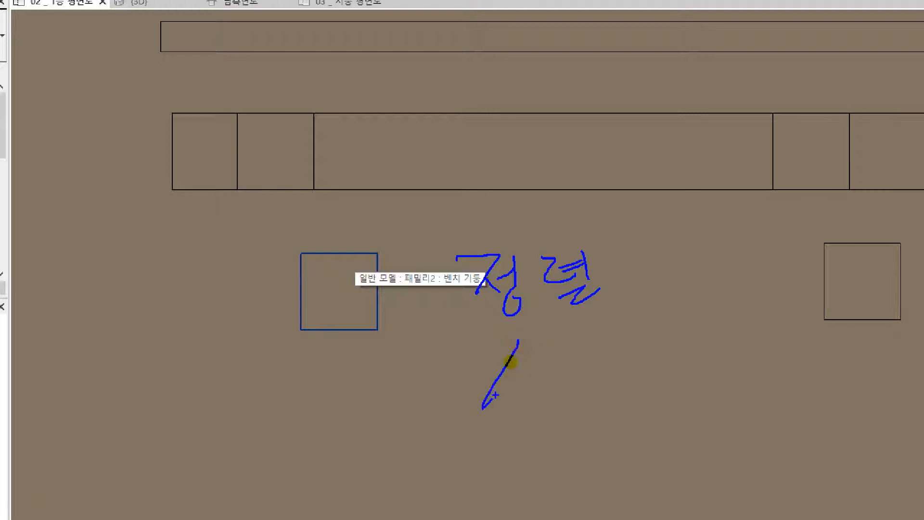
drag(519, 340, 537, 404)
drag(506, 383, 606, 378)
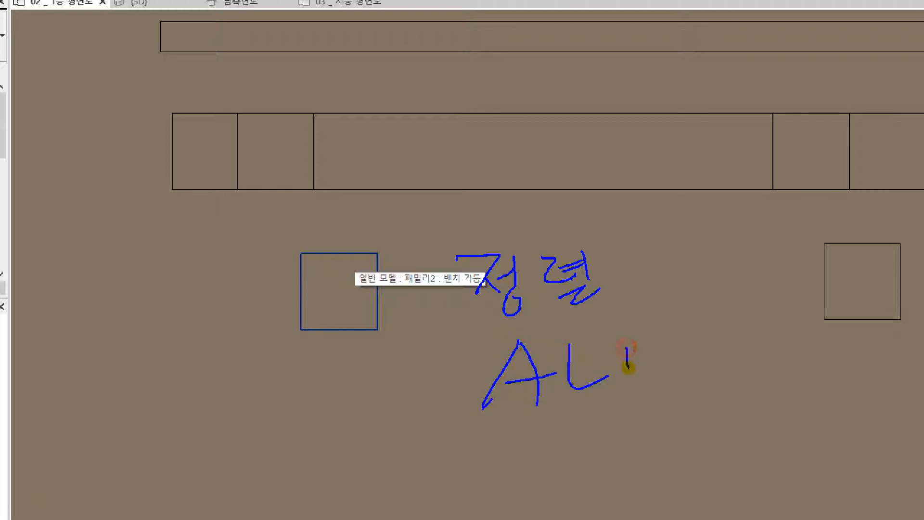
drag(687, 359, 659, 362)
mouse_move(674, 360)
mouse_down()
mouse_move(674, 372)
mouse_move(730, 355)
mouse_up()
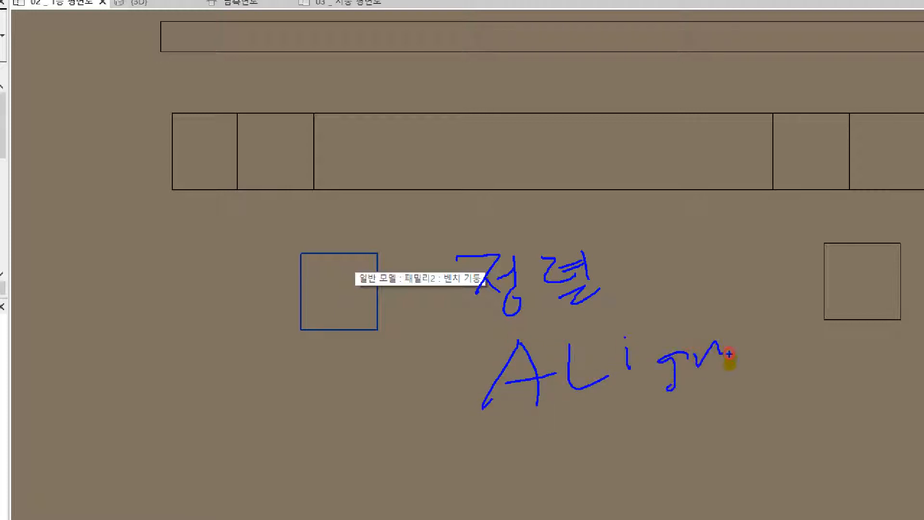
mouse_move(579, 399)
mouse_down()
mouse_move(573, 337)
mouse_move(617, 391)
mouse_move(580, 342)
mouse_move(498, 381)
mouse_move(591, 408)
mouse_up()
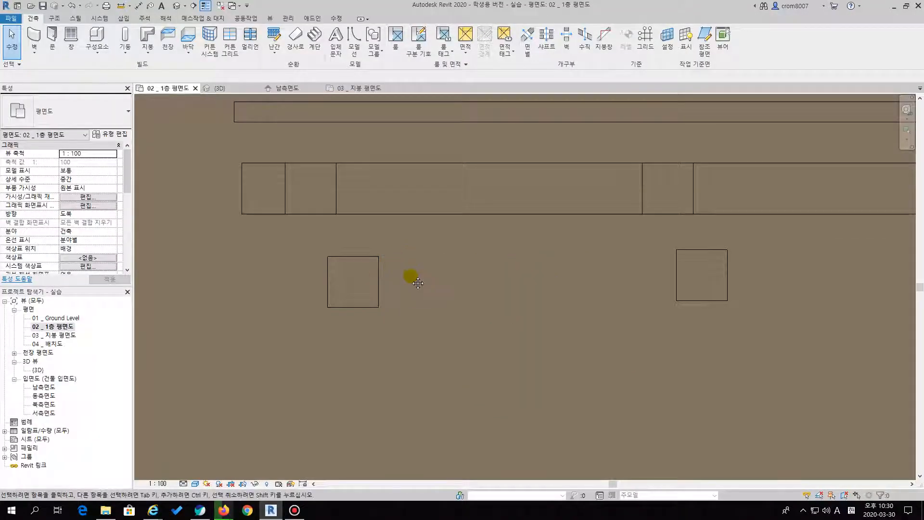
middle_drag(418, 283, 434, 295)
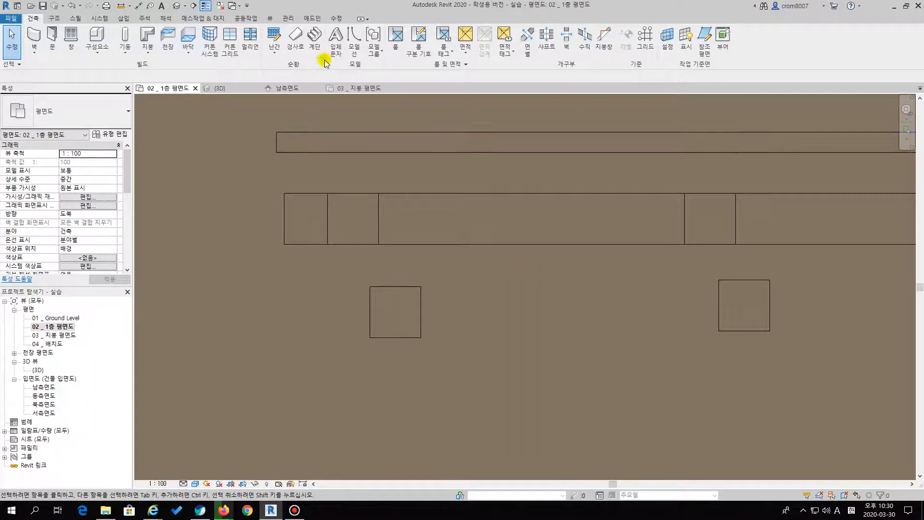
click(338, 18)
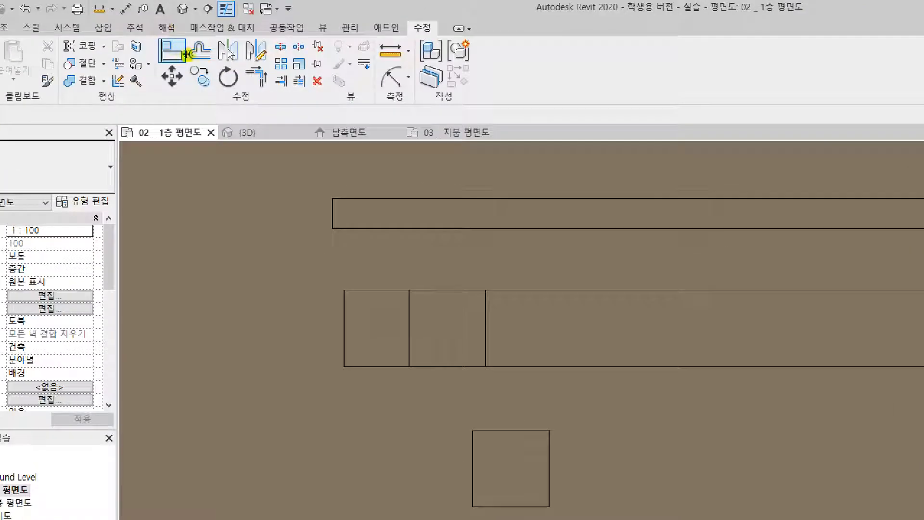
mouse_move(186, 54)
mouse_down()
mouse_move(169, 67)
mouse_move(154, 42)
mouse_move(192, 41)
mouse_move(184, 70)
mouse_up()
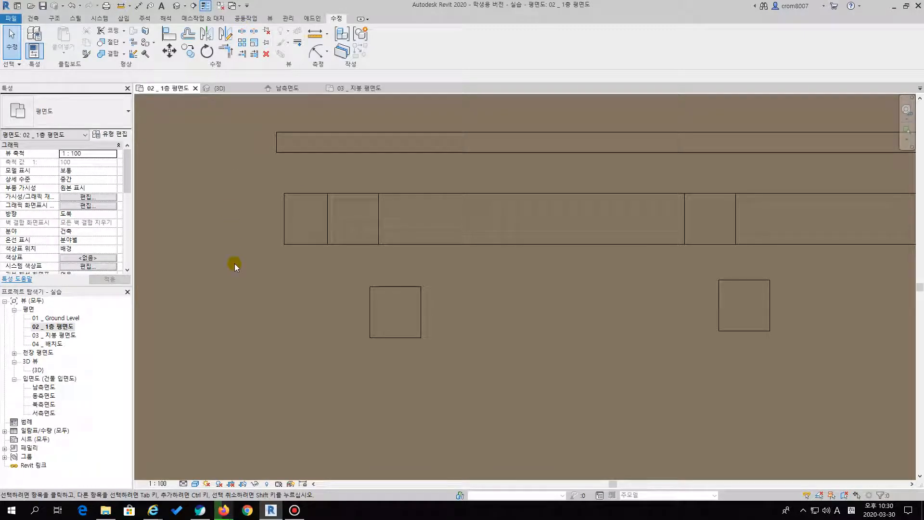
key(a)
key(l)
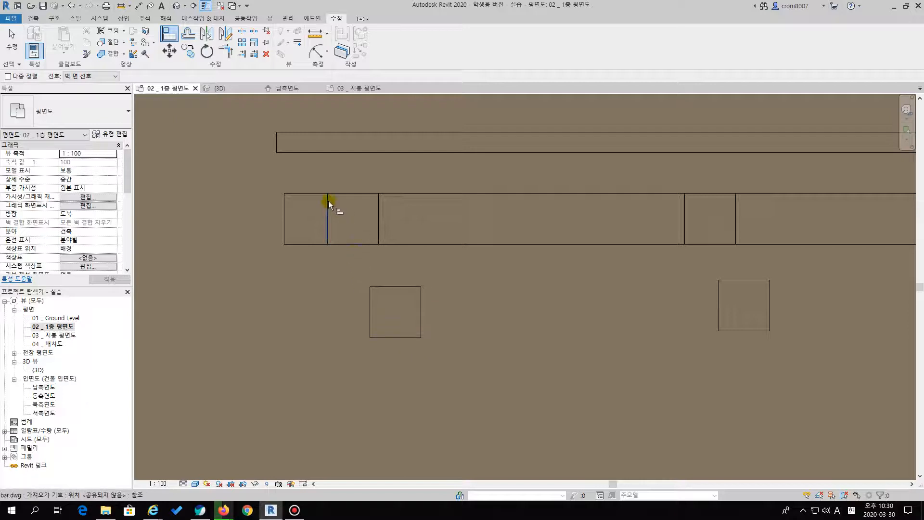
key(Escape)
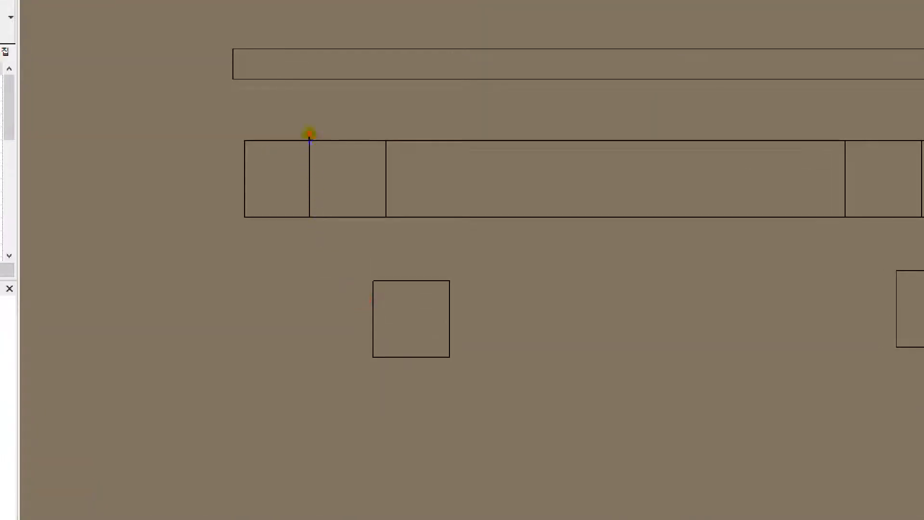
drag(310, 135, 312, 369)
mouse_move(376, 317)
mouse_down()
mouse_move(321, 315)
mouse_move(351, 307)
mouse_up()
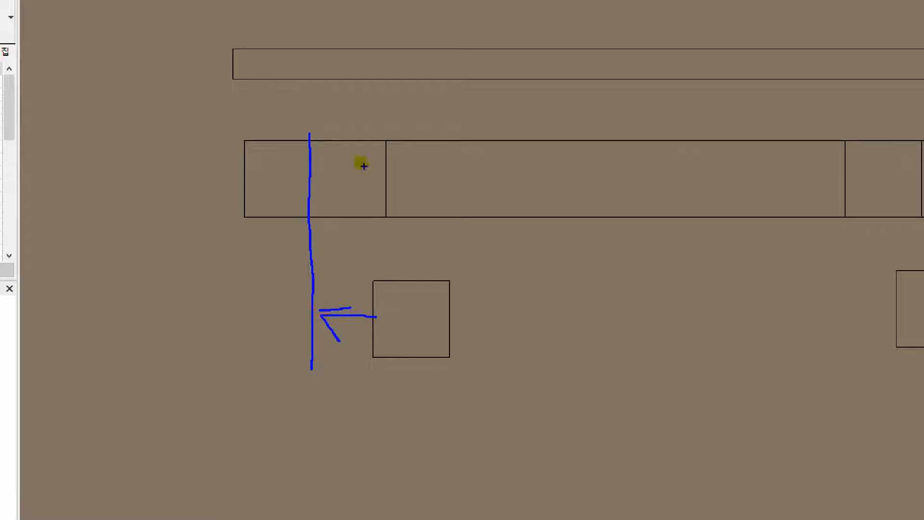
drag(316, 140, 485, 142)
mouse_move(440, 266)
mouse_down()
mouse_move(408, 170)
mouse_move(451, 167)
mouse_up()
mouse_move(313, 148)
mouse_down()
mouse_move(359, 227)
mouse_move(377, 151)
mouse_move(312, 151)
mouse_up()
key(Escape)
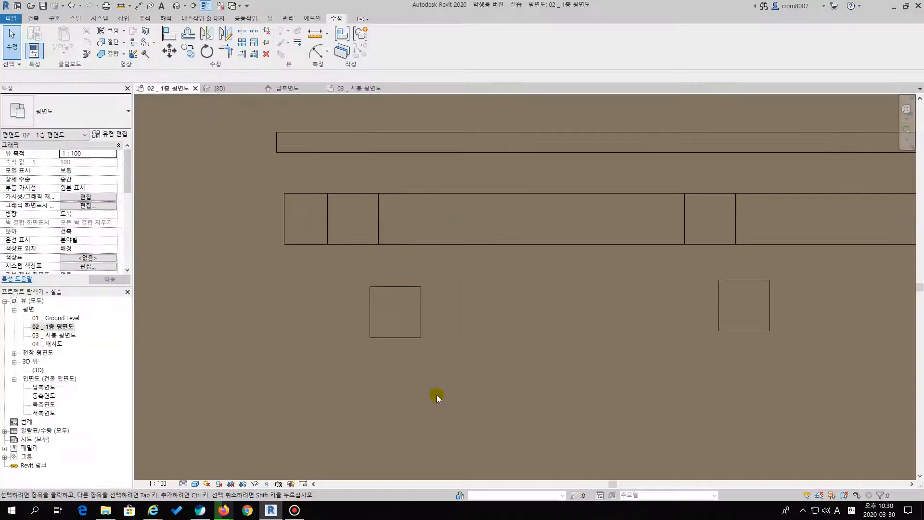
Try aligning the first bench leg's left edge with its outline's left line, and undo the alignment
key(a)
key(l)
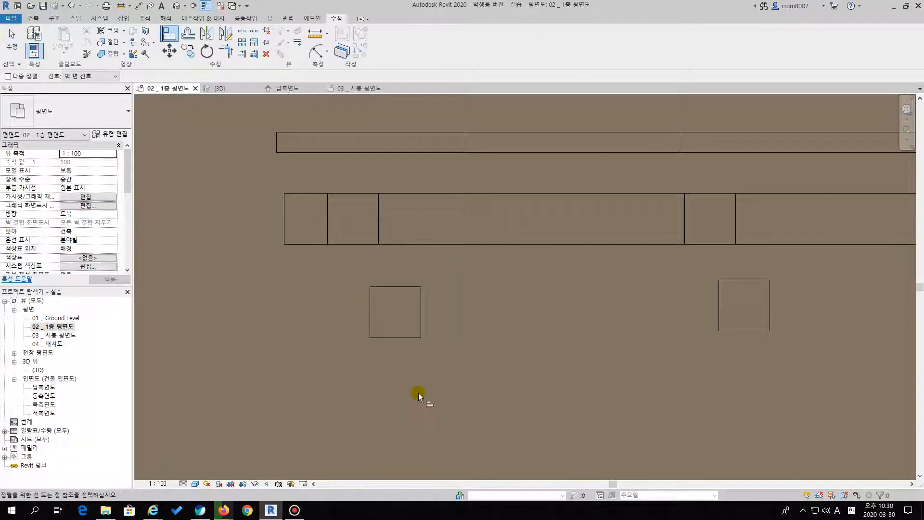
click(328, 212)
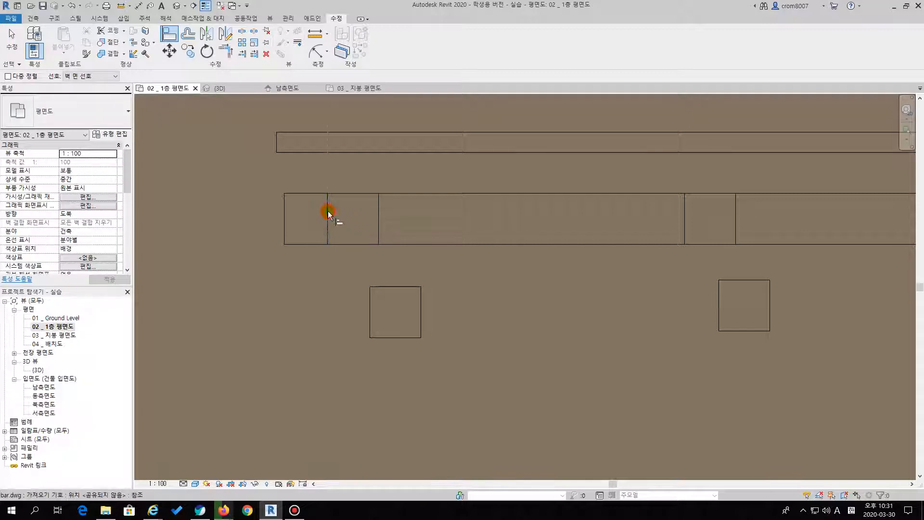
click(370, 310)
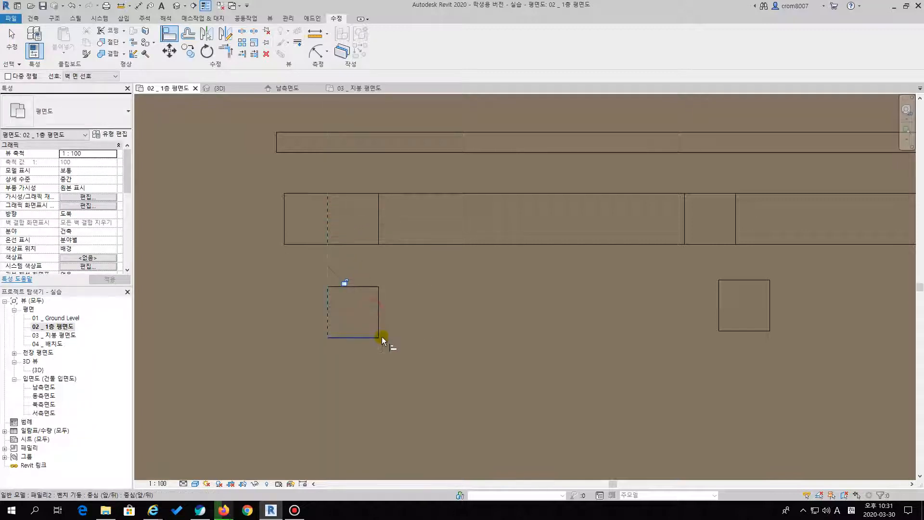
key(ctrl+z)
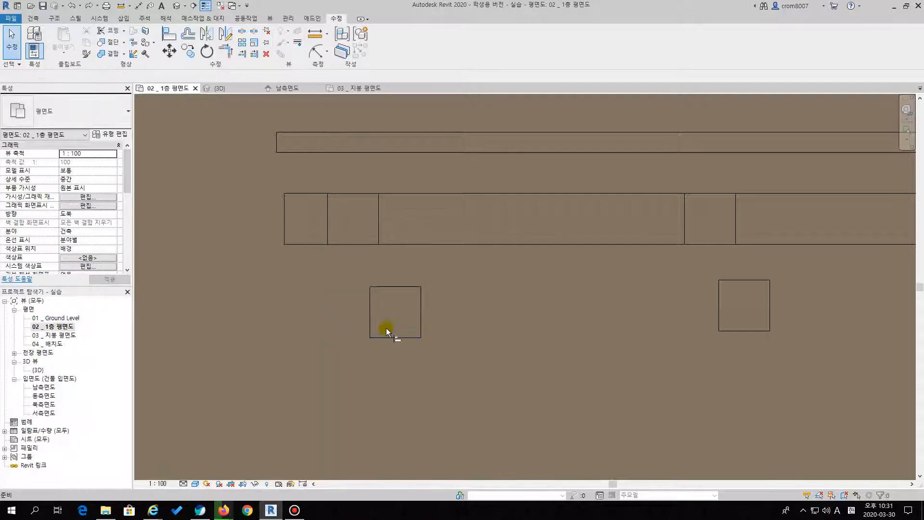
Align the first bench leg's left and upper edges with the matching lines of its bar.dwg outline
click(328, 212)
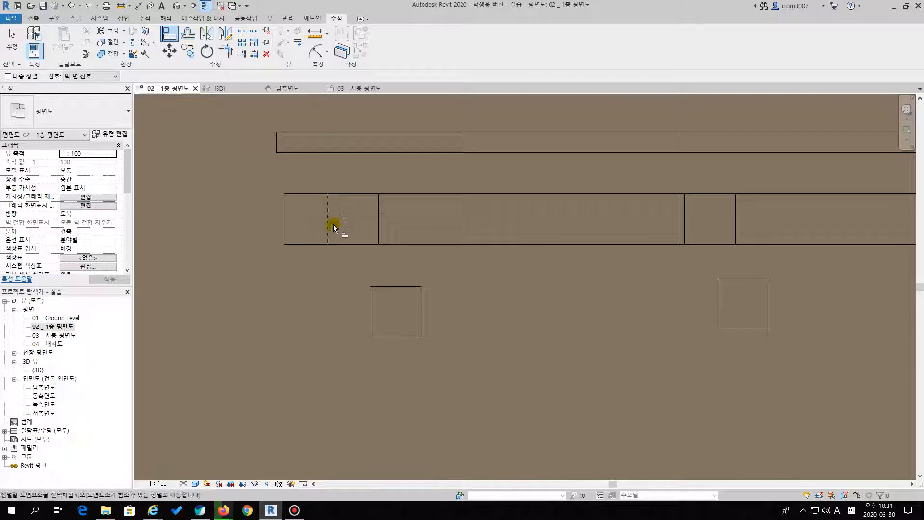
click(370, 307)
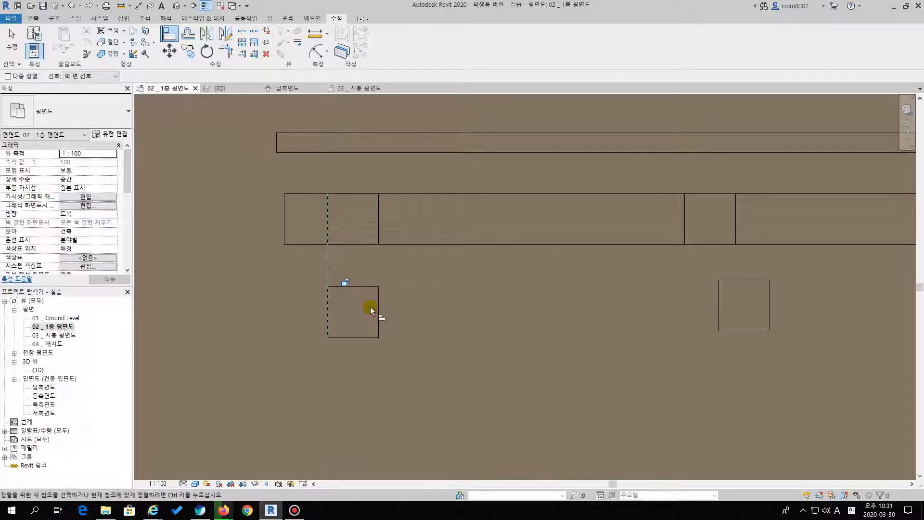
click(371, 204)
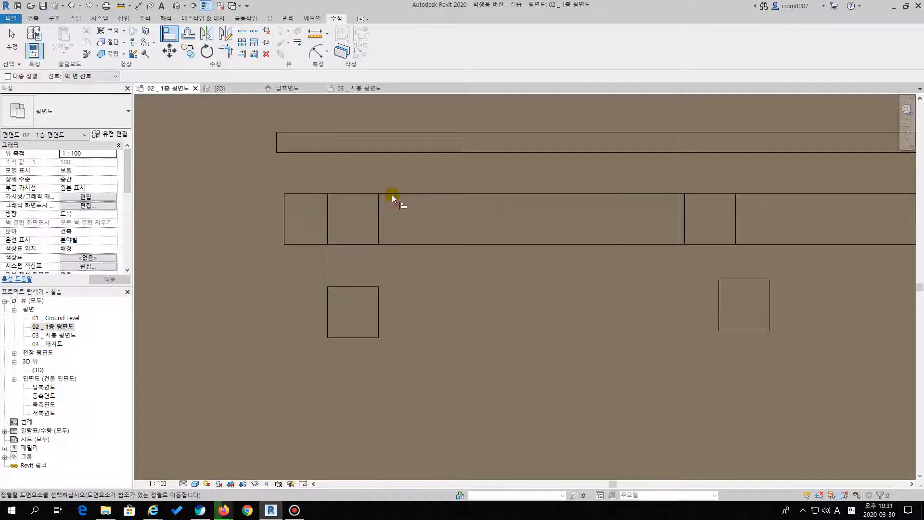
click(349, 286)
middle_drag(427, 317, 380, 329)
scroll(374, 330, down, 1)
middle_drag(448, 322, 411, 321)
middle_drag(557, 331, 425, 322)
key(Escape)
key(Escape)
Align the second bench leg's left and upper edges with the matching lines of its outline
drag(440, 319, 414, 240)
click(414, 353)
middle_drag(463, 354, 472, 331)
scroll(432, 336, up, 2)
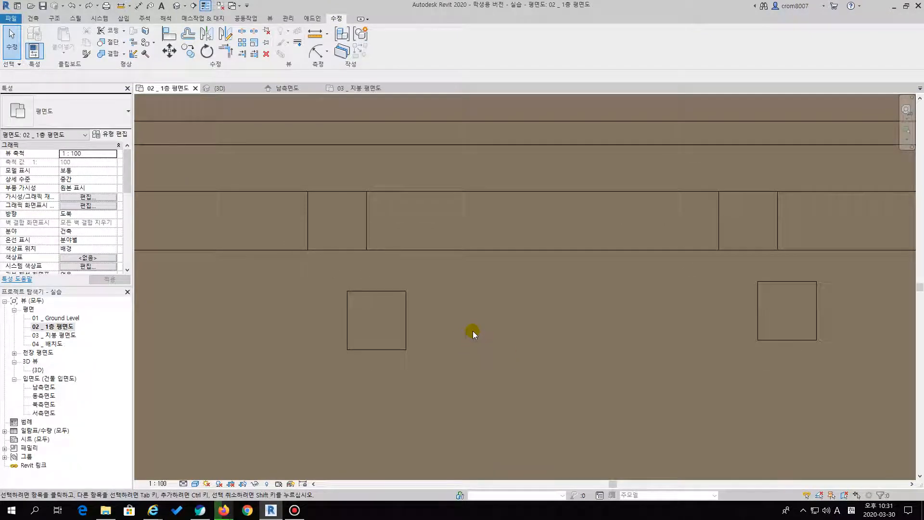
key(a)
key(l)
click(308, 221)
click(347, 316)
click(360, 193)
click(348, 291)
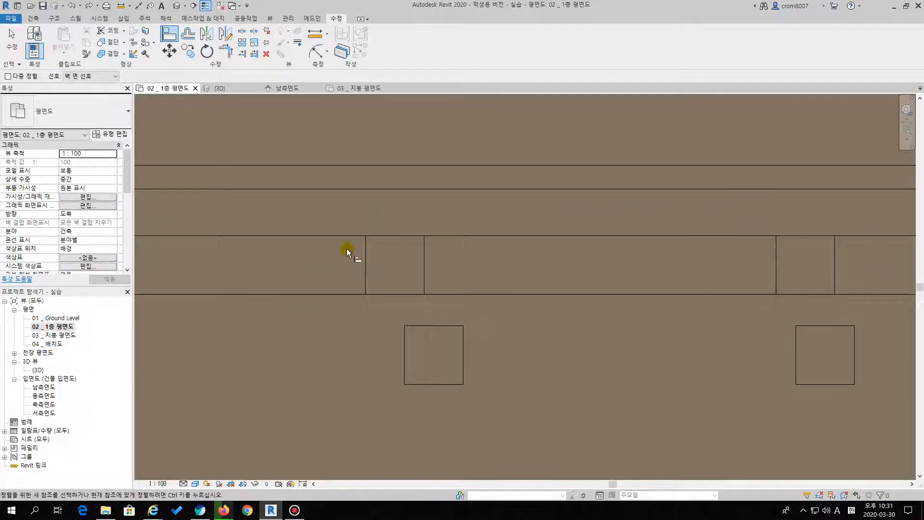
Align the third bench leg's left and upper edges with its own outline in the bench
click(366, 255)
click(403, 355)
click(399, 236)
click(399, 325)
middle_drag(537, 335, 296, 322)
scroll(297, 321, down, 2)
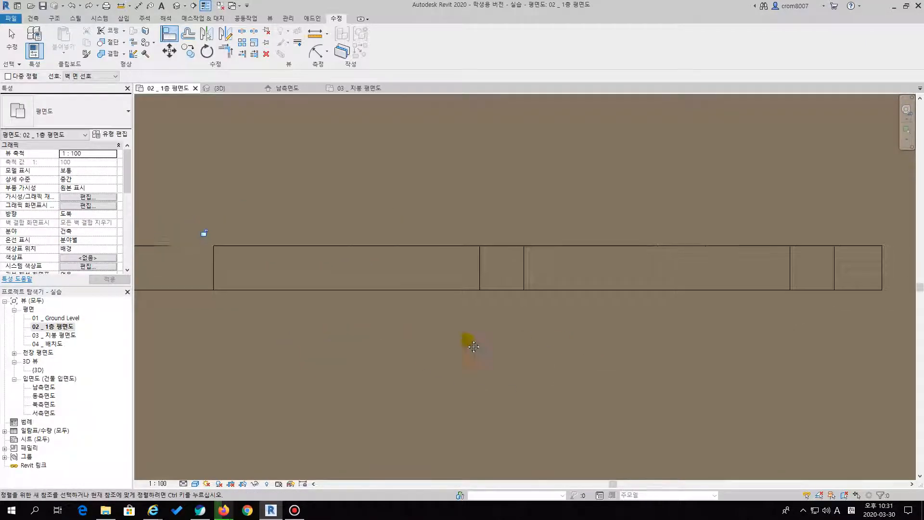
click(38, 370)
double_click(39, 370)
middle_drag(464, 268, 451, 289)
middle_drag(623, 251, 411, 318)
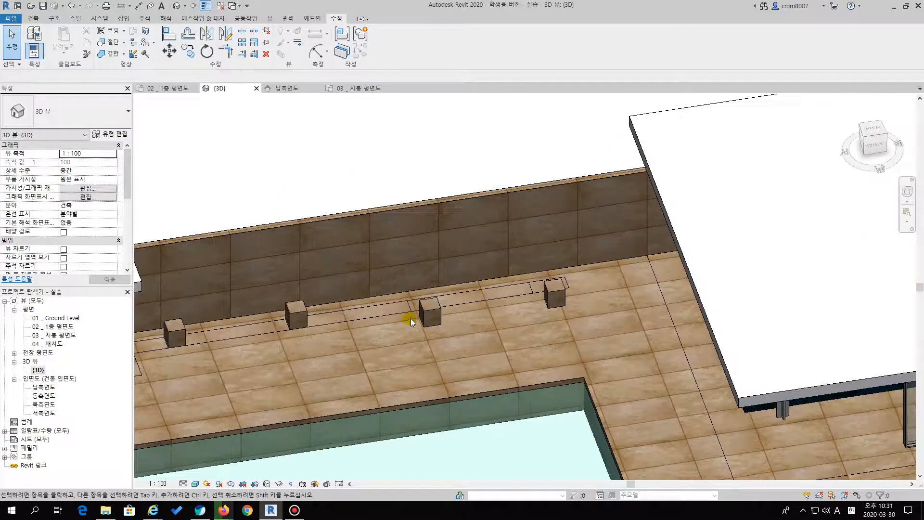
scroll(412, 318, up, 2)
shift+middle_drag(468, 299, 473, 359)
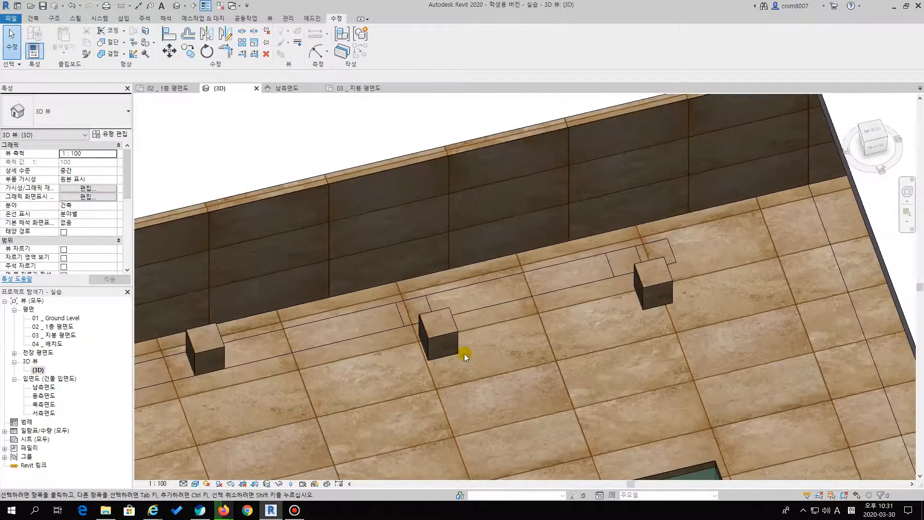
key(a)
key(l)
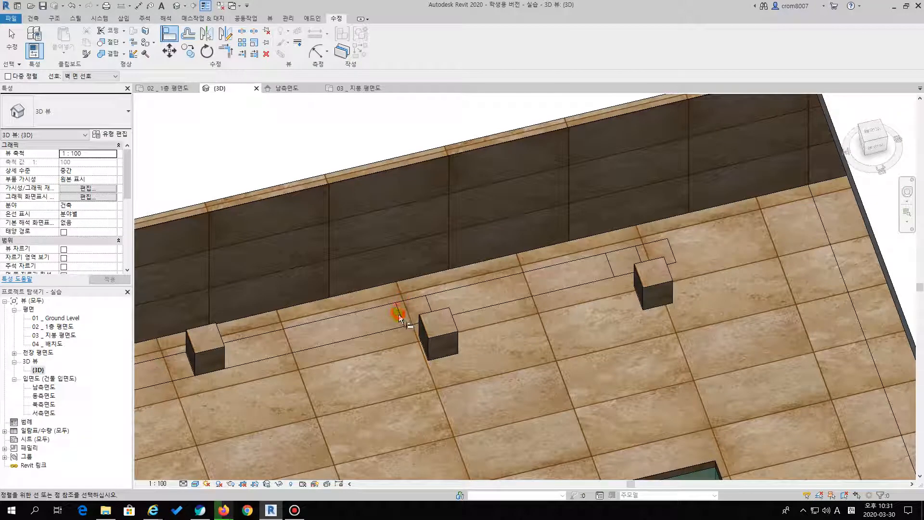
click(408, 302)
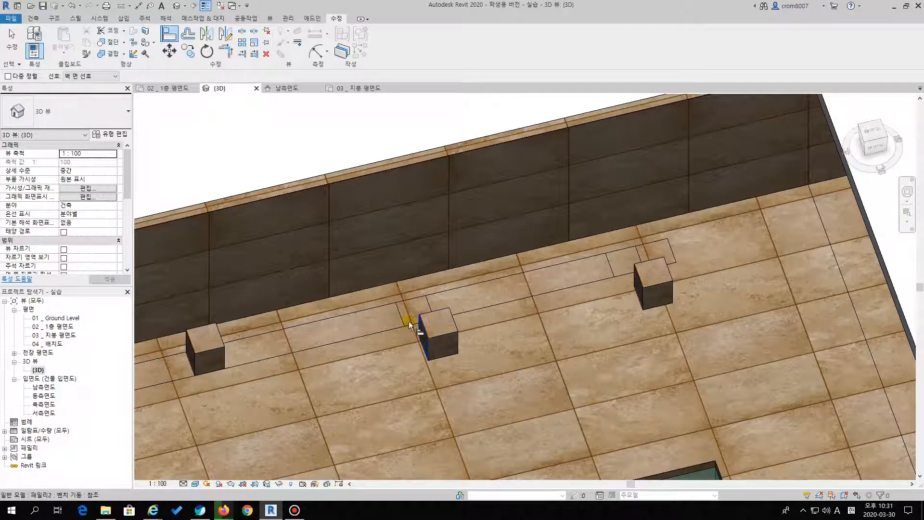
key(Escape)
key(Escape)
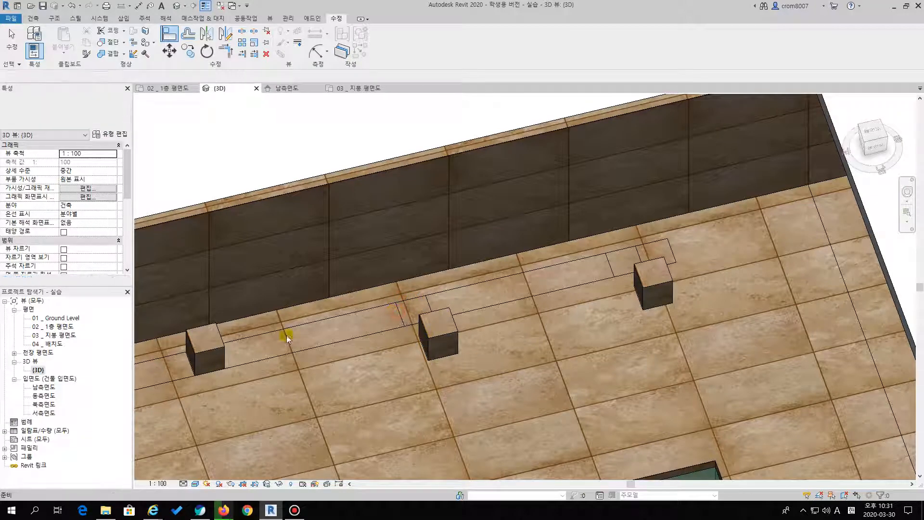
In the 02 _ 1층 평면도 plan, align the fourth bench leg's left and upper edges with the matching lines of its outline
double_click(53, 326)
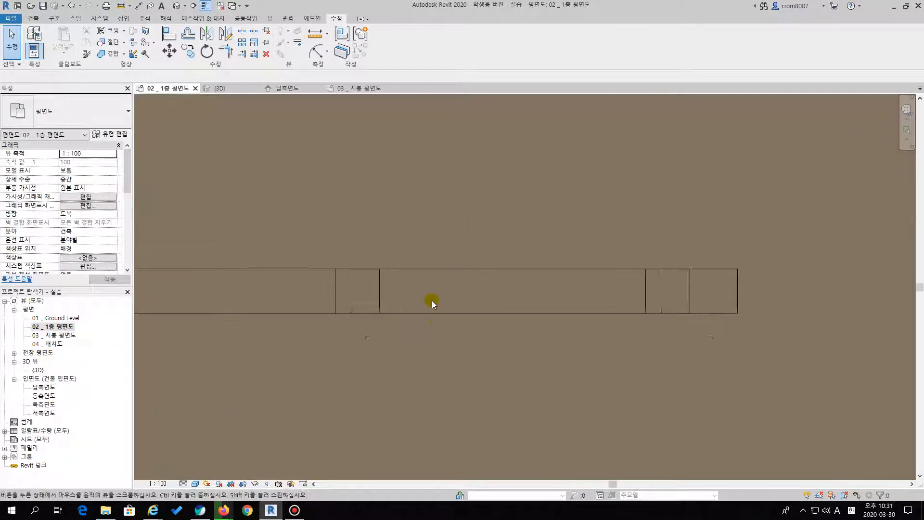
key(a)
key(l)
click(336, 299)
click(350, 358)
click(363, 271)
click(361, 337)
Align the fifth bench leg's left and upper edges with the matching lines of the outline near the bench's right end
click(648, 291)
click(668, 348)
click(669, 269)
click(667, 338)
scroll(673, 328, down, 4)
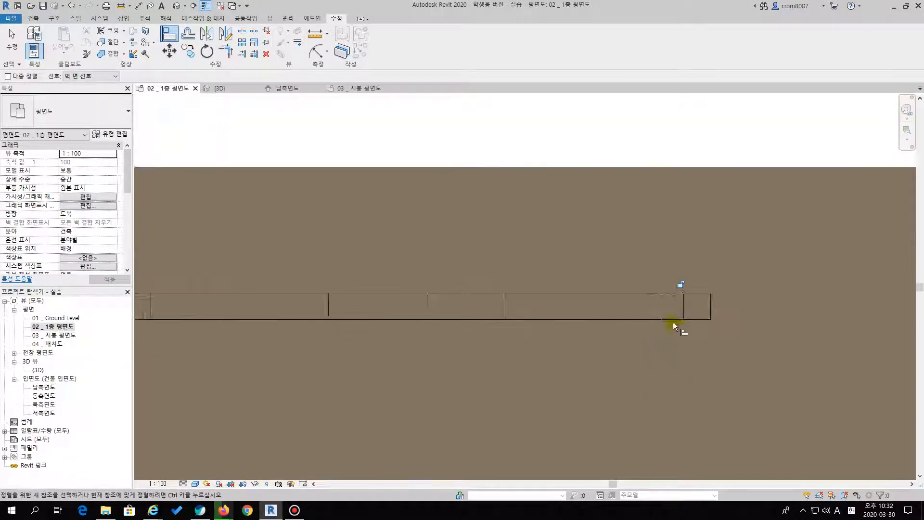
key(Escape)
key(Escape)
Open the 3D view and examine how the five bench legs sit along the bench outline
double_click(37, 370)
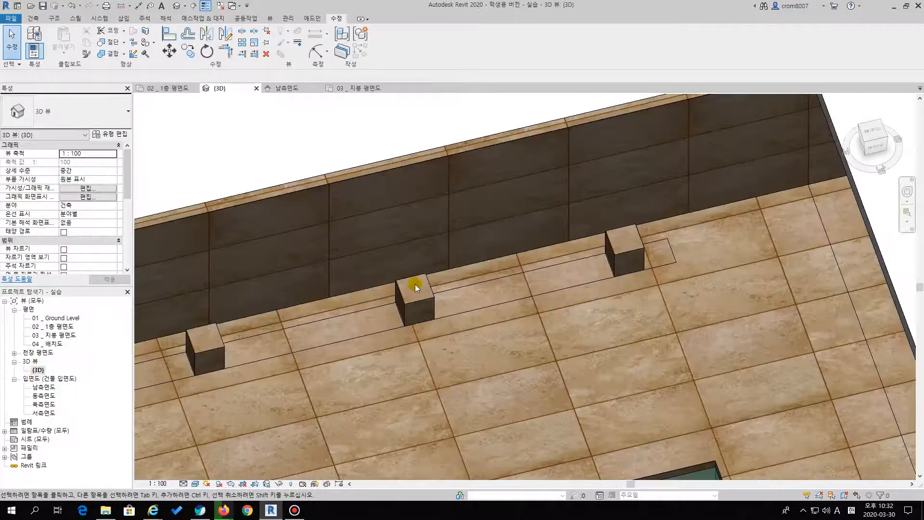
scroll(683, 304, down, 2)
middle_drag(683, 303, 511, 327)
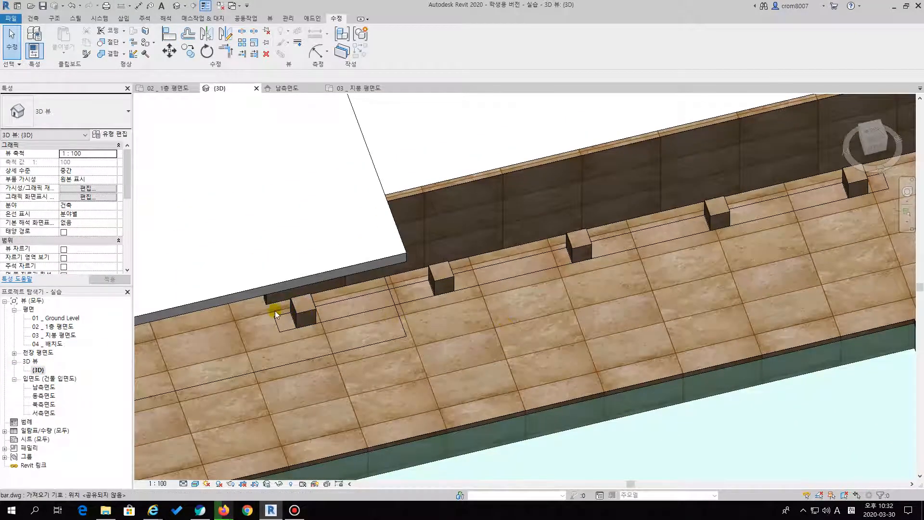
click(310, 317)
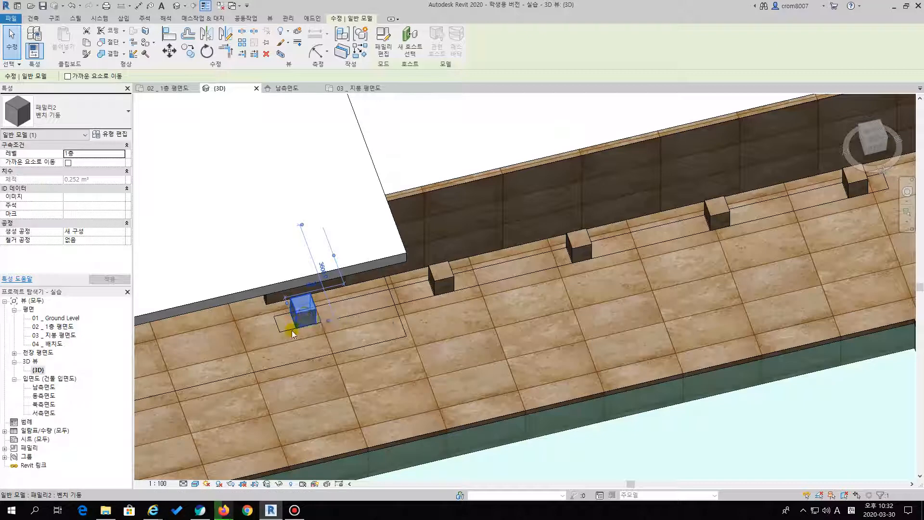
key(Escape)
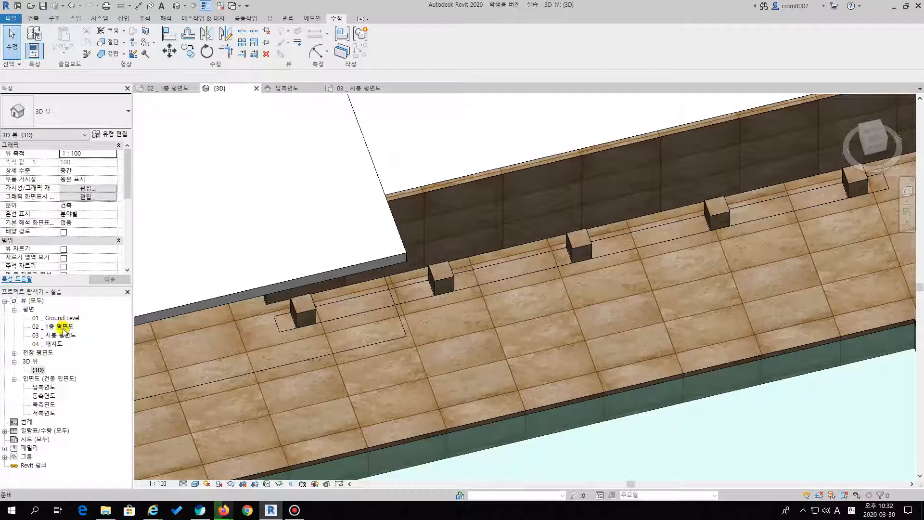
Return to the 02 _ 1층 평면도 plan and start a floor of type 벤치상판 for the bench top
double_click(63, 327)
middle_drag(394, 306, 613, 280)
scroll(568, 317, up, 1)
middle_drag(528, 320, 438, 326)
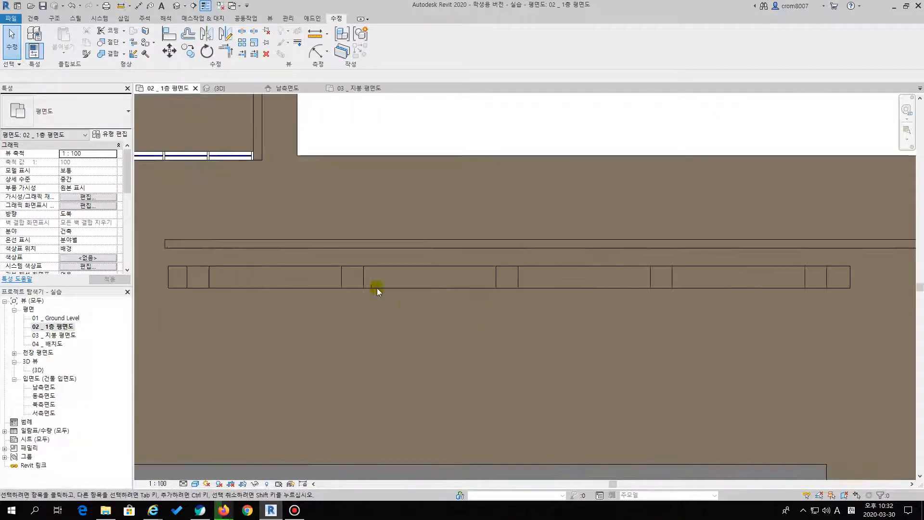
click(34, 18)
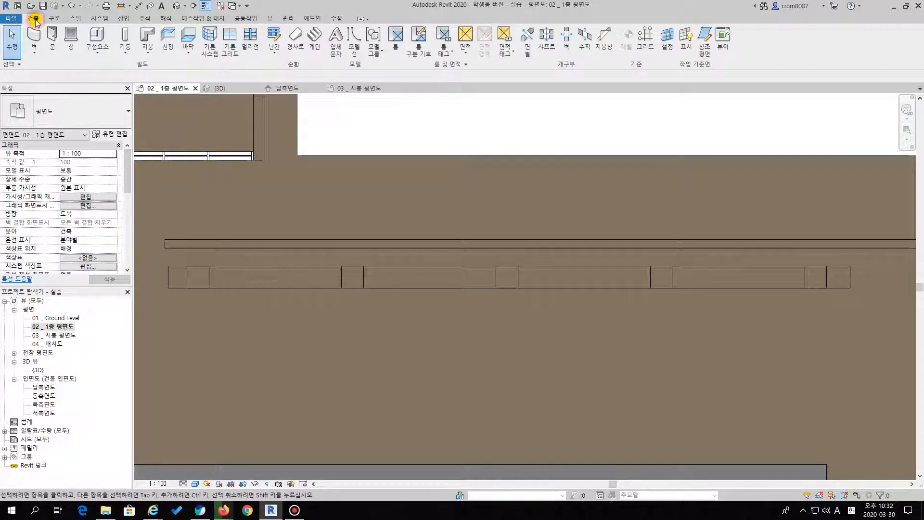
click(187, 35)
click(111, 100)
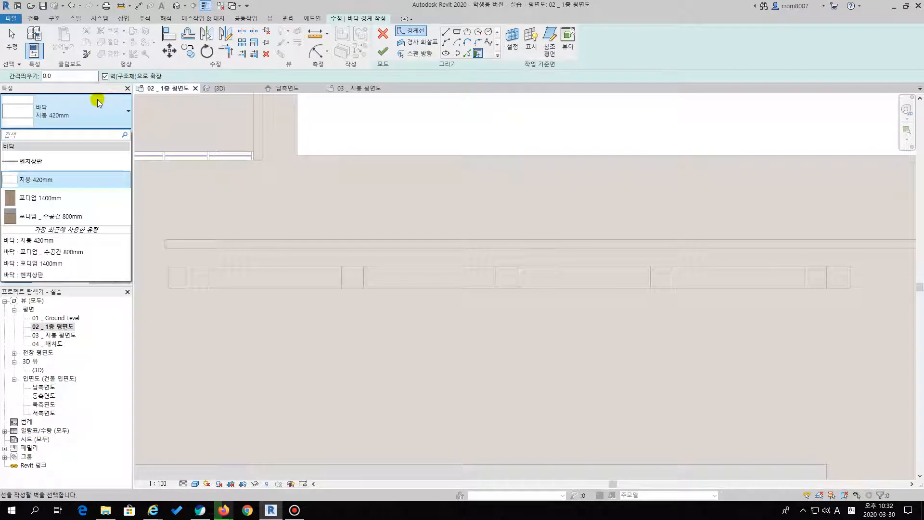
click(73, 103)
click(73, 106)
click(47, 164)
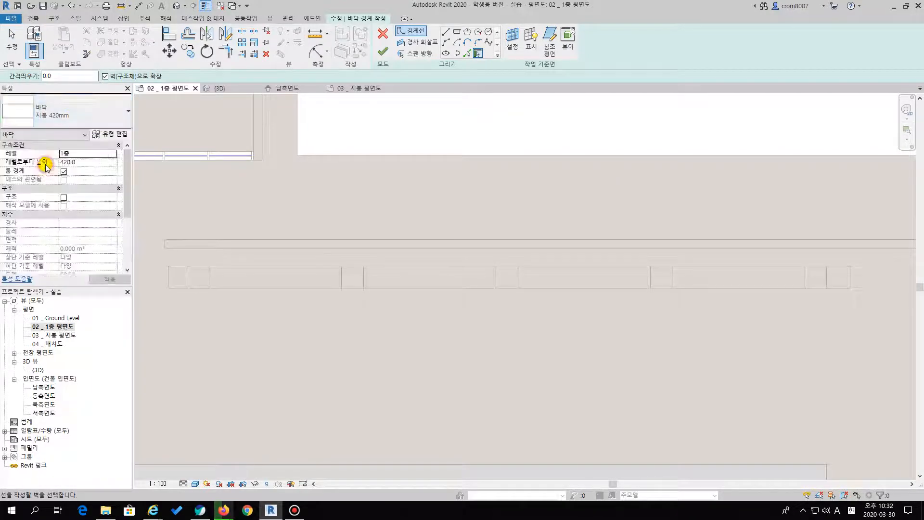
Choose the Rectangle boundary tool and set the bench top floor's height offset from level 1층 to 750
click(456, 31)
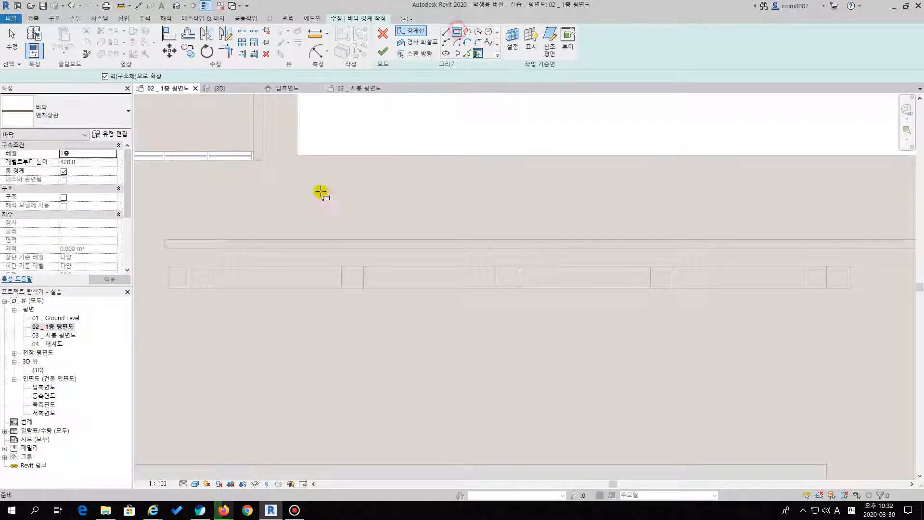
click(93, 162)
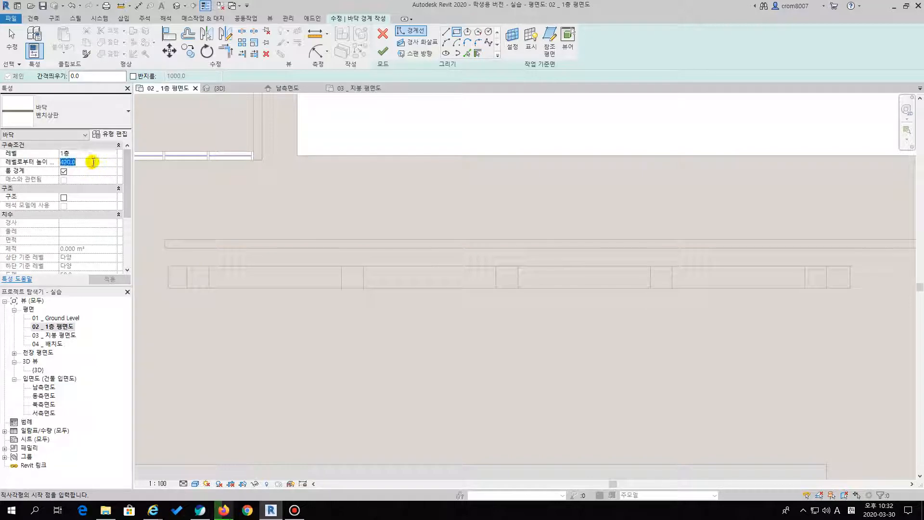
text(750)
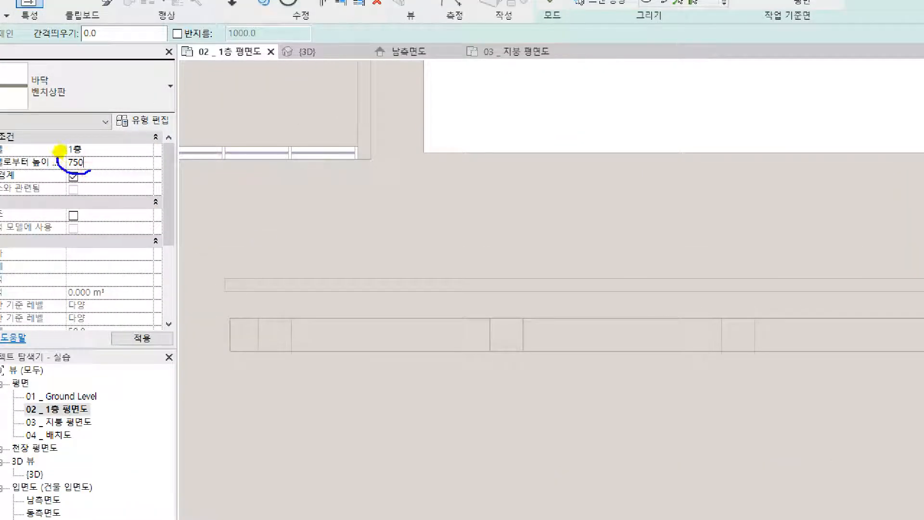
drag(60, 151, 86, 176)
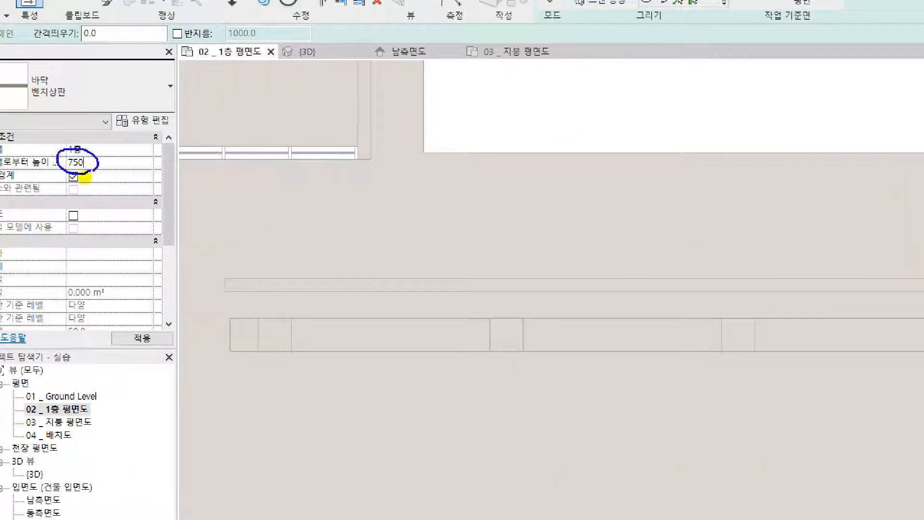
key(Escape)
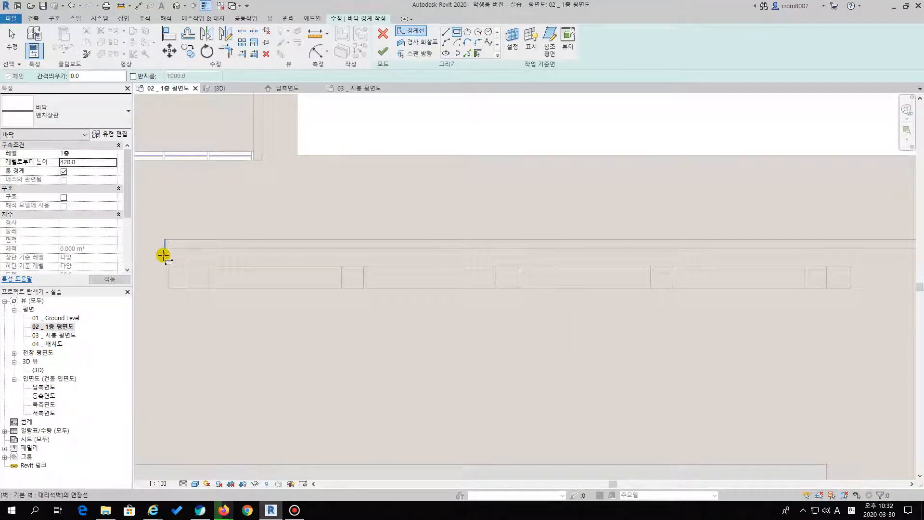
click(87, 164)
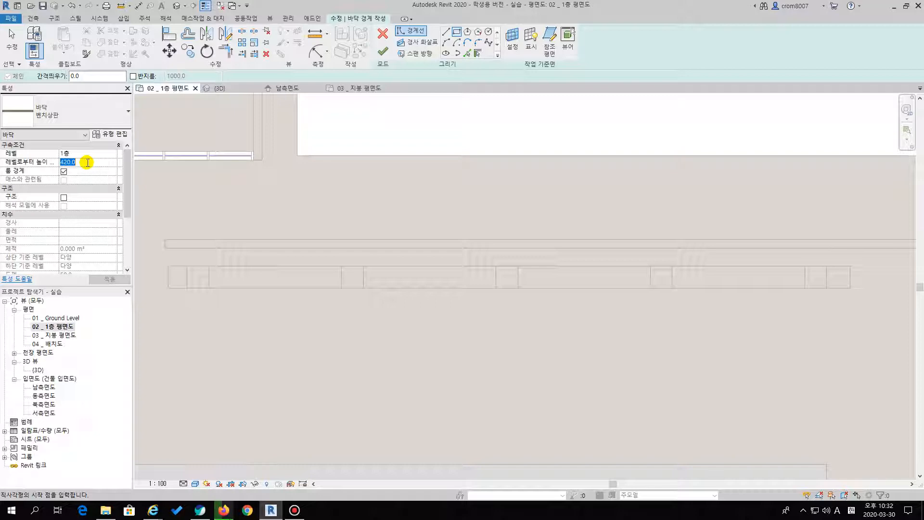
text(50)
key(Return)
Draw a rectangular boundary from the bench outline's upper-left corner to its lower-right corner and finish the floor
click(168, 266)
key(Escape)
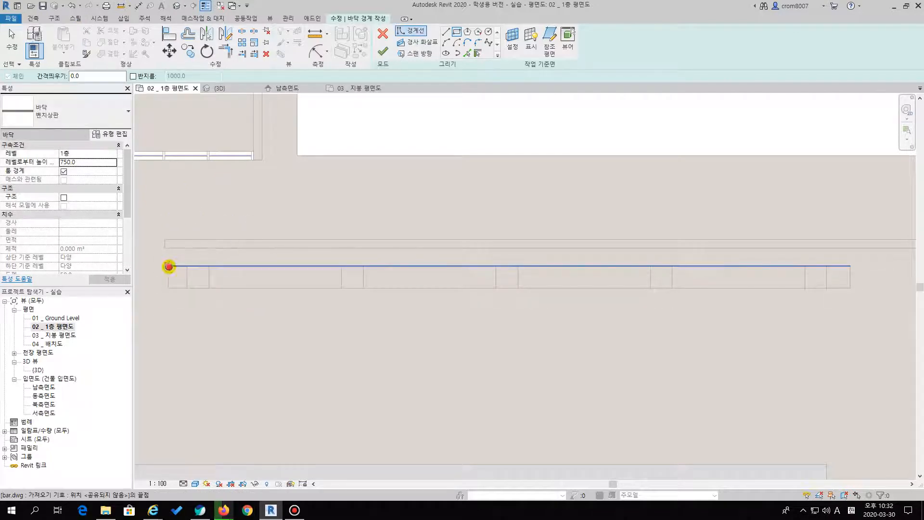
click(168, 266)
scroll(289, 296, down, 5)
scroll(597, 289, up, 4)
click(617, 295)
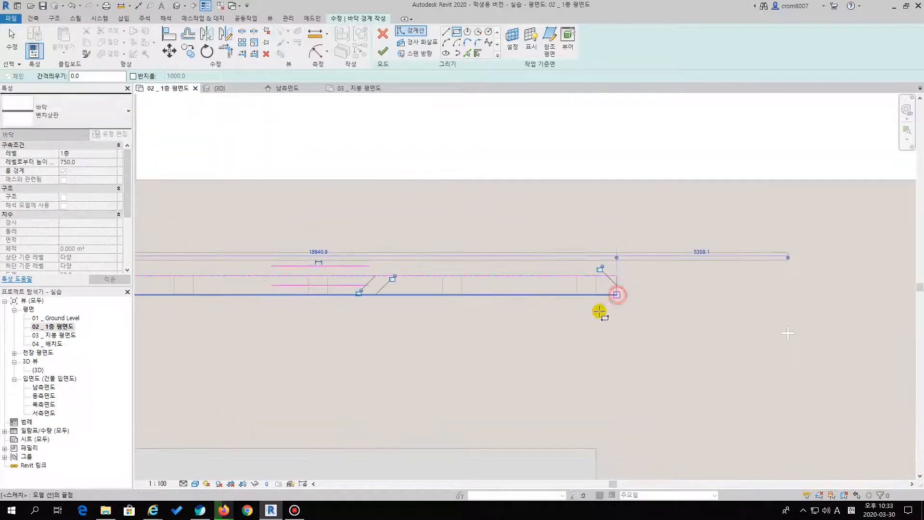
click(383, 51)
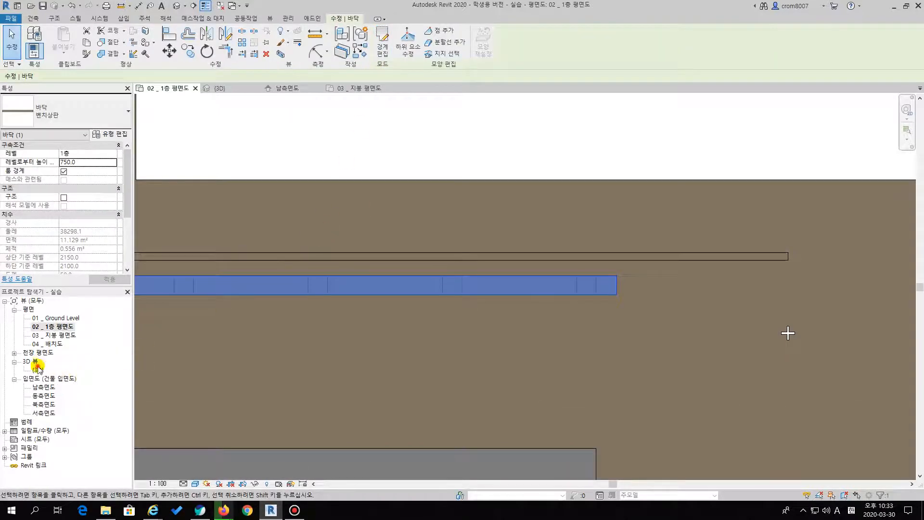
Open the 3D view and examine the finished bench and the pavilion as a whole
double_click(39, 369)
key(Escape)
scroll(451, 270, down, 8)
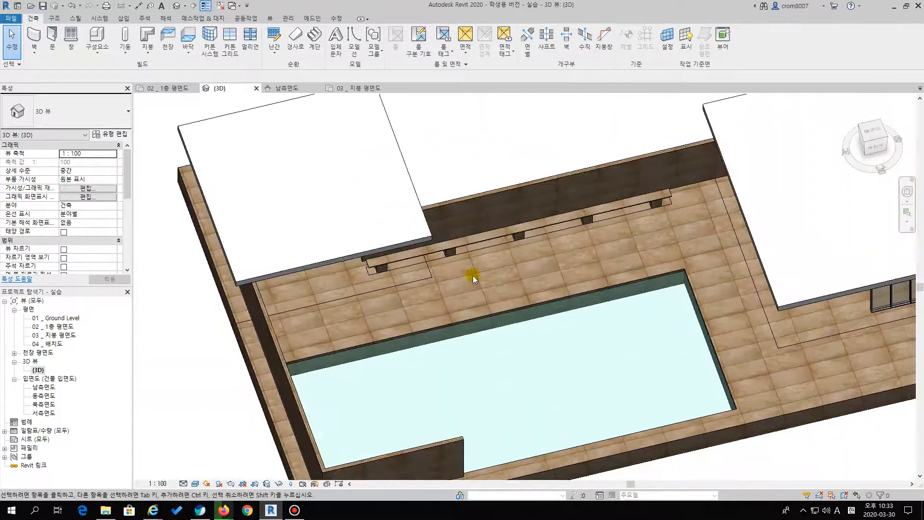
scroll(473, 276, down, 2)
middle_drag(604, 279, 468, 297)
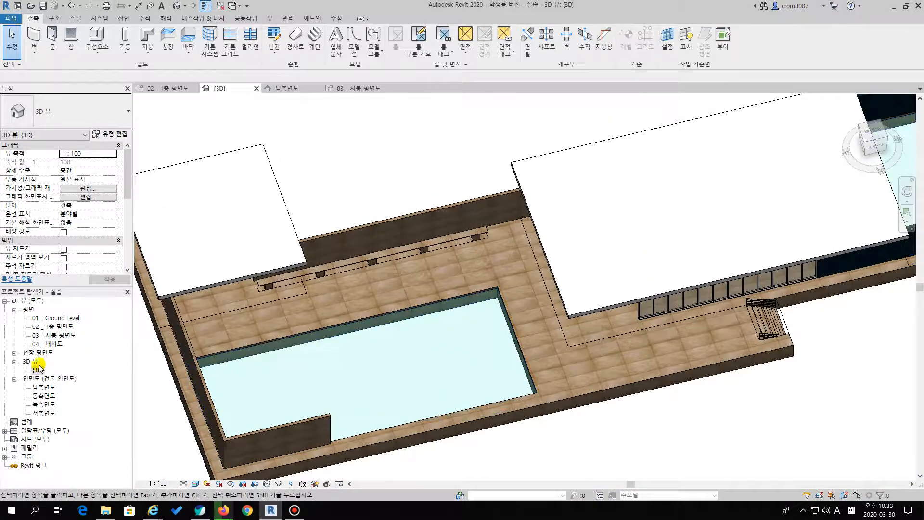
mouse_move(696, 246)
shift+middle_down()
mouse_move(532, 91)
mouse_move(619, 200)
mouse_move(675, 250)
mouse_move(722, 245)
mouse_move(650, 228)
mouse_move(670, 218)
mouse_move(597, 253)
mouse_move(701, 233)
mouse_move(716, 250)
mouse_move(687, 246)
shift+middle_up()
scroll(647, 219, down, 3)
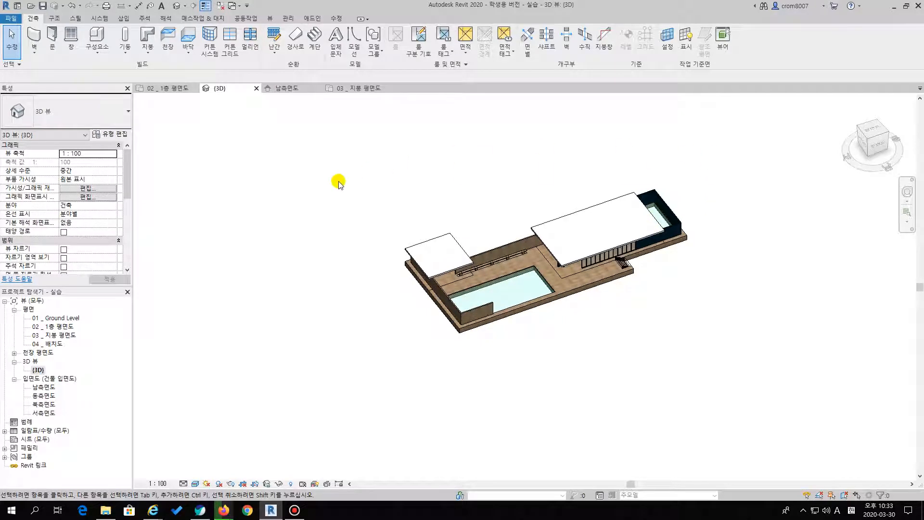
Open the 01 _ Ground Level plan and start a toposurface for the site
double_click(62, 319)
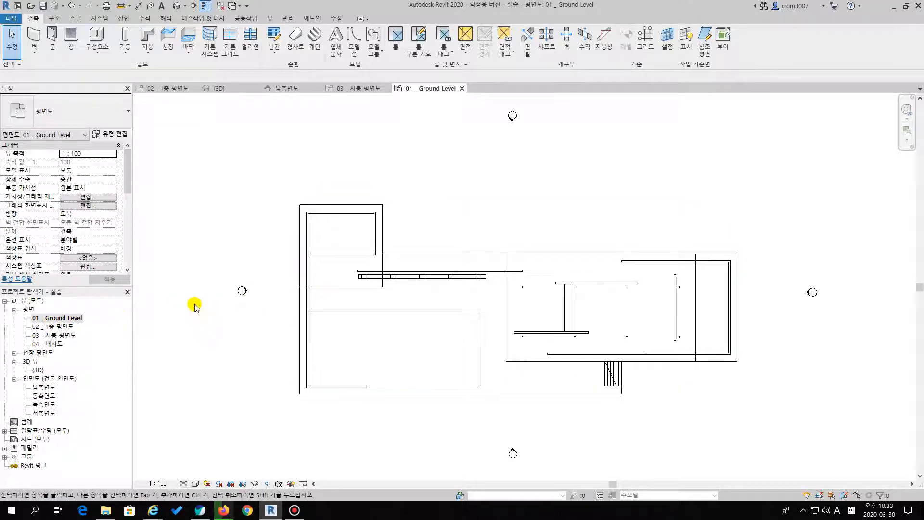
scroll(423, 255, down, 6)
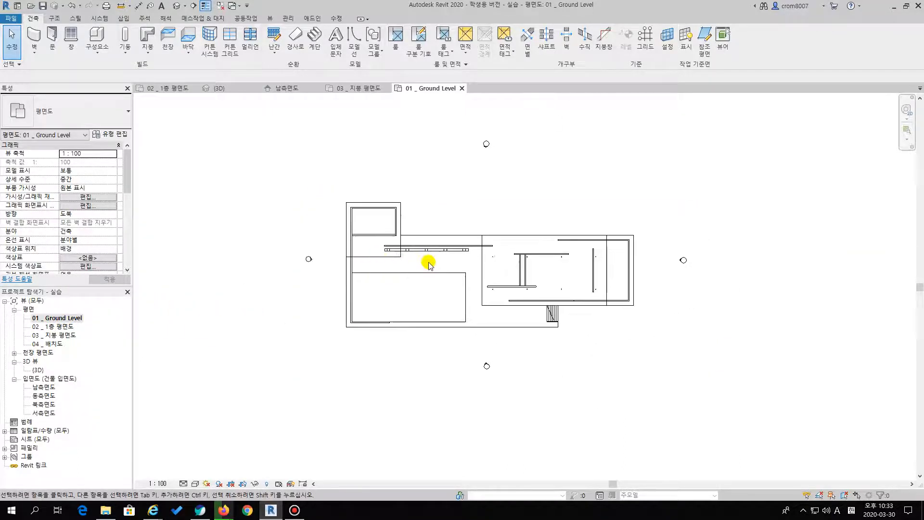
middle_drag(423, 271, 455, 289)
scroll(420, 292, down, 1)
scroll(451, 261, up, 1)
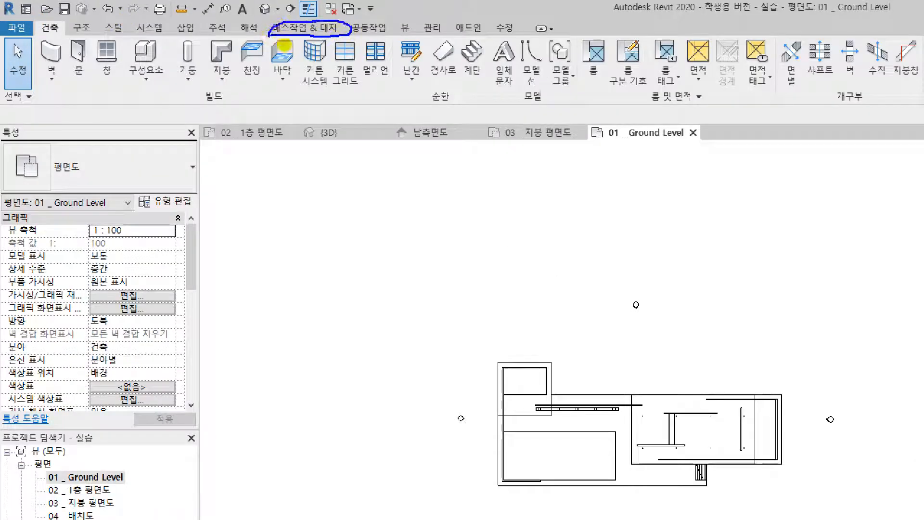
click(220, 18)
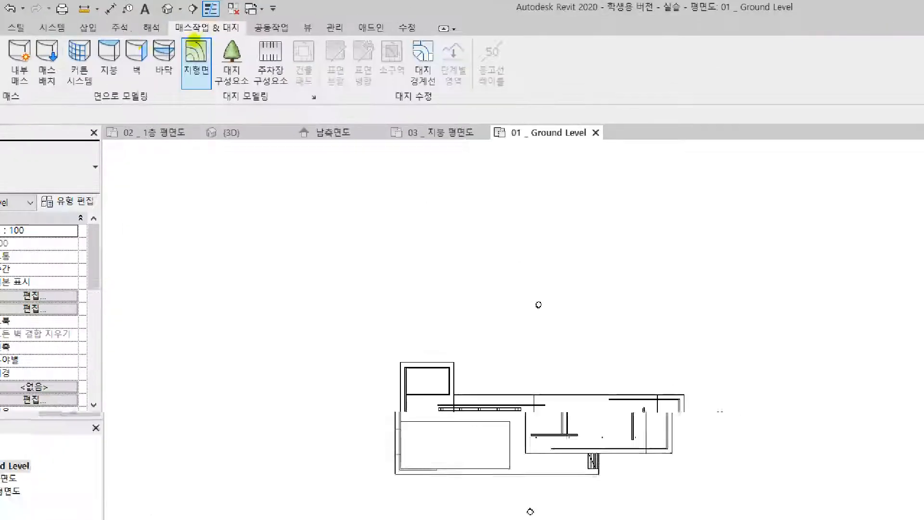
drag(221, 64, 269, 28)
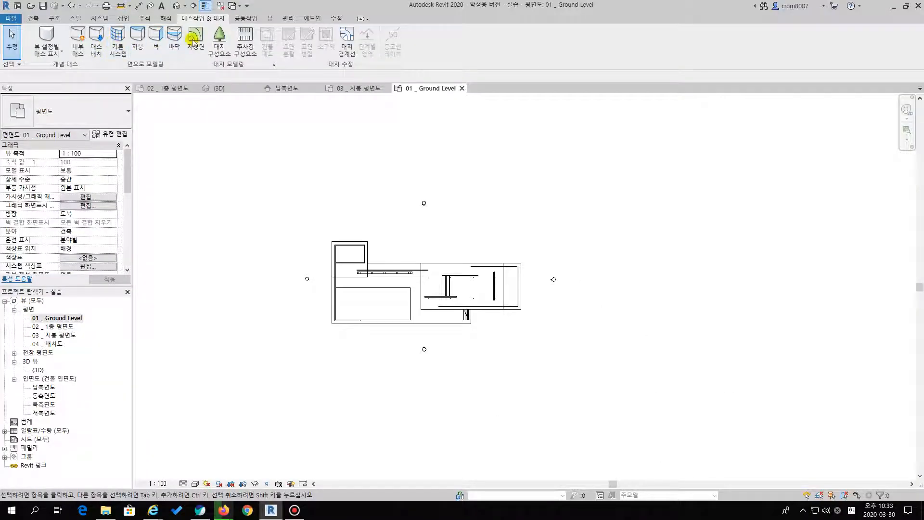
click(199, 38)
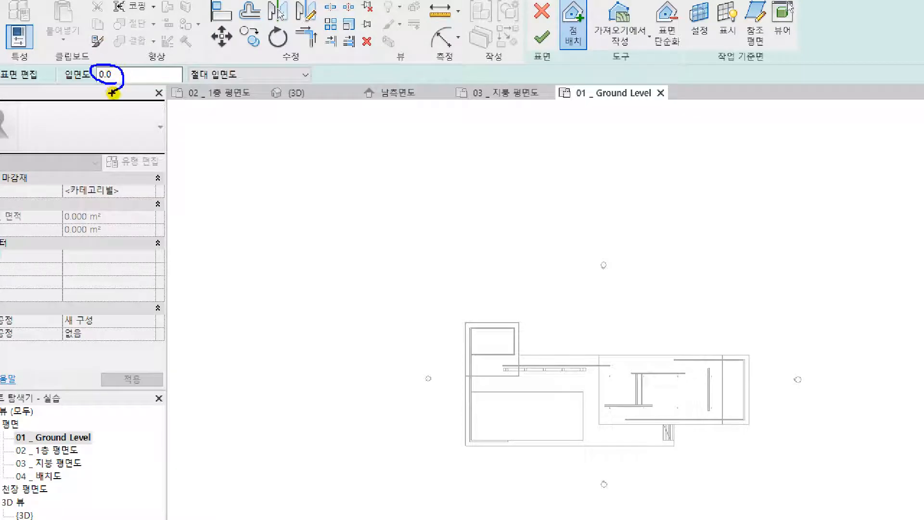
Place four toposurface points at absolute elevation 0.0 in a large rectangle around the pavilion and finish the surface
drag(191, 83, 280, 84)
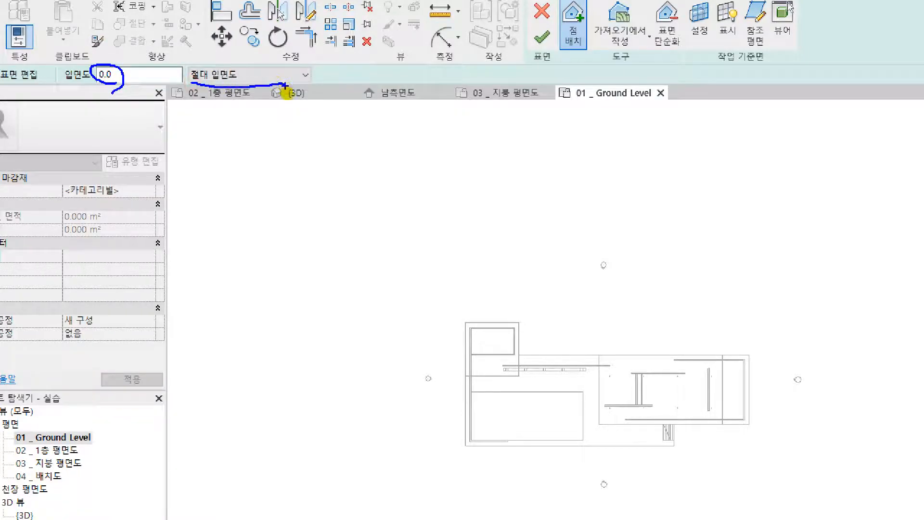
key(Escape)
scroll(163, 195, down, 2)
mouse_move(283, 207)
middle_down()
mouse_move(386, 205)
mouse_move(378, 202)
mouse_move(376, 223)
middle_up()
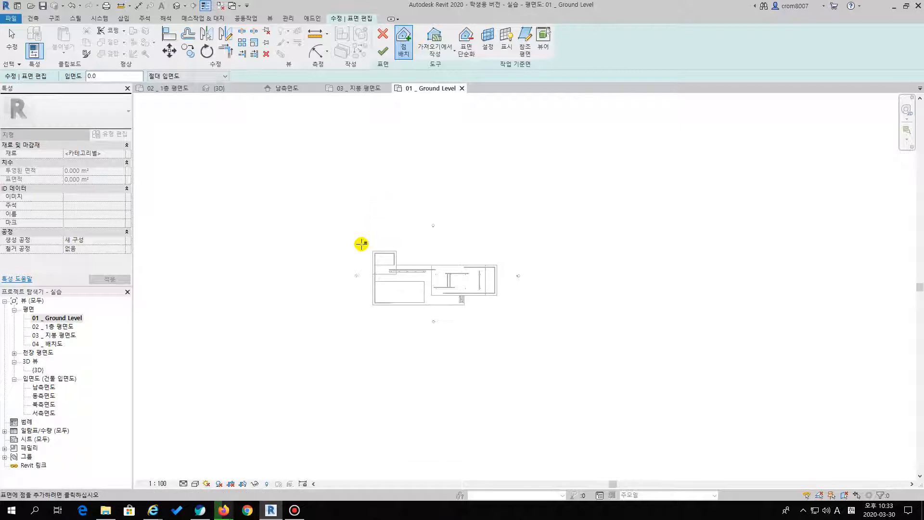
scroll(476, 264, down, 1)
middle_drag(468, 270, 439, 262)
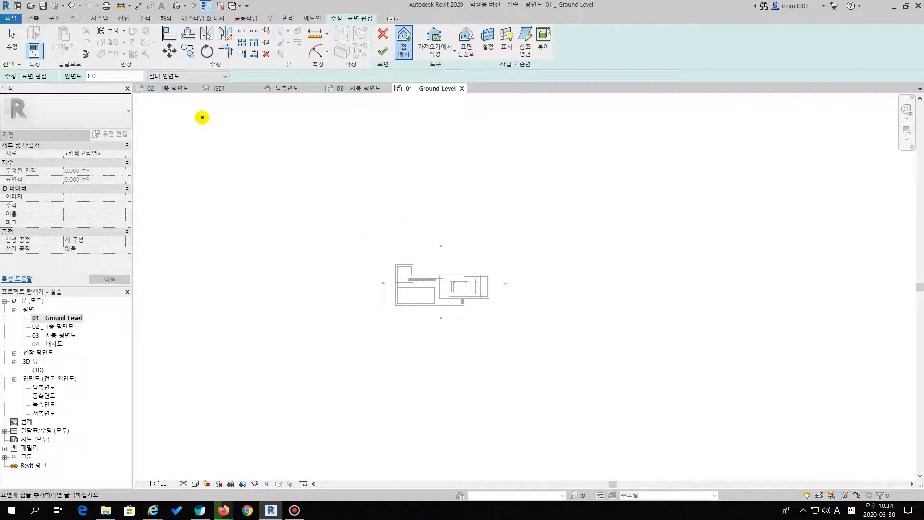
click(353, 252)
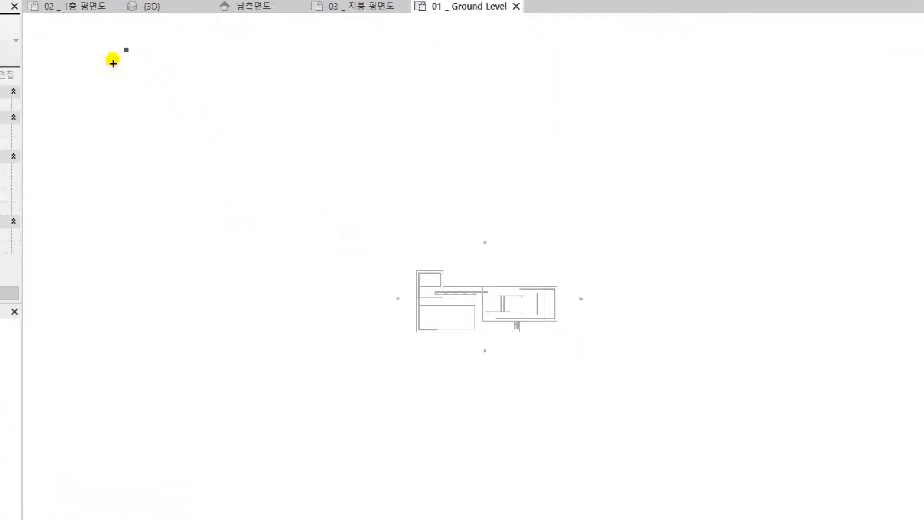
mouse_move(113, 63)
mouse_down()
mouse_move(126, 64)
mouse_move(113, 59)
mouse_up()
mouse_move(840, 33)
mouse_down()
mouse_move(852, 56)
mouse_move(832, 84)
mouse_up()
mouse_move(106, 408)
mouse_down()
mouse_move(135, 445)
mouse_move(119, 469)
mouse_up()
drag(866, 468, 739, 433)
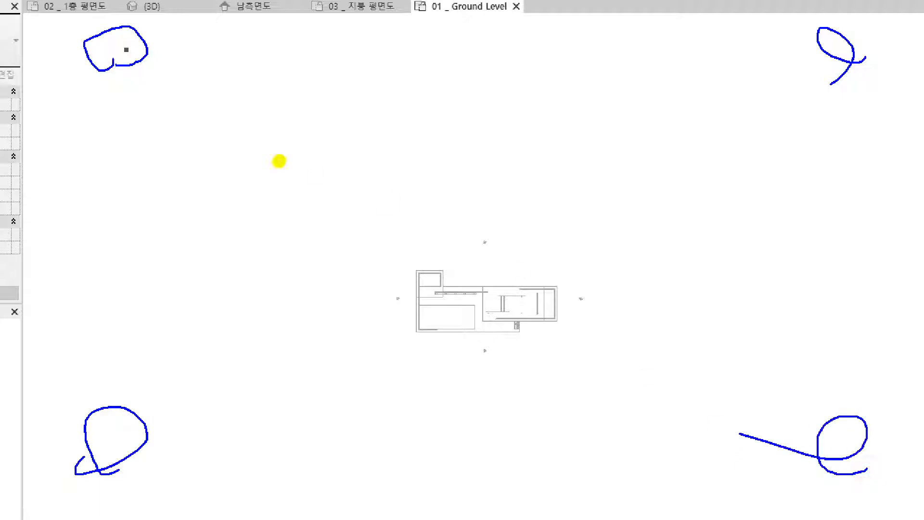
mouse_move(127, 55)
mouse_down()
mouse_move(114, 324)
mouse_move(204, 433)
mouse_move(789, 426)
mouse_move(827, 228)
mouse_move(840, 37)
mouse_move(322, 66)
mouse_move(107, 45)
mouse_move(116, 60)
mouse_up()
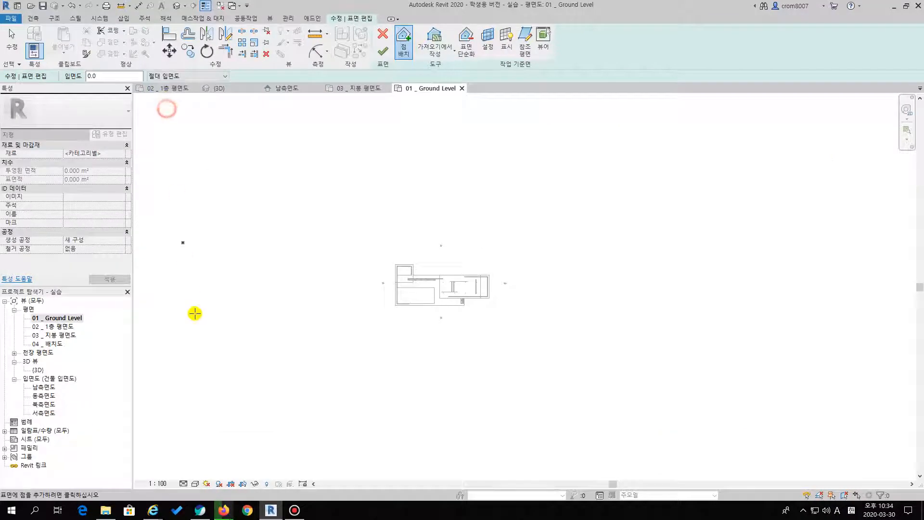
click(171, 435)
click(821, 445)
click(831, 111)
click(413, 201)
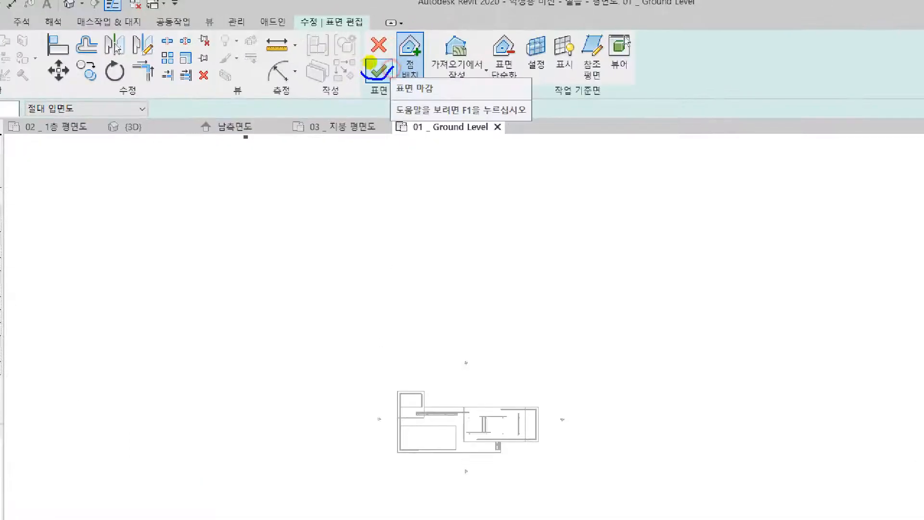
click(378, 71)
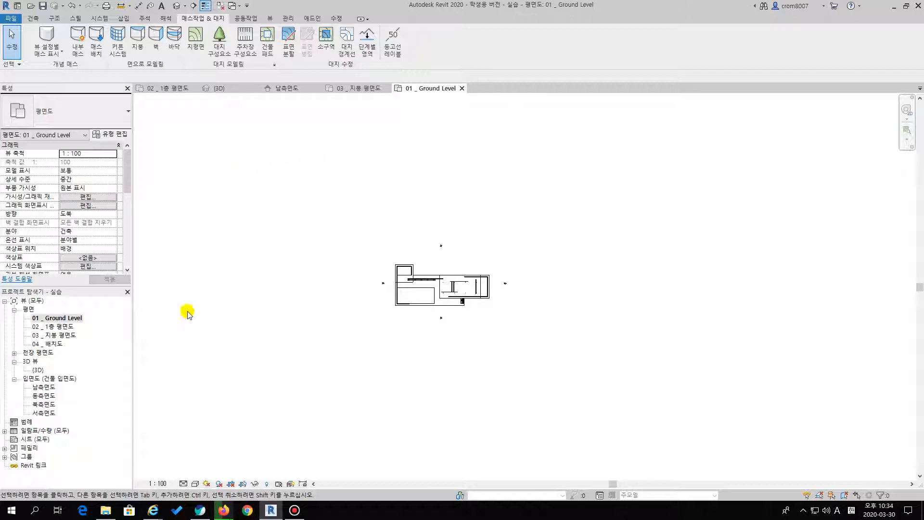
Open the 3D view and examine the toposurface around the pavilion
click(39, 370)
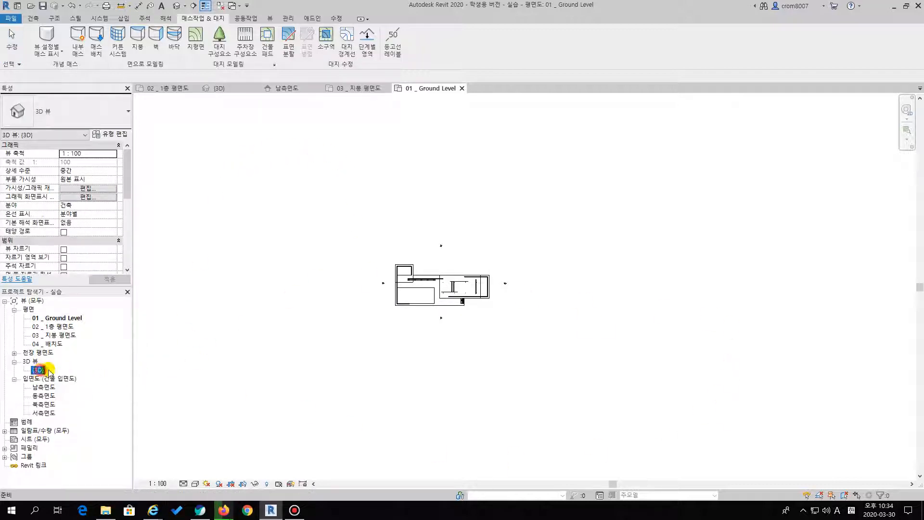
click(58, 369)
double_click(42, 373)
key(Escape)
double_click(42, 373)
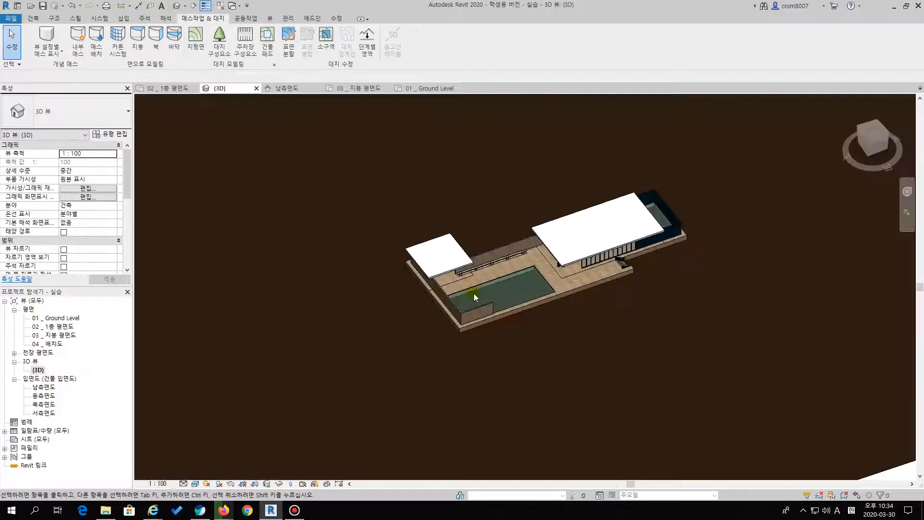
scroll(474, 293, down, 6)
shift+middle_drag(584, 345, 609, 330)
scroll(391, 346, up, 3)
scroll(594, 304, up, 2)
shift+middle_drag(564, 276, 432, 166)
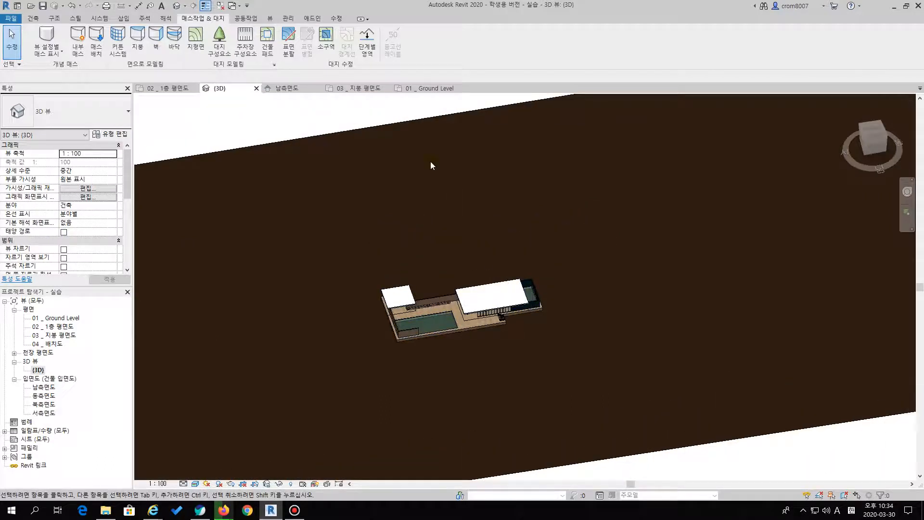
scroll(491, 265, up, 4)
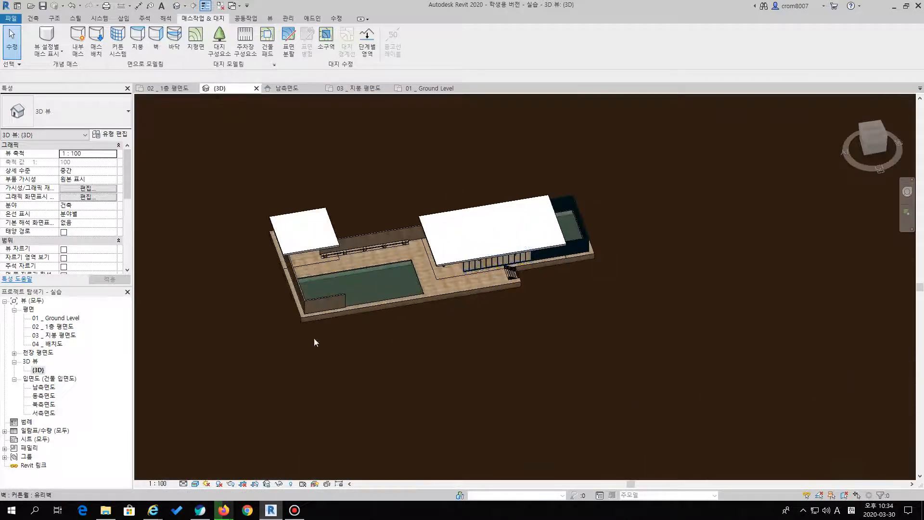
Return to the 01 _ Ground Level plan and start a site component of type RPC 나무 - 낙엽수, 진홍 떡갈나무 - 12.5미터
double_click(67, 318)
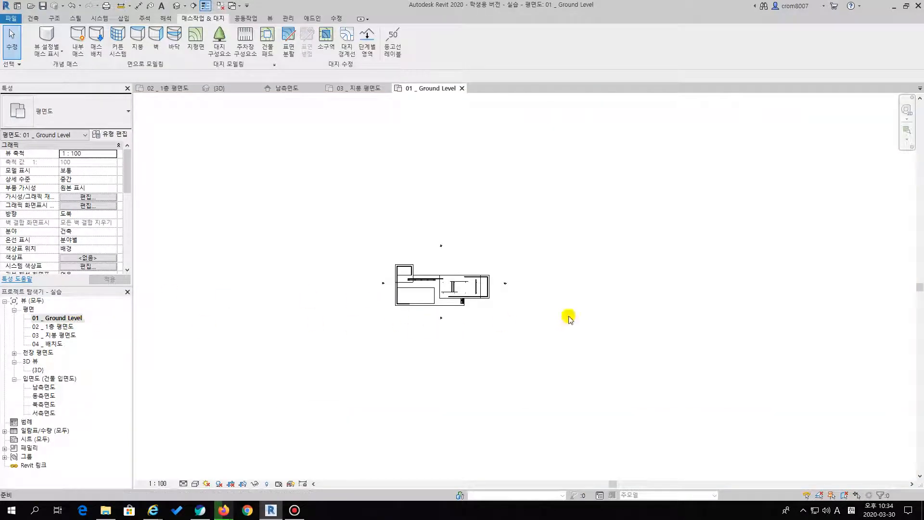
scroll(561, 316, up, 2)
scroll(363, 292, up, 2)
middle_drag(462, 290, 459, 315)
key(ctrl+1)
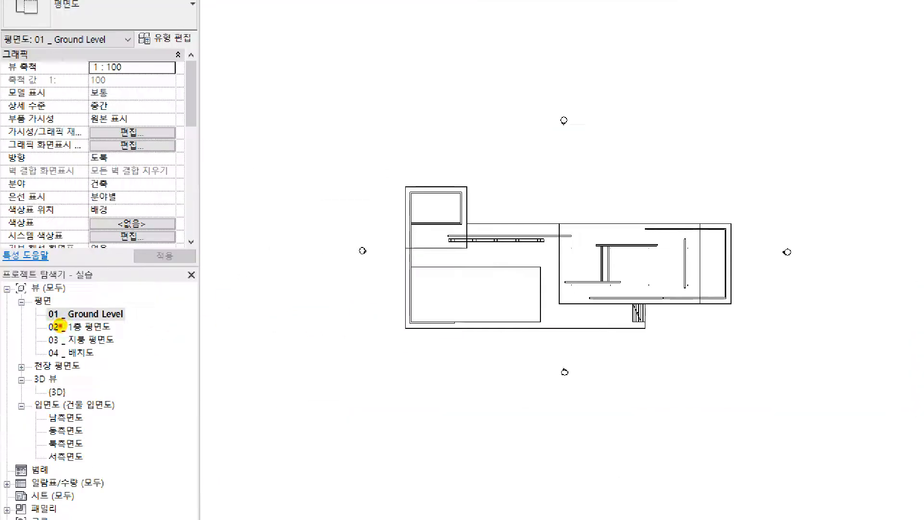
drag(45, 322, 136, 321)
key(Escape)
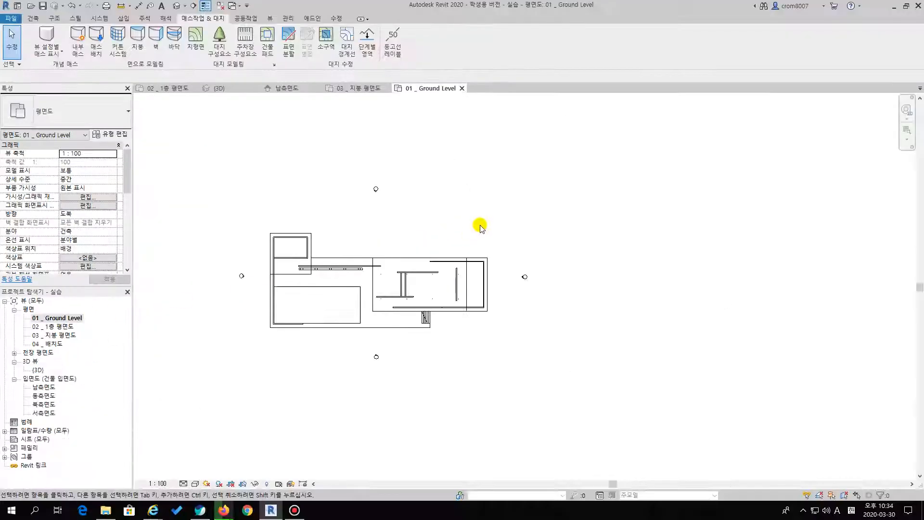
scroll(500, 214, up, 1)
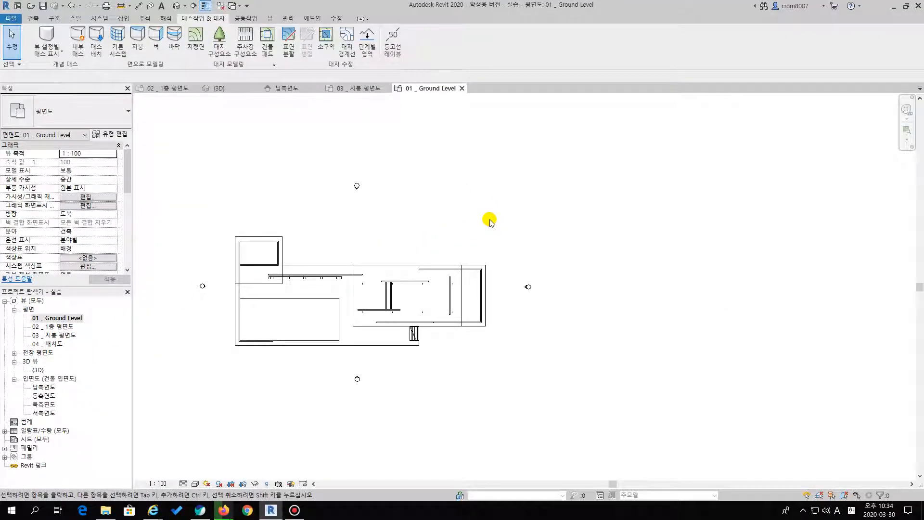
middle_drag(499, 216, 505, 219)
click(219, 65)
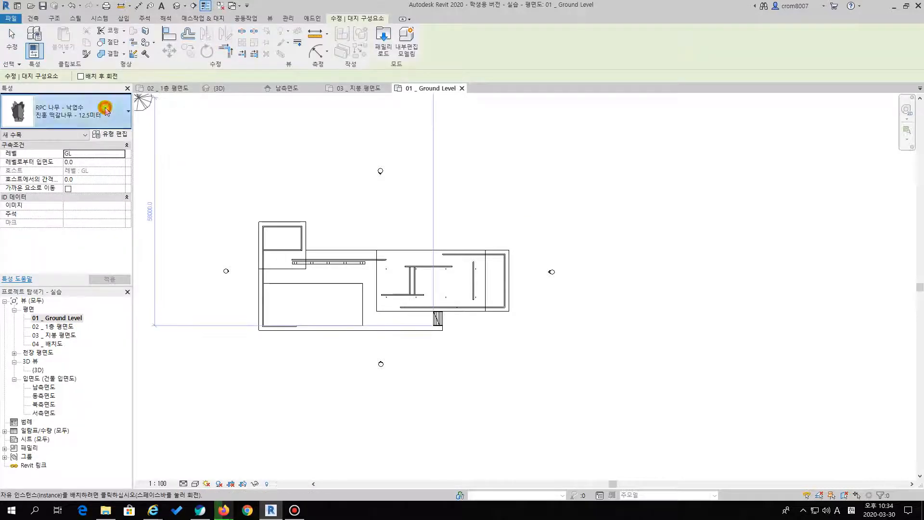
click(105, 111)
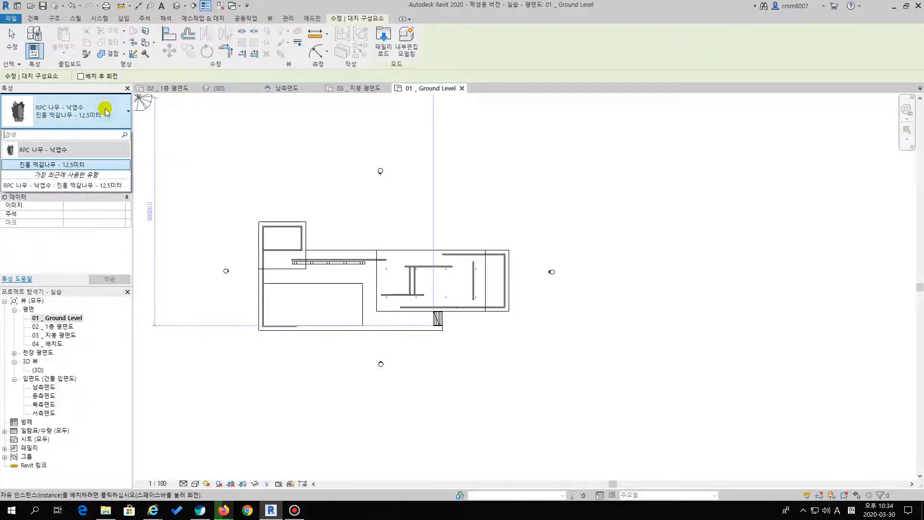
click(56, 165)
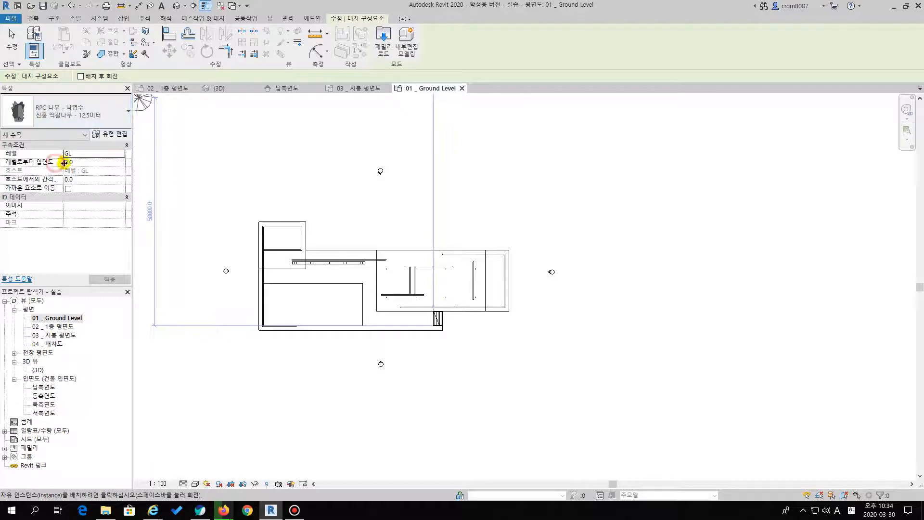
Place eleven trees on level GL, spaced irregularly around the outside of the pavilion, and end the placement
scroll(479, 216, up, 2)
click(467, 130)
click(546, 192)
click(638, 238)
click(608, 312)
click(561, 395)
click(499, 421)
middle_drag(355, 393, 480, 342)
click(314, 390)
click(210, 303)
click(236, 194)
click(257, 142)
click(325, 116)
middle_drag(383, 220, 353, 275)
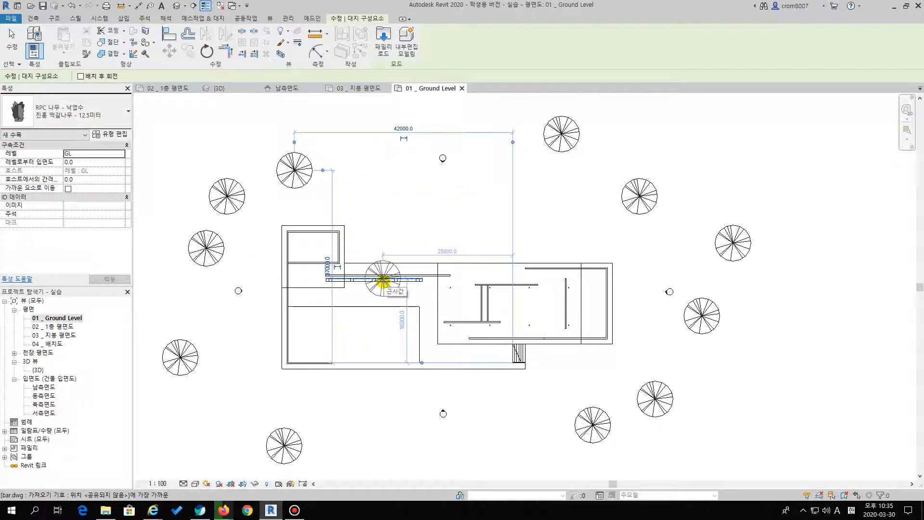
key(Escape)
key(Escape)
Open the 3D view and examine the placed trees around the pavilion, selecting several of them
double_click(42, 369)
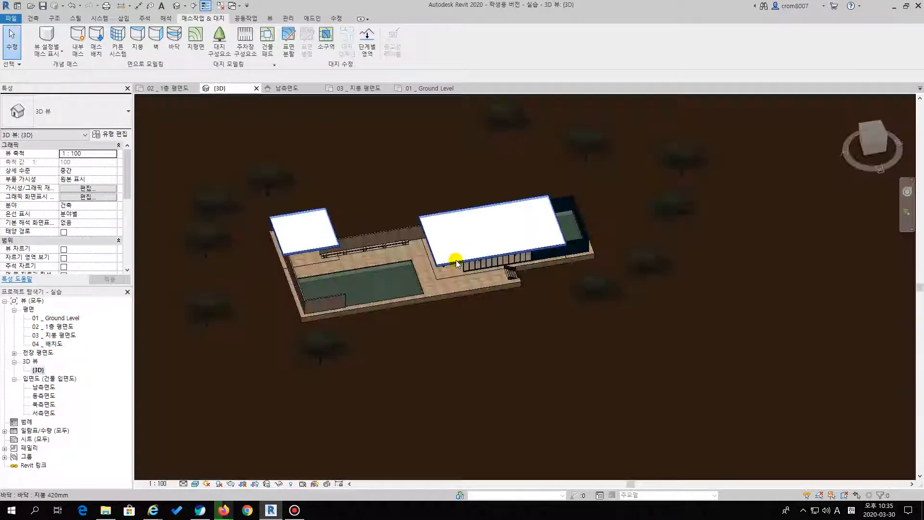
middle_drag(538, 289, 544, 283)
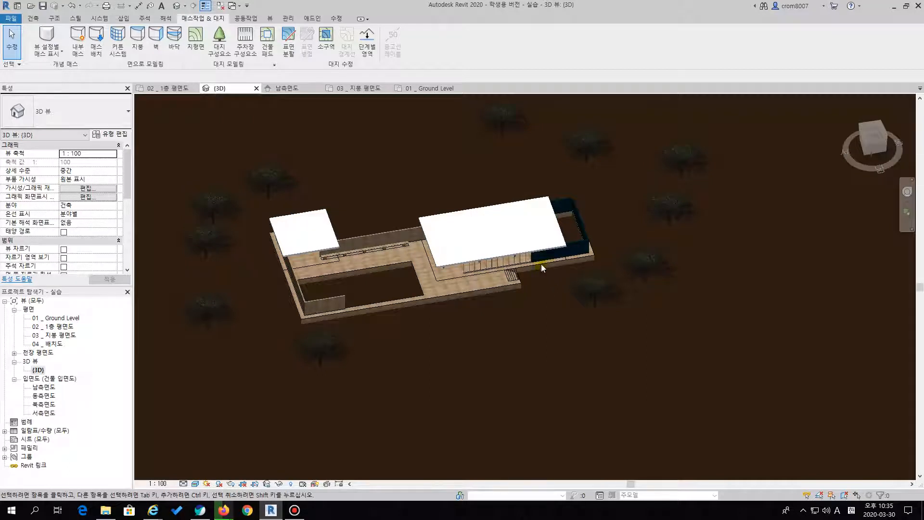
middle_drag(524, 229, 524, 275)
scroll(525, 271, down, 1)
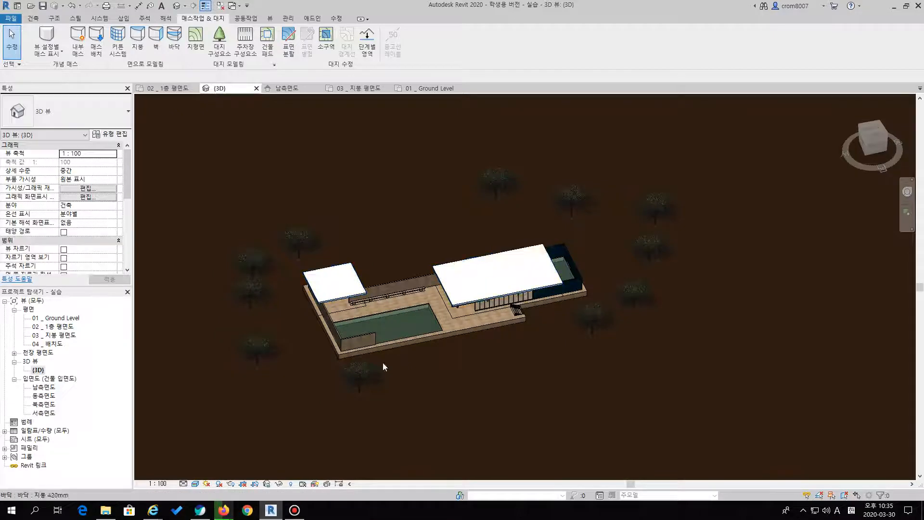
drag(557, 208, 599, 323)
click(568, 200)
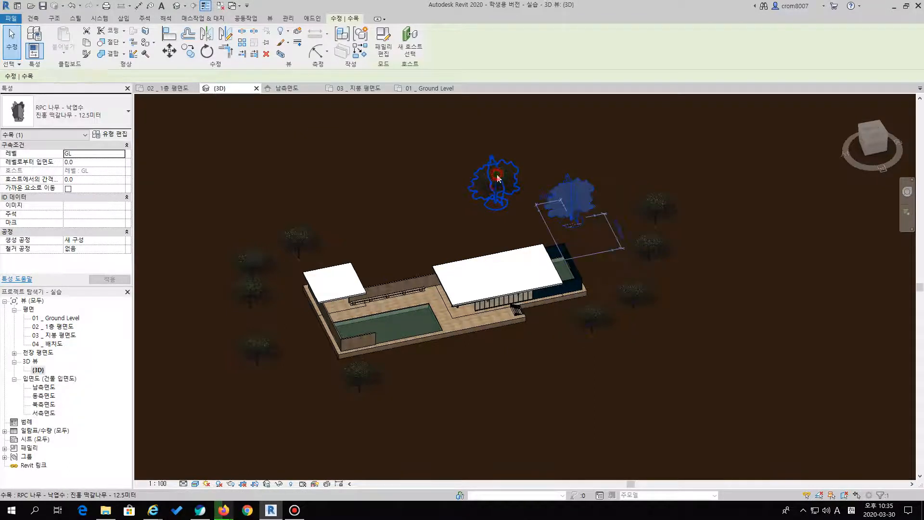
click(497, 179)
click(296, 241)
drag(287, 247, 368, 373)
key(Escape)
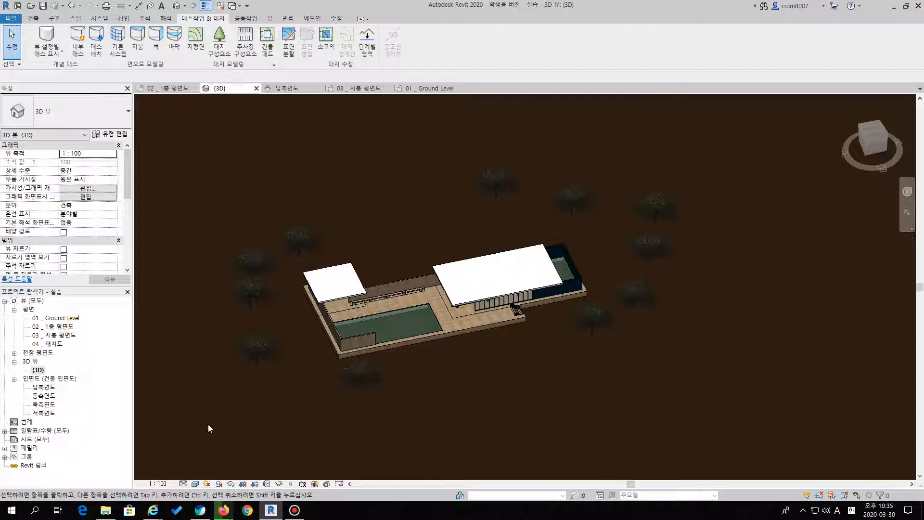
Change the 3D view's visual style to a plain colour display without realistic textures and inspect the site
click(196, 484)
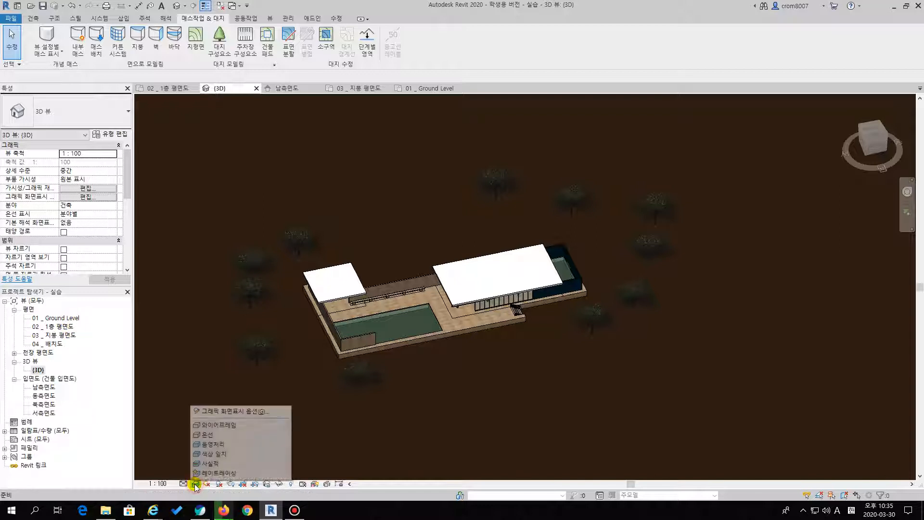
click(215, 463)
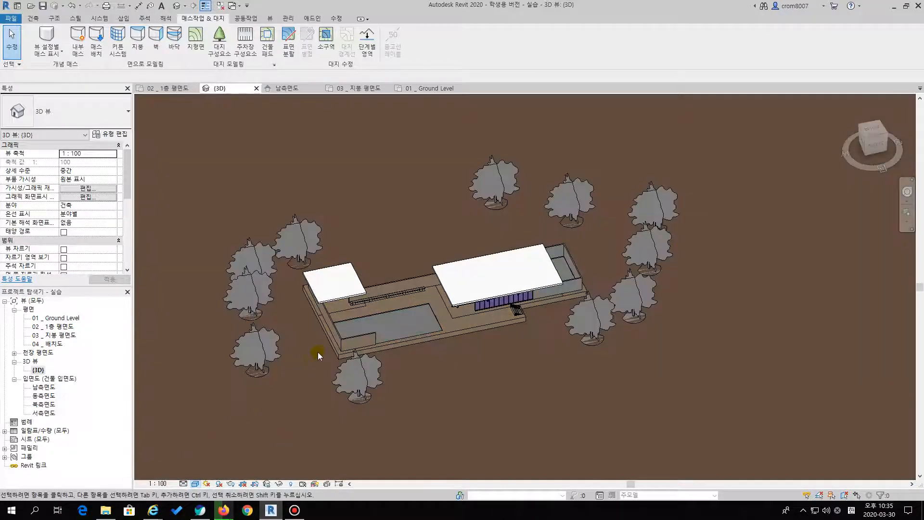
shift+middle_drag(450, 282, 553, 169)
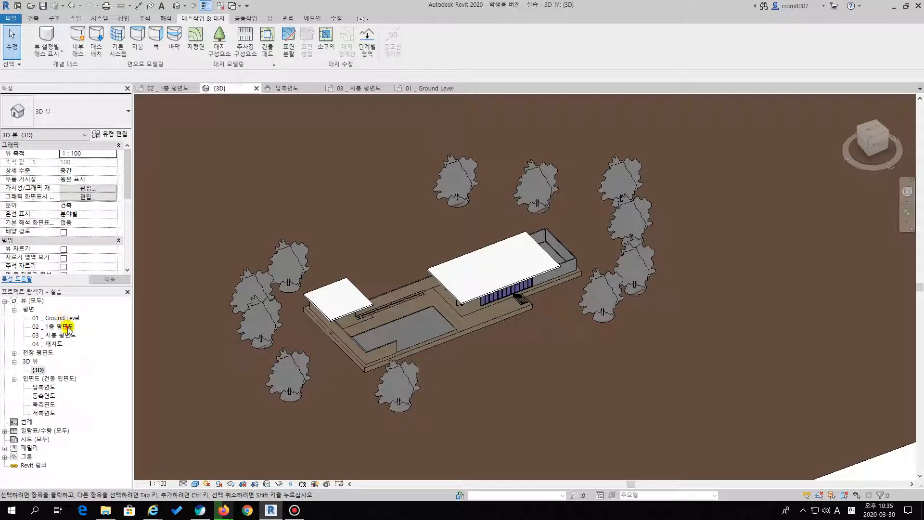
Open the 02 _ 1층 평면도 floor plan and bring the whole pavilion into view
double_click(66, 327)
scroll(536, 162, down, 5)
scroll(528, 224, up, 4)
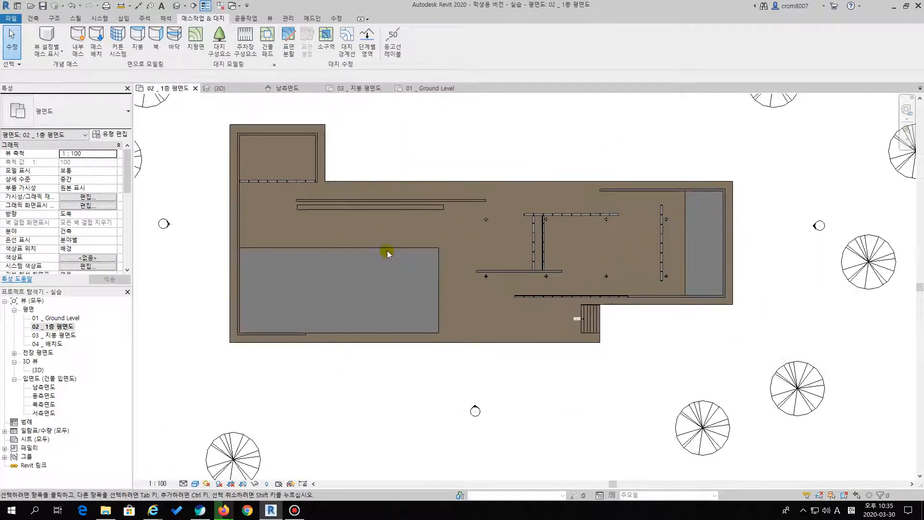
middle_drag(387, 250, 339, 274)
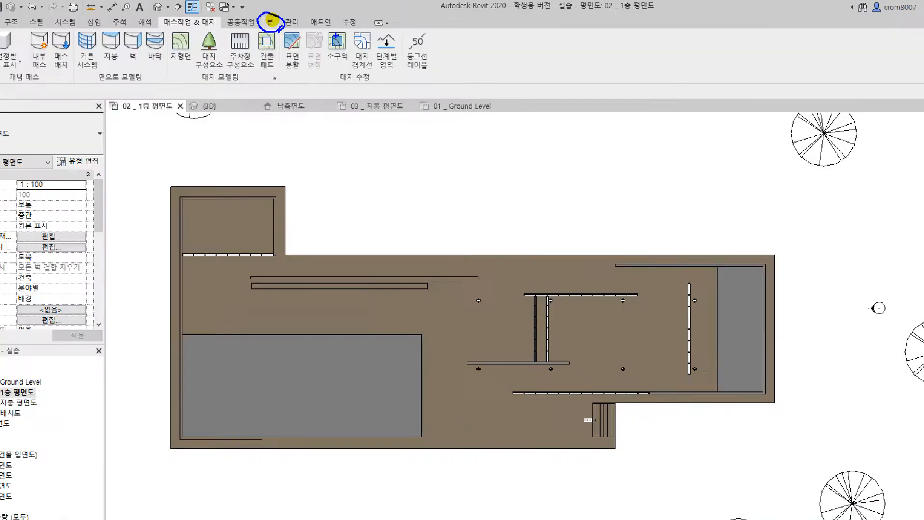
Open the default 3D view to look over the pavilion, and return to the 02 _ 1층 평면도 plan
click(270, 22)
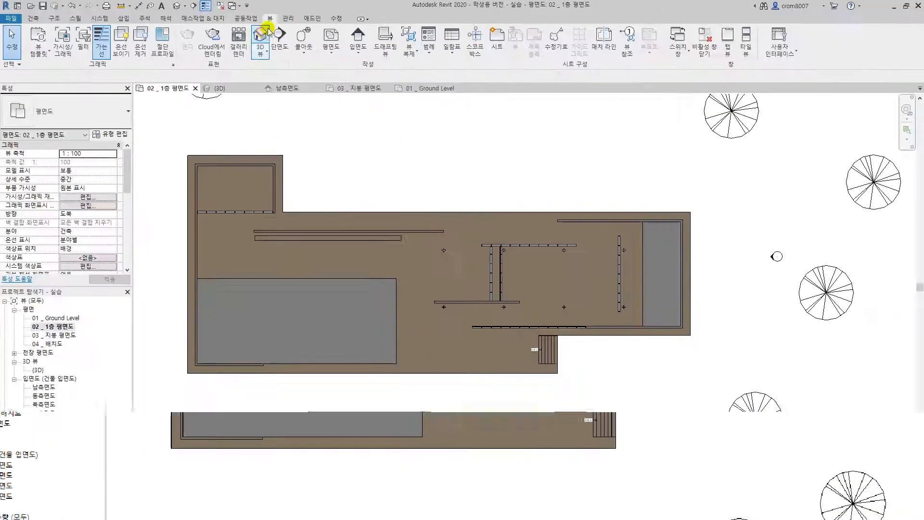
click(260, 65)
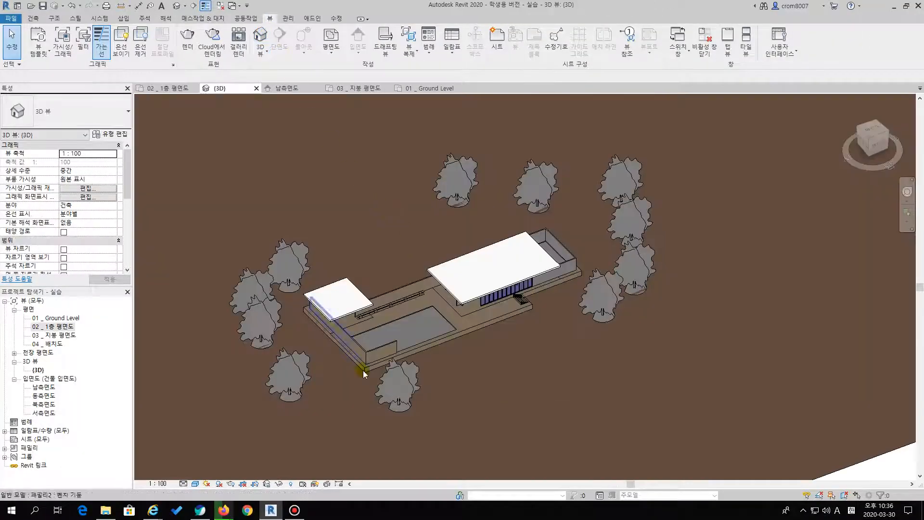
scroll(364, 374, up, 4)
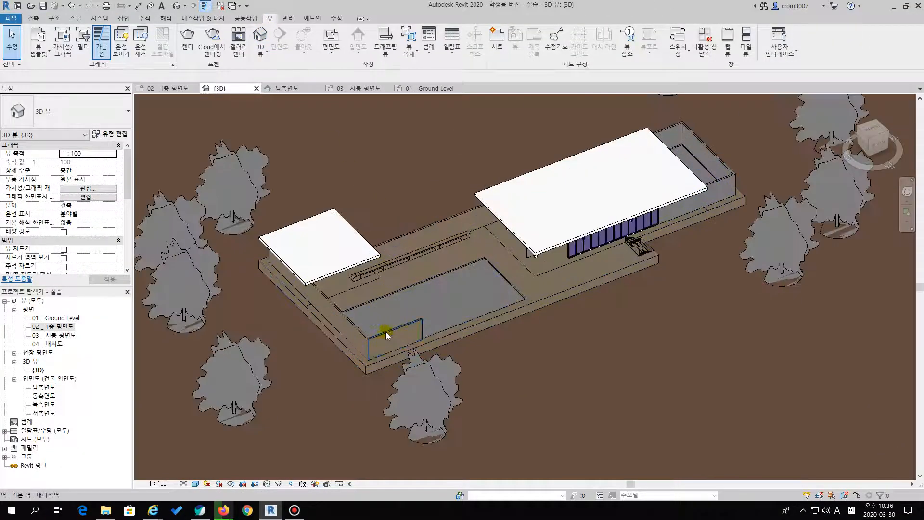
scroll(366, 325, down, 3)
middle_drag(364, 318, 347, 333)
click(65, 328)
double_click(65, 328)
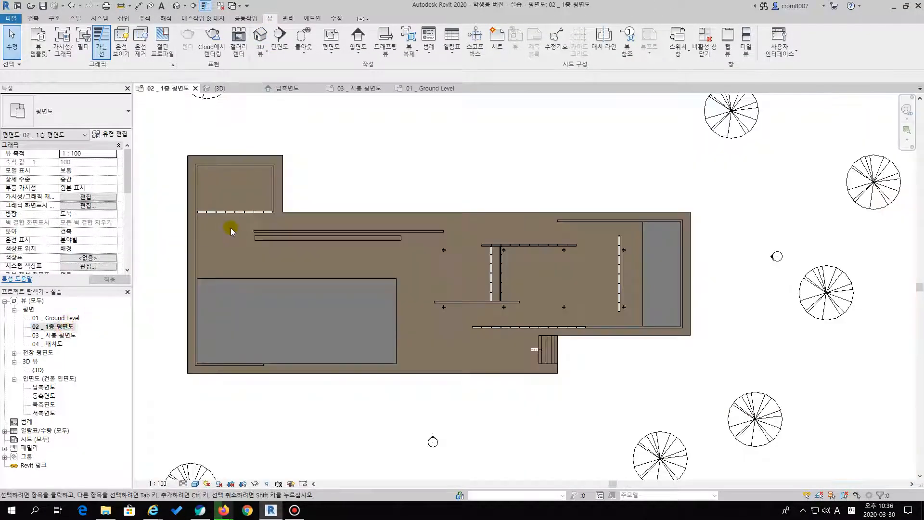
Place a perspective camera in the southwest corner of the large pool, aimed northeast across the pavilion to beyond the trees
click(261, 54)
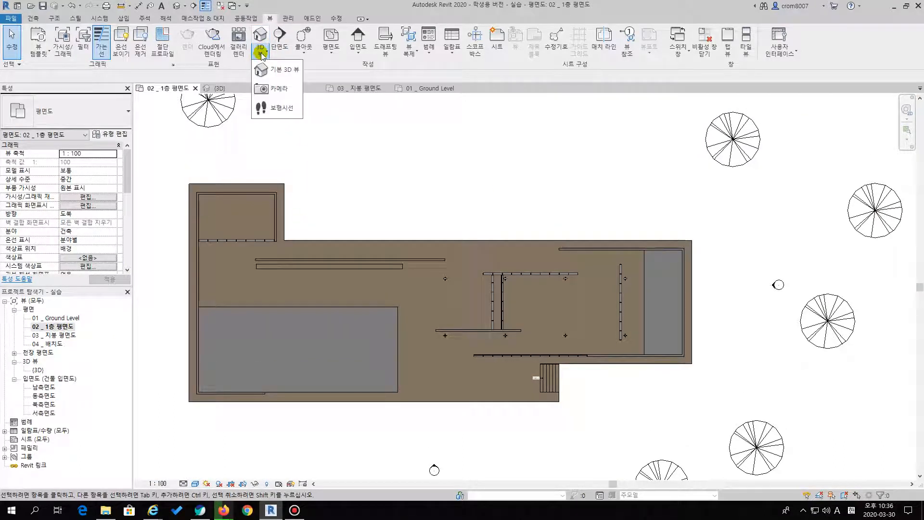
click(276, 89)
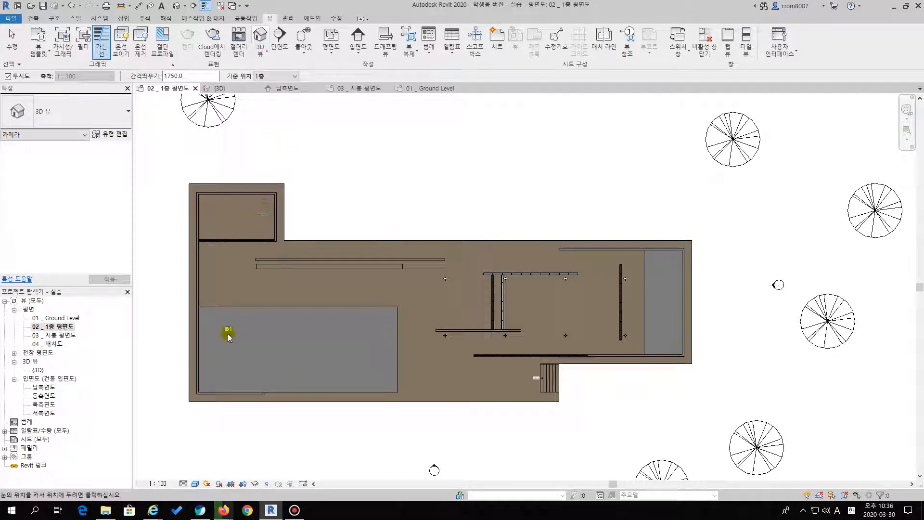
click(214, 381)
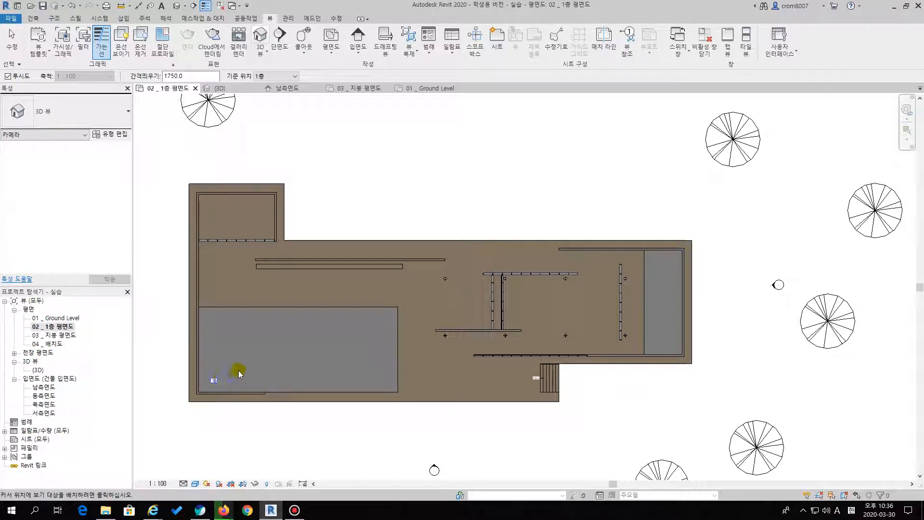
scroll(385, 323, down, 4)
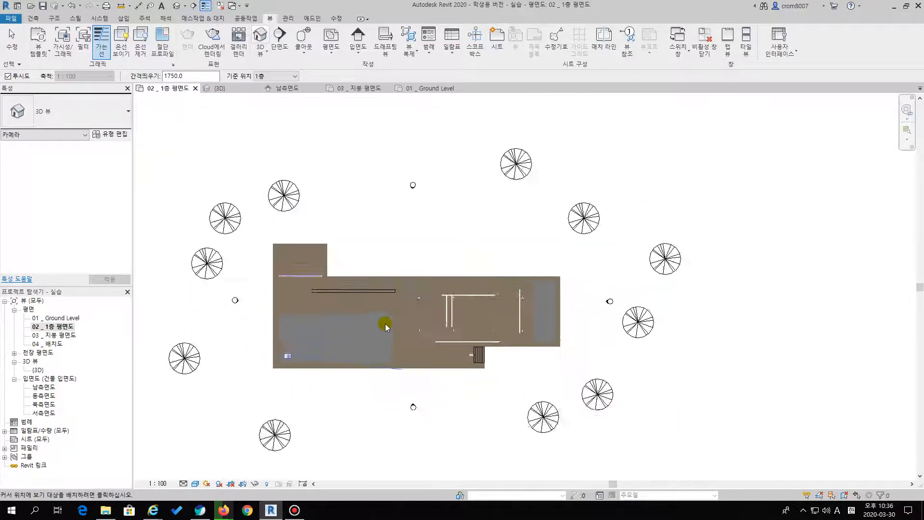
scroll(465, 320, up, 4)
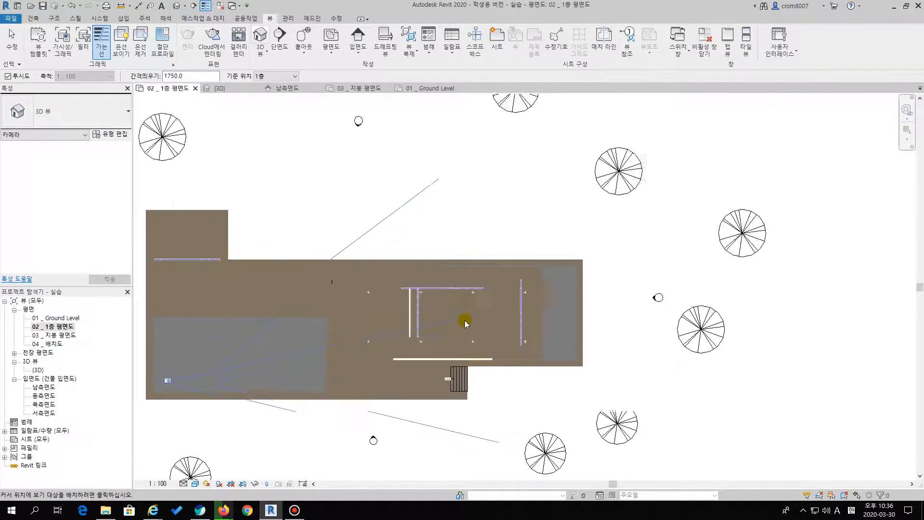
scroll(460, 317, down, 3)
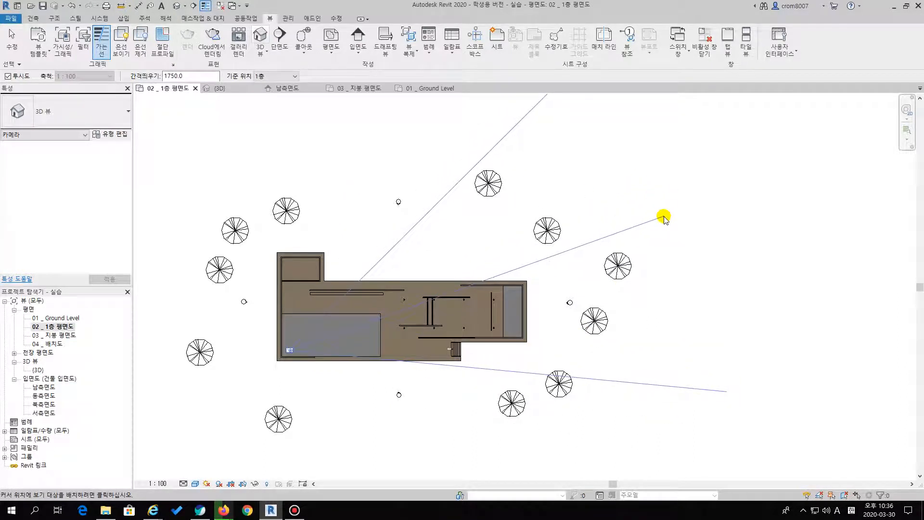
click(663, 218)
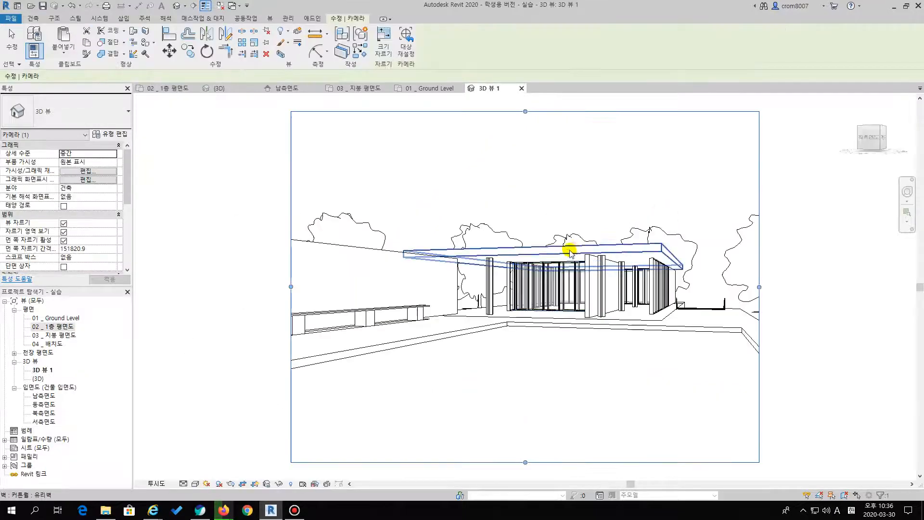
Widen the new camera view's crop region on both sides to include more of the bench wall and the surrounding trees
scroll(557, 252, down, 2)
scroll(554, 289, up, 3)
scroll(506, 299, down, 2)
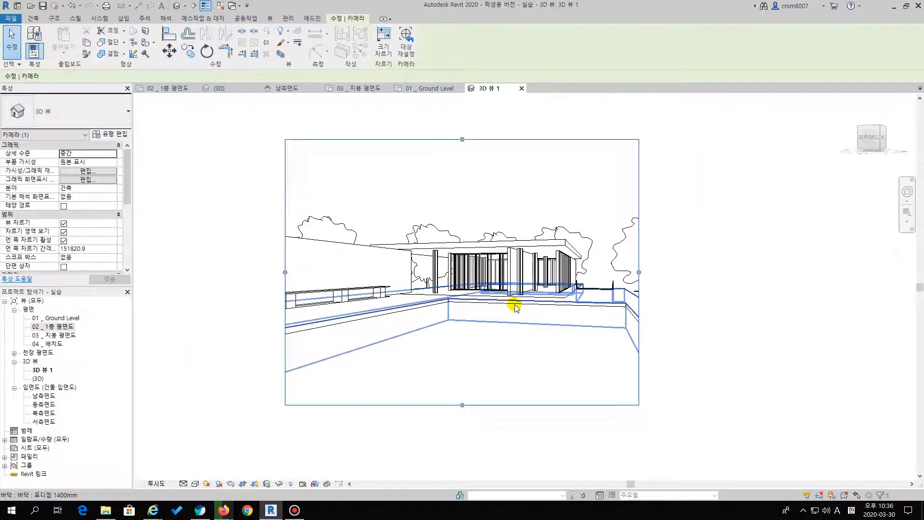
mouse_move(694, 294)
middle_down()
mouse_move(704, 281)
mouse_move(687, 289)
middle_up()
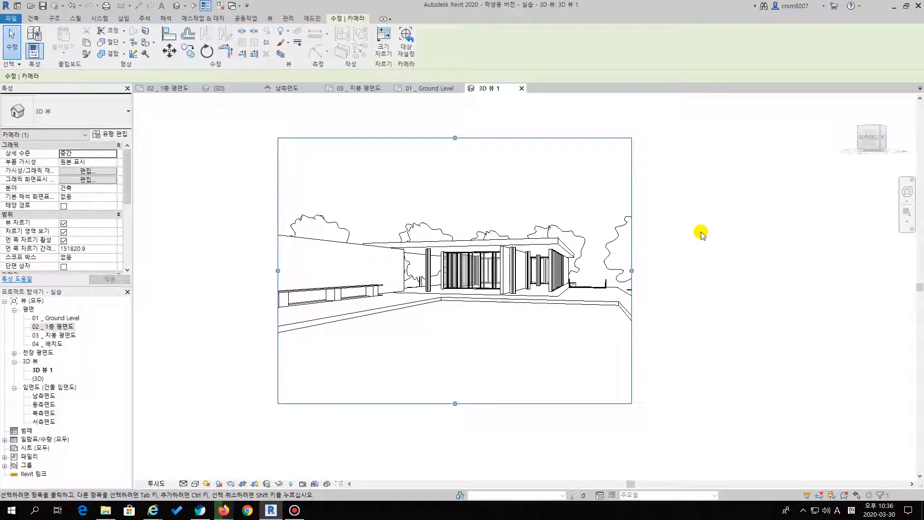
middle_drag(230, 279, 292, 268)
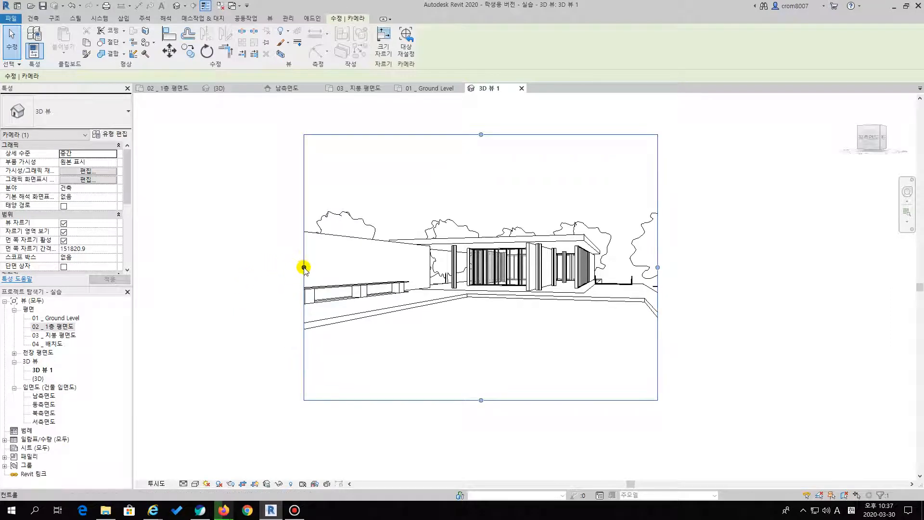
drag(303, 268, 224, 267)
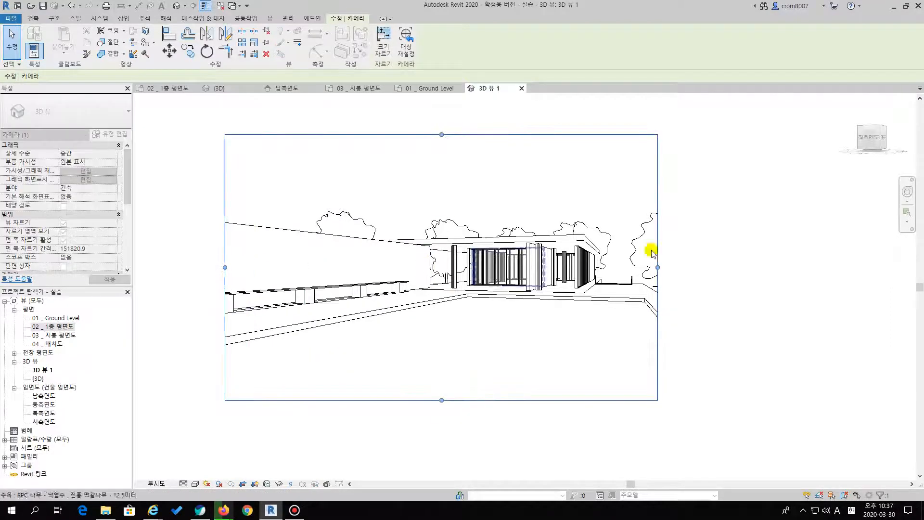
click(748, 220)
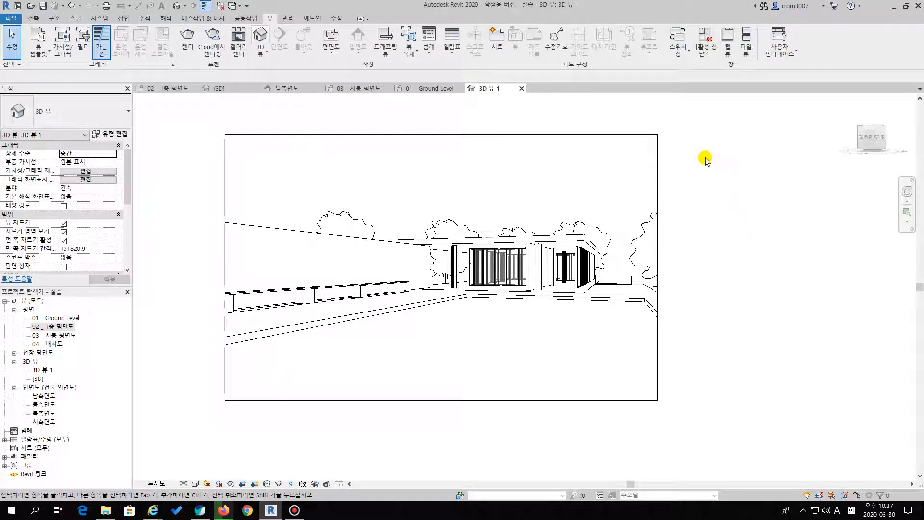
click(657, 145)
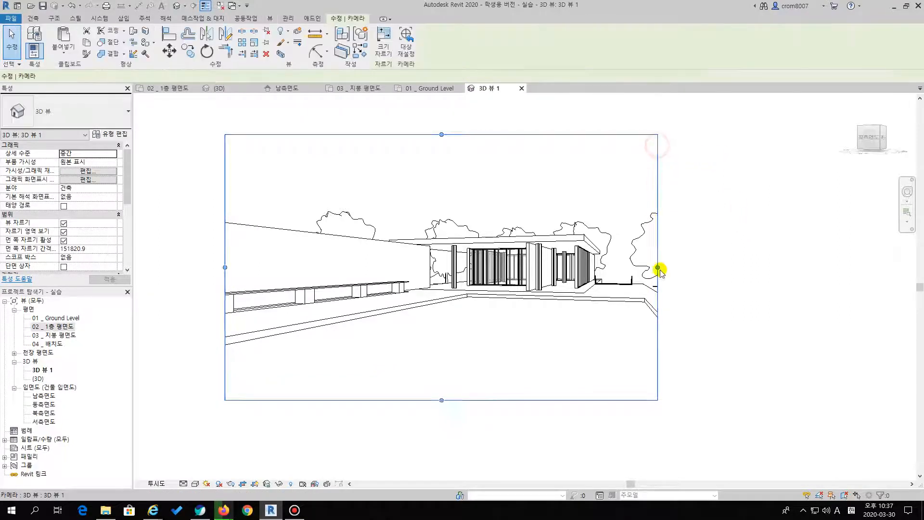
drag(657, 267, 728, 266)
Extend the crop region upward for more sky and trim its lower edge slightly over the pool
mouse_move(477, 136)
mouse_down()
mouse_move(473, 284)
mouse_move(473, 149)
mouse_up()
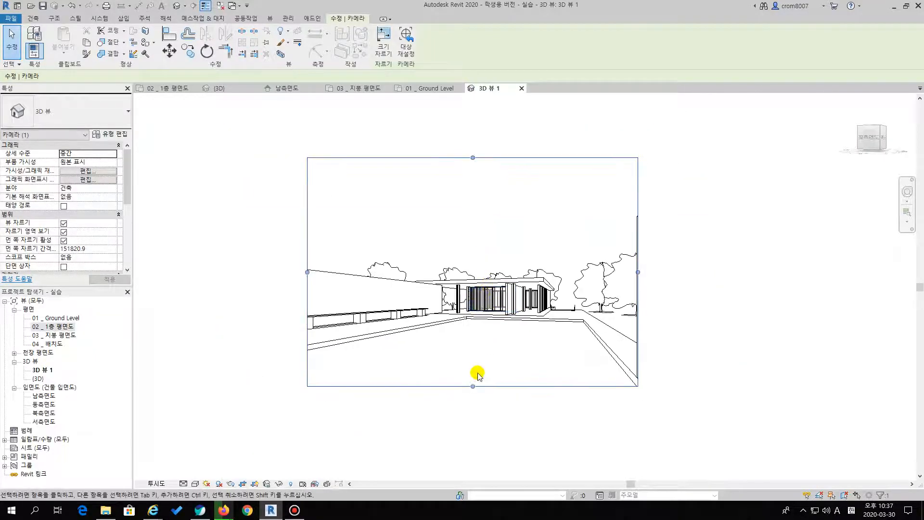
mouse_move(472, 385)
mouse_down()
mouse_move(472, 356)
mouse_move(470, 376)
mouse_up()
click(461, 399)
click(471, 358)
click(468, 398)
middle_drag(484, 380, 473, 361)
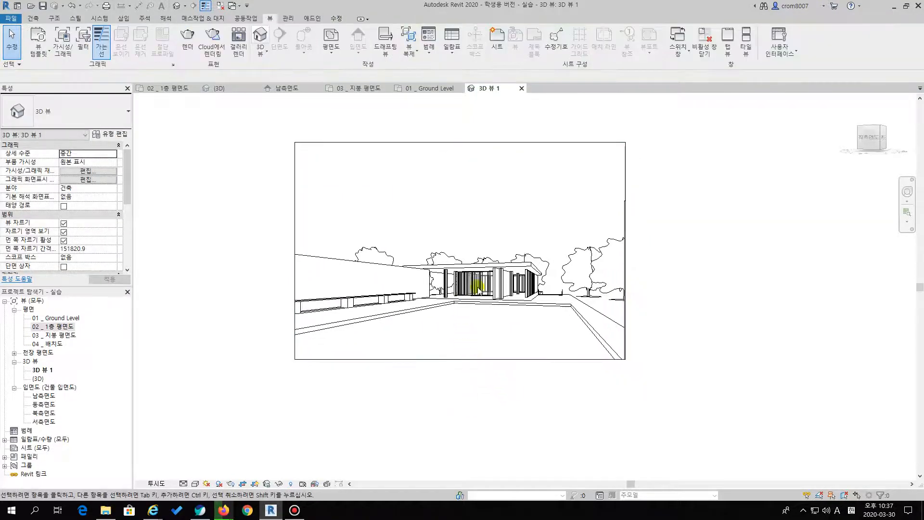
middle_drag(505, 300, 513, 282)
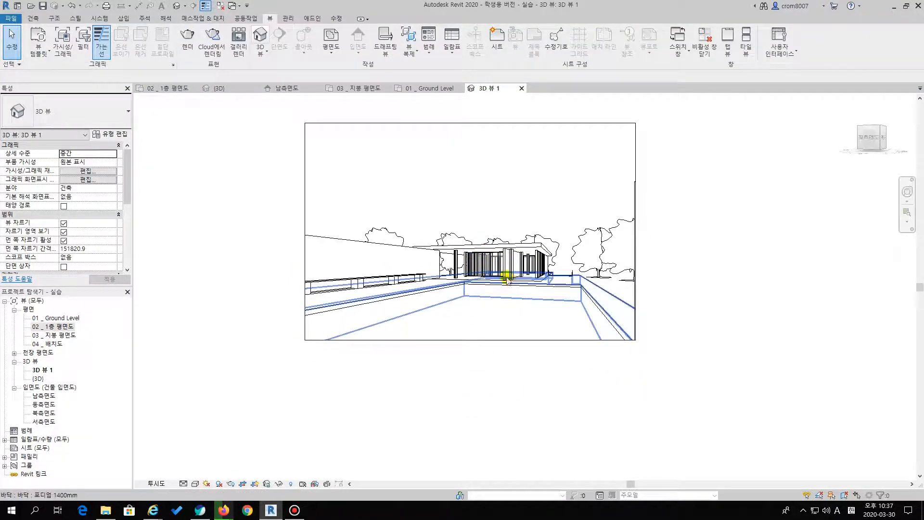
Try different widths for the crop region and reset its side edges to frame the bench, pool and pavilion slightly tighter
click(310, 204)
drag(311, 244, 412, 244)
drag(641, 242, 674, 244)
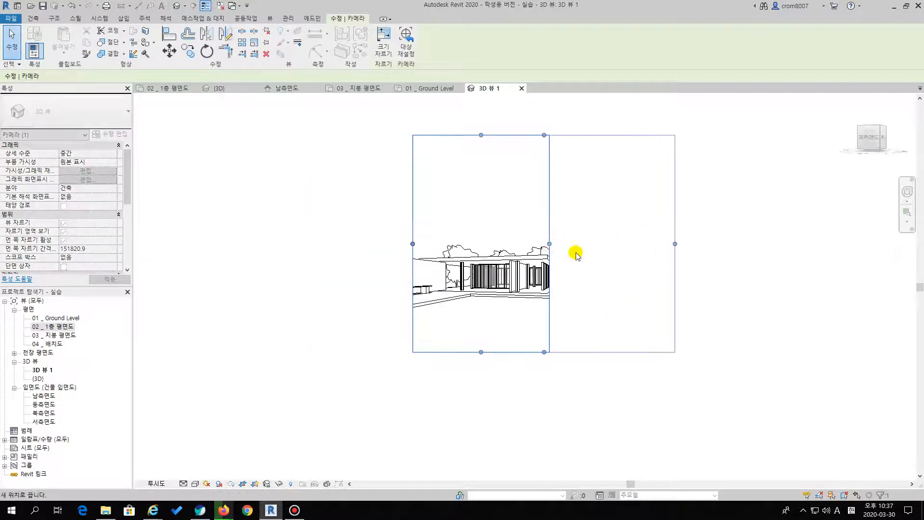
drag(413, 244, 330, 244)
drag(675, 244, 638, 243)
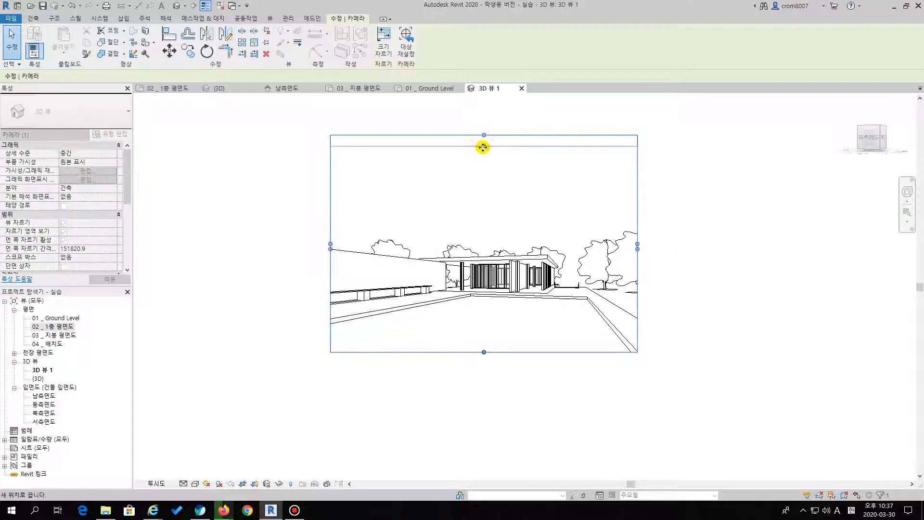
click(530, 418)
scroll(461, 389, up, 2)
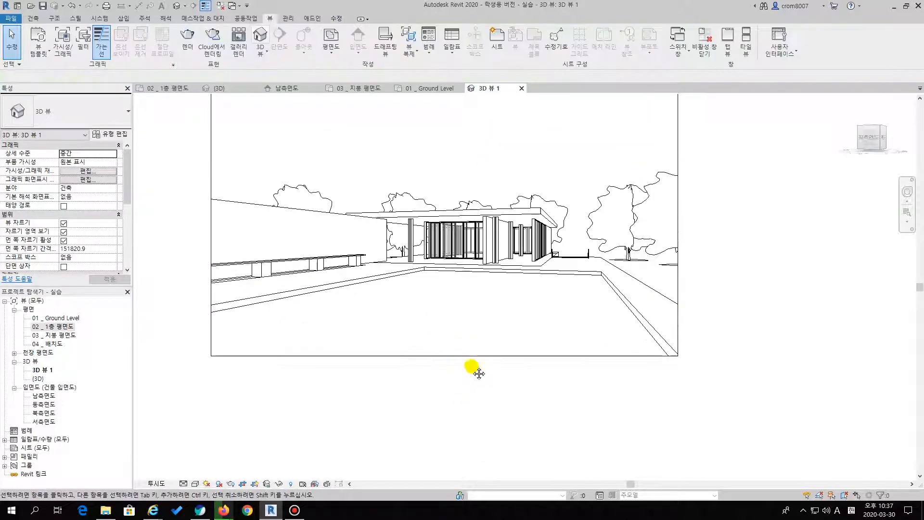
scroll(458, 337, down, 1)
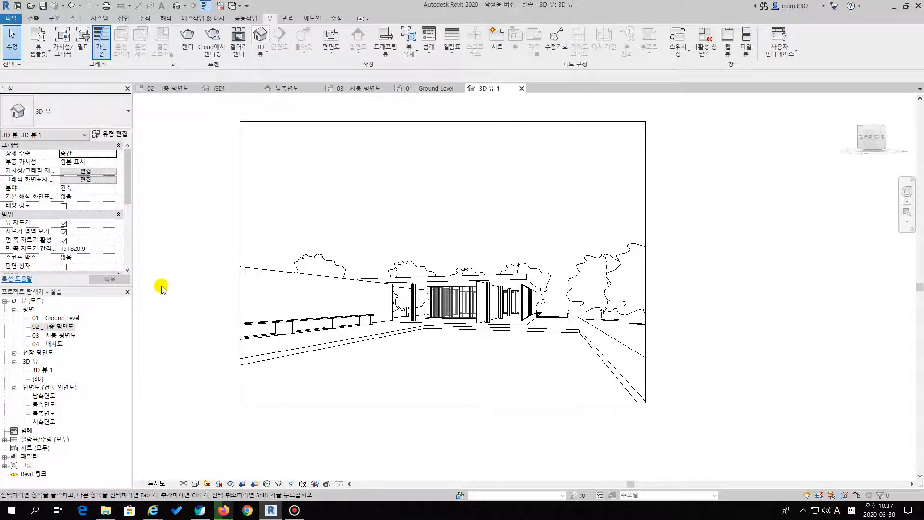
In the 02 _ 1층 평면도 plan, place a second camera inside the pavilion near its east glass wall, aimed west beyond the large pool
double_click(68, 328)
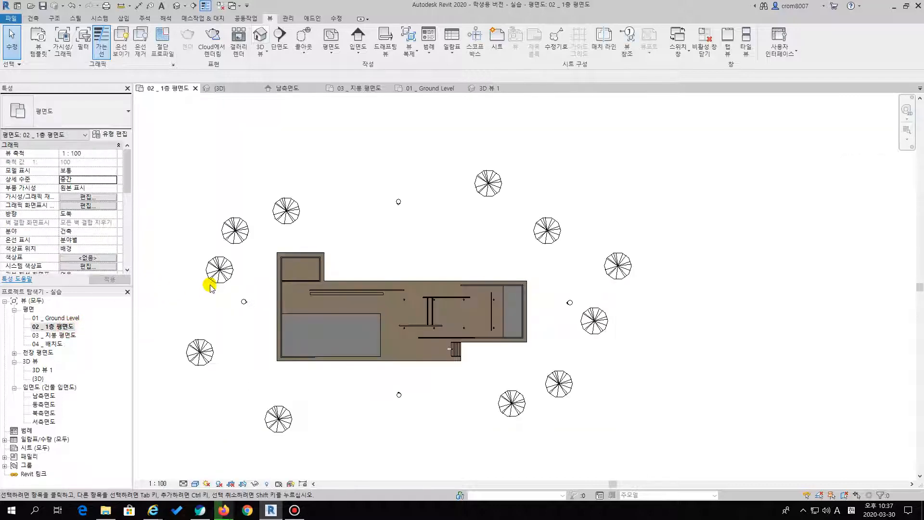
scroll(456, 243, up, 5)
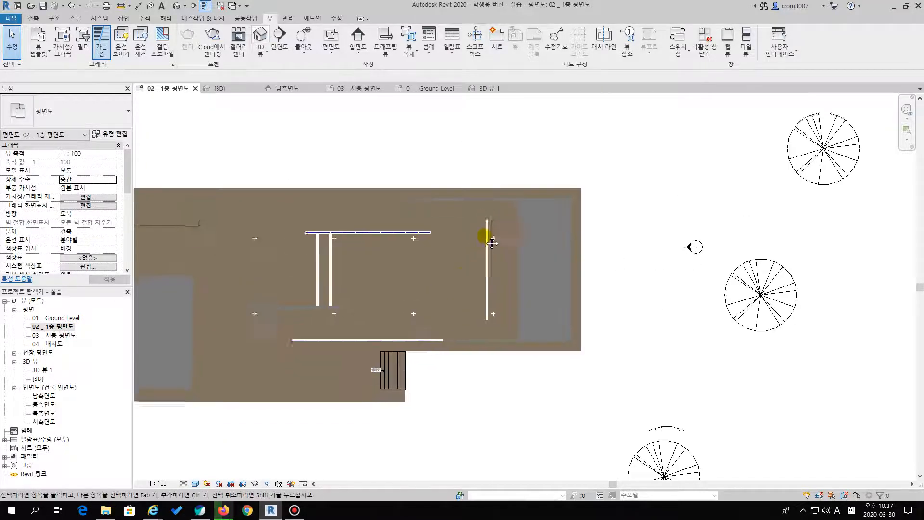
click(264, 54)
click(270, 90)
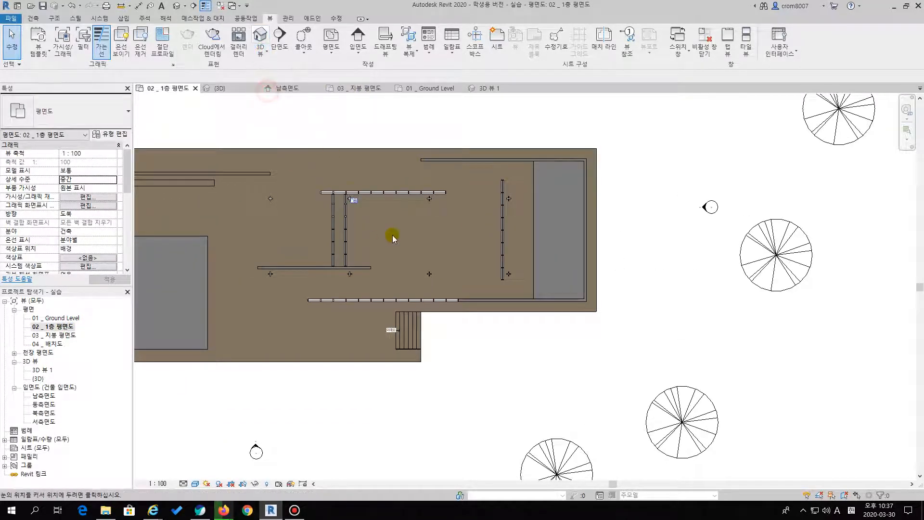
middle_drag(384, 233, 422, 201)
middle_drag(536, 267, 623, 247)
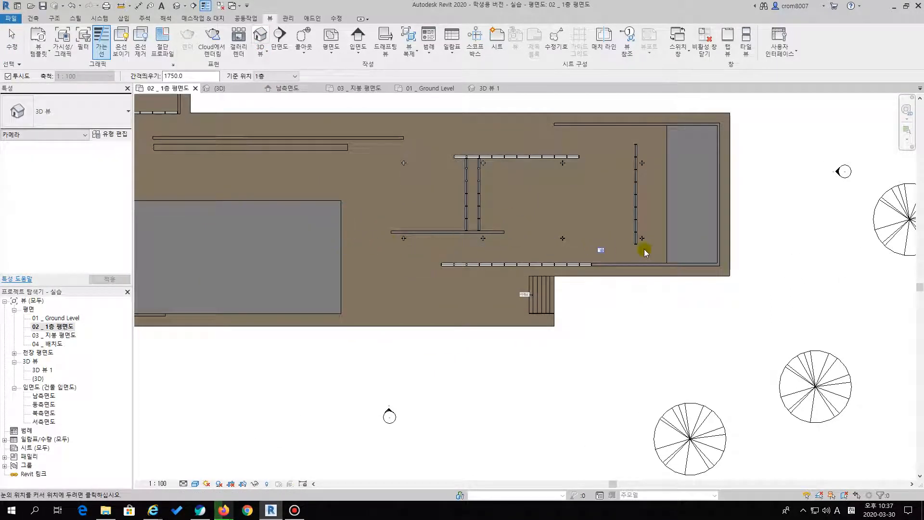
click(626, 235)
scroll(541, 231, down, 3)
middle_drag(374, 231, 533, 233)
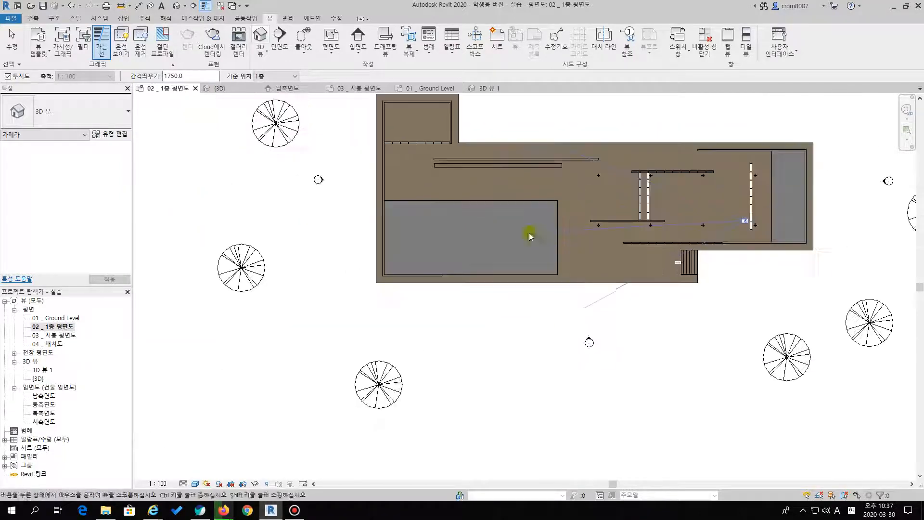
click(308, 222)
Widen the interior camera view's crop region on the right to include the glass wall on that side
middle_drag(532, 330, 552, 307)
scroll(547, 286, down, 2)
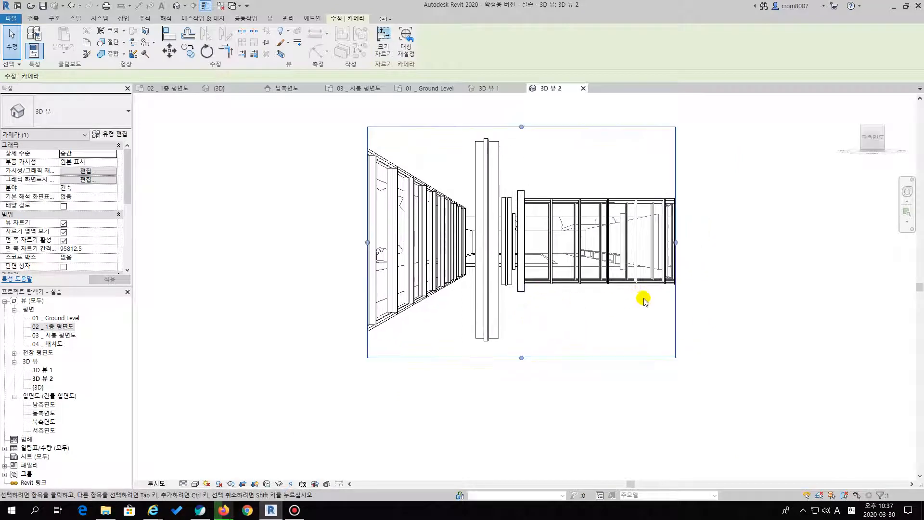
middle_drag(645, 300, 617, 313)
drag(650, 254, 691, 255)
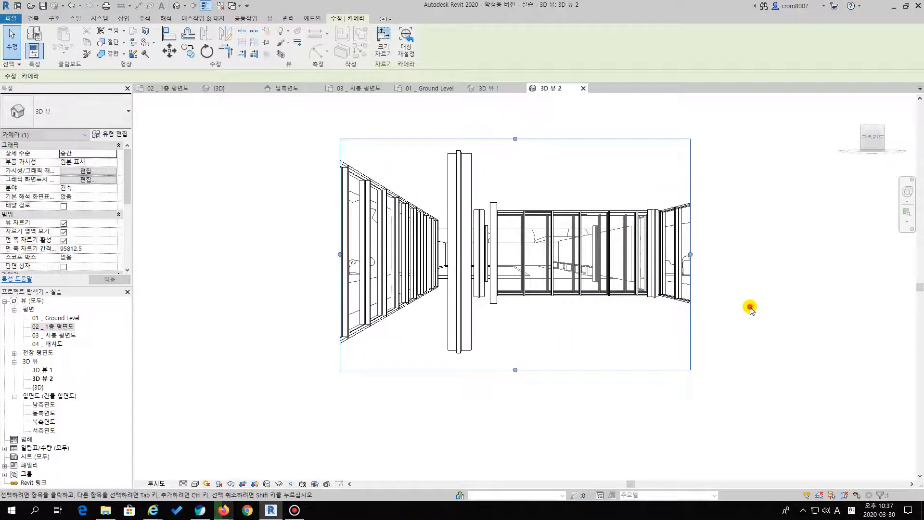
click(750, 308)
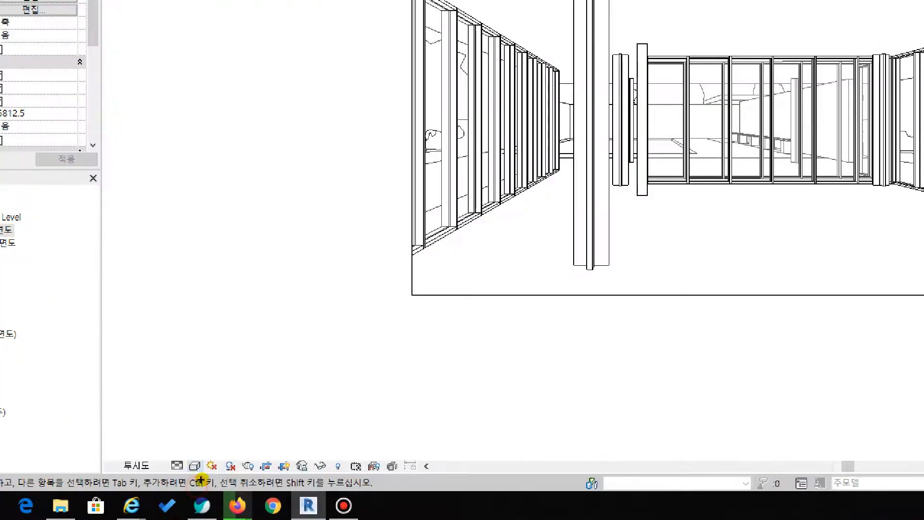
Change the interior camera view's visual style to Realistic to display the material textures
mouse_move(201, 491)
mouse_down()
mouse_move(194, 466)
mouse_move(203, 486)
mouse_up()
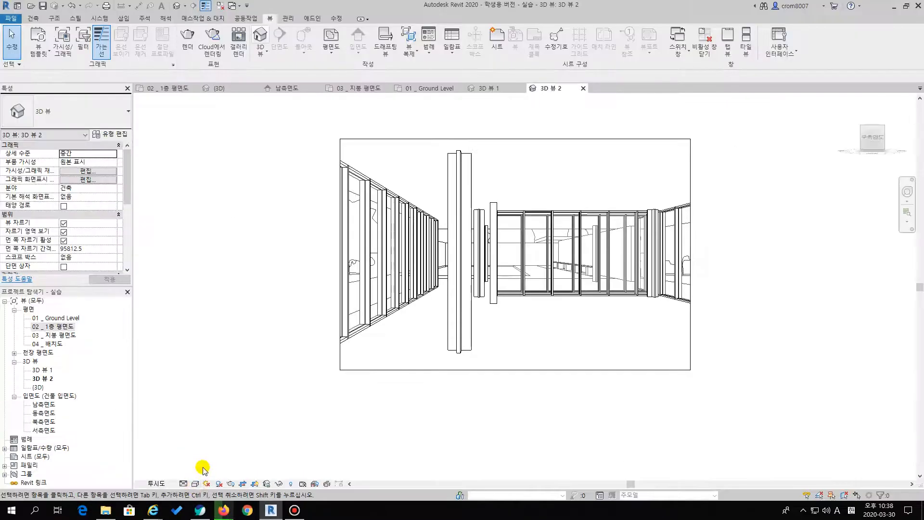
click(194, 484)
click(209, 466)
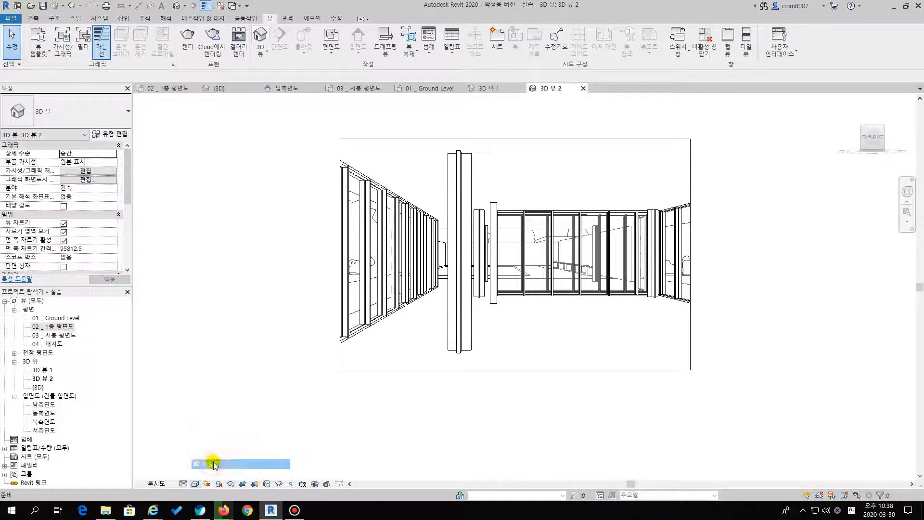
Change the interior camera view's visual style to Consistent Colors (색상 일치)
click(195, 484)
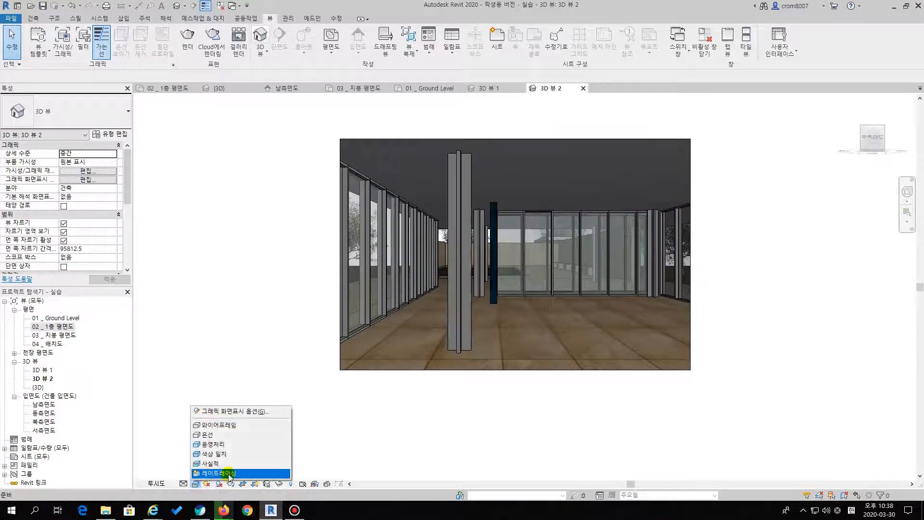
click(364, 435)
middle_drag(473, 377, 547, 347)
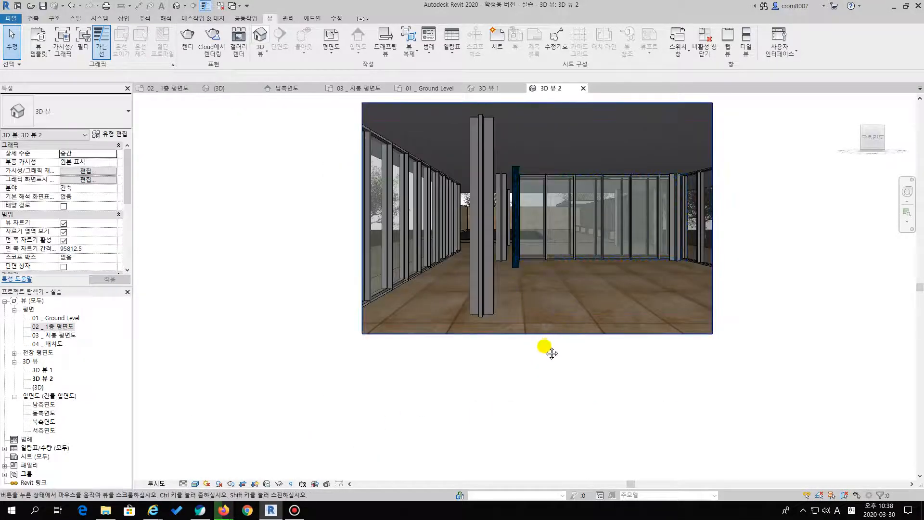
click(195, 483)
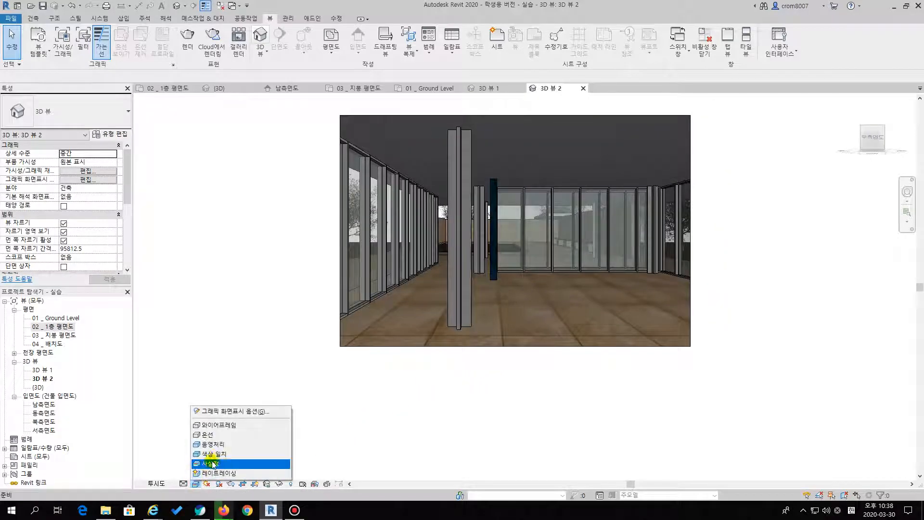
click(243, 455)
mouse_move(595, 344)
middle_down()
mouse_move(578, 361)
mouse_move(591, 330)
middle_up()
middle_drag(538, 238, 506, 282)
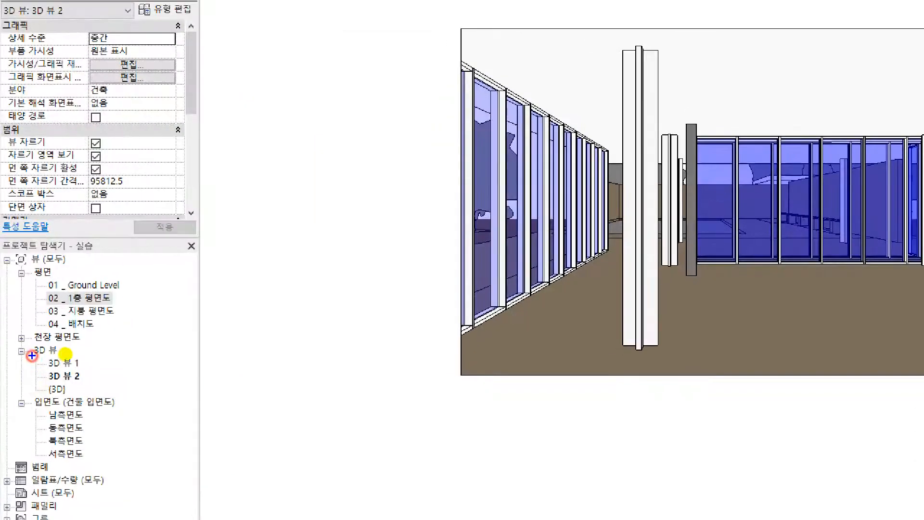
Rename the exterior camera view 3D 뷰 1 as 실외뷰
mouse_move(20, 366)
mouse_down()
mouse_move(92, 367)
mouse_move(100, 379)
mouse_up()
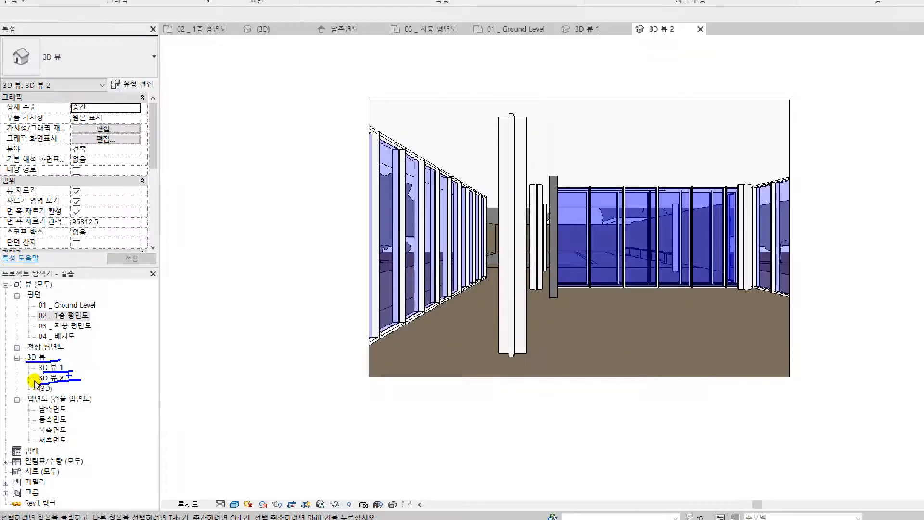
click(64, 363)
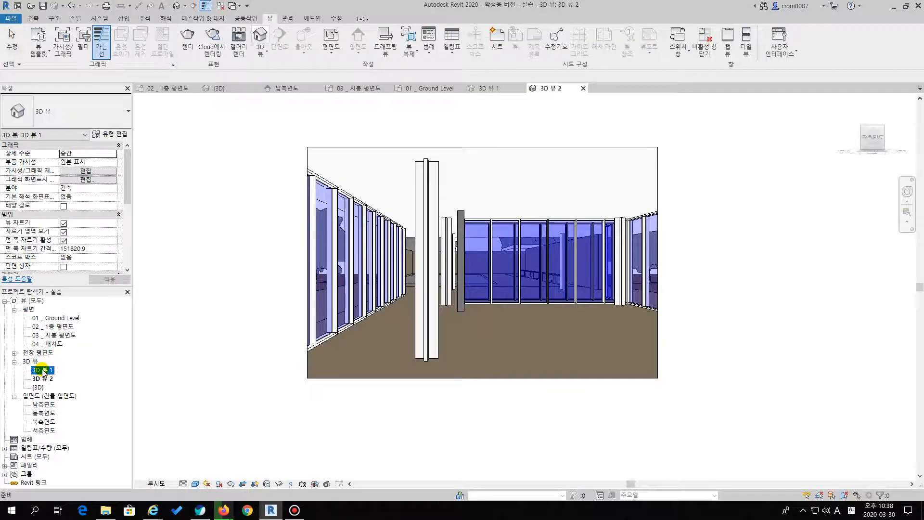
right_click(44, 372)
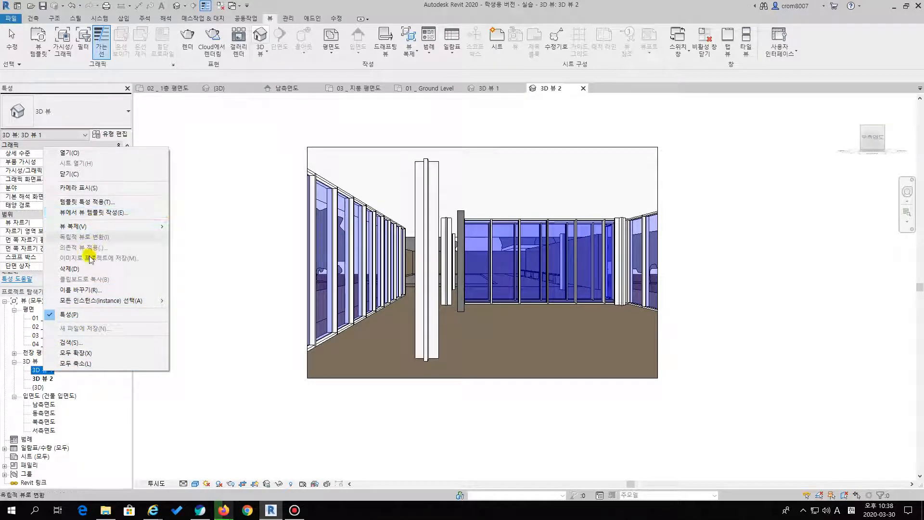
click(88, 290)
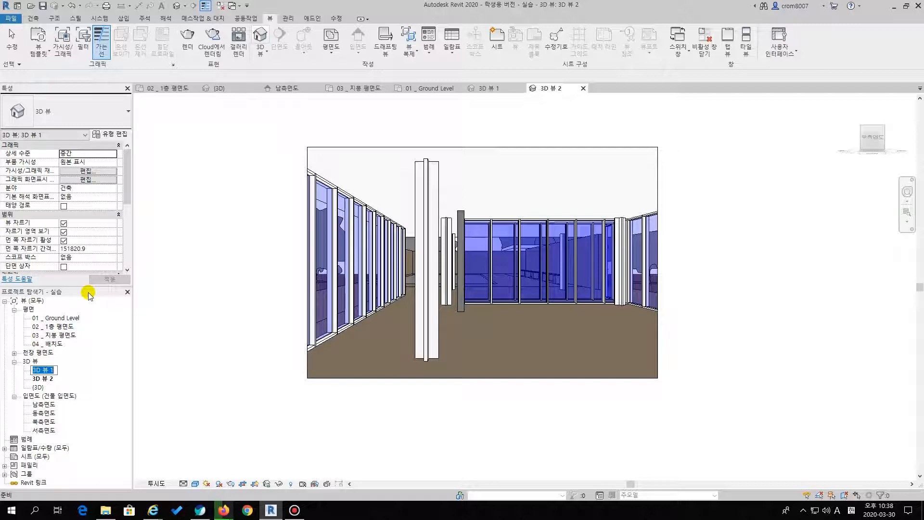
text(테)
text(외뷰)
key(Return)
Rename the interior camera view 3D 뷰 2 as 실내뷰
click(48, 371)
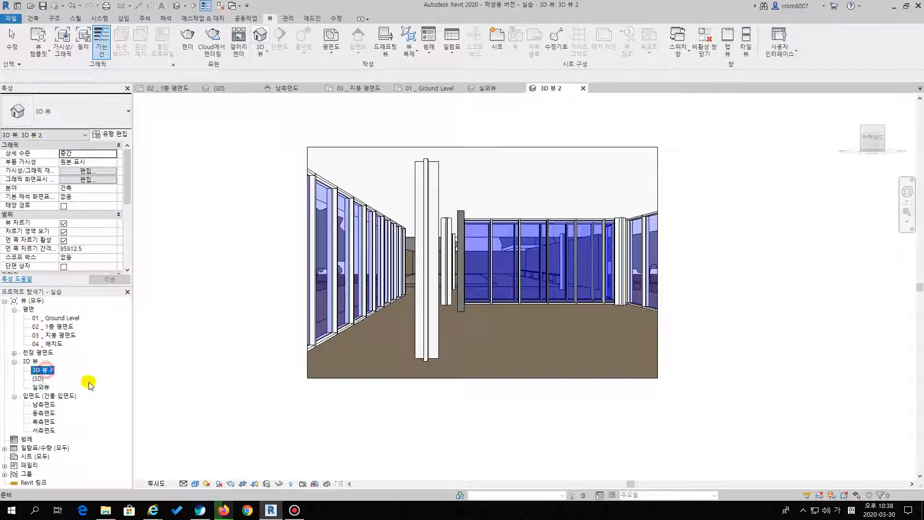
text(실내뷰)
key(Return)
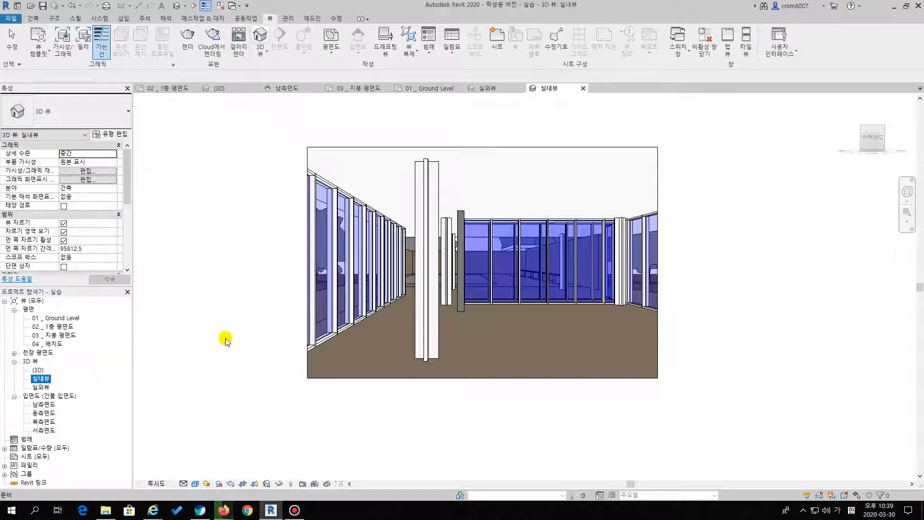
click(226, 340)
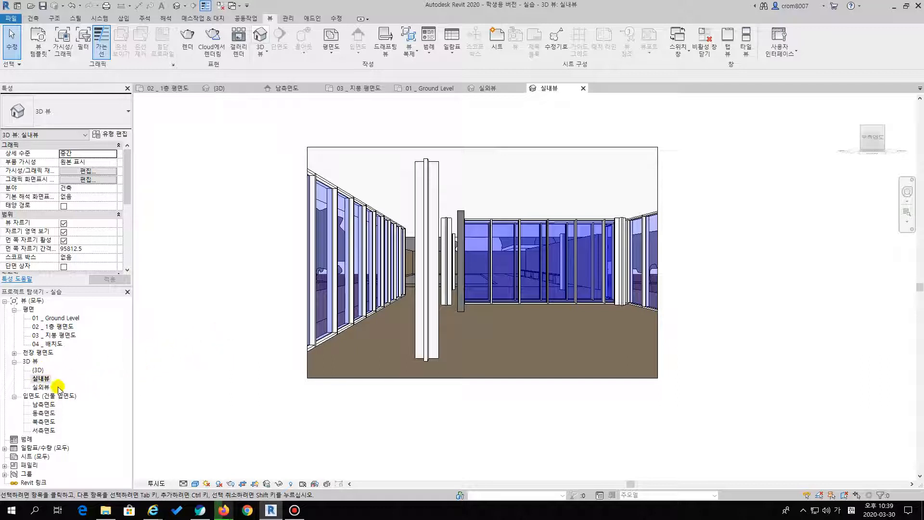
Open the 실외뷰 camera view and check the Autodesk account sign-in needed for cloud rendering
double_click(41, 387)
middle_drag(432, 302, 441, 269)
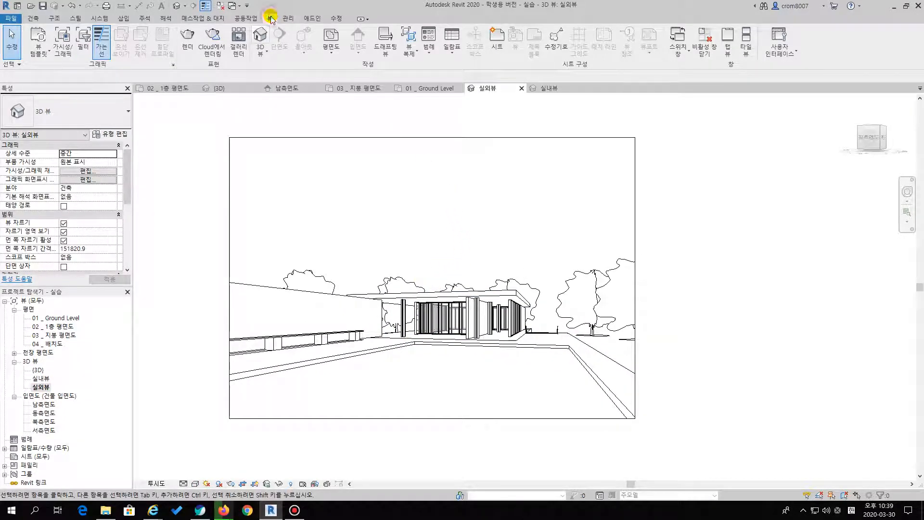
click(192, 48)
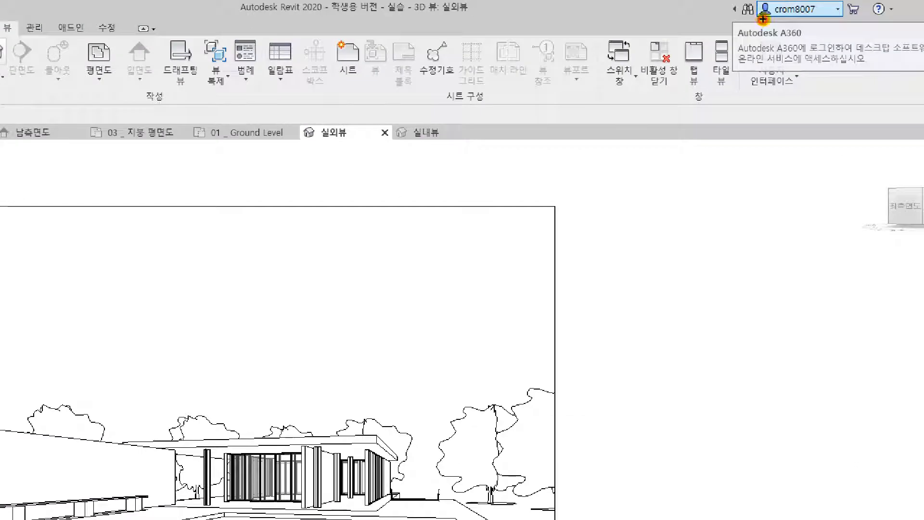
drag(763, 19, 838, 9)
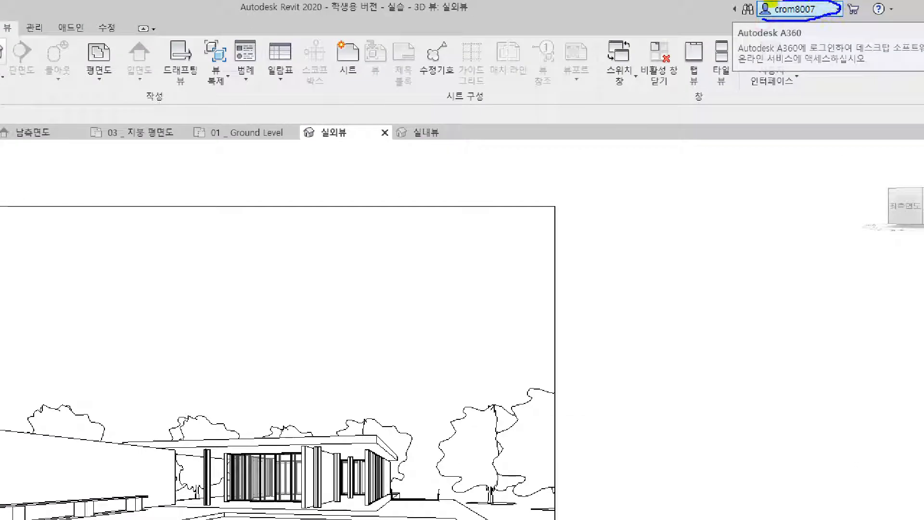
mouse_move(738, 42)
mouse_down()
mouse_move(808, 39)
mouse_move(764, 22)
mouse_up()
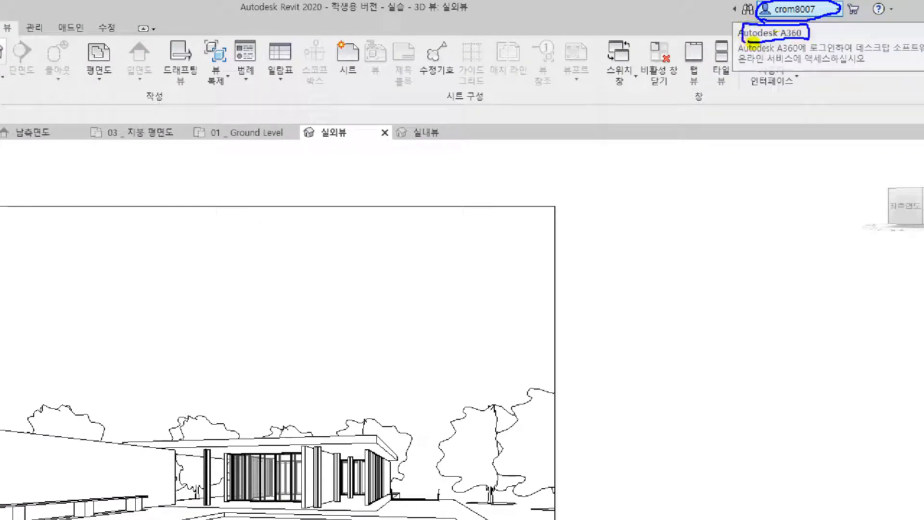
key(Escape)
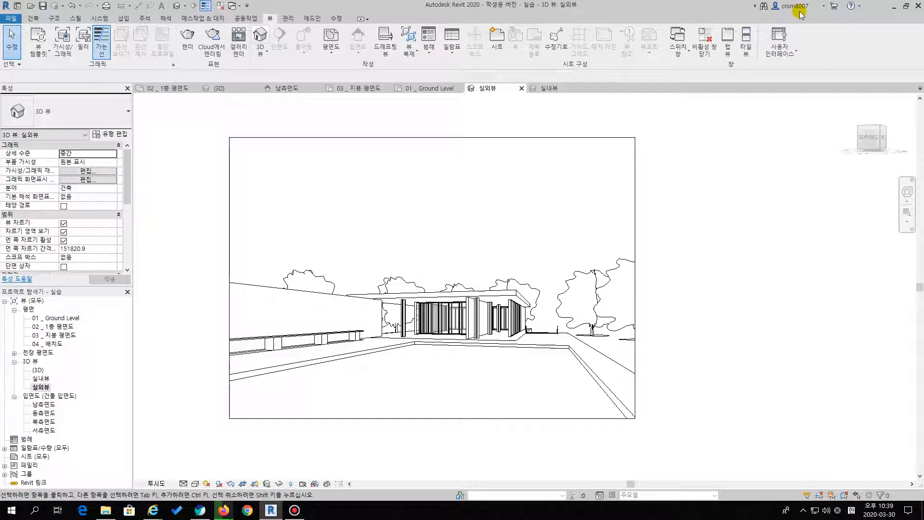
click(797, 6)
click(792, 131)
middle_drag(221, 113, 324, 128)
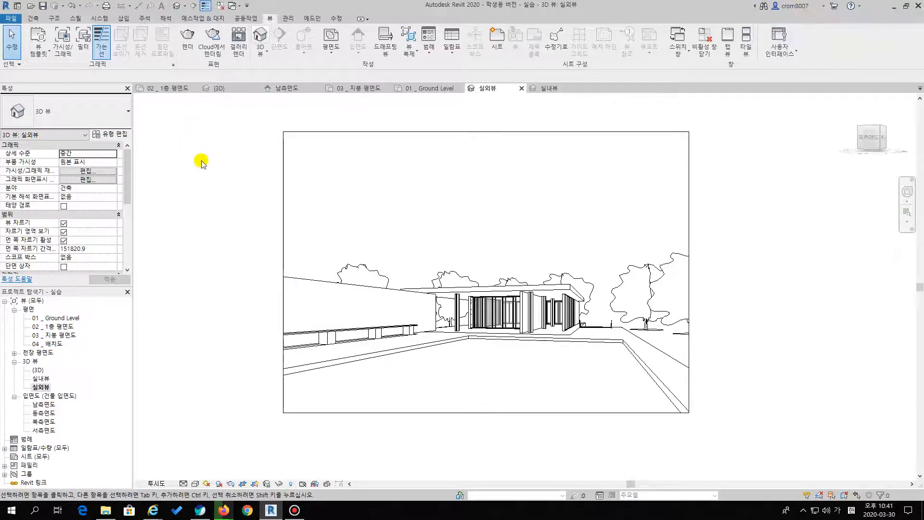
Review the cloud rendering options for the 실외뷰 view and close them without rendering
click(210, 38)
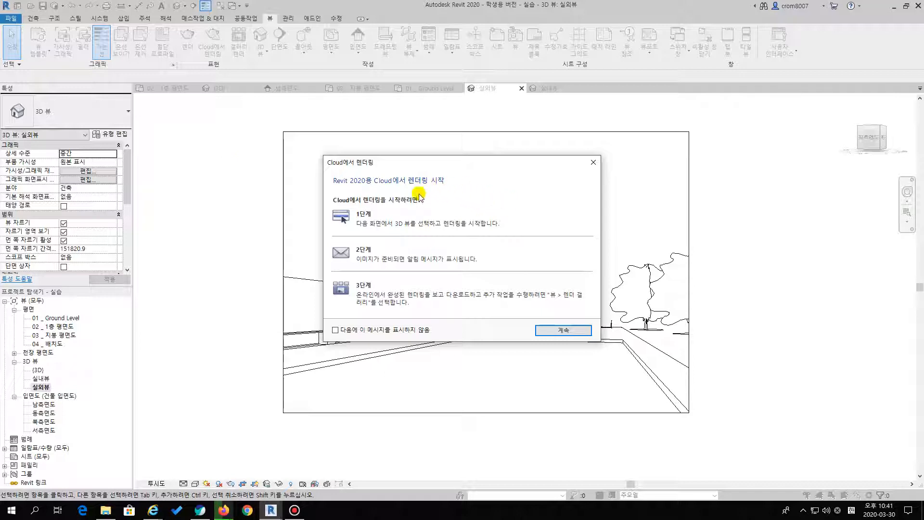
click(563, 330)
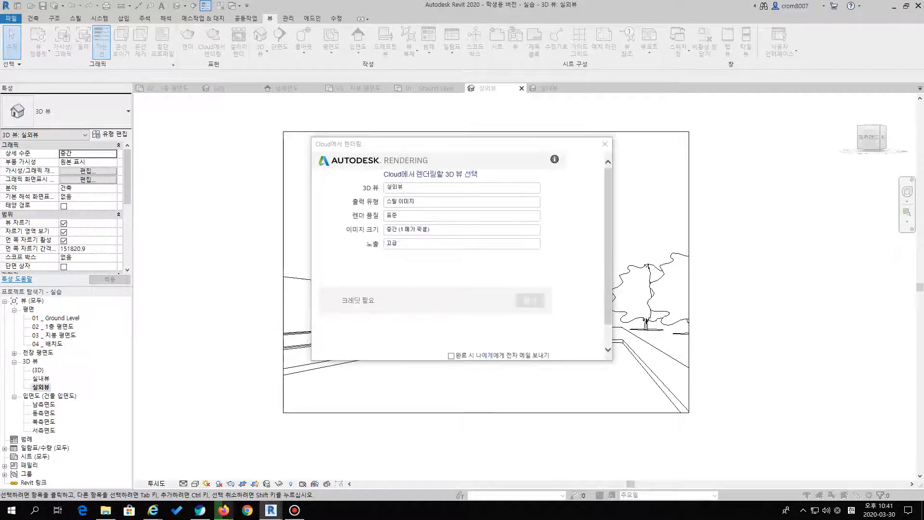
click(603, 146)
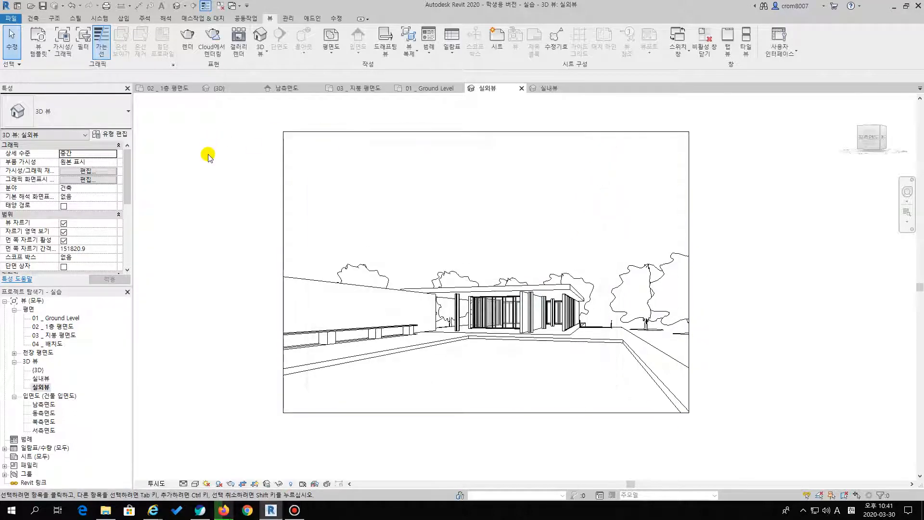
Save the project
click(12, 20)
click(33, 114)
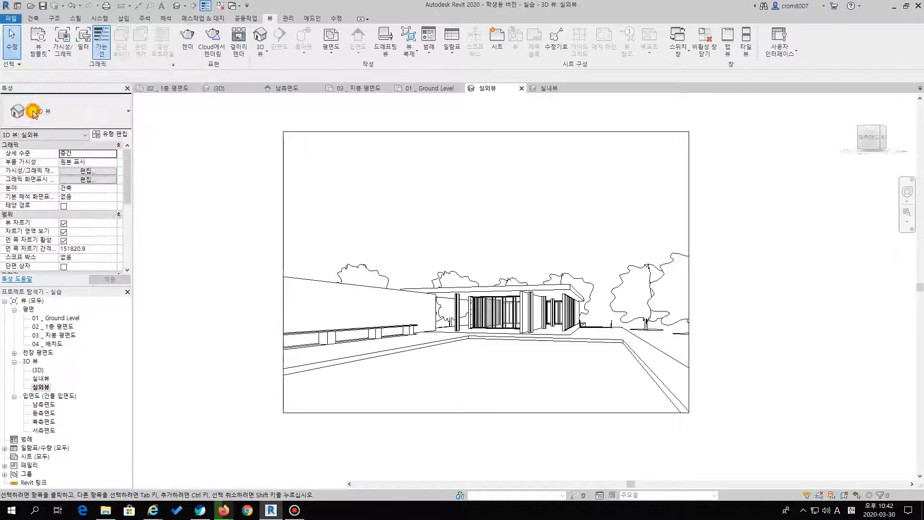
click(417, 230)
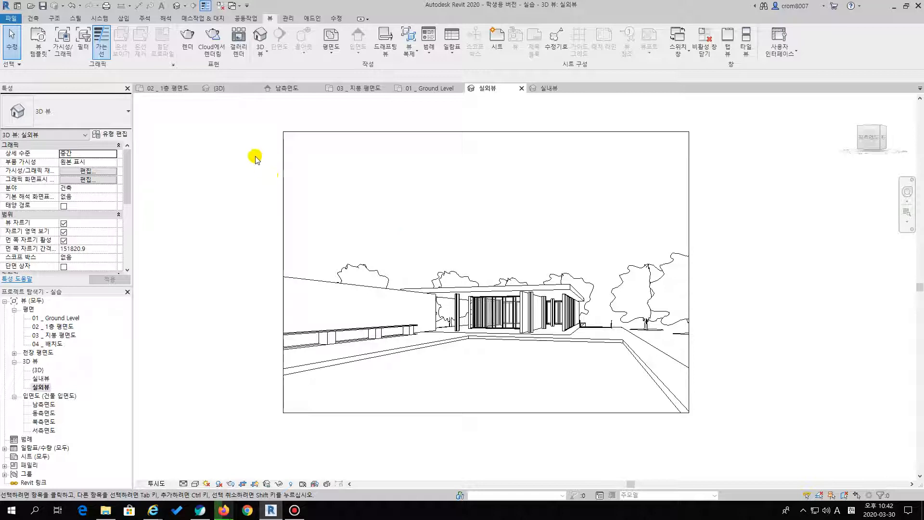
Examine the local rendering options and their sun settings for the 실외뷰 view, leaving both without changes
click(185, 35)
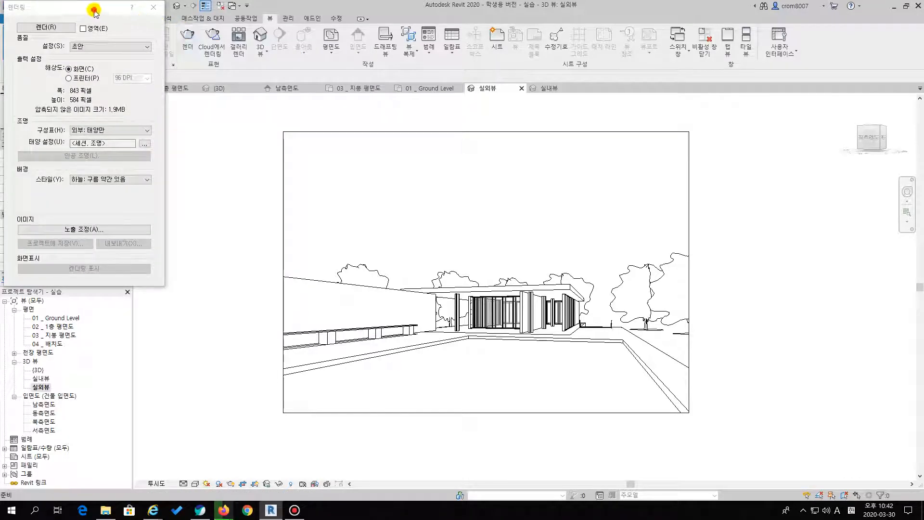
drag(102, 15, 159, 42)
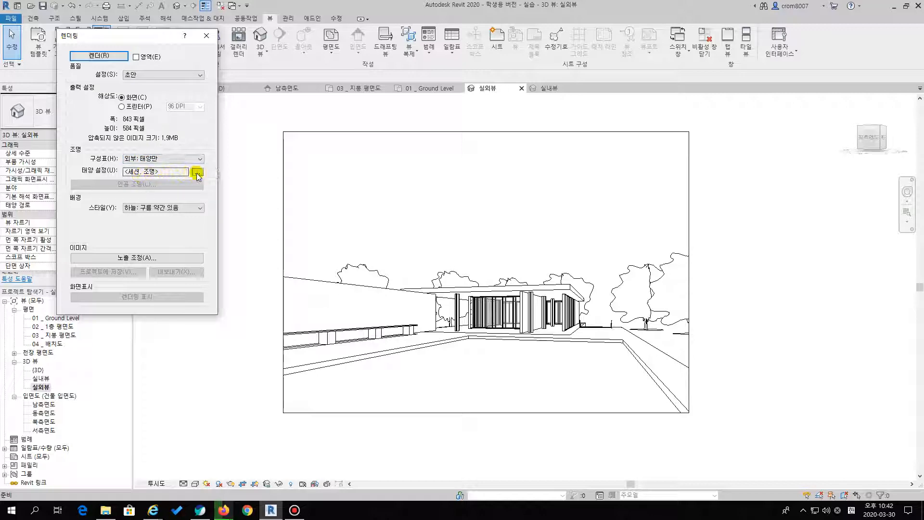
click(198, 171)
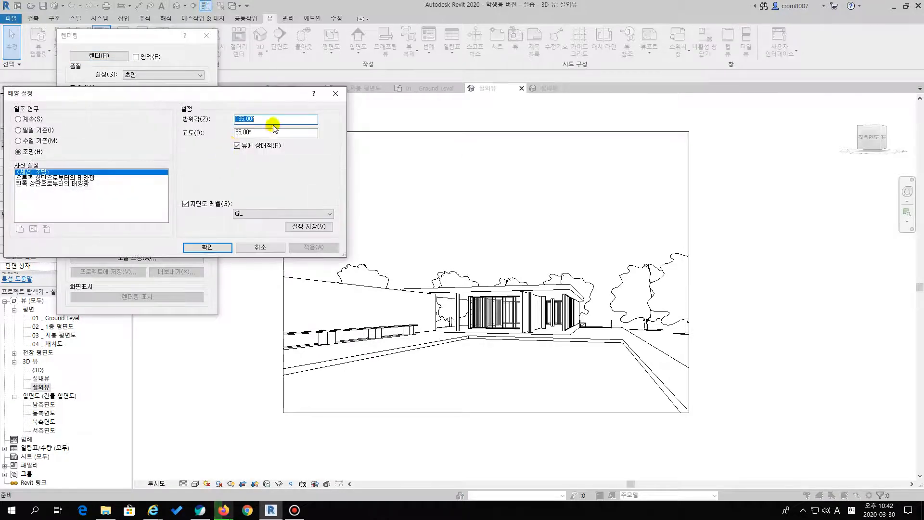
click(344, 87)
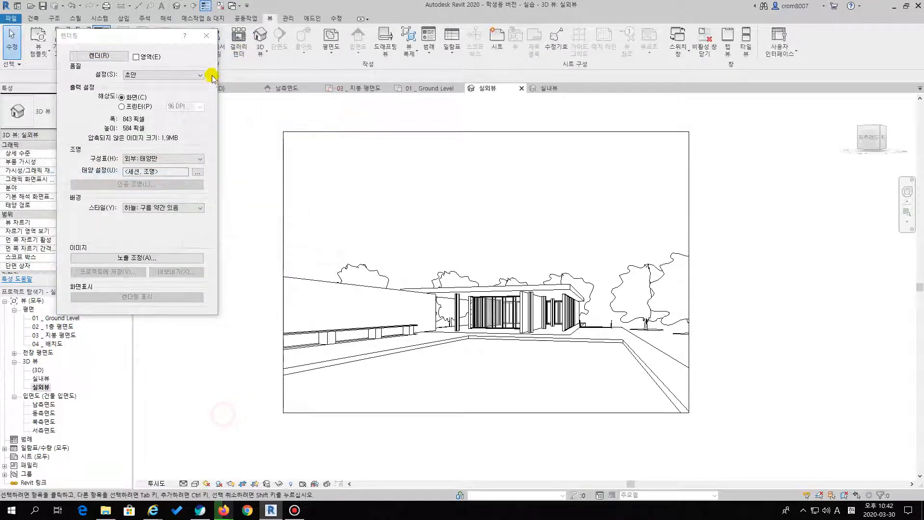
click(206, 36)
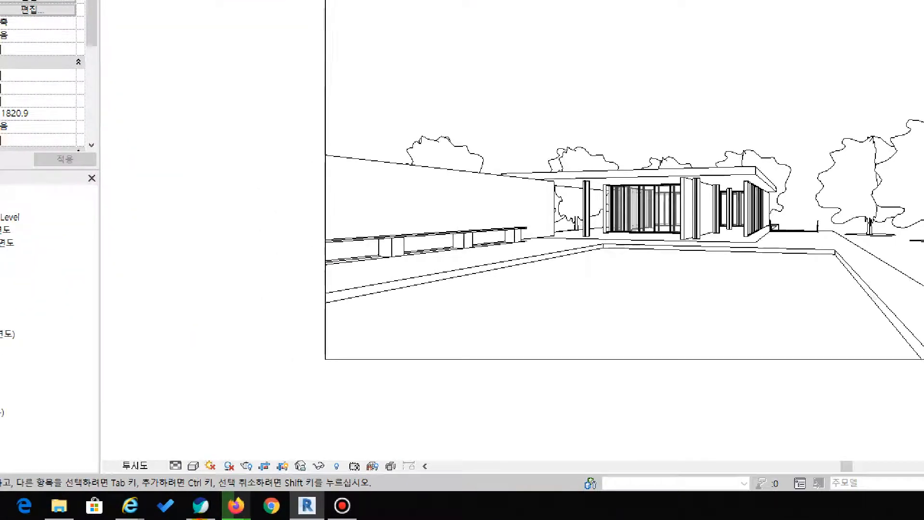
Turn on the sun path in 실외뷰 using the specified project location, date and time, and turn on shadows
mouse_move(211, 475)
mouse_down()
mouse_move(203, 453)
mouse_move(210, 472)
mouse_move(238, 458)
mouse_move(230, 478)
mouse_up()
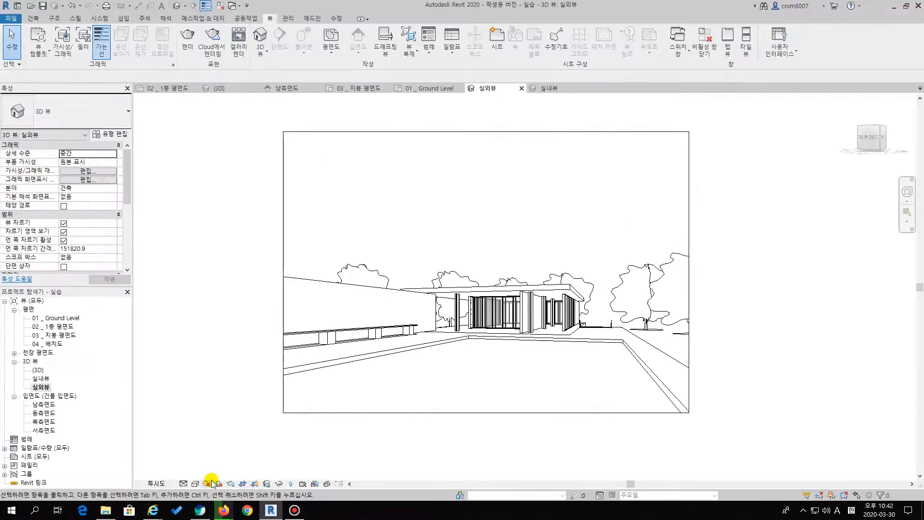
click(210, 466)
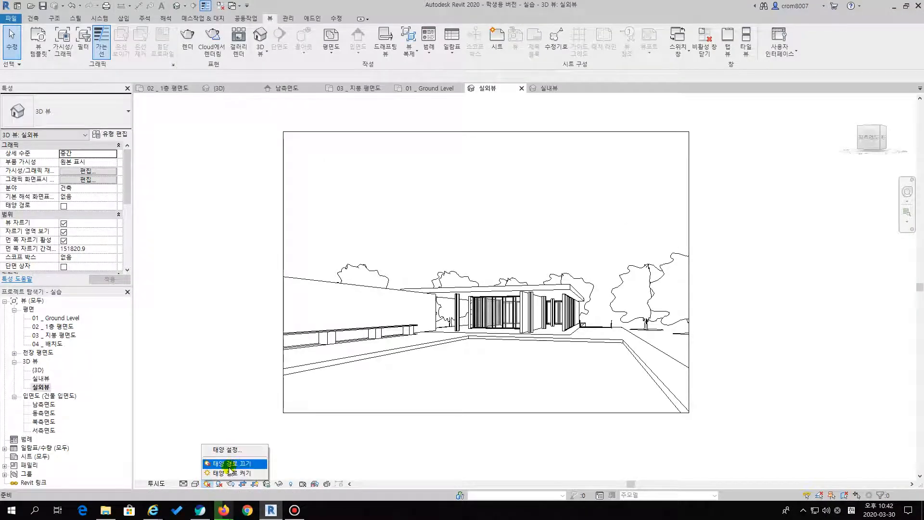
click(229, 473)
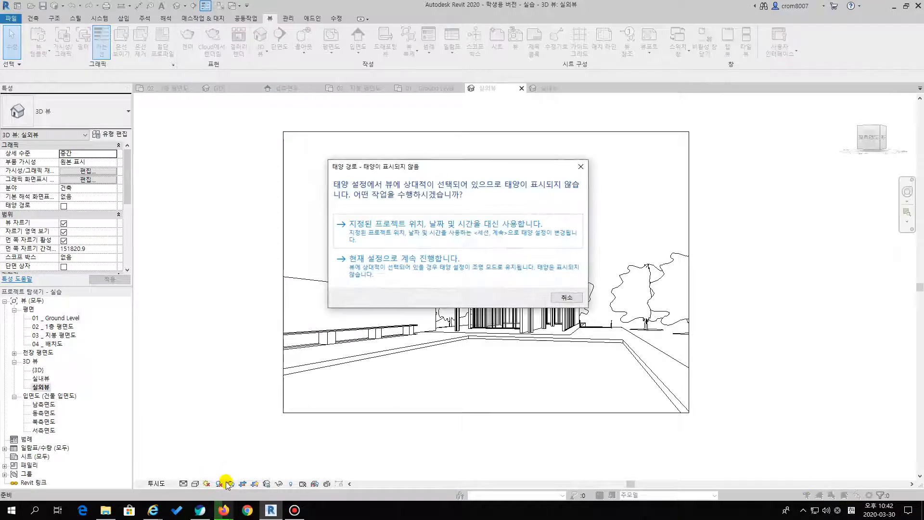
click(407, 235)
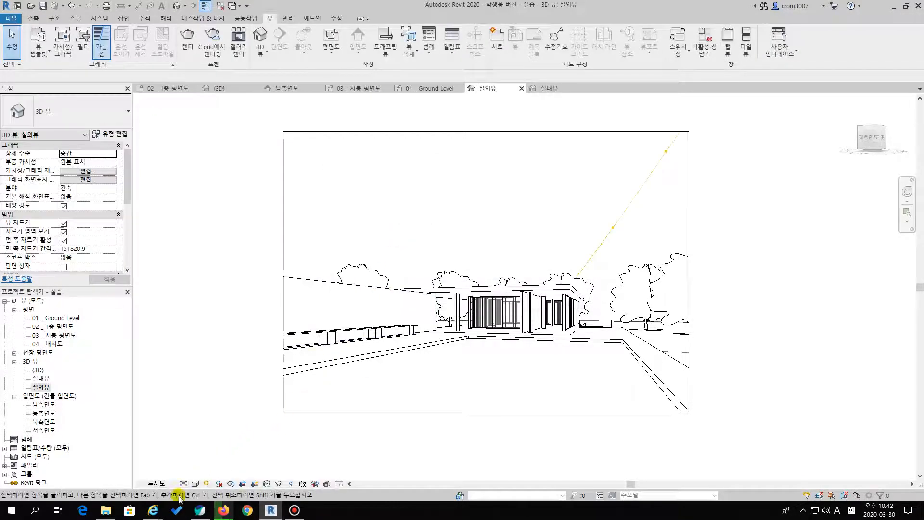
click(231, 484)
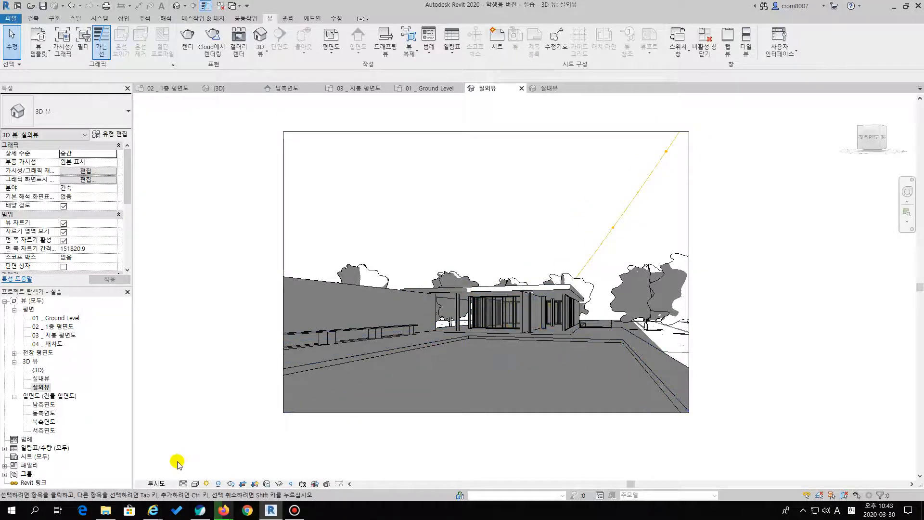
Set the sun study of 실외뷰 to 조명 and apply the 오른쪽 상단으로부터의 태양광 preset
click(207, 484)
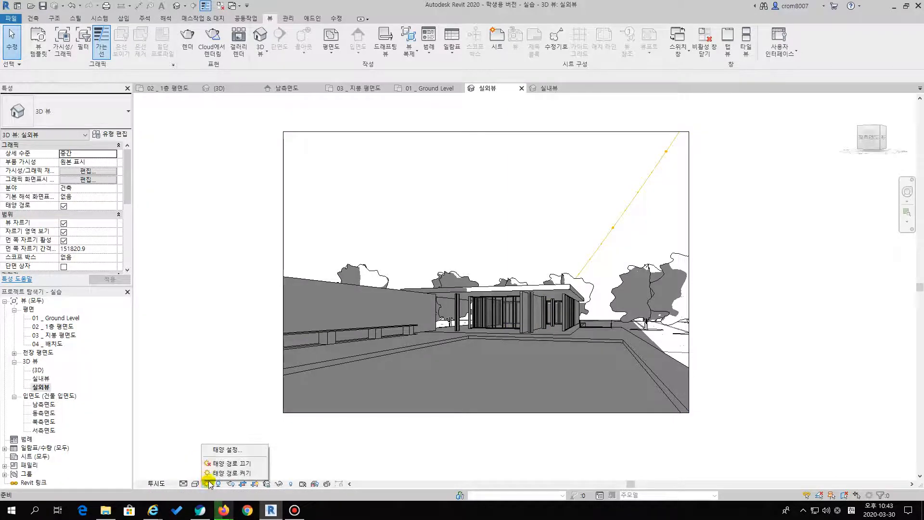
click(229, 450)
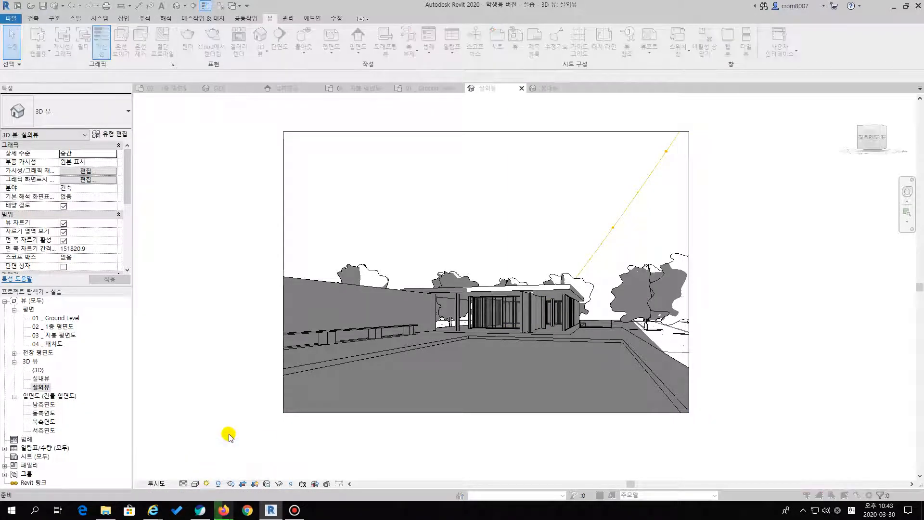
drag(110, 89, 129, 26)
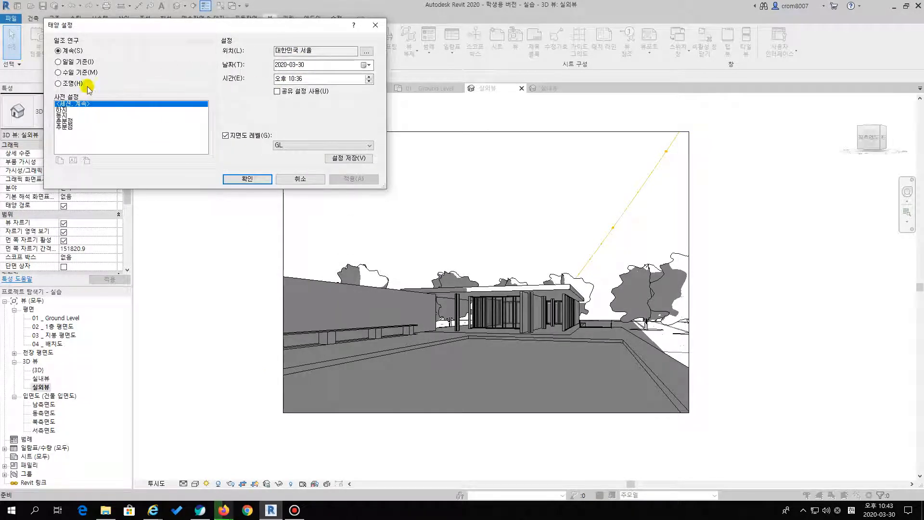
click(58, 83)
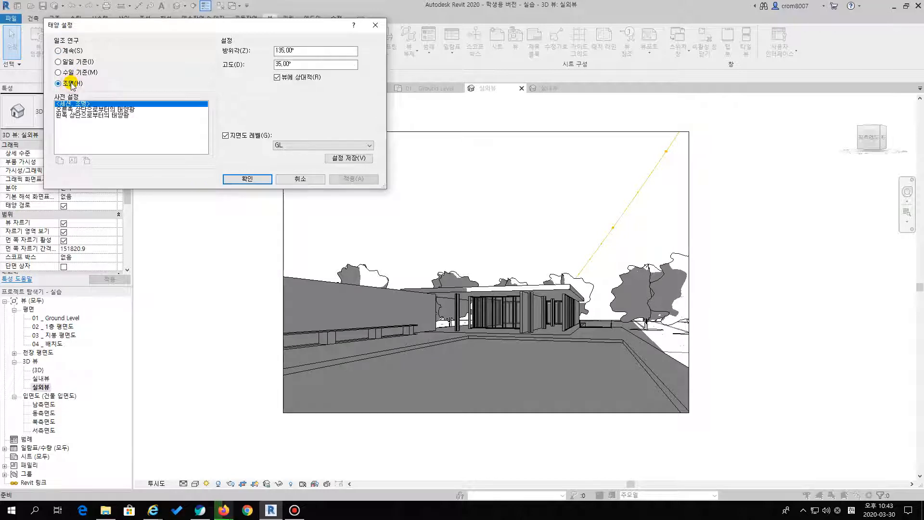
click(77, 110)
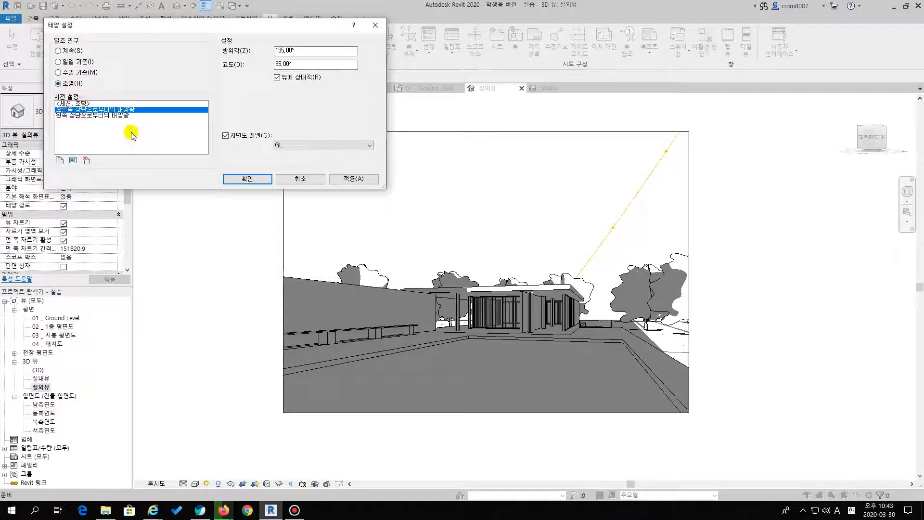
click(362, 179)
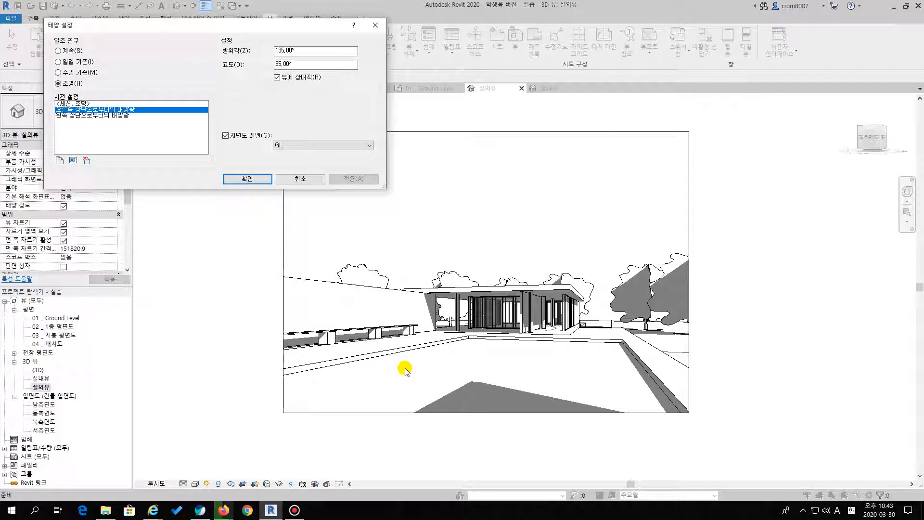
Try the 왼쪽 상단으로부터의 태양광 preset, restore 오른쪽 상단으로부터의 태양광, and confirm the sun settings
click(118, 116)
click(348, 181)
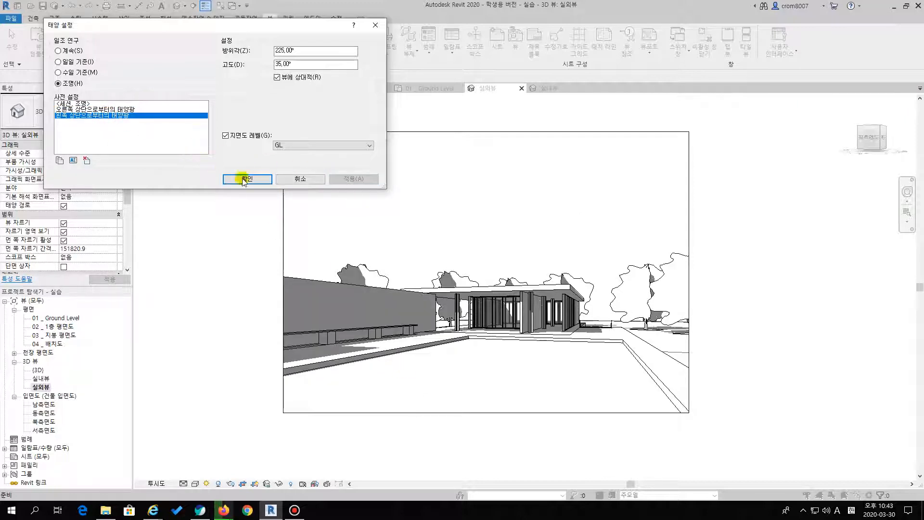
click(130, 110)
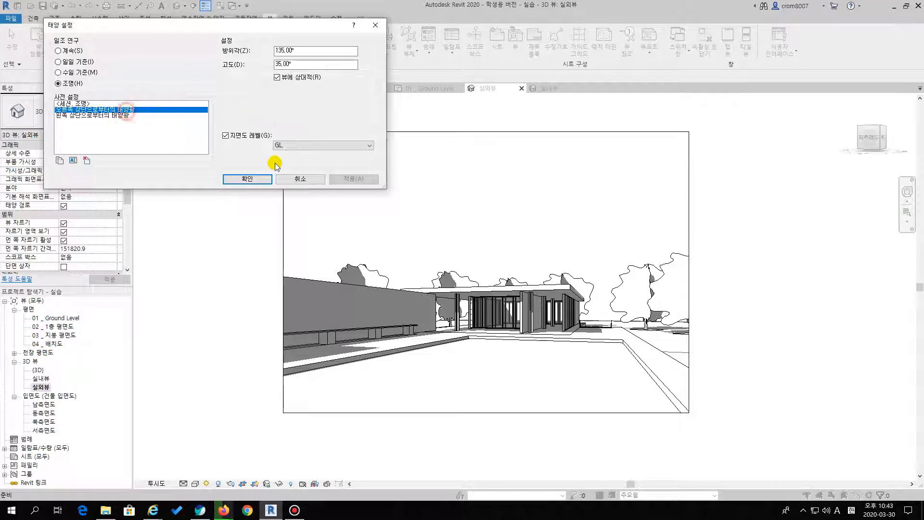
click(348, 181)
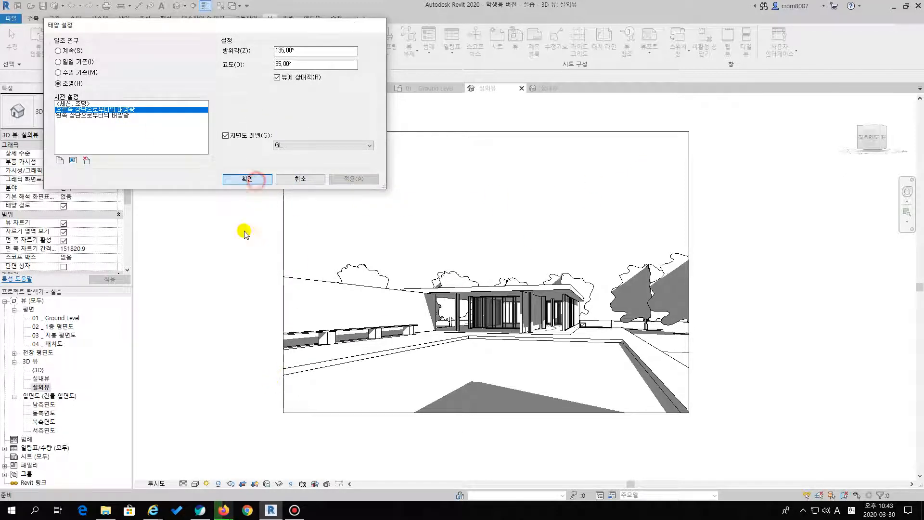
click(248, 180)
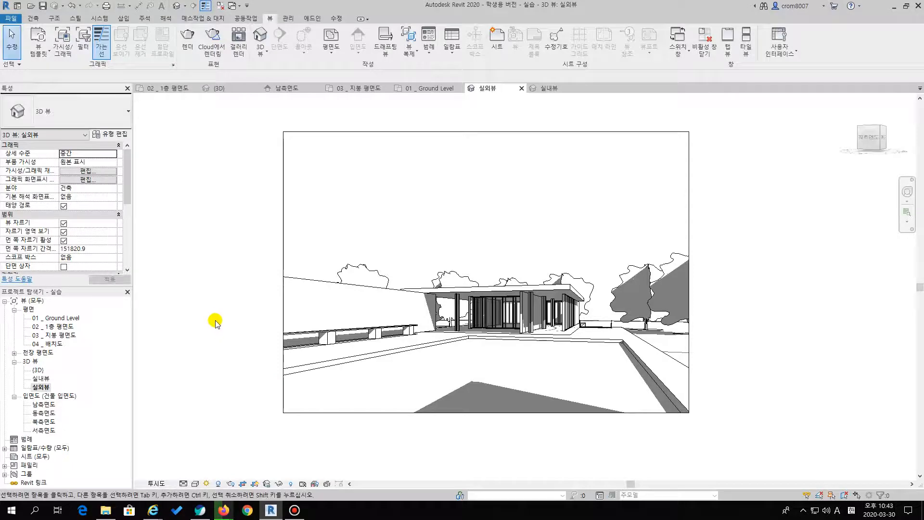
Set the local rendering background style of 실외뷰 to 하늘: 구름 없음 and close the rendering settings
click(188, 39)
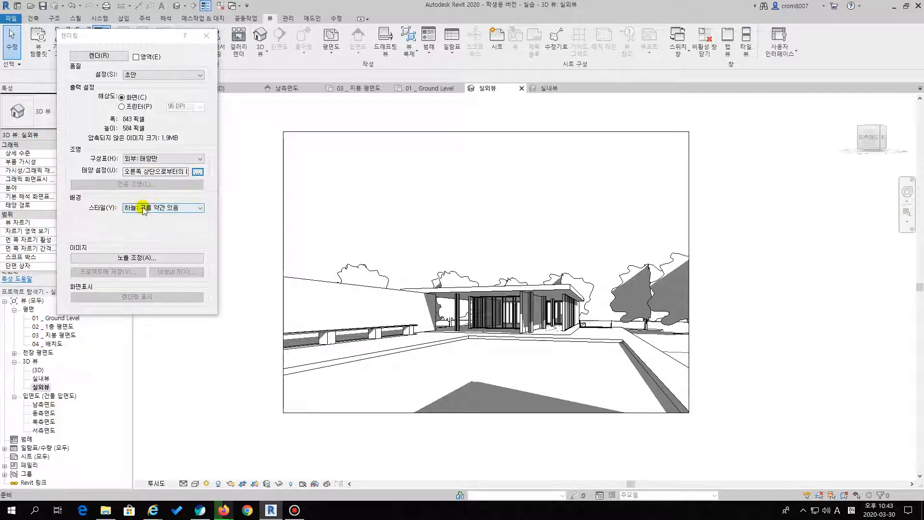
click(184, 211)
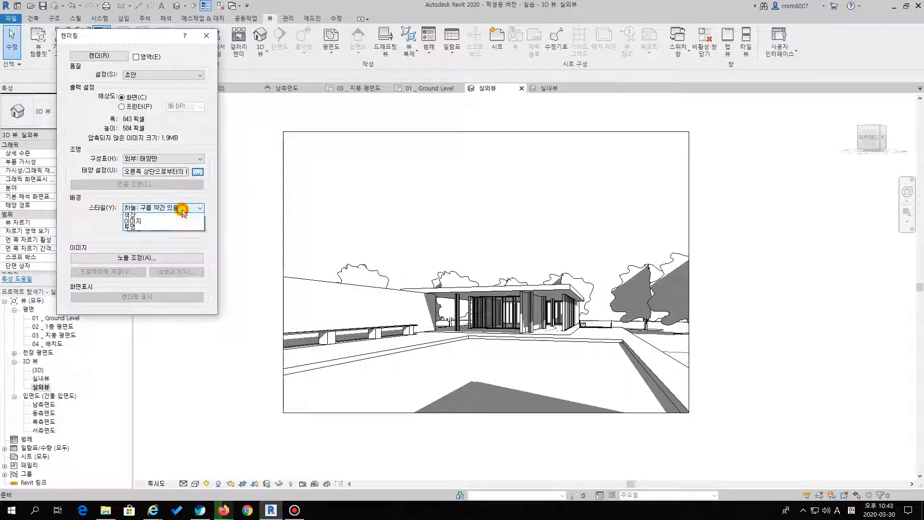
click(164, 219)
click(174, 208)
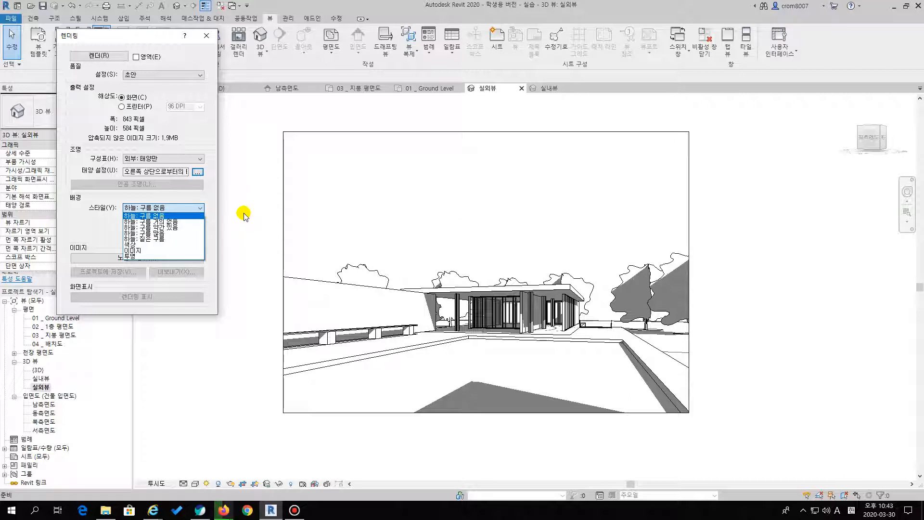
click(173, 215)
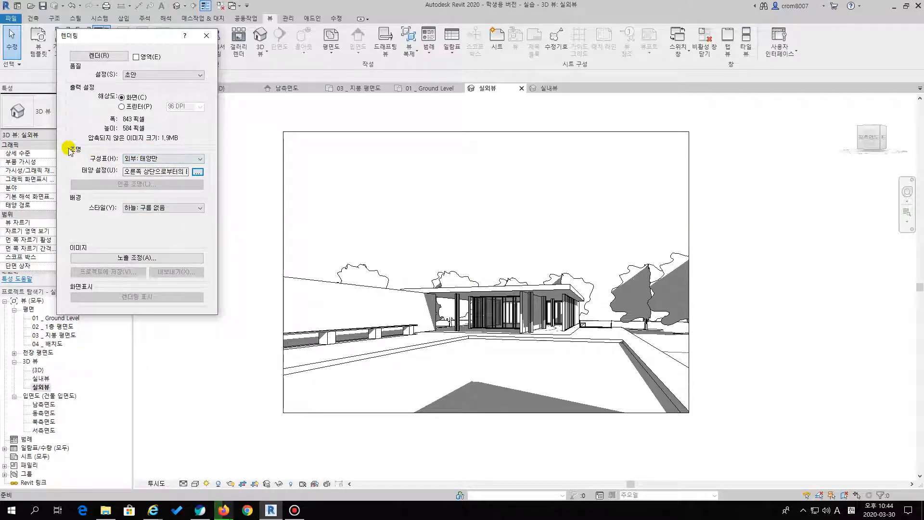
click(206, 36)
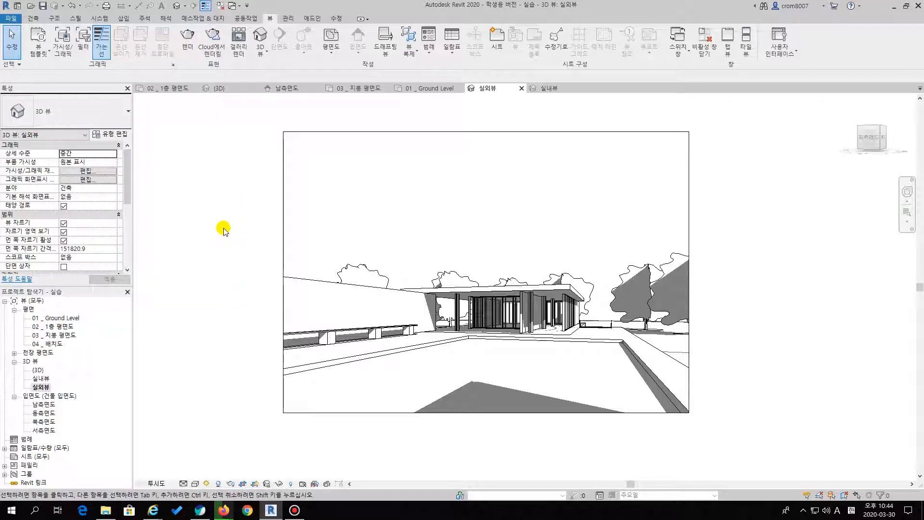
Set up a cloud rendering with 실외뷰 as the 3D view and 스틸 이미지 as the output type
click(213, 37)
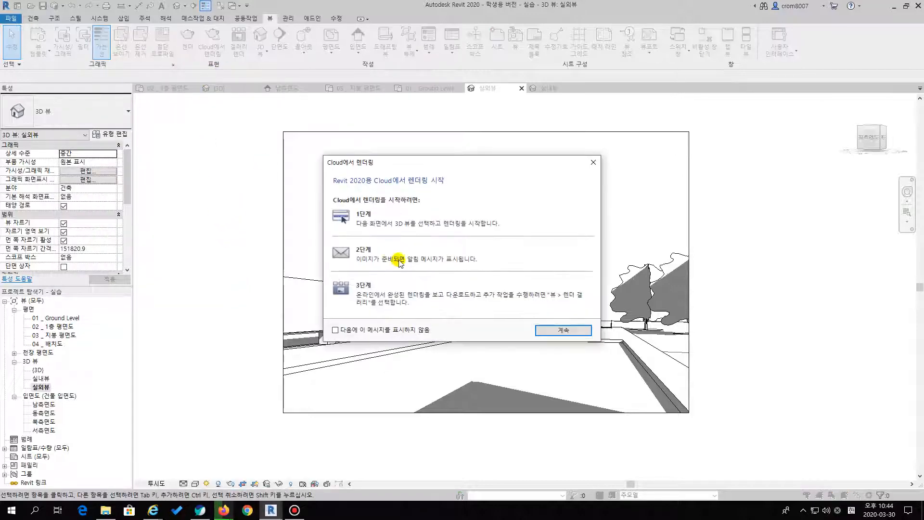
drag(423, 165, 397, 152)
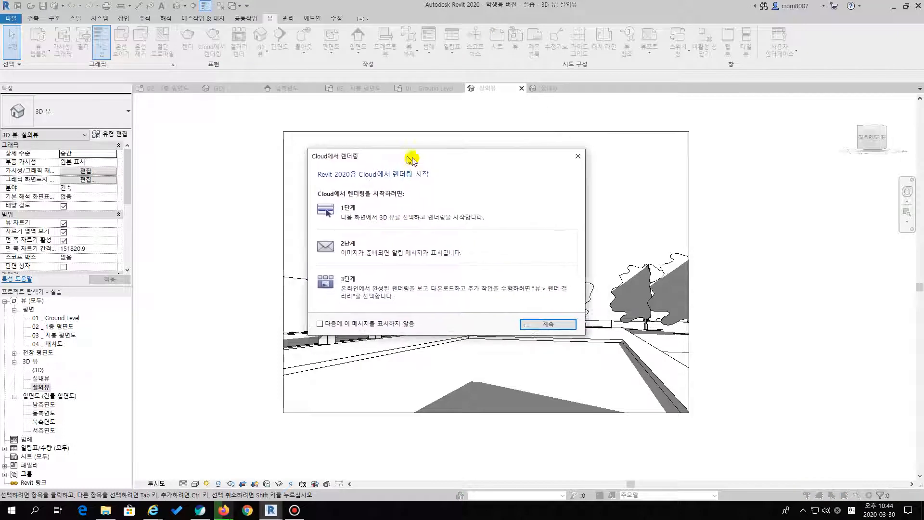
click(571, 323)
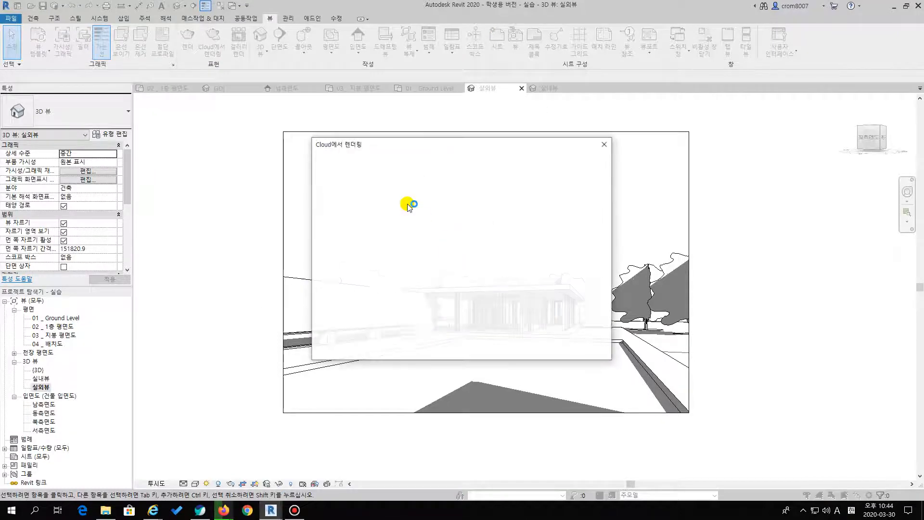
drag(448, 142, 369, 141)
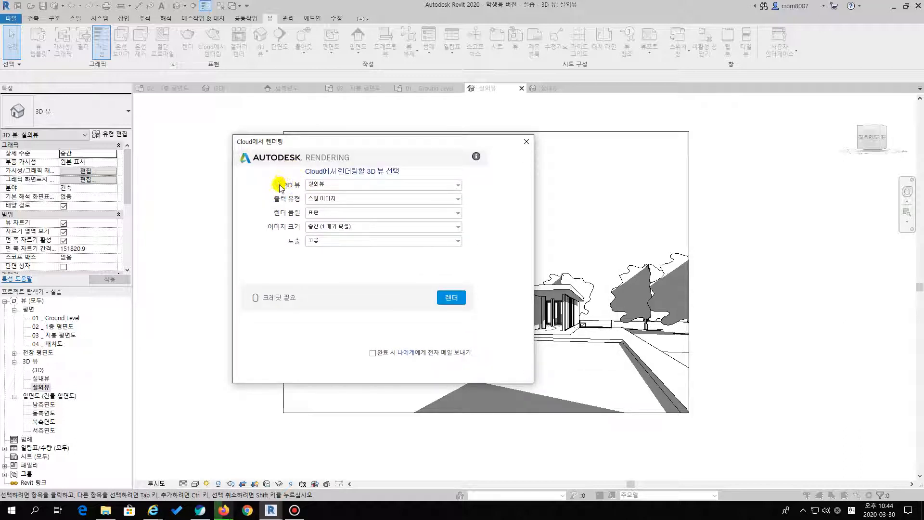
click(336, 184)
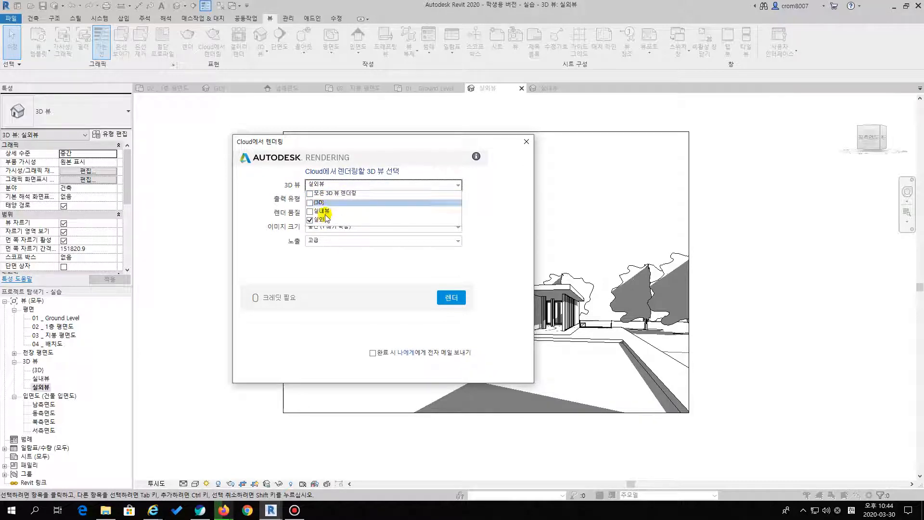
click(499, 196)
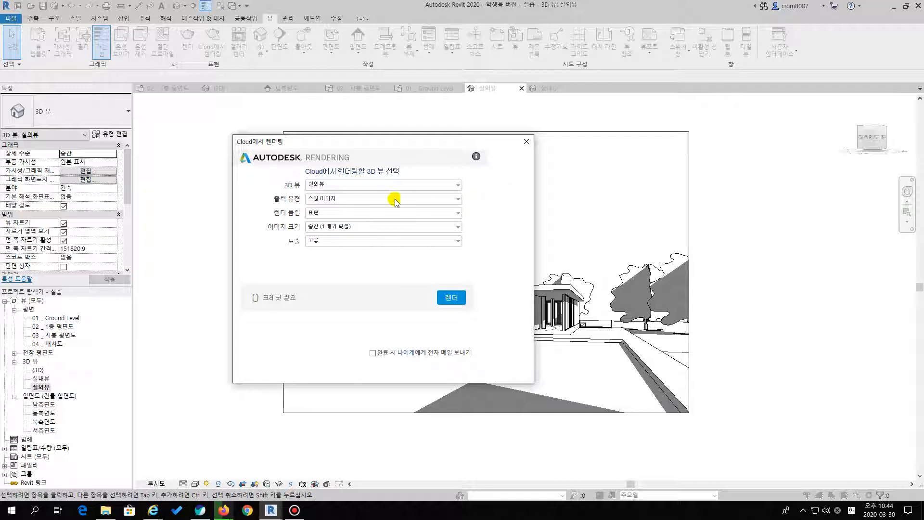
click(339, 198)
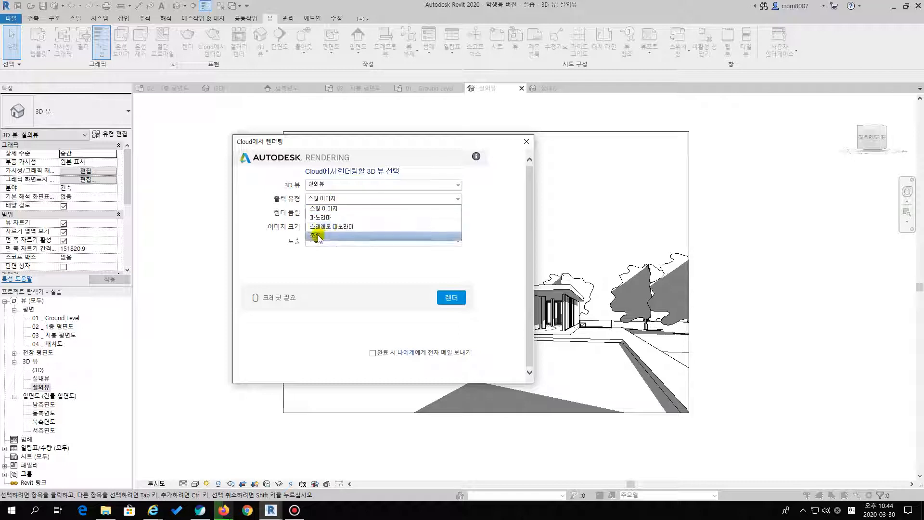
click(340, 210)
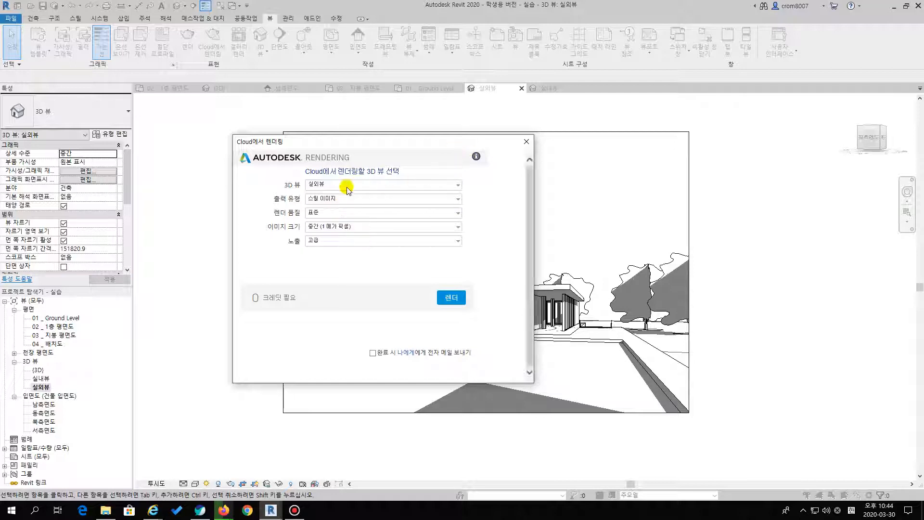
Set the cloud render quality to 최종 and the image size to 대형 (2.25 메가 픽셀)
click(326, 212)
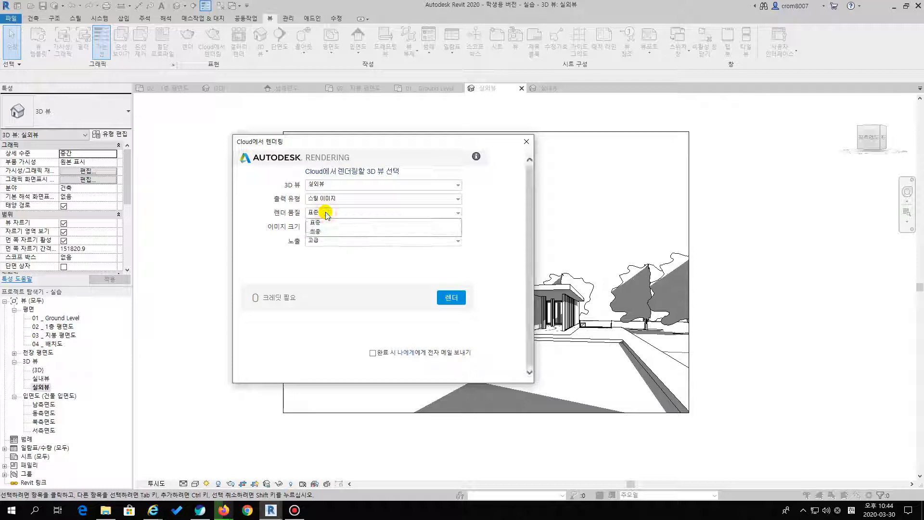
click(325, 232)
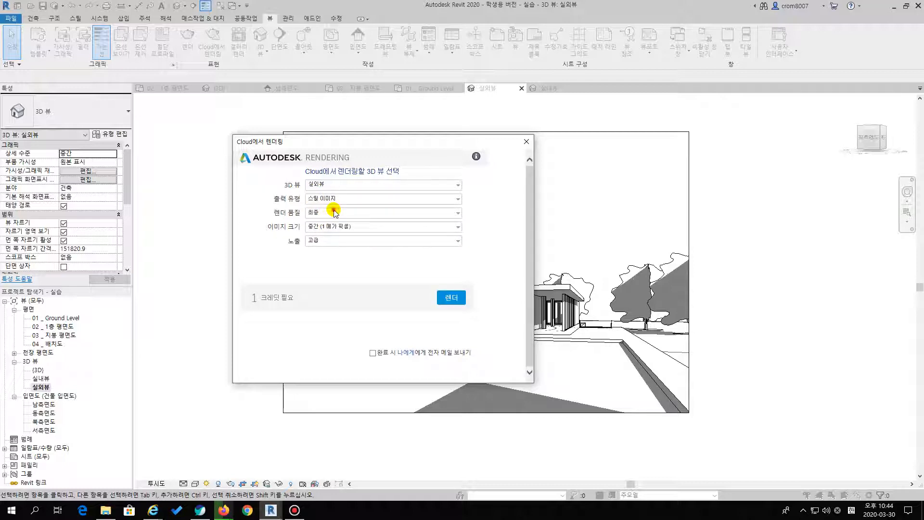
click(333, 212)
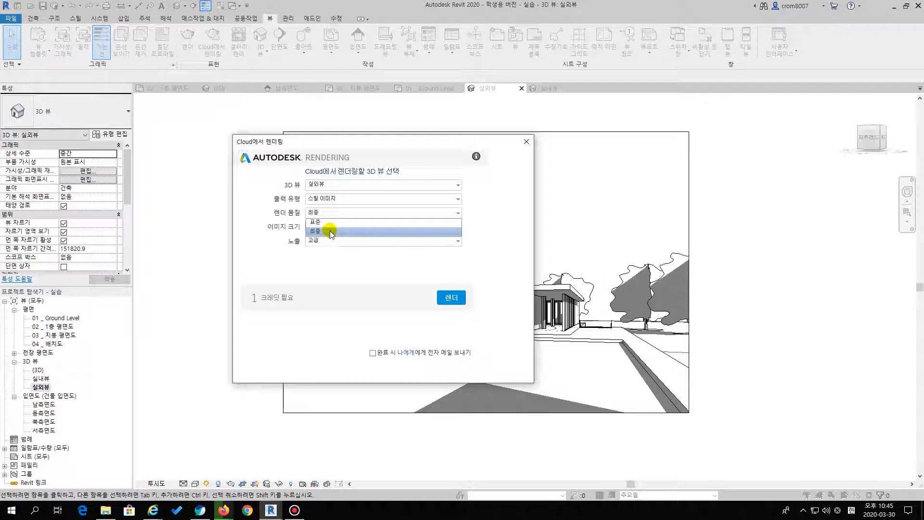
click(331, 231)
click(329, 228)
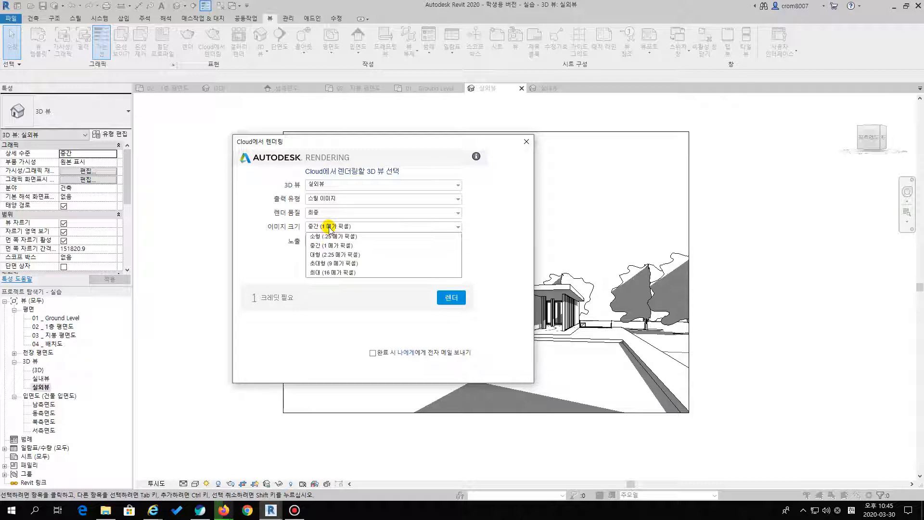
click(331, 254)
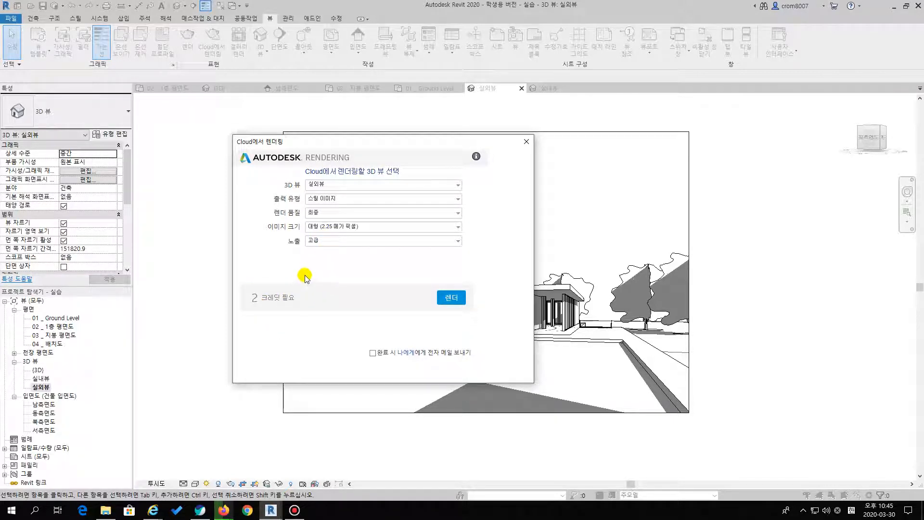
Try the 원시 exposure option for the cloud rendering and return the exposure to 고급
click(330, 241)
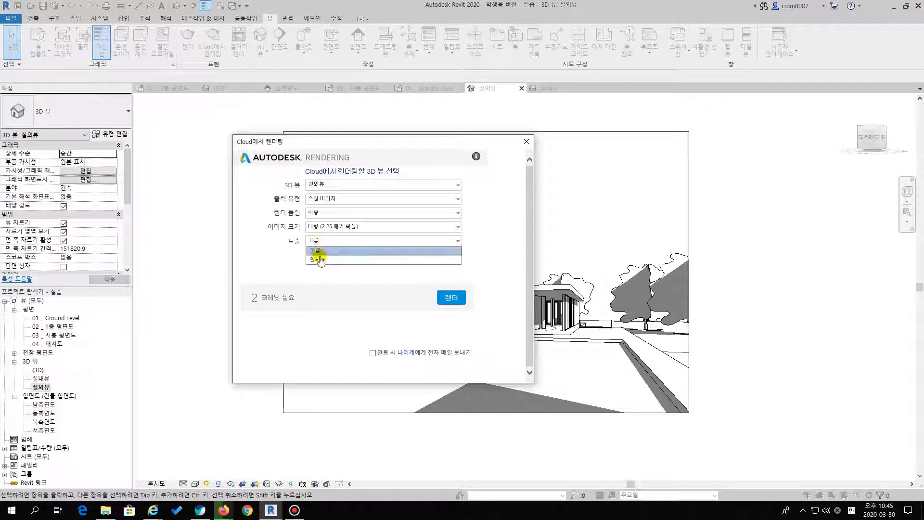
click(323, 249)
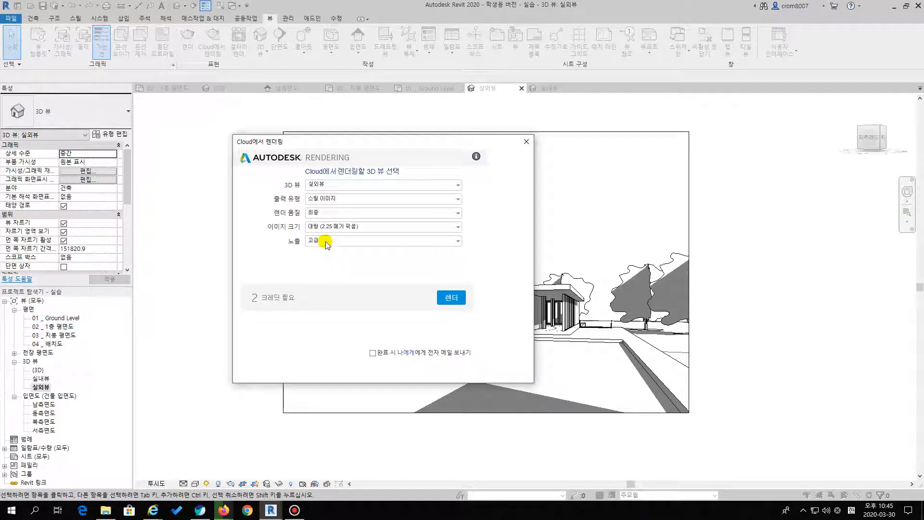
click(326, 243)
click(318, 249)
click(383, 241)
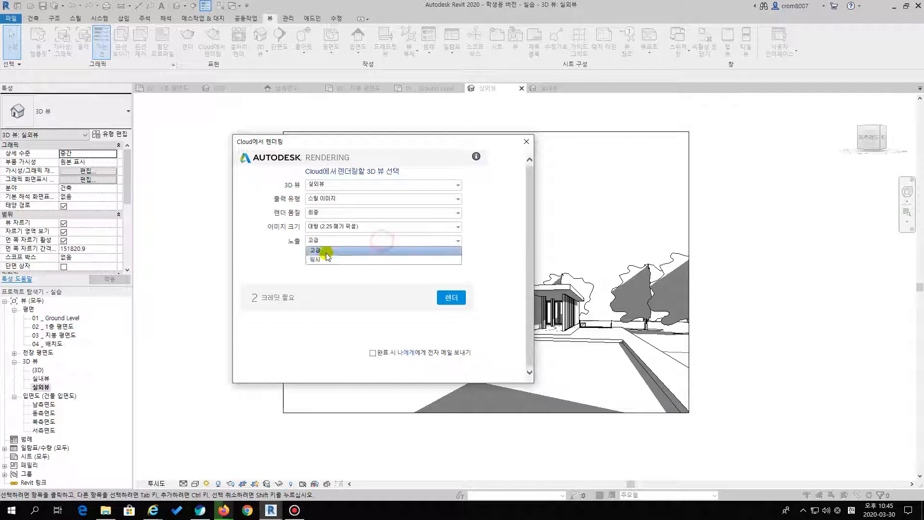
click(322, 260)
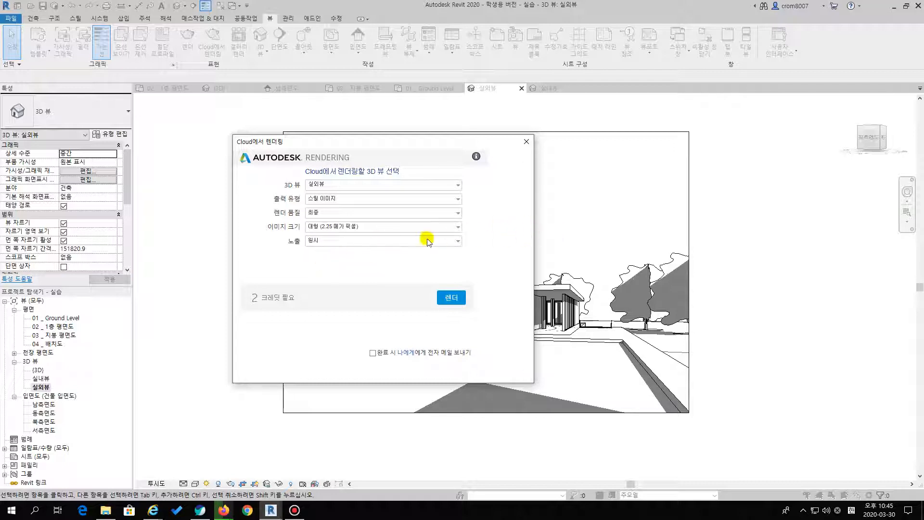
click(359, 241)
click(321, 250)
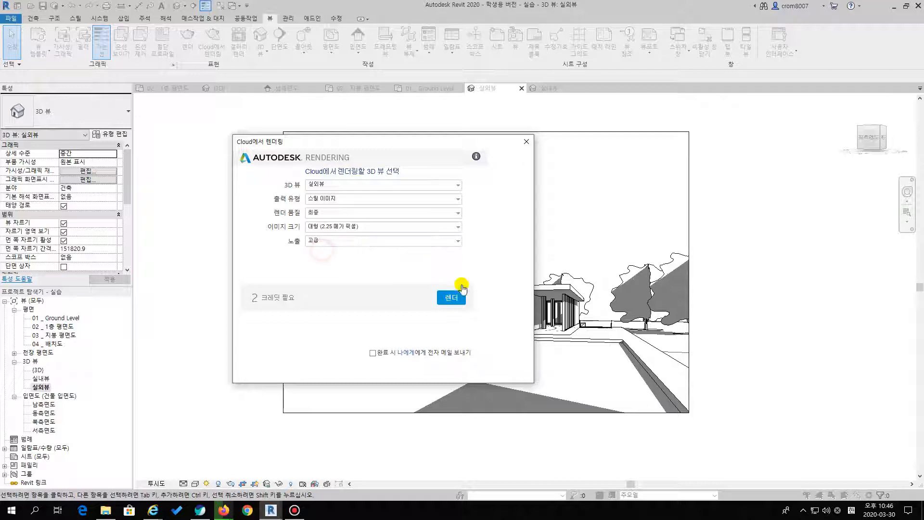
Start the cloud rendering of 실외뷰 and open the online render gallery
click(451, 298)
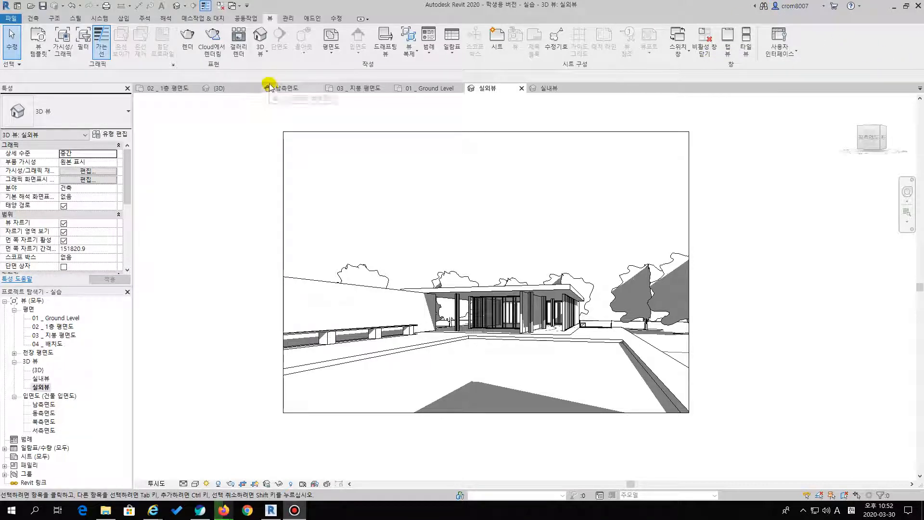
click(240, 44)
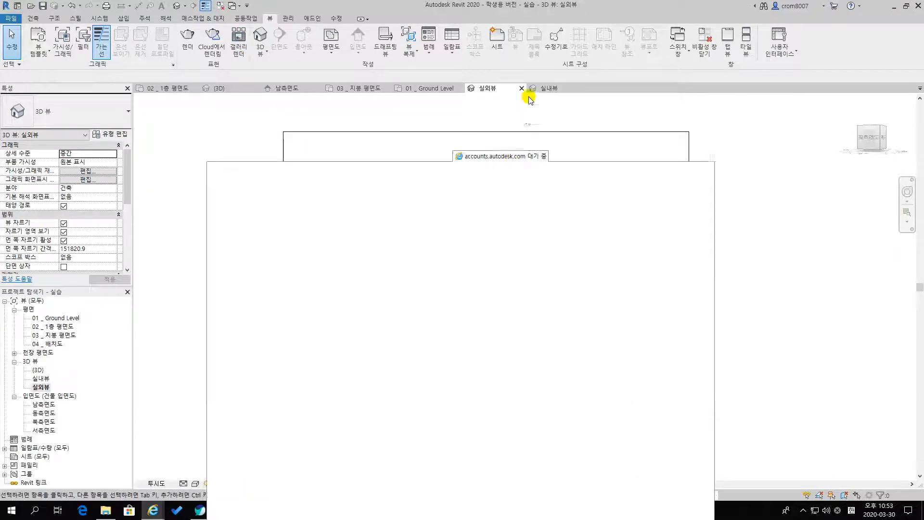
Open the 실습.rvt project in the online render gallery and review the details of its renderings
double_click(611, 51)
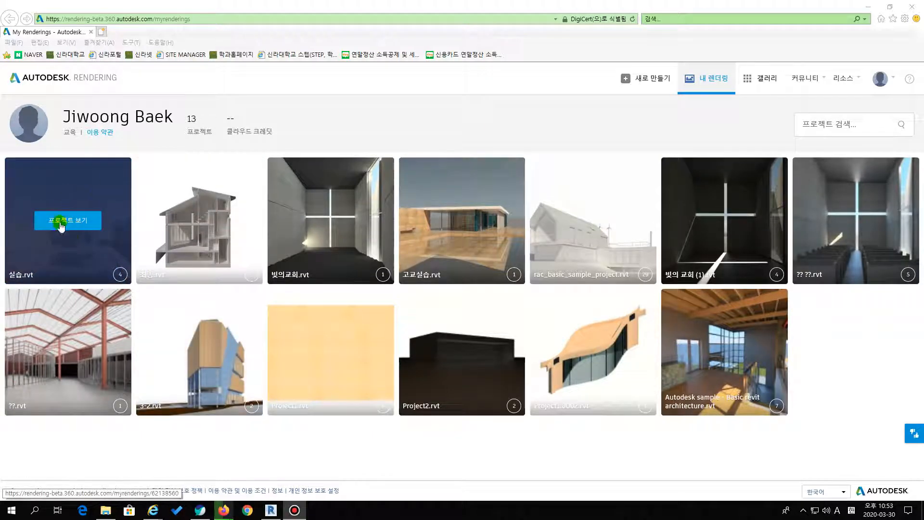
click(61, 222)
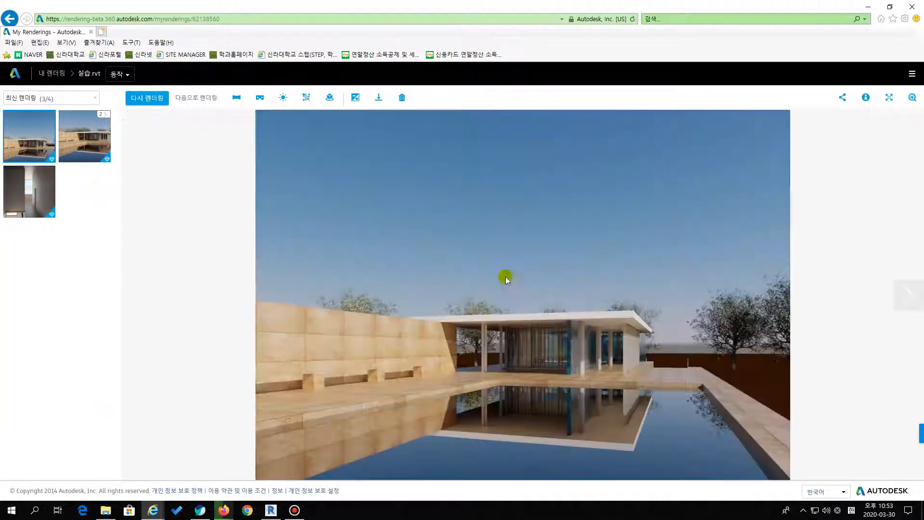
mouse_move(93, 138)
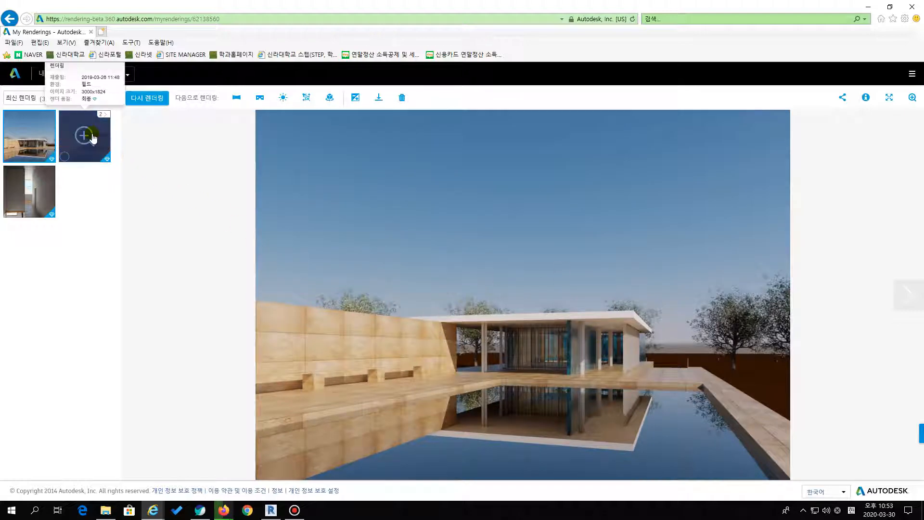
mouse_move(38, 190)
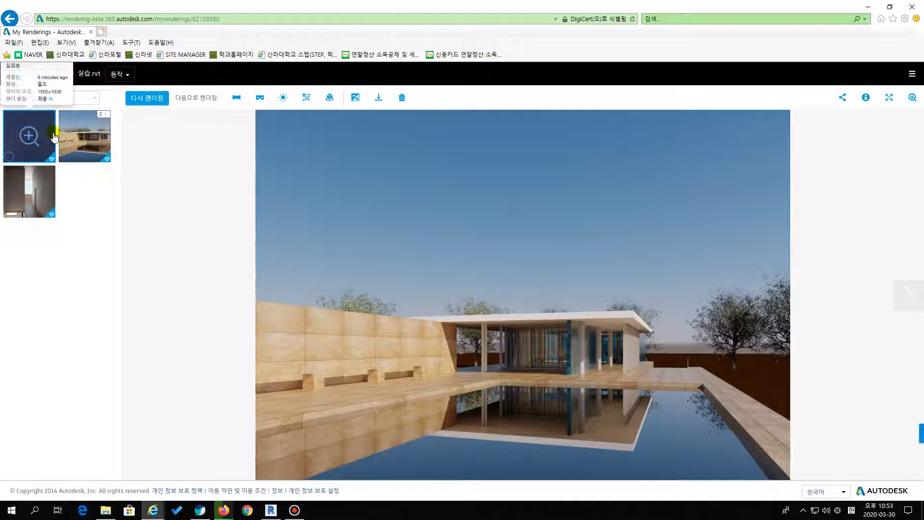
mouse_move(37, 144)
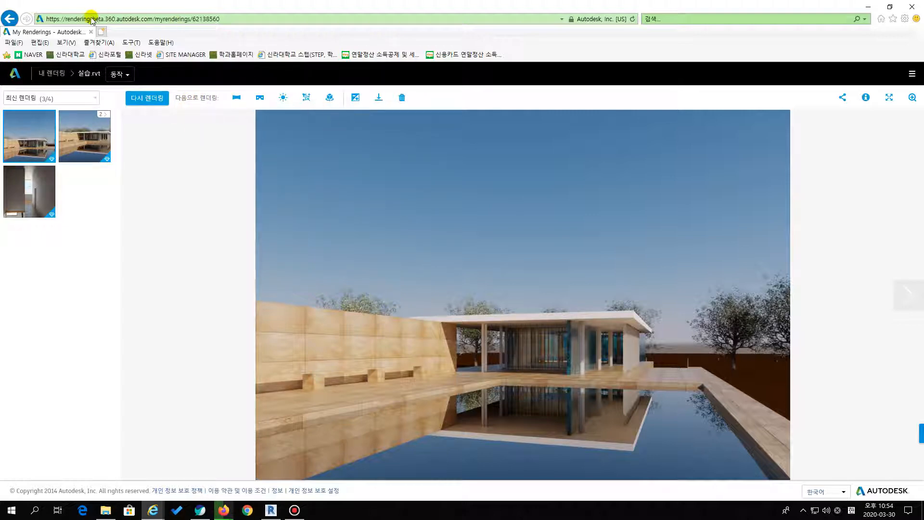
Check the project page's web address and the panorama render settings for the exterior rendering
click(245, 18)
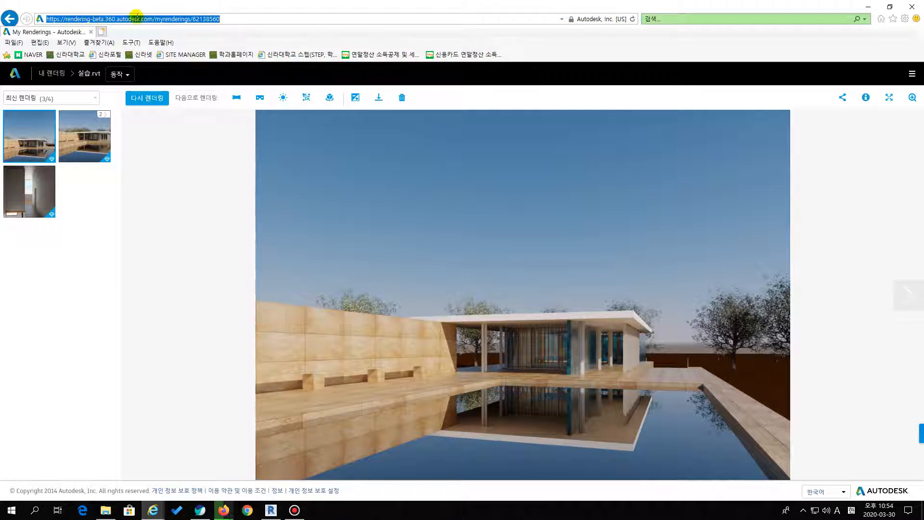
click(203, 146)
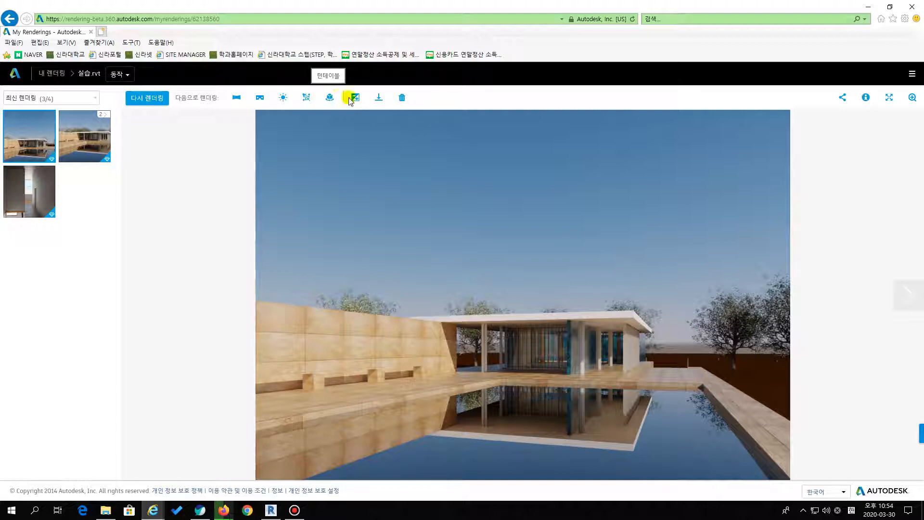
click(237, 98)
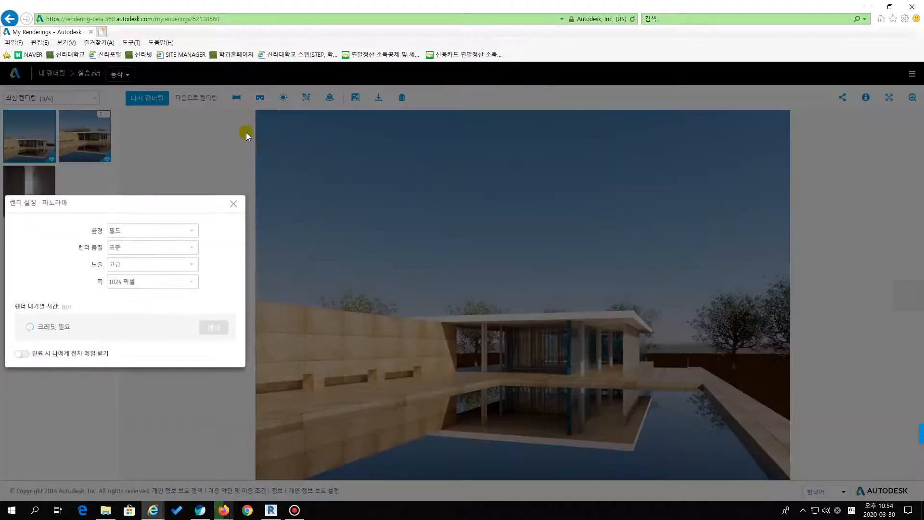
click(233, 203)
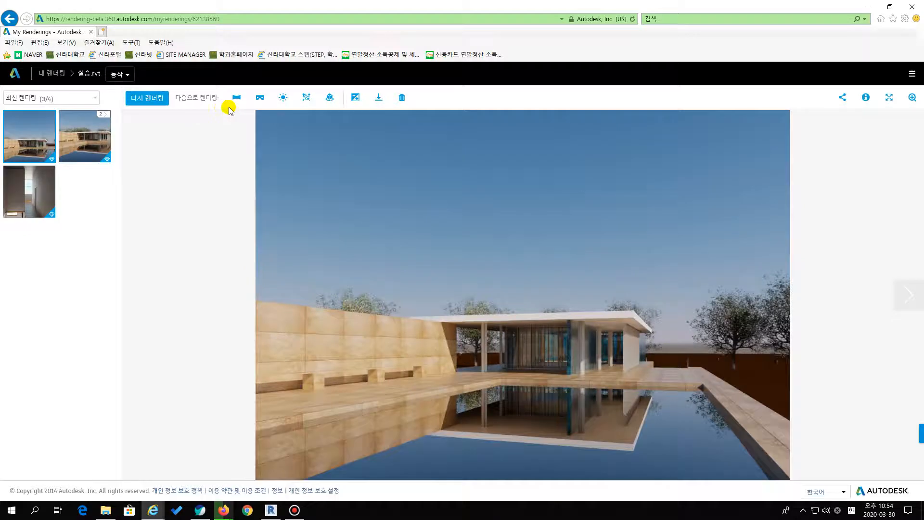
Download the exterior cloud rendering as a JPEG image, save it and return to Revit
click(379, 98)
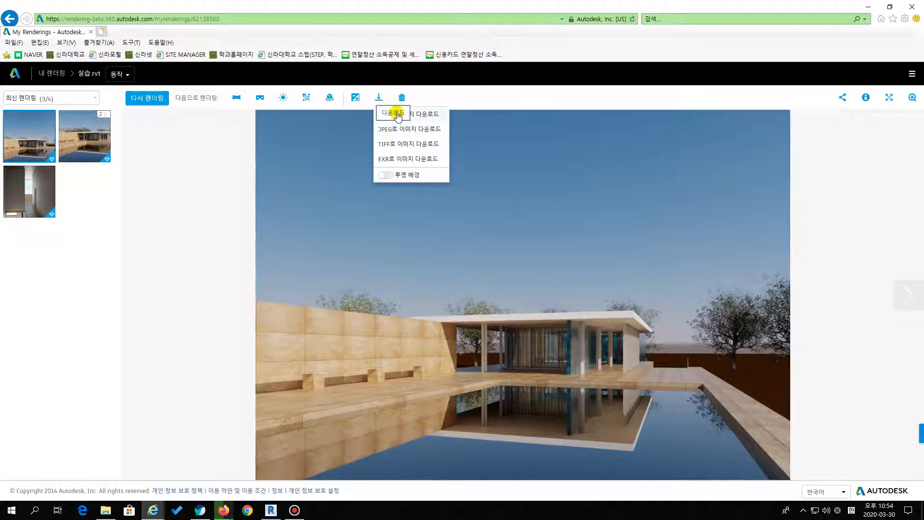
click(417, 130)
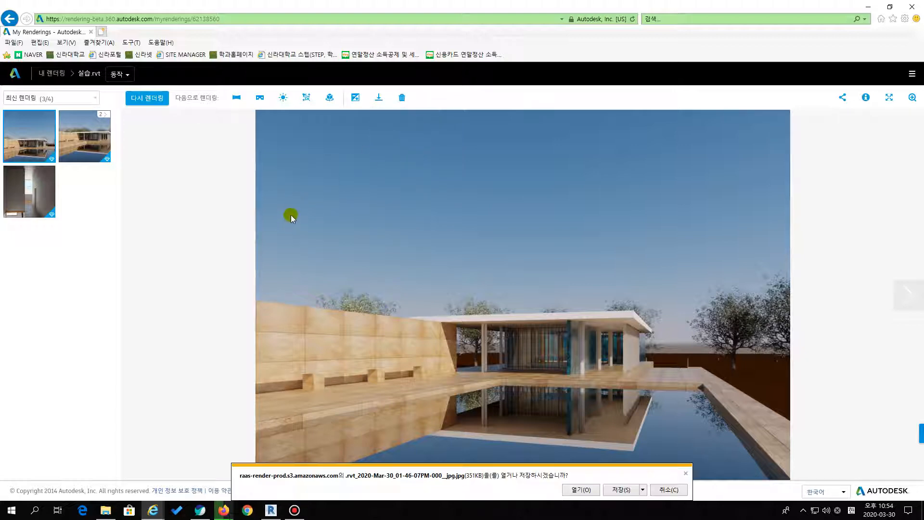
click(619, 490)
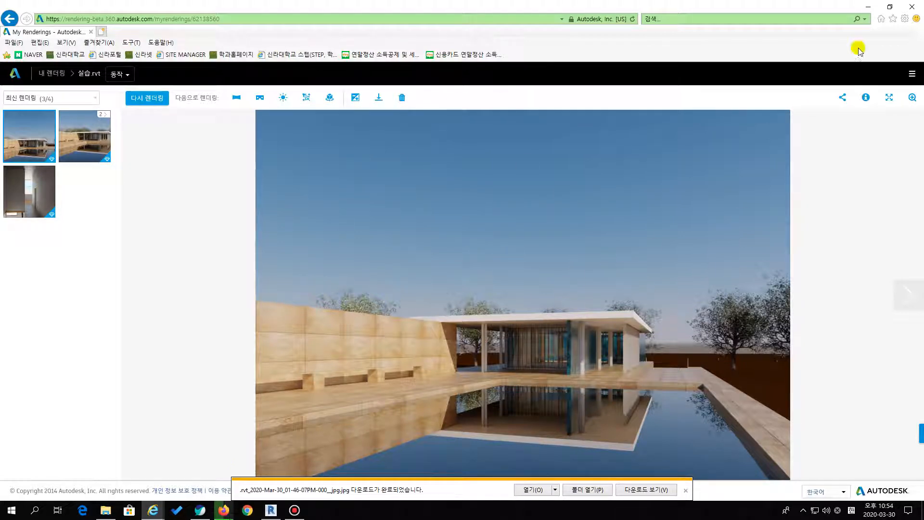
click(868, 7)
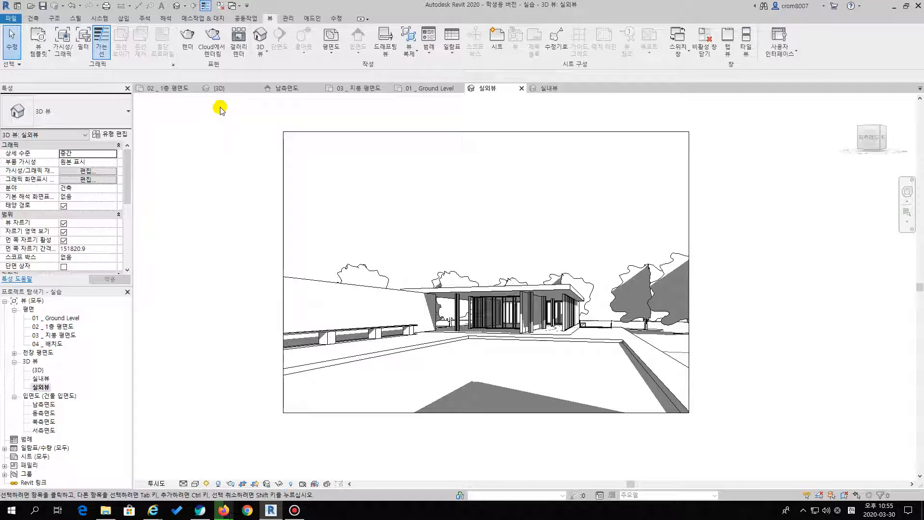
Open the local rendering settings for 실외뷰 and set the quality to 높음, trying 최고 along the way
click(186, 38)
drag(139, 37, 235, 74)
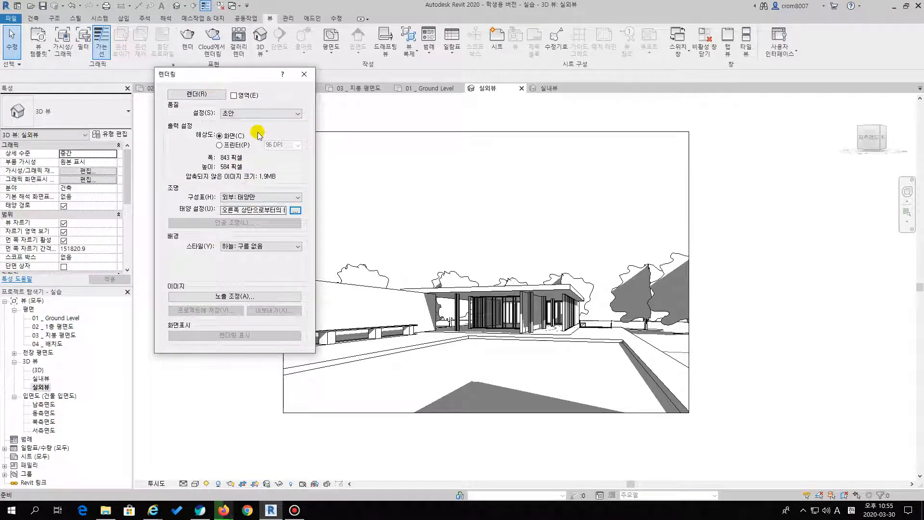
click(235, 116)
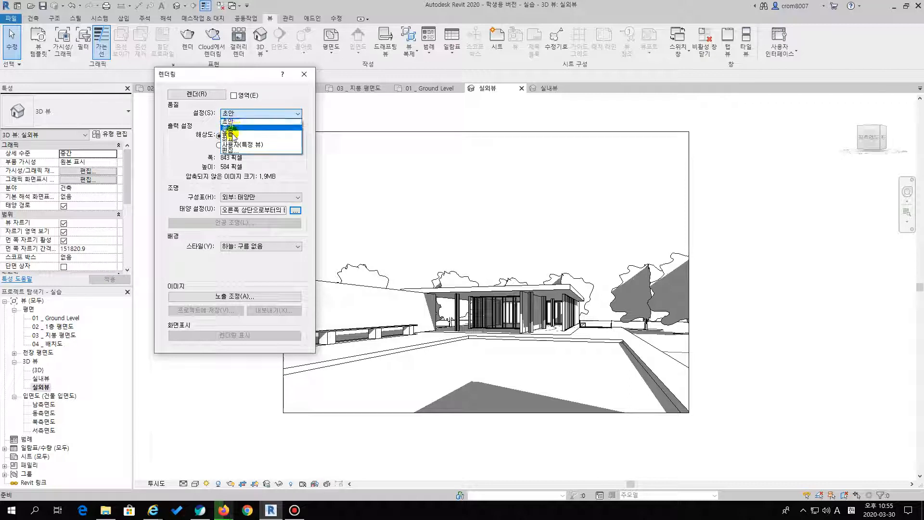
click(233, 133)
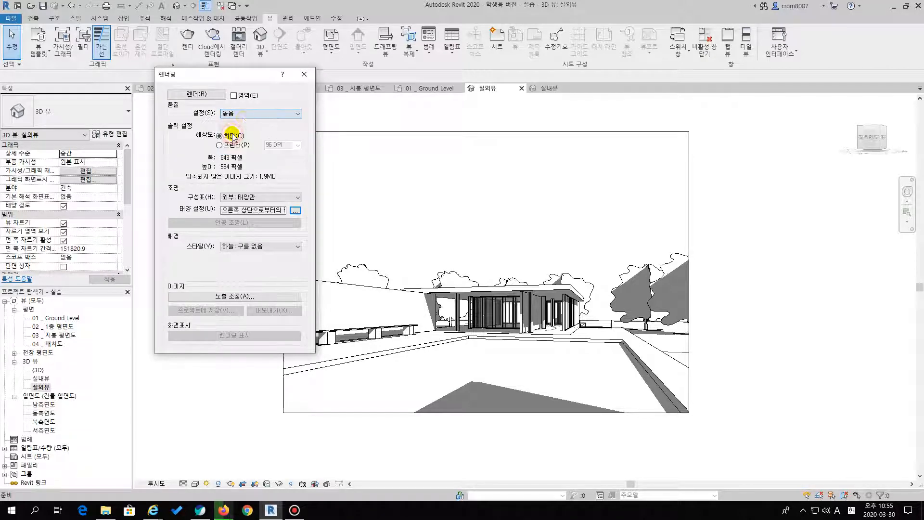
click(234, 114)
click(239, 139)
click(241, 114)
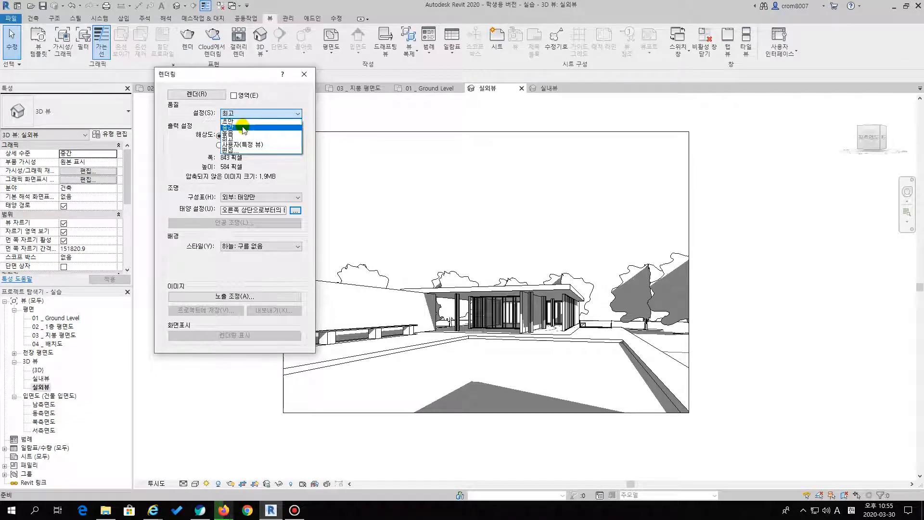
click(243, 133)
click(243, 114)
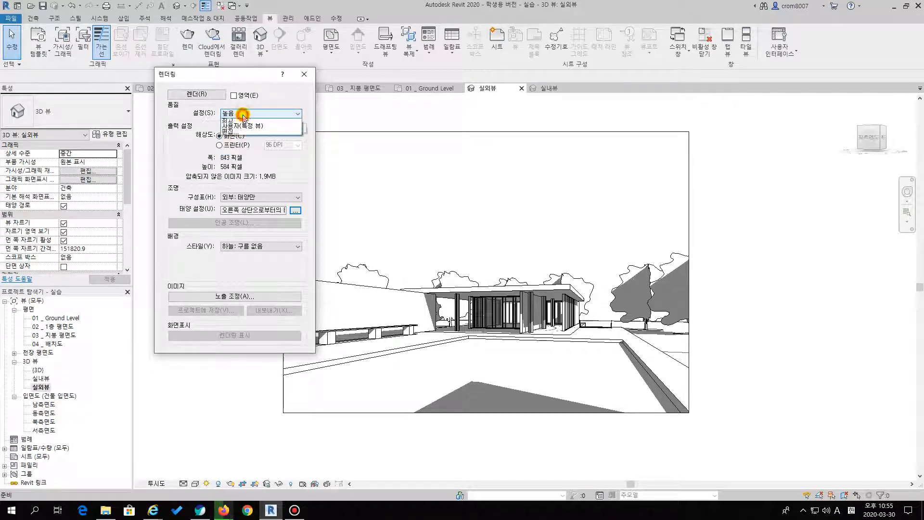
click(235, 134)
click(239, 115)
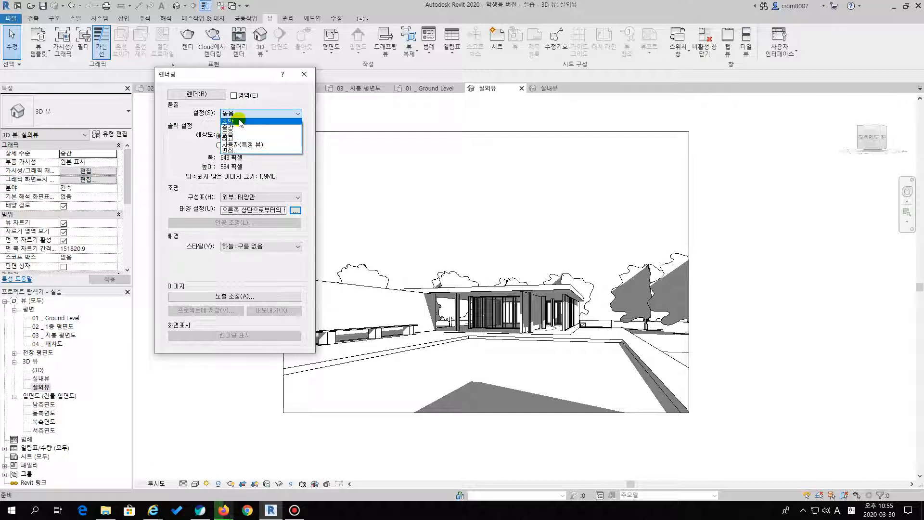
click(248, 116)
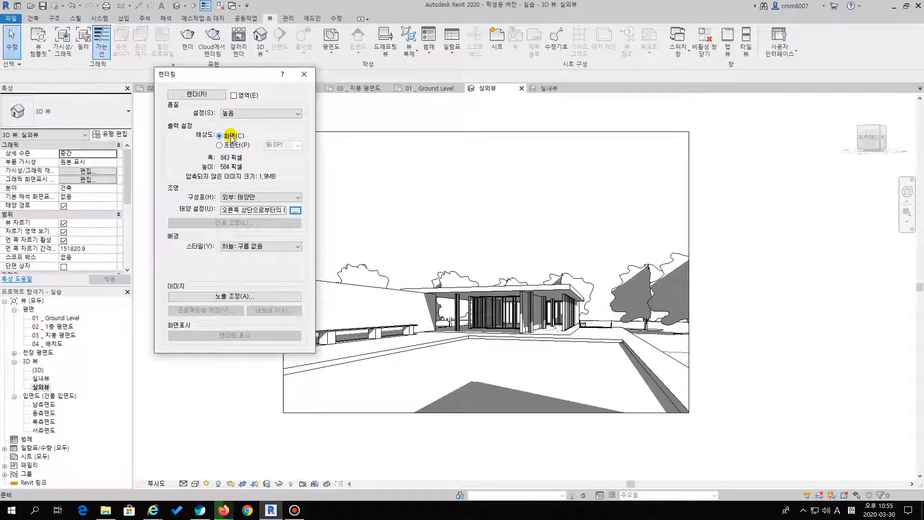
Compare the 화면 and 프린터 output resolutions and choose 프린터
click(232, 146)
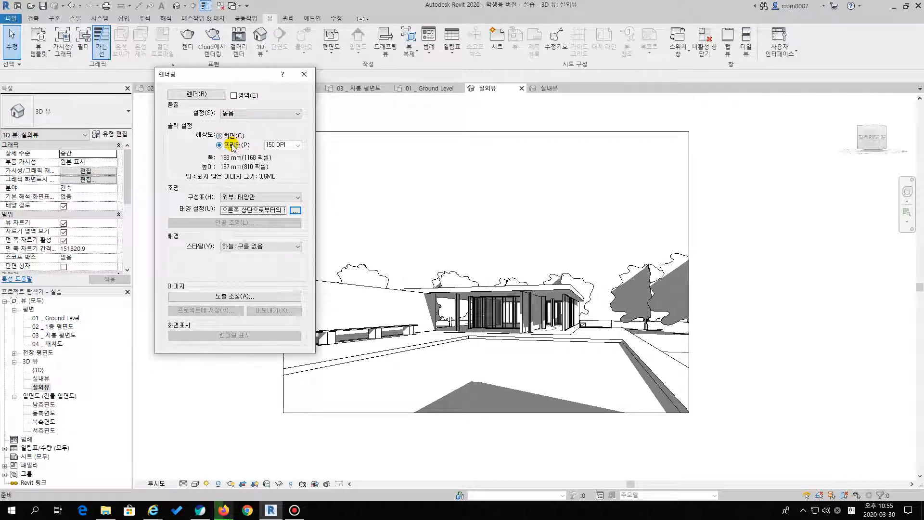
click(231, 137)
click(231, 145)
click(230, 136)
click(231, 145)
click(231, 136)
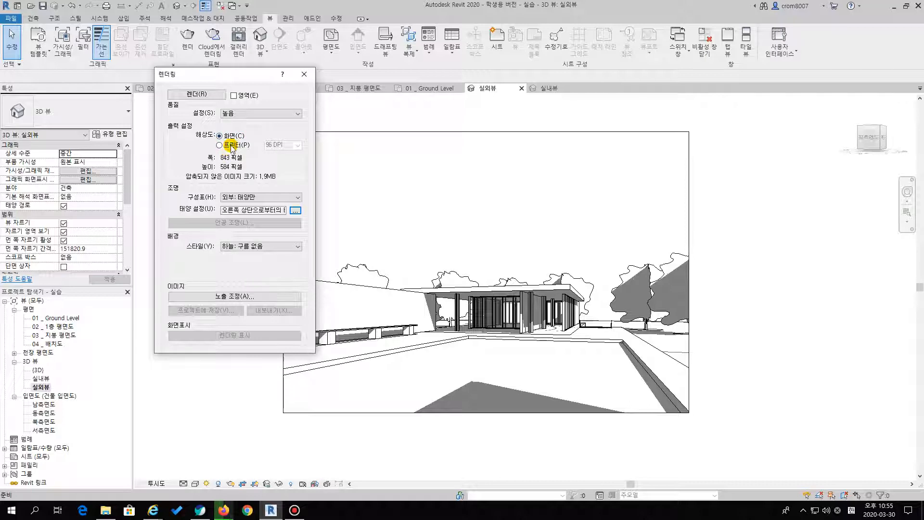
click(232, 146)
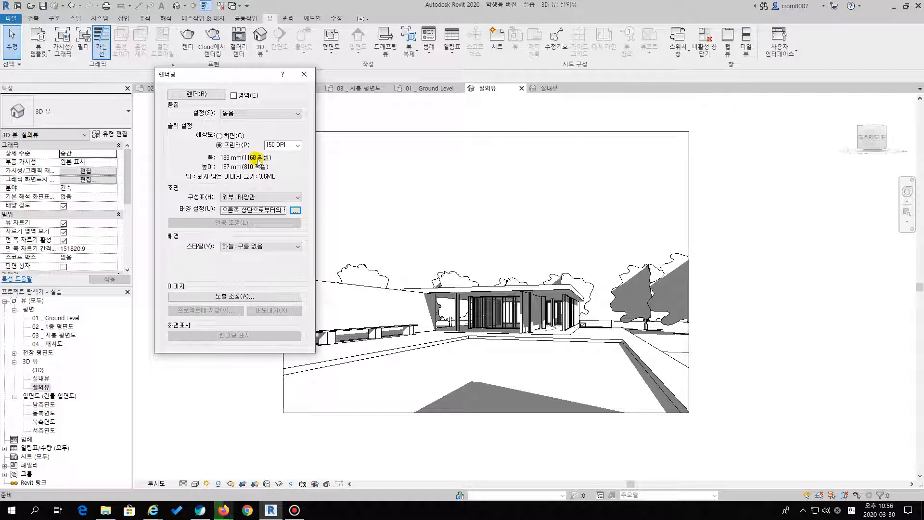
Try 300 DPI, return the printer resolution to 150 DPI and render the exterior view locally
click(290, 145)
click(283, 167)
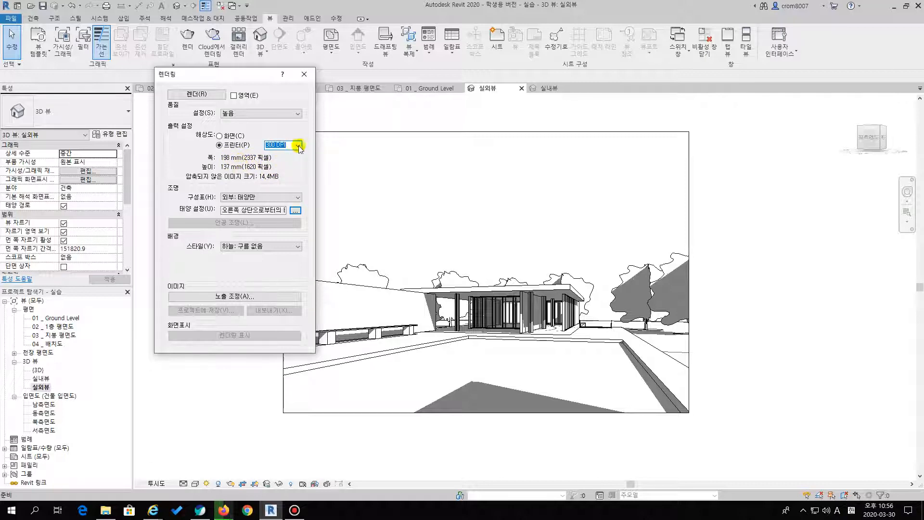
click(298, 145)
click(279, 160)
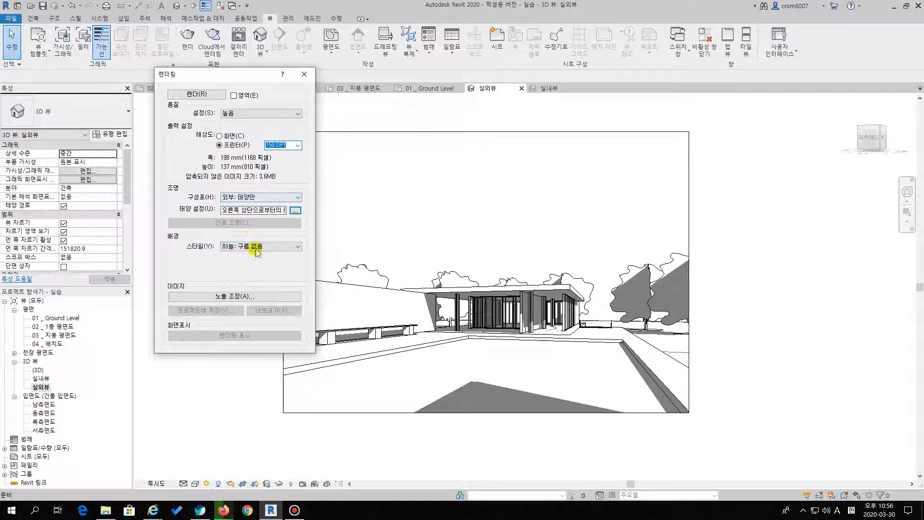
click(195, 94)
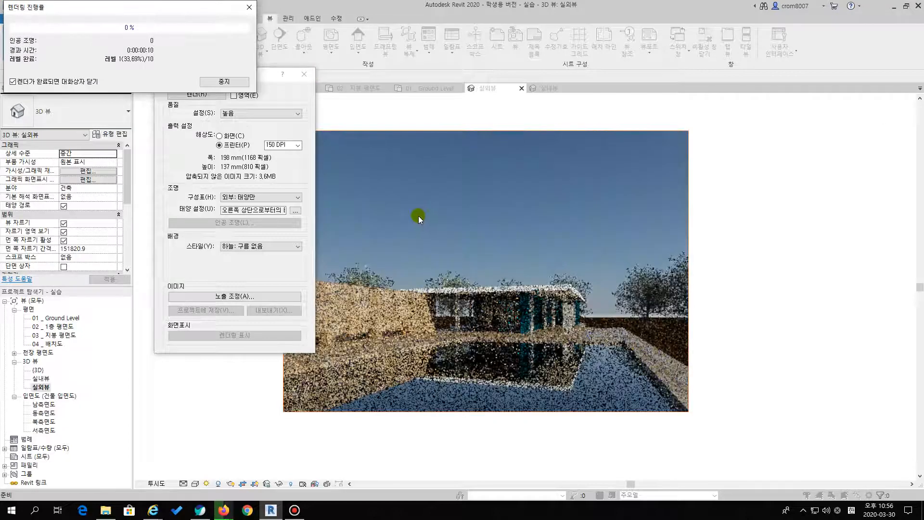
click(268, 74)
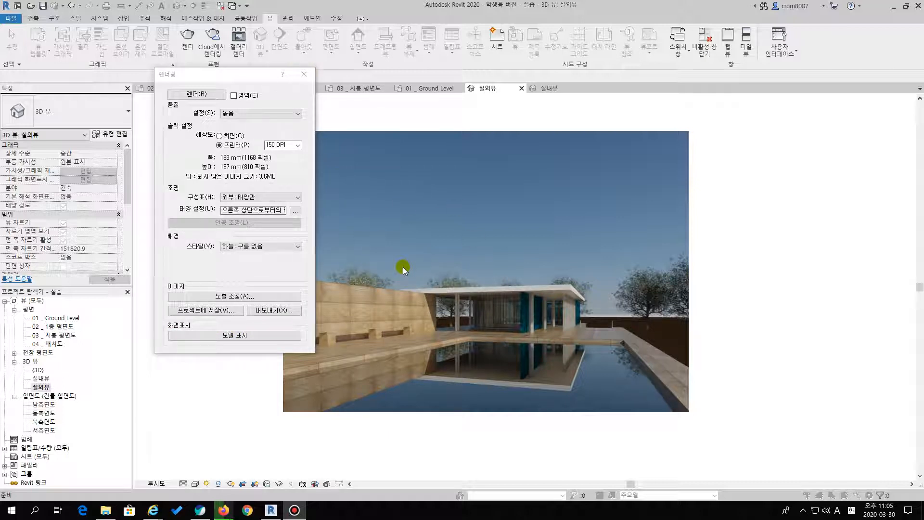
Save the rendered image to the project as 실외뷰_1 and locate the 렌더링 branch in the project browser
click(218, 309)
click(218, 310)
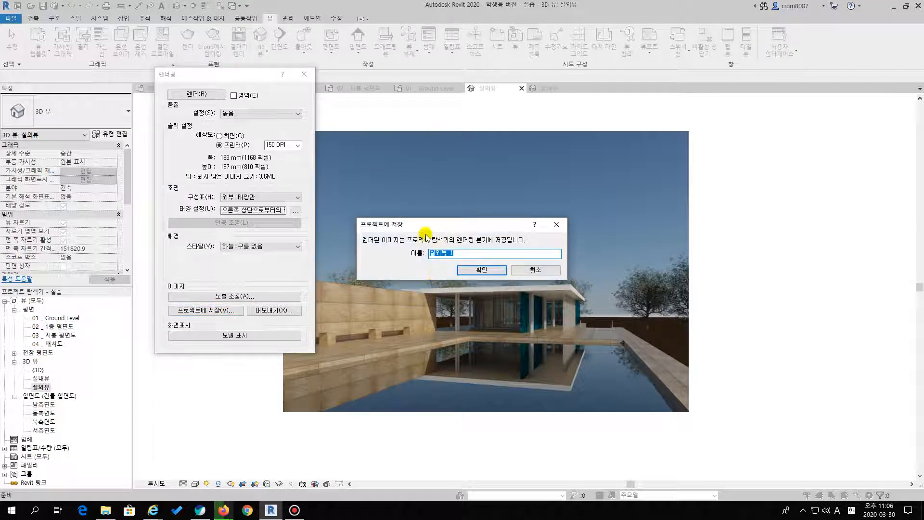
click(473, 272)
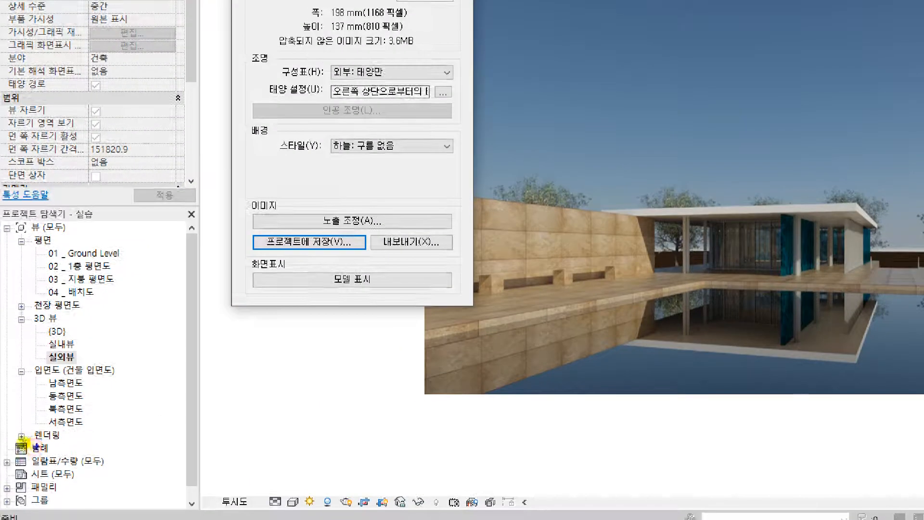
mouse_move(48, 443)
mouse_down()
mouse_move(70, 435)
mouse_move(46, 424)
mouse_move(24, 439)
mouse_move(68, 435)
mouse_up()
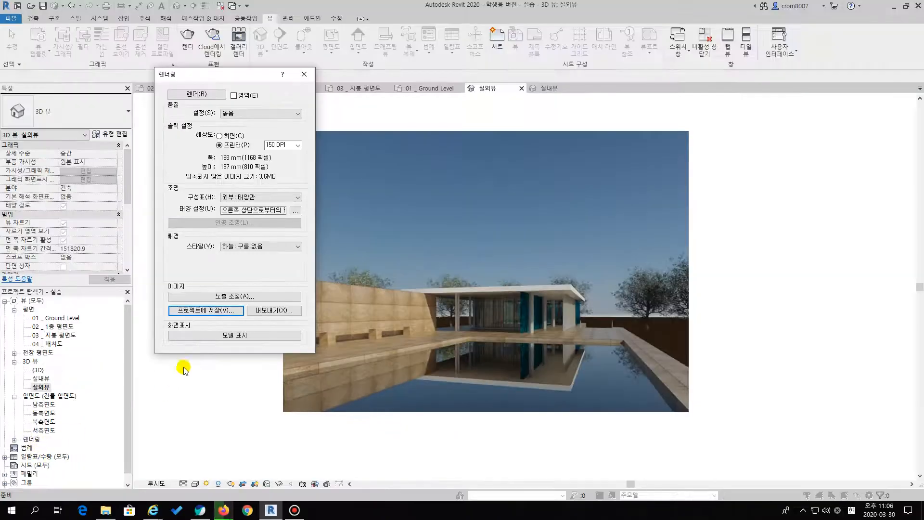
Export the rendered image as the JPEG file 실외뷰 in the 3강 바르셀로나 파빌리온 folder and close the rendering settings
click(260, 311)
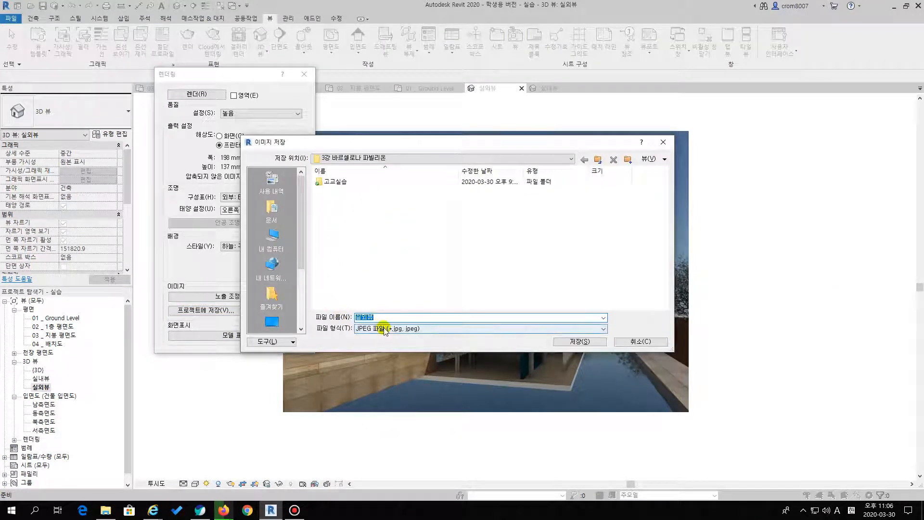
click(558, 343)
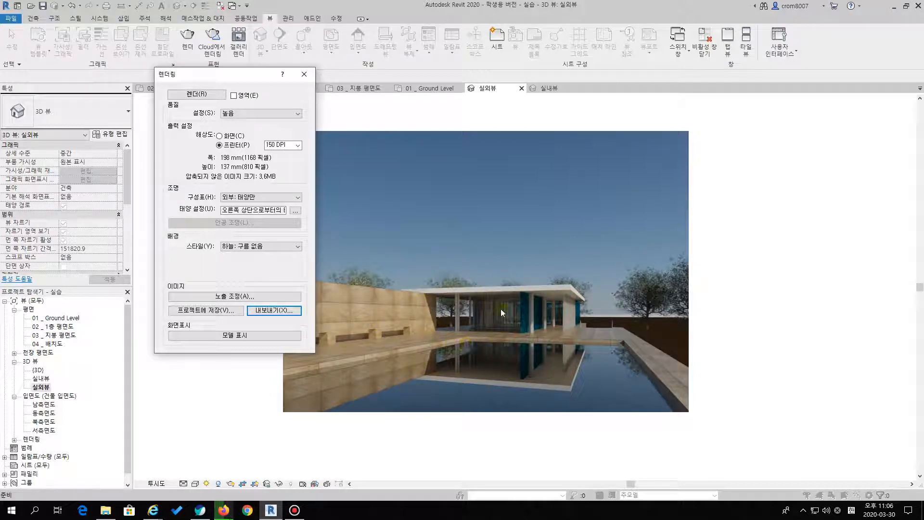
click(304, 74)
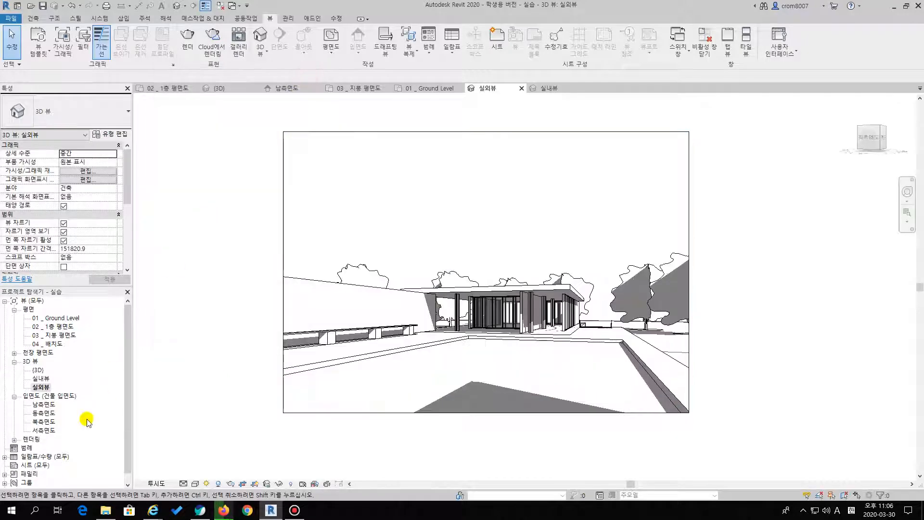
Open the saved rendering 실외뷰_1 from the project's 렌더링 views
click(14, 440)
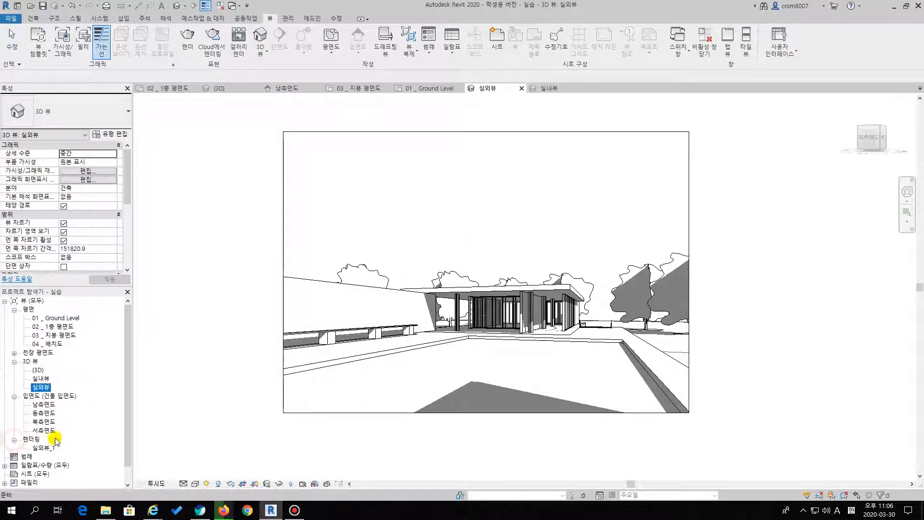
double_click(43, 448)
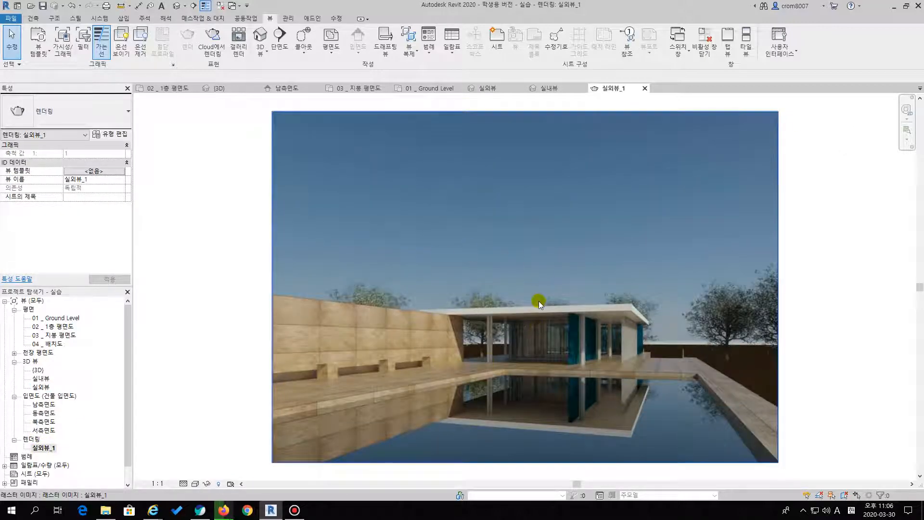
scroll(539, 302, down, 1)
right_click(564, 257)
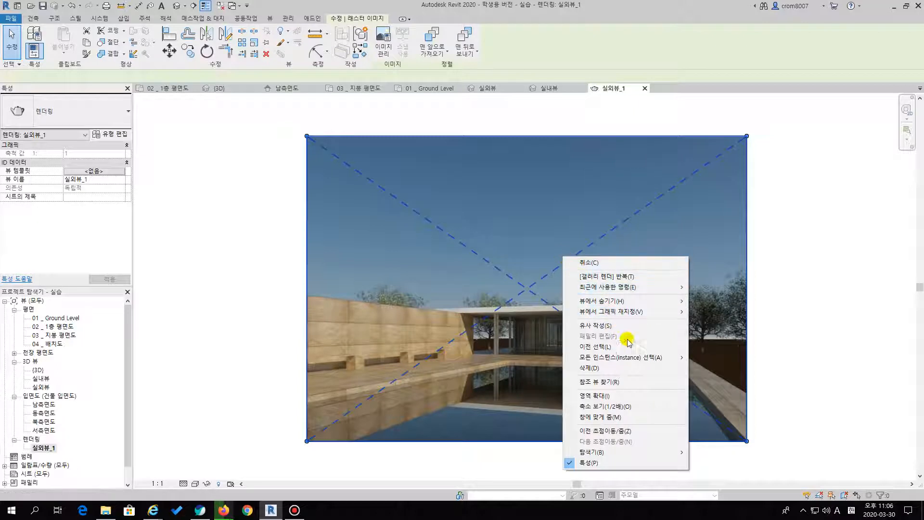
click(798, 308)
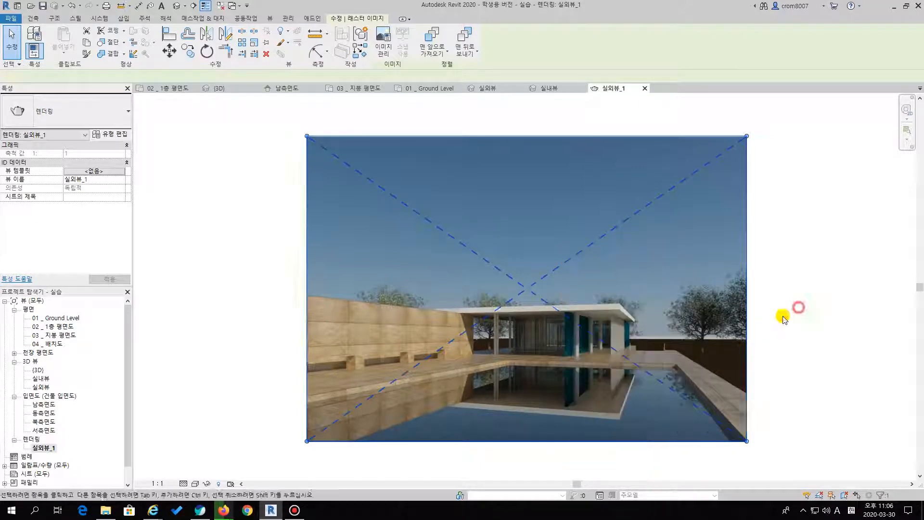
right_click(42, 447)
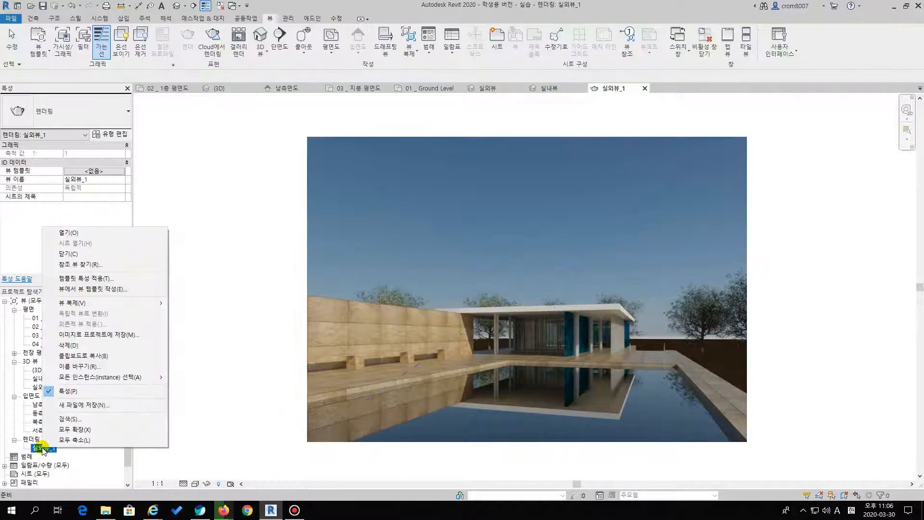
click(86, 405)
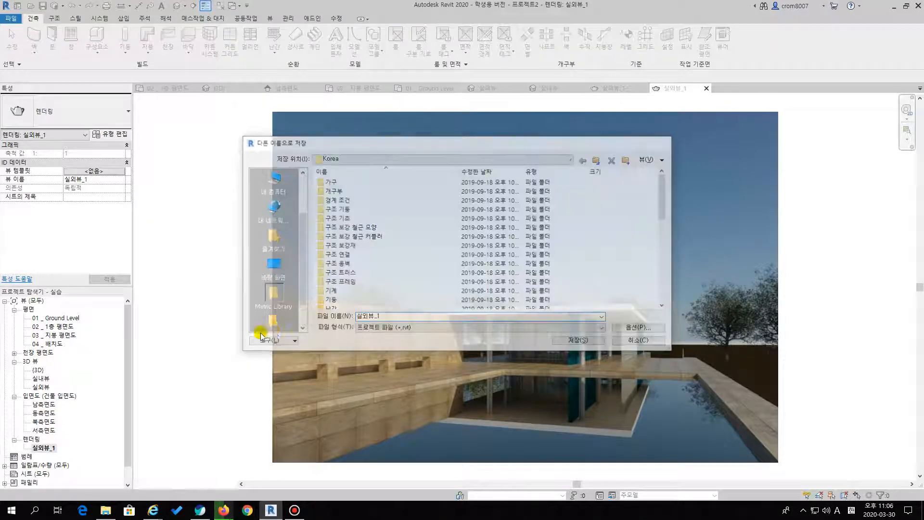
key(Escape)
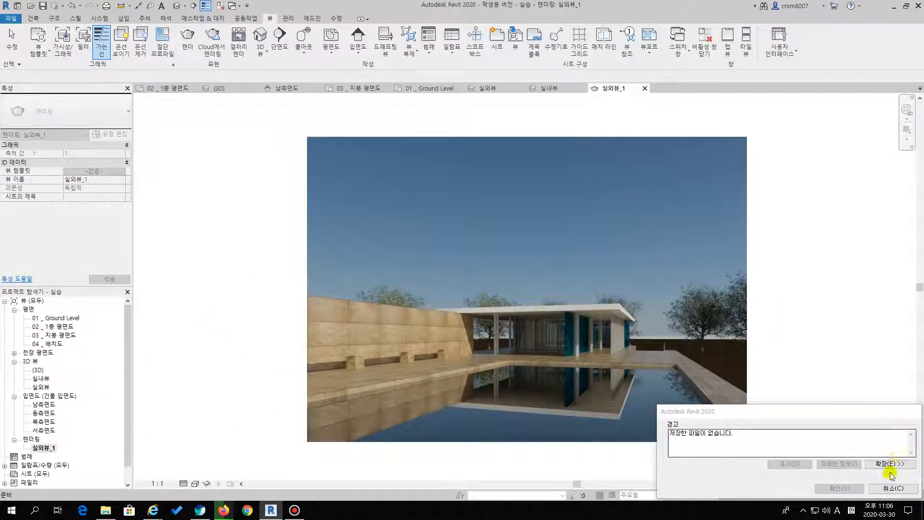
click(893, 488)
Export the current window of the 실외뷰_1 rendering as a medium-quality JPEG image, sized by zoom at 100% of actual size
click(235, 183)
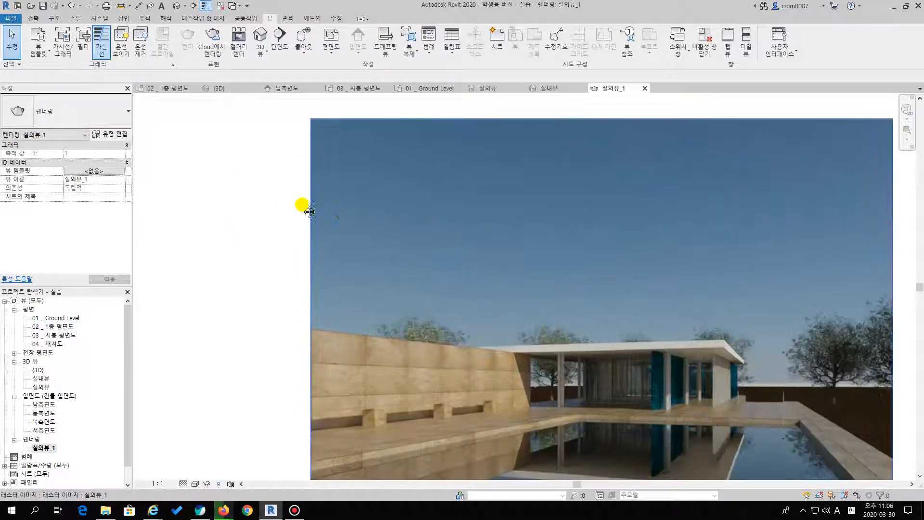
middle_drag(327, 206, 245, 200)
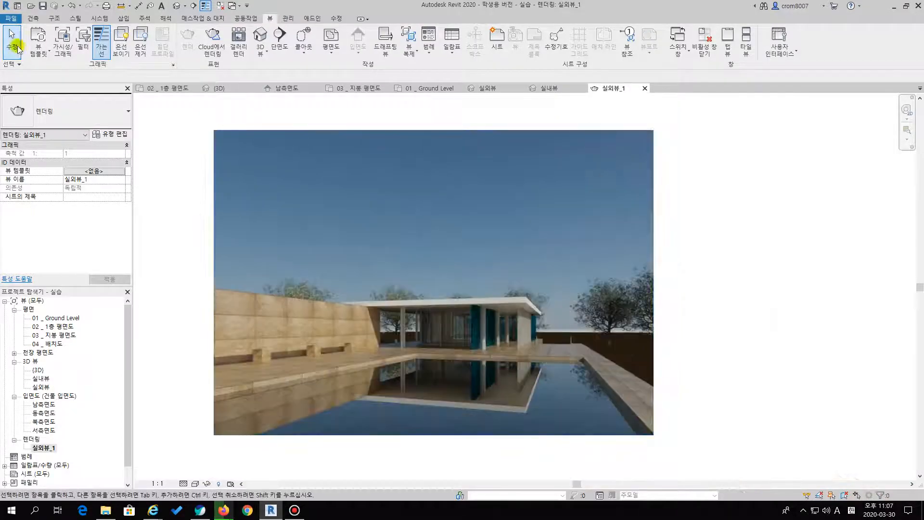
click(8, 20)
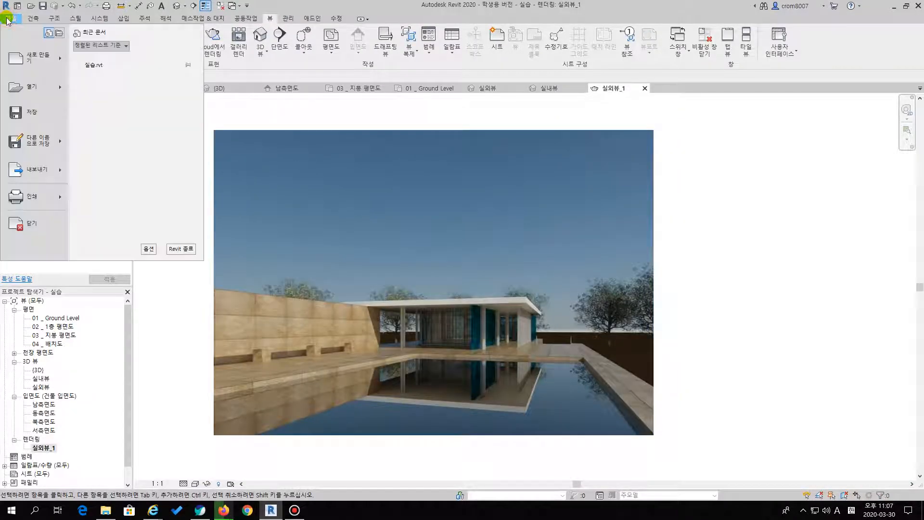
click(57, 169)
mouse_move(132, 235)
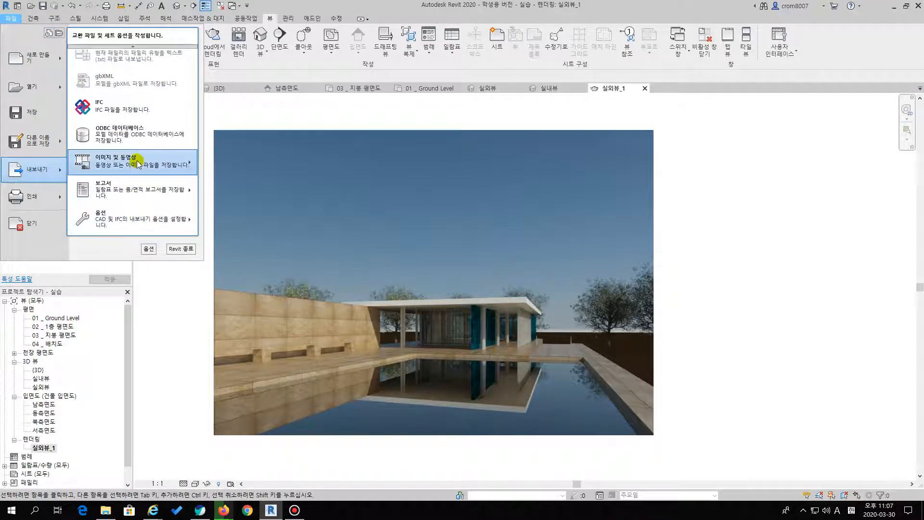
mouse_move(150, 160)
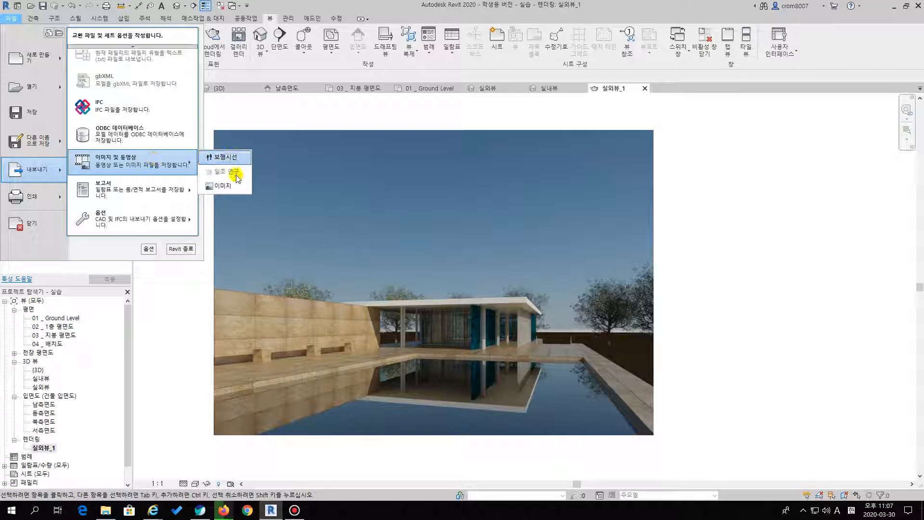
click(226, 185)
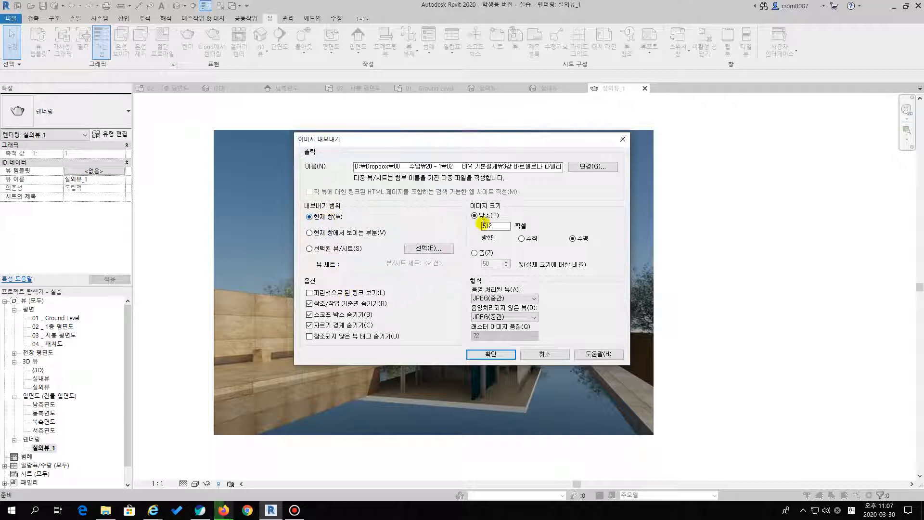
click(482, 254)
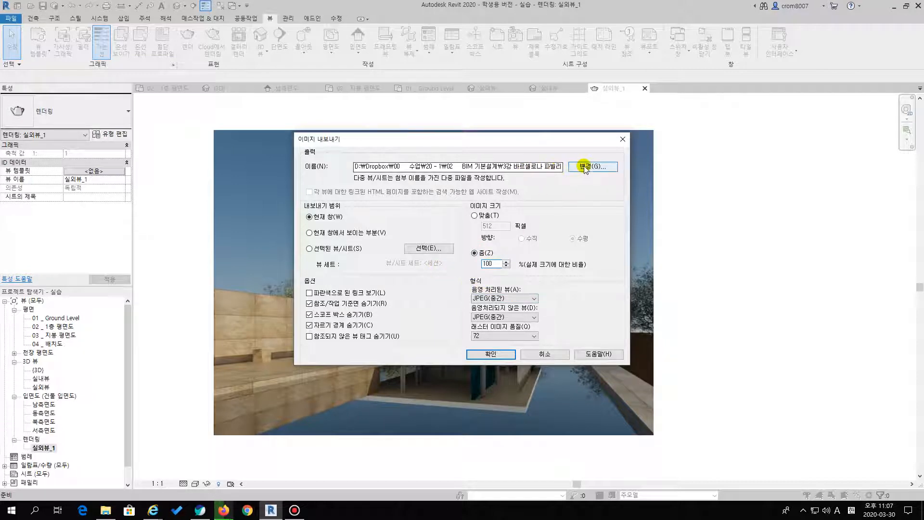
click(496, 359)
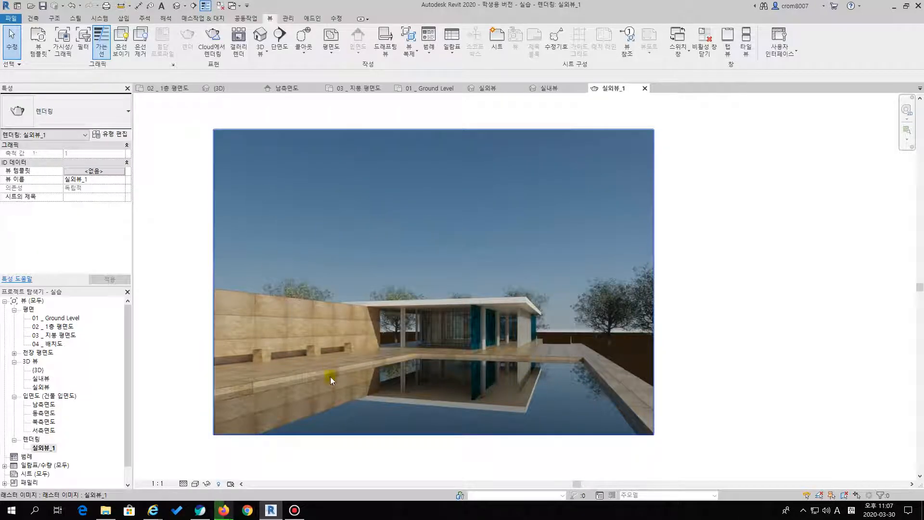
Open the interior camera view 실내뷰 from the project's 3D views
click(171, 269)
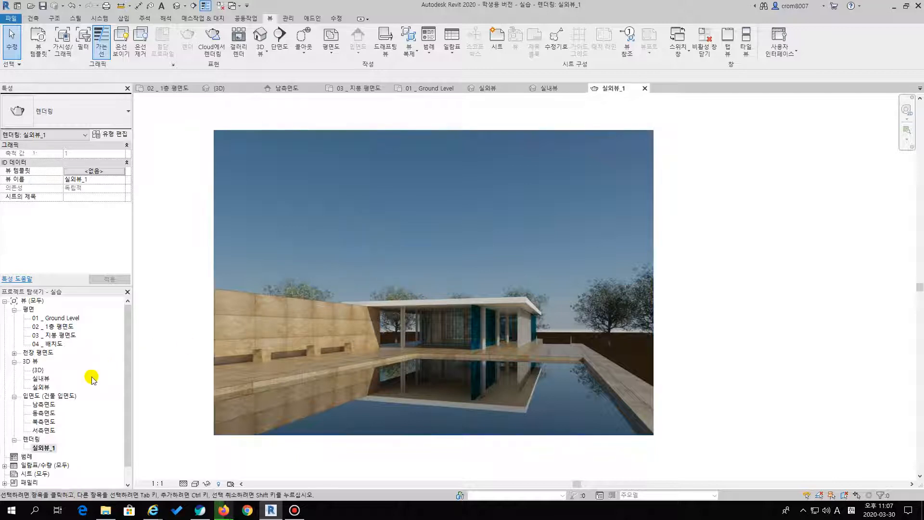
double_click(42, 379)
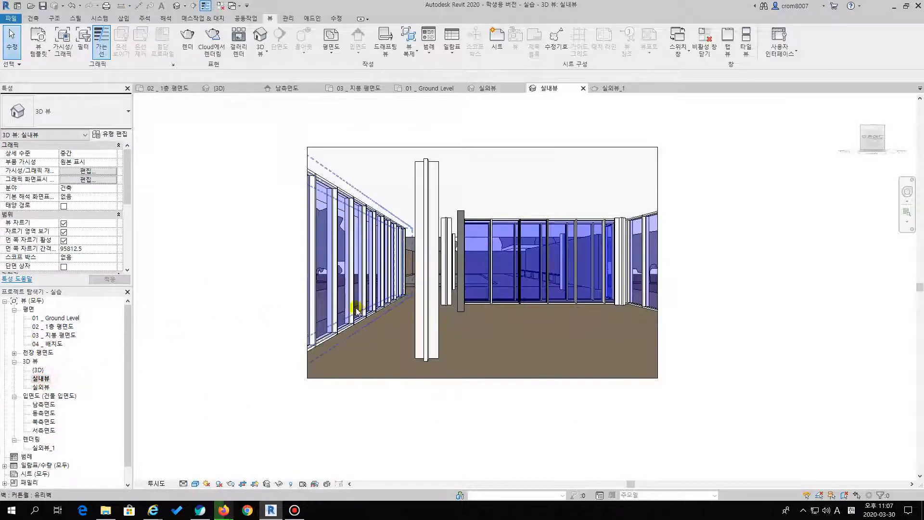
click(265, 292)
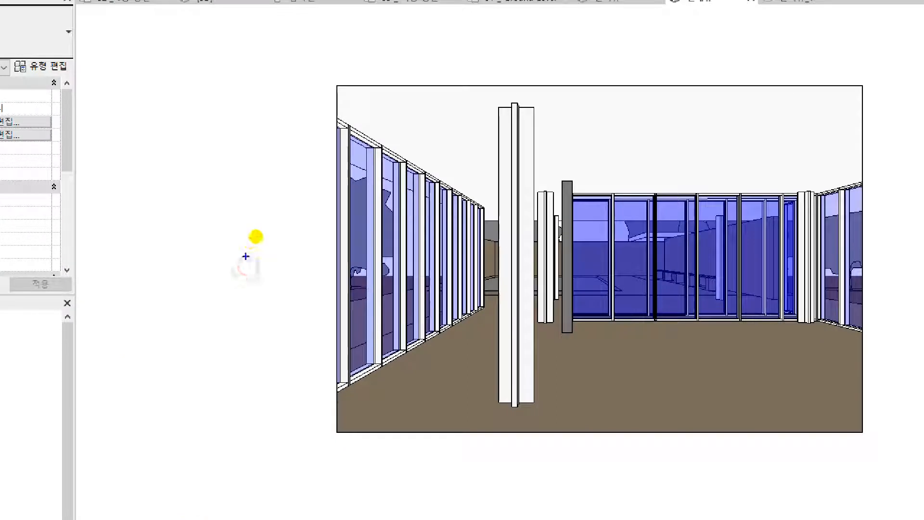
mouse_move(256, 240)
mouse_down()
mouse_move(238, 260)
mouse_move(288, 226)
mouse_move(324, 243)
mouse_move(335, 233)
mouse_up()
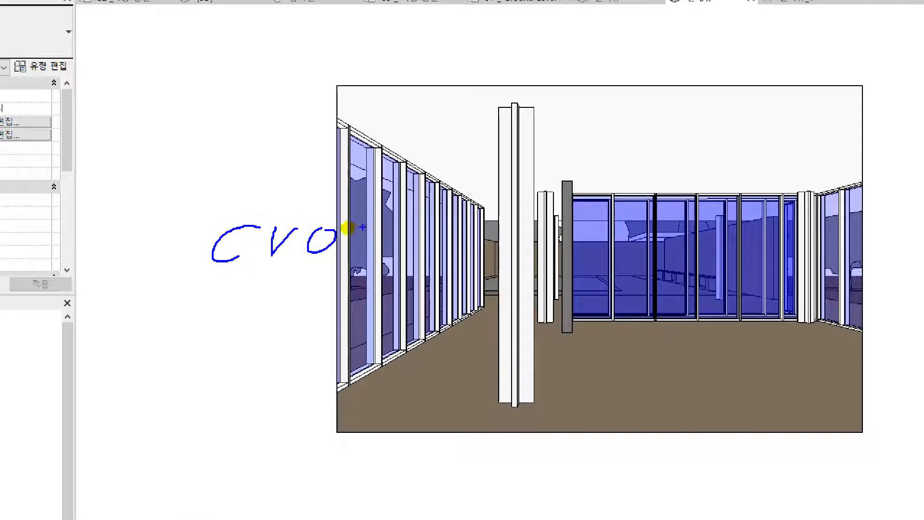
mouse_move(496, 50)
mouse_down()
mouse_move(460, 79)
mouse_move(489, 75)
mouse_move(518, 48)
mouse_move(551, 56)
mouse_move(557, 46)
mouse_move(633, 82)
mouse_up()
mouse_move(666, 47)
mouse_down()
mouse_move(661, 68)
mouse_move(738, 58)
mouse_move(755, 77)
mouse_move(749, 64)
mouse_up()
mouse_move(852, 51)
mouse_down()
mouse_move(813, 83)
mouse_move(848, 85)
mouse_up()
drag(737, 126, 757, 153)
drag(793, 129, 797, 153)
mouse_move(805, 129)
mouse_down()
mouse_move(809, 168)
mouse_move(839, 129)
mouse_move(868, 141)
mouse_move(873, 163)
mouse_up()
drag(877, 144, 913, 149)
click(882, 160)
mouse_move(626, 19)
mouse_down()
mouse_move(625, 31)
mouse_move(666, 16)
mouse_move(749, 37)
mouse_up()
mouse_move(813, 23)
mouse_down()
mouse_move(796, 21)
mouse_move(834, 17)
mouse_move(831, 27)
mouse_move(865, 10)
mouse_move(873, 29)
mouse_up()
mouse_move(891, 22)
mouse_down()
mouse_move(886, 30)
mouse_move(896, 30)
mouse_up()
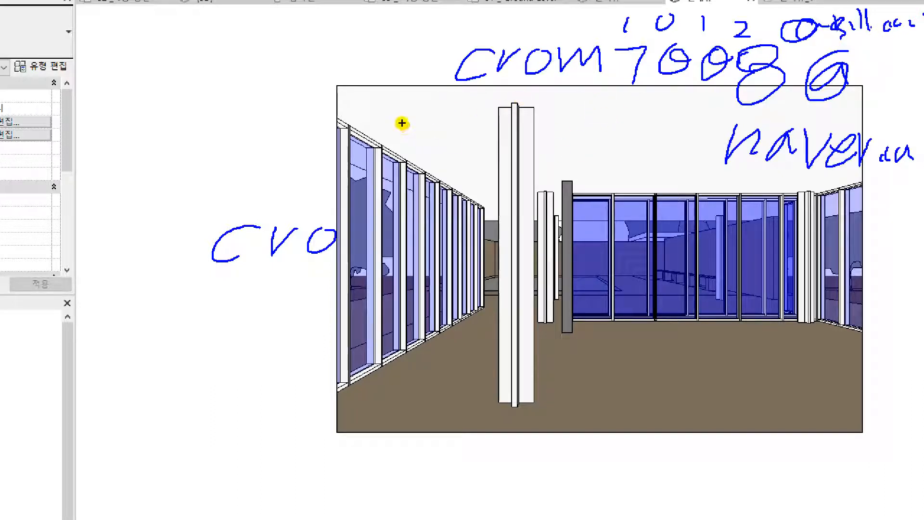
key(Escape)
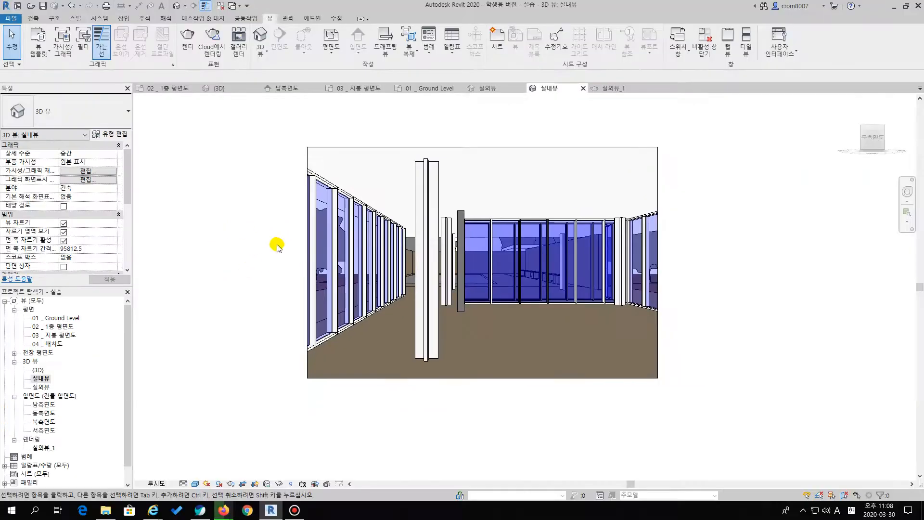